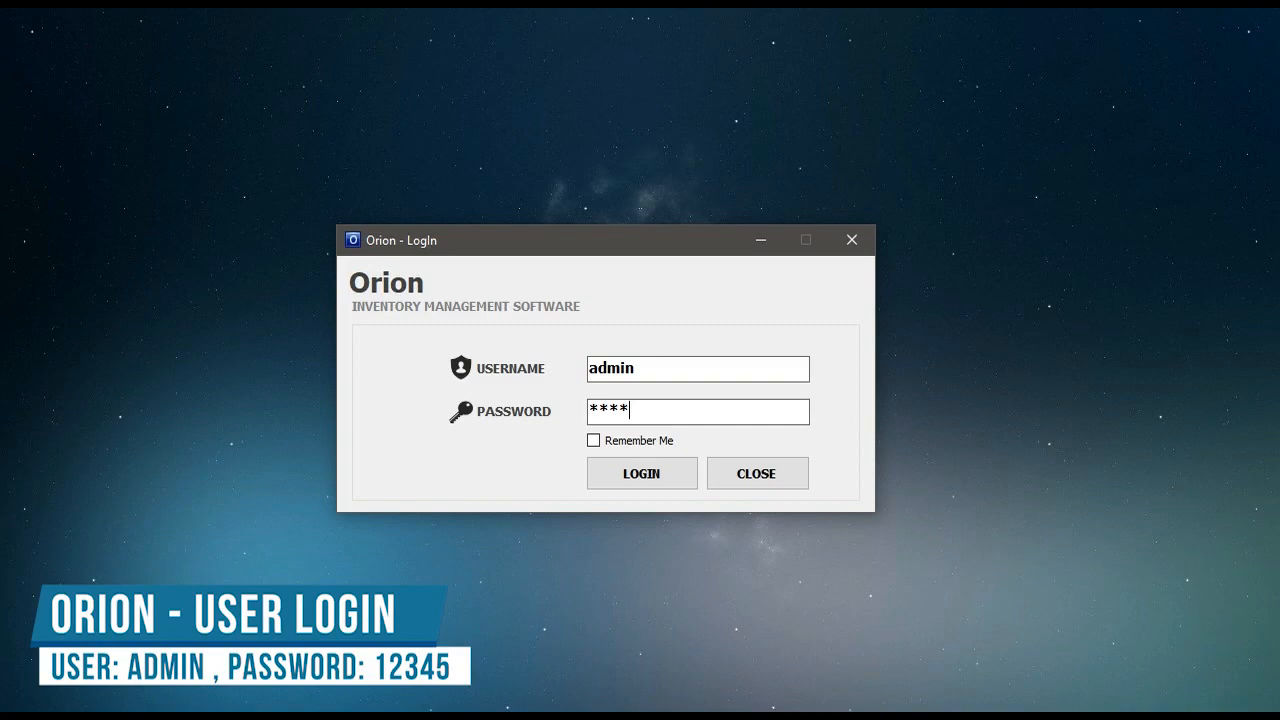
- Log in and save the Ocean Mart company details in Business Information
{"action": "left_click", "coordinate": [654, 474]}
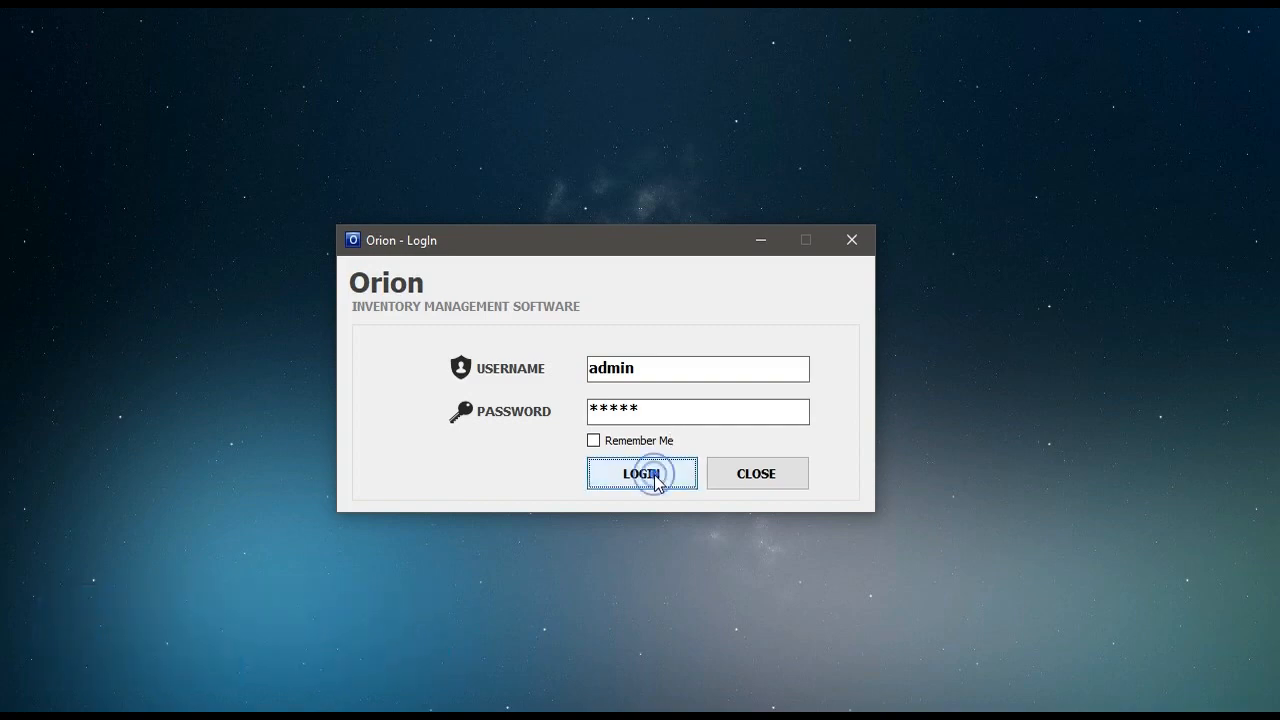
{"action": "left_click", "coordinate": [49, 161]}
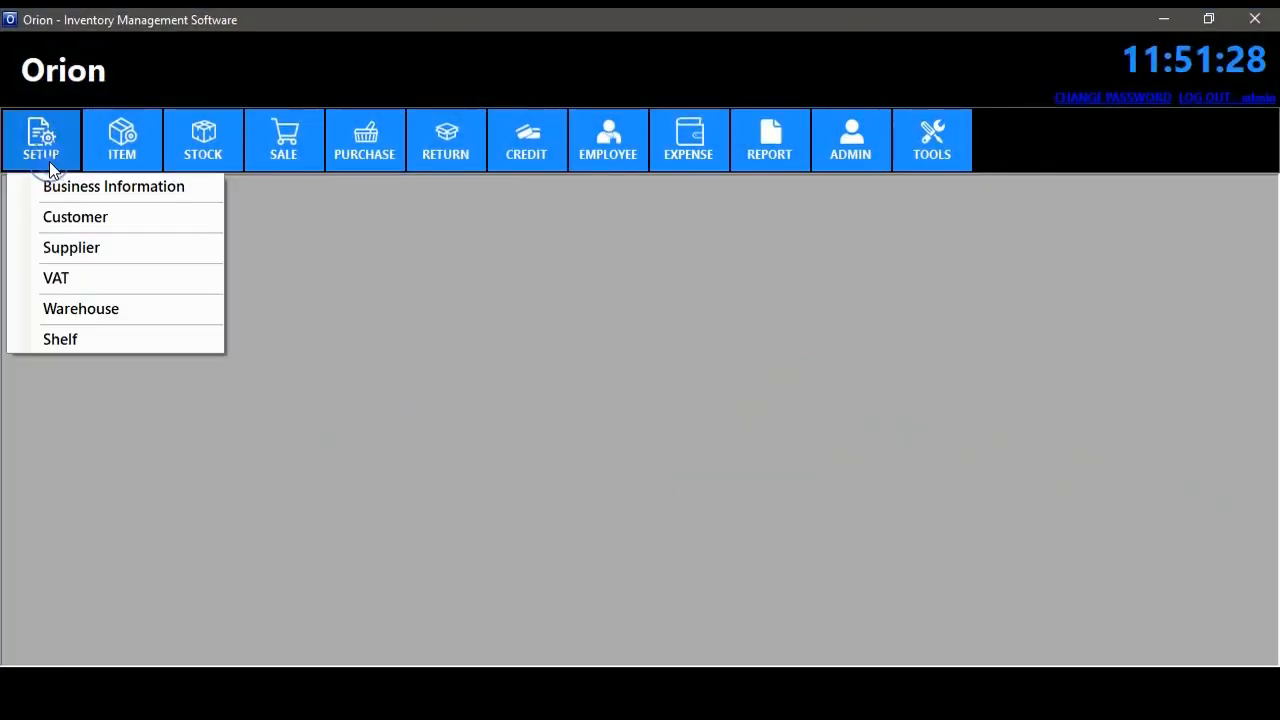
{"action": "left_click", "coordinate": [77, 191]}
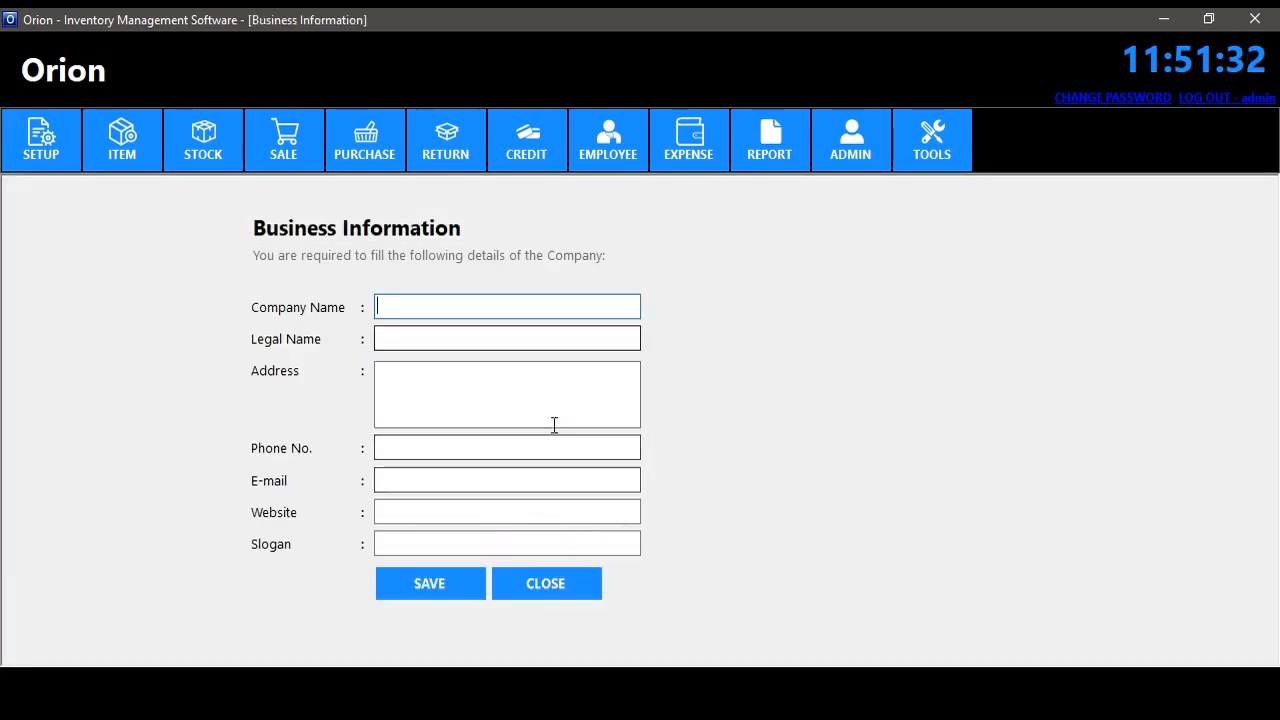
{"action": "left_click", "coordinate": [435, 583]}
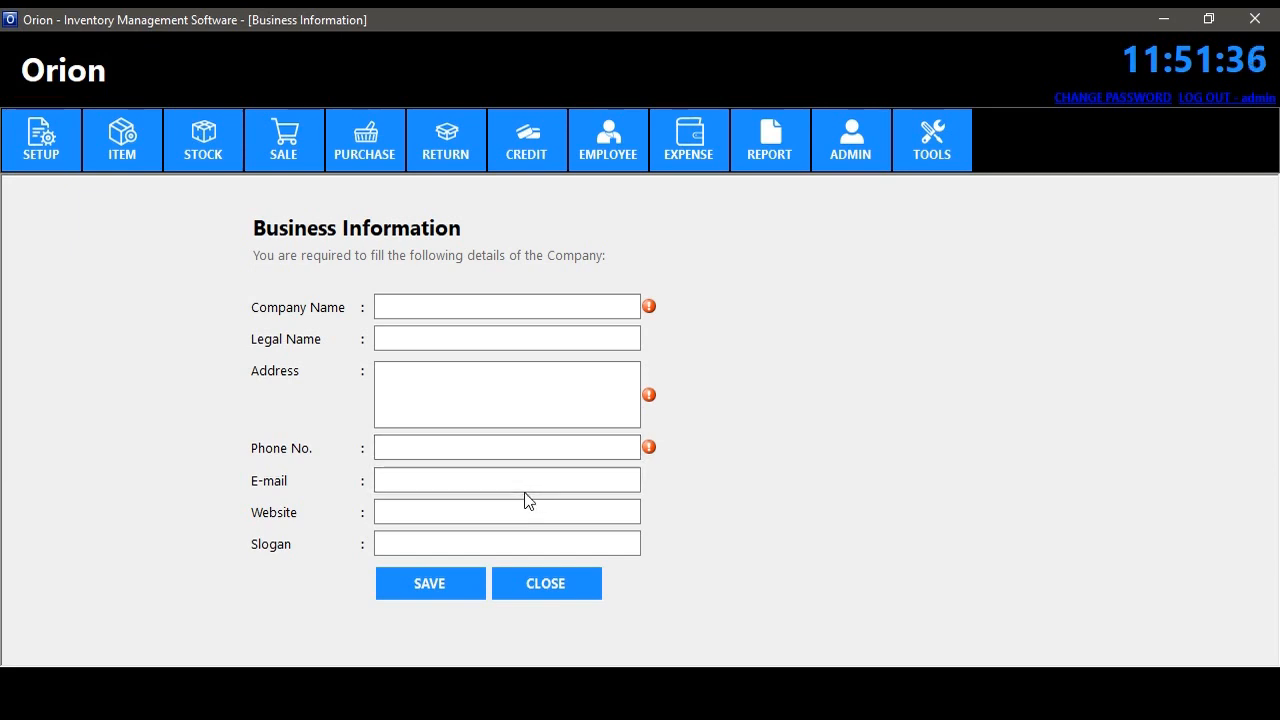
{"action": "type", "text": "Ocean Mart"}
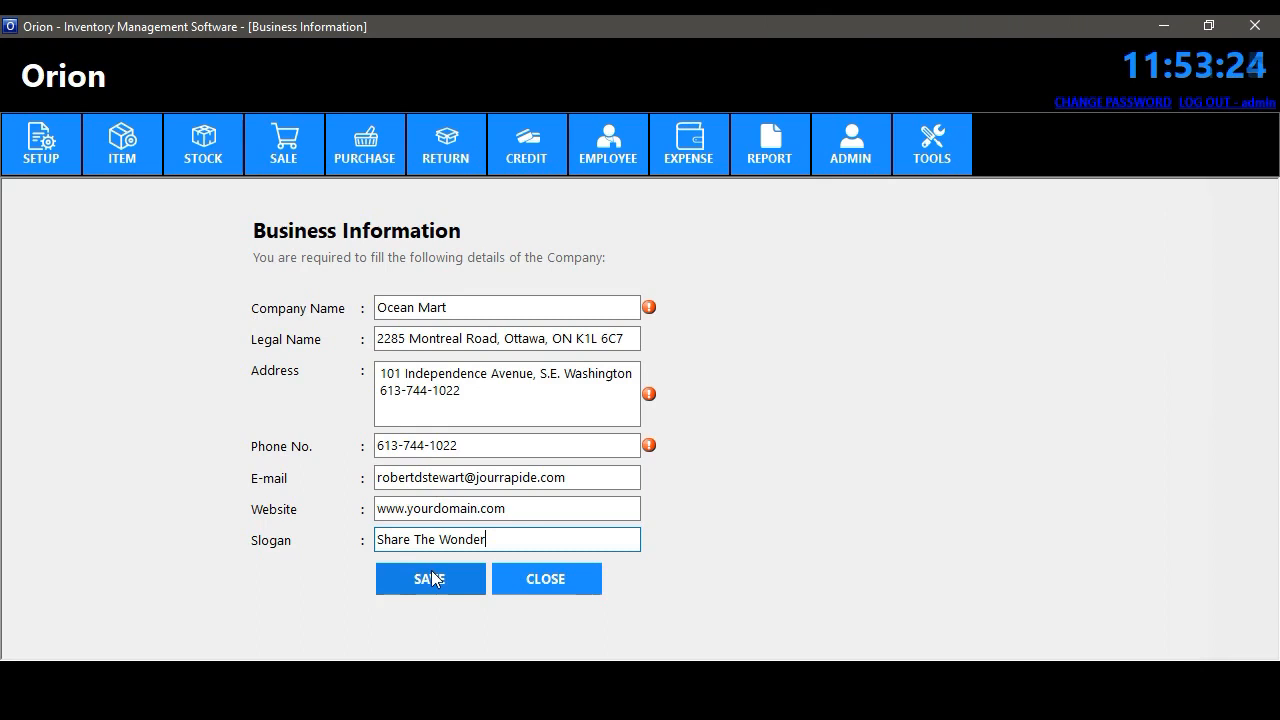
{"action": "left_click", "coordinate": [431, 578]}
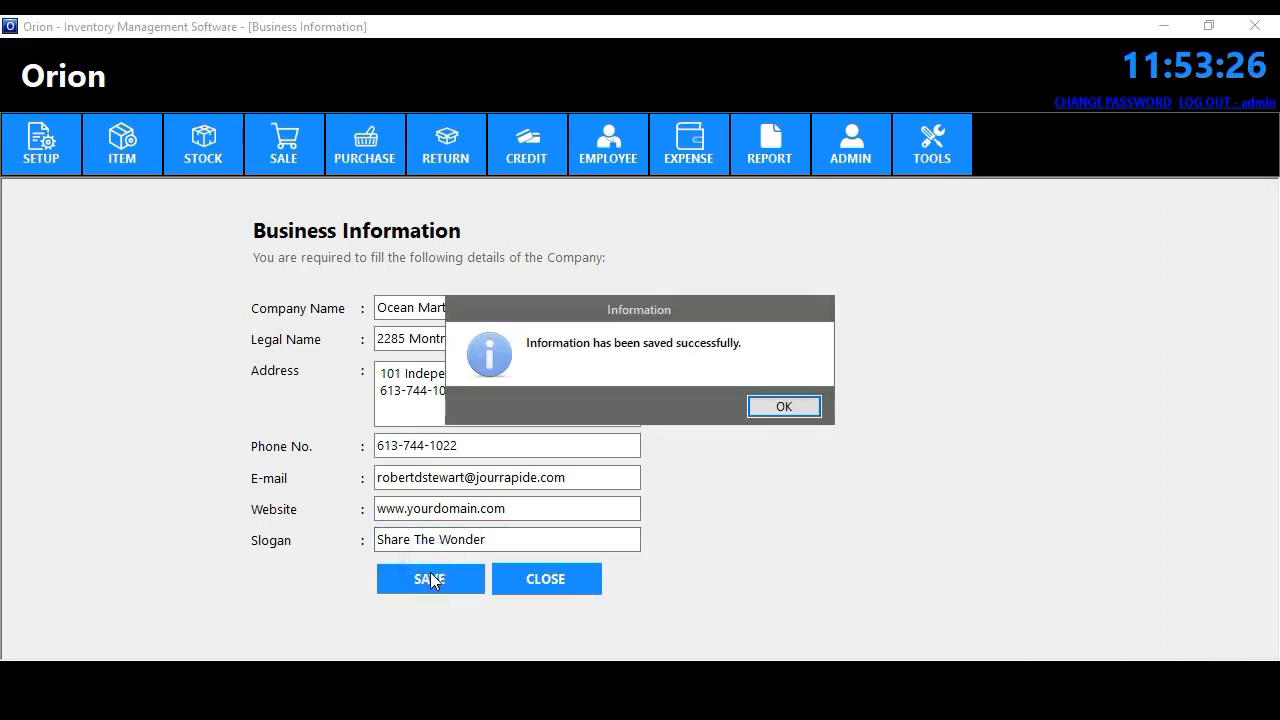
{"action": "left_click", "coordinate": [784, 406]}
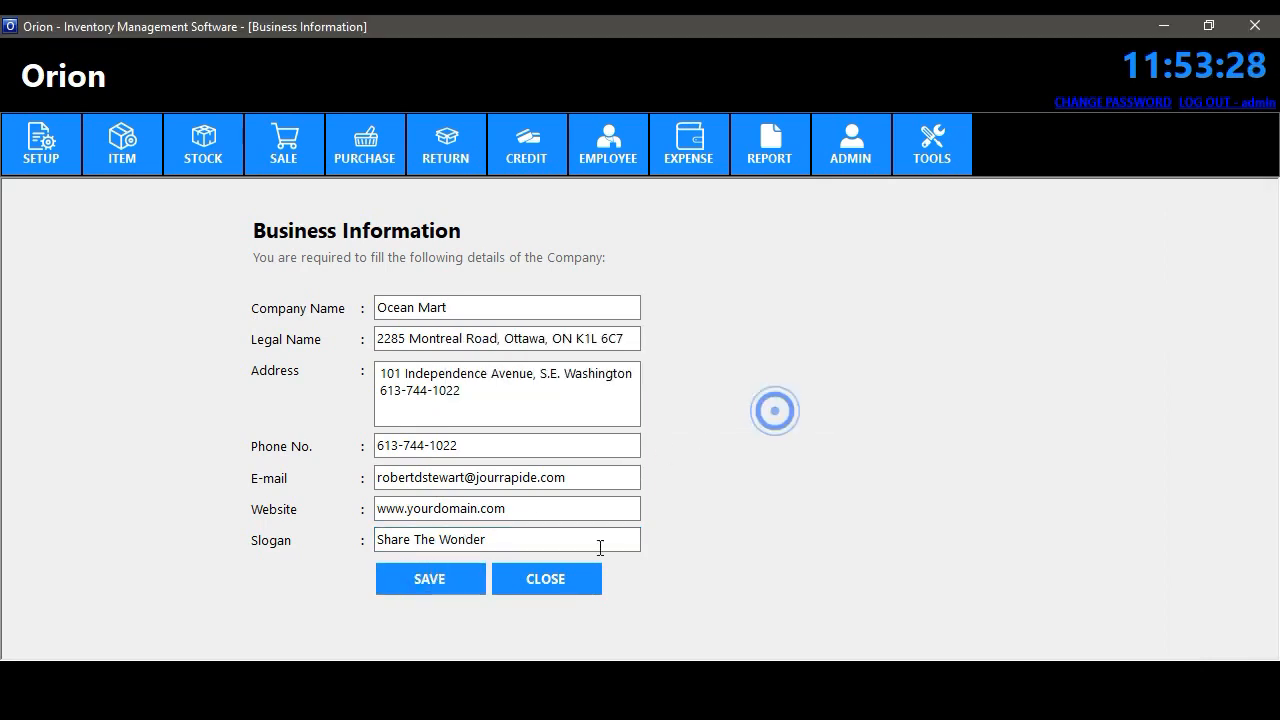
{"action": "left_click", "coordinate": [543, 586]}
- Reopen Business Information, save the Ocean Mart details again to confirm them, and close it
{"action": "left_click", "coordinate": [37, 158]}
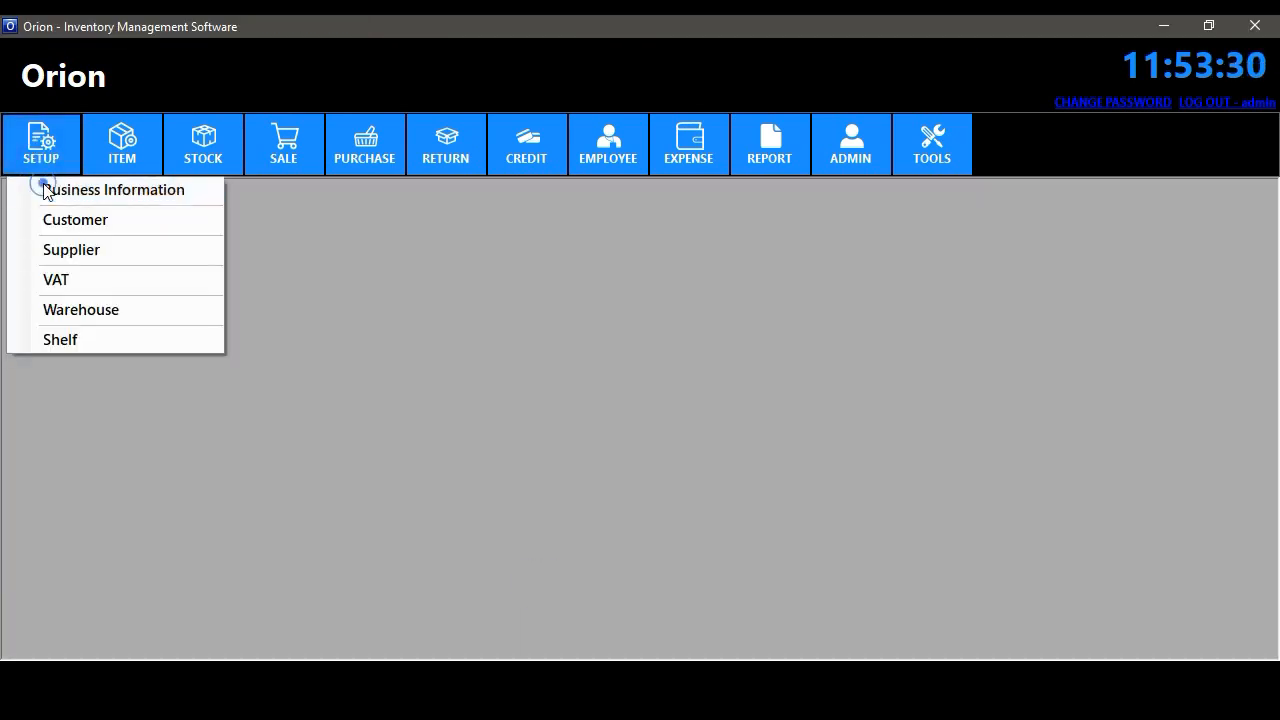
{"action": "left_click", "coordinate": [42, 186]}
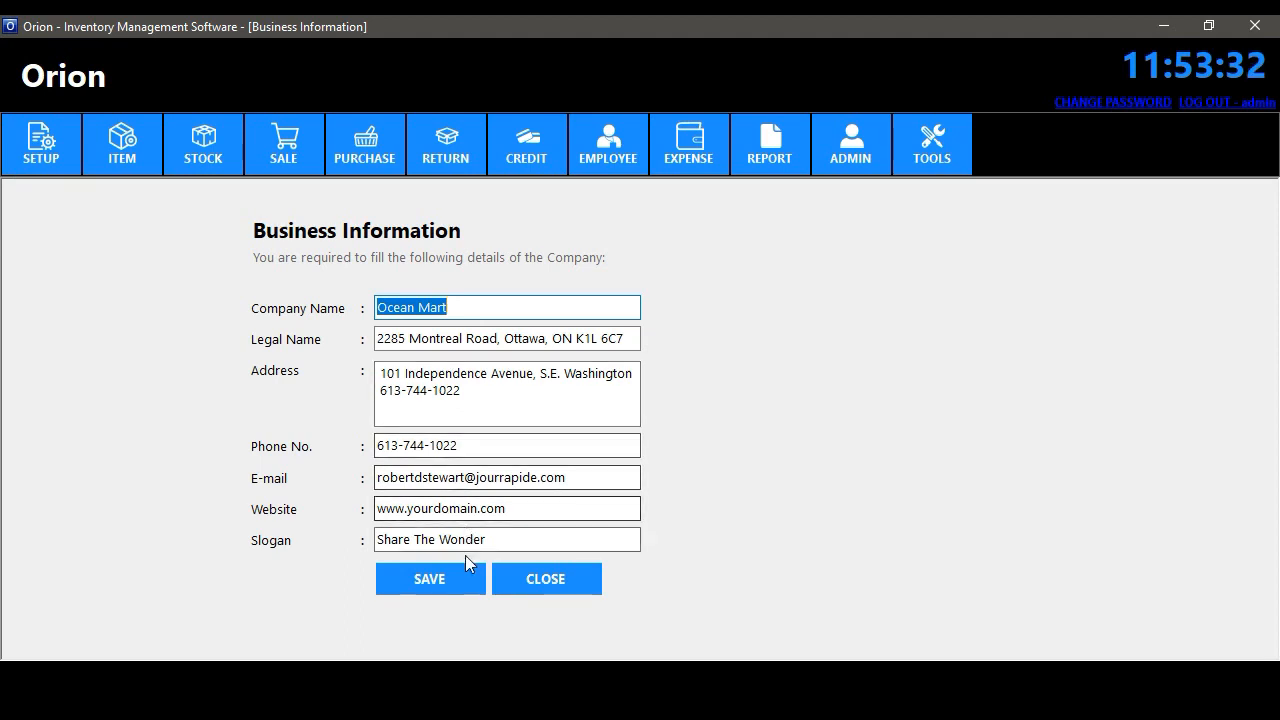
{"action": "left_click", "coordinate": [451, 577]}
{"action": "left_click", "coordinate": [784, 406]}
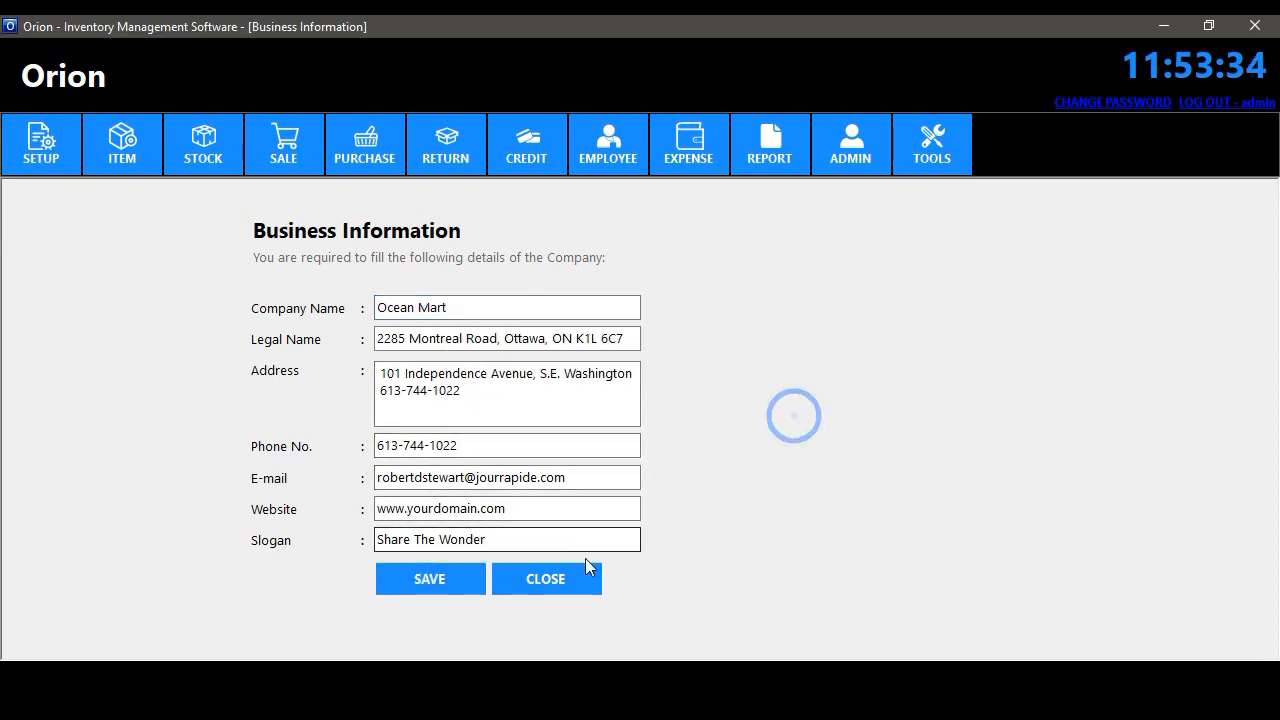
{"action": "left_click", "coordinate": [583, 572]}
{"action": "left_click", "coordinate": [38, 158]}
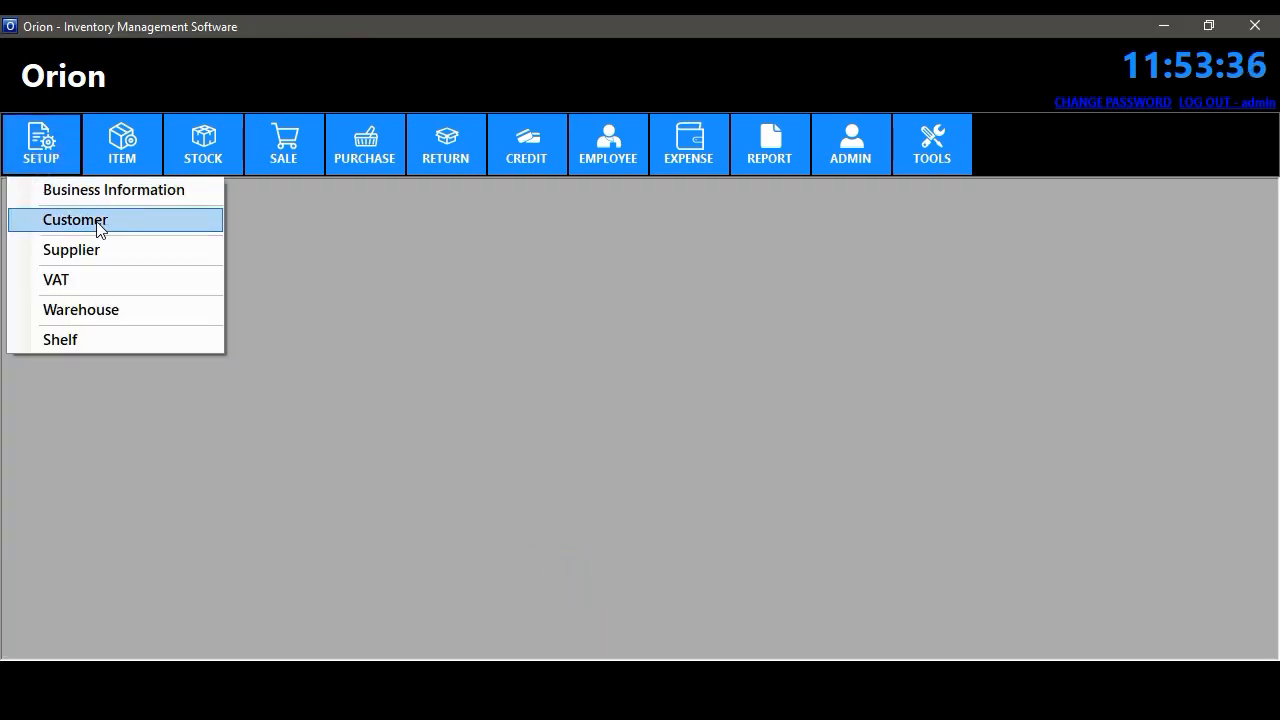
- Fill in a new customer's name, address and phone number on the Customer form
{"action": "left_click", "coordinate": [99, 222]}
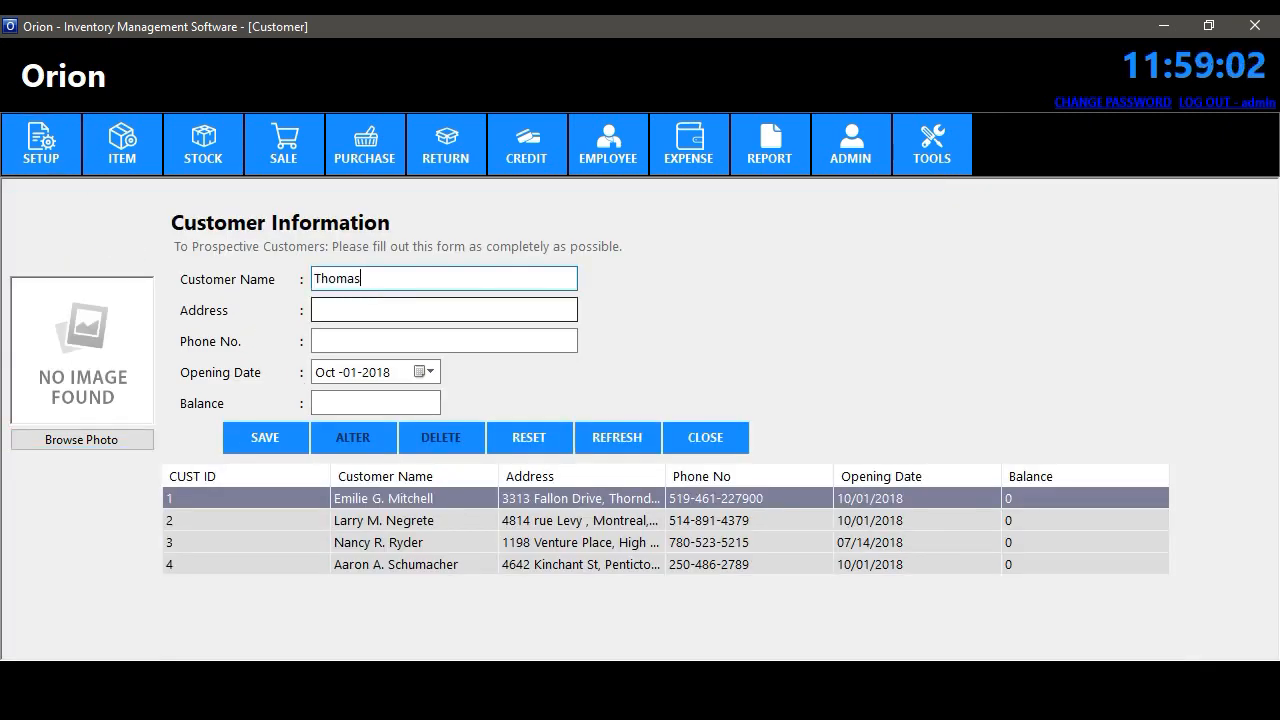
{"action": "type", "text": "Jeff"}
{"action": "key", "text": "Tab"}
{"action": "key", "text": "Tab"}
{"action": "key", "text": "Tab"}
{"action": "key", "text": "Tab"}
{"action": "type", "text": "0"}
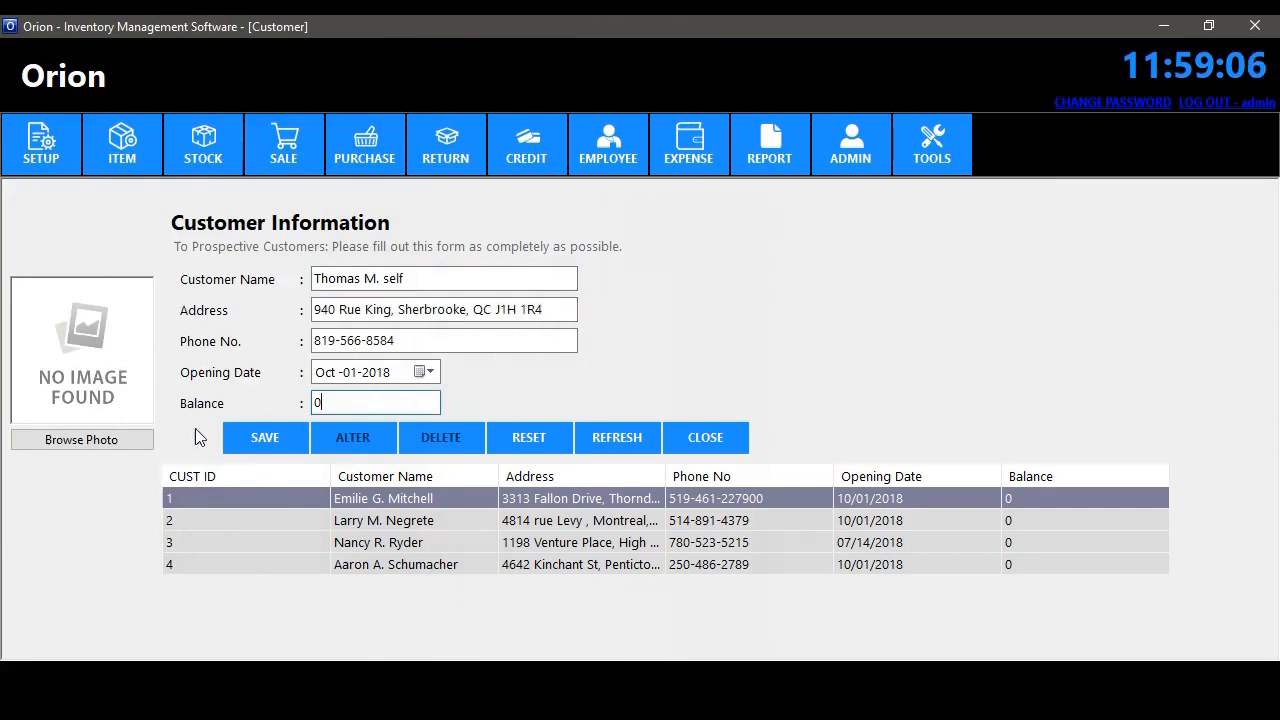
- Attach a portrait photo from Pictures to the new customer and save the record
{"action": "left_click", "coordinate": [81, 439]}
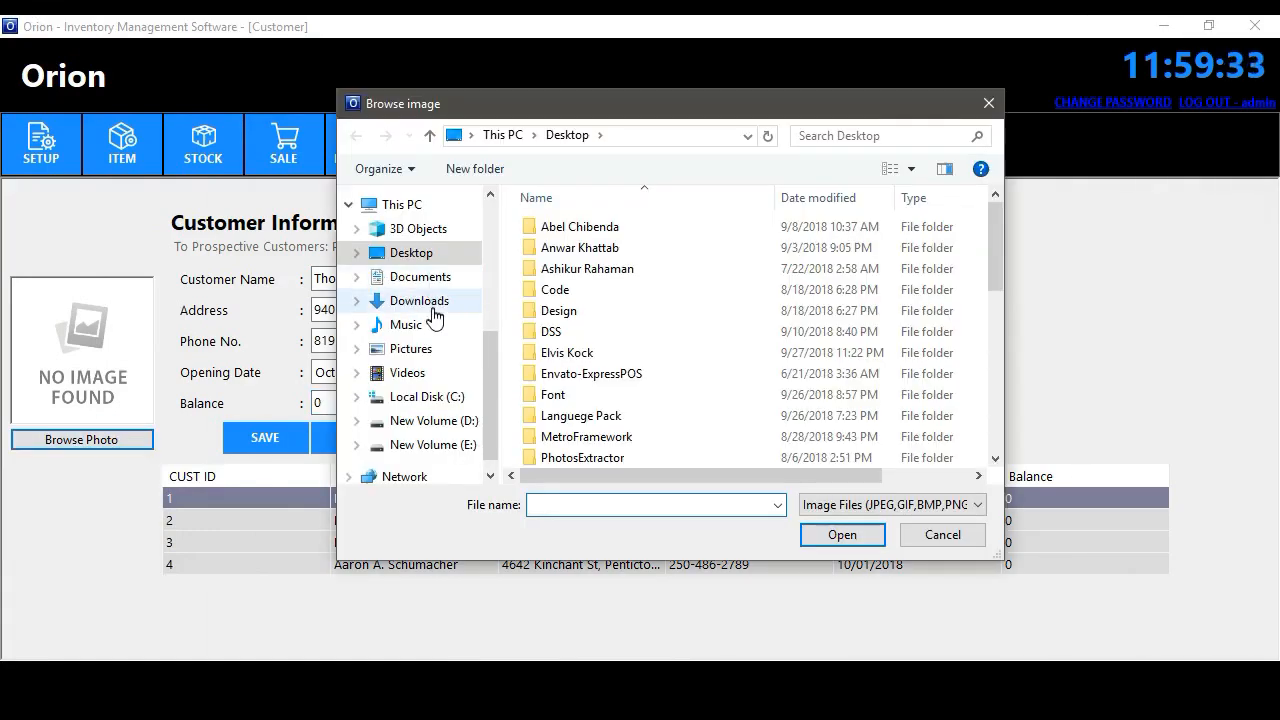
{"action": "left_click", "coordinate": [414, 350]}
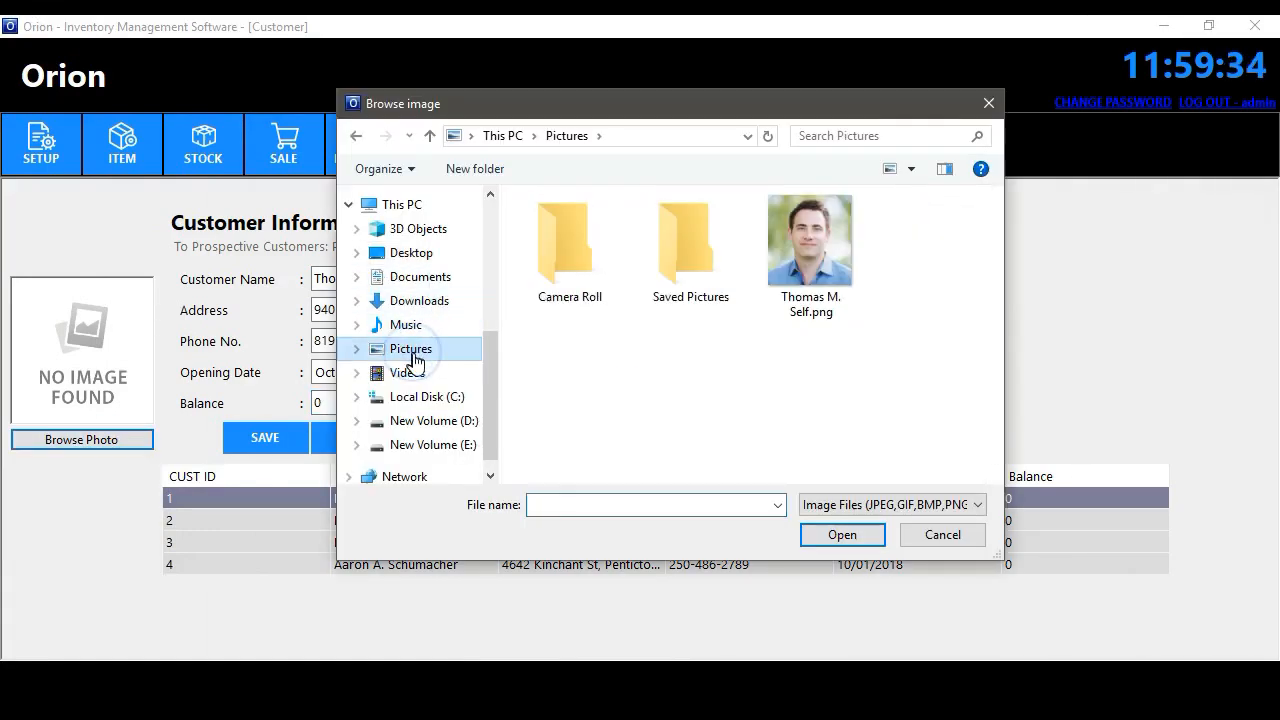
{"action": "left_click", "coordinate": [818, 248]}
{"action": "left_click", "coordinate": [835, 538]}
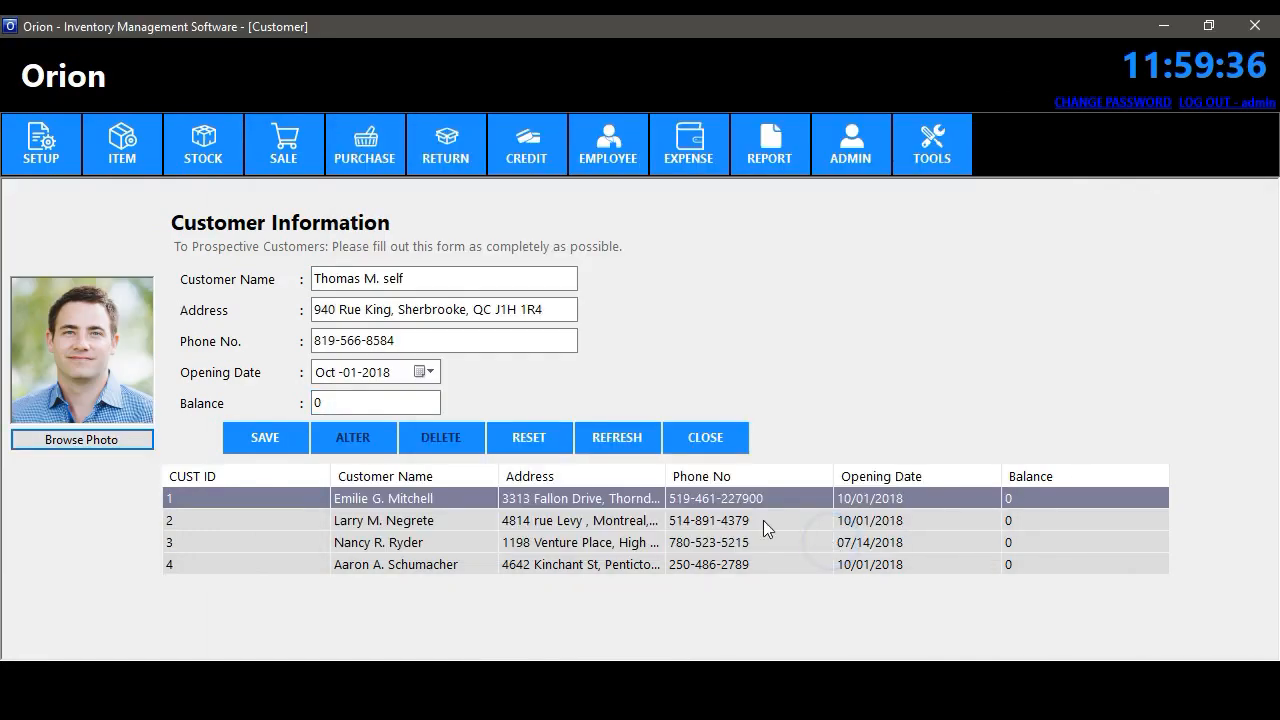
{"action": "left_click", "coordinate": [268, 438]}
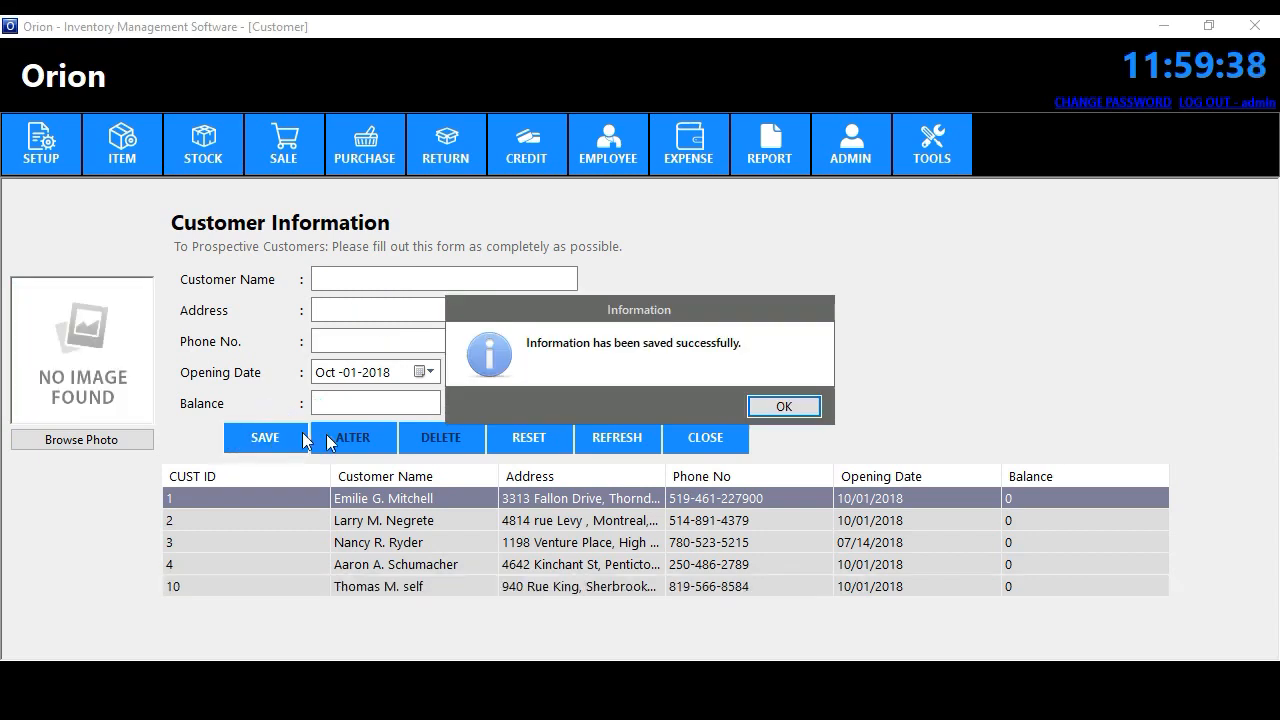
{"action": "left_click", "coordinate": [787, 406]}
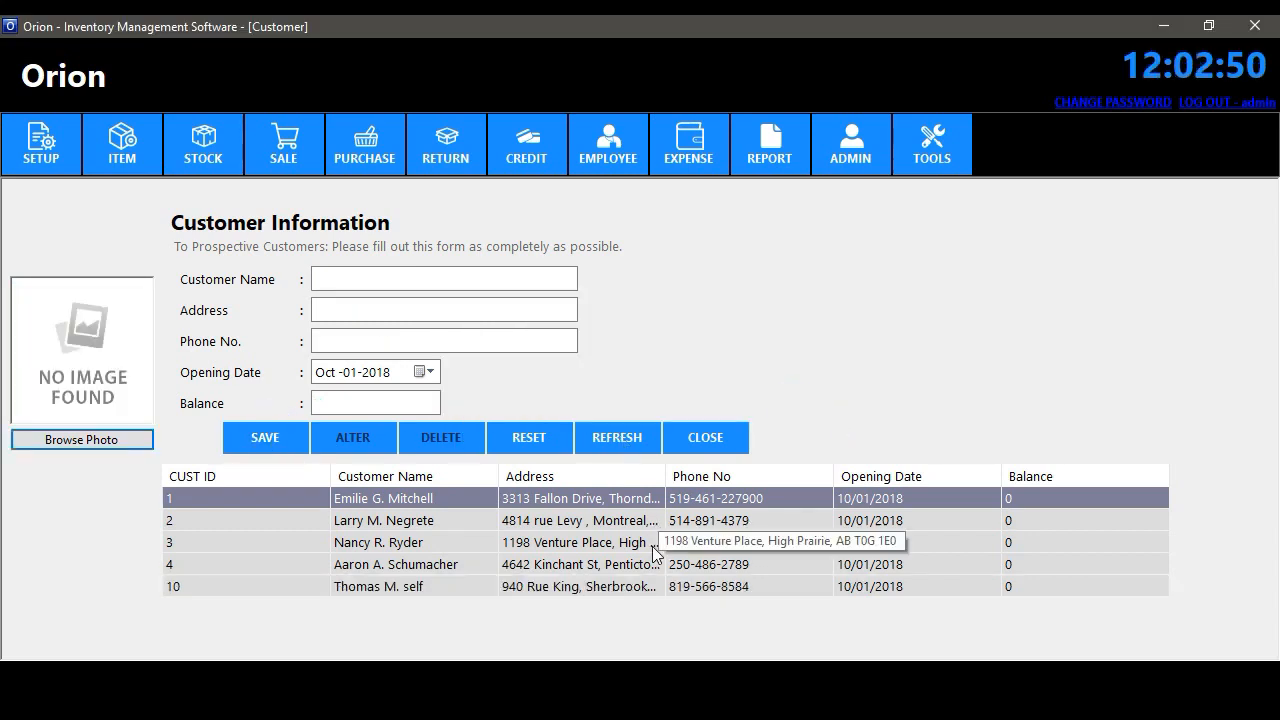
- Replace customer 3's photo, update the record, and close the Customer form
{"action": "left_click", "coordinate": [652, 544]}
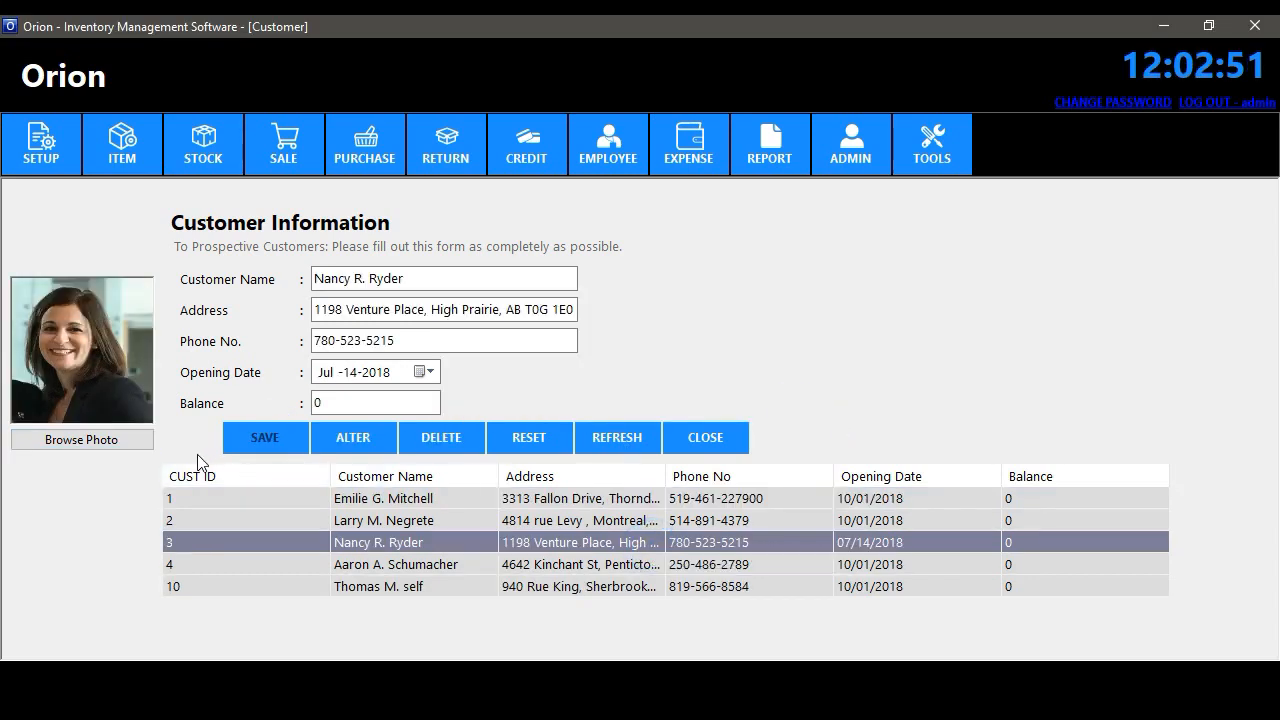
{"action": "left_click", "coordinate": [121, 438]}
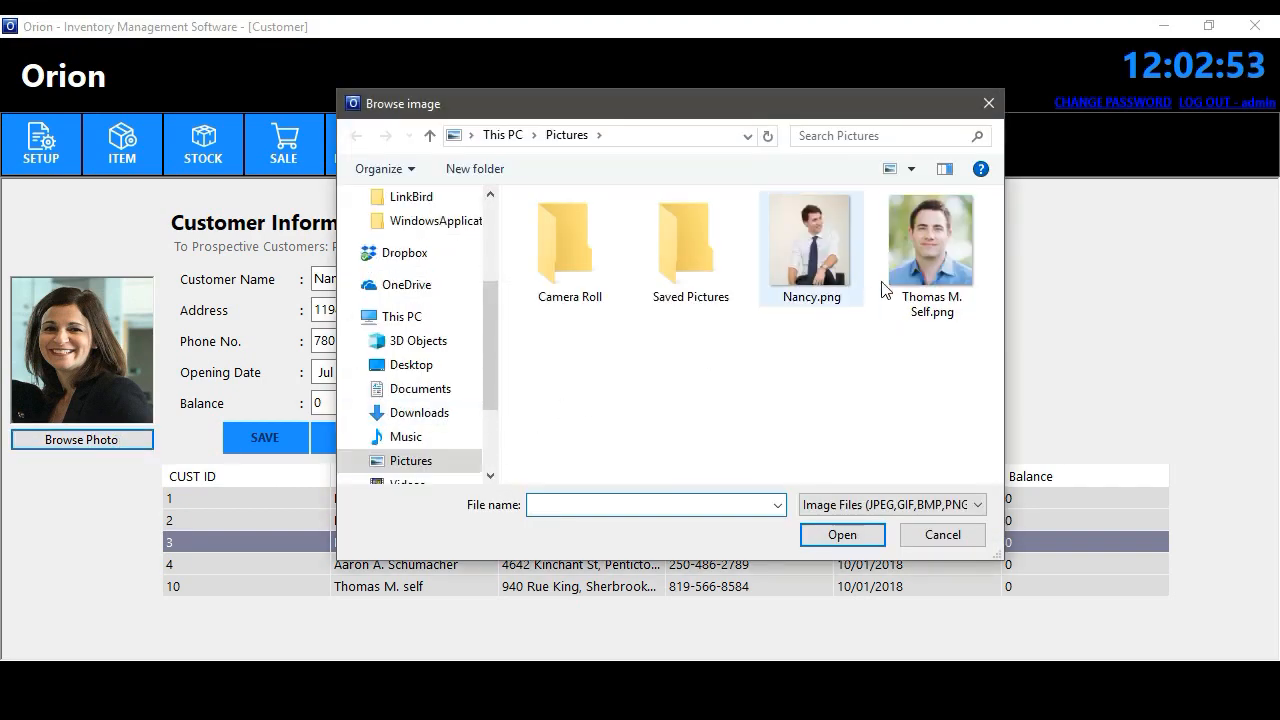
{"action": "left_click", "coordinate": [826, 234]}
{"action": "left_click", "coordinate": [842, 535]}
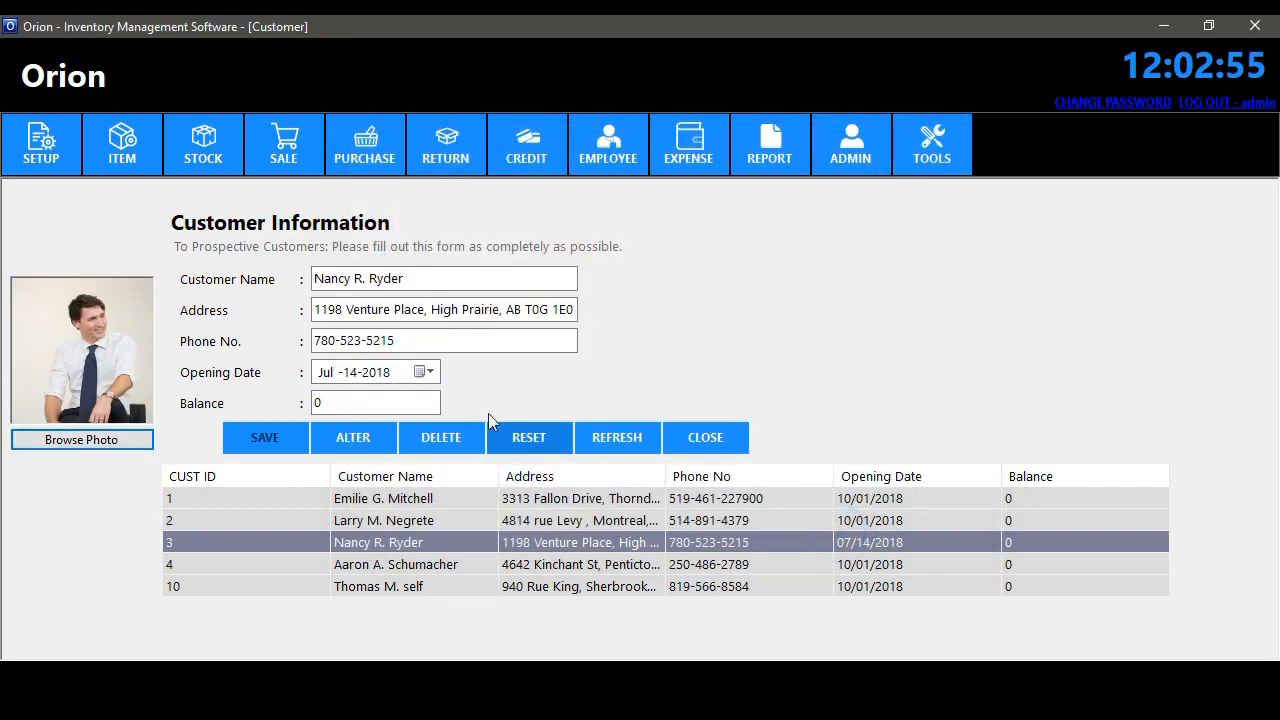
{"action": "left_click_drag", "start_coordinate": [396, 341], "coordinate": [389, 341]}
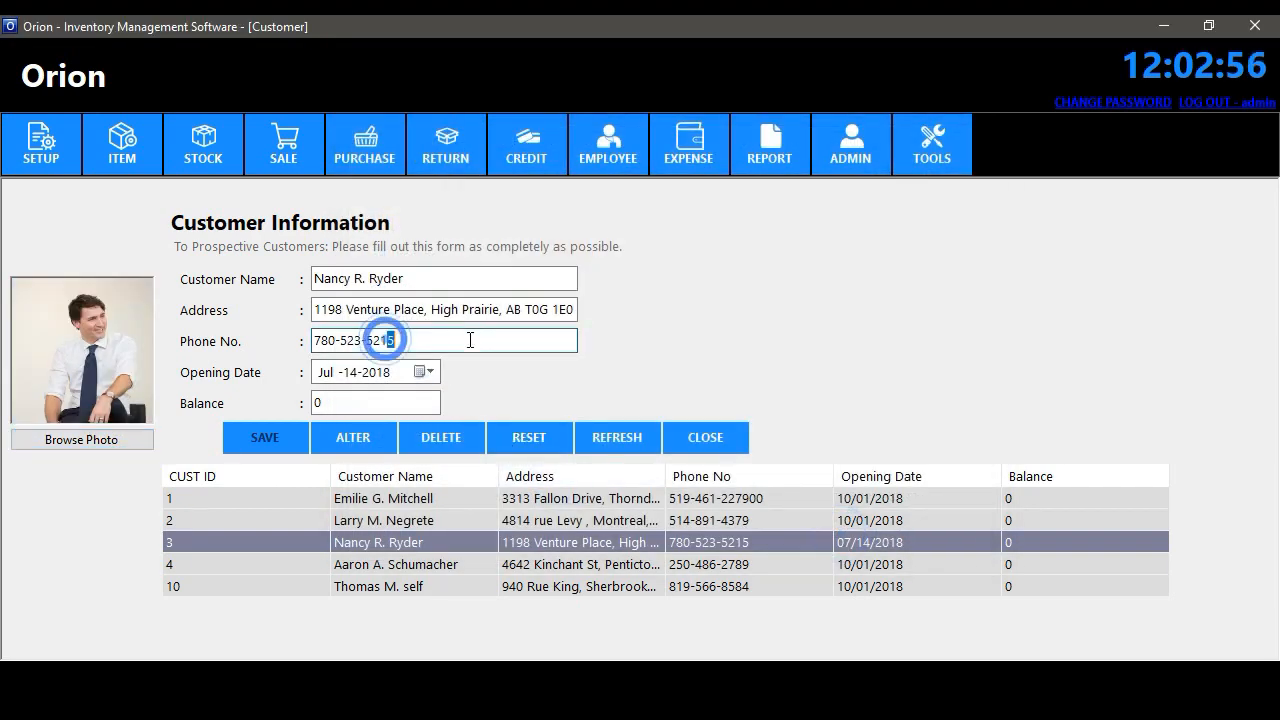
{"action": "left_click", "coordinate": [350, 435]}
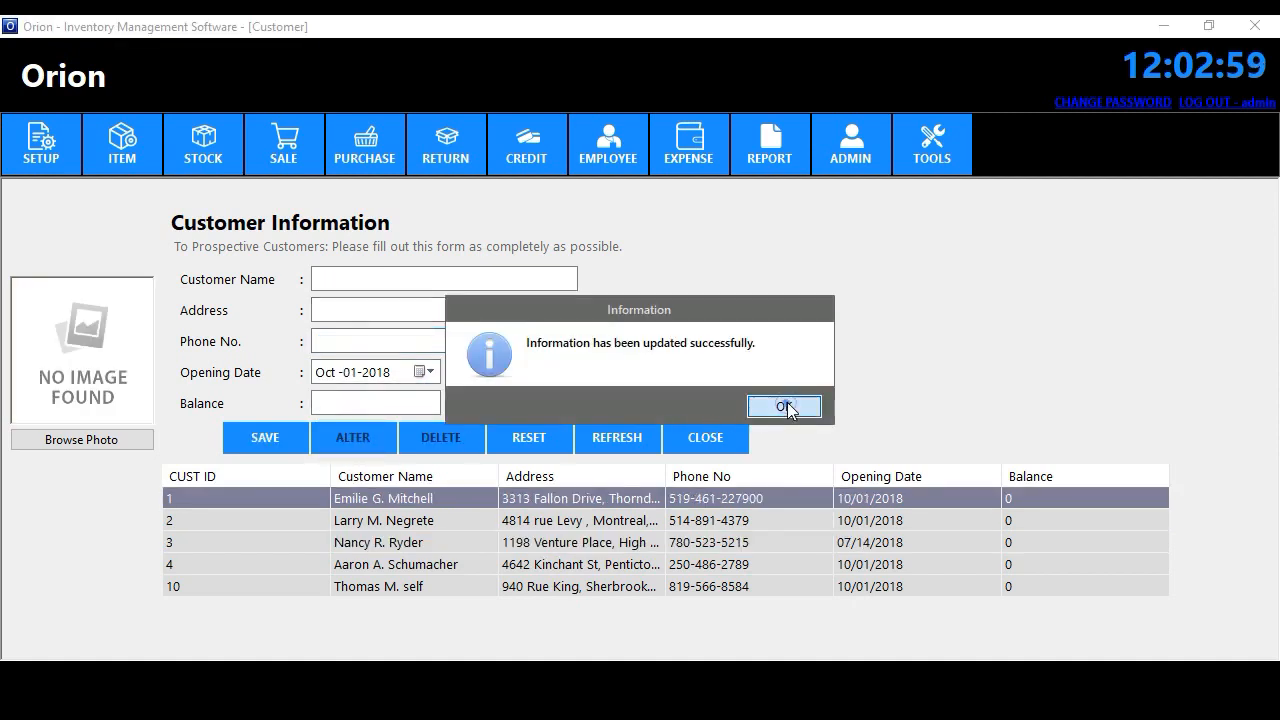
{"action": "left_click", "coordinate": [787, 406]}
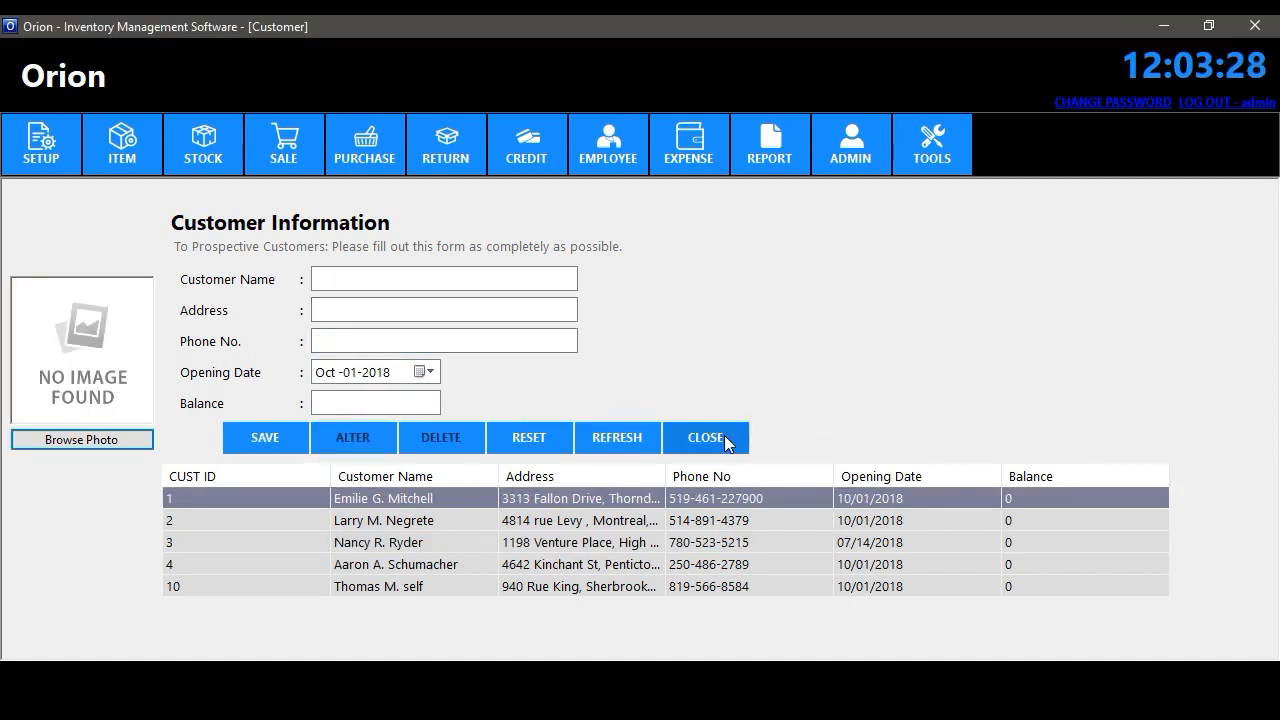
{"action": "left_click", "coordinate": [722, 434]}
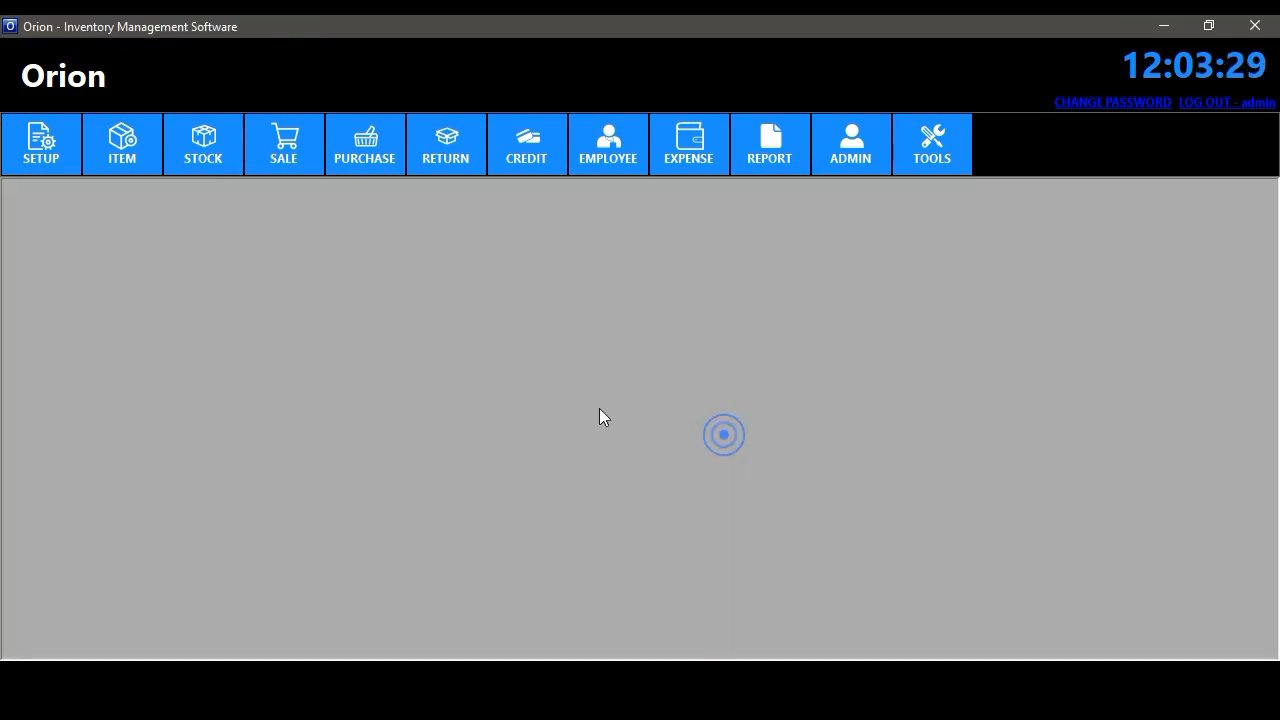
- Add a new supplier named Pringles with the Pringles logo and save it
{"action": "left_click", "coordinate": [15, 145]}
{"action": "left_click", "coordinate": [89, 251]}
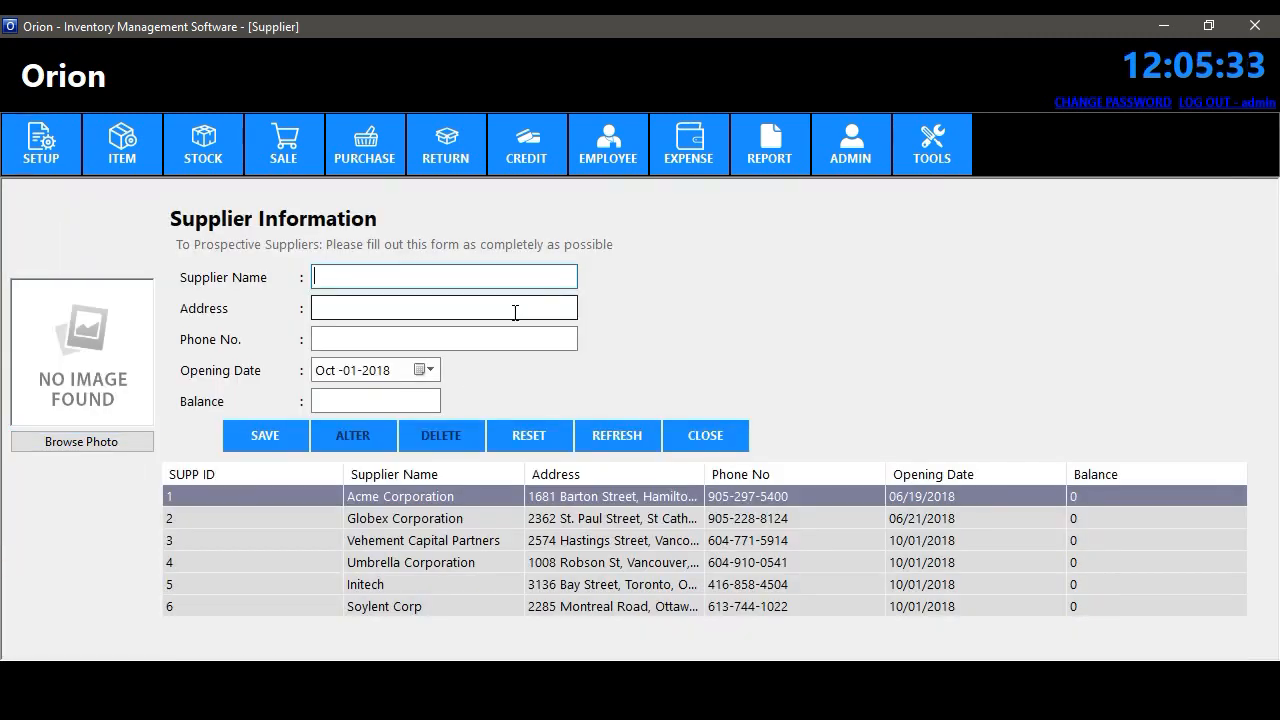
{"action": "type", "text": "Pr"}
{"action": "type", "text": "ingles"}
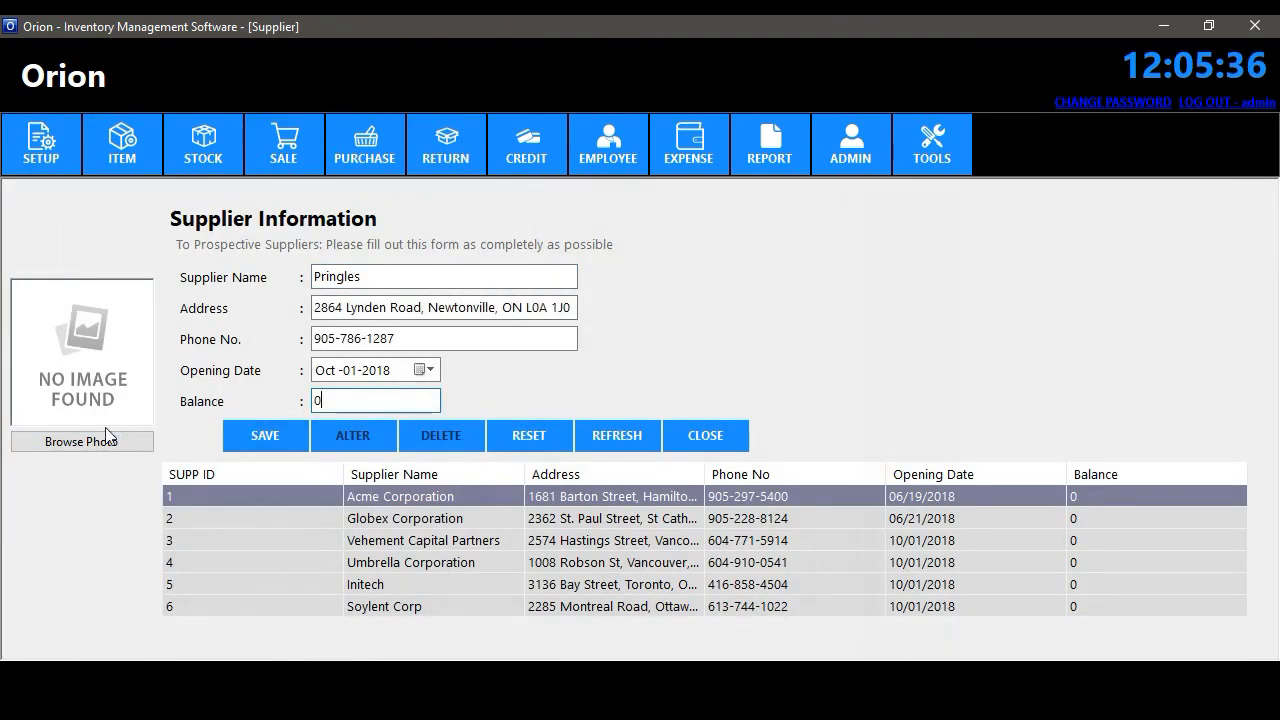
{"action": "left_click", "coordinate": [95, 437]}
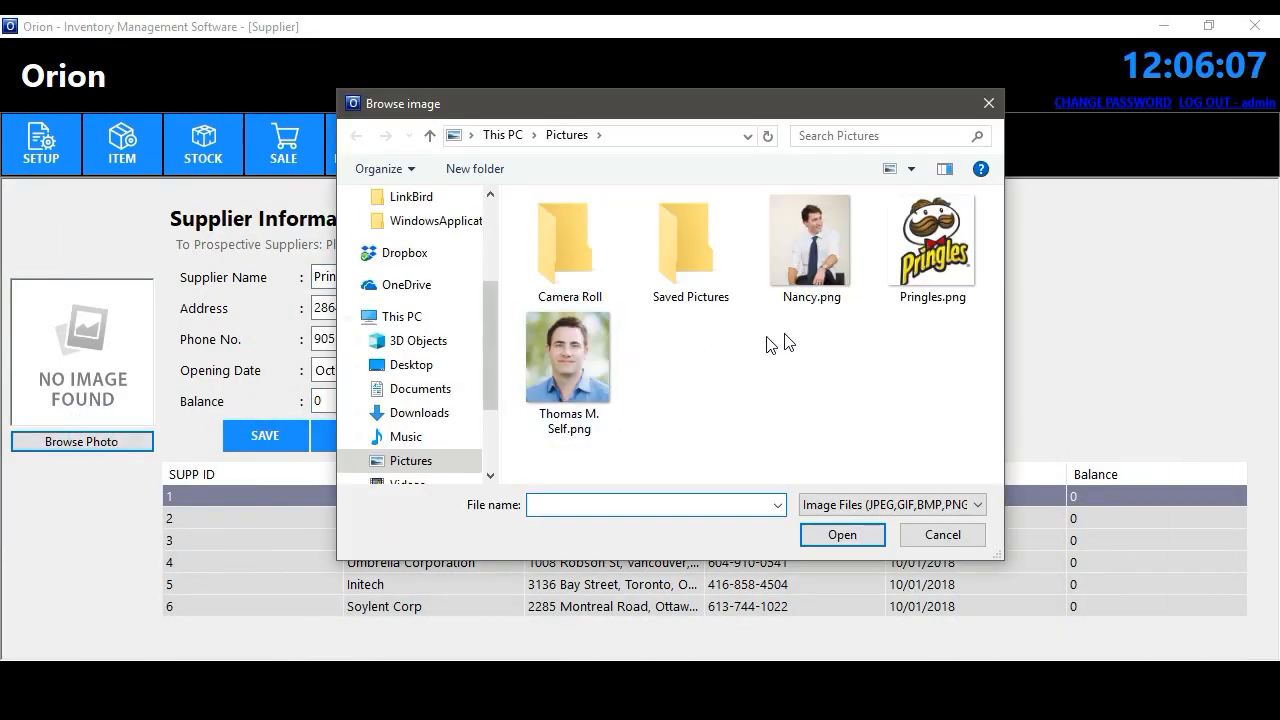
{"action": "left_click", "coordinate": [930, 245]}
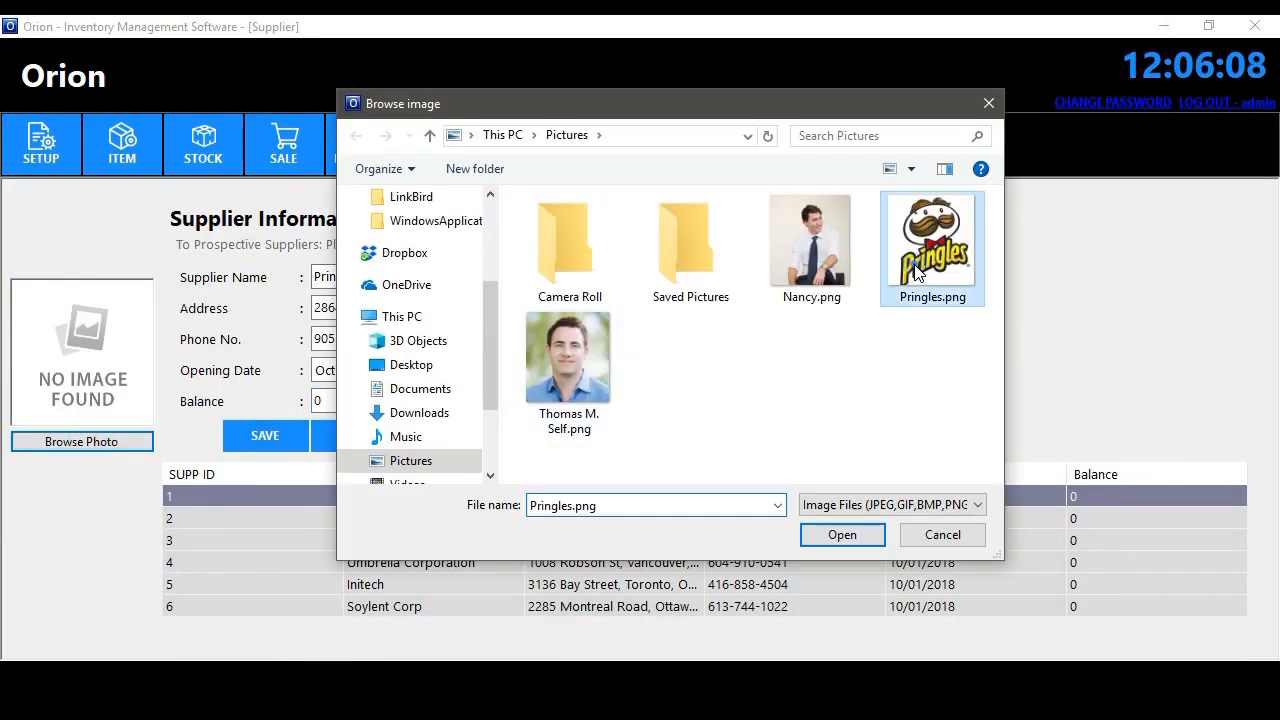
{"action": "left_click", "coordinate": [842, 542]}
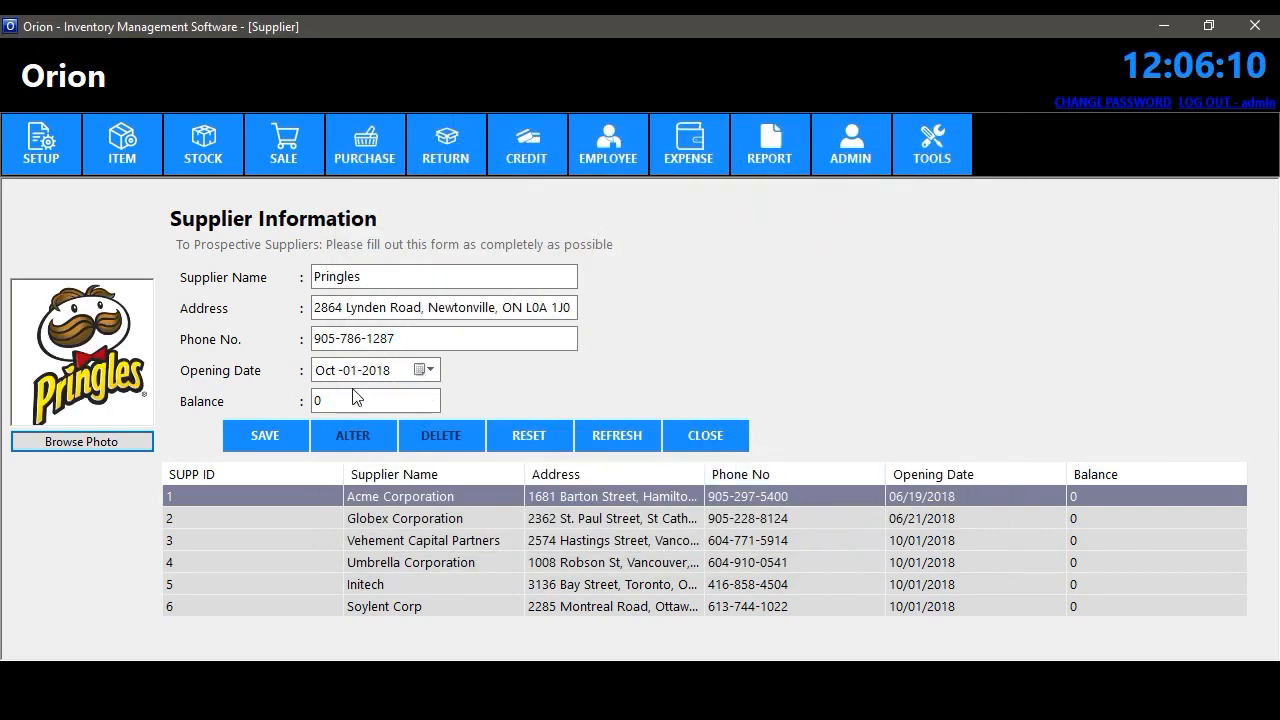
{"action": "left_click", "coordinate": [254, 439]}
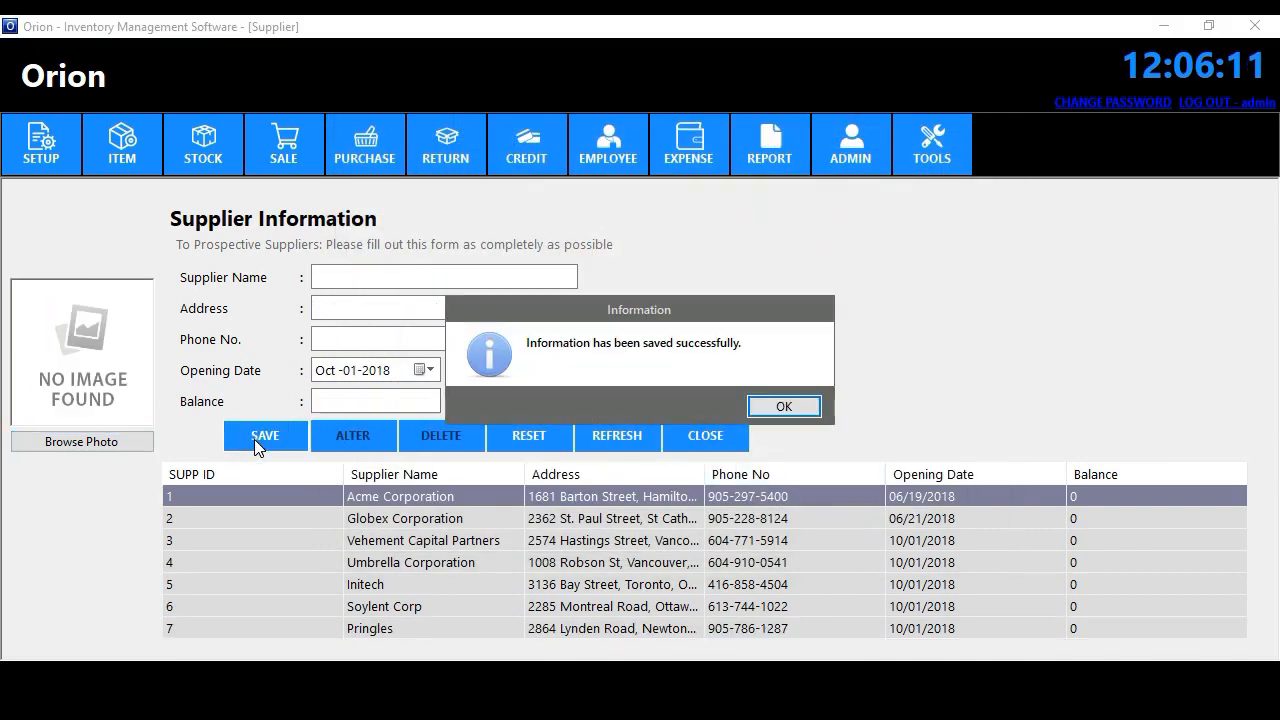
{"action": "left_click", "coordinate": [784, 406]}
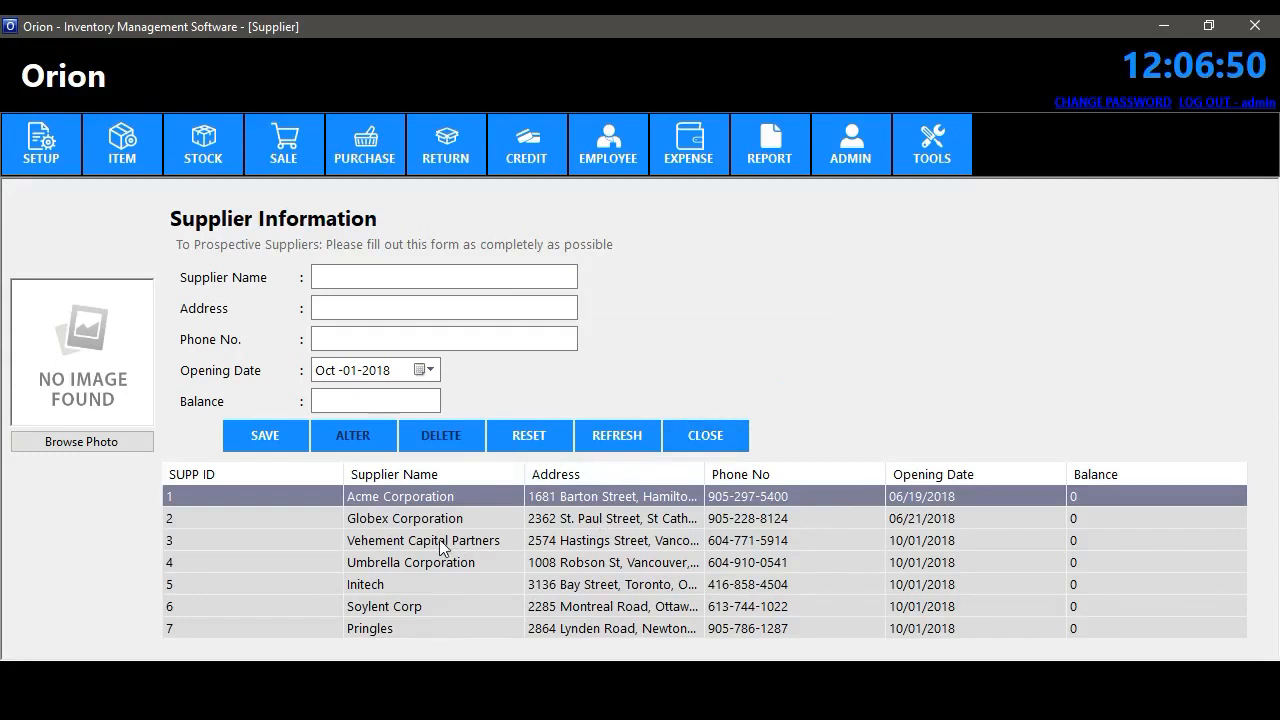
- Change Vehement Capital Partners' balance from 0 to 100, update it, and close the form
{"action": "left_click", "coordinate": [432, 540]}
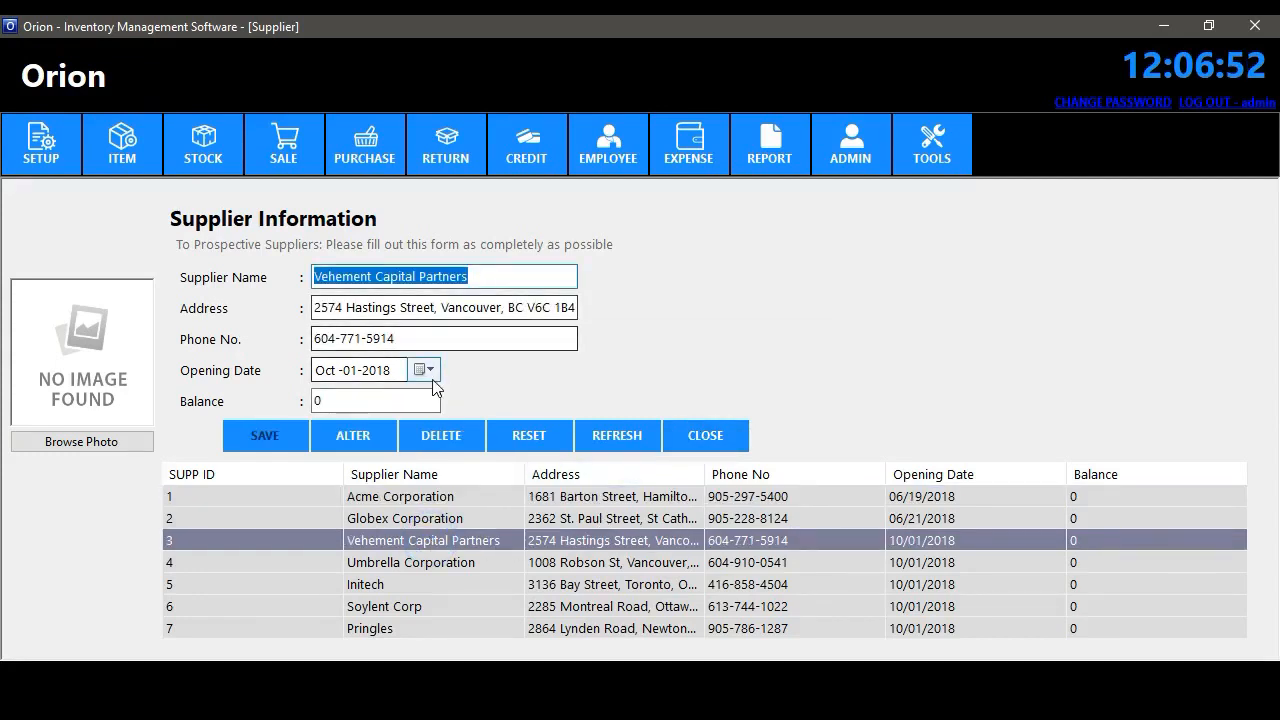
{"action": "left_click", "coordinate": [335, 401]}
{"action": "double_click", "coordinate": [360, 401]}
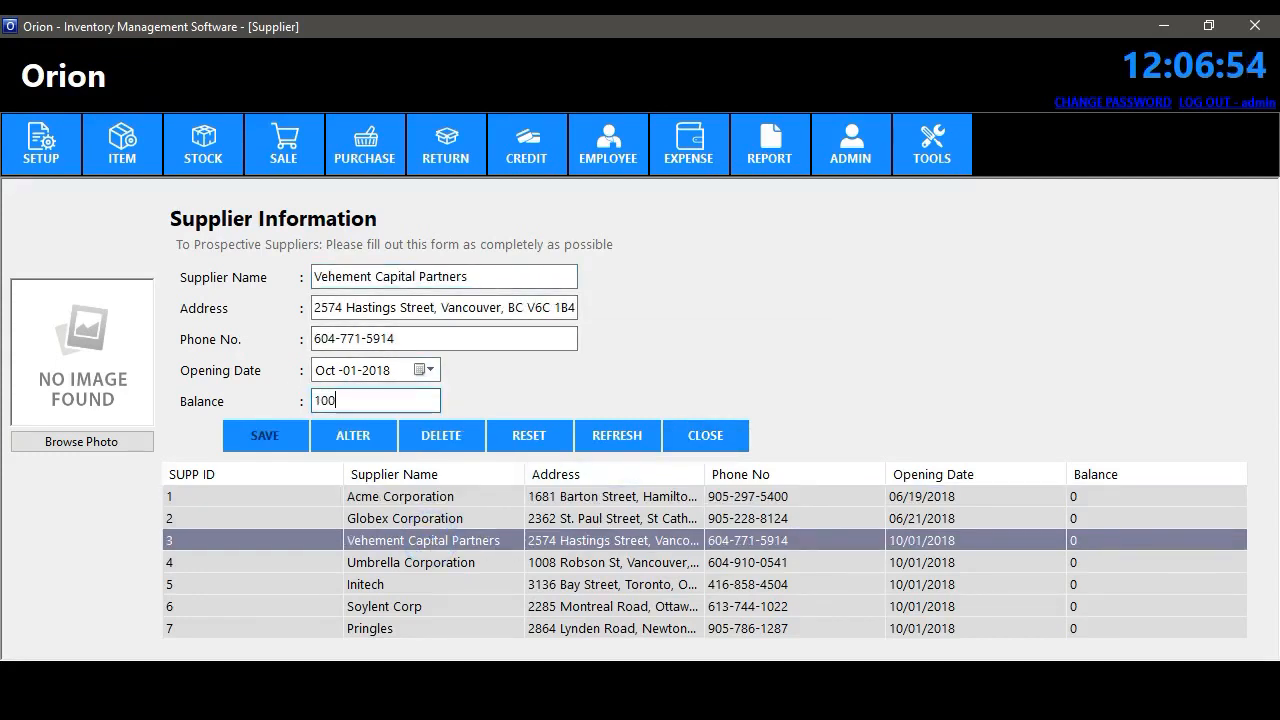
{"action": "type", "text": "100"}
{"action": "left_click", "coordinate": [367, 439]}
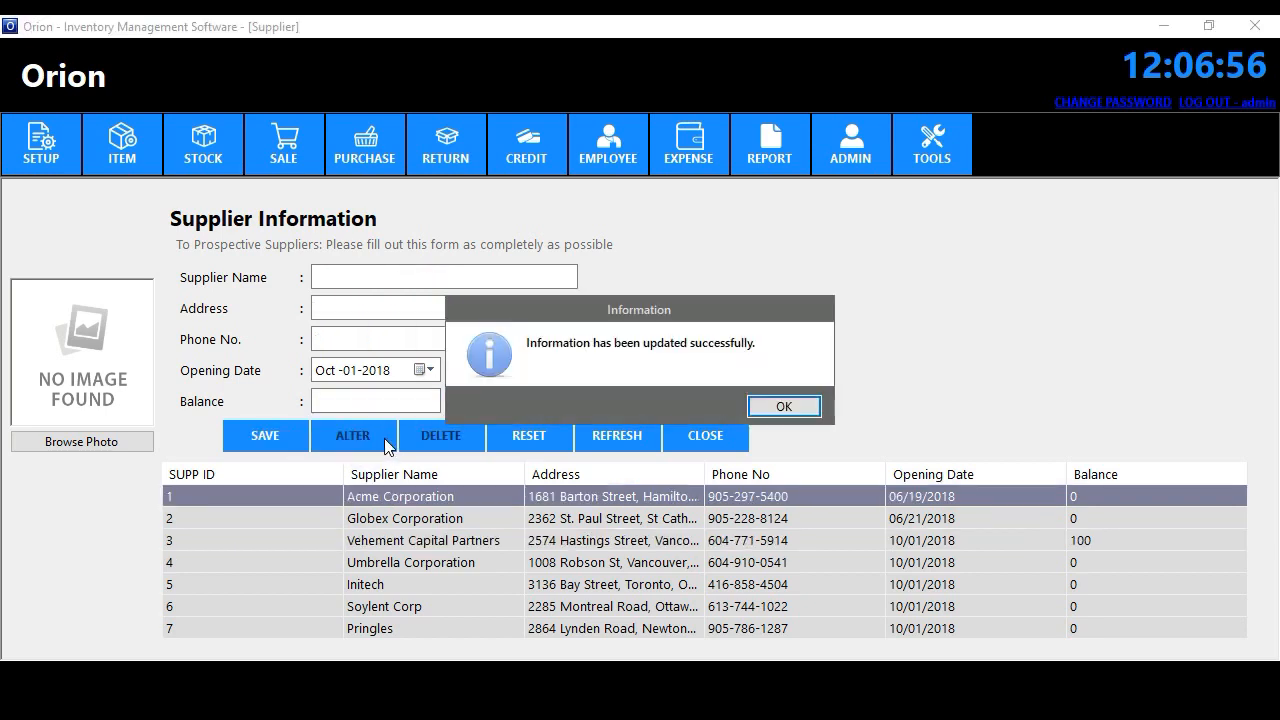
{"action": "left_click", "coordinate": [784, 406]}
{"action": "left_click", "coordinate": [710, 437]}
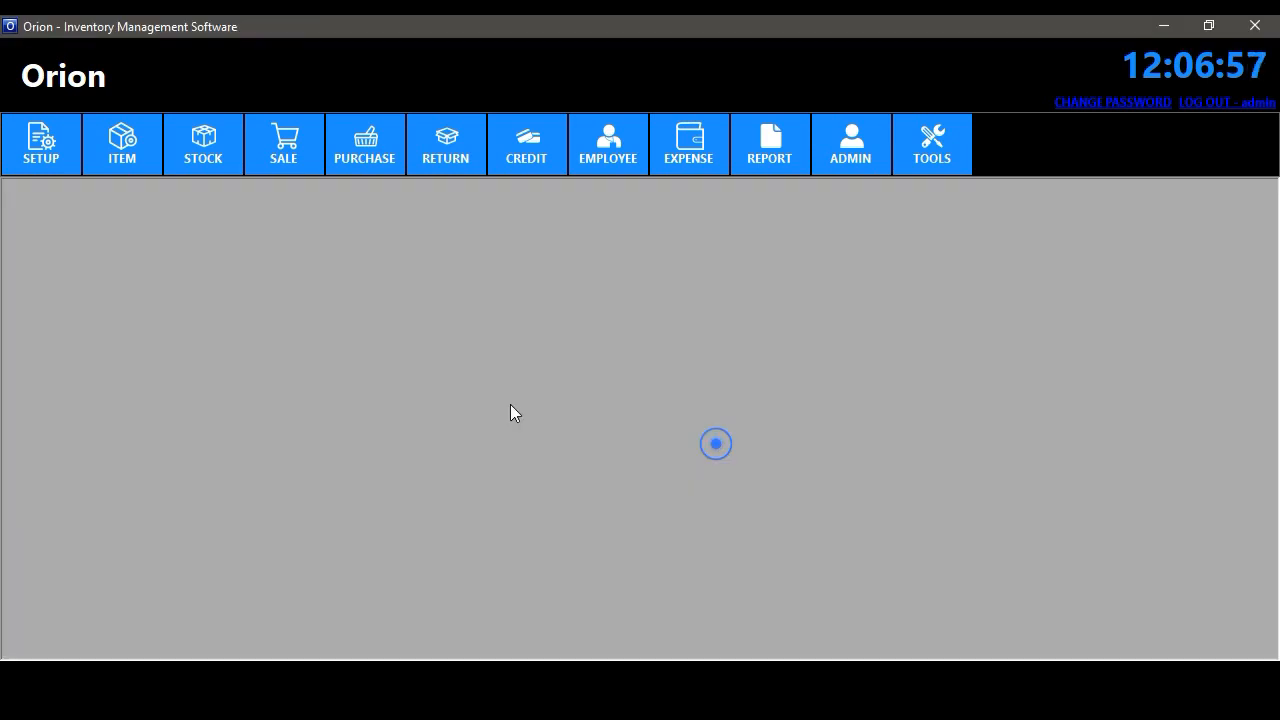
- Set the VAT rate to 4 and save it
{"action": "left_click", "coordinate": [37, 168]}
{"action": "left_click", "coordinate": [106, 277]}
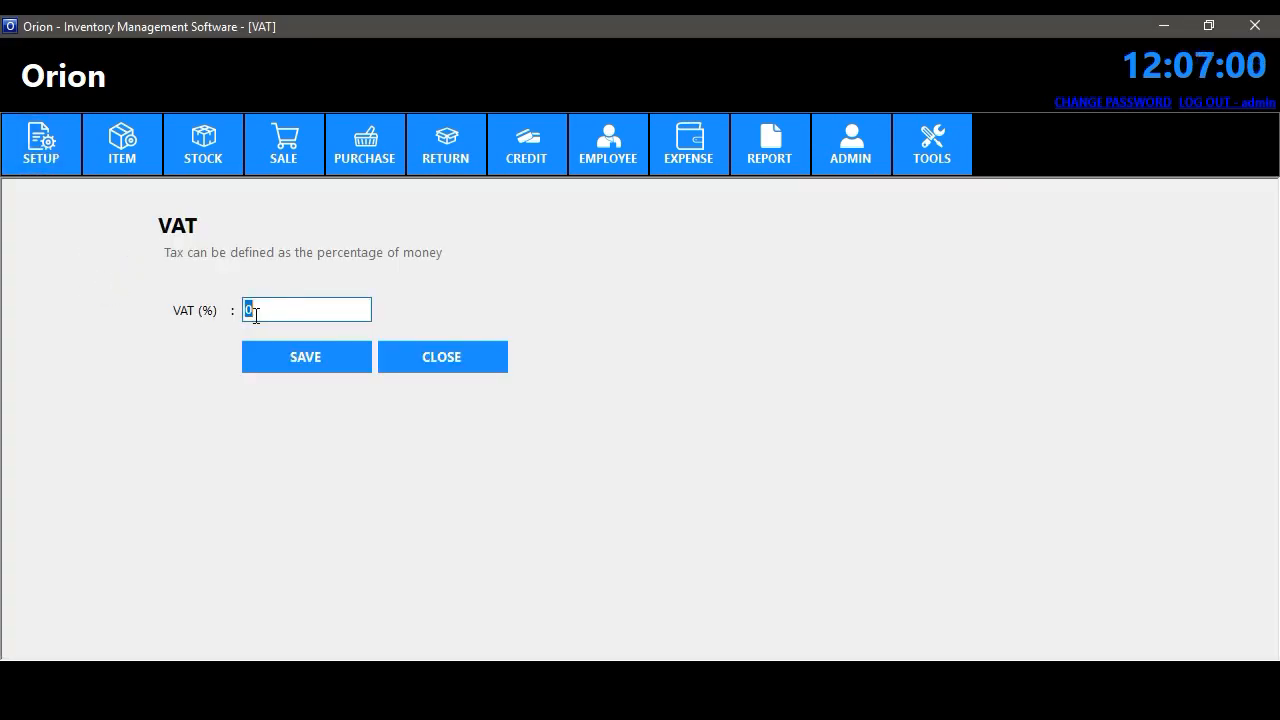
{"action": "left_click_drag", "start_coordinate": [285, 311], "coordinate": [190, 320]}
{"action": "left_click", "coordinate": [307, 356]}
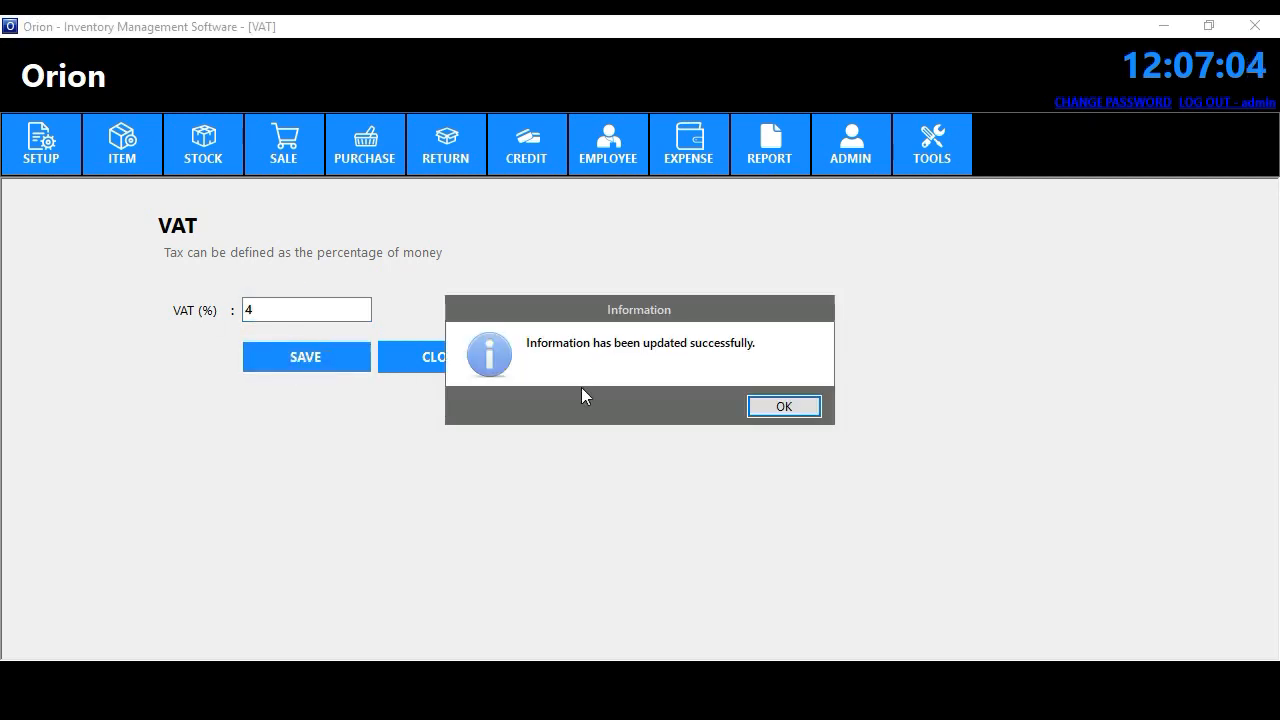
{"action": "left_click", "coordinate": [784, 406]}
{"action": "left_click", "coordinate": [486, 365]}
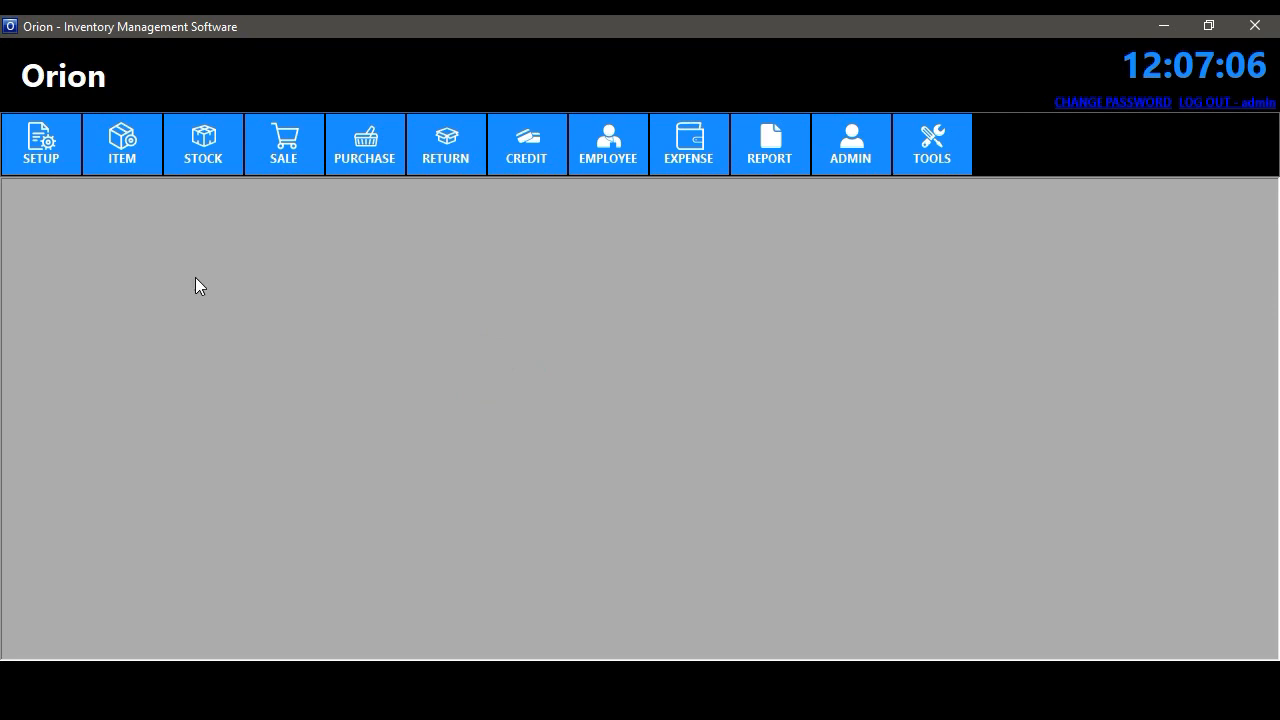
- Add a warehouse named WAREHOUSE - 3 with its address, then close the Warehouse form
{"action": "left_click", "coordinate": [36, 159]}
{"action": "left_click", "coordinate": [156, 309]}
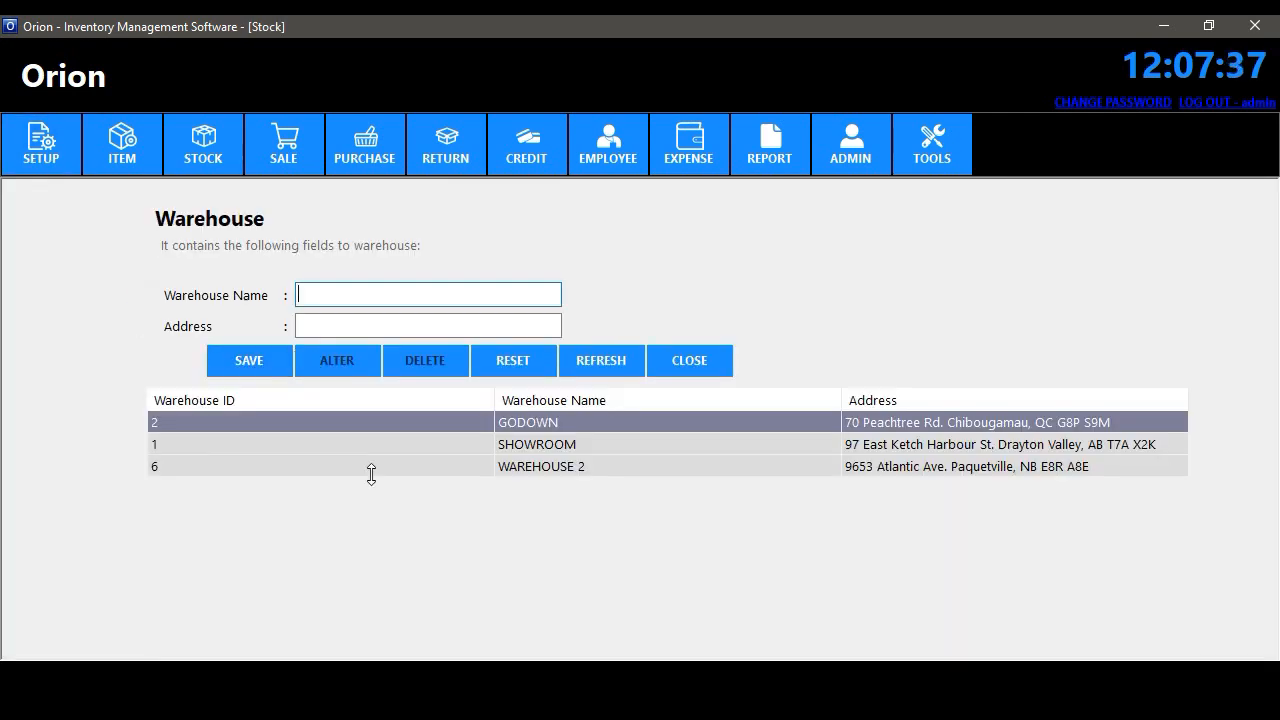
{"action": "type", "text": "WAREHOUSE - 3"}
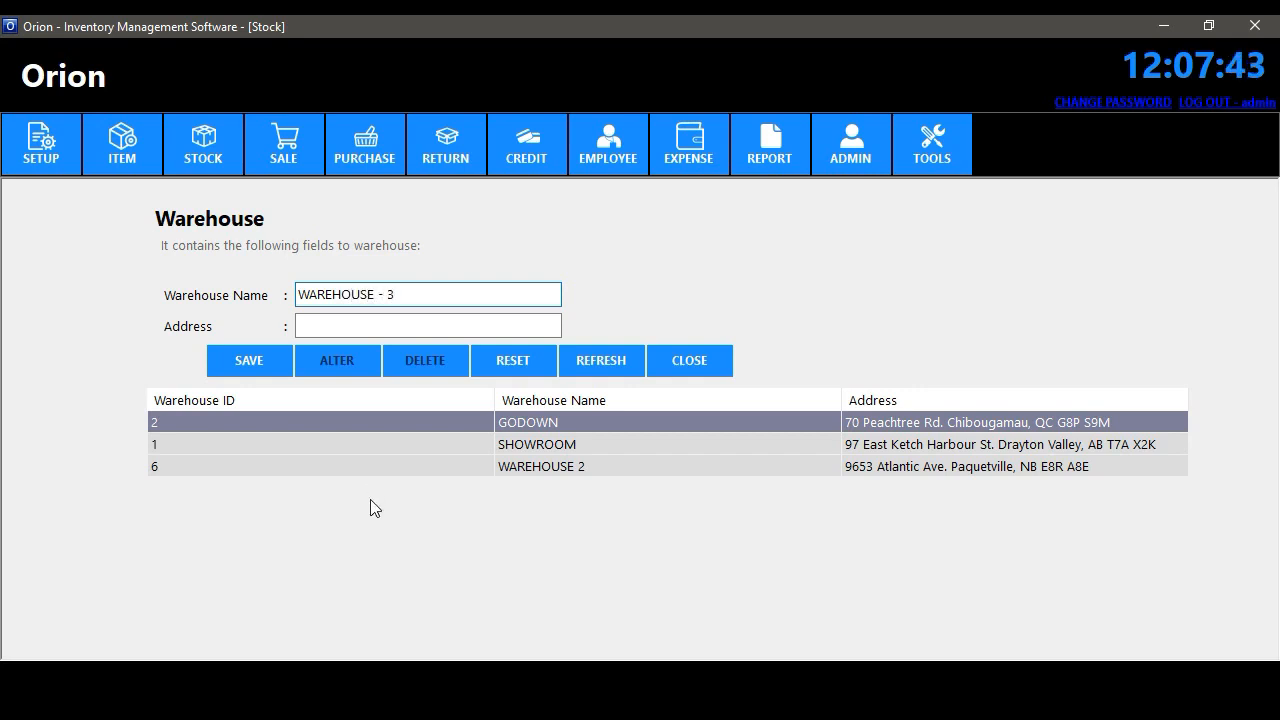
{"action": "left_click", "coordinate": [430, 328]}
{"action": "type", "text": "Newmarket, ON L3Y 2A3"}
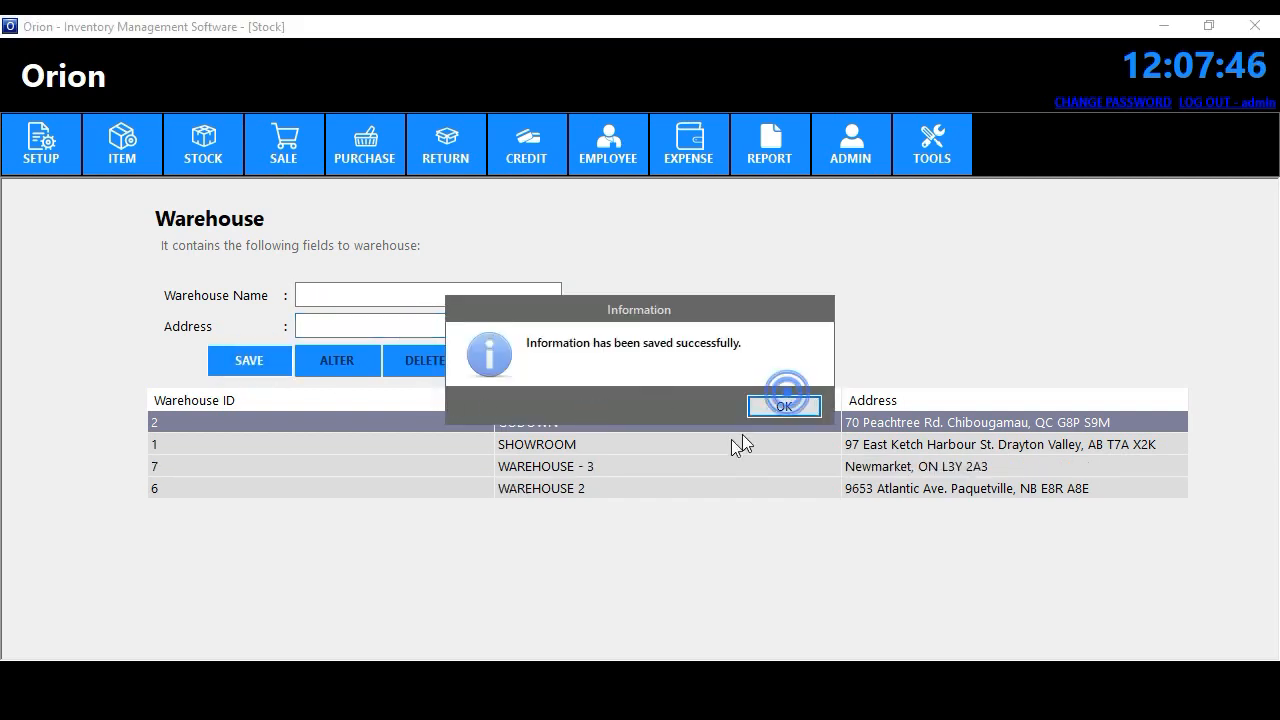
{"action": "left_click", "coordinate": [784, 405]}
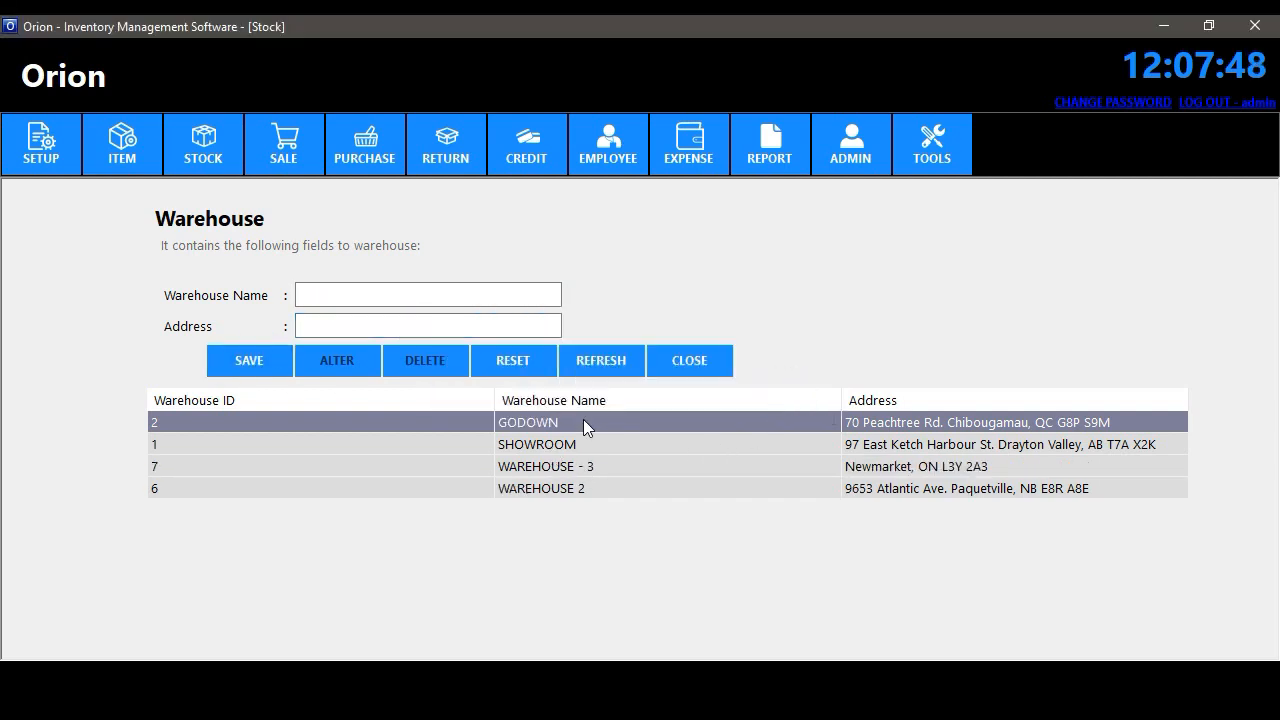
{"action": "left_click", "coordinate": [686, 365]}
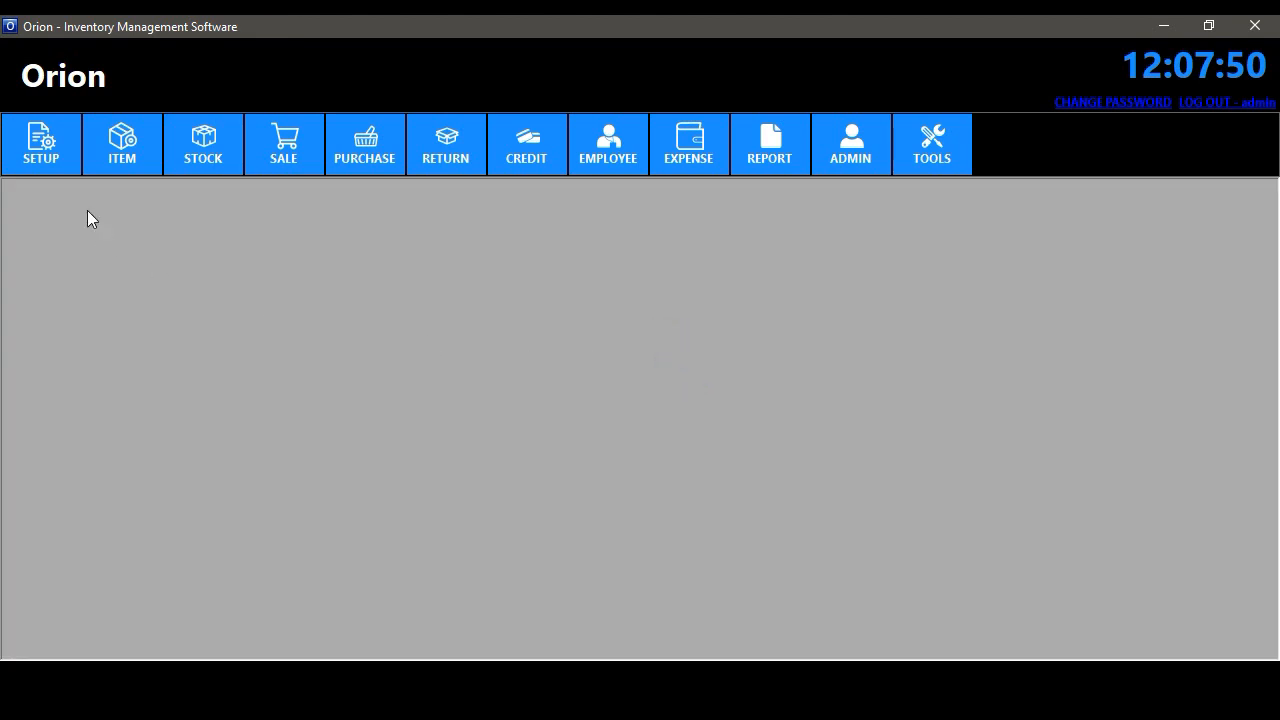
{"action": "left_click", "coordinate": [41, 148]}
- Begin a new item 'Freedom panty system' with unit Pcs in Item Information and bring up the Group form
{"action": "left_click", "coordinate": [121, 341]}
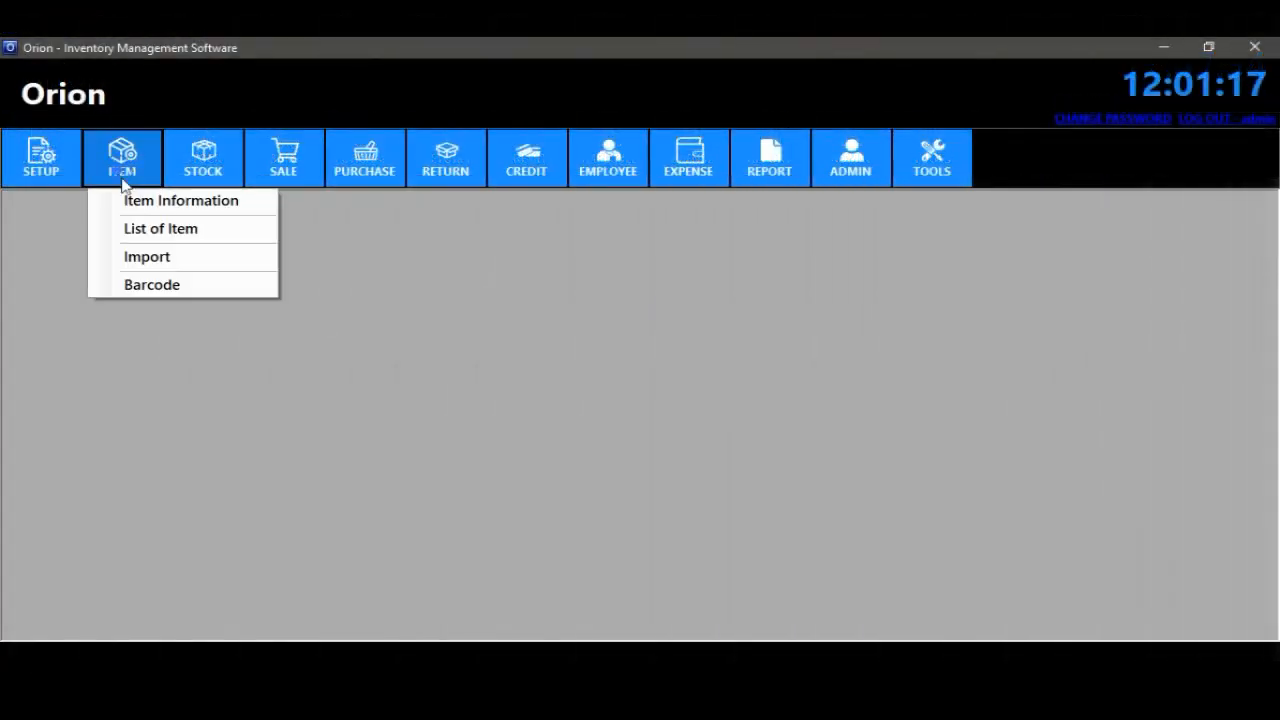
{"action": "left_click", "coordinate": [132, 200]}
{"action": "left_click", "coordinate": [380, 305]}
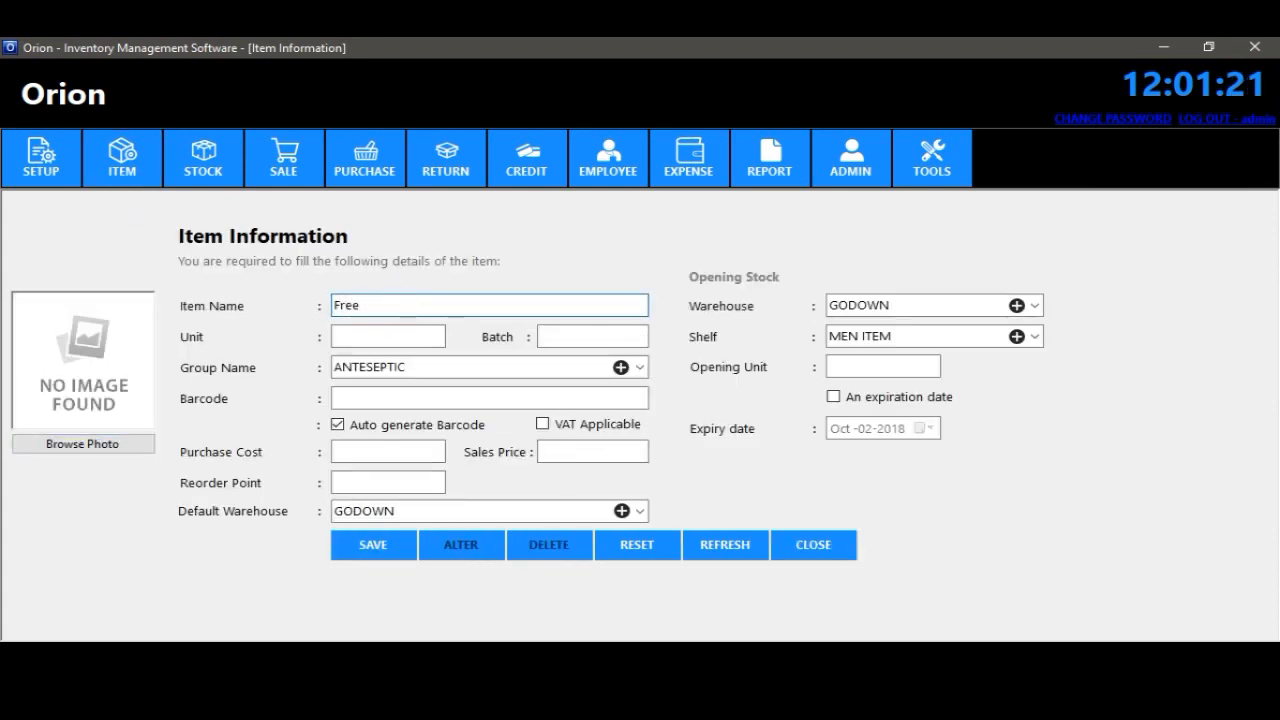
{"action": "type", "text": "Freedom panty system"}
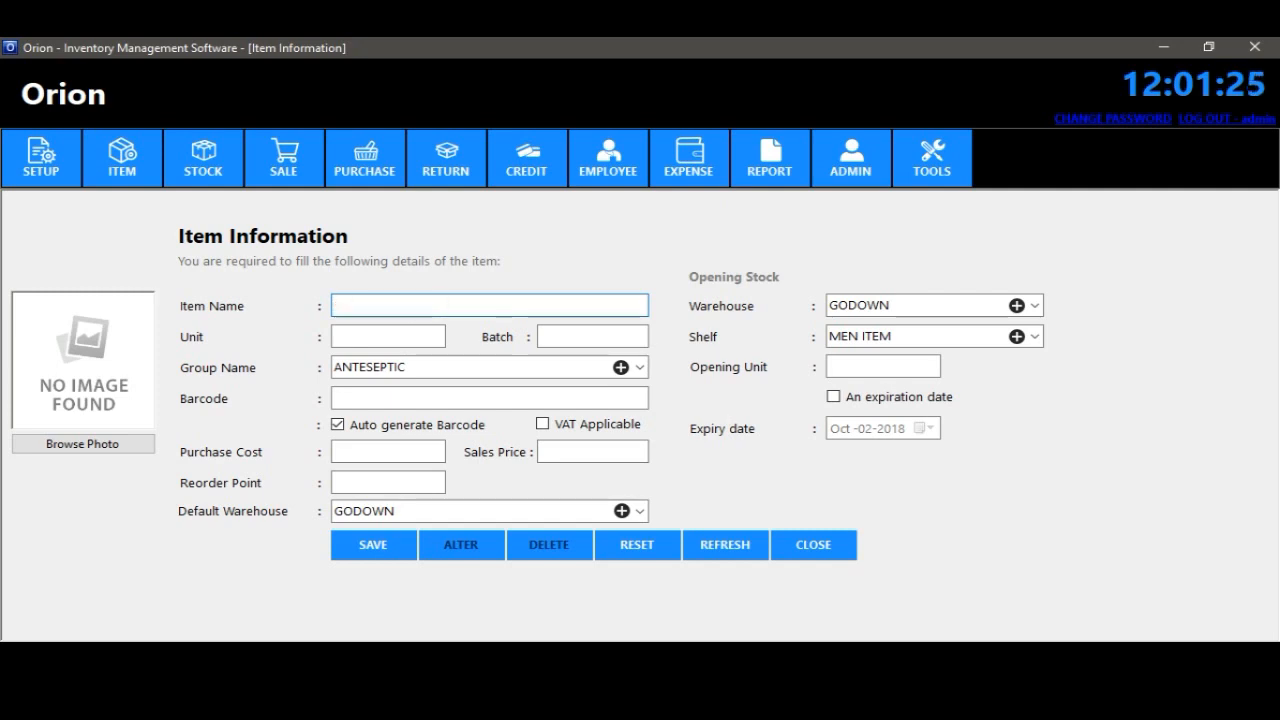
{"action": "left_click", "coordinate": [383, 335]}
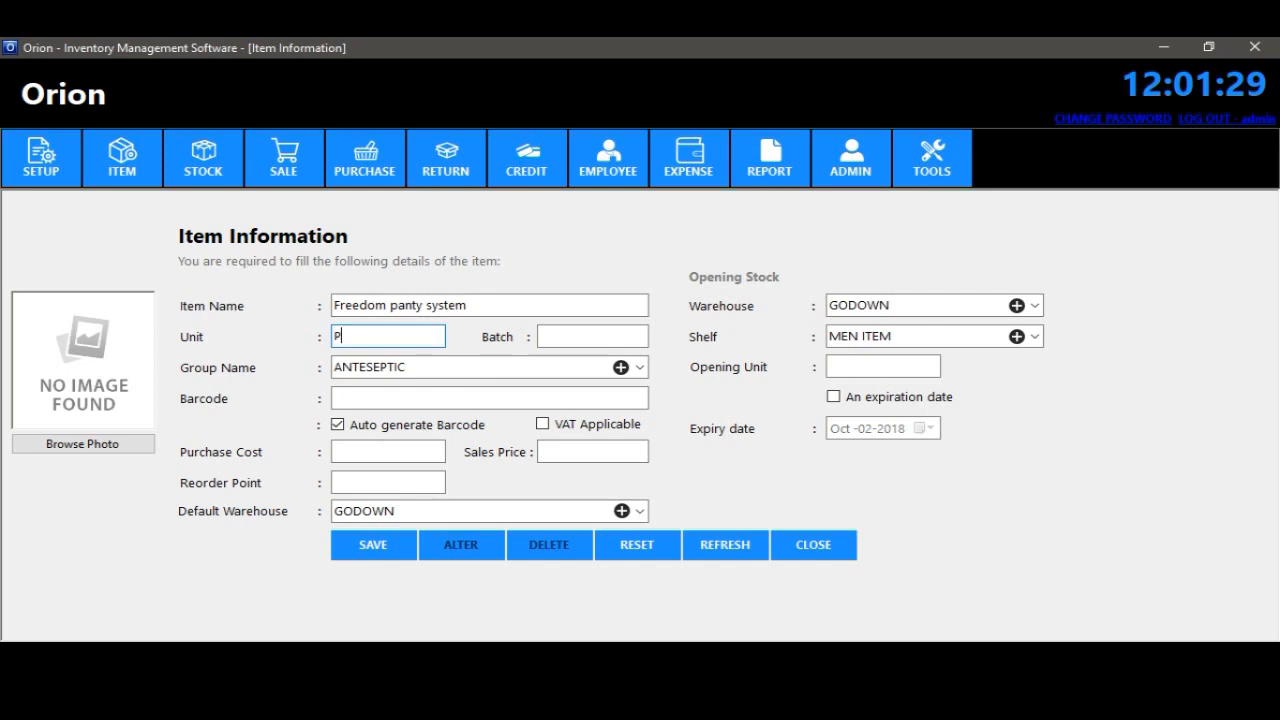
{"action": "left_click", "coordinate": [639, 367]}
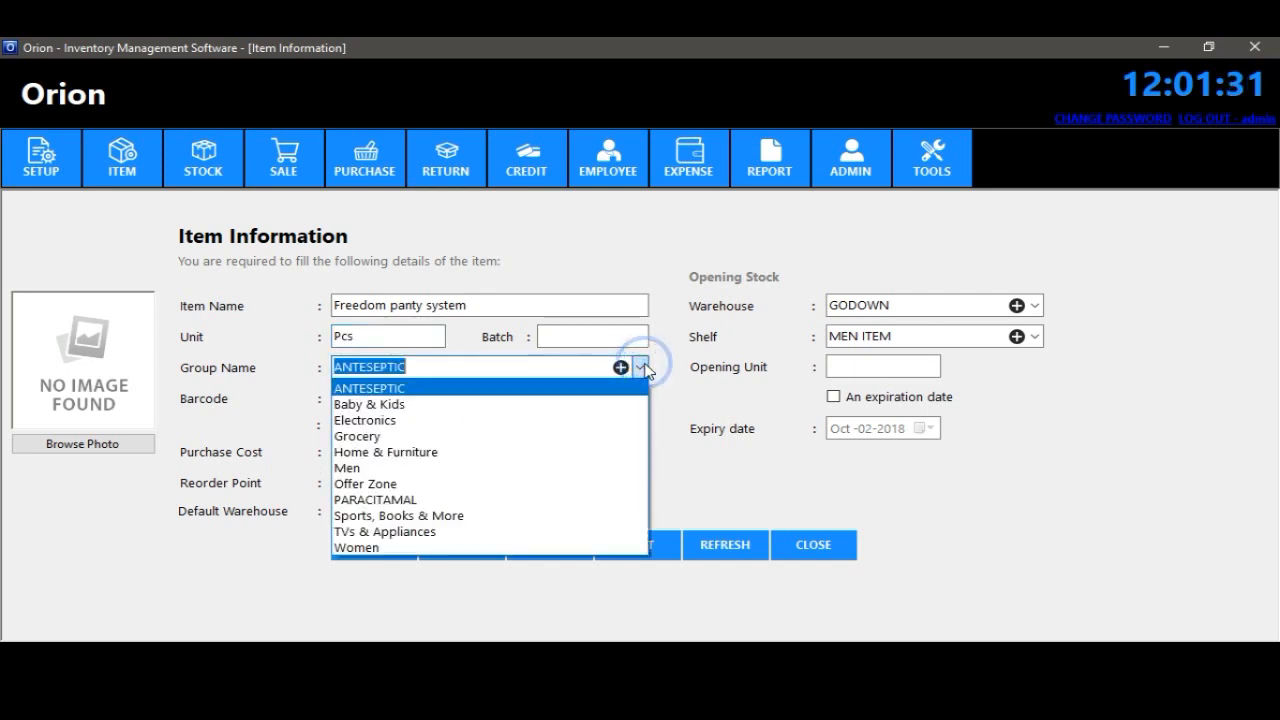
{"action": "left_click", "coordinate": [639, 367]}
{"action": "left_click", "coordinate": [621, 367]}
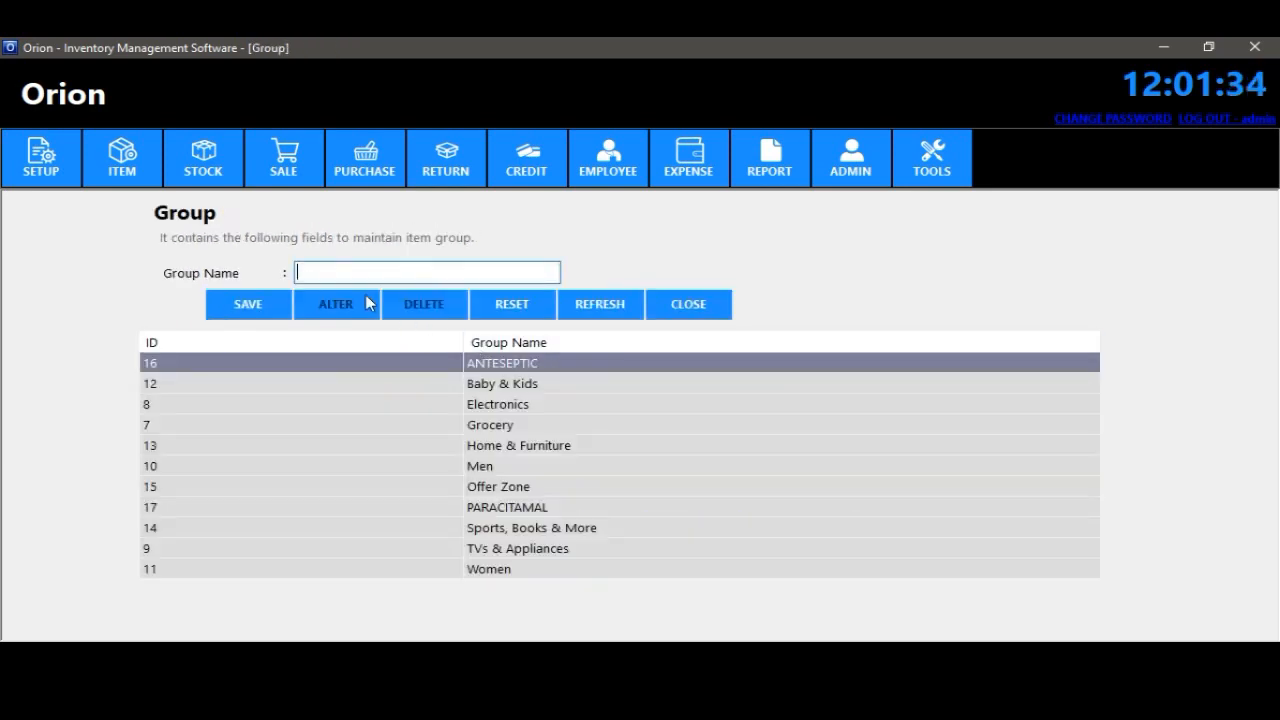
- Save a new item group named 'Napkin' (ID 18) and return to Item Information
{"action": "type", "text": "Napkin"}
{"action": "left_click", "coordinate": [262, 298]}
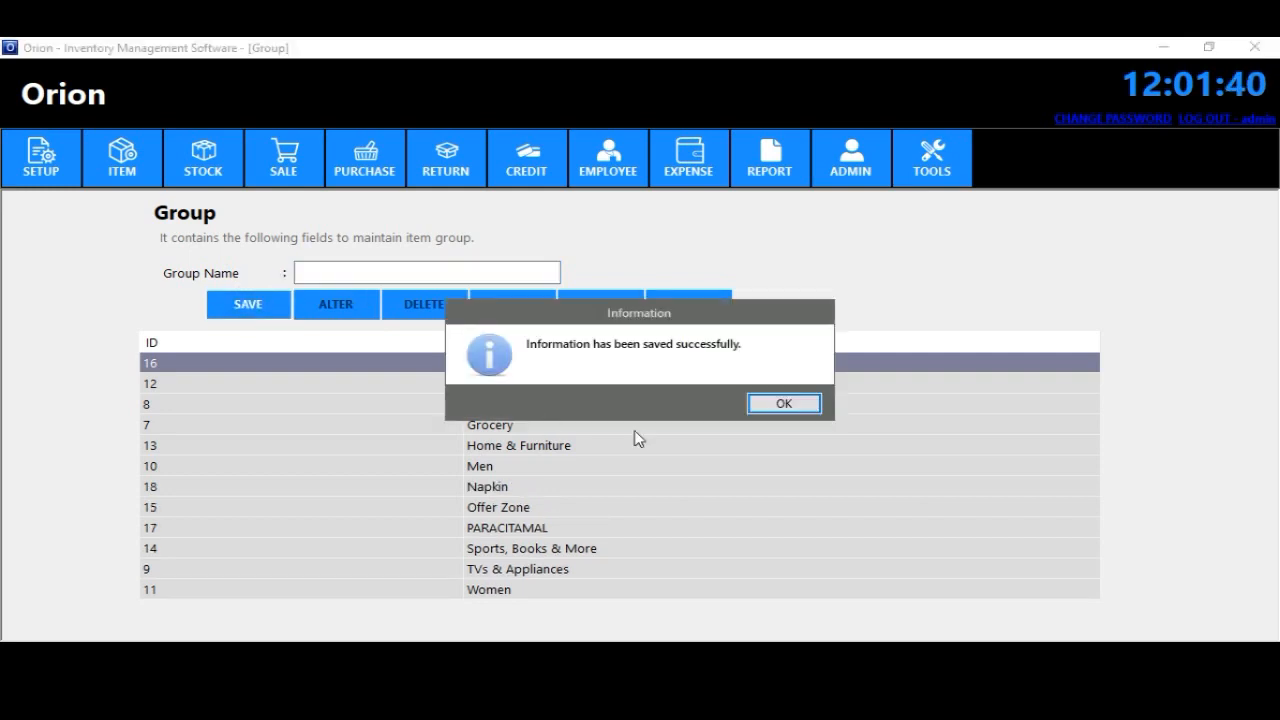
{"action": "left_click", "coordinate": [781, 405]}
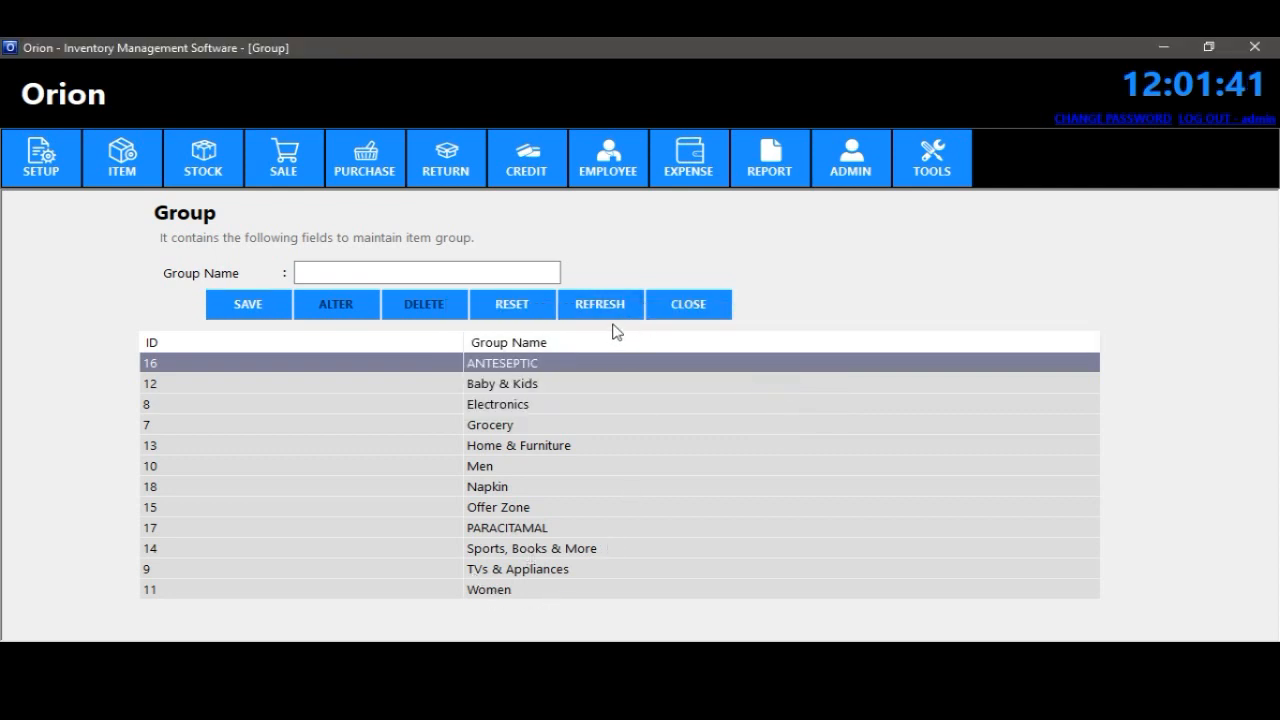
{"action": "left_click", "coordinate": [690, 305]}
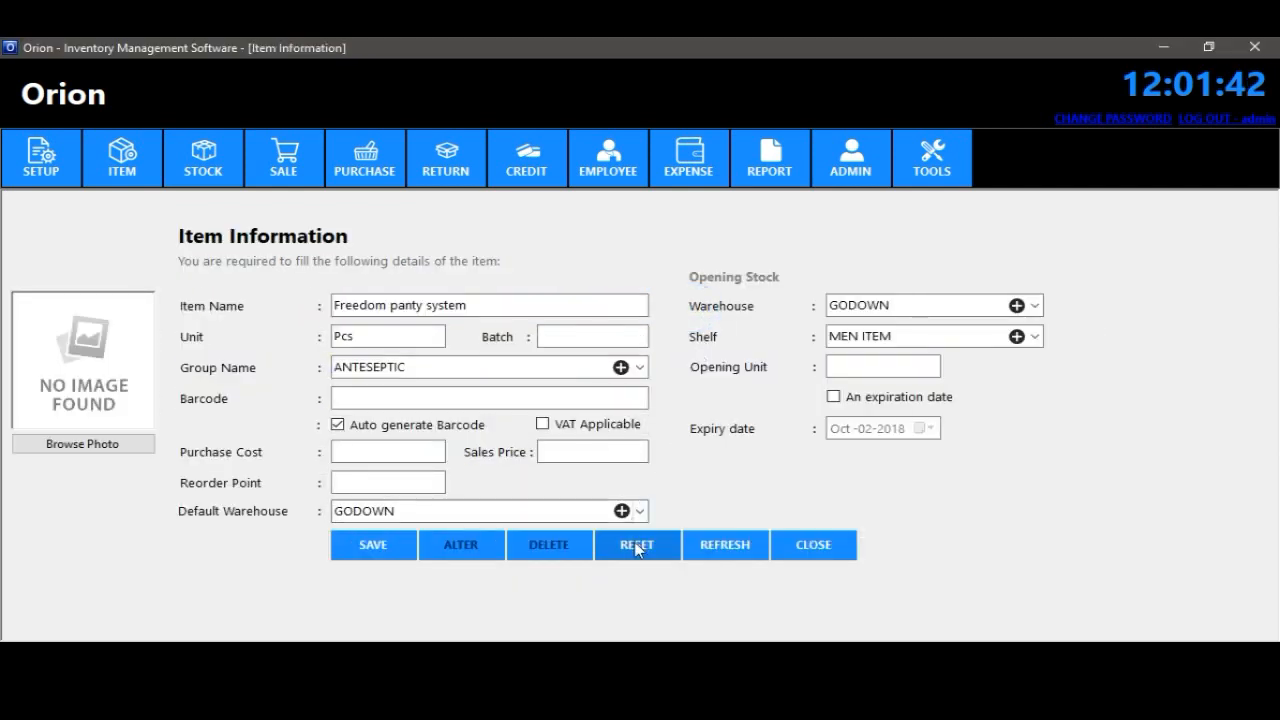
- Assign the item to the Napkin group, keep automatic barcode on, and mark it VAT applicable
{"action": "left_click", "coordinate": [643, 368]}
{"action": "left_click", "coordinate": [434, 484]}
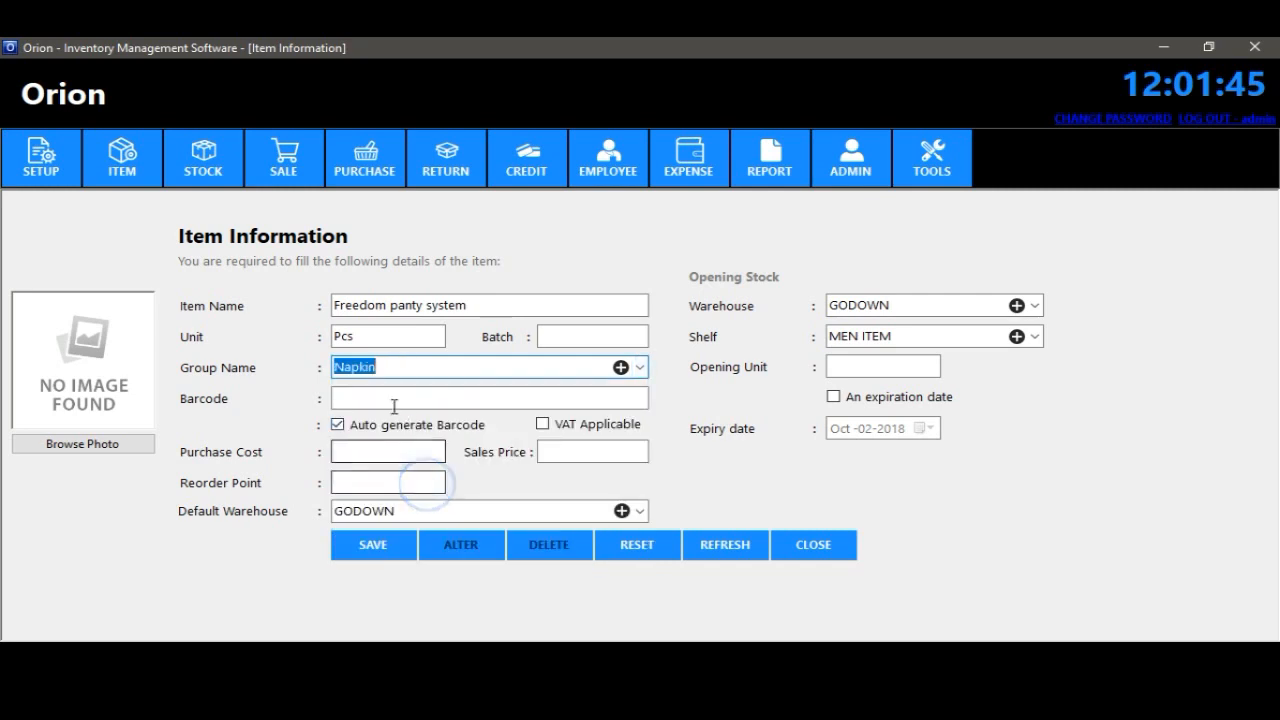
{"action": "left_click", "coordinate": [385, 397]}
{"action": "left_click", "coordinate": [391, 425]}
{"action": "left_click", "coordinate": [375, 425]}
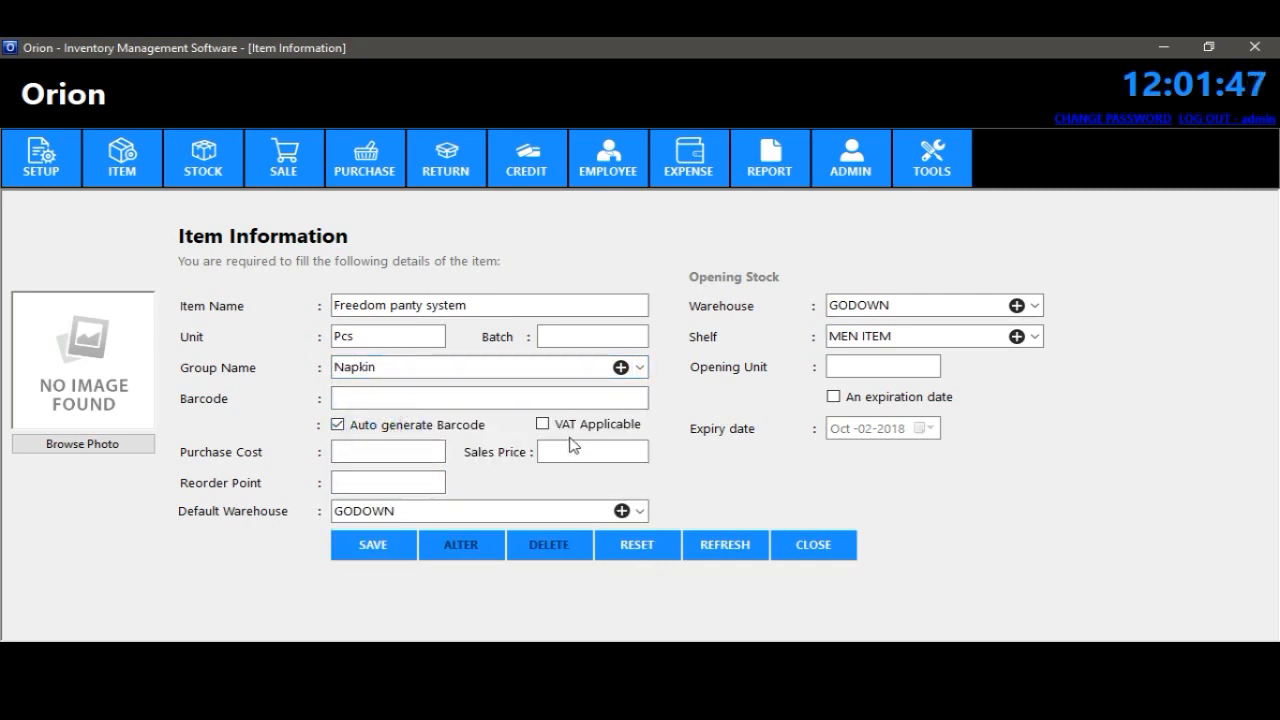
{"action": "left_click", "coordinate": [580, 430]}
- Set cost 109, sales price 109.25, reorder point 1, and GODOWN as default and opening-stock warehouse
{"action": "left_click", "coordinate": [414, 452]}
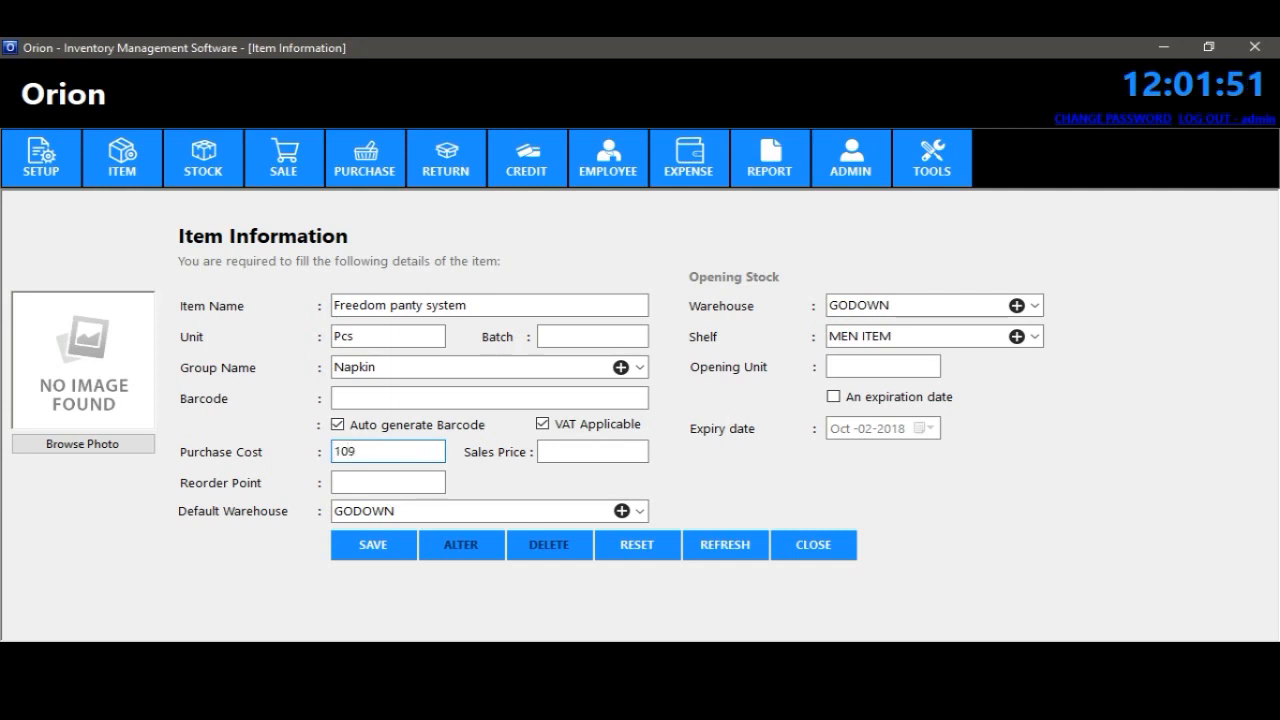
{"action": "left_click", "coordinate": [566, 450]}
{"action": "type", "text": "109"}
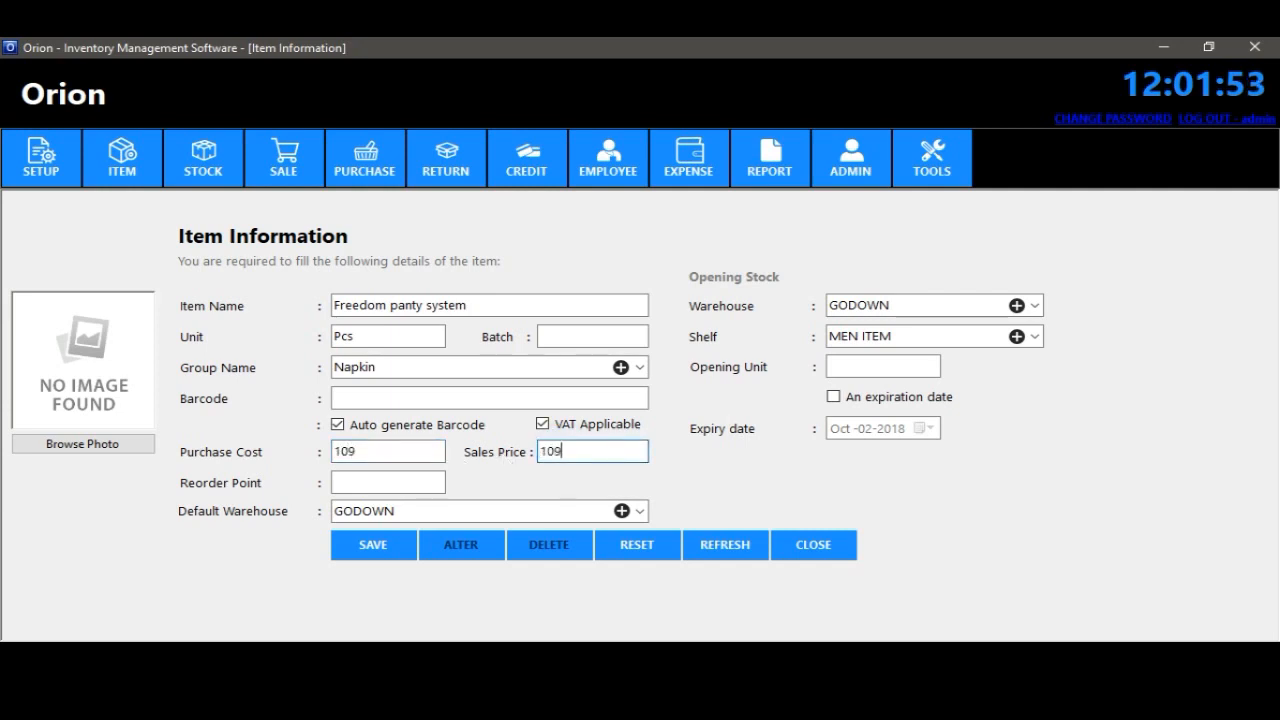
{"action": "type", "text": ".25"}
{"action": "left_click", "coordinate": [390, 481]}
{"action": "type", "text": "10"}
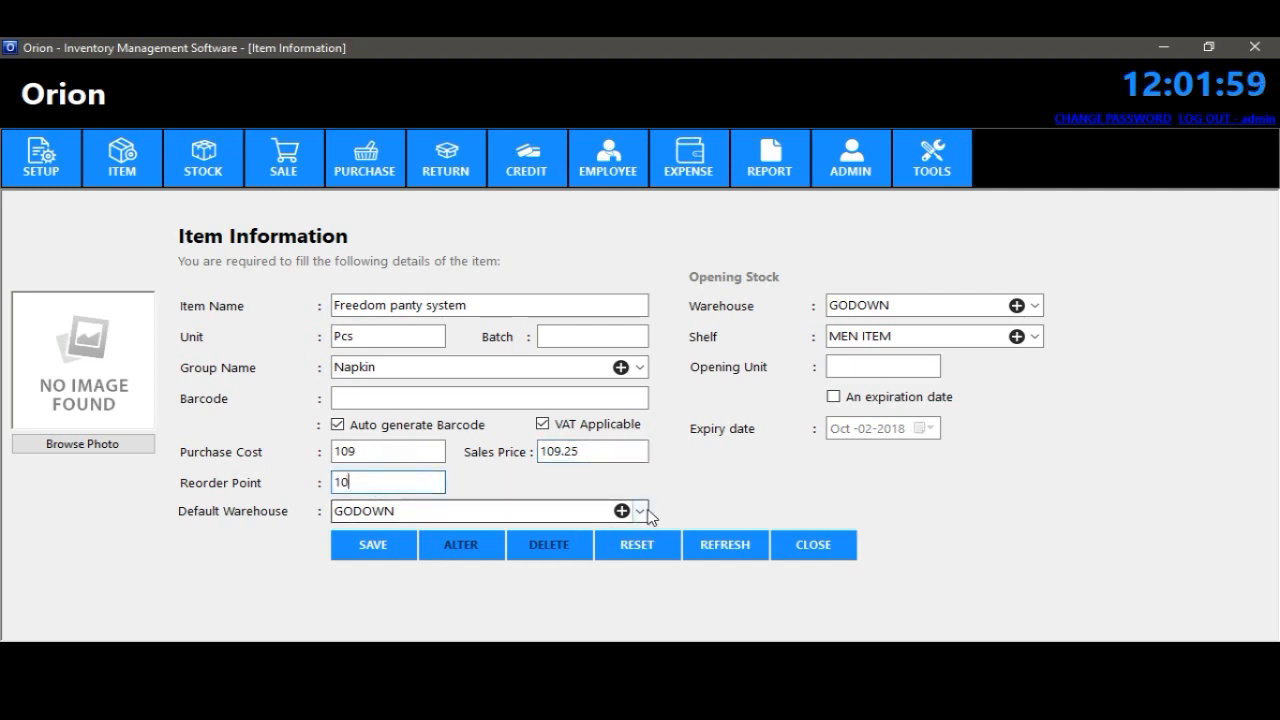
{"action": "left_click", "coordinate": [645, 512]}
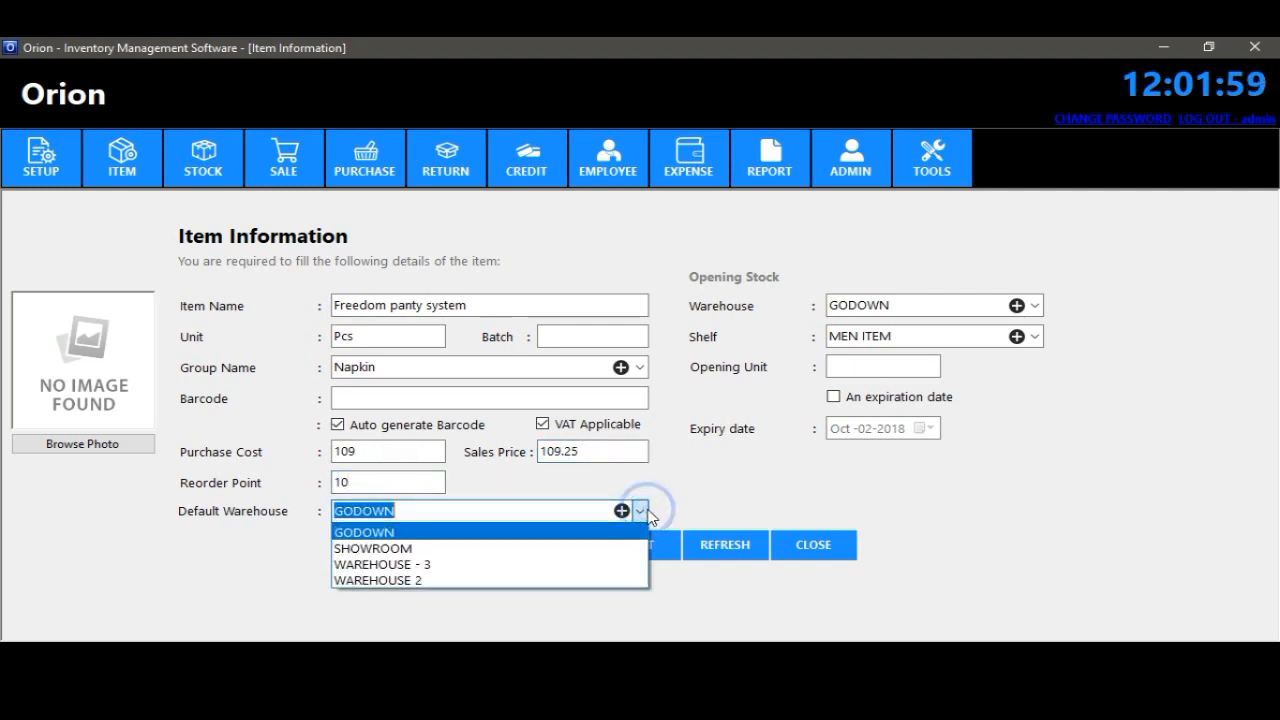
{"action": "left_click", "coordinate": [643, 510]}
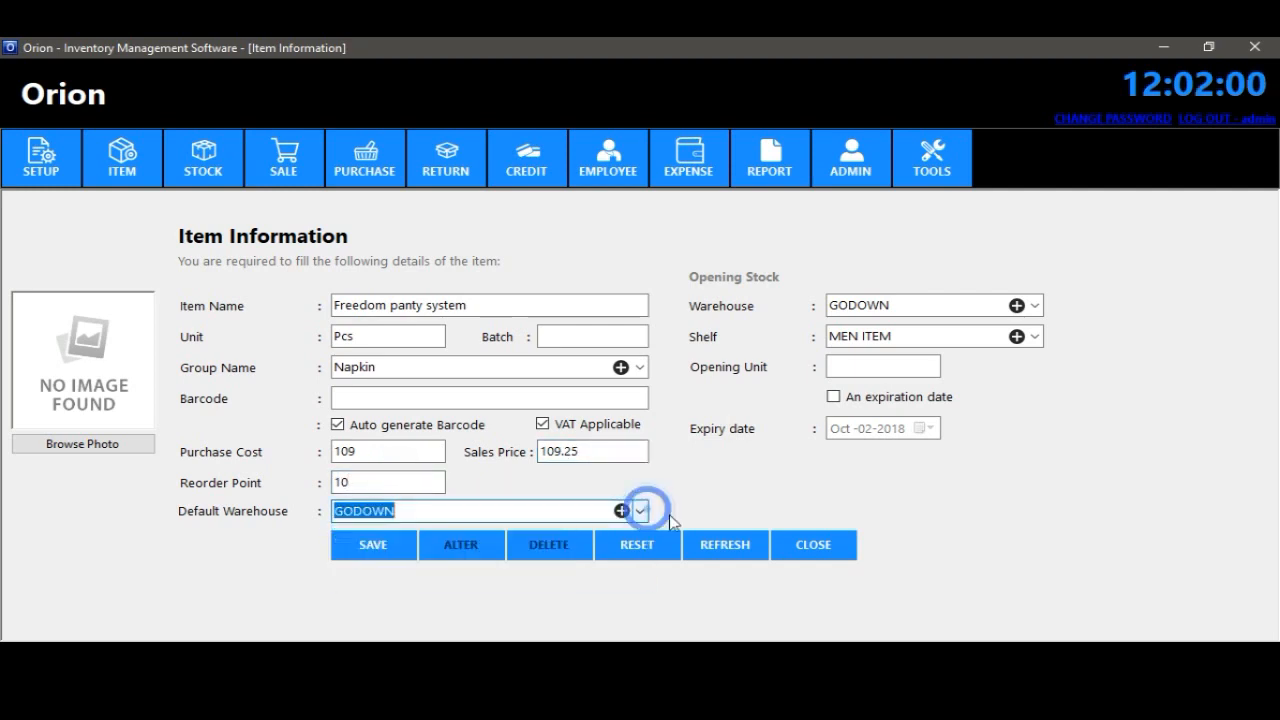
{"action": "left_click", "coordinate": [1036, 306]}
{"action": "left_click", "coordinate": [1035, 304]}
- Attach the Freedom product photo, save the item, and close the form
{"action": "left_click", "coordinate": [100, 450]}
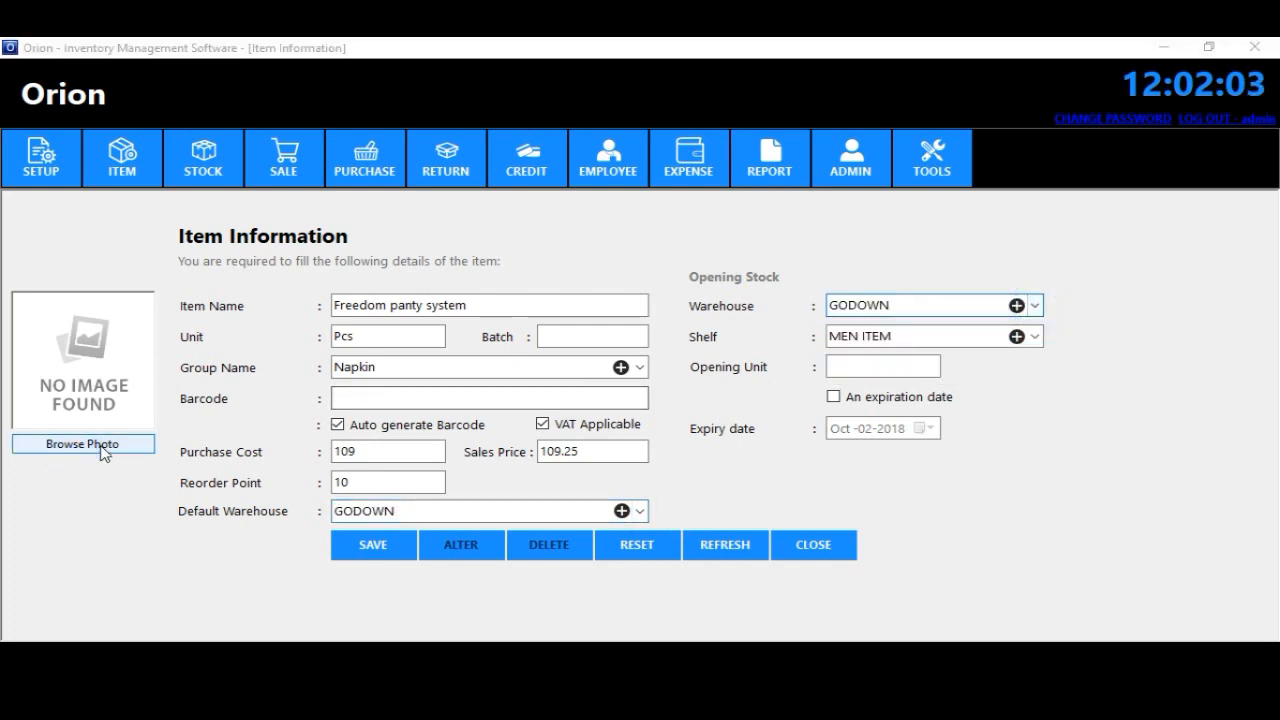
{"action": "left_click", "coordinate": [810, 260]}
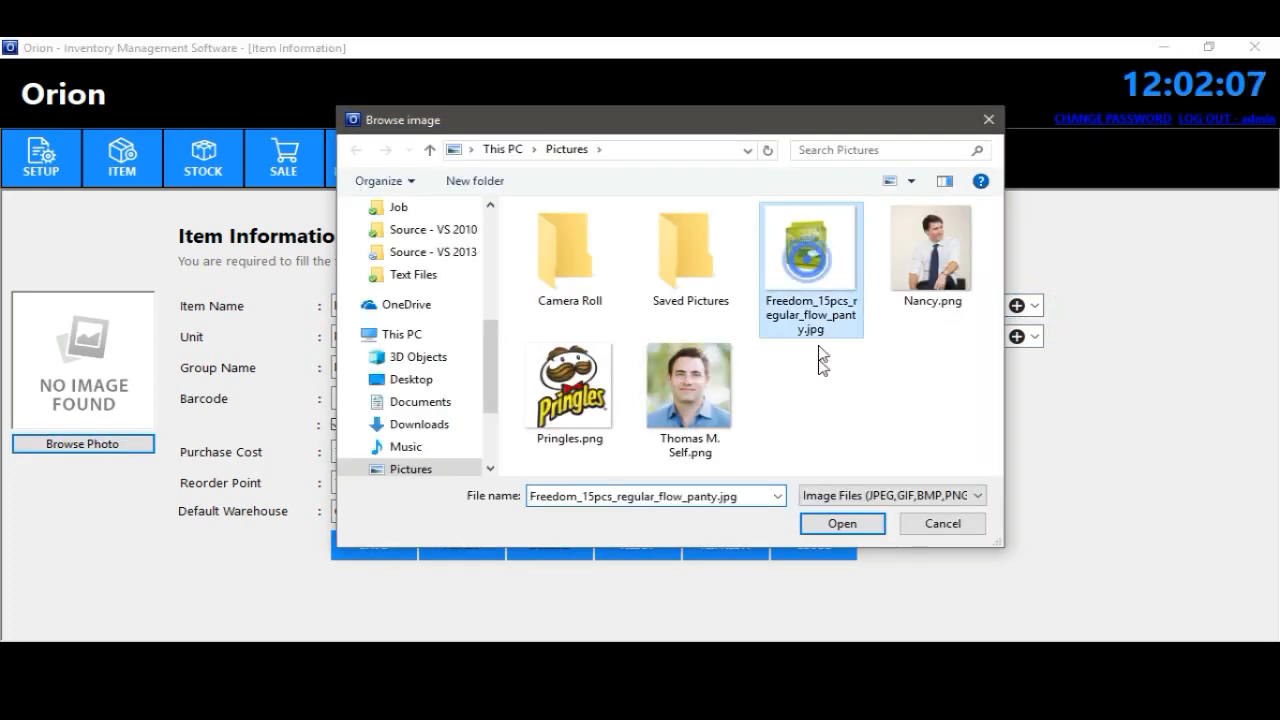
{"action": "left_click", "coordinate": [831, 526]}
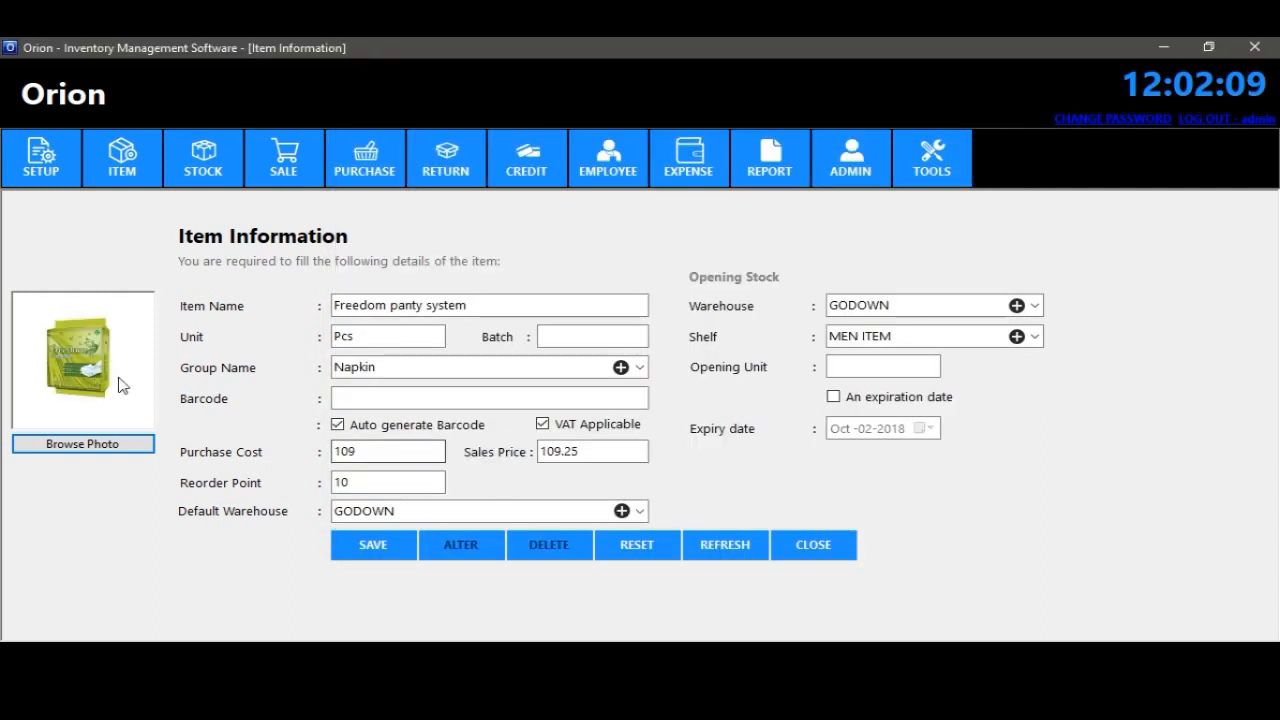
{"action": "left_click", "coordinate": [378, 552]}
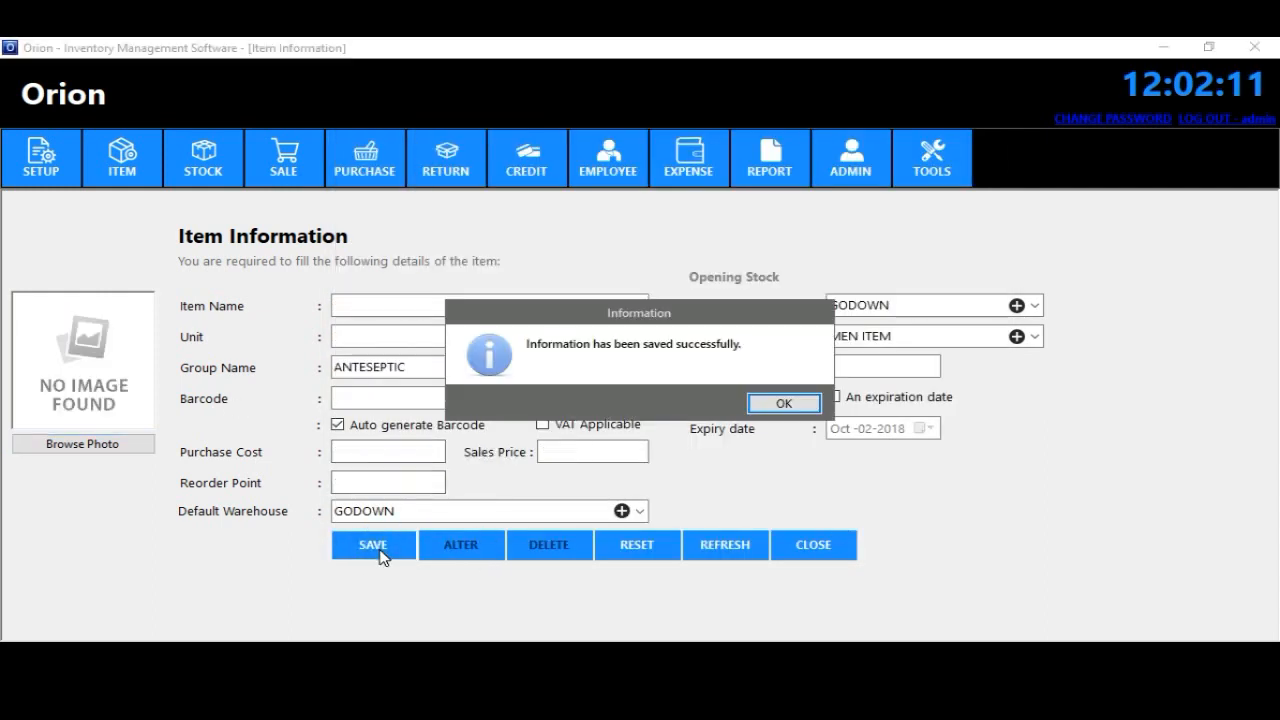
{"action": "left_click", "coordinate": [789, 403]}
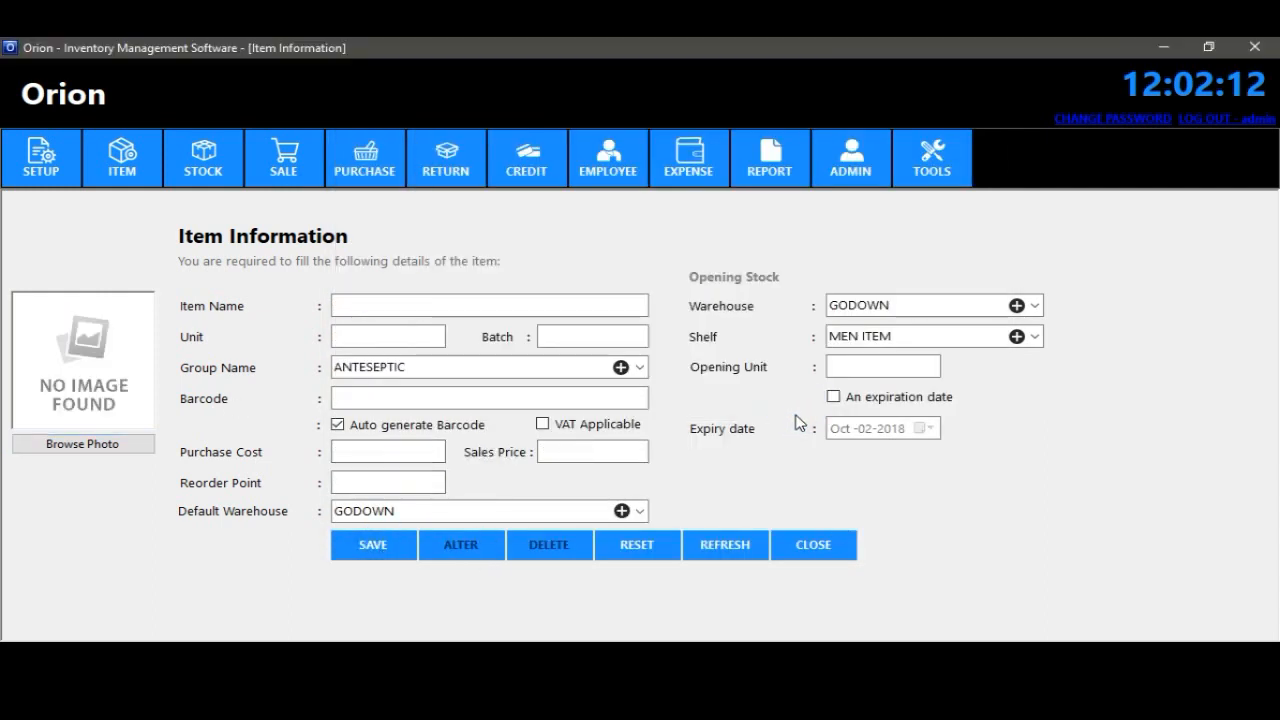
{"action": "left_click", "coordinate": [811, 535]}
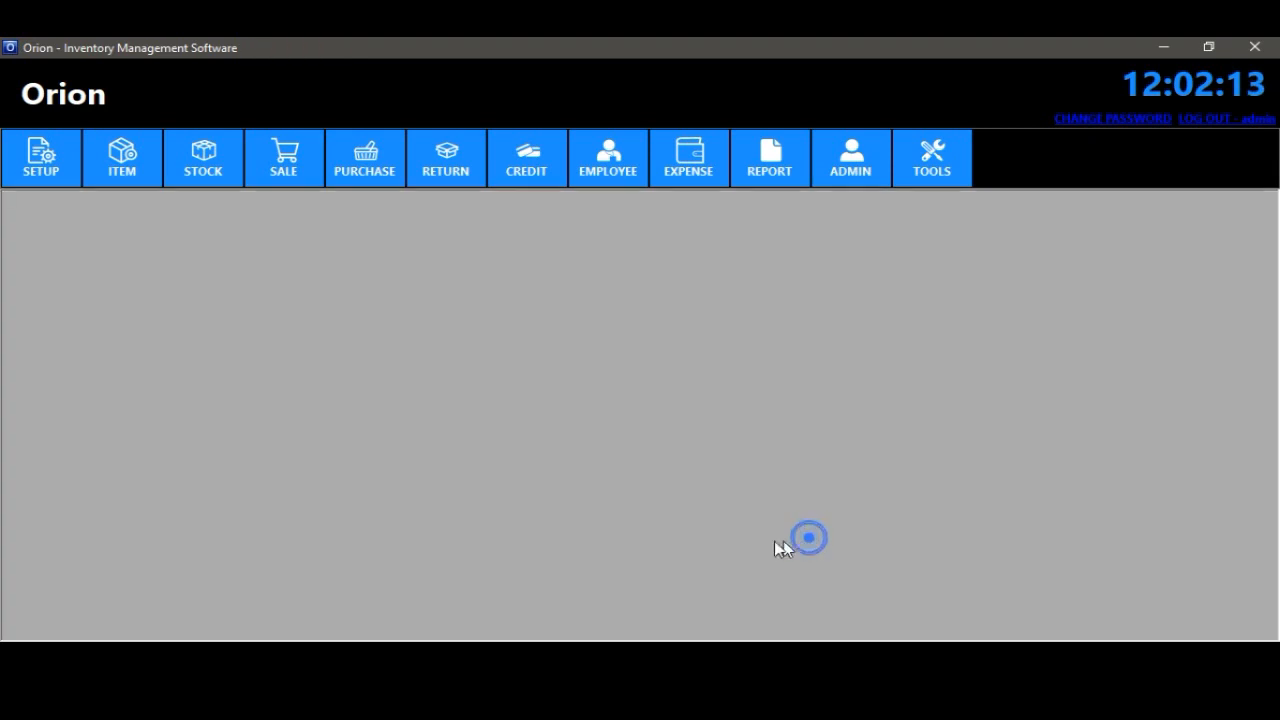
{"action": "left_click", "coordinate": [125, 172]}
{"action": "left_click", "coordinate": [189, 229]}
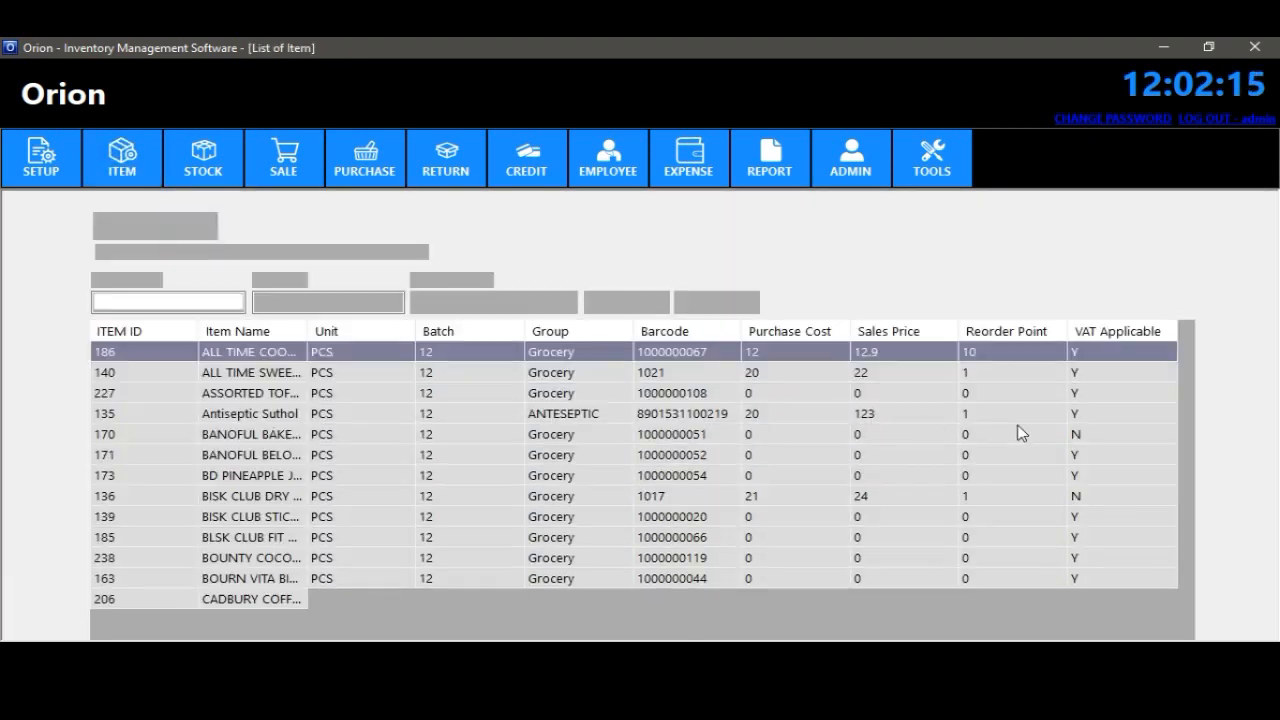
{"action": "mouse_move", "coordinate": [1187, 356]}
{"action": "left_mouse_down"}
{"action": "mouse_move", "coordinate": [1196, 630]}
{"action": "mouse_move", "coordinate": [1187, 345]}
{"action": "left_mouse_up"}
{"action": "left_click", "coordinate": [163, 309]}
{"action": "type", "text": "free"}
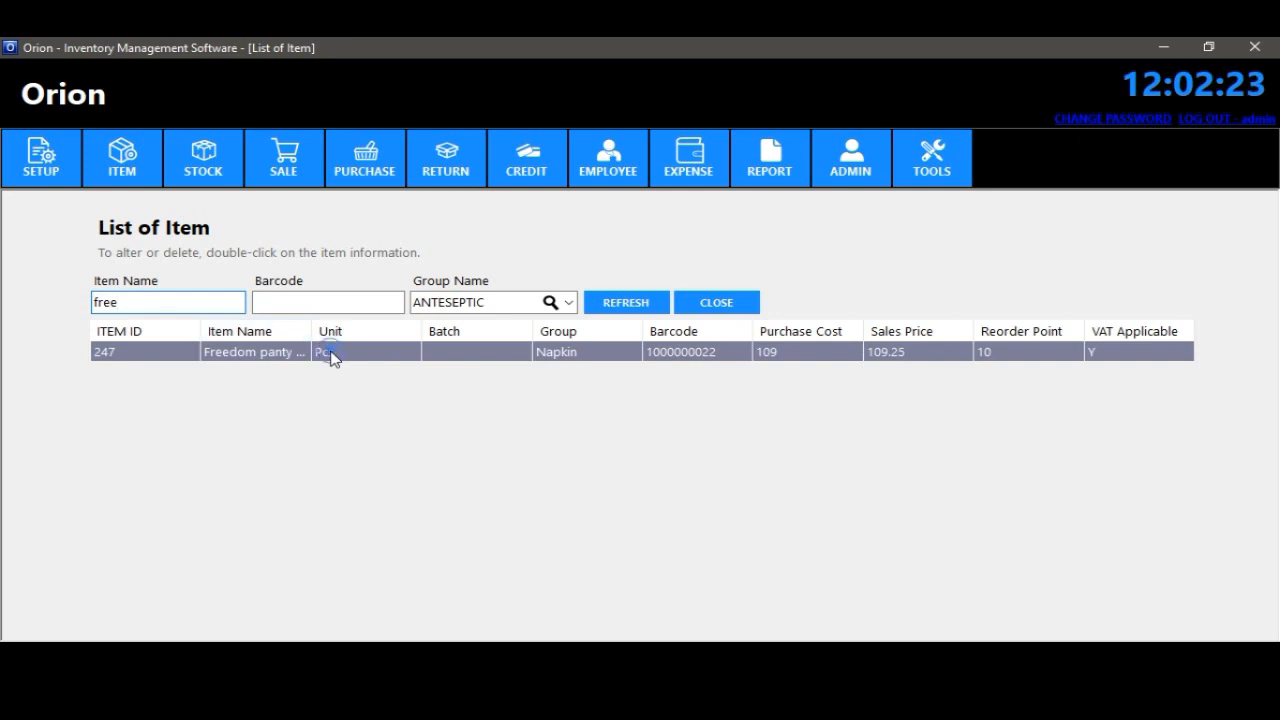
{"action": "double_click", "coordinate": [333, 352]}
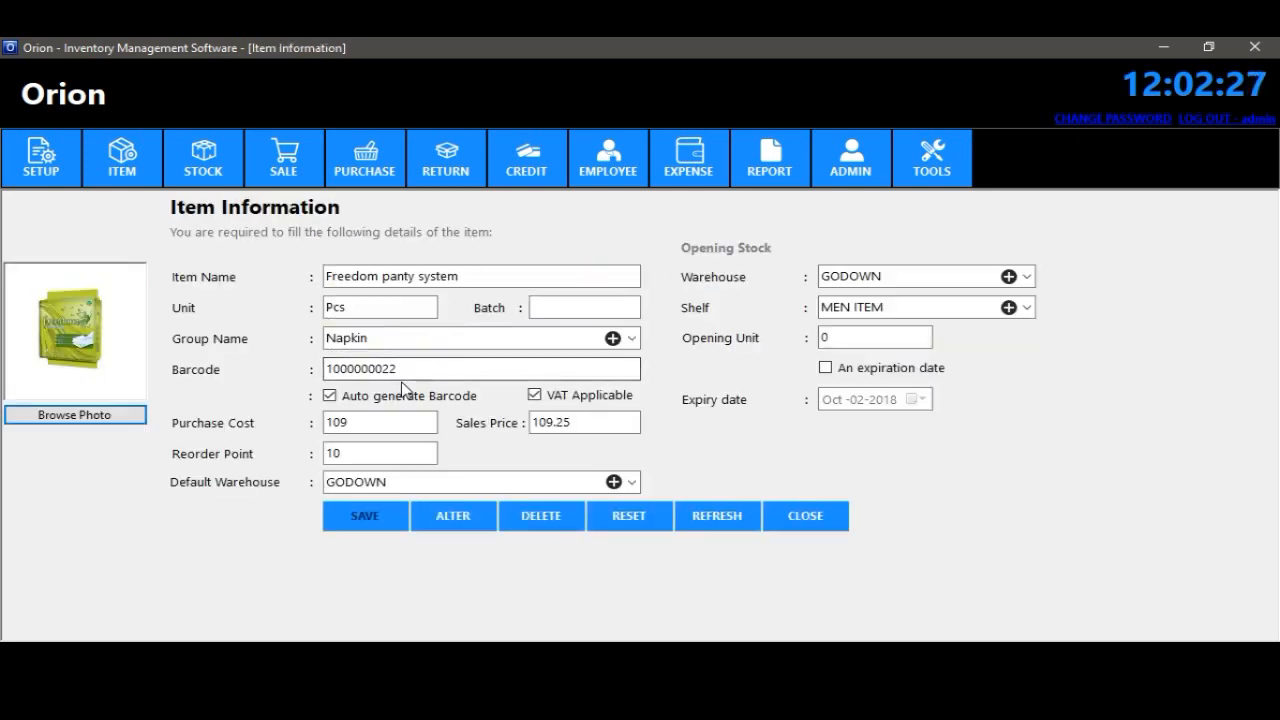
{"action": "left_click", "coordinate": [806, 515]}
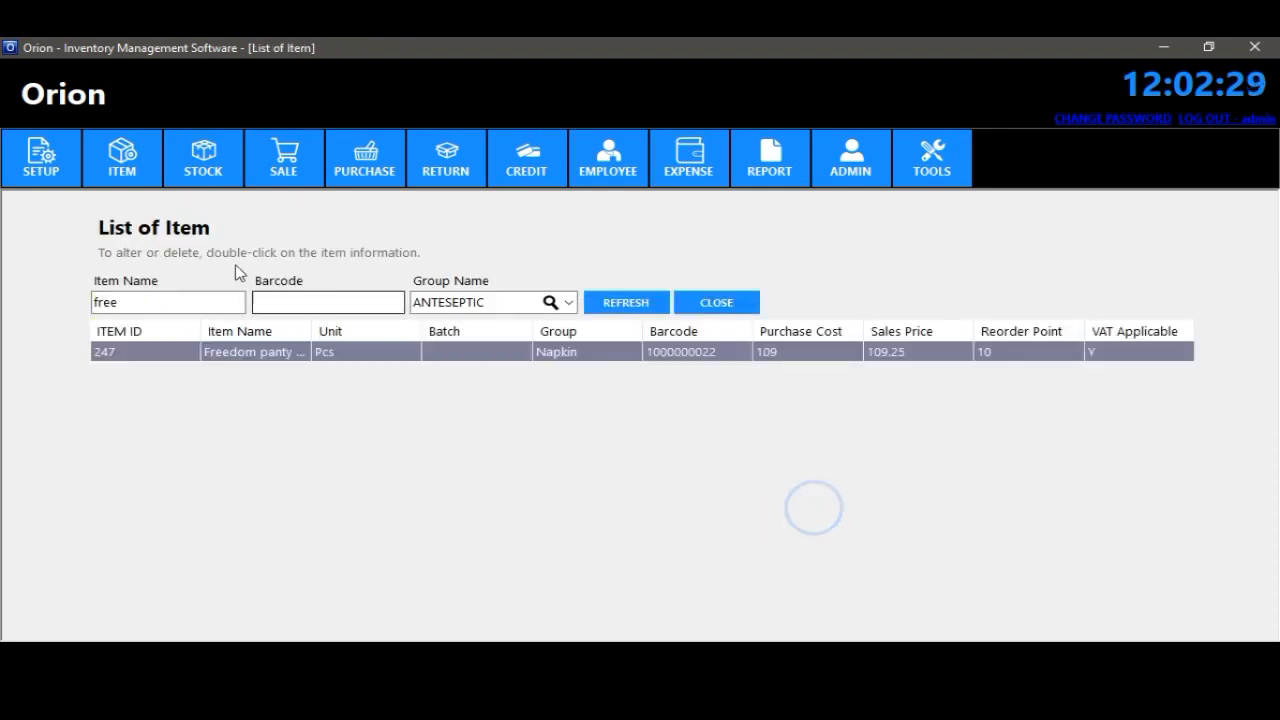
{"action": "double_click", "coordinate": [171, 301]}
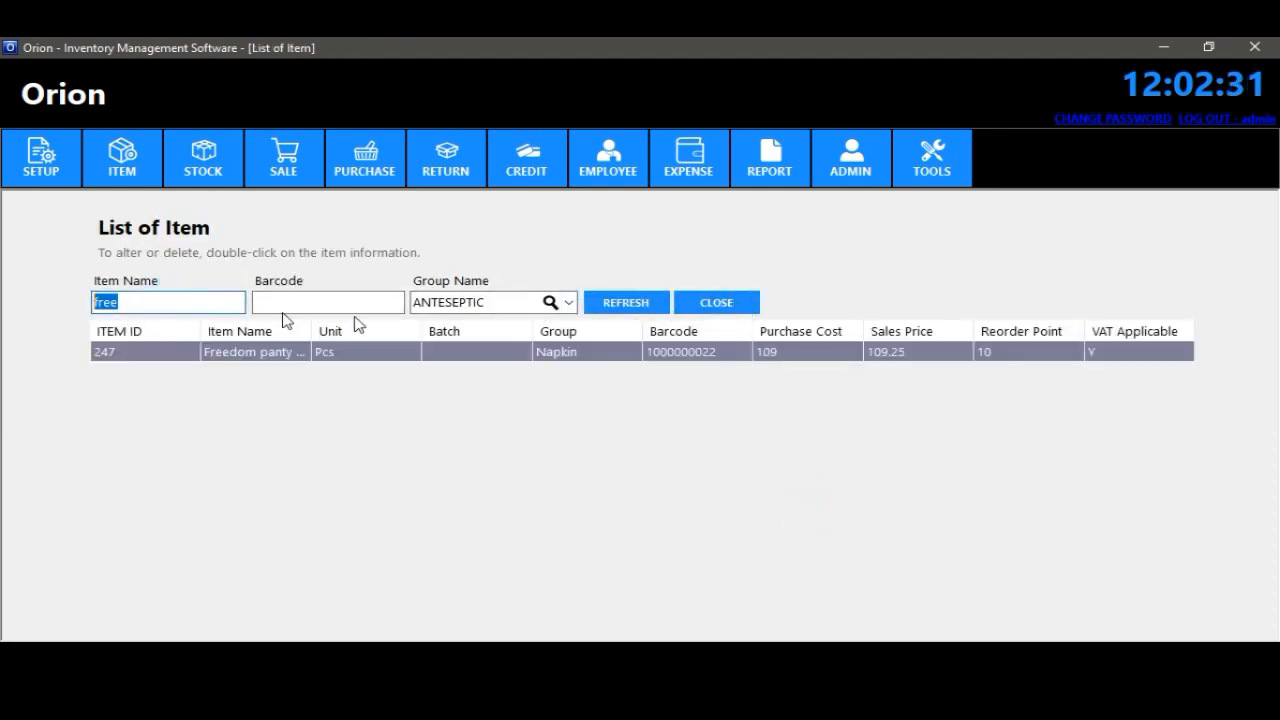
{"action": "key", "text": "BackSpace"}
{"action": "left_click", "coordinate": [700, 308]}
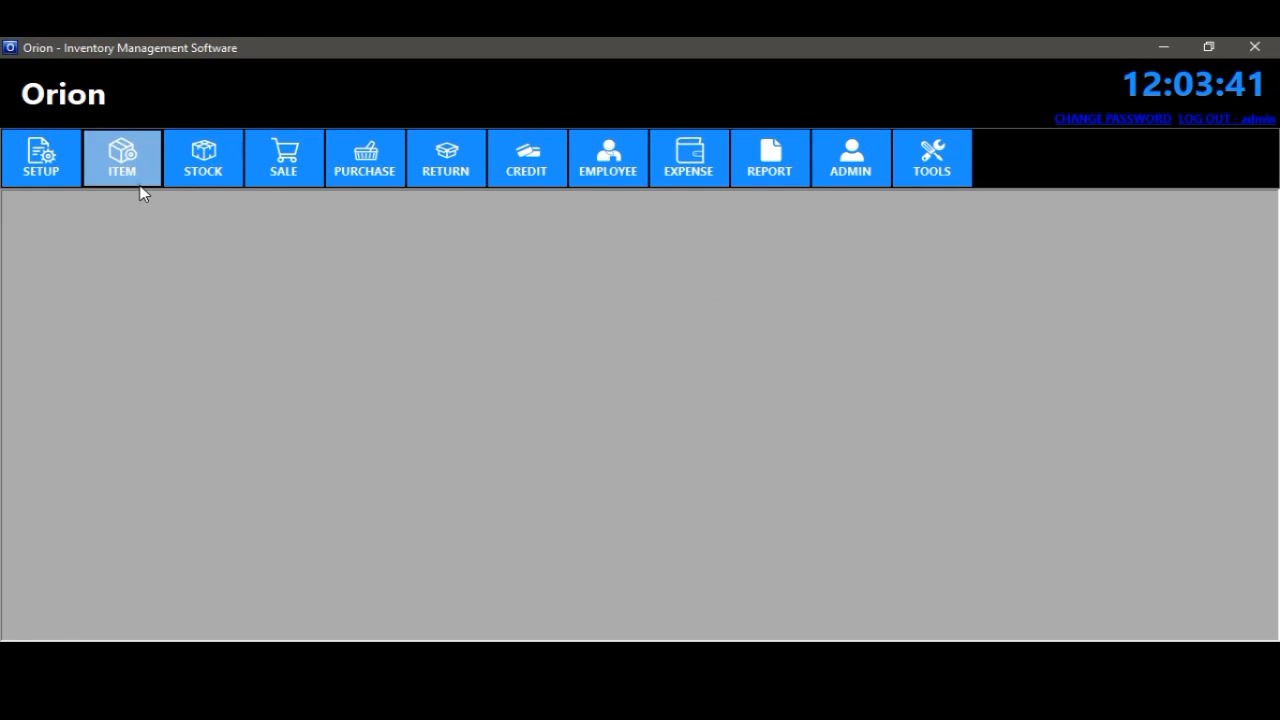
{"action": "left_click", "coordinate": [135, 178]}
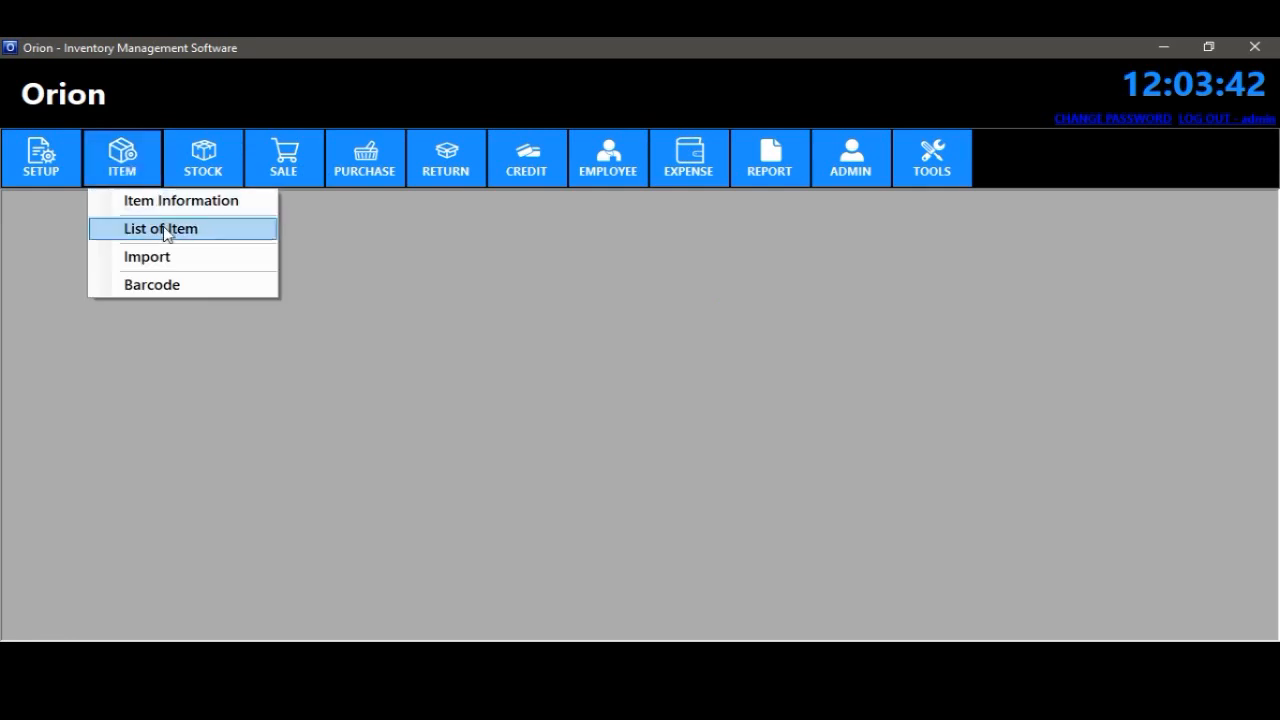
{"action": "left_click", "coordinate": [170, 229]}
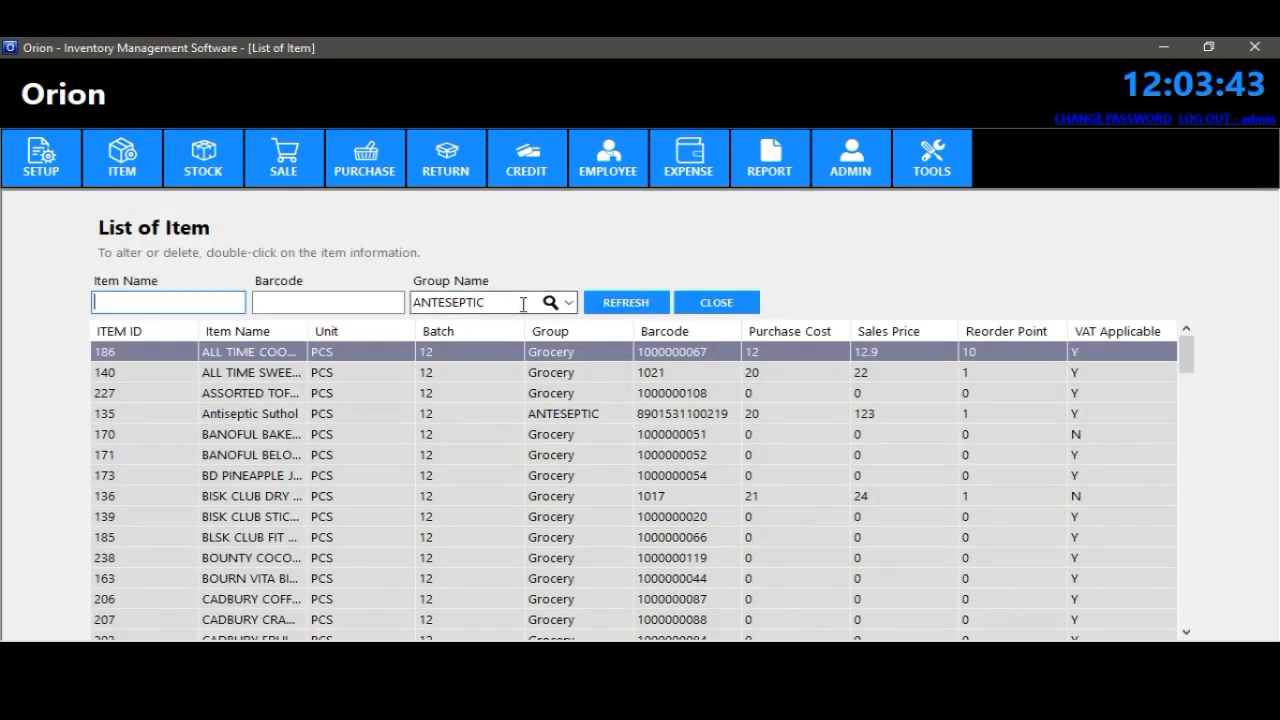
{"action": "left_click", "coordinate": [568, 302]}
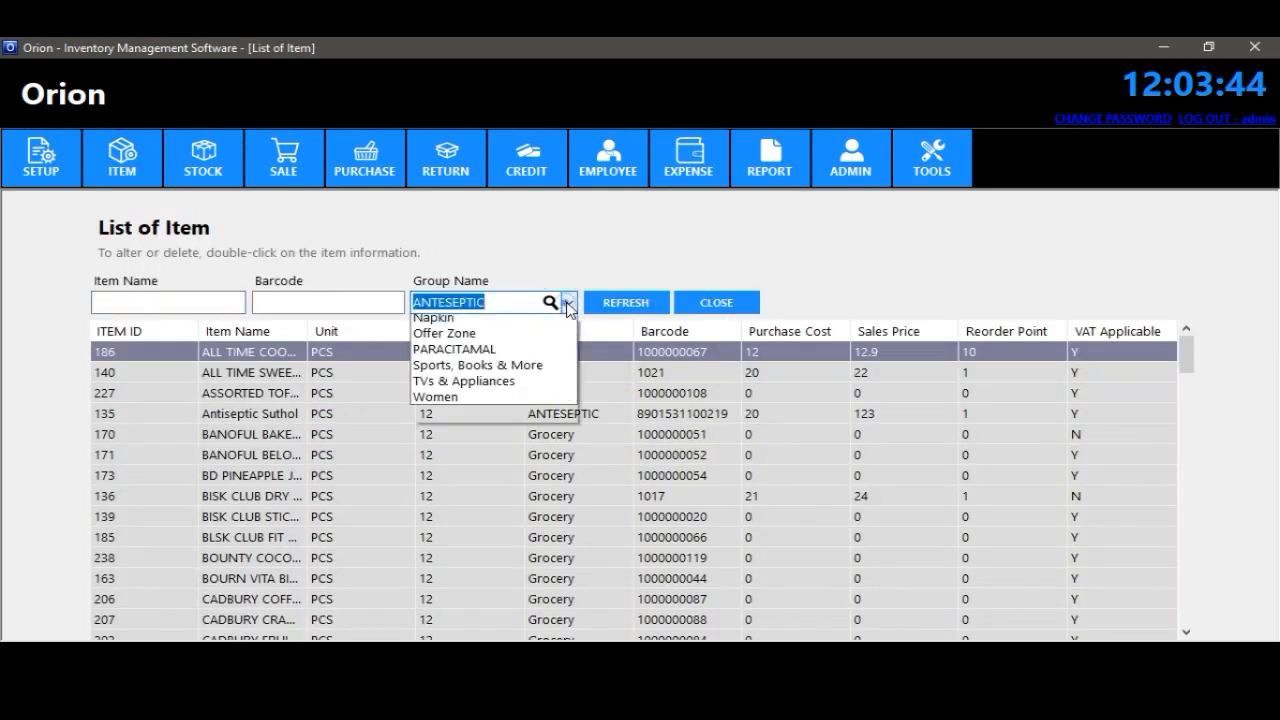
{"action": "left_click", "coordinate": [455, 420]}
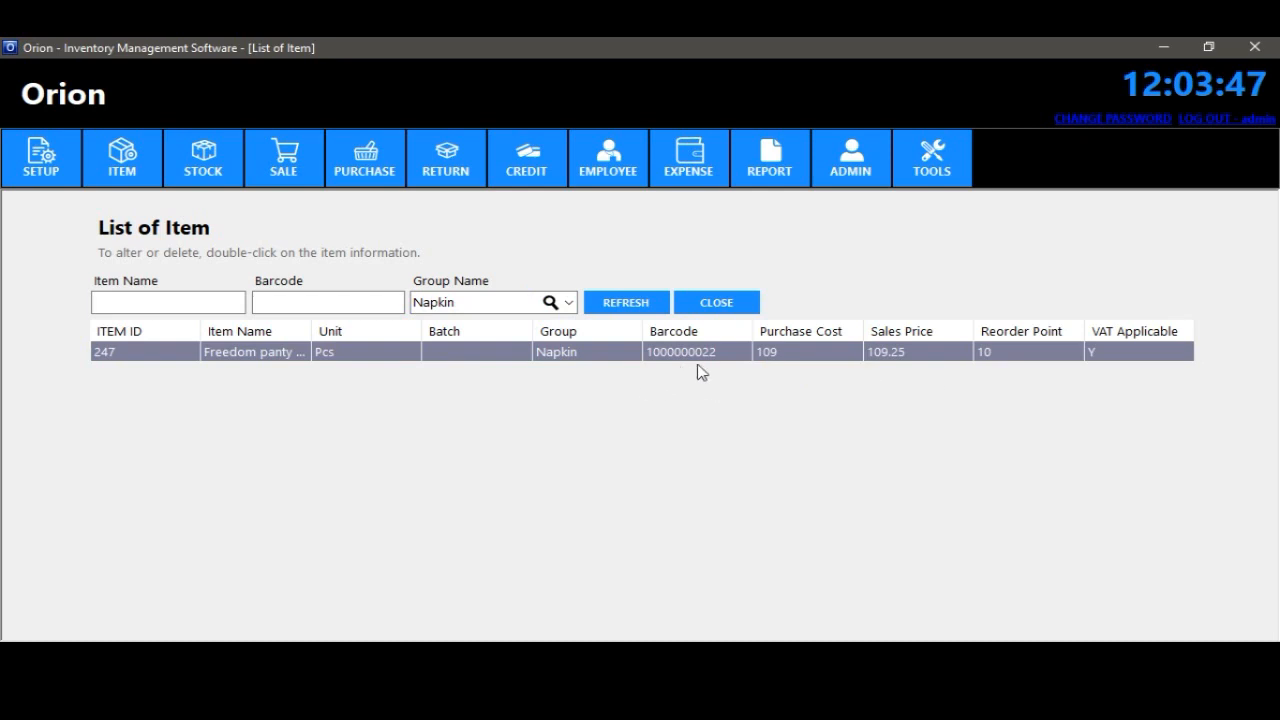
{"action": "left_click", "coordinate": [737, 305]}
{"action": "left_click", "coordinate": [137, 177]}
{"action": "left_click", "coordinate": [172, 230]}
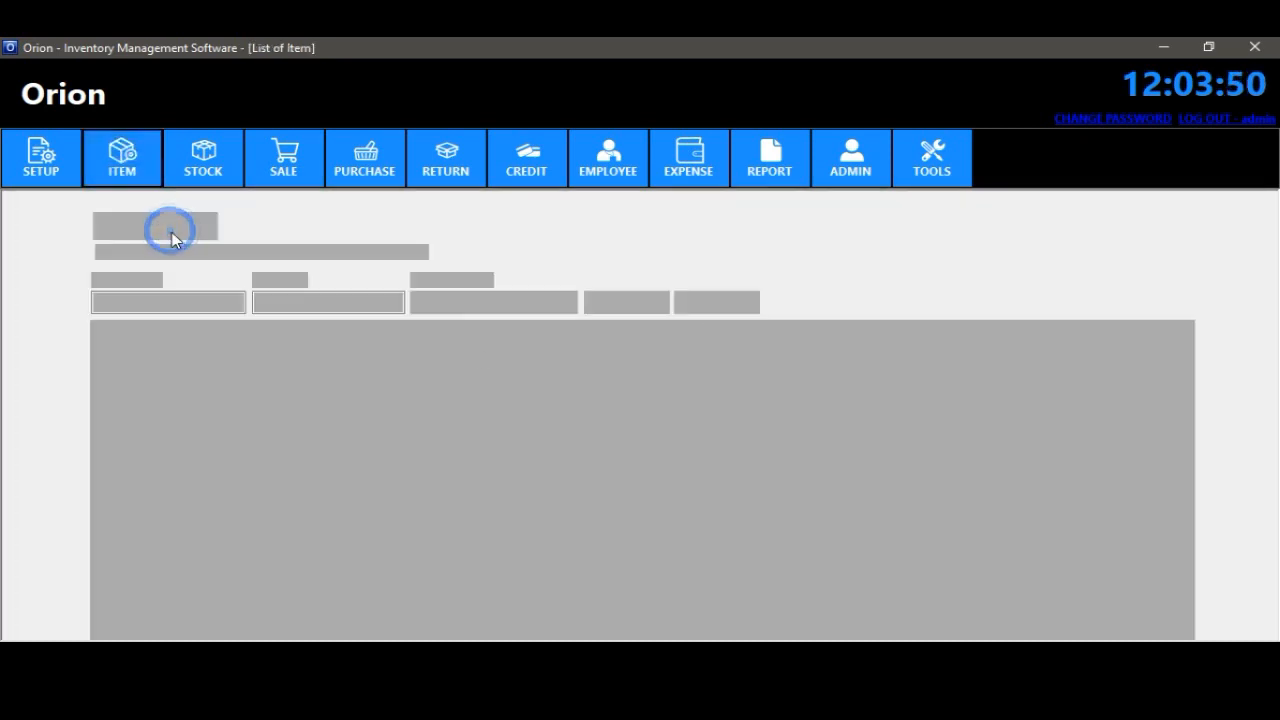
{"action": "left_click", "coordinate": [375, 300]}
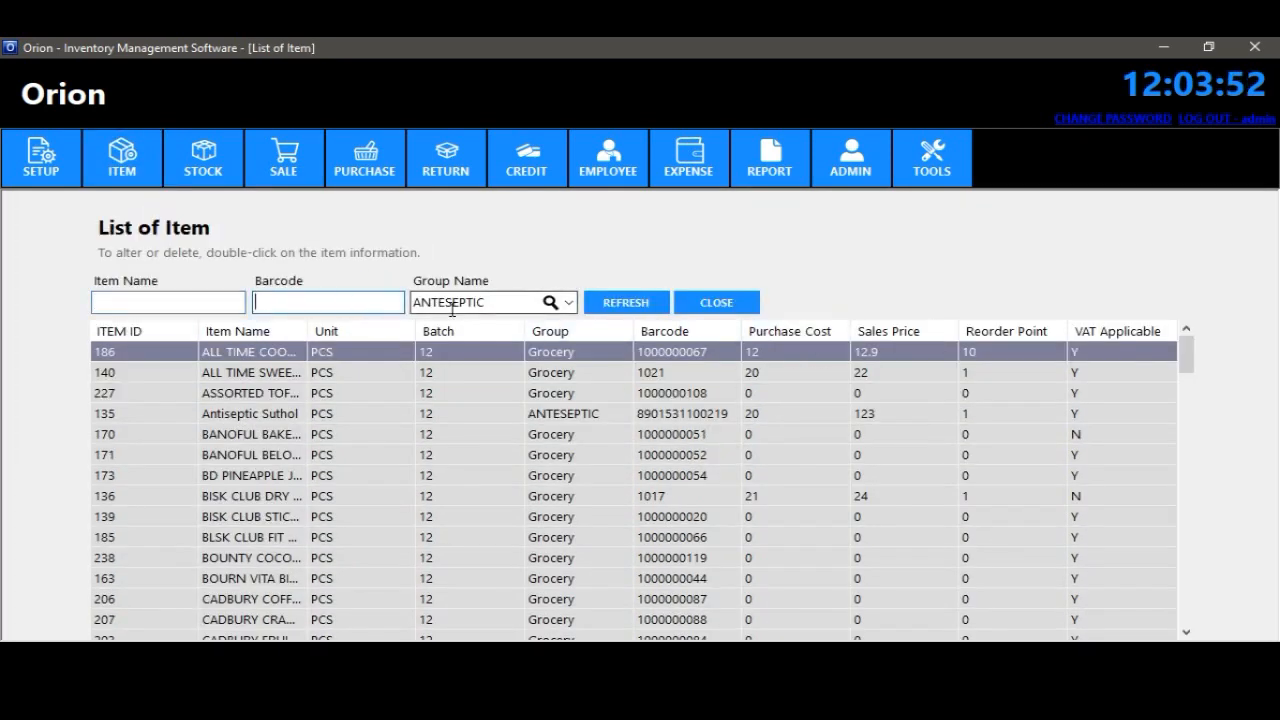
{"action": "type", "text": "1021"}
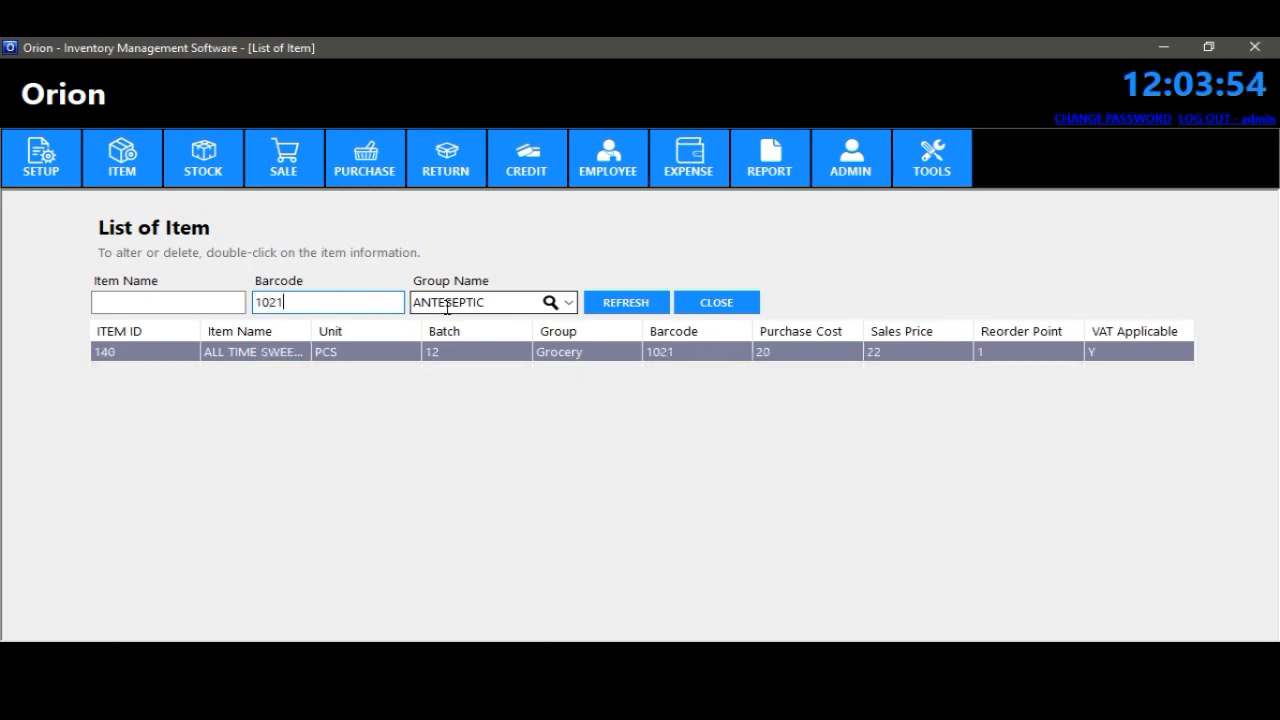
{"action": "left_click", "coordinate": [757, 303]}
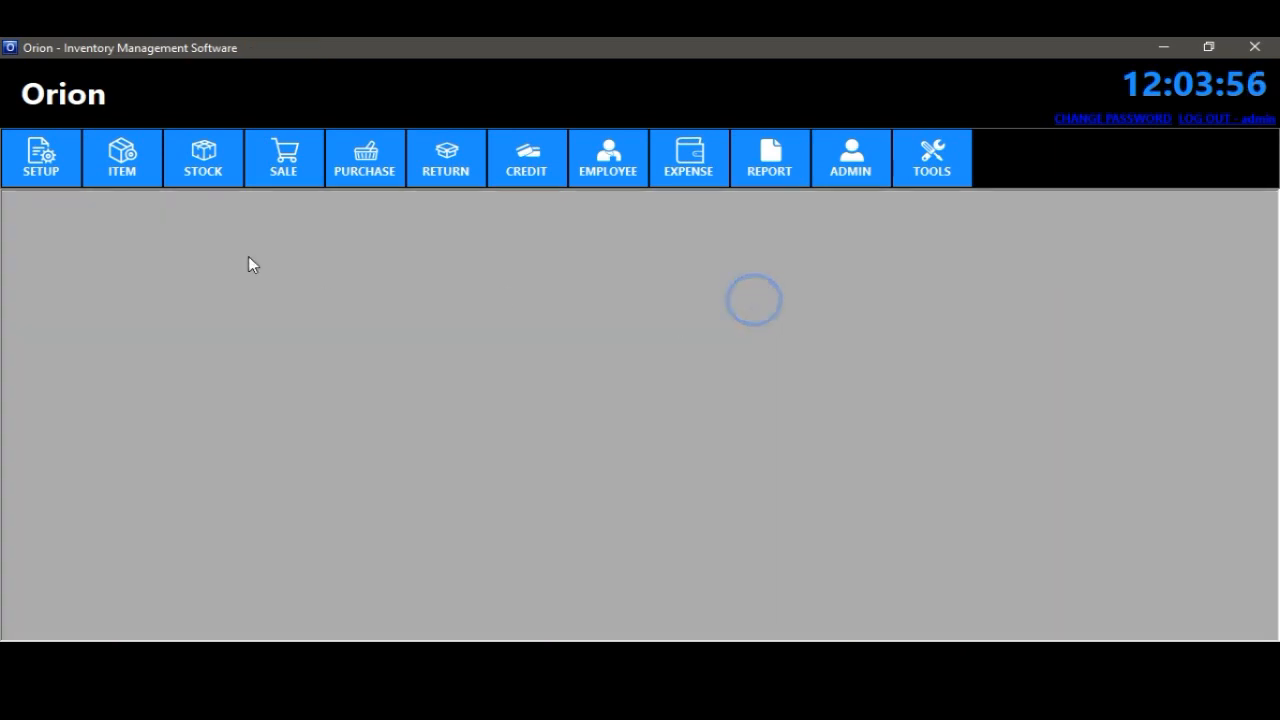
- Load OrionItemList.xlsx in the Excel import form and save its 10 products
{"action": "left_click", "coordinate": [127, 168]}
{"action": "left_click", "coordinate": [193, 259]}
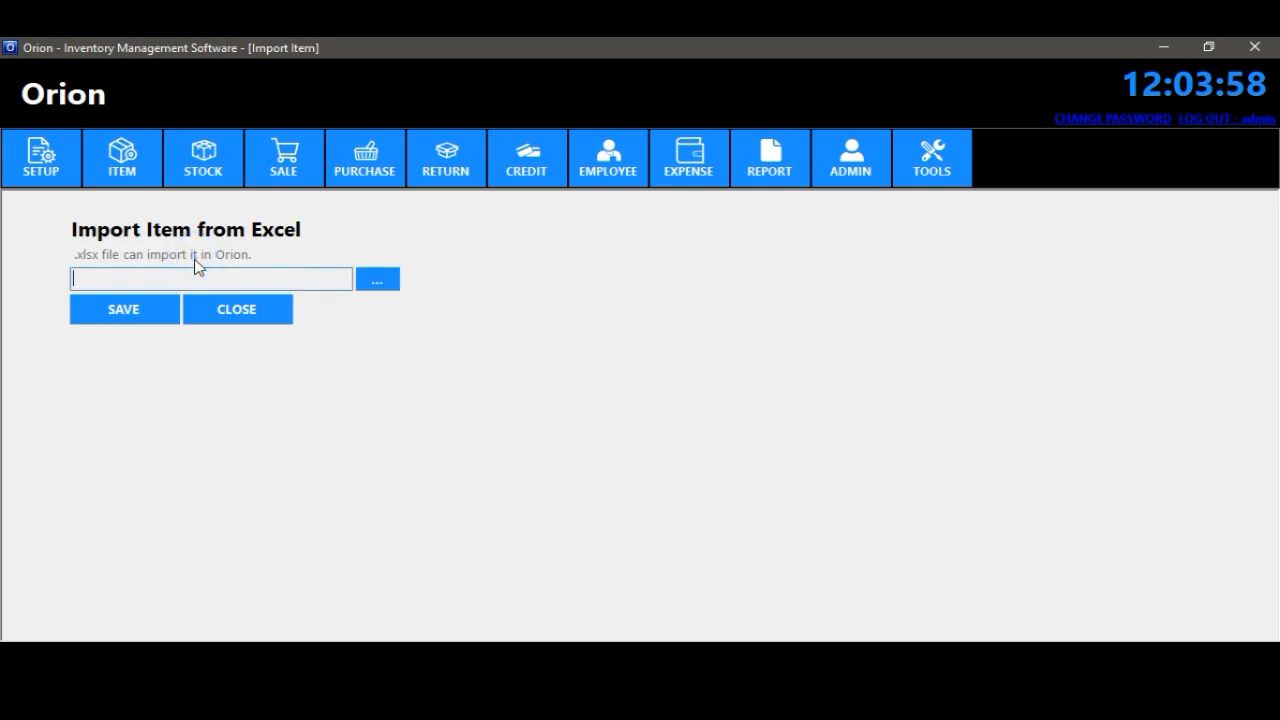
{"action": "left_click", "coordinate": [395, 279]}
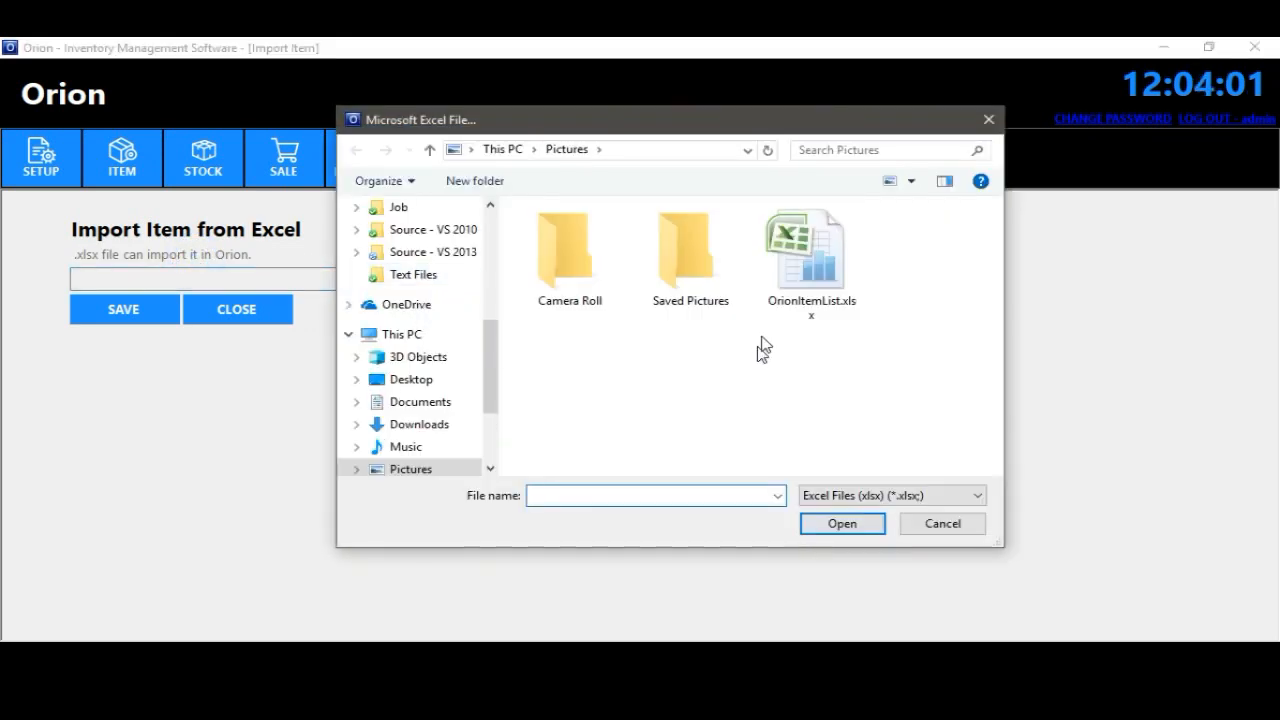
{"action": "left_click", "coordinate": [810, 262]}
{"action": "left_click", "coordinate": [848, 523]}
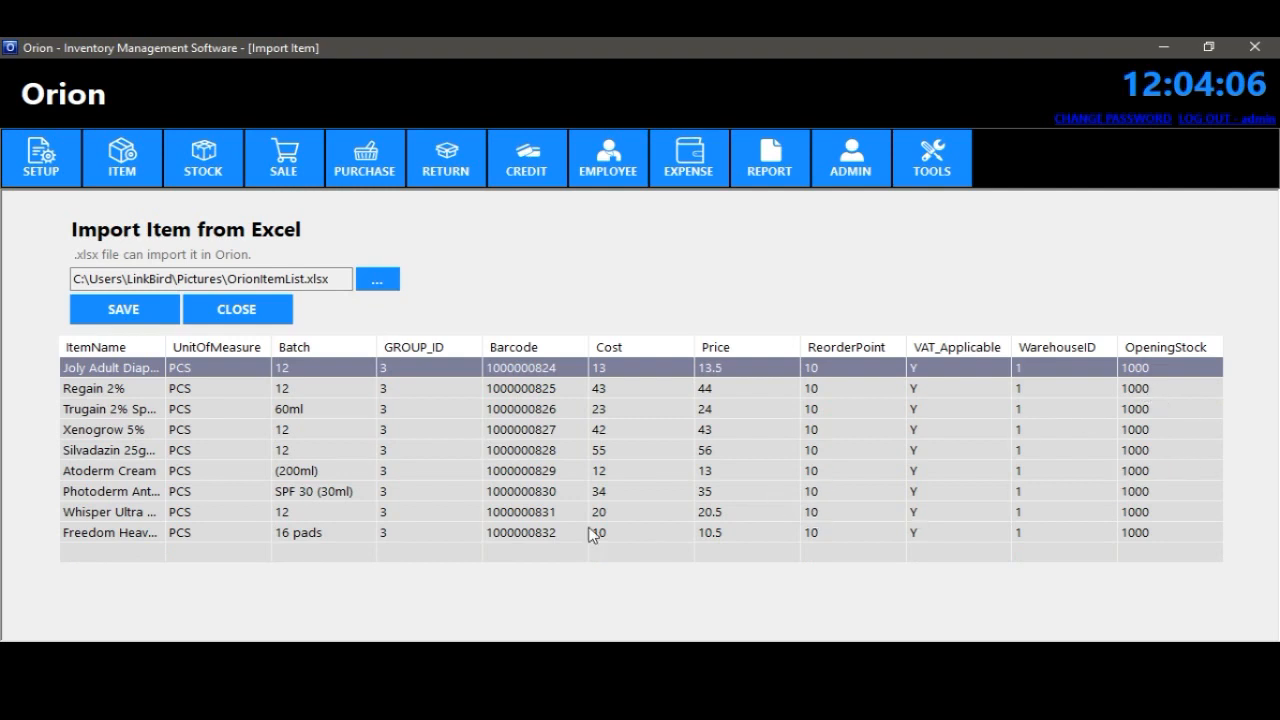
{"action": "left_click", "coordinate": [128, 313]}
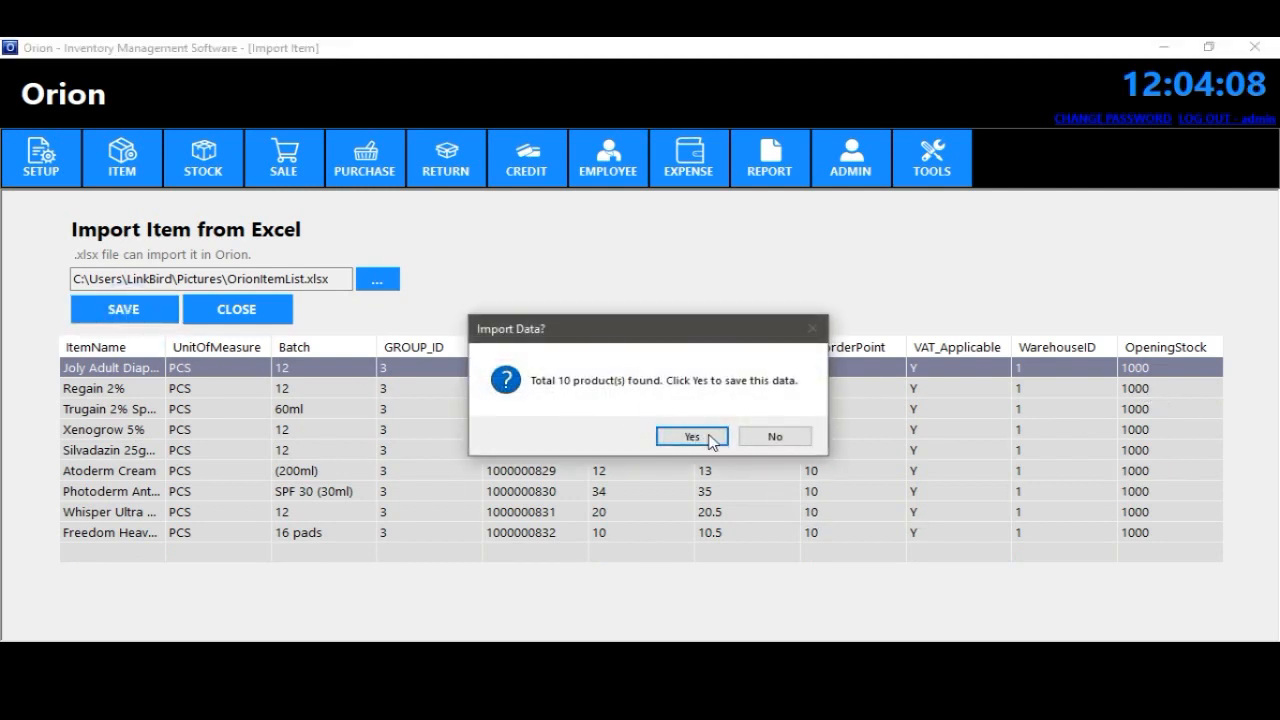
{"action": "left_click", "coordinate": [711, 445]}
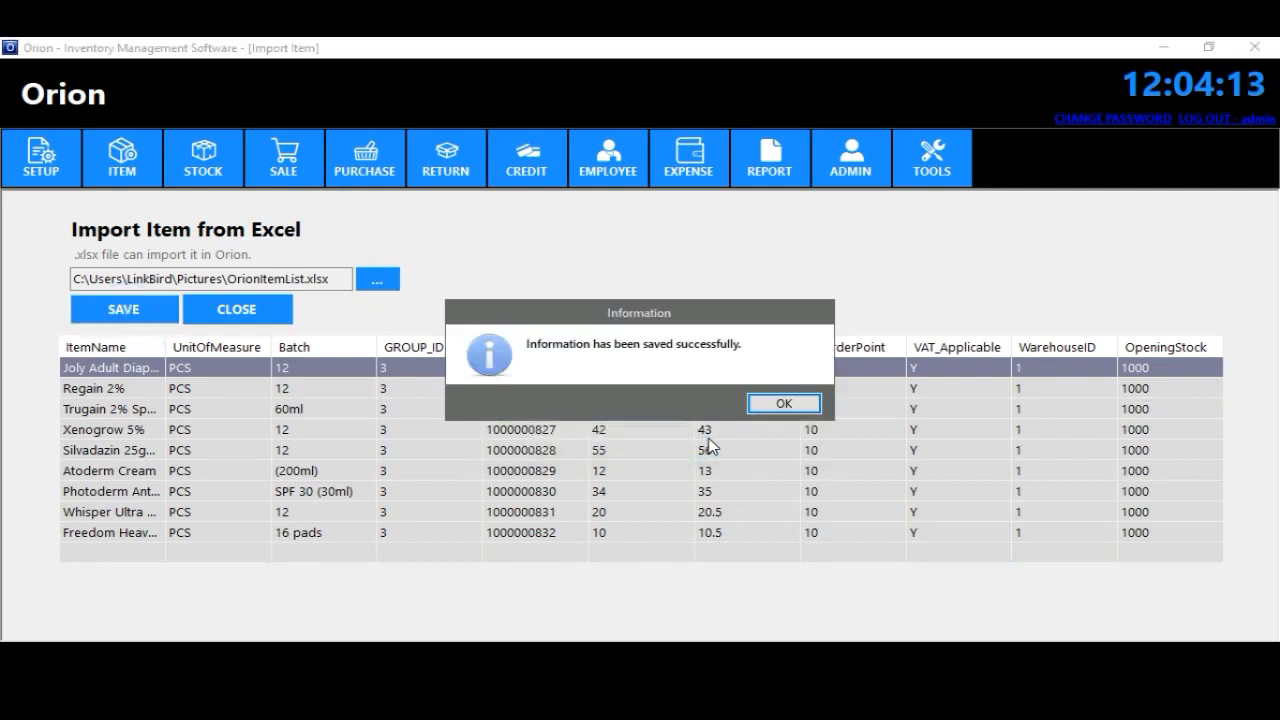
{"action": "left_click", "coordinate": [783, 404]}
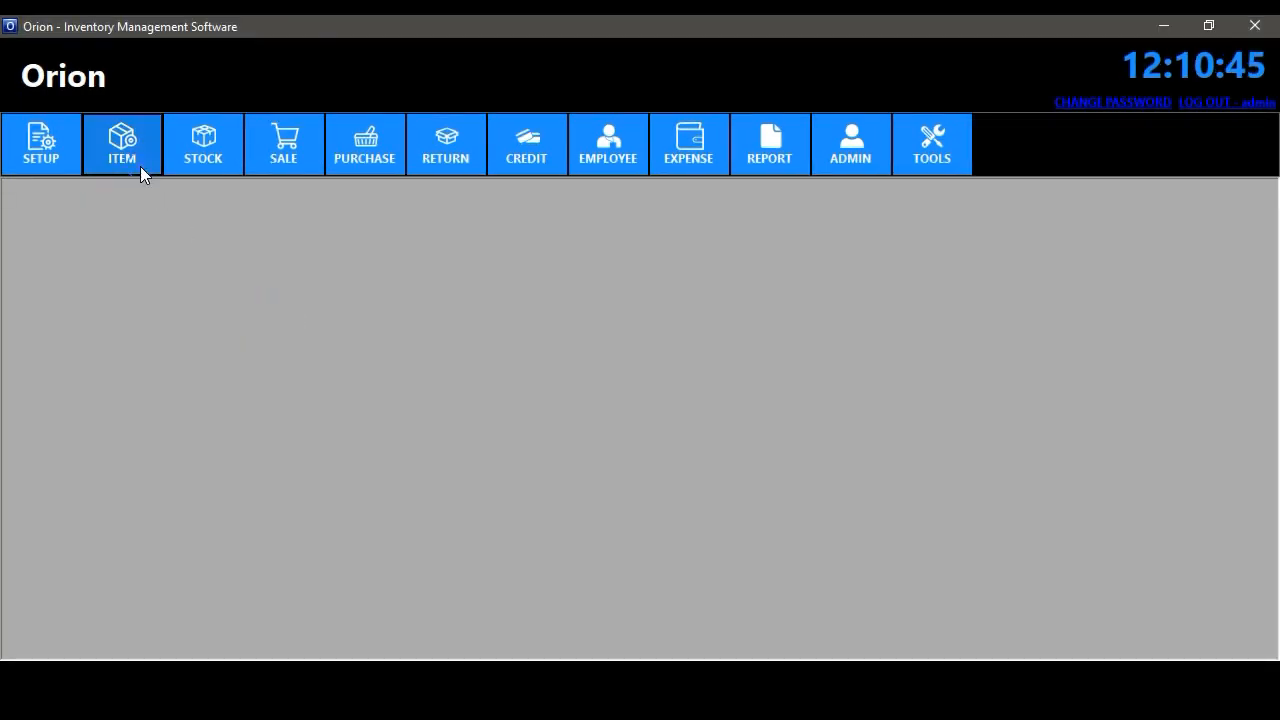
{"action": "left_click", "coordinate": [140, 168]}
{"action": "left_click", "coordinate": [201, 280]}
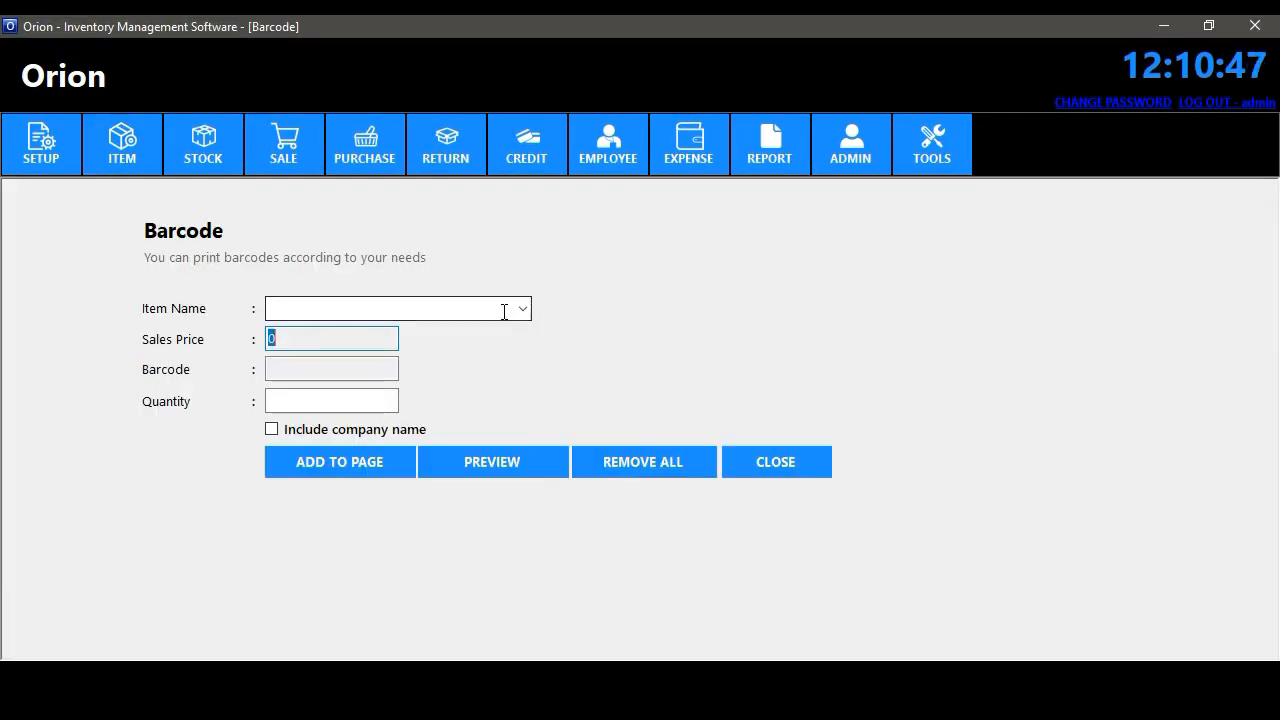
- Add Freedom panty system barcode labels, including the company name, to the print page
{"action": "left_click", "coordinate": [519, 306]}
{"action": "scroll", "coordinate": [412, 310], "scroll_direction": "down", "scroll_amount": 18}
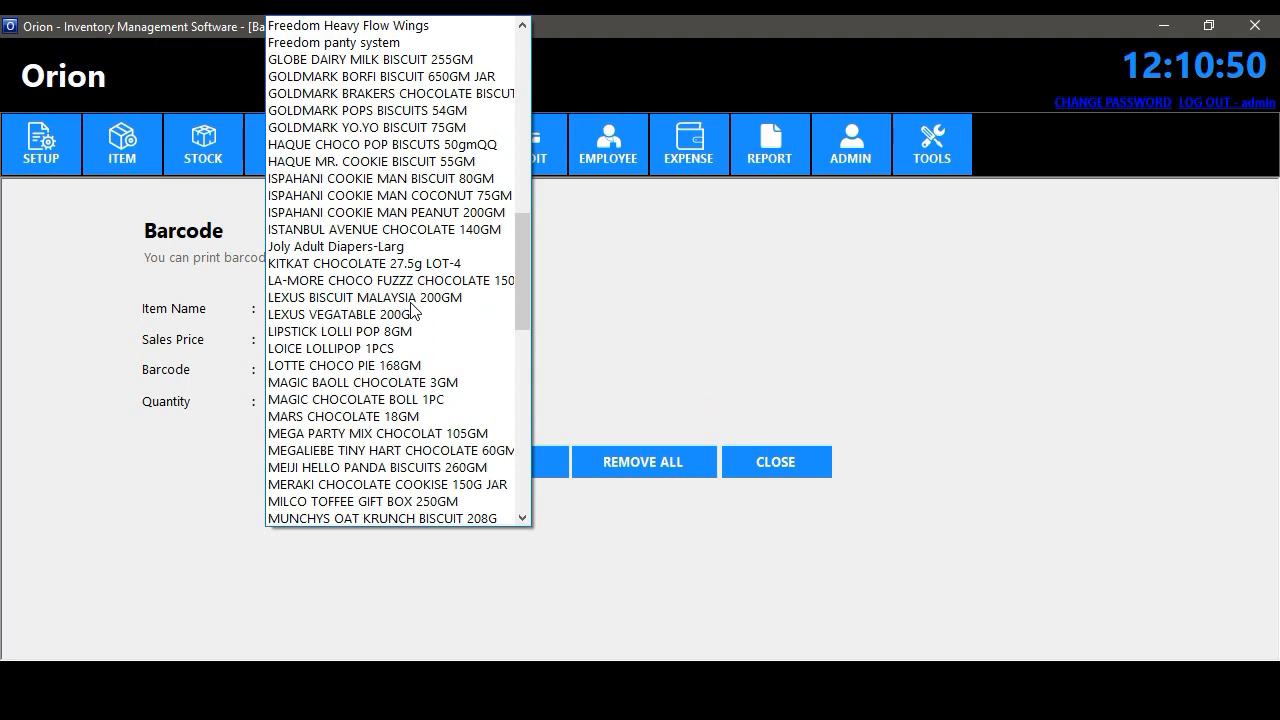
{"action": "key", "text": "Down"}
{"action": "key", "text": "Down"}
{"action": "key", "text": "Return"}
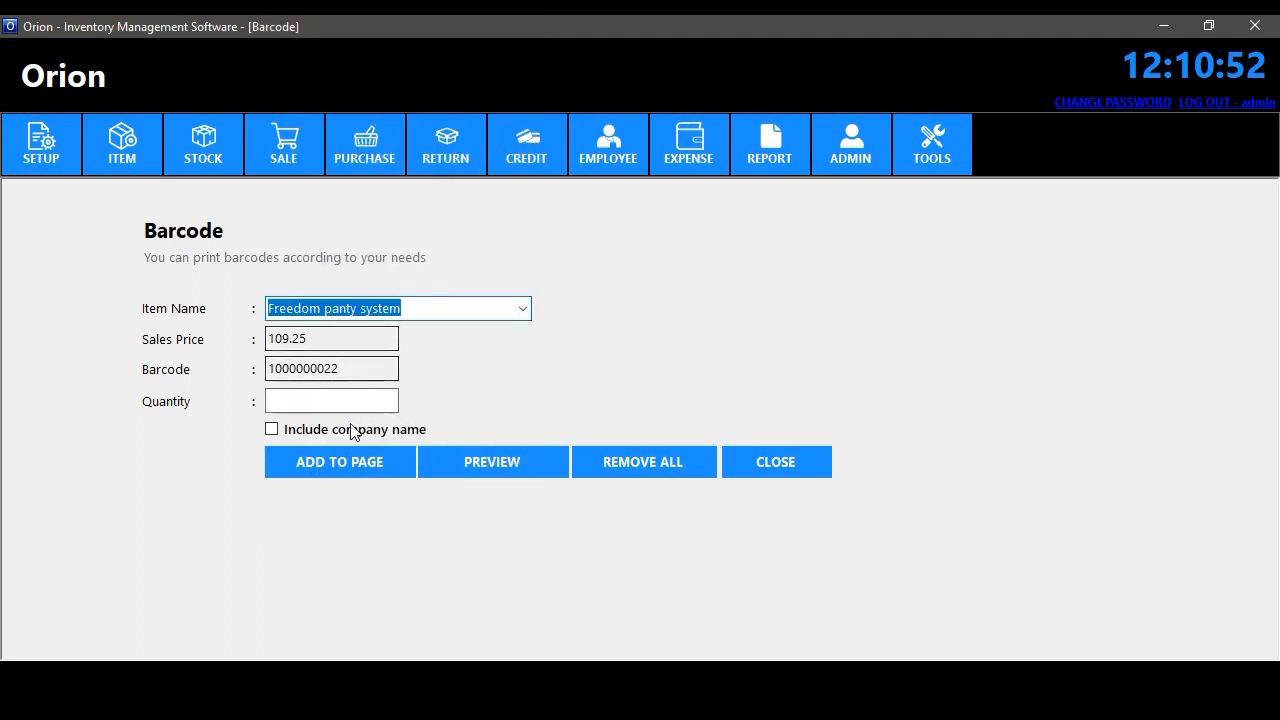
{"action": "left_click", "coordinate": [385, 400]}
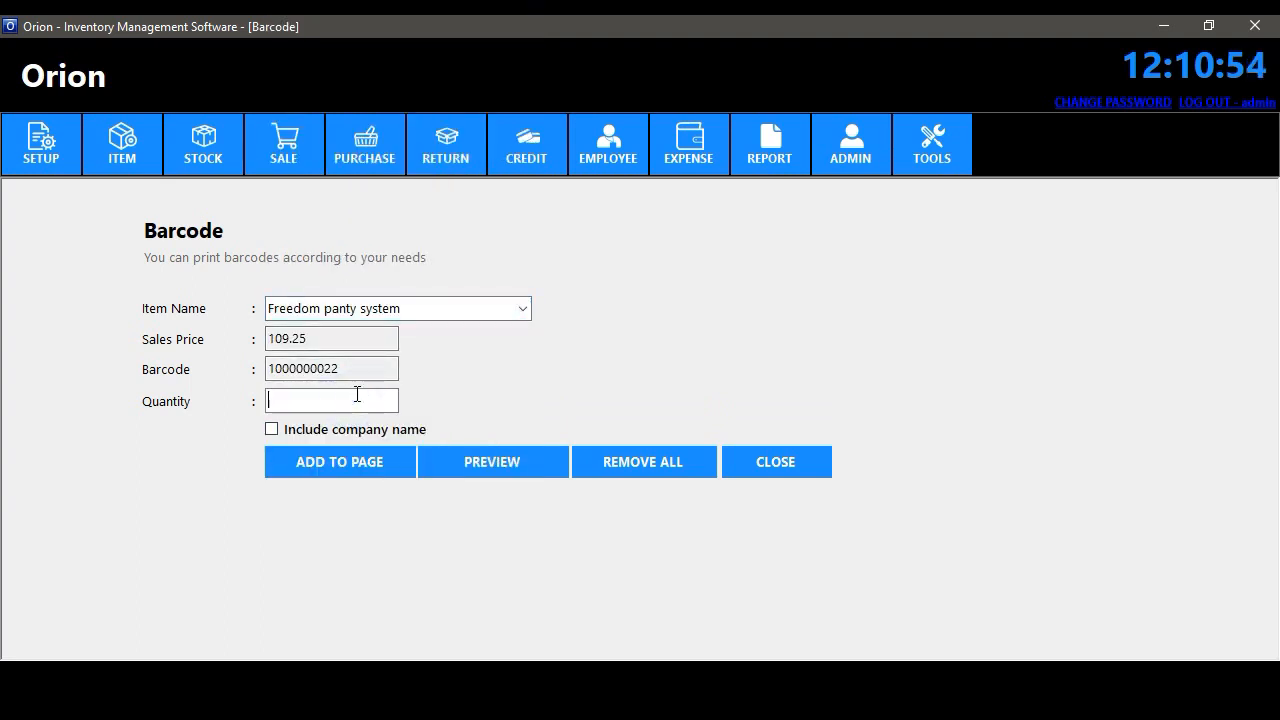
{"action": "left_click", "coordinate": [290, 429]}
{"action": "left_click", "coordinate": [307, 462]}
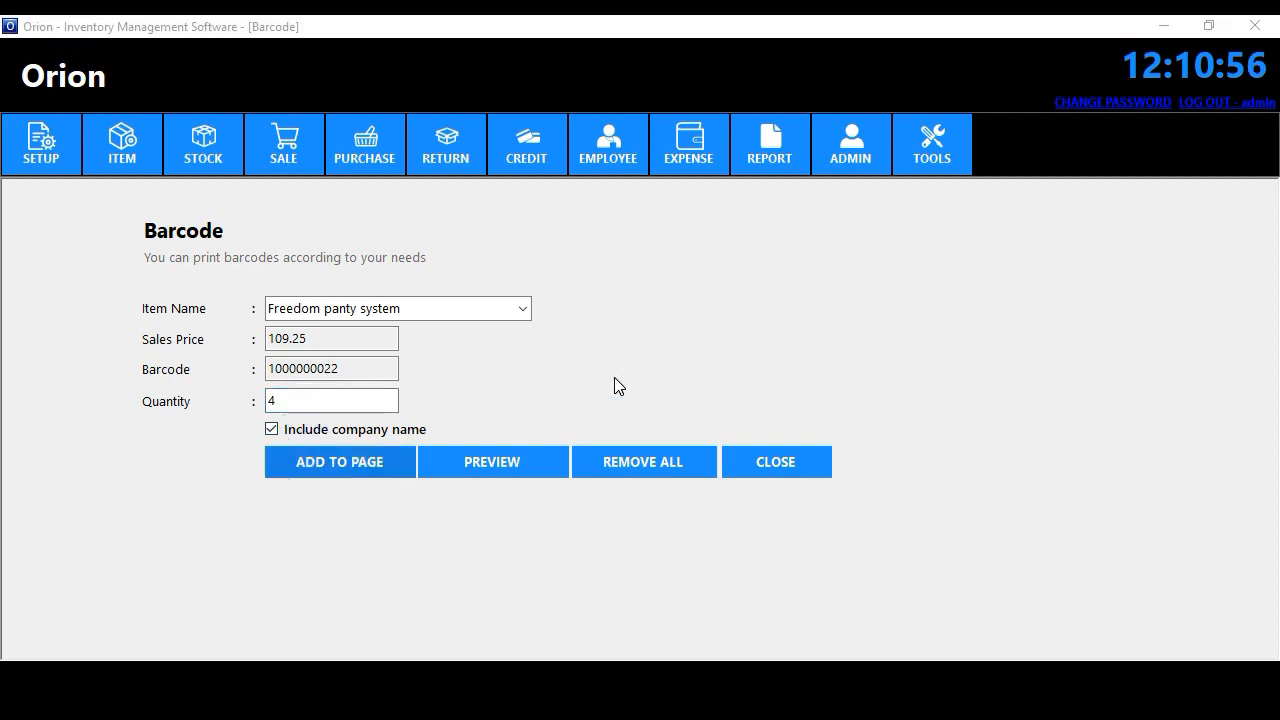
{"action": "left_click", "coordinate": [778, 406]}
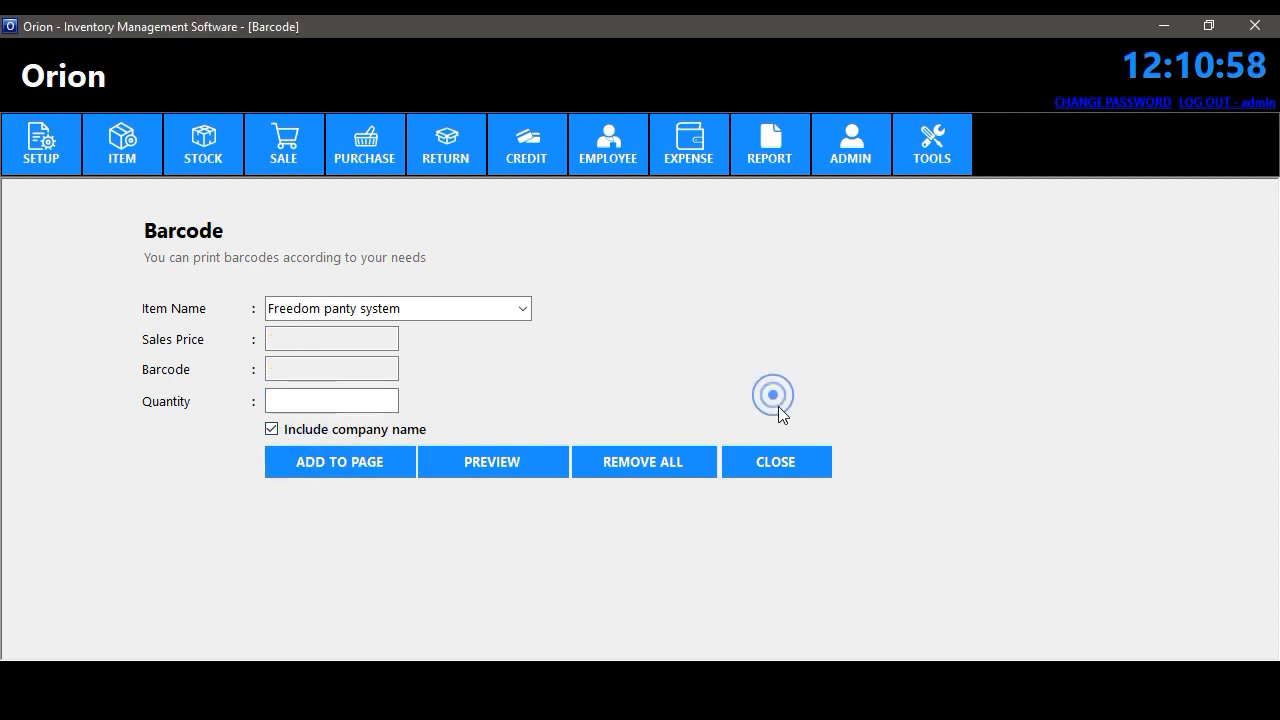
- Add 10 BOURN VITA BISCUIT 120GM labels to the page, then preview and close the label sheet
{"action": "left_click", "coordinate": [520, 310]}
{"action": "left_click", "coordinate": [412, 332]}
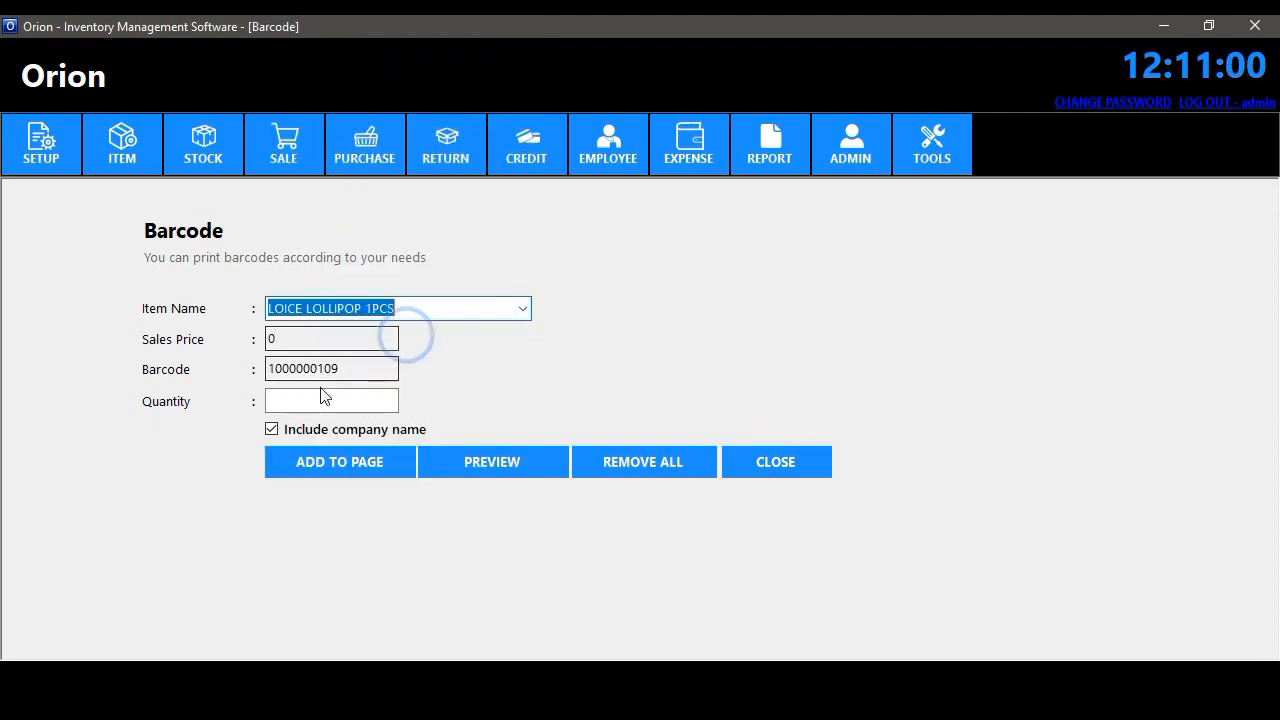
{"action": "left_click", "coordinate": [316, 400]}
{"action": "left_click", "coordinate": [522, 308]}
{"action": "left_click_drag", "start_coordinate": [522, 350], "coordinate": [519, 142]}
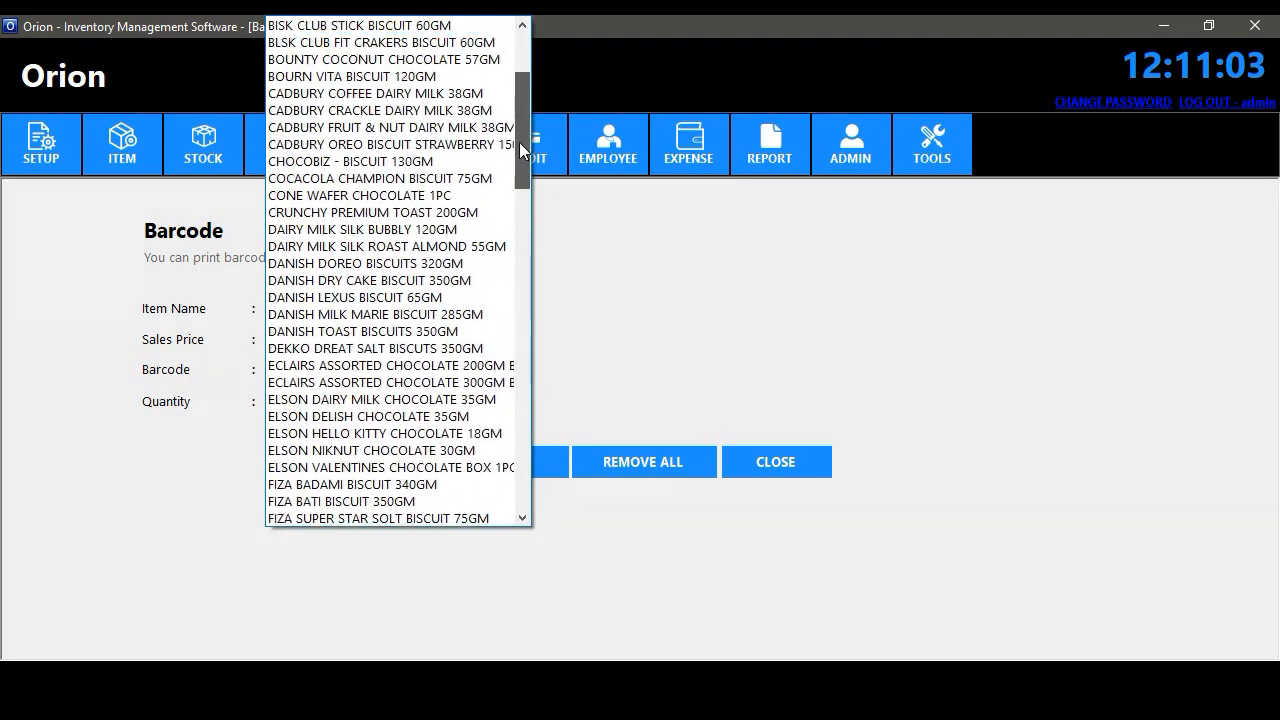
{"action": "left_click", "coordinate": [388, 77]}
{"action": "left_click", "coordinate": [351, 401]}
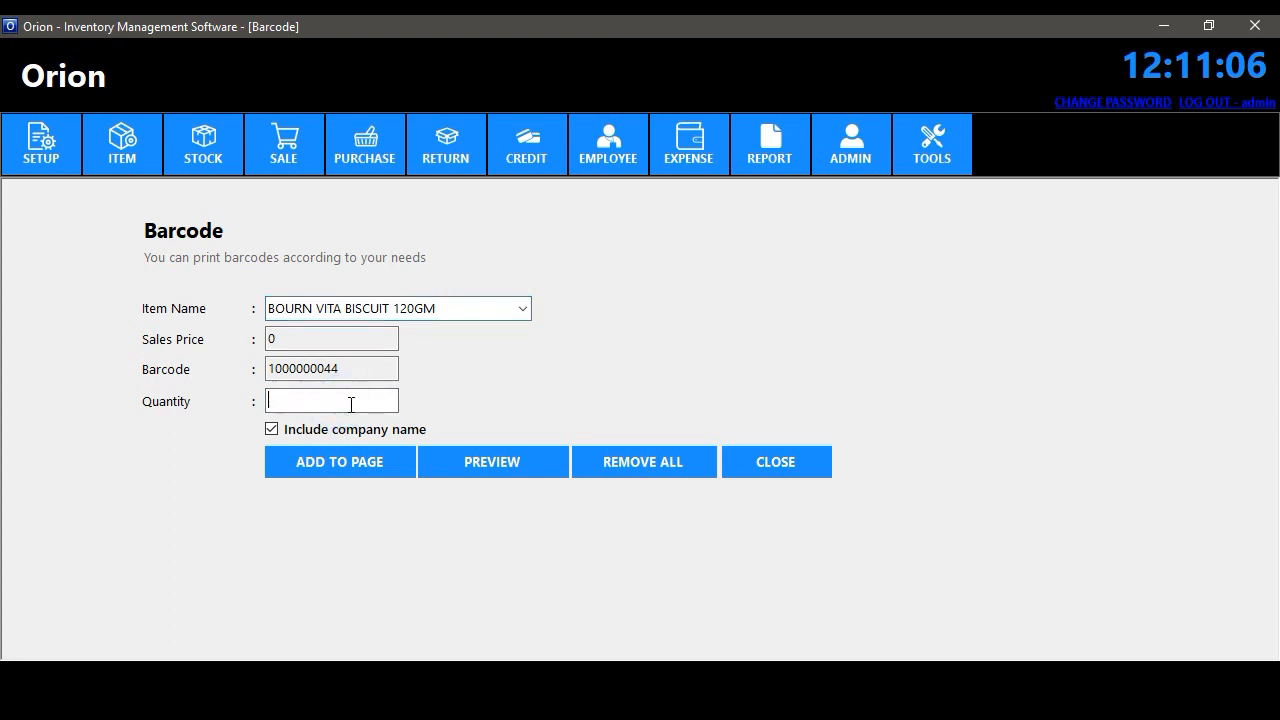
{"action": "left_click", "coordinate": [338, 460]}
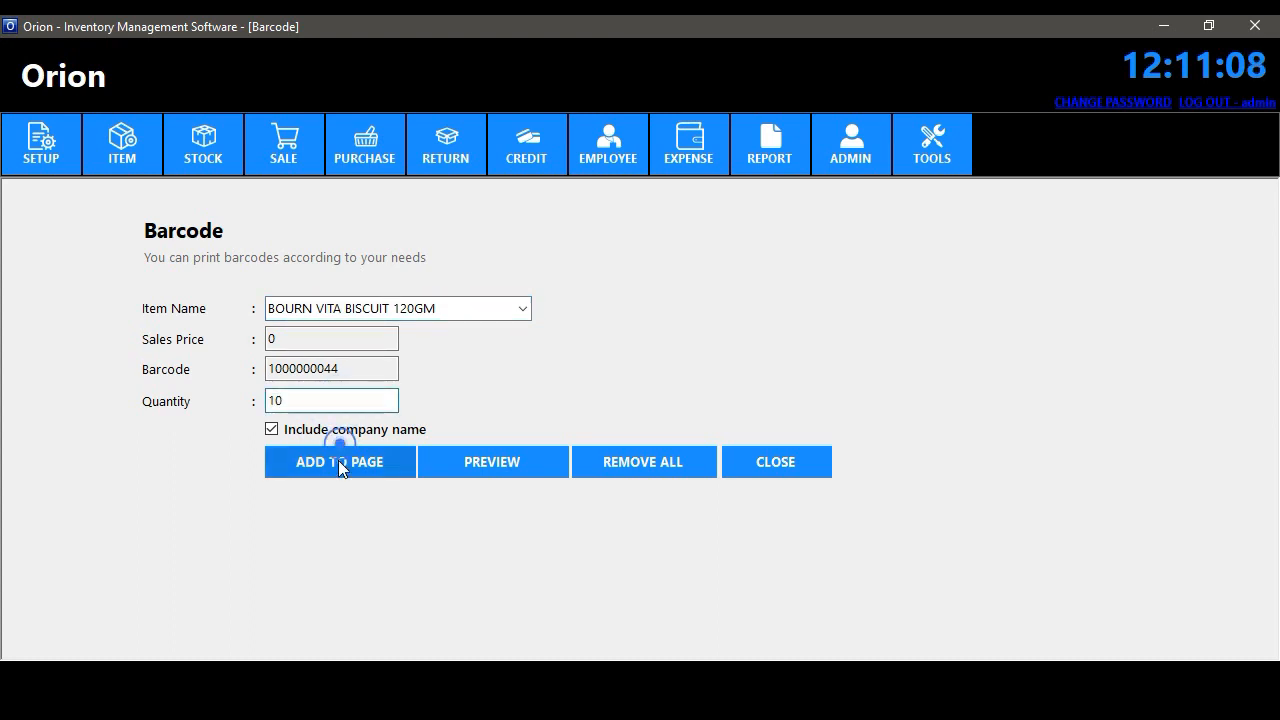
{"action": "left_click", "coordinate": [783, 406]}
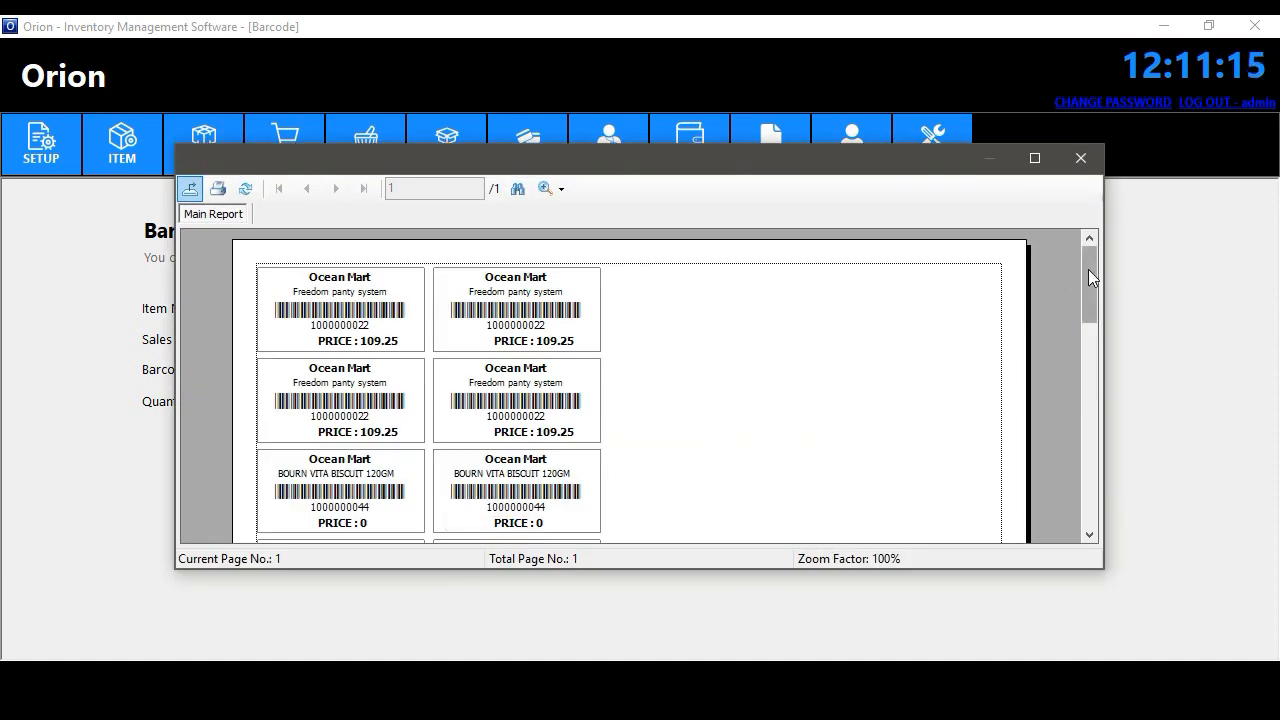
{"action": "mouse_move", "coordinate": [1088, 269]}
{"action": "left_mouse_down"}
{"action": "mouse_move", "coordinate": [1086, 380]}
{"action": "mouse_move", "coordinate": [1075, 265]}
{"action": "left_mouse_up"}
{"action": "left_click", "coordinate": [1079, 159]}
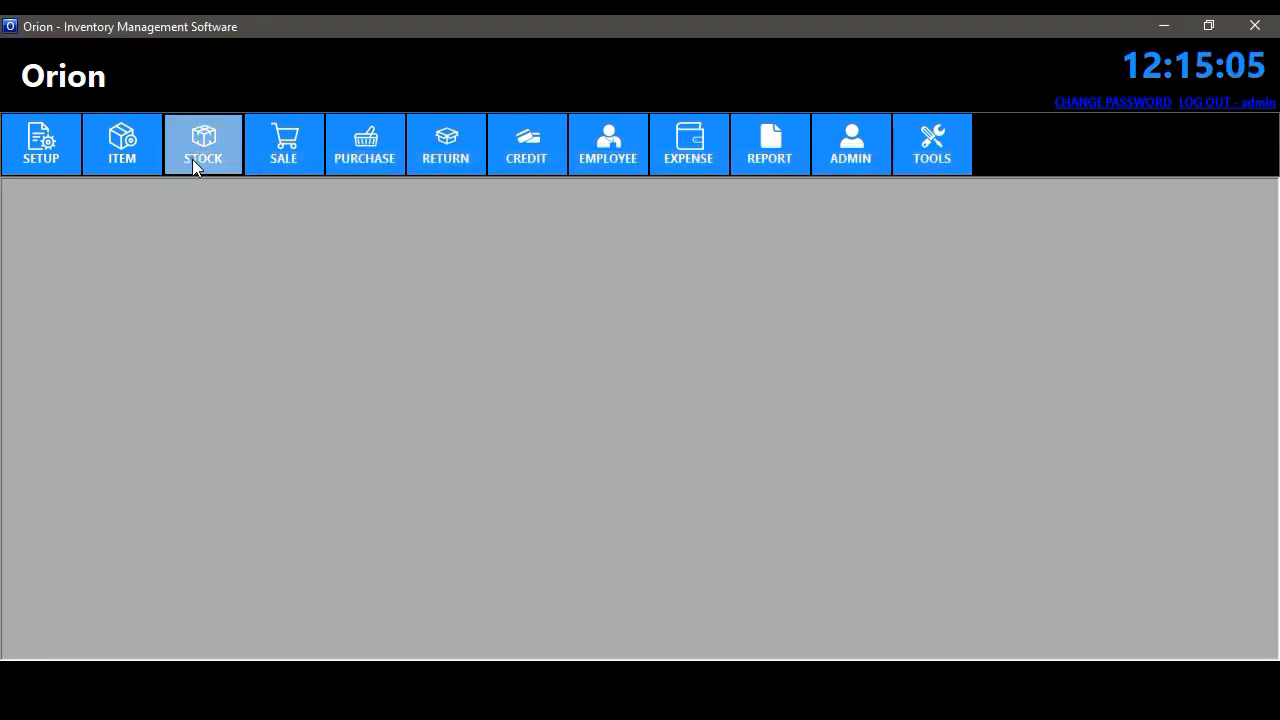
- Open the stock list and scroll down to item 190
{"action": "left_click", "coordinate": [192, 159]}
{"action": "left_click", "coordinate": [219, 190]}
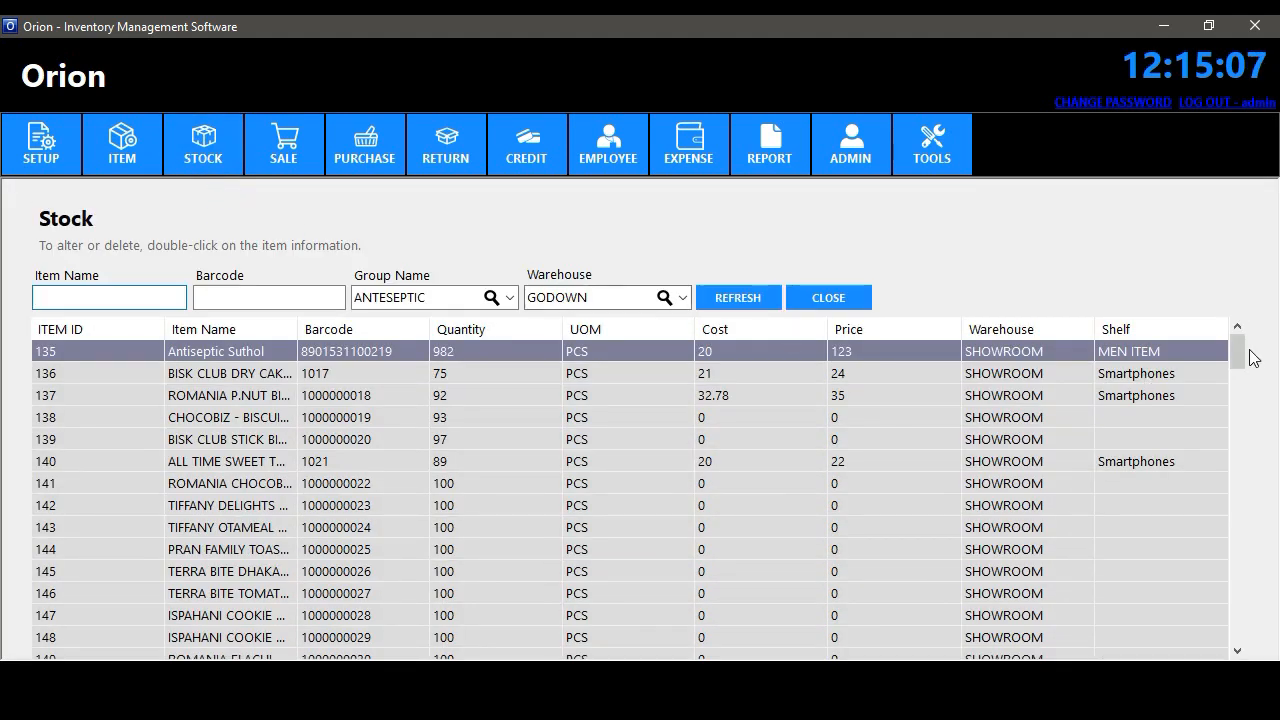
{"action": "scroll", "coordinate": [1227, 500], "scroll_direction": "down", "scroll_amount": 16}
{"action": "left_click", "coordinate": [1227, 524]}
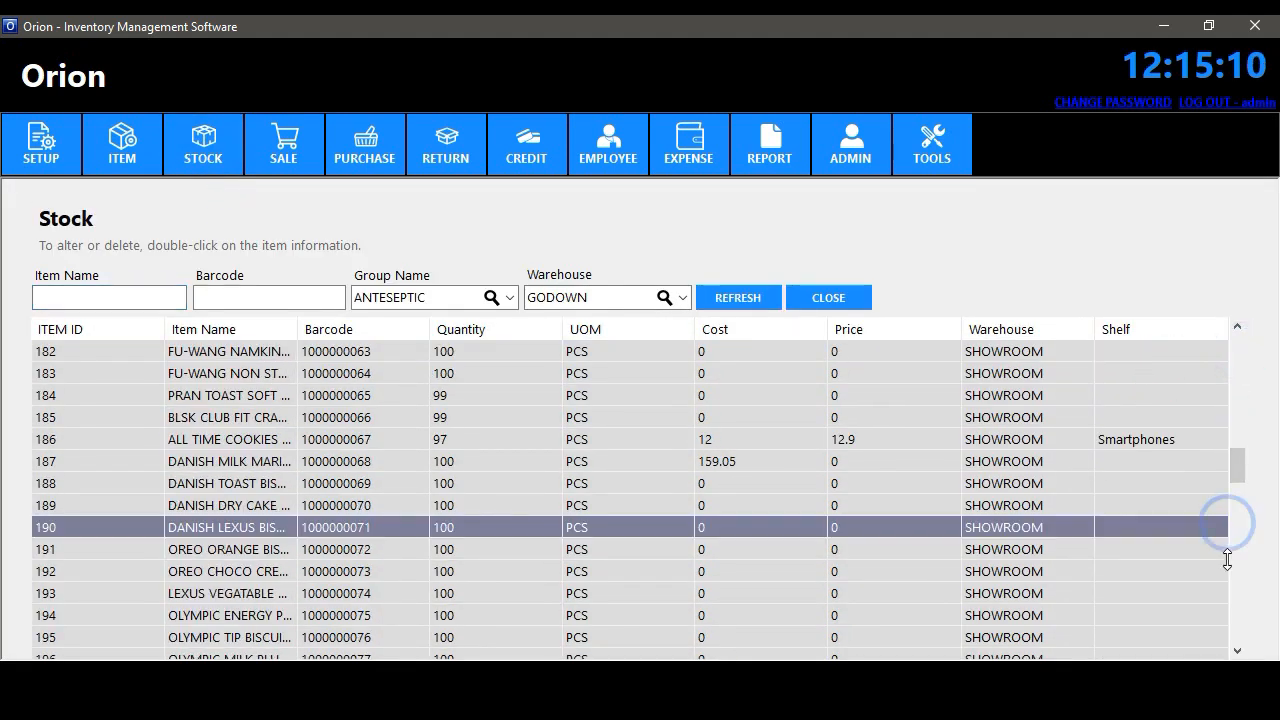
{"action": "left_click_drag", "start_coordinate": [1241, 465], "coordinate": [1233, 330]}
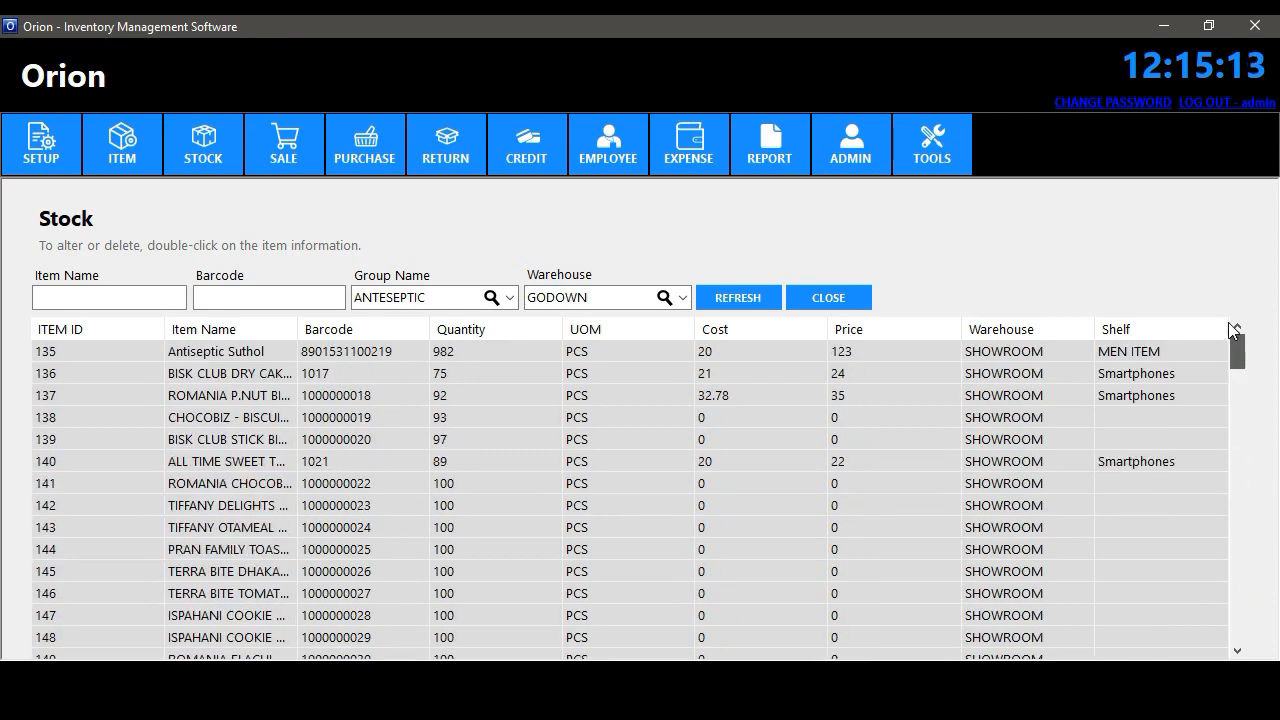
- Filter the stock by the ANTESEPTIC group, then switch to the Grocery group
{"action": "left_click", "coordinate": [482, 300]}
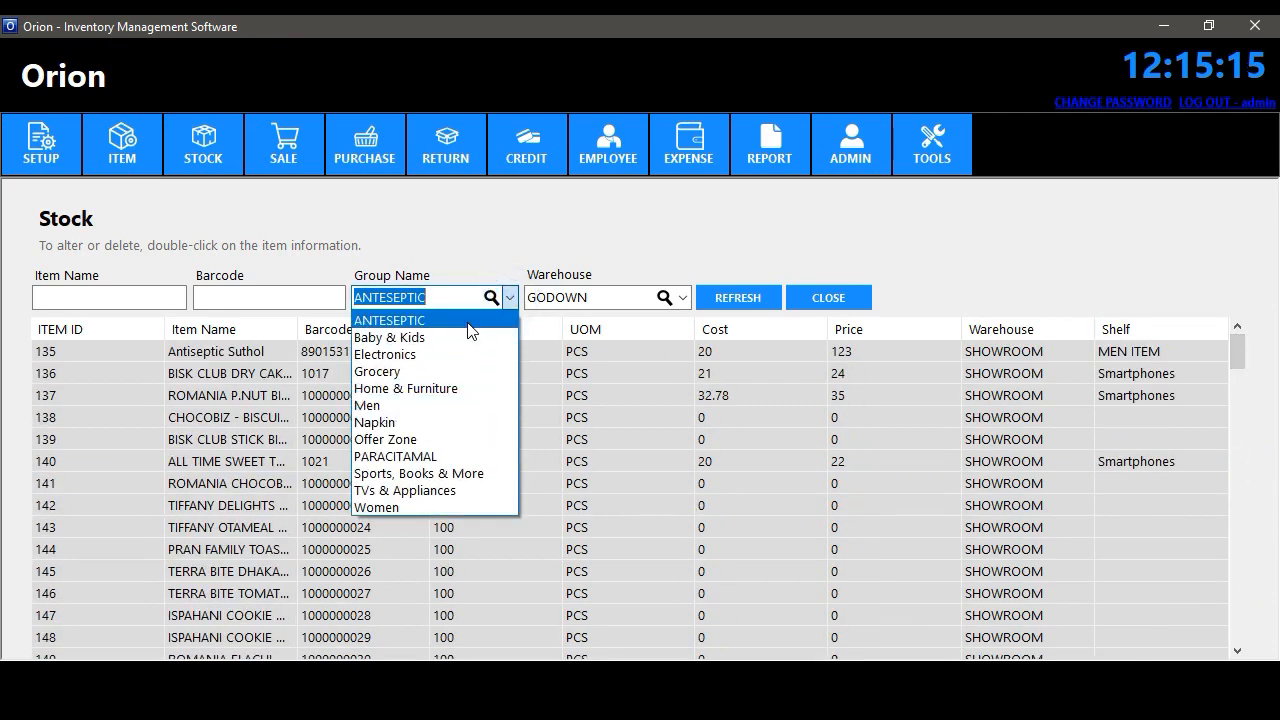
{"action": "left_click", "coordinate": [467, 322]}
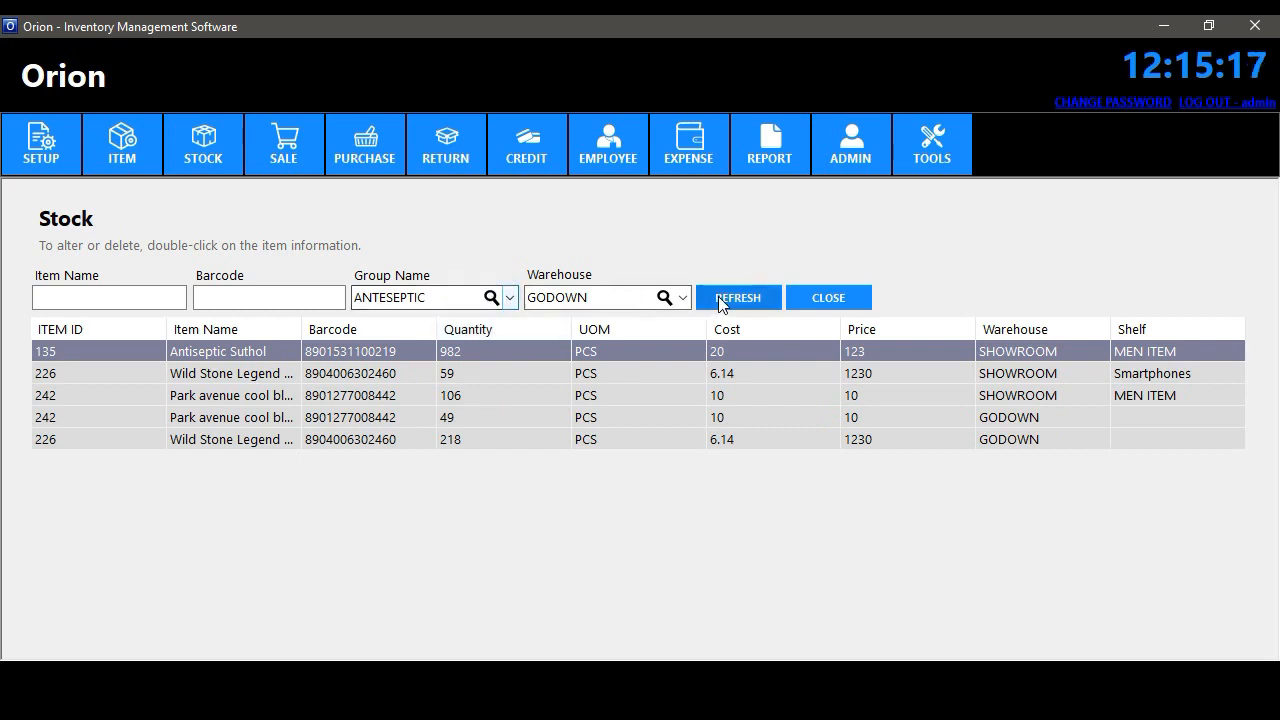
{"action": "left_click", "coordinate": [509, 297]}
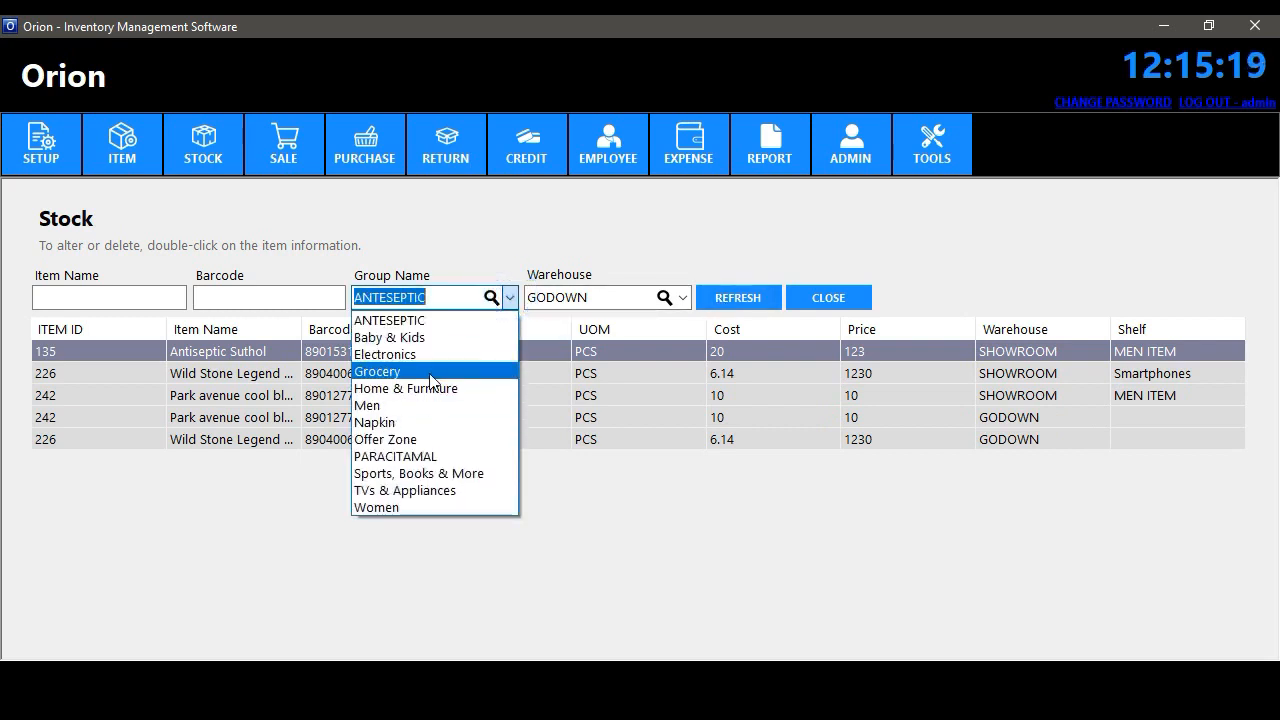
{"action": "left_click", "coordinate": [430, 376]}
- Filter by warehouse through SHOWROOM to WAREHOUSE - 3, then close the stock list
{"action": "left_click", "coordinate": [681, 297]}
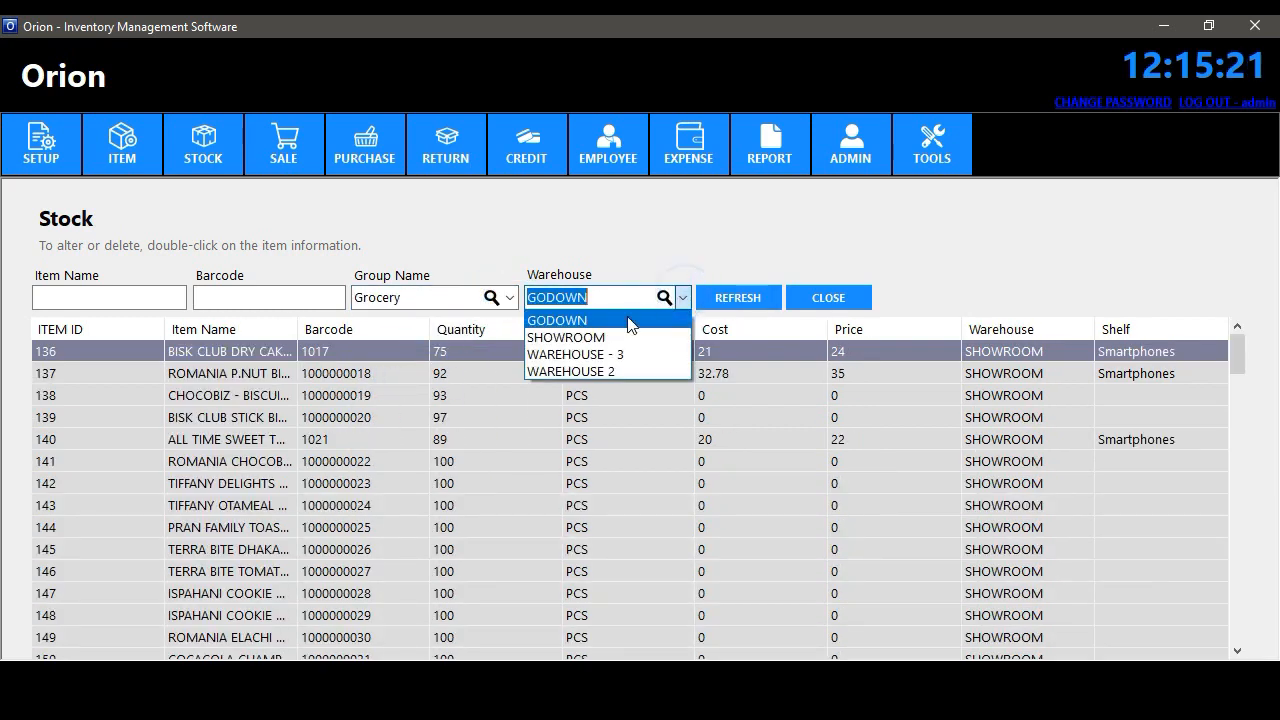
{"action": "left_click", "coordinate": [600, 337]}
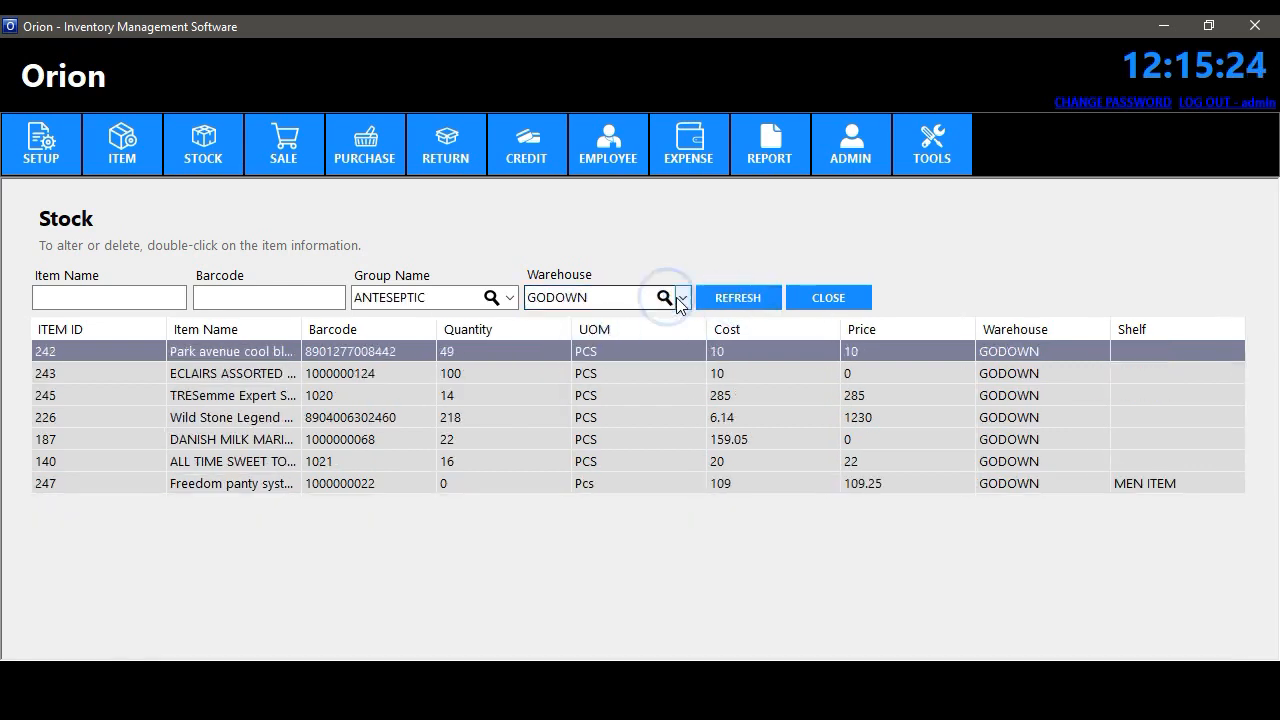
{"action": "left_click", "coordinate": [681, 298]}
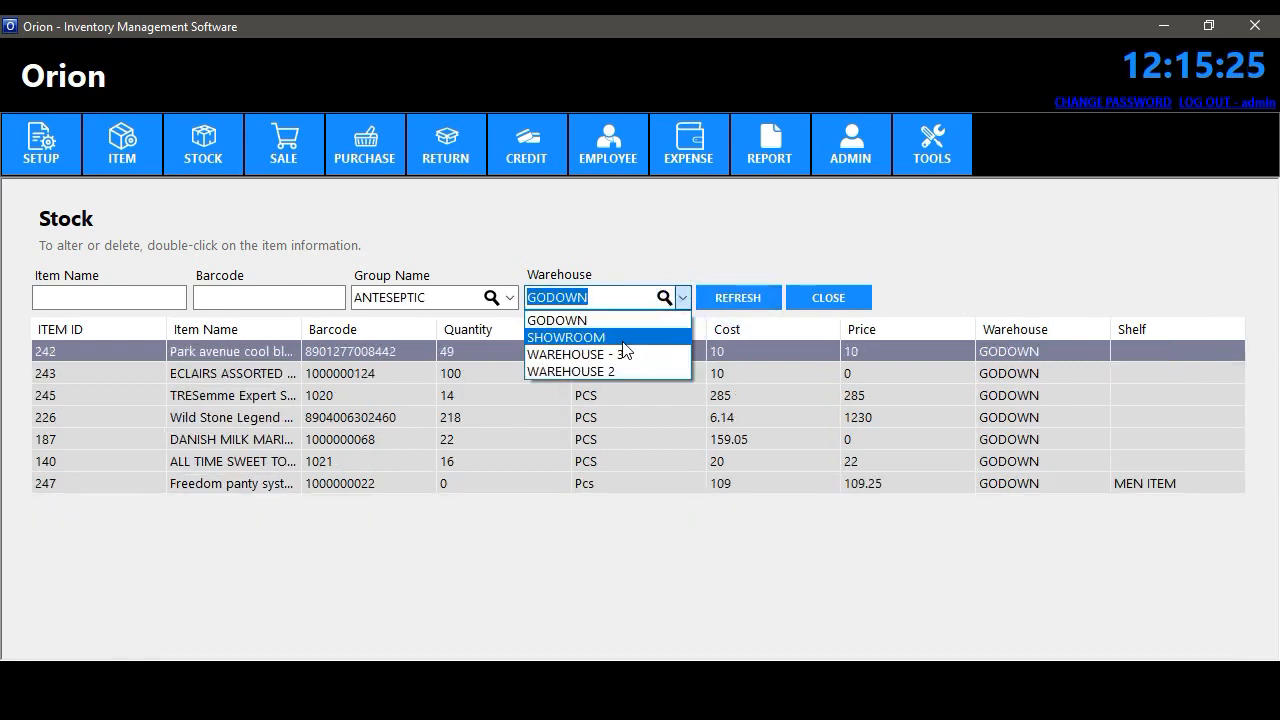
{"action": "left_click", "coordinate": [622, 340]}
{"action": "left_click", "coordinate": [681, 297]}
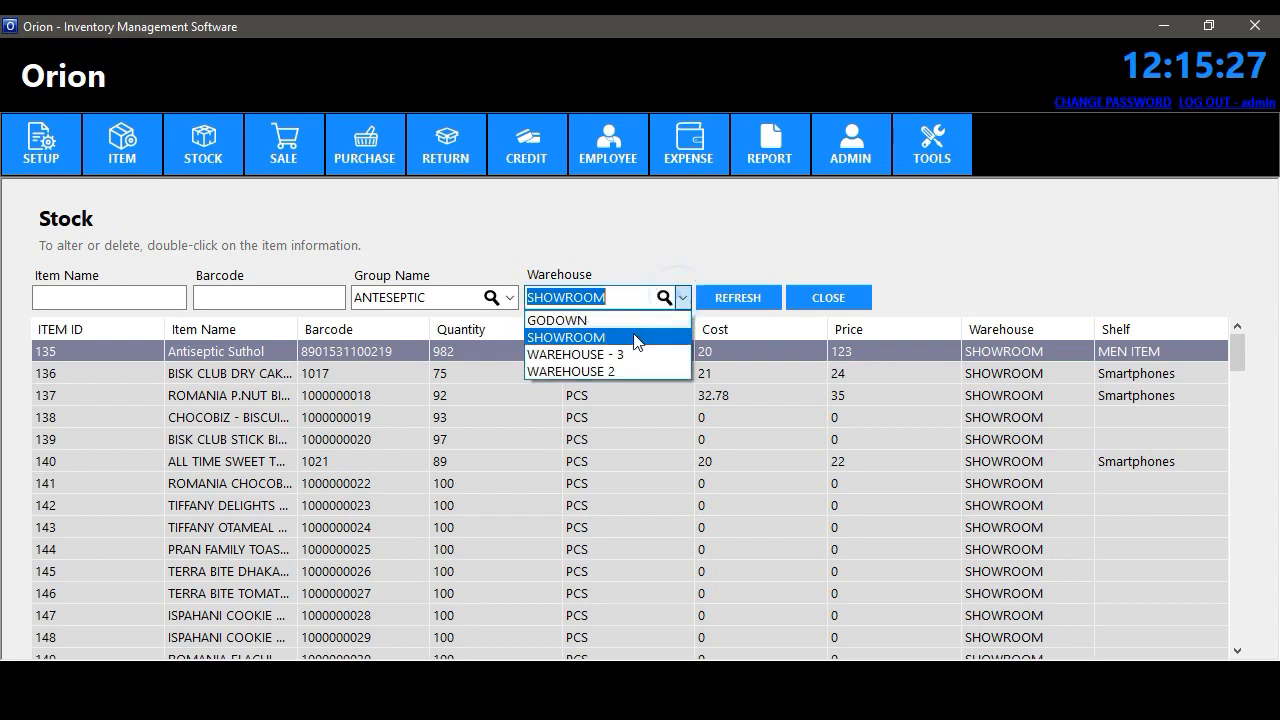
{"action": "left_click", "coordinate": [630, 354]}
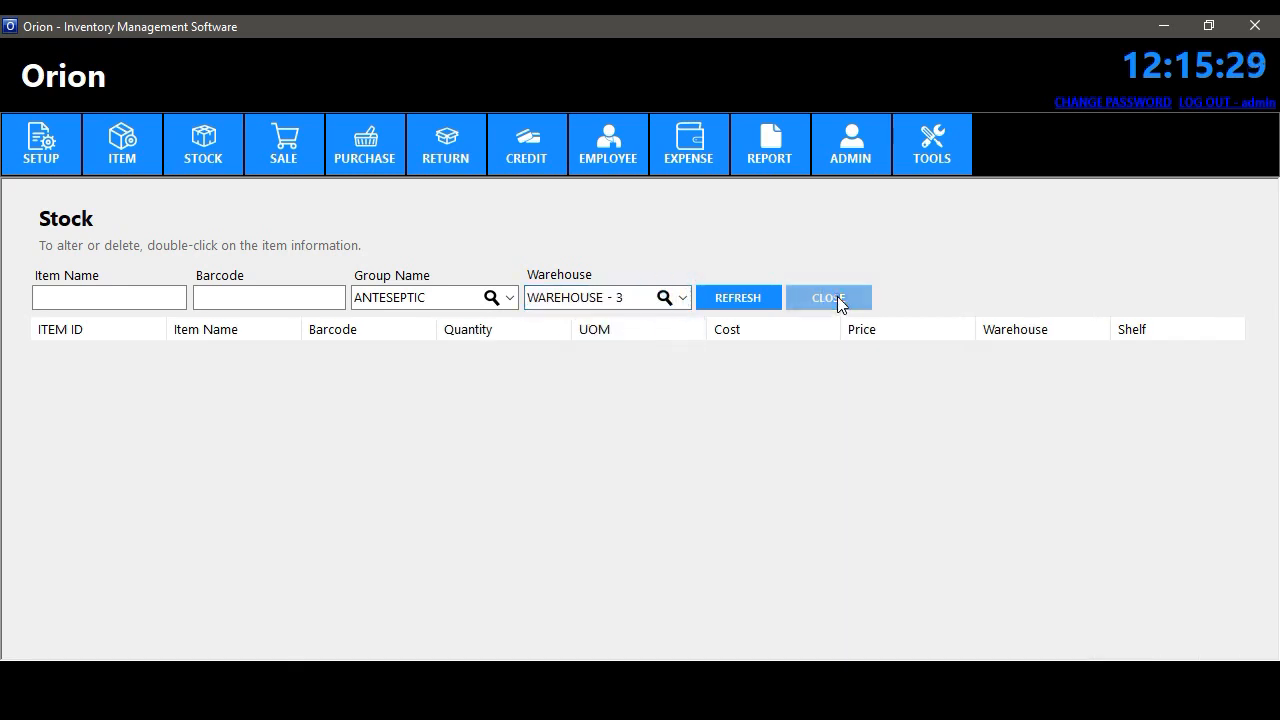
{"action": "left_click", "coordinate": [838, 304]}
{"action": "left_click", "coordinate": [205, 155]}
- In Expired Items, view ALL TIME SWEET TOAST 350GM's details, then close the details and the list
{"action": "left_click", "coordinate": [276, 220]}
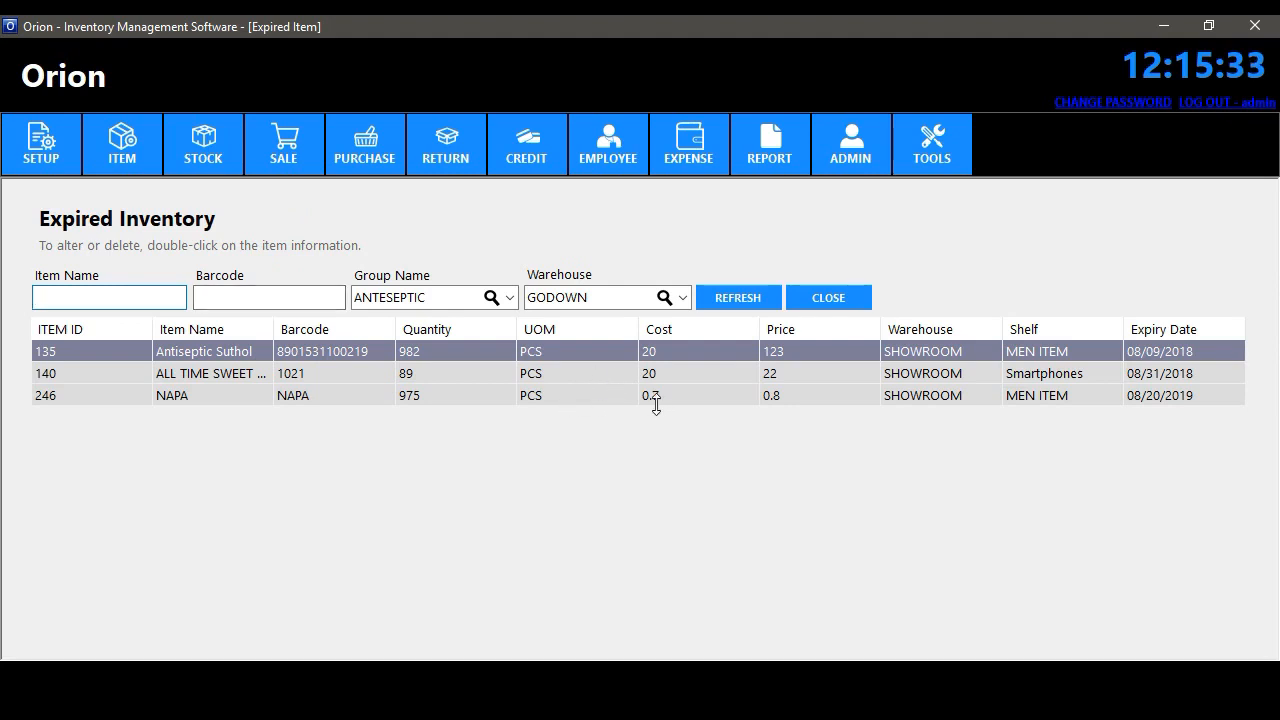
{"action": "left_click", "coordinate": [702, 356]}
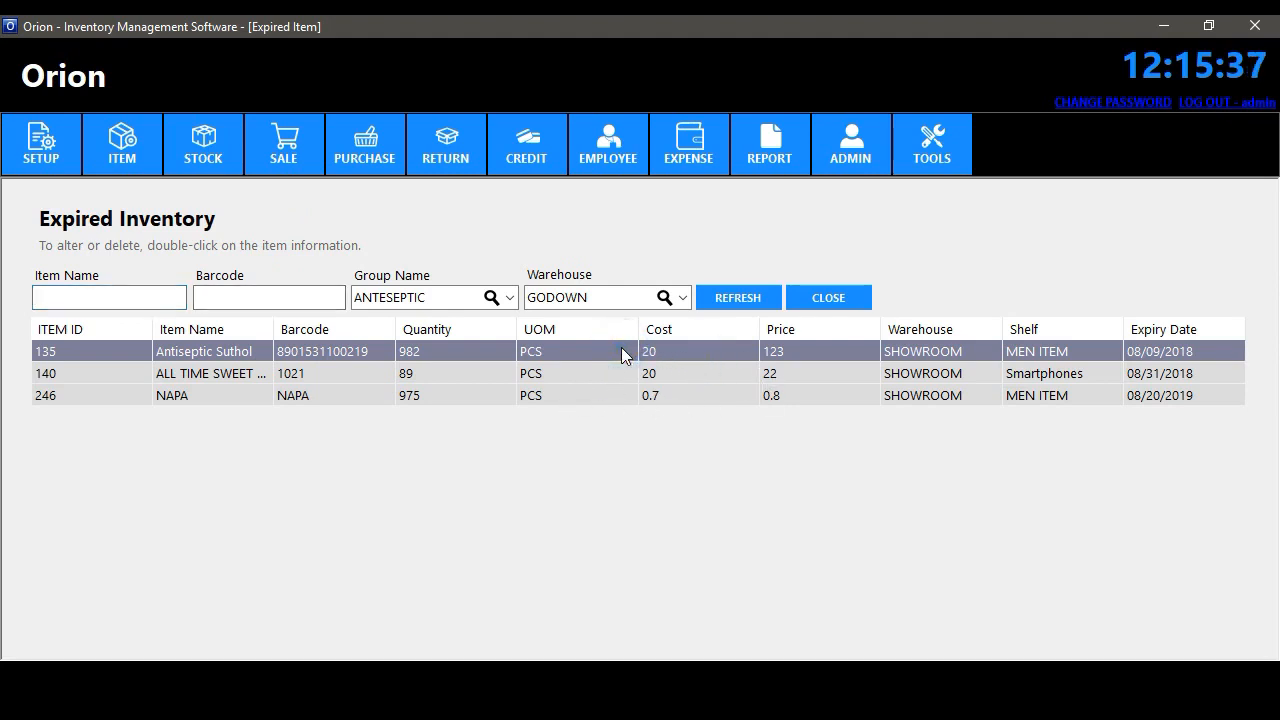
{"action": "left_click", "coordinate": [566, 374]}
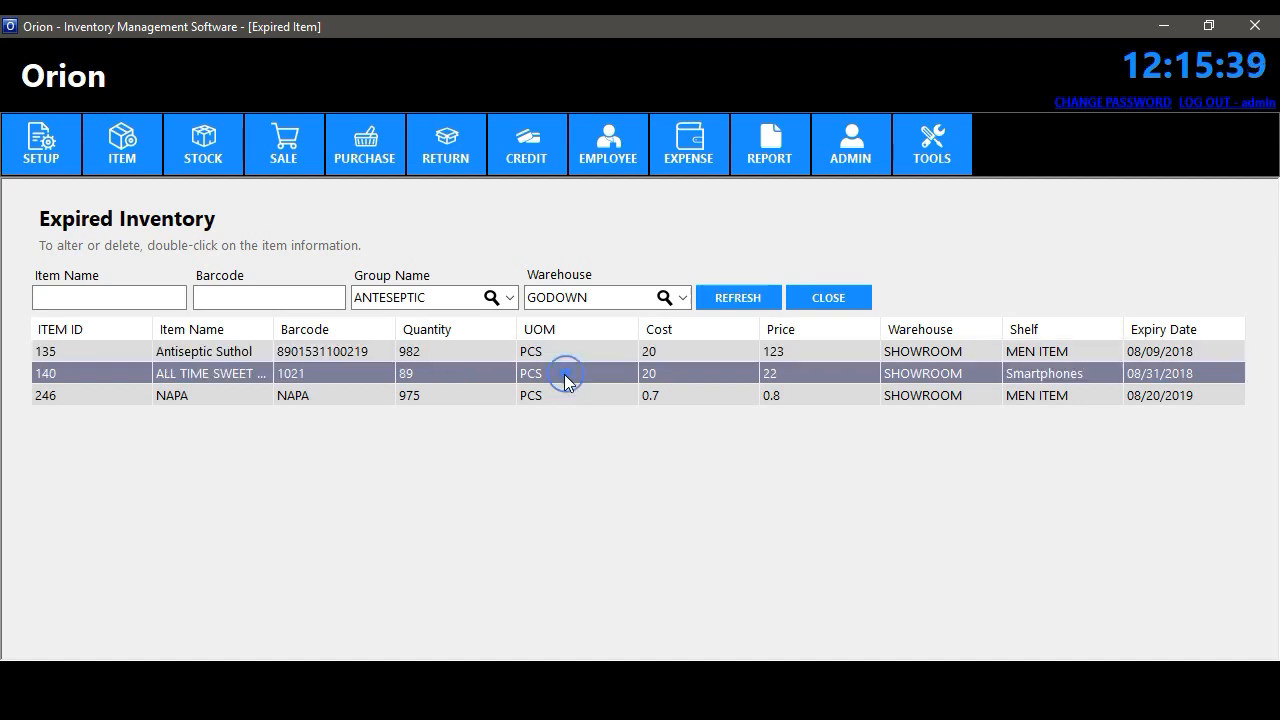
{"action": "double_click", "coordinate": [193, 376]}
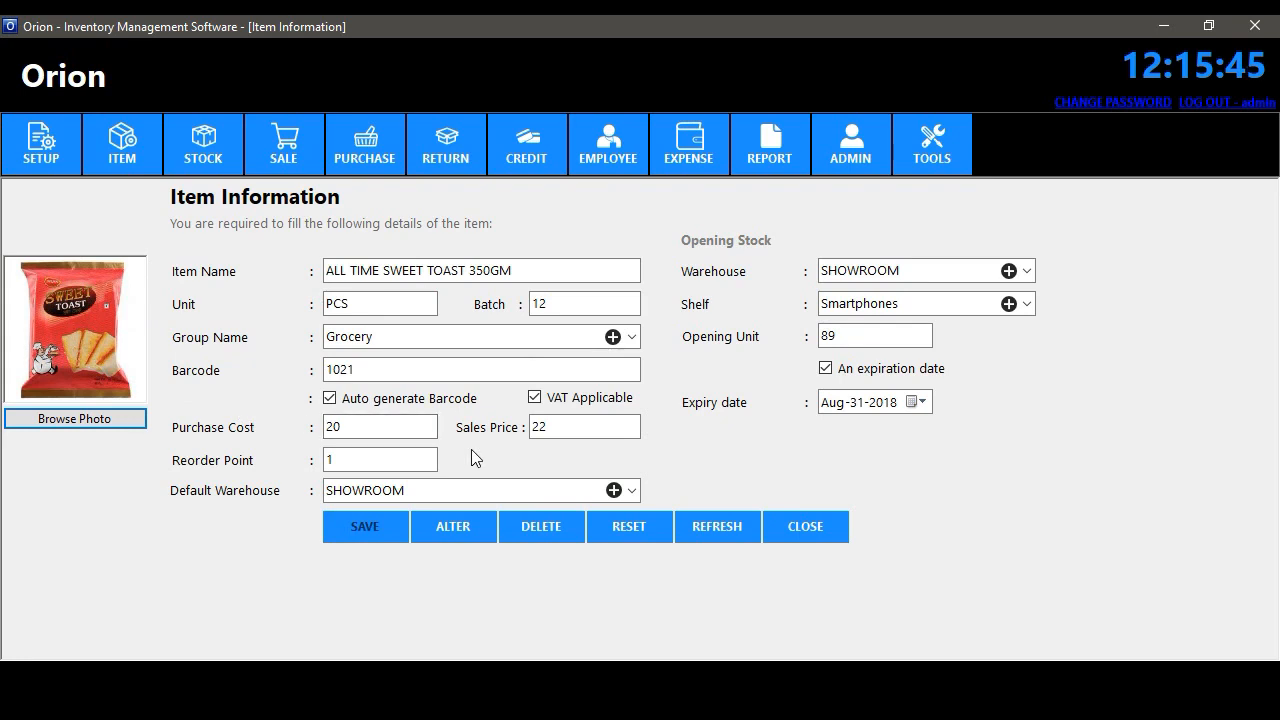
{"action": "left_click", "coordinate": [791, 530]}
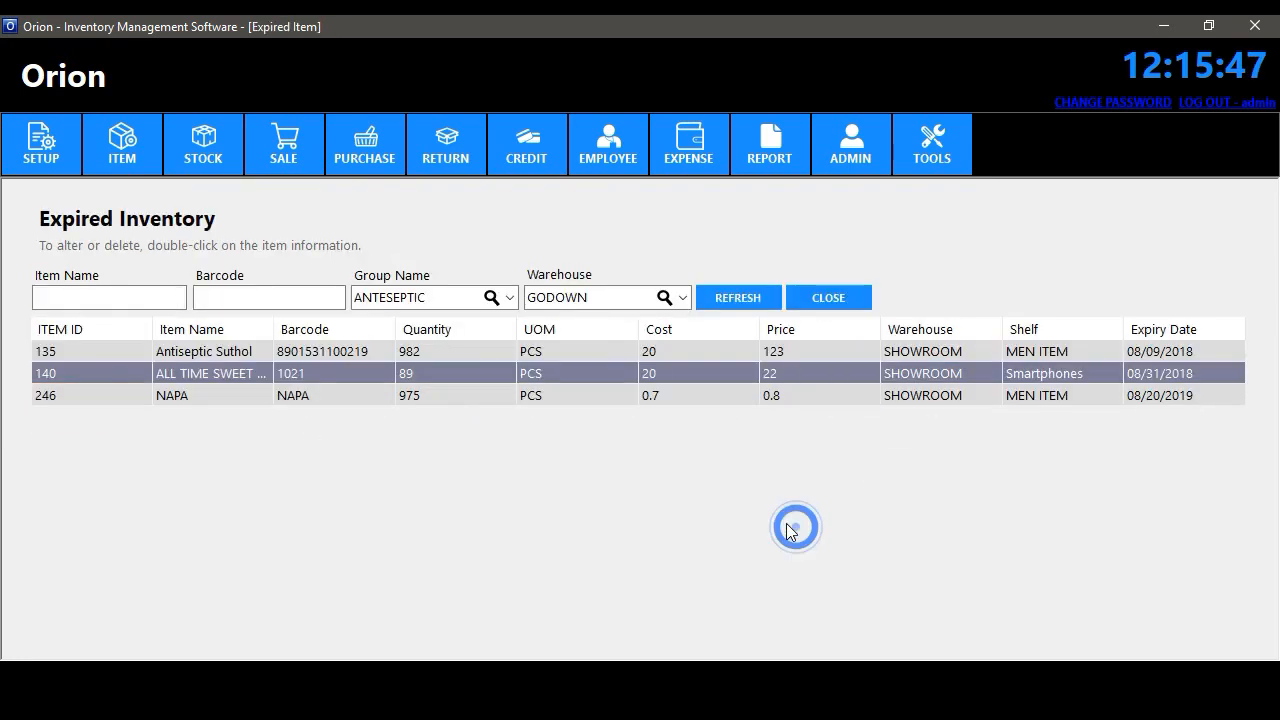
{"action": "left_click", "coordinate": [830, 298]}
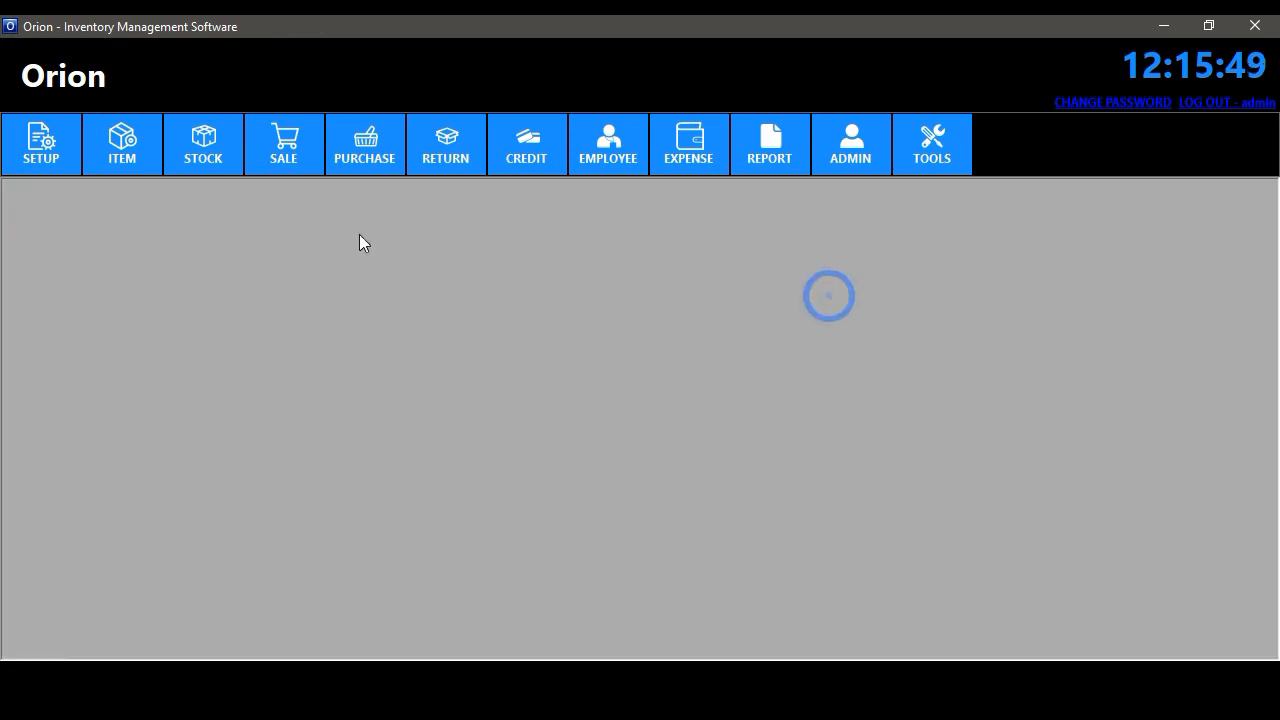
- Open and close the Bad Stock form, then view BISK CLUB DRY CAKE 350GM's details in the stock list
{"action": "left_click", "coordinate": [192, 155]}
{"action": "left_click", "coordinate": [266, 252]}
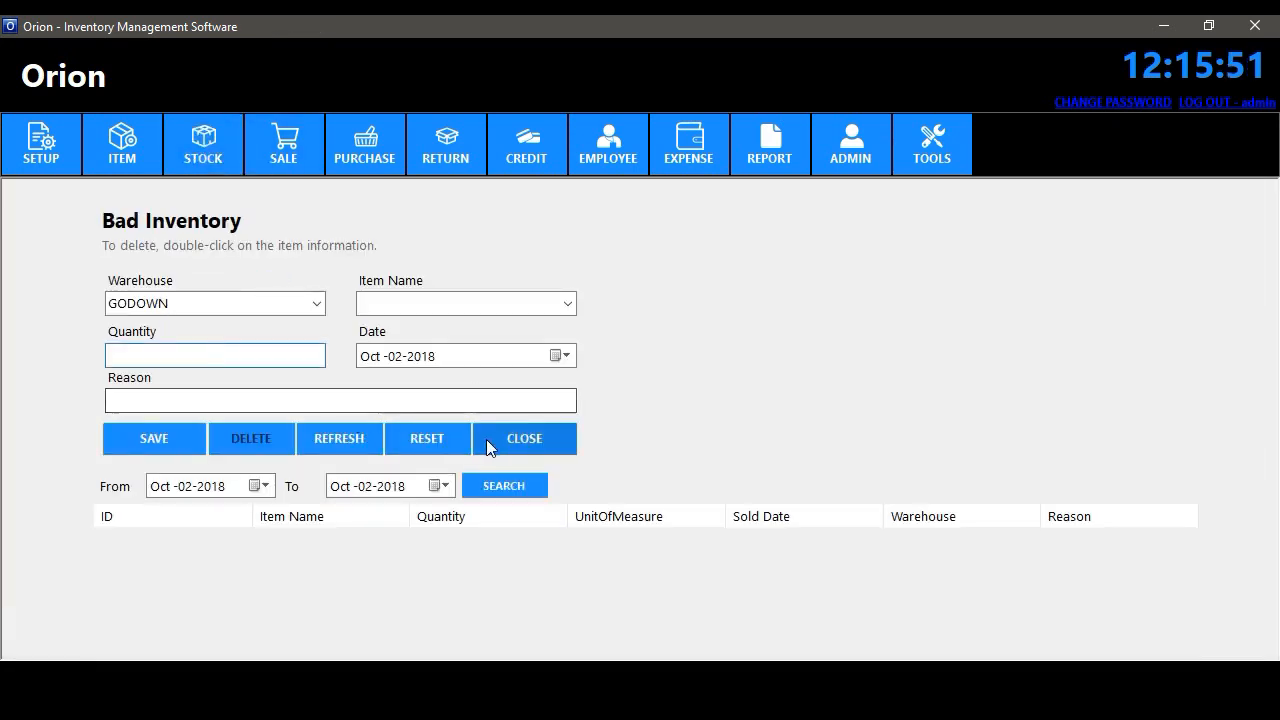
{"action": "left_click", "coordinate": [532, 438]}
{"action": "left_click", "coordinate": [214, 157]}
{"action": "left_click", "coordinate": [226, 190]}
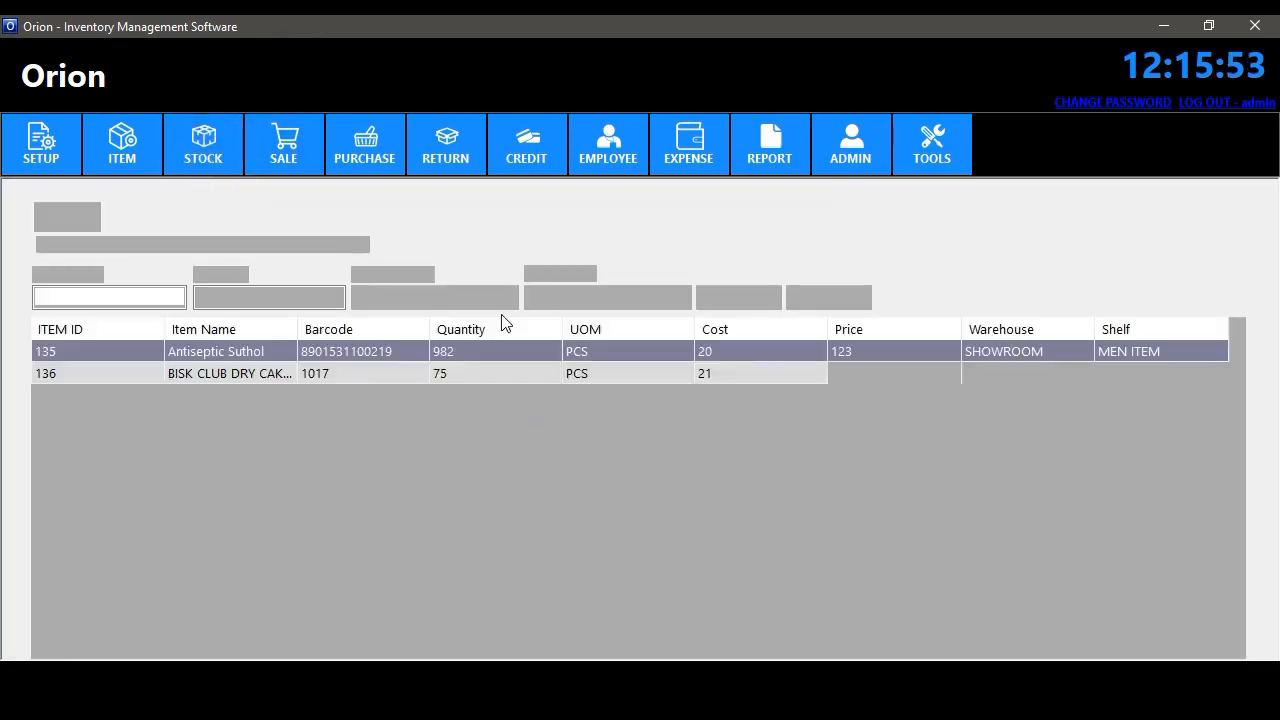
{"action": "double_click", "coordinate": [266, 376]}
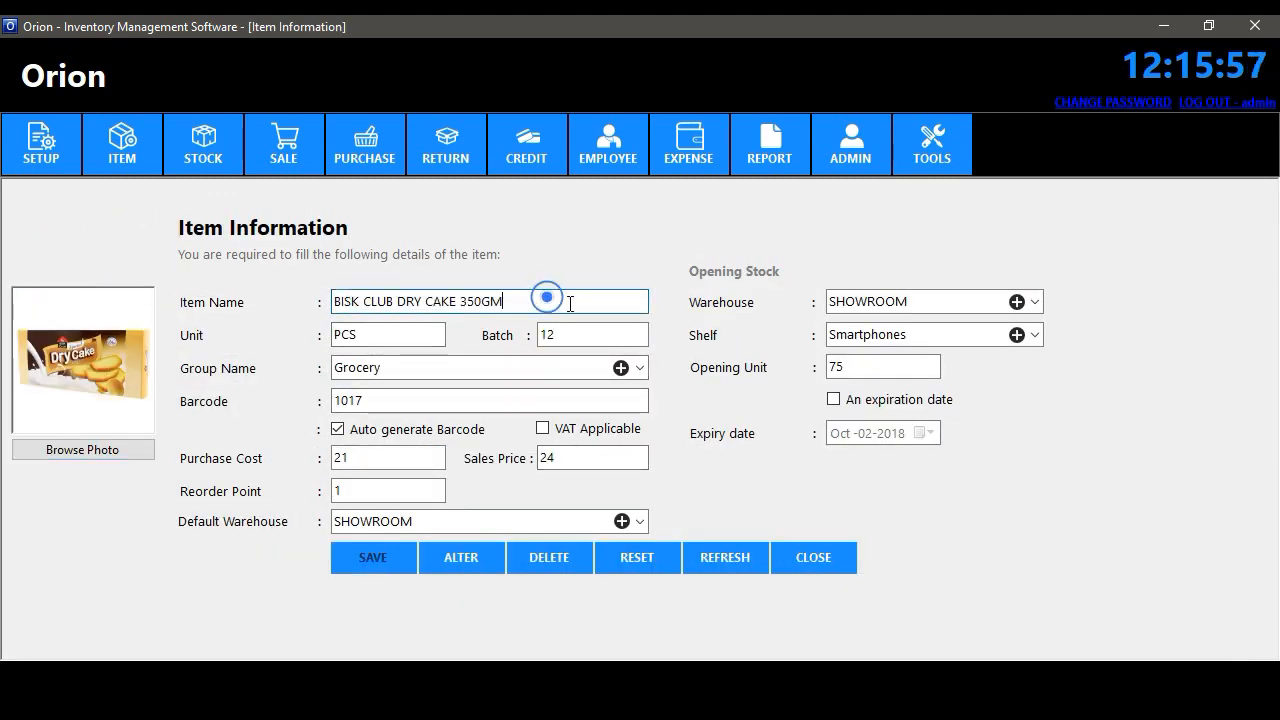
{"action": "left_click_drag", "start_coordinate": [547, 298], "coordinate": [293, 298]}
{"action": "left_click", "coordinate": [800, 562]}
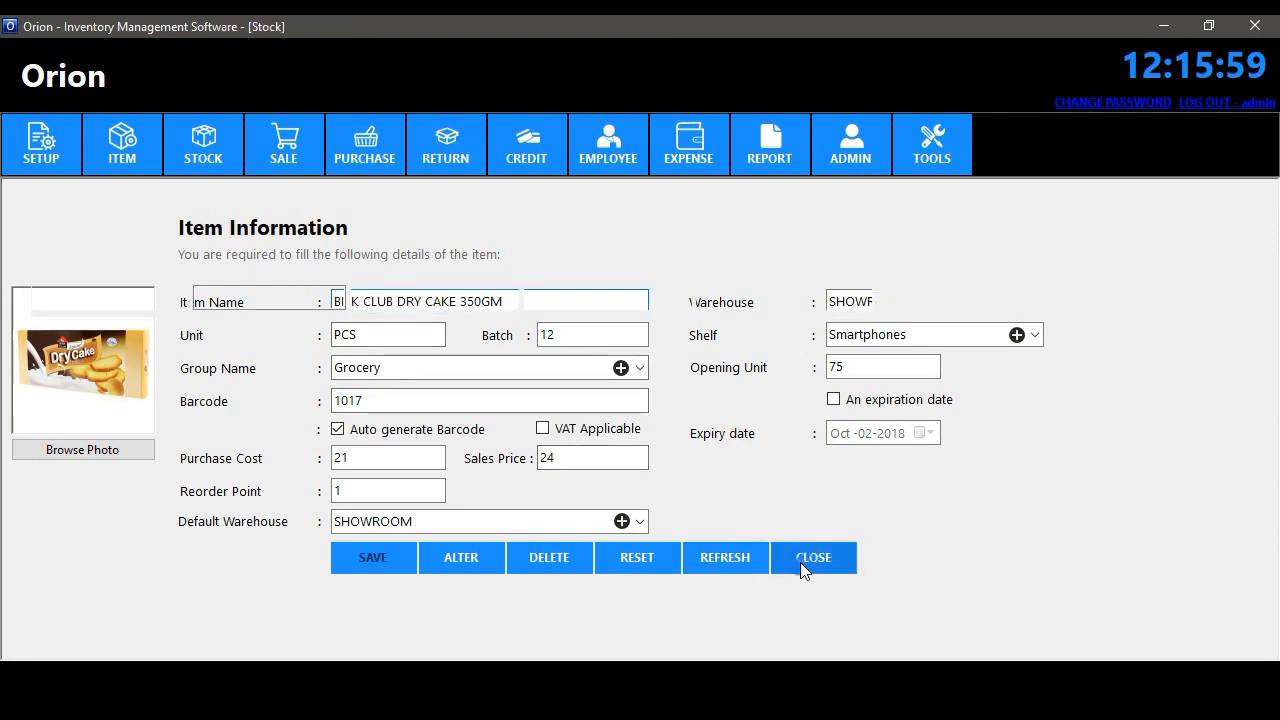
- View Antiseptic Suthol's item details, then close them and the stock list
{"action": "left_click", "coordinate": [297, 353]}
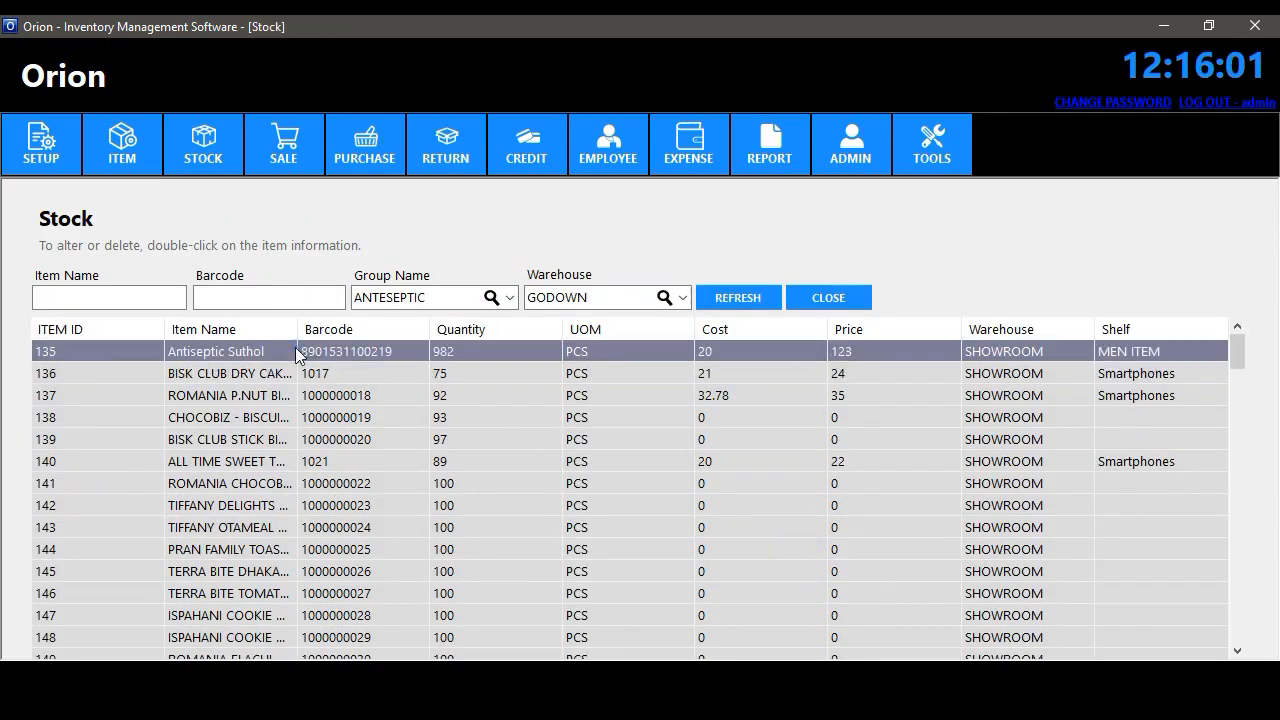
{"action": "double_click", "coordinate": [264, 349]}
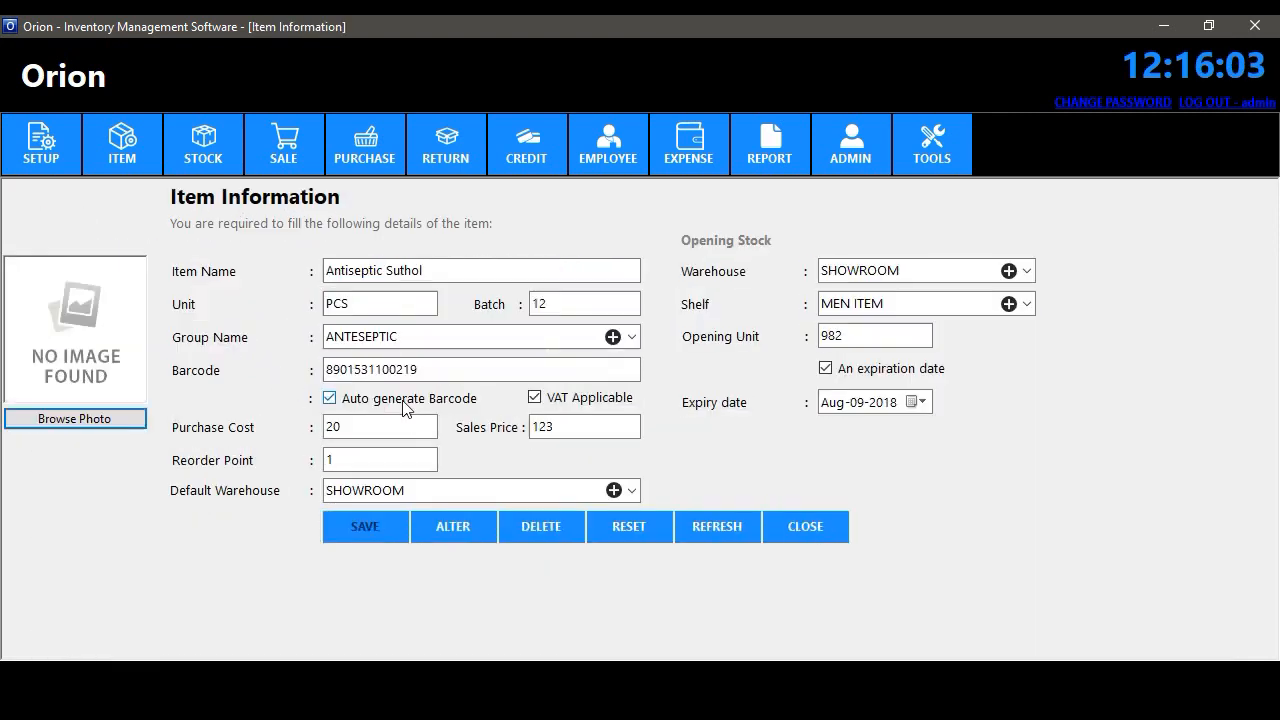
{"action": "left_click_drag", "start_coordinate": [430, 270], "coordinate": [243, 304]}
{"action": "left_click", "coordinate": [806, 527]}
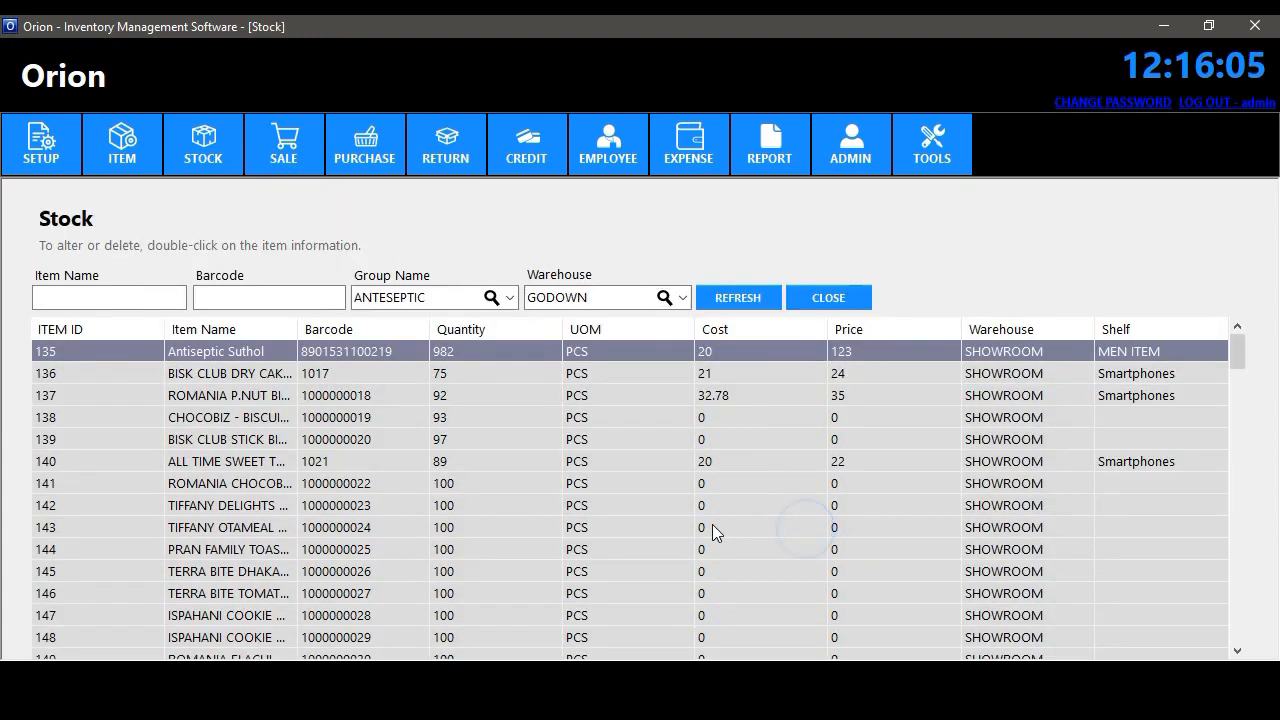
{"action": "left_click", "coordinate": [828, 302]}
{"action": "left_click", "coordinate": [208, 155]}
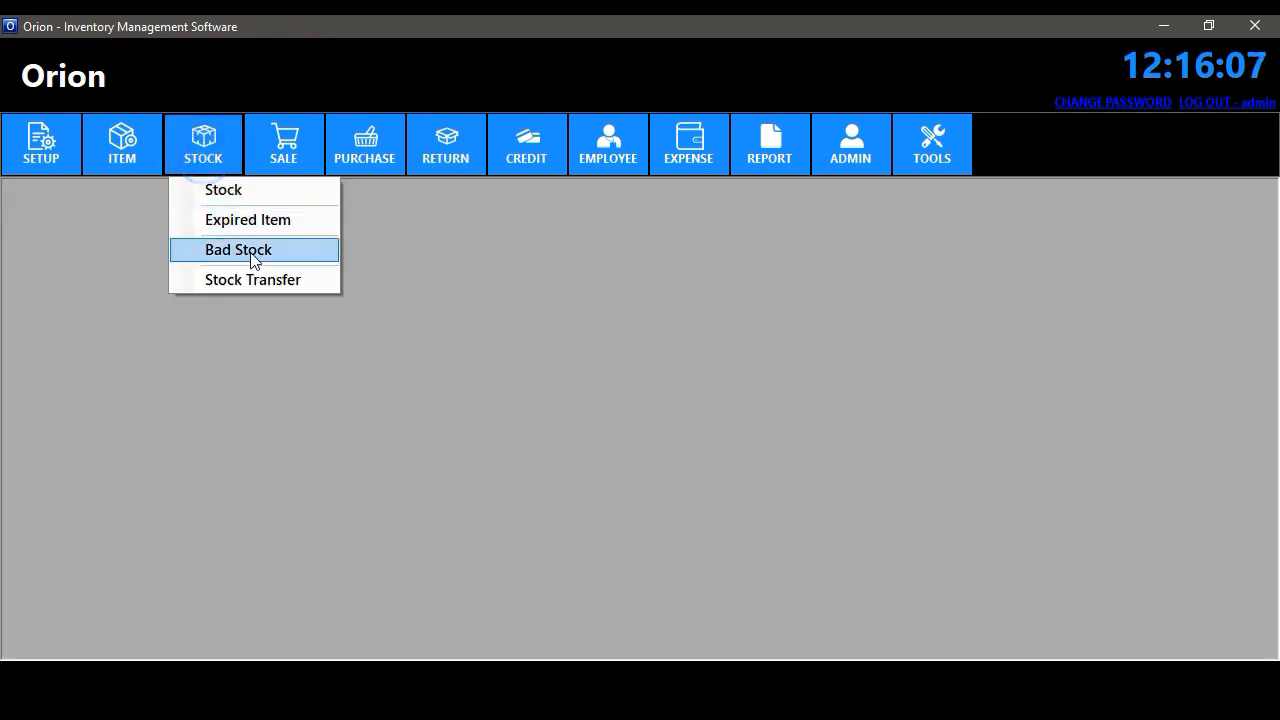
- Start a bad-stock record for Antiseptic Suthol and check its current quantity in the stock list
{"action": "left_click", "coordinate": [255, 249]}
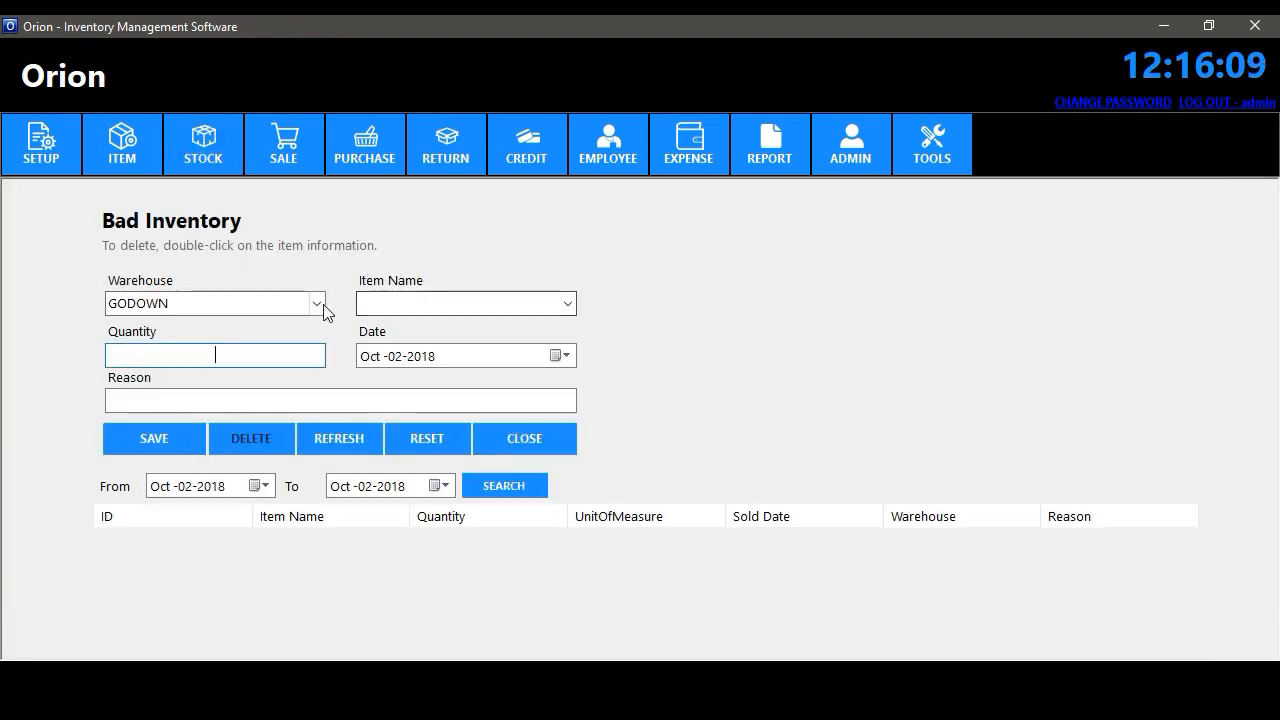
{"action": "left_click", "coordinate": [568, 311]}
{"action": "left_click", "coordinate": [677, 320]}
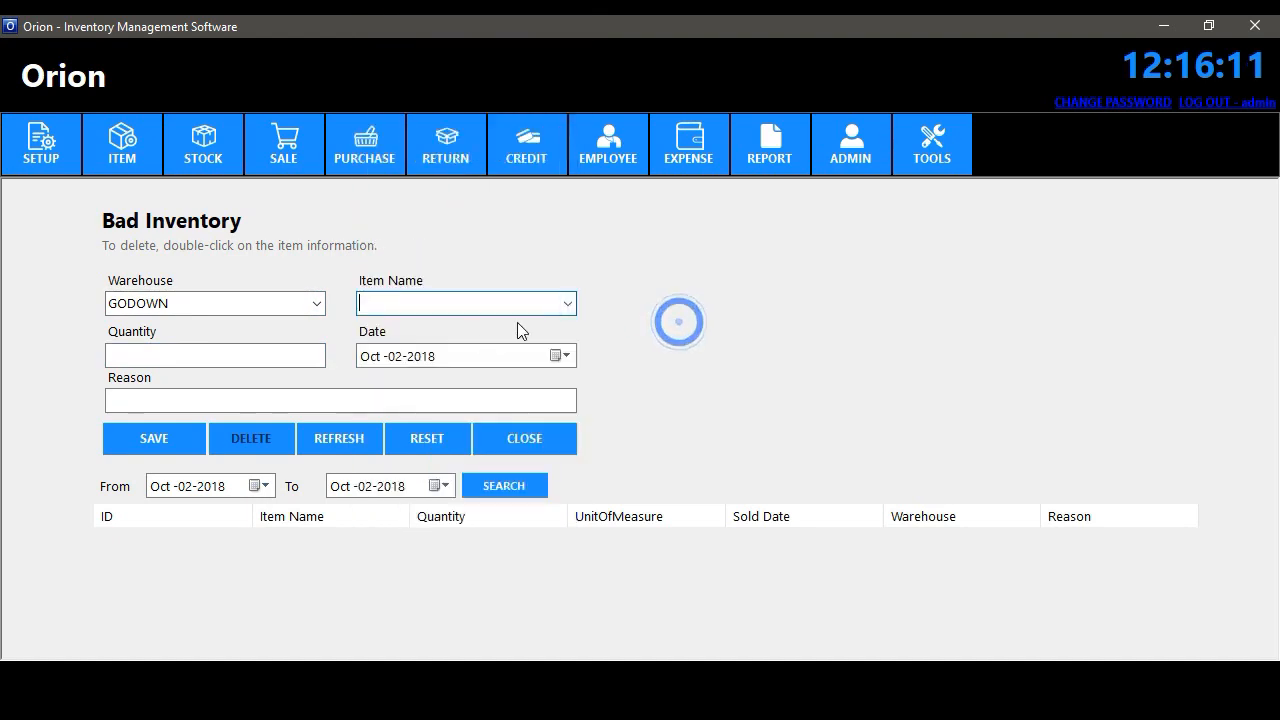
{"action": "left_click", "coordinate": [568, 303]}
{"action": "left_click", "coordinate": [501, 94]}
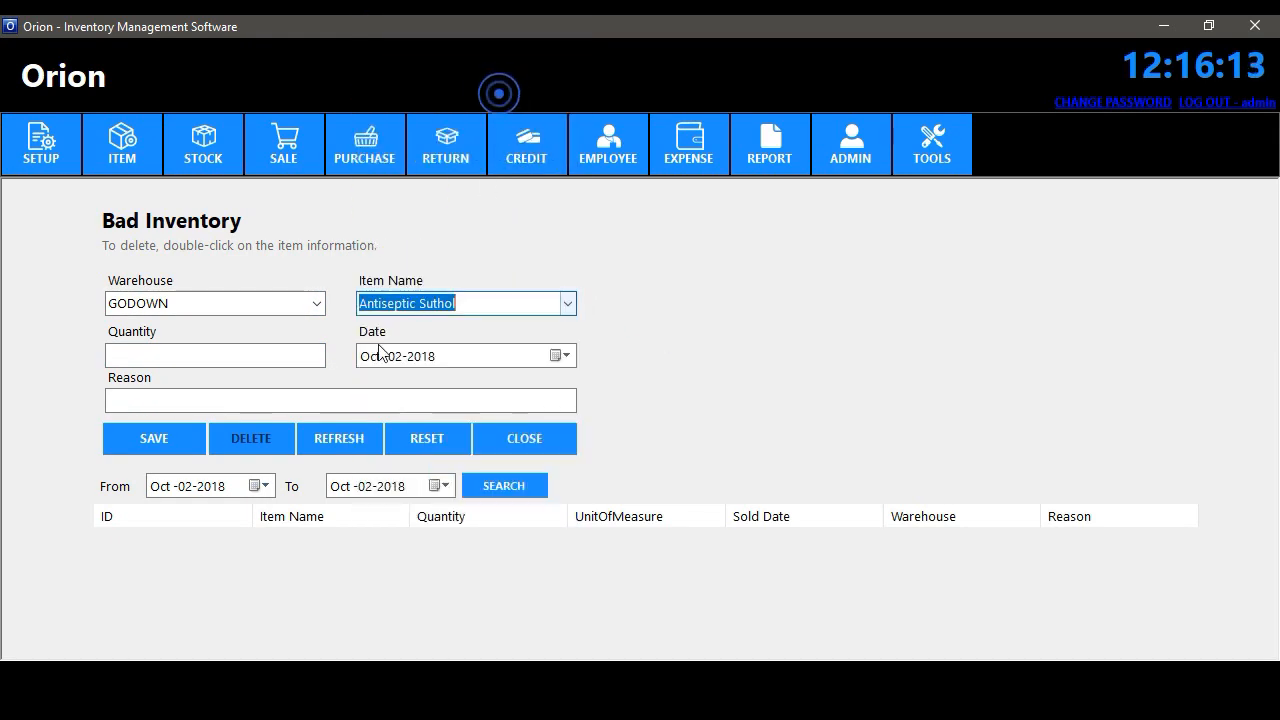
{"action": "left_click", "coordinate": [288, 357]}
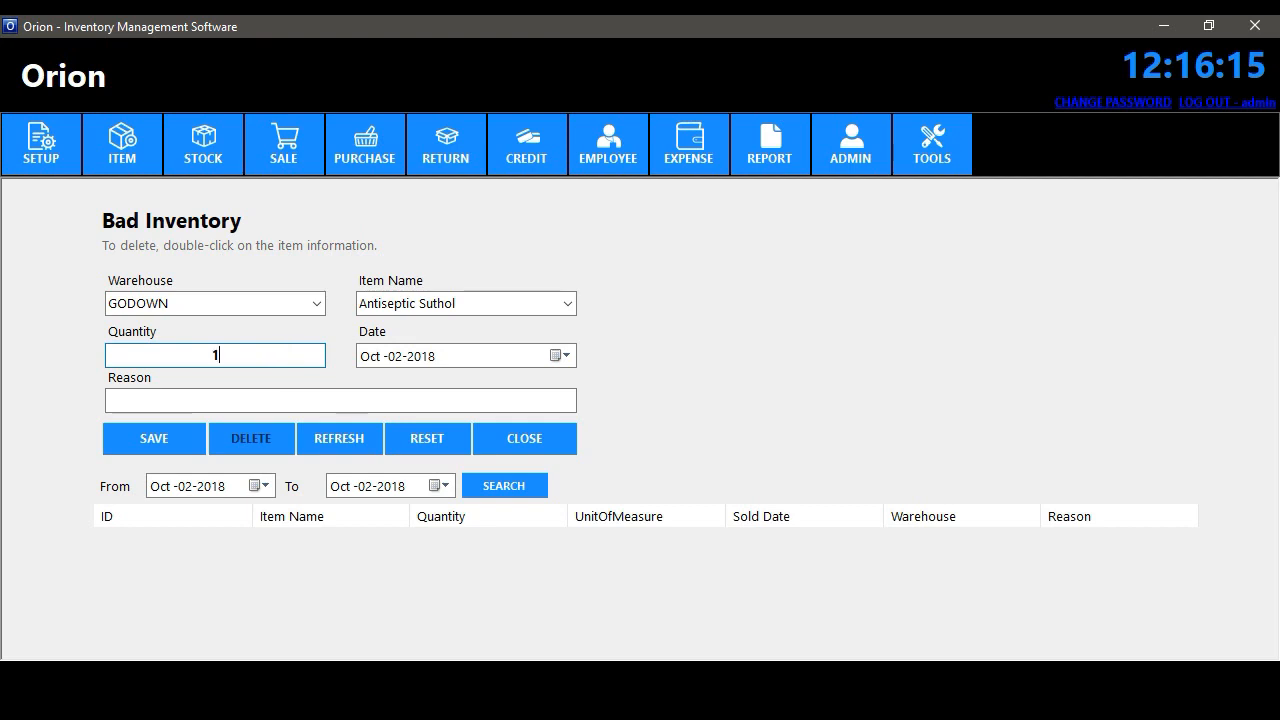
{"action": "left_click", "coordinate": [210, 158]}
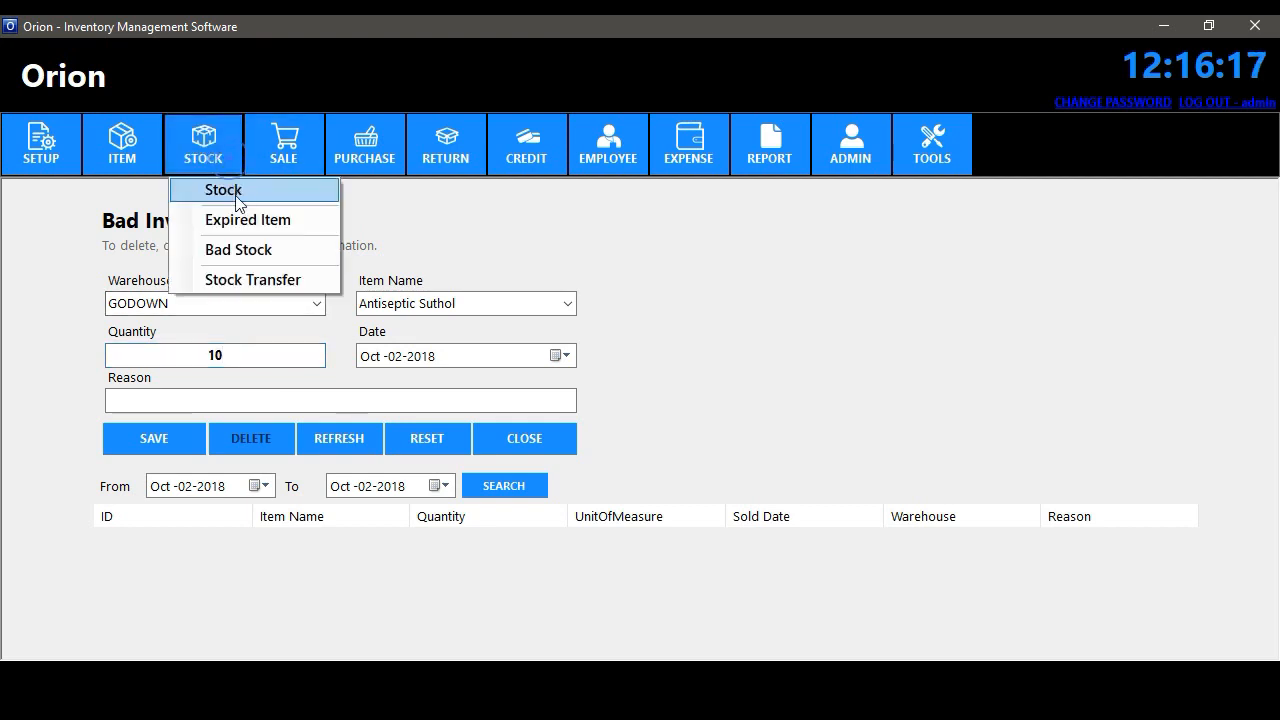
{"action": "left_click", "coordinate": [238, 191]}
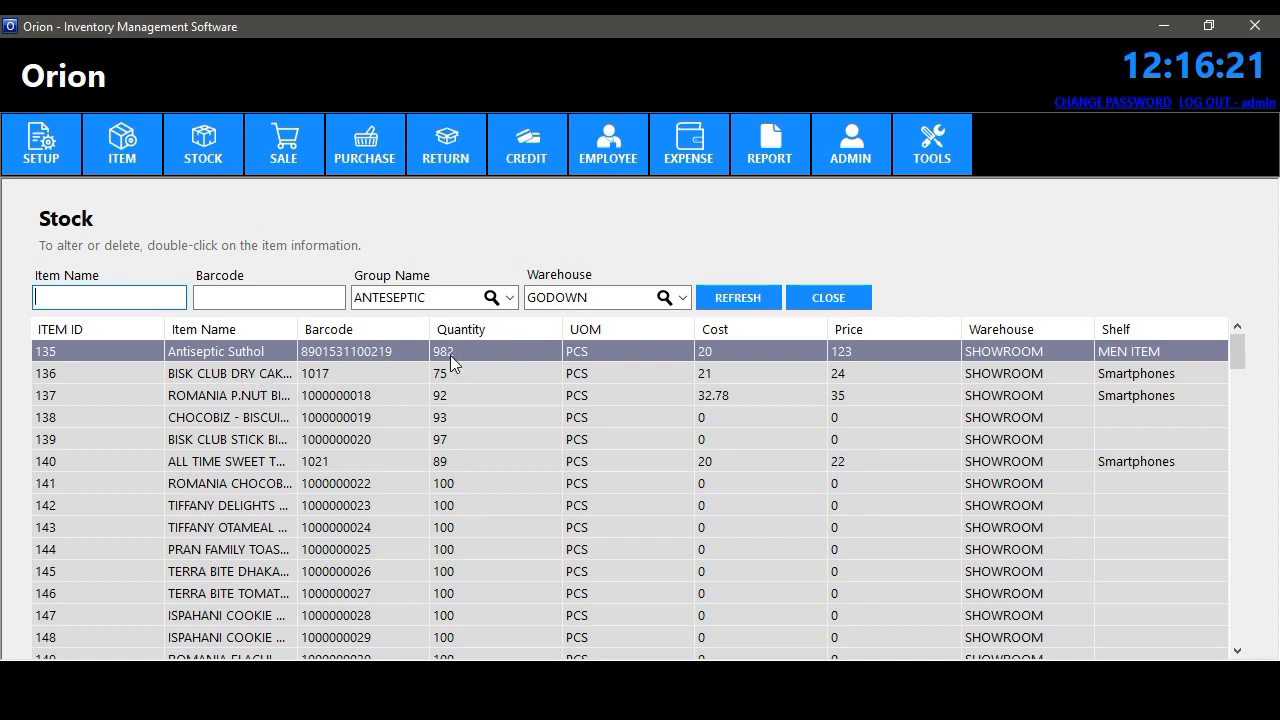
{"action": "left_click", "coordinate": [826, 297]}
- Record 82 PCS from SHOWROOM as bad stock with a reason and save it
{"action": "left_click", "coordinate": [250, 305]}
{"action": "left_click", "coordinate": [200, 340]}
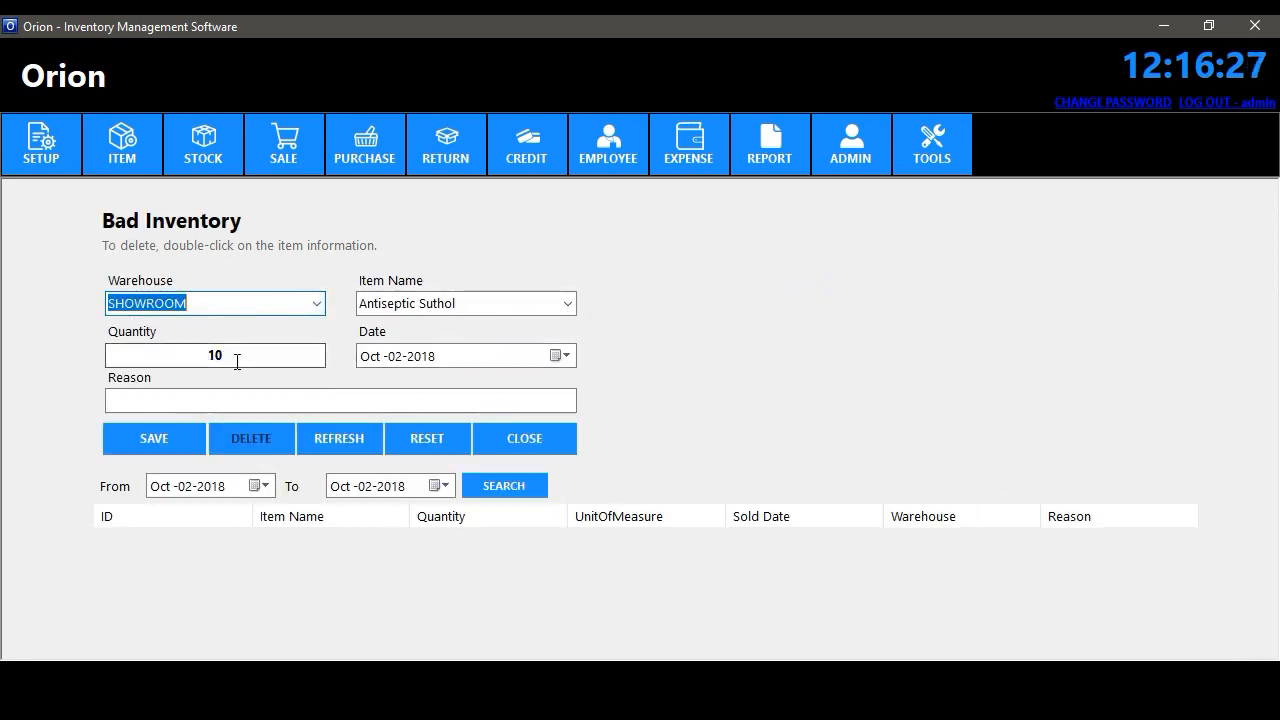
{"action": "left_click", "coordinate": [237, 361]}
{"action": "left_click", "coordinate": [275, 400]}
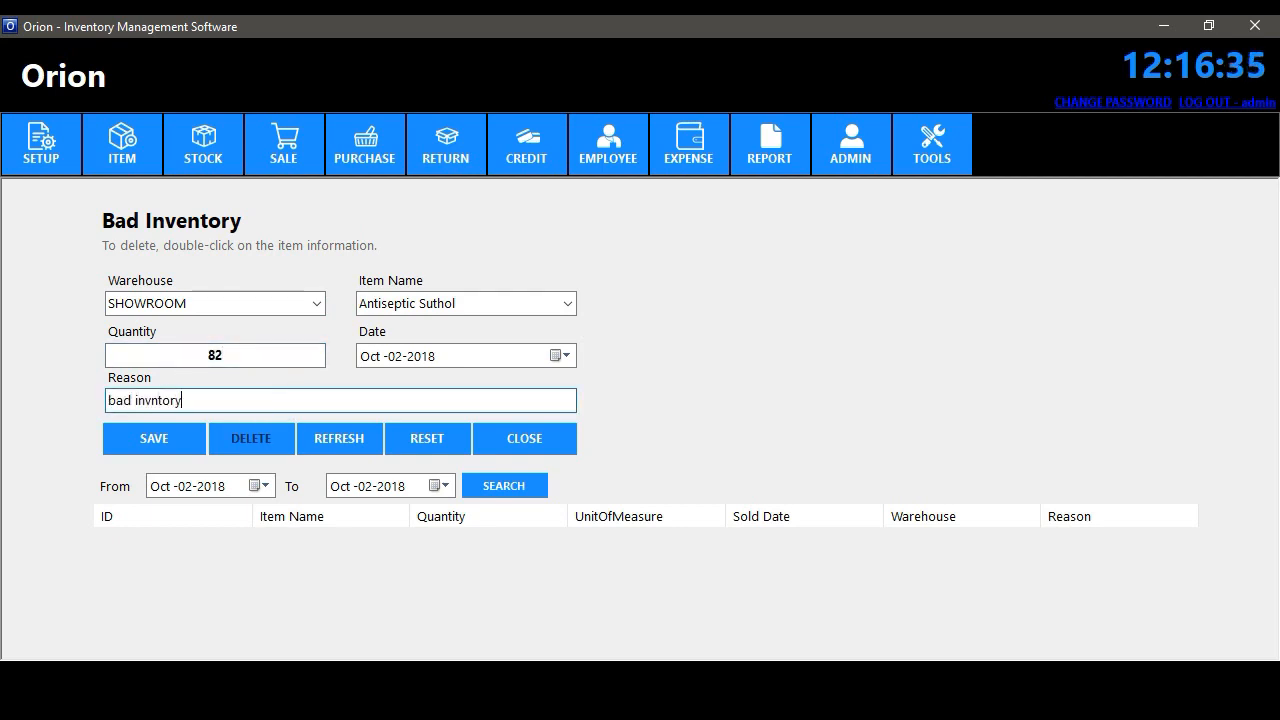
{"action": "left_click", "coordinate": [170, 444]}
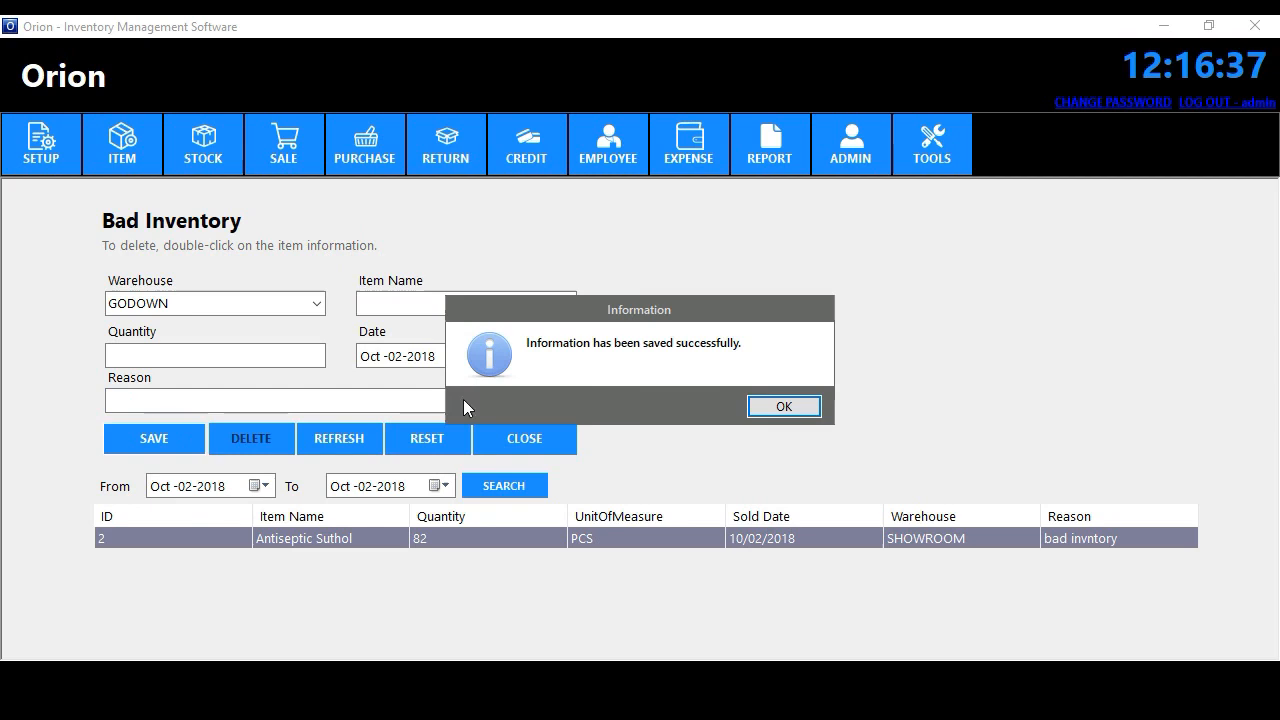
{"action": "left_click", "coordinate": [777, 401]}
{"action": "left_click", "coordinate": [526, 442]}
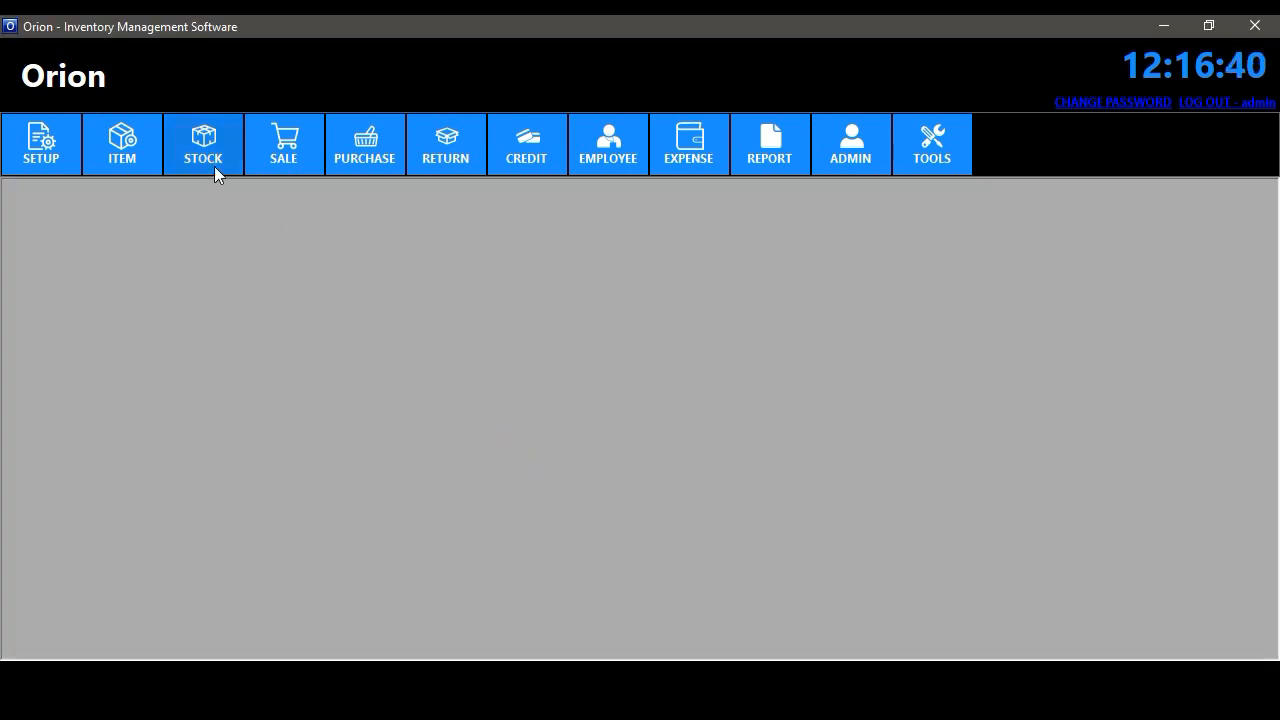
- Check the stock list to confirm Antiseptic Suthol now shows 900
{"action": "left_click", "coordinate": [213, 166]}
{"action": "left_click", "coordinate": [215, 191]}
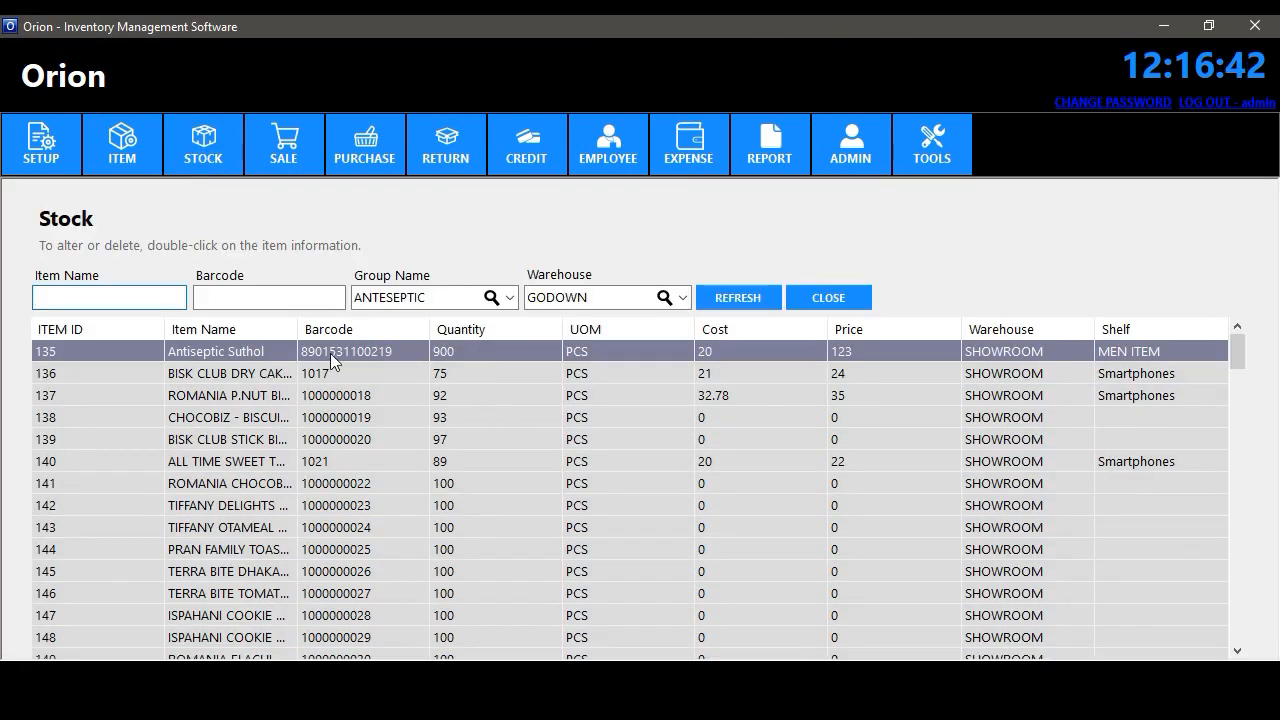
{"action": "left_click", "coordinate": [828, 297]}
{"action": "left_click", "coordinate": [203, 150]}
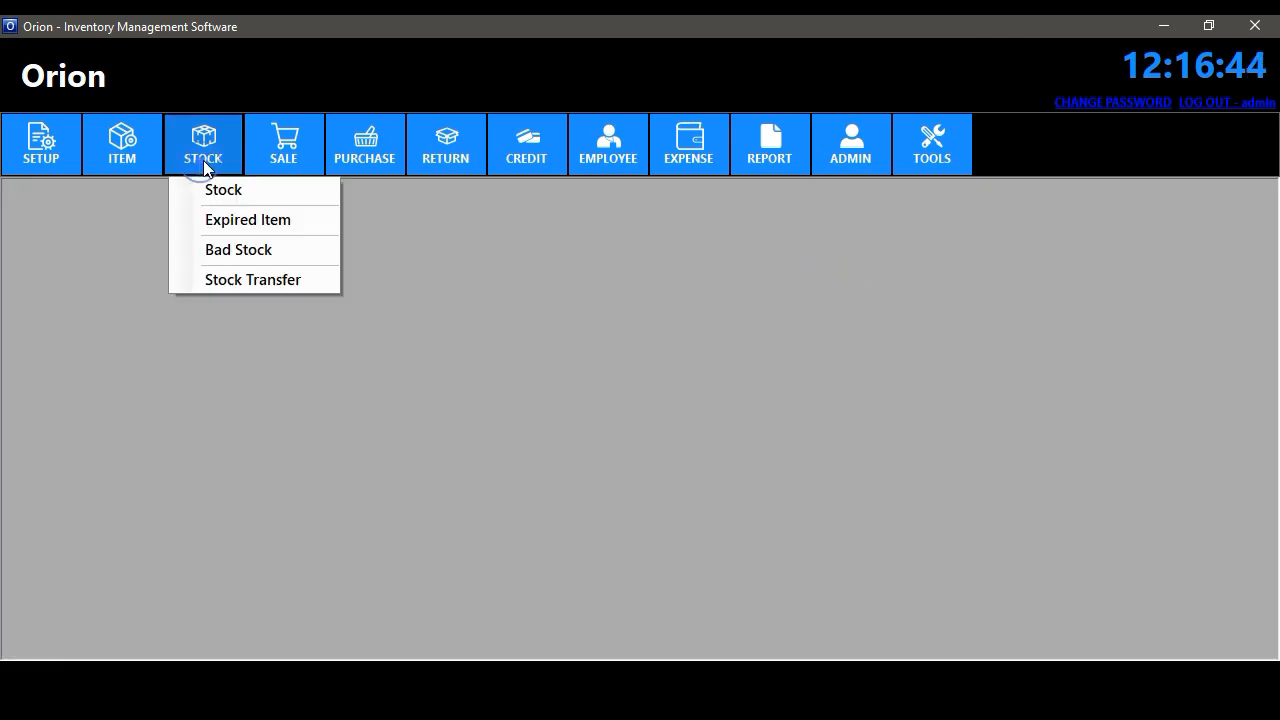
- Start a stock transfer of 100 Antiseptic Suthol from SHOWROOM
{"action": "left_click", "coordinate": [267, 282]}
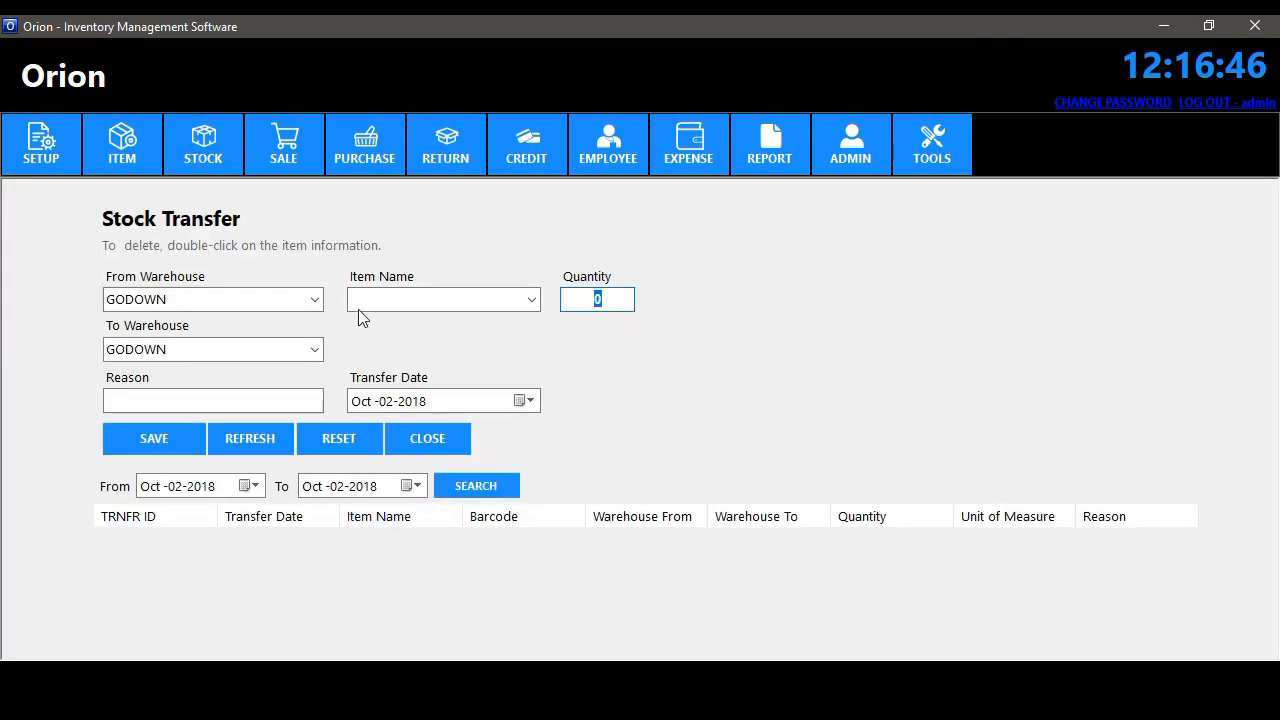
{"action": "left_click", "coordinate": [316, 300]}
{"action": "left_click", "coordinate": [232, 337]}
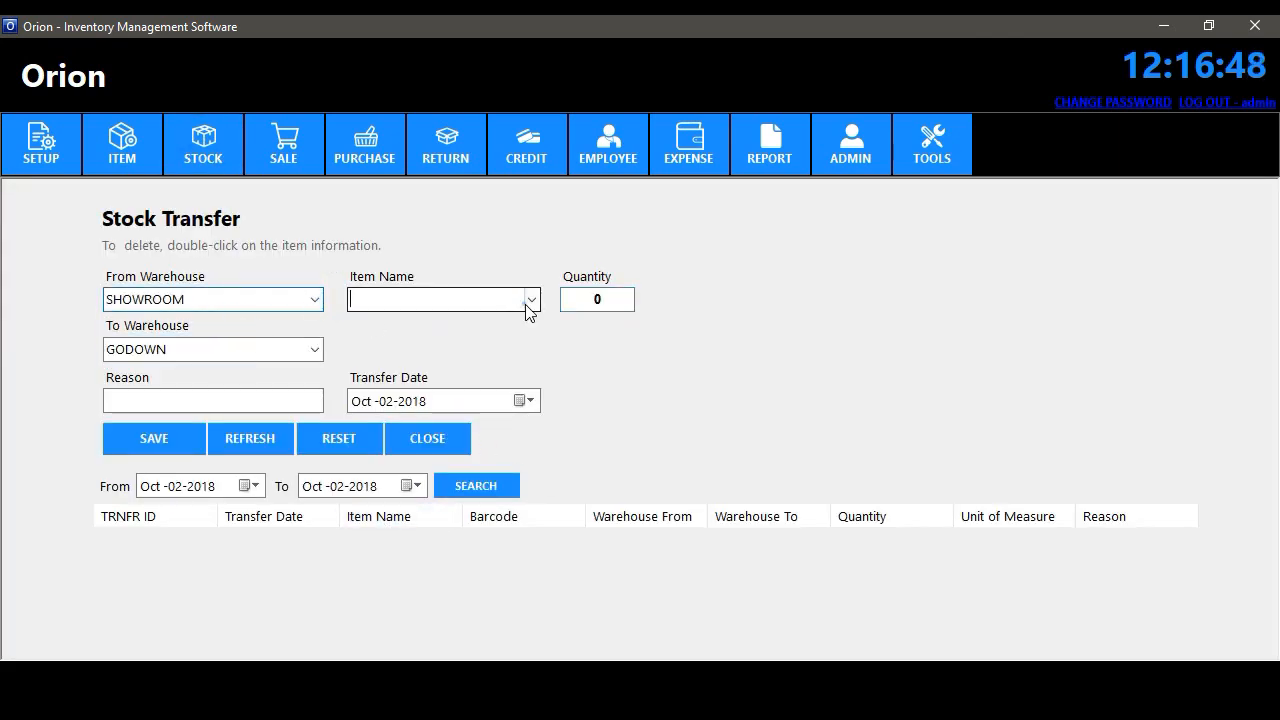
{"action": "left_click", "coordinate": [530, 302]}
{"action": "left_click", "coordinate": [400, 93]}
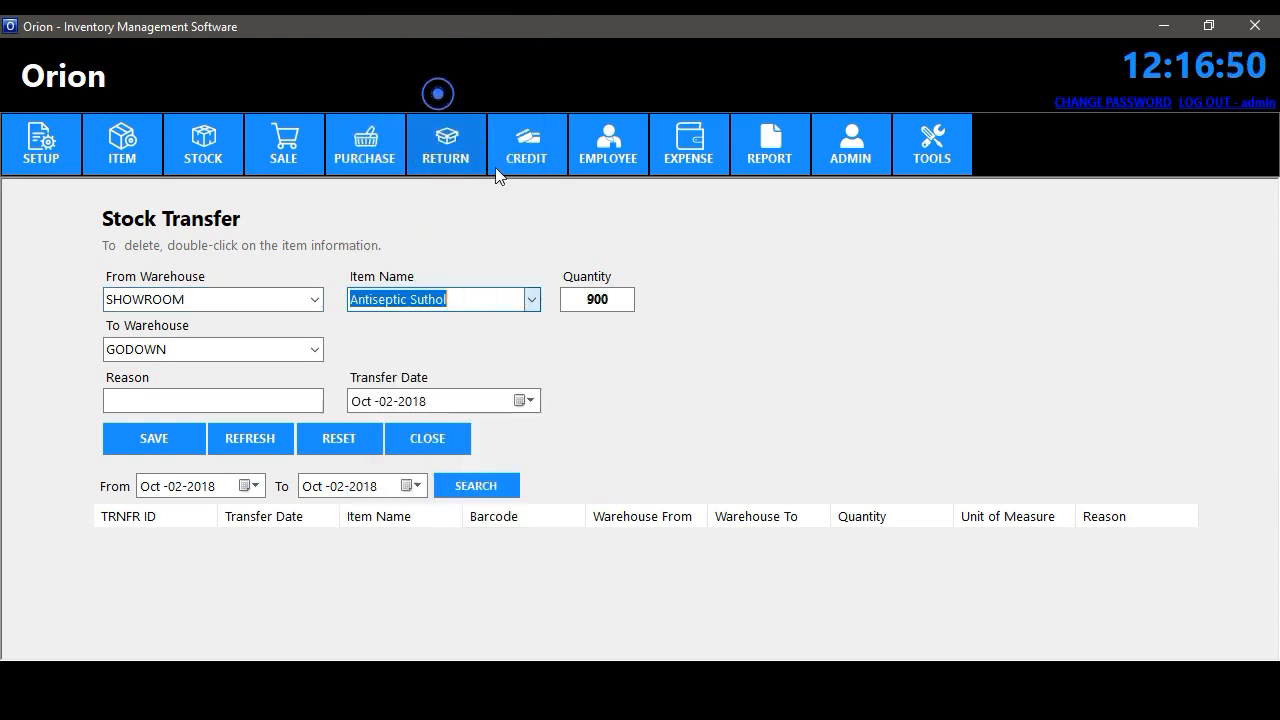
{"action": "double_click", "coordinate": [605, 300]}
{"action": "type", "text": "100"}
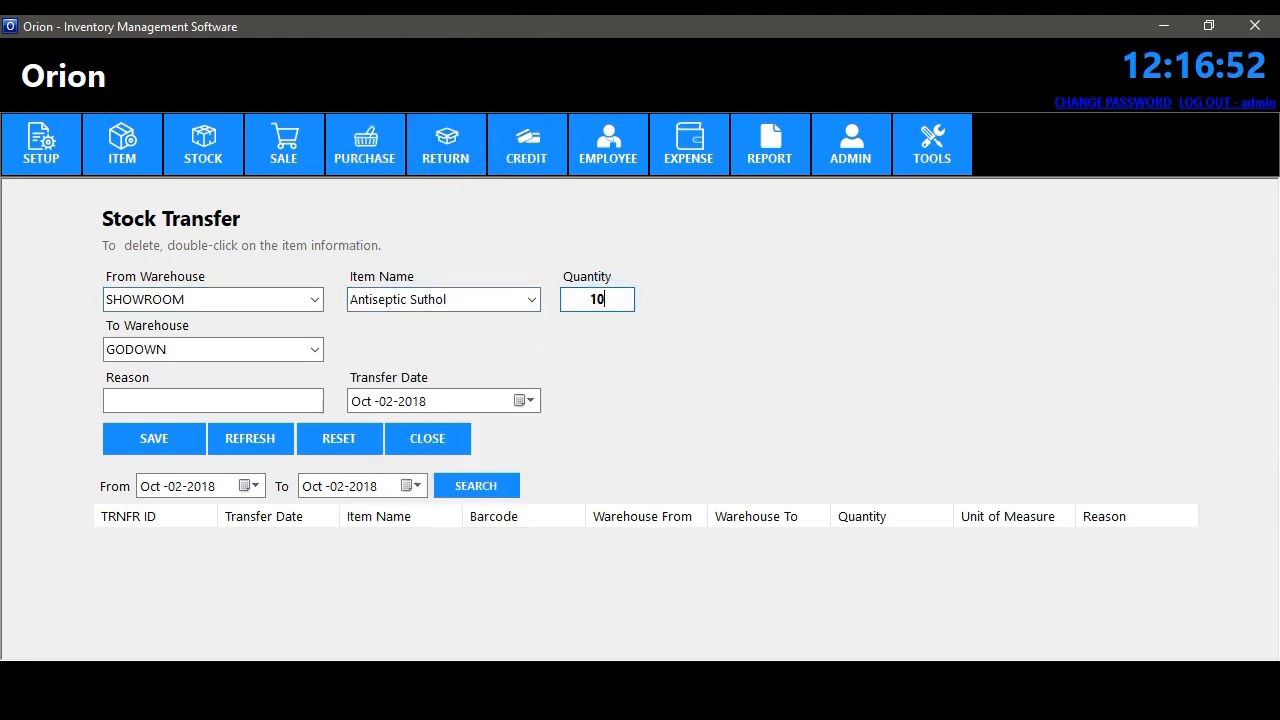
- Set GODOWN as destination, add a reason, save the transfer, and open the stock list
{"action": "left_click", "coordinate": [313, 350]}
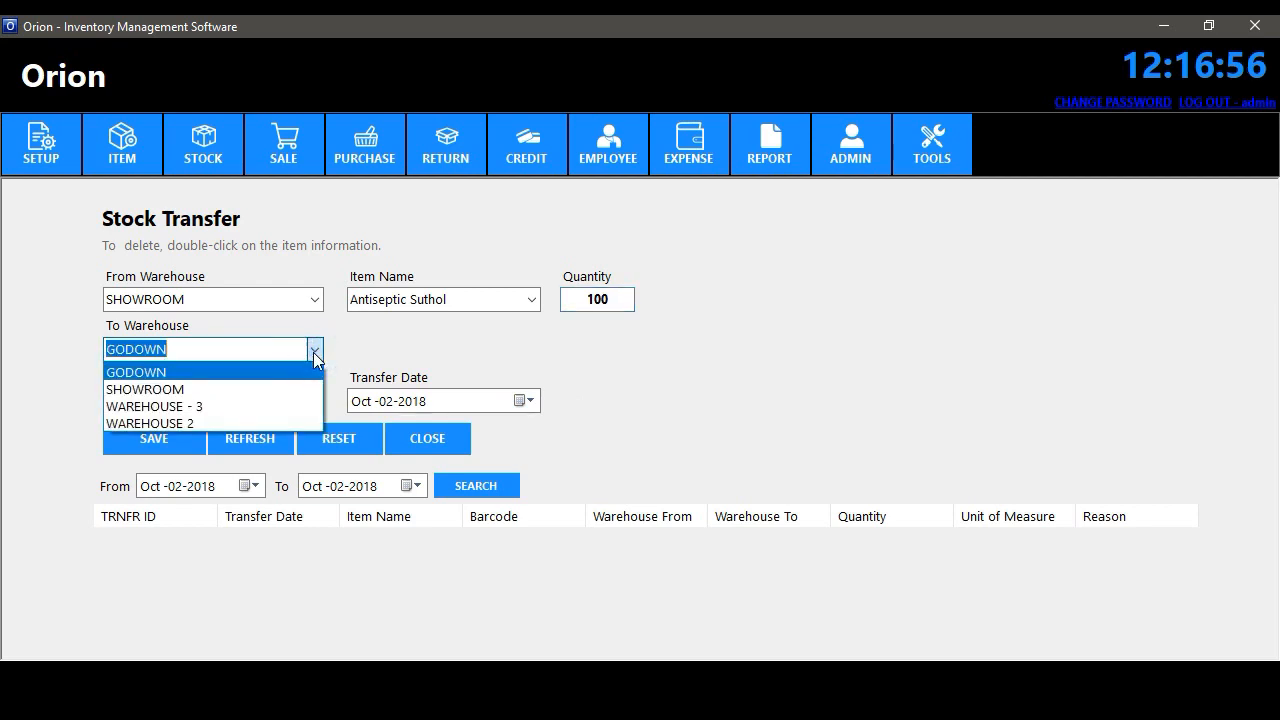
{"action": "left_click", "coordinate": [314, 350]}
{"action": "left_click", "coordinate": [314, 350]}
{"action": "left_click", "coordinate": [314, 350]}
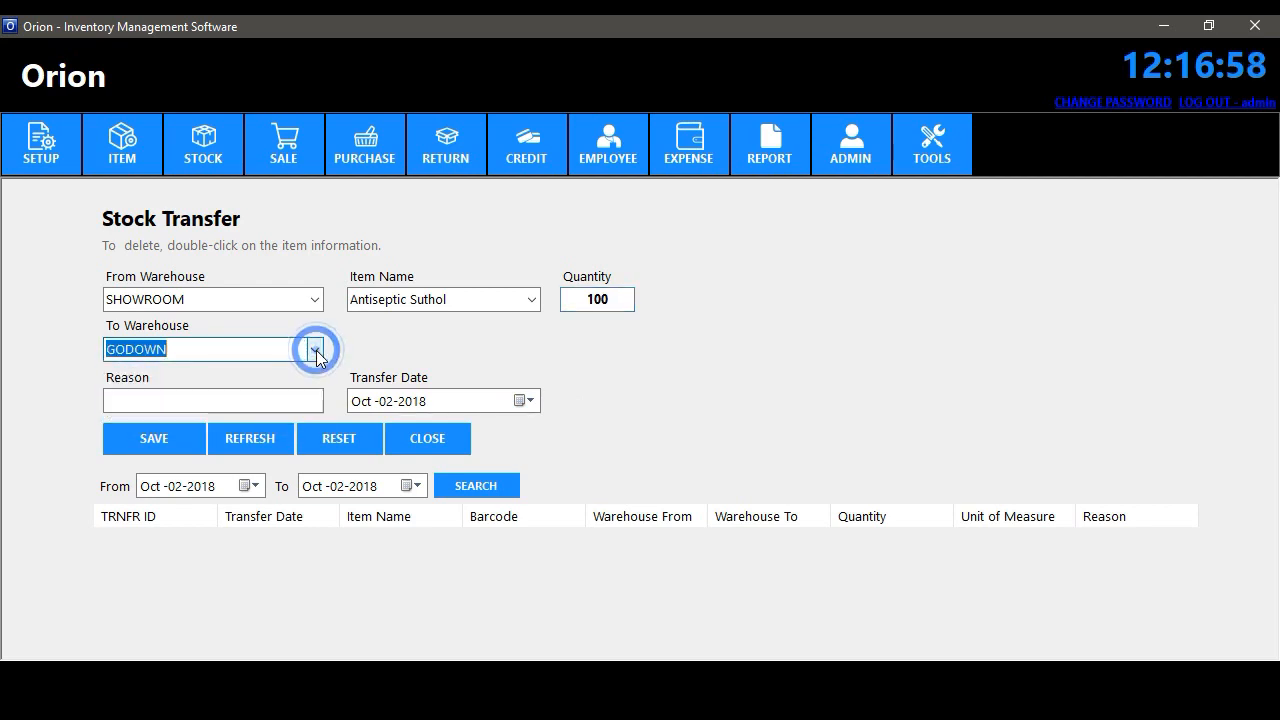
{"action": "left_click", "coordinate": [231, 400]}
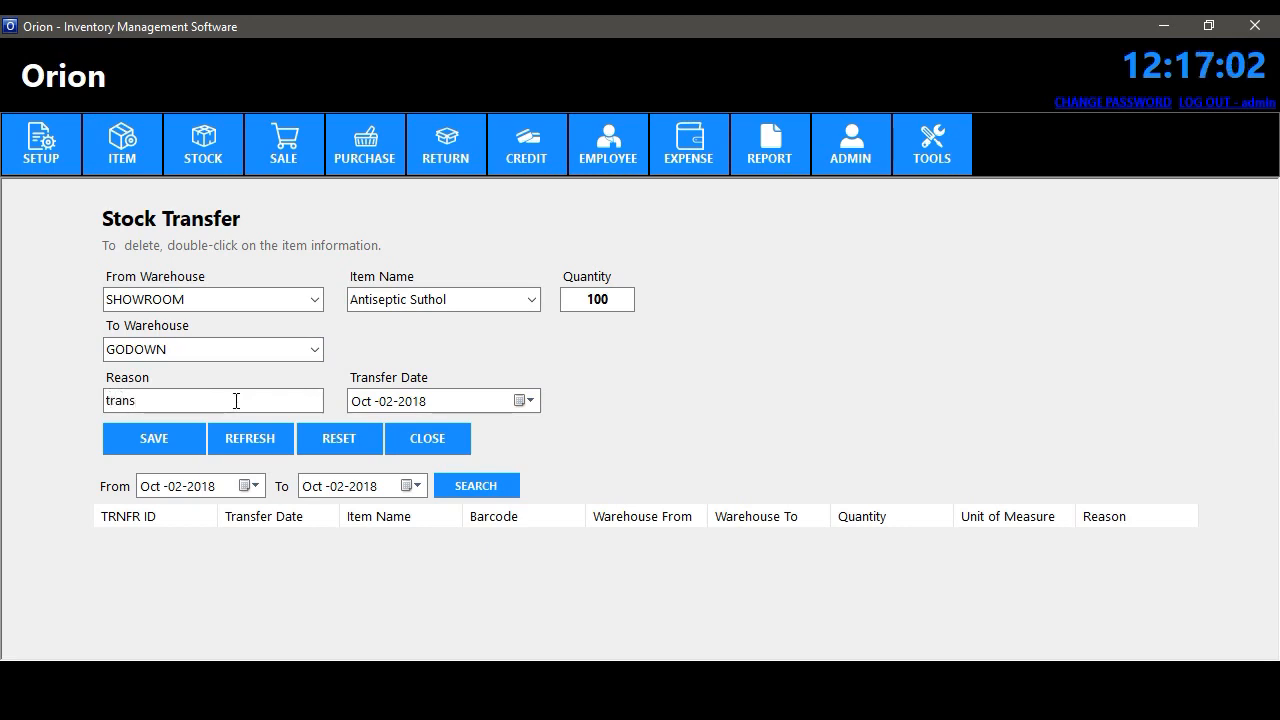
{"action": "left_click", "coordinate": [163, 446]}
{"action": "left_click", "coordinate": [784, 406]}
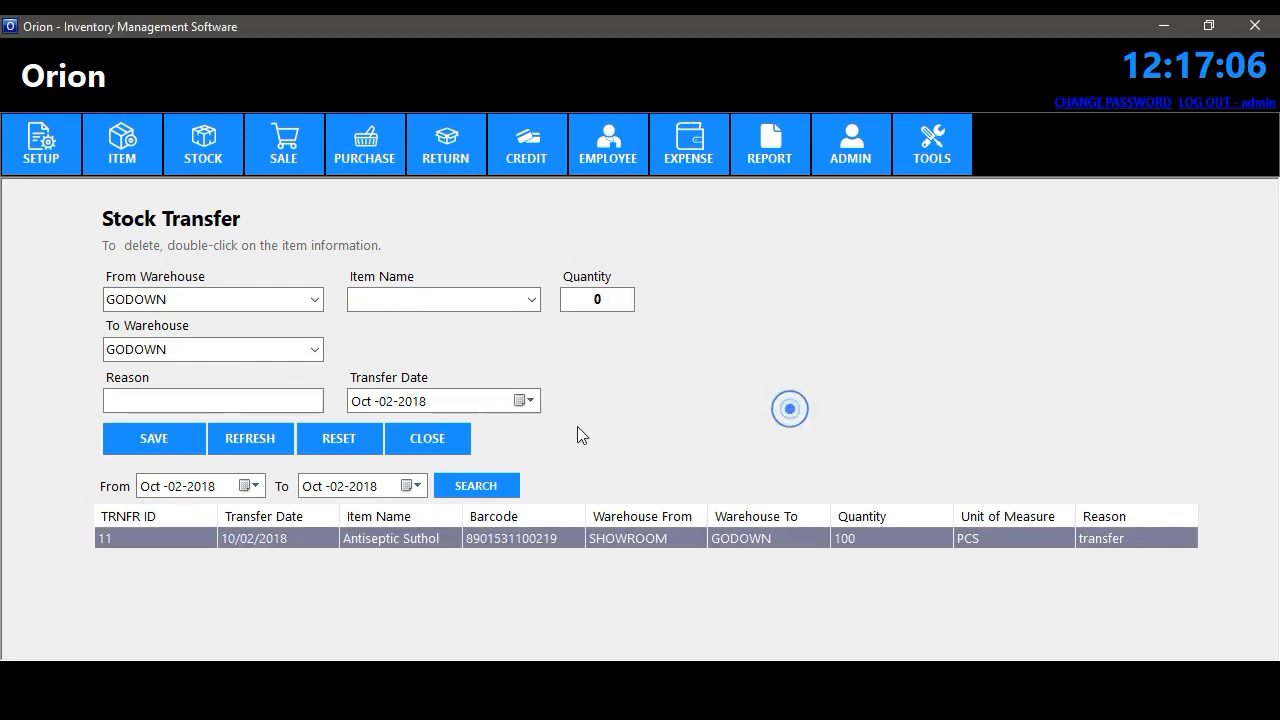
{"action": "left_click", "coordinate": [427, 436]}
{"action": "left_click", "coordinate": [202, 157]}
{"action": "left_click", "coordinate": [222, 190]}
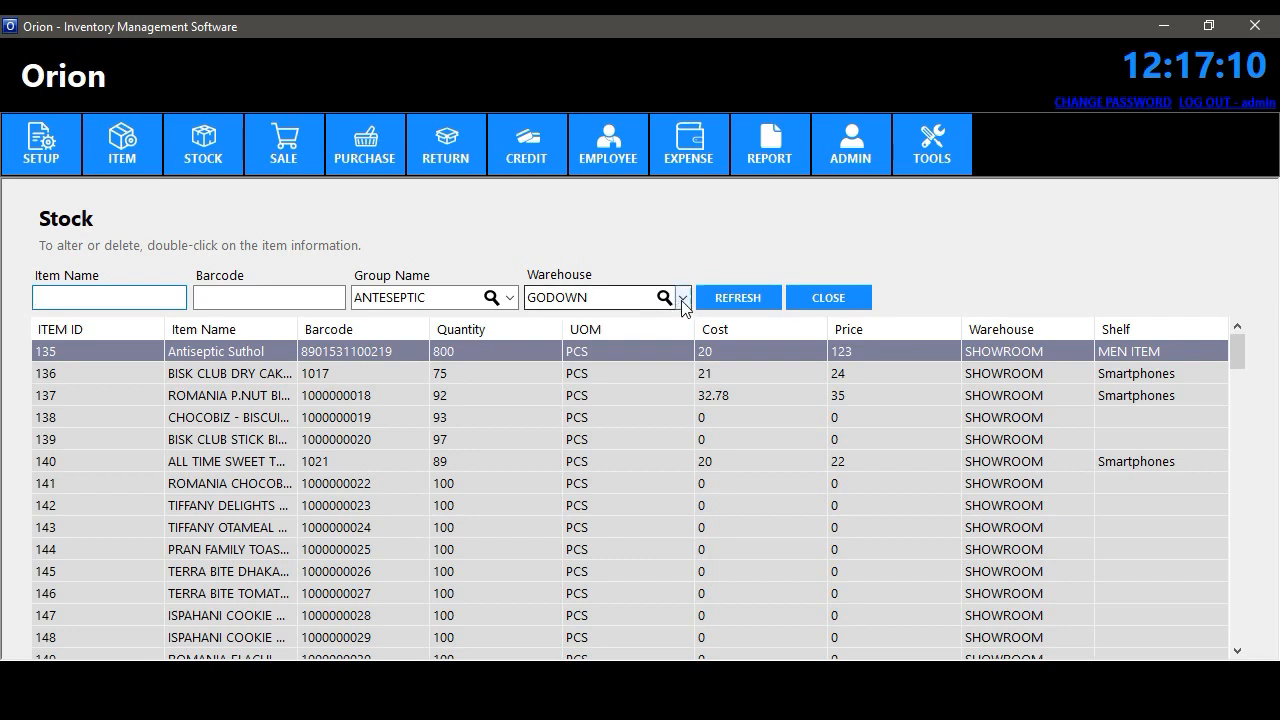
- Filter the stock list to the SHOWROOM warehouse
{"action": "left_click", "coordinate": [683, 298]}
{"action": "left_click", "coordinate": [657, 330]}
{"action": "left_click", "coordinate": [664, 297]}
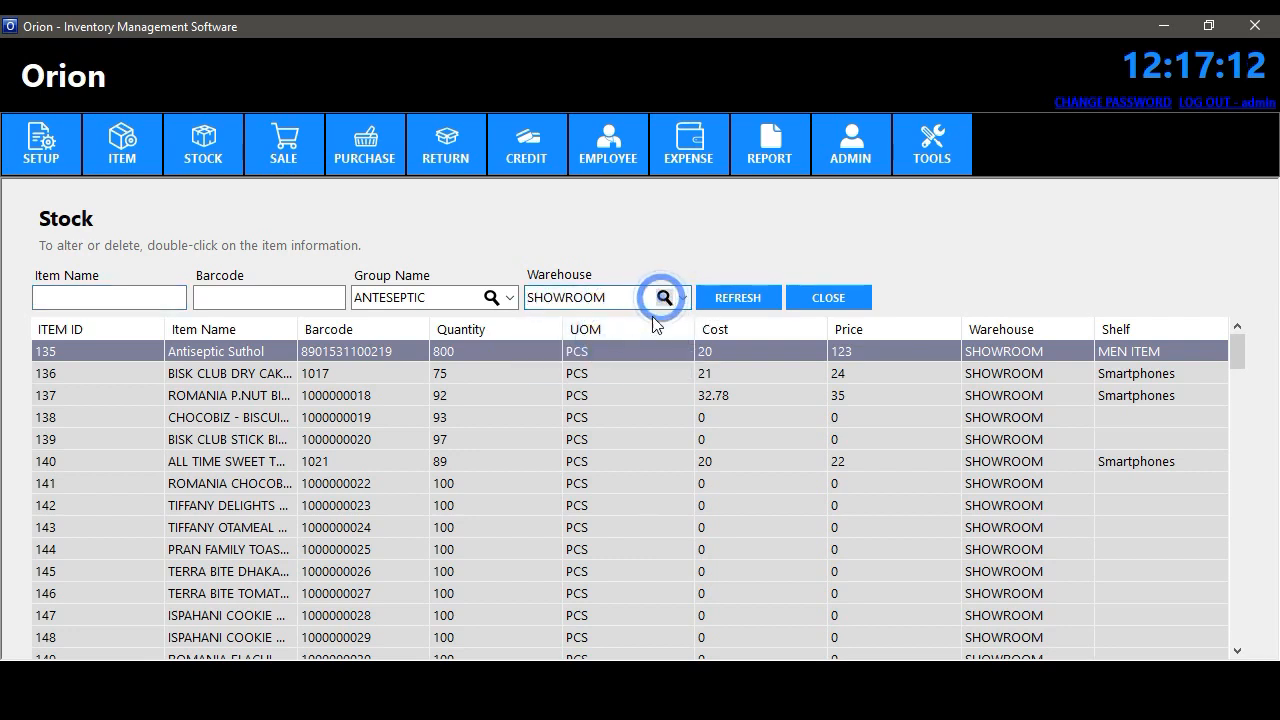
{"action": "left_click", "coordinate": [664, 297]}
- Filter by item name 'an', select the Antiseptic Suthol entry, and close the stock list
{"action": "left_click", "coordinate": [148, 294]}
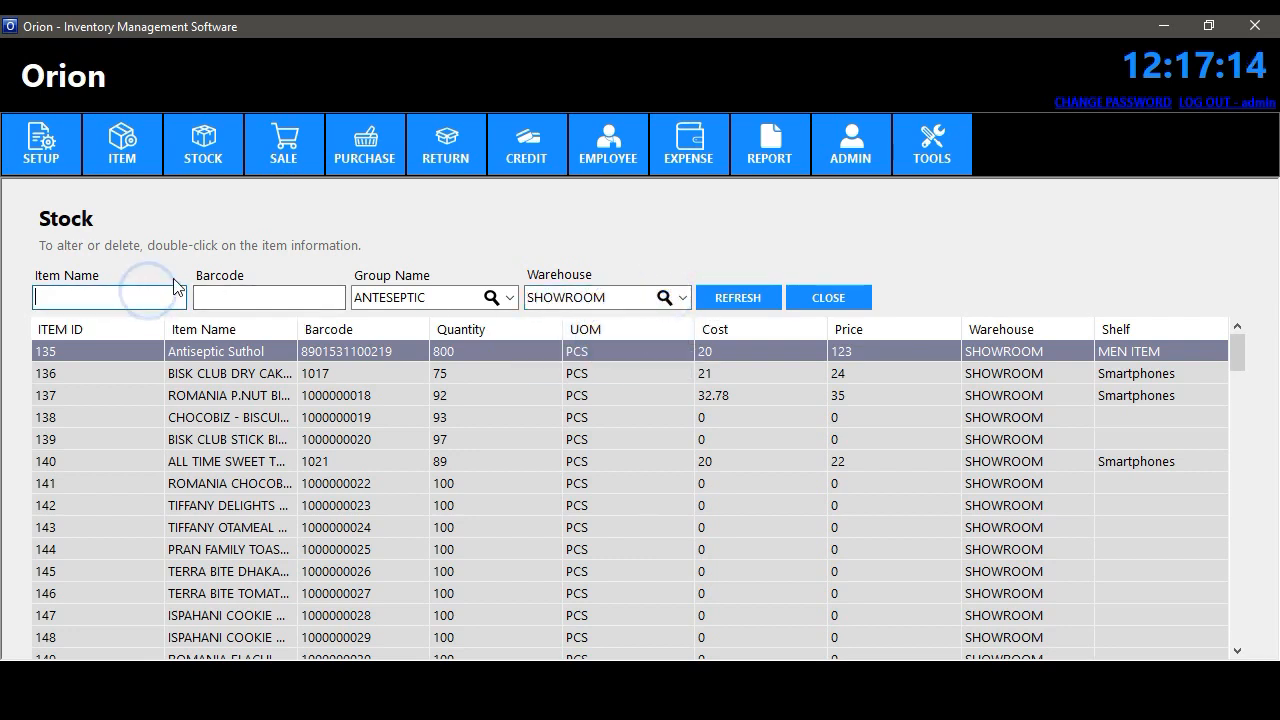
{"action": "type", "text": "shu"}
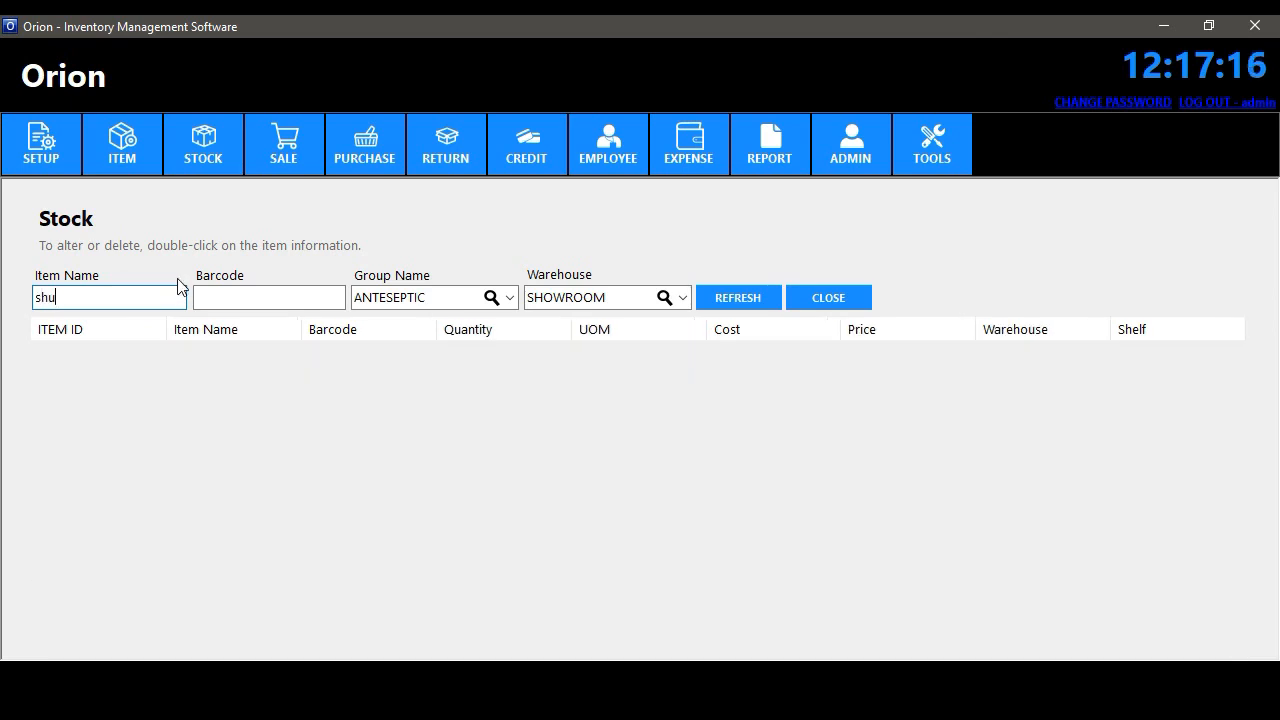
{"action": "key", "text": "BackSpace"}
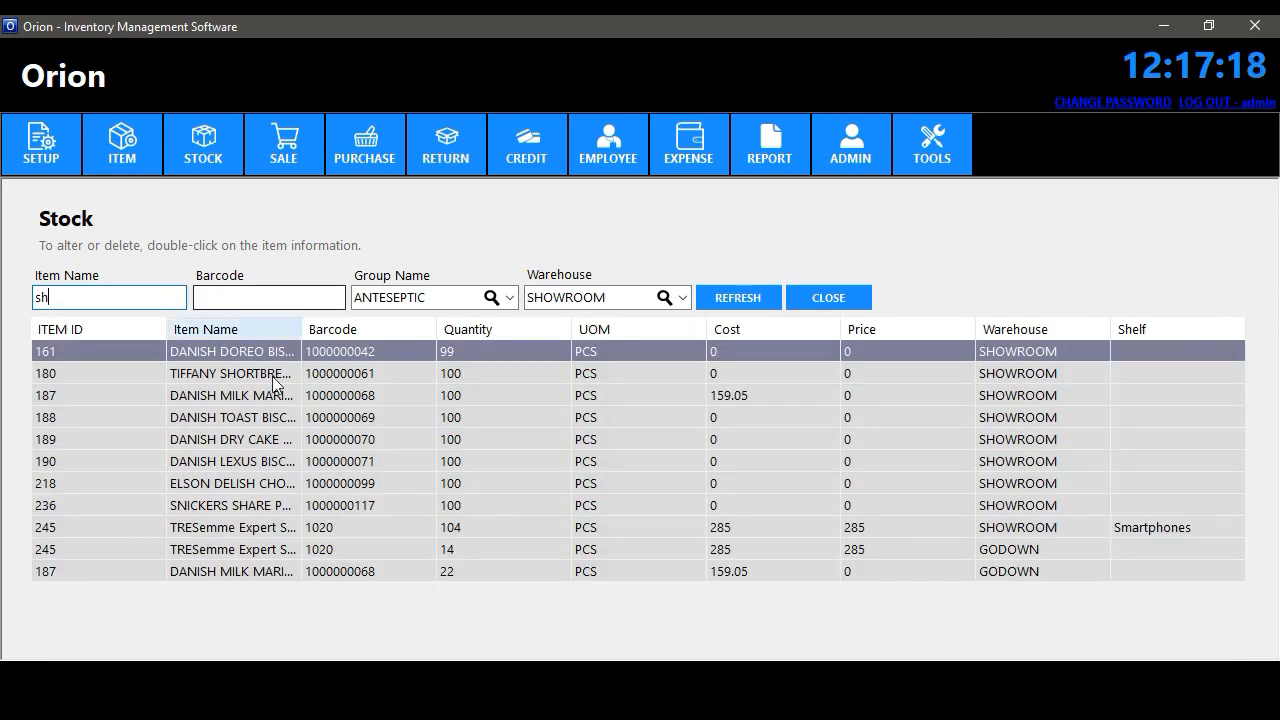
{"action": "key", "text": "BackSpace"}
{"action": "key", "text": "BackSpace"}
{"action": "type", "text": "a"}
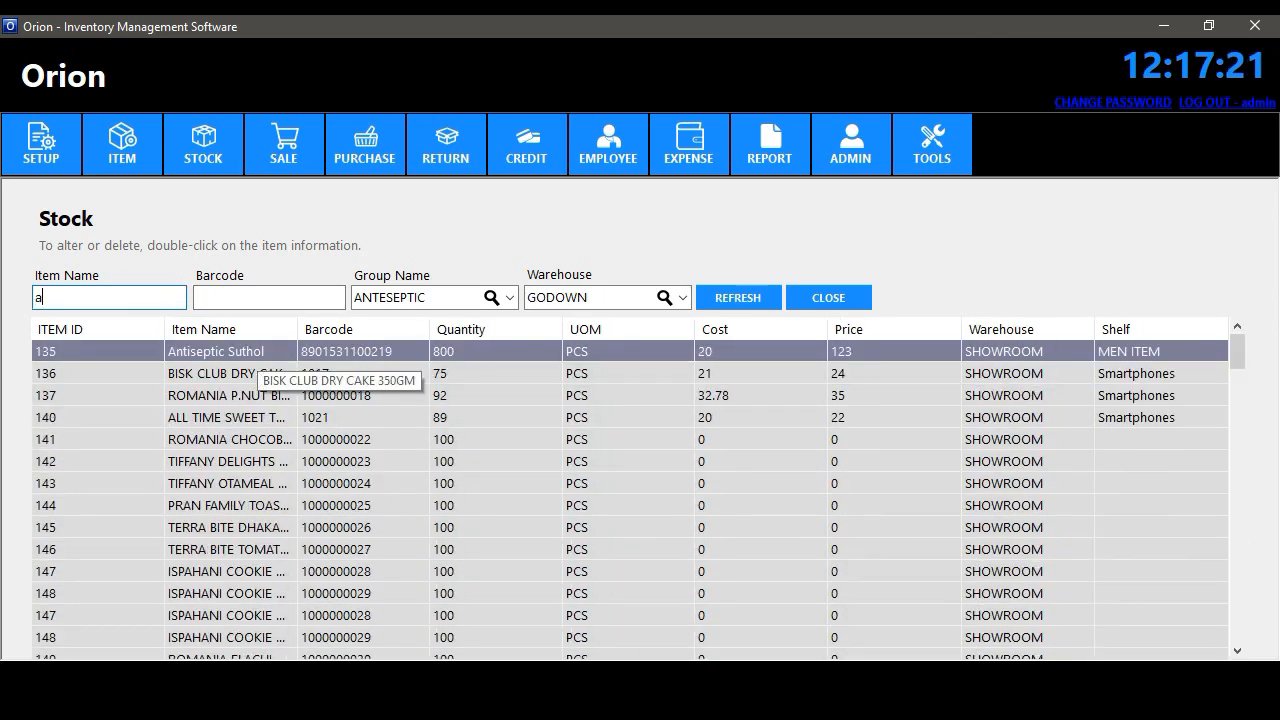
{"action": "type", "text": "n"}
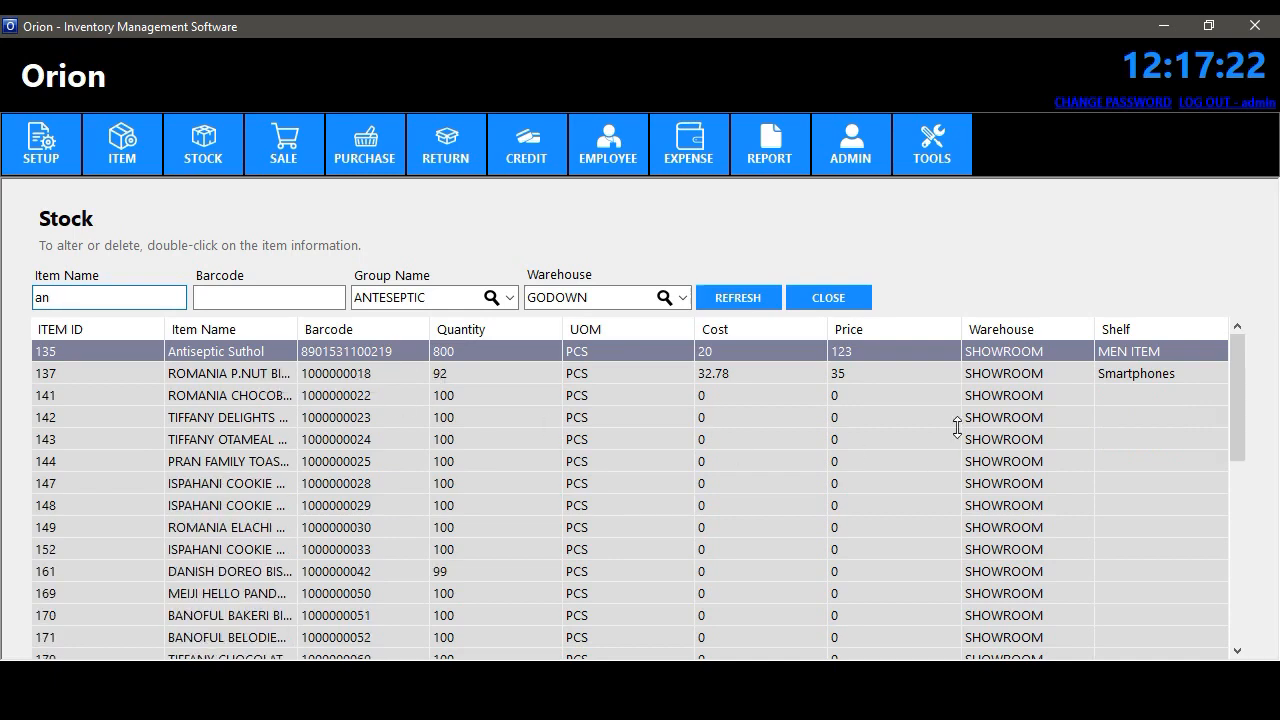
{"action": "left_click_drag", "start_coordinate": [1228, 362], "coordinate": [1236, 600]}
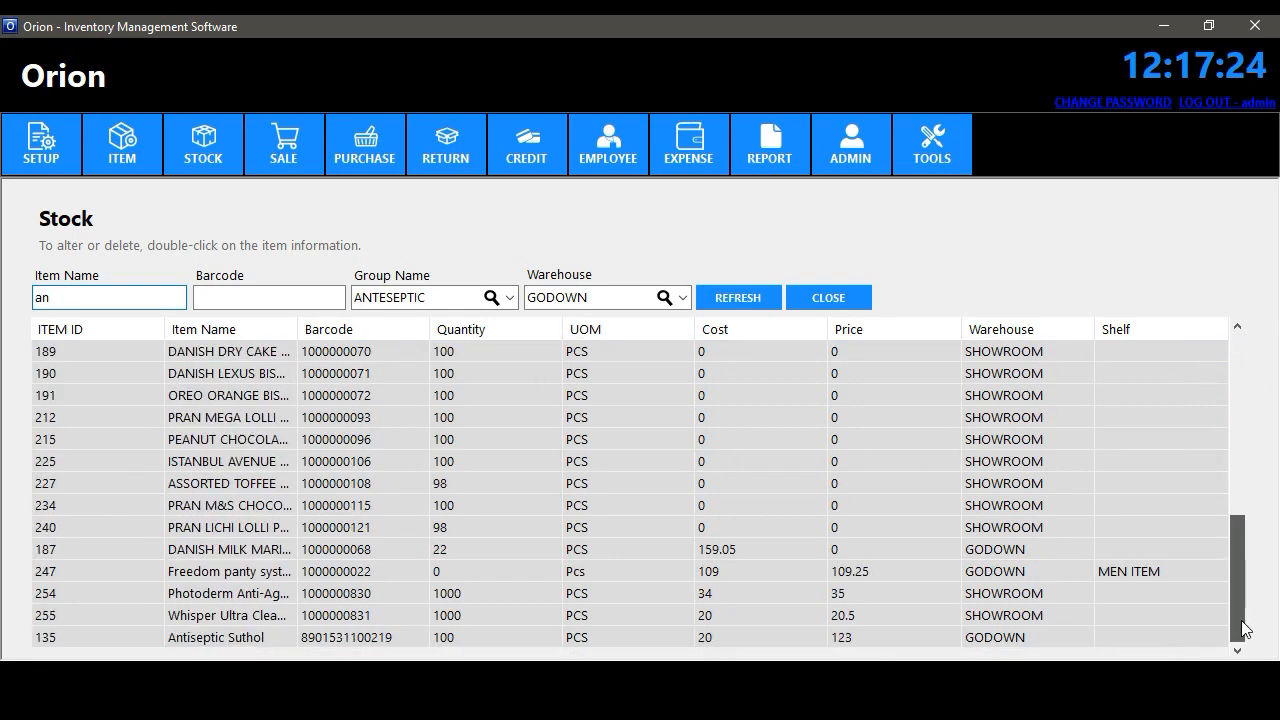
{"action": "left_click", "coordinate": [499, 640]}
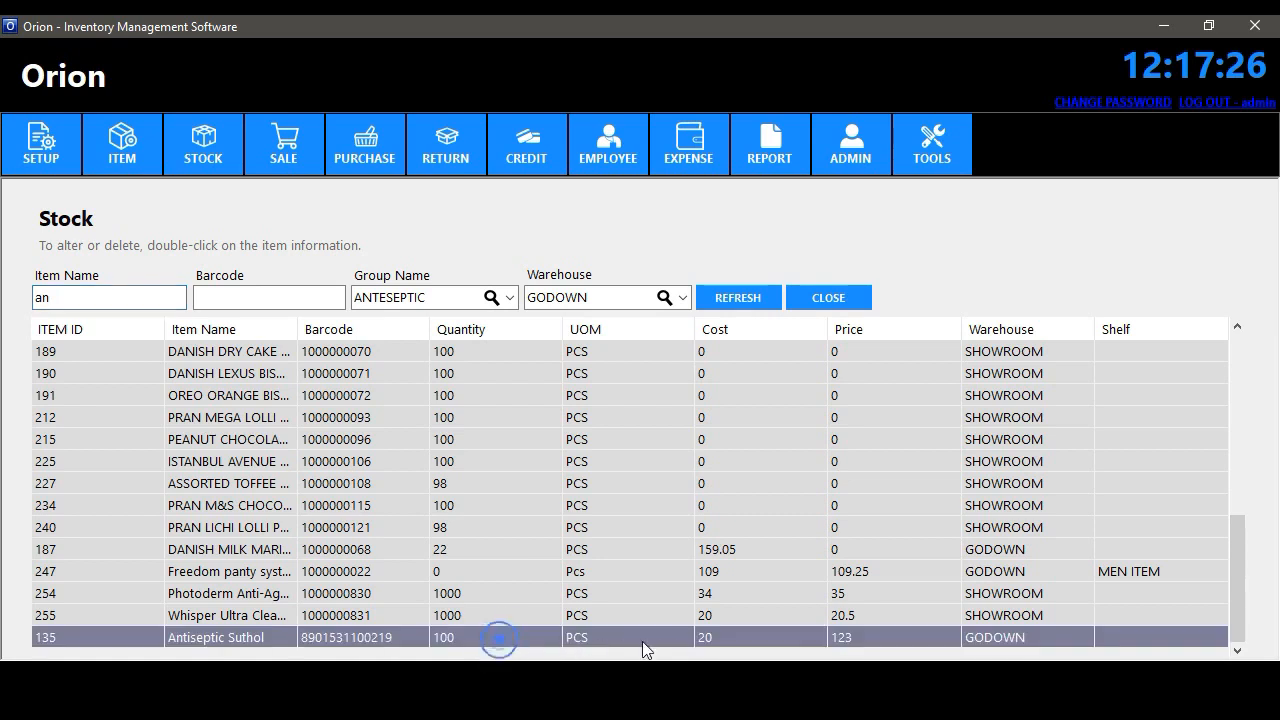
{"action": "left_click", "coordinate": [828, 297]}
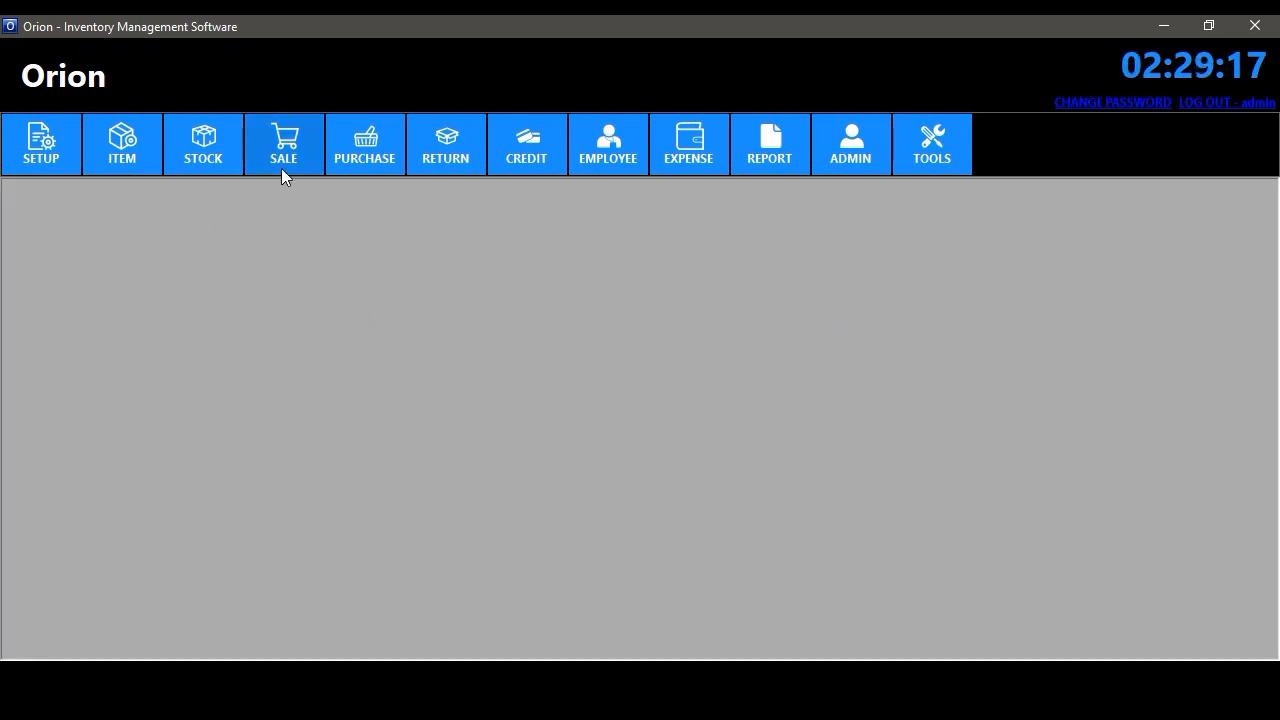
- Start a new sales invoice with 2 of ALL TIME COOKIES BISCUIT 200GM
{"action": "left_click", "coordinate": [282, 168]}
{"action": "left_click", "coordinate": [300, 194]}
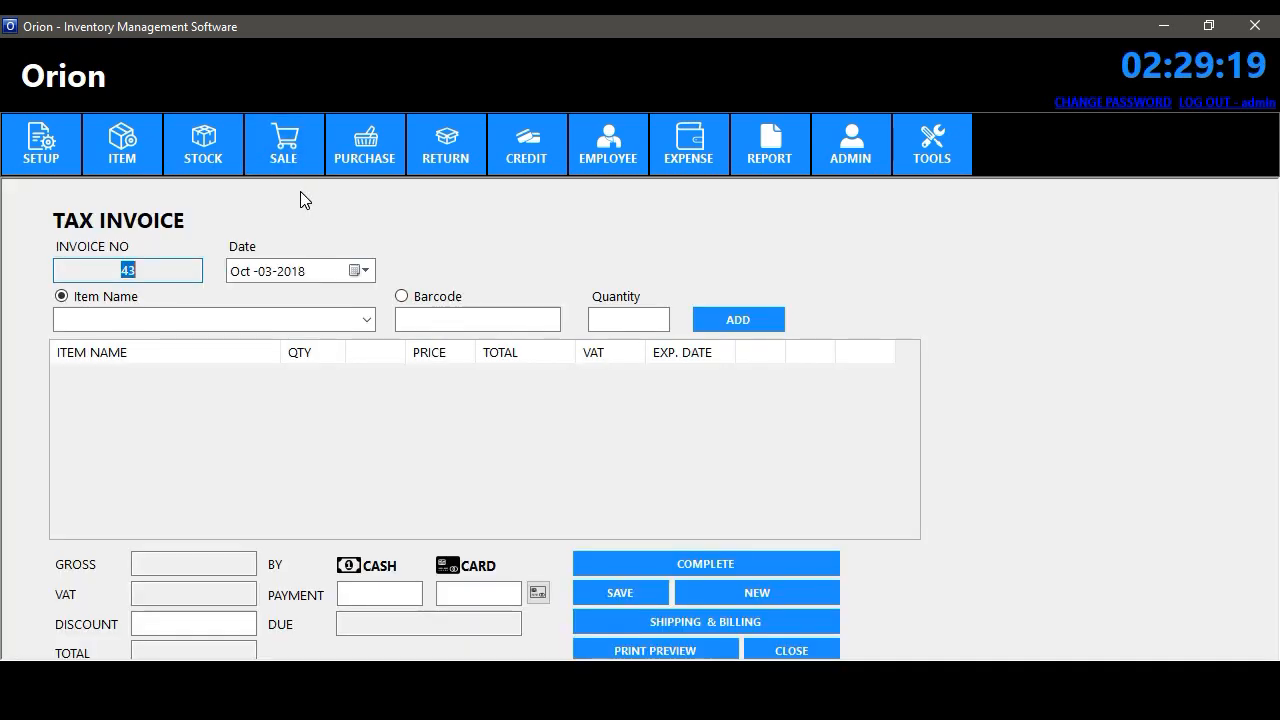
{"action": "left_click", "coordinate": [366, 320]}
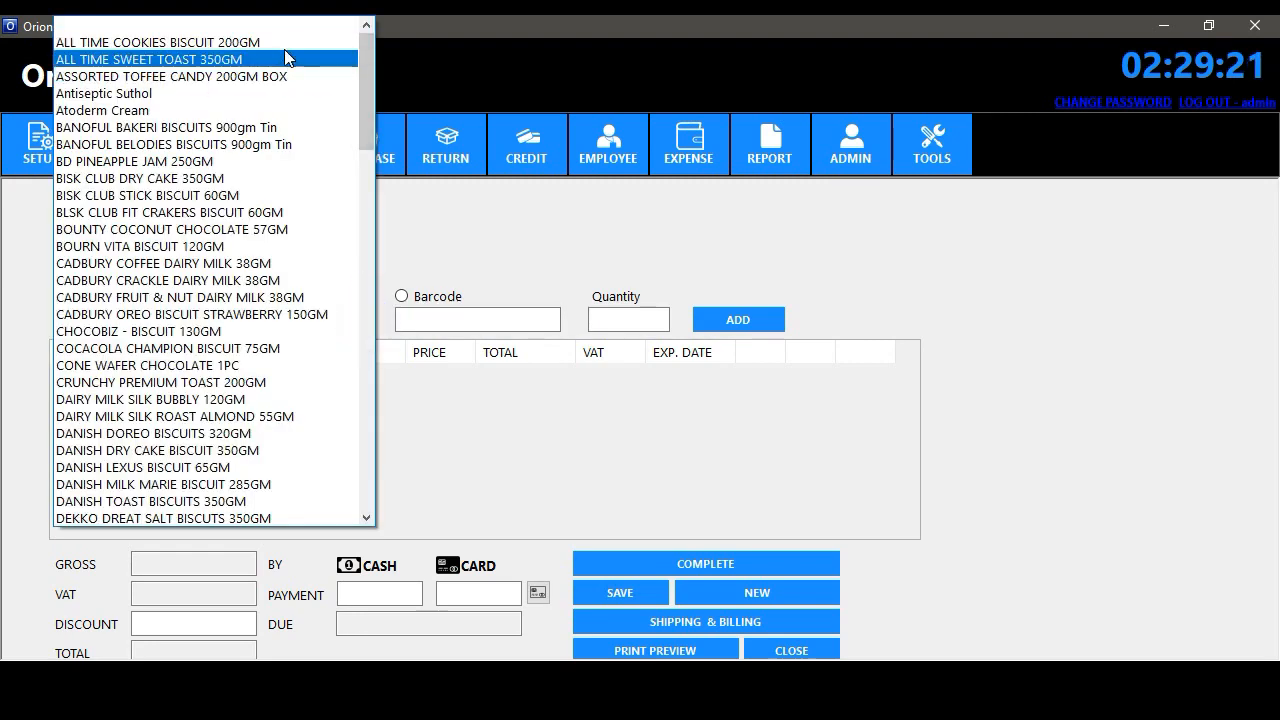
{"action": "left_click", "coordinate": [284, 42]}
{"action": "left_click", "coordinate": [626, 319]}
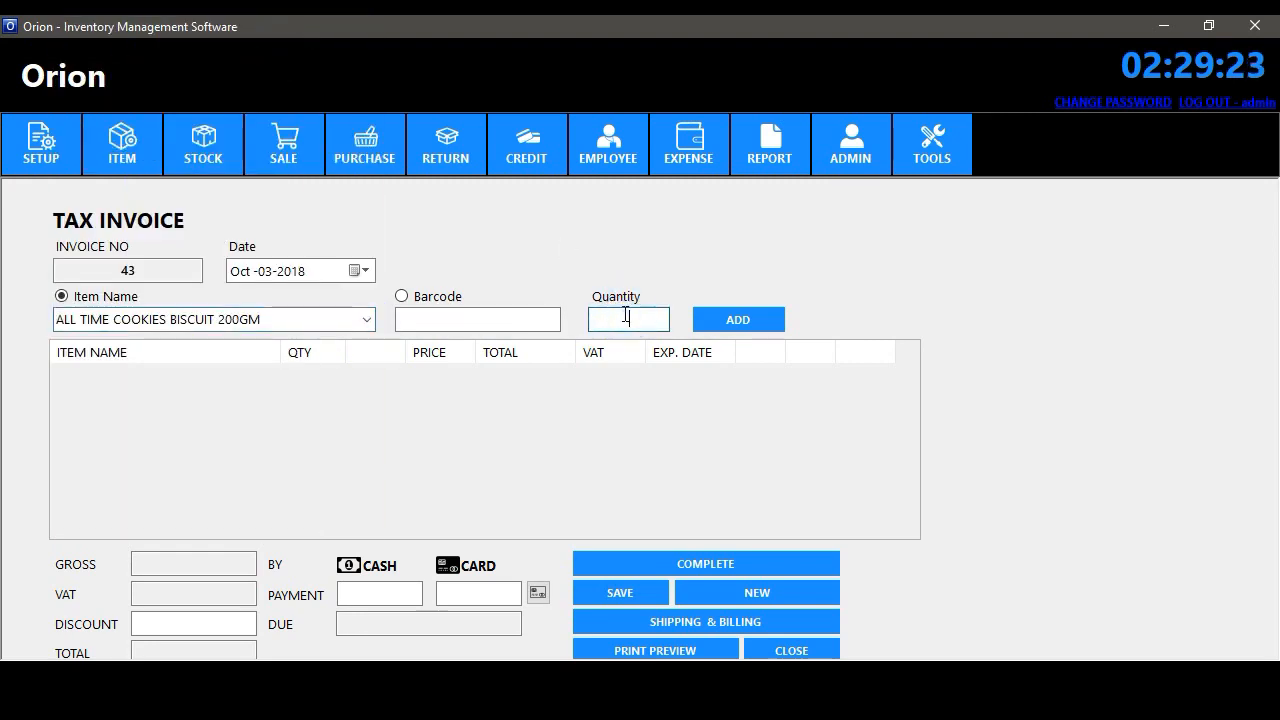
{"action": "type", "text": "2"}
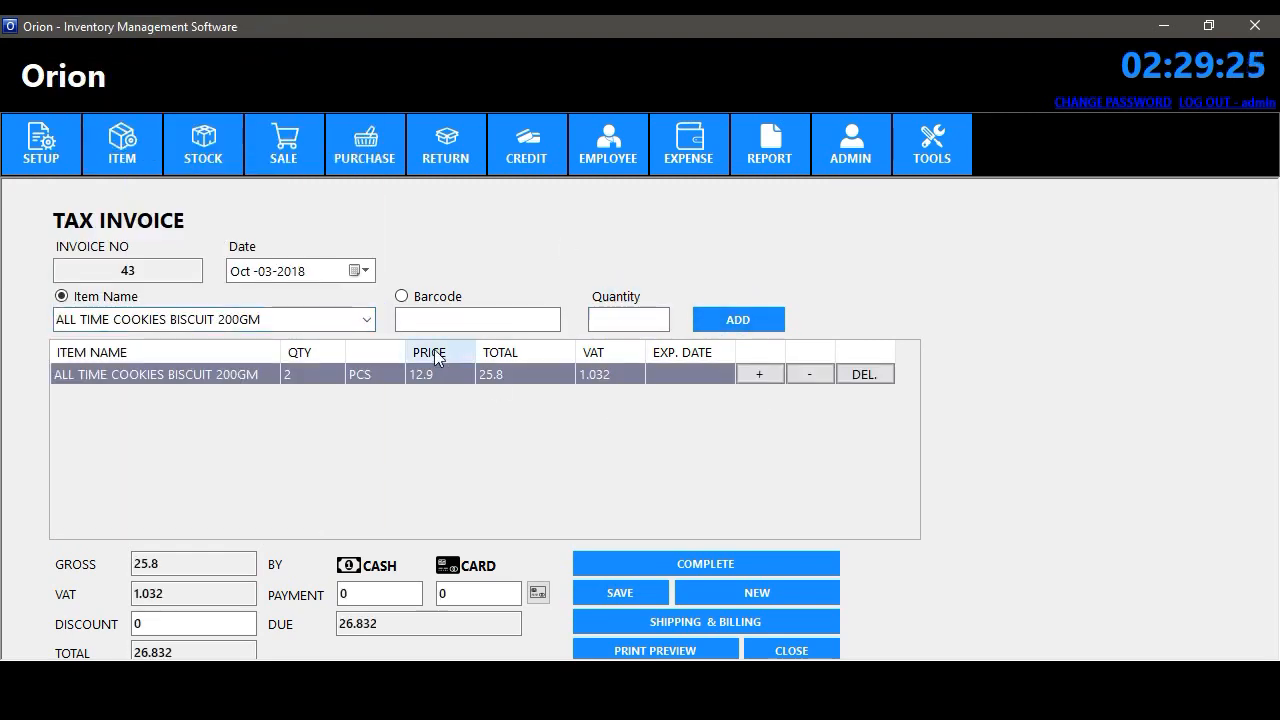
- Add 2 Antiseptic Suthol, then BISK CLUB DRY CAKE 350GM via barcode 1
{"action": "left_click", "coordinate": [347, 318]}
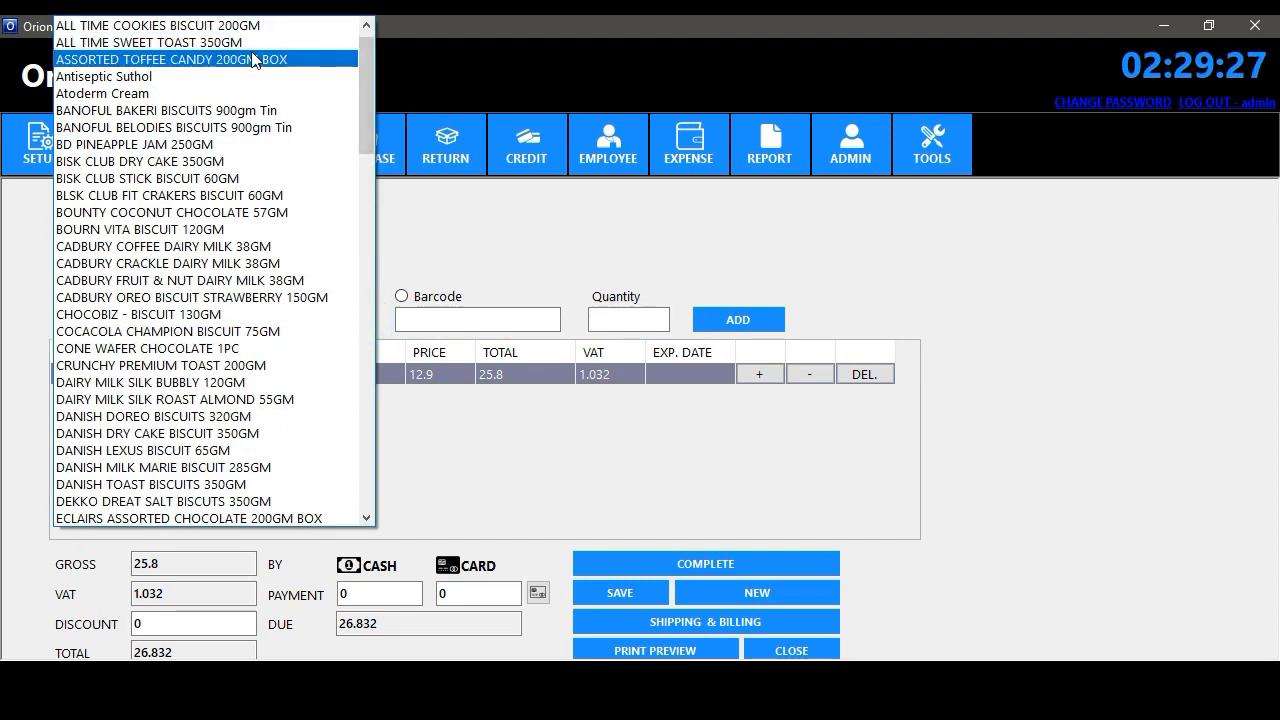
{"action": "left_click", "coordinate": [237, 76]}
{"action": "left_click", "coordinate": [640, 320]}
{"action": "type", "text": "2"}
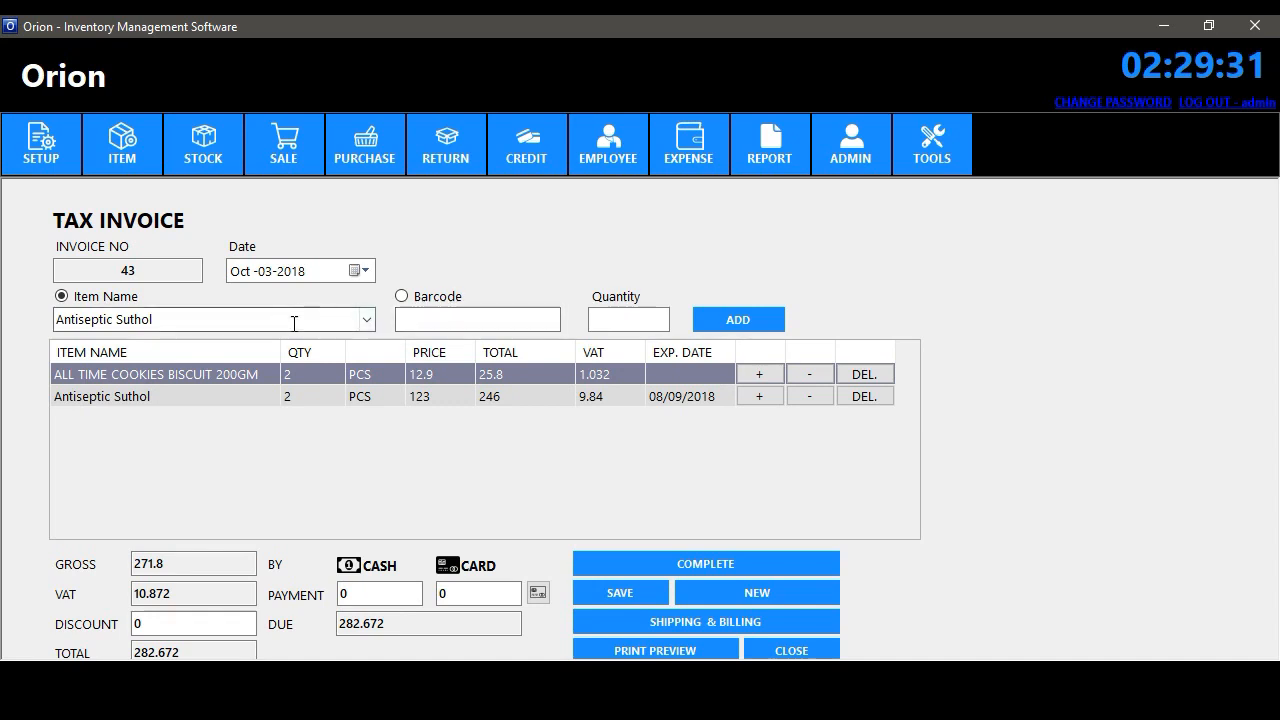
{"action": "left_click", "coordinate": [446, 297]}
{"action": "type", "text": "1017"}
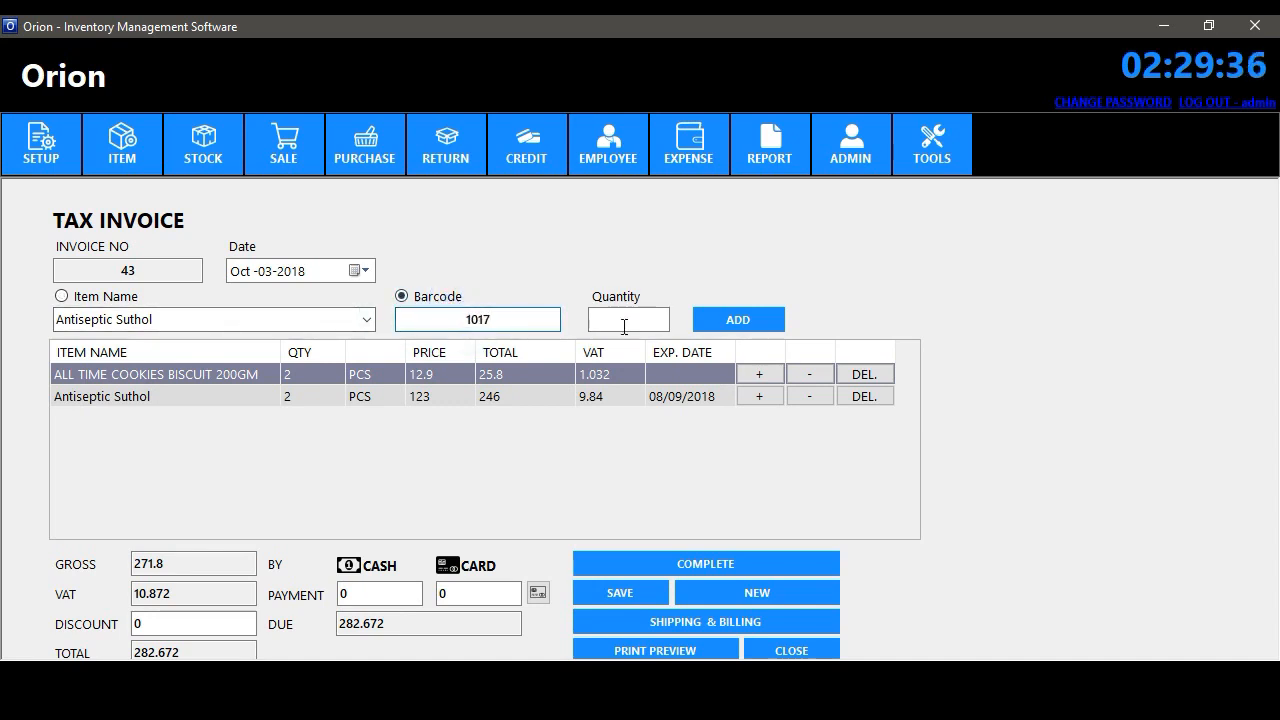
{"action": "left_click", "coordinate": [624, 327]}
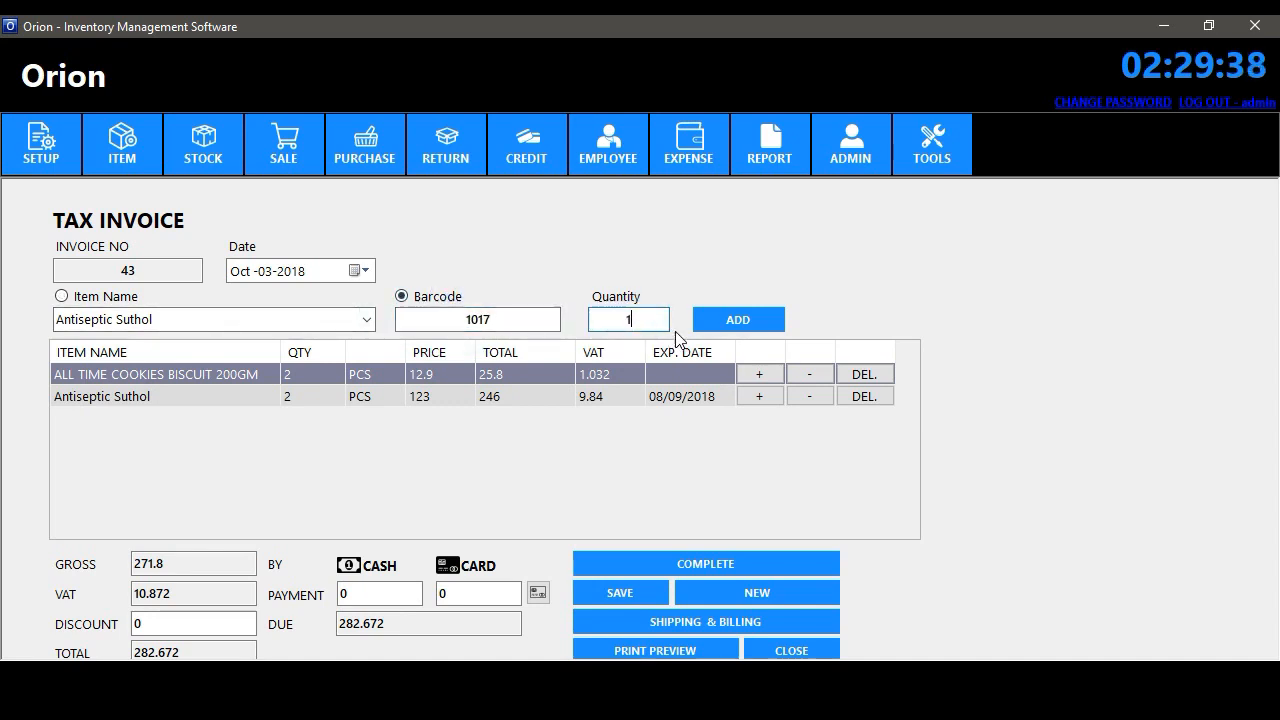
{"action": "left_click", "coordinate": [722, 318]}
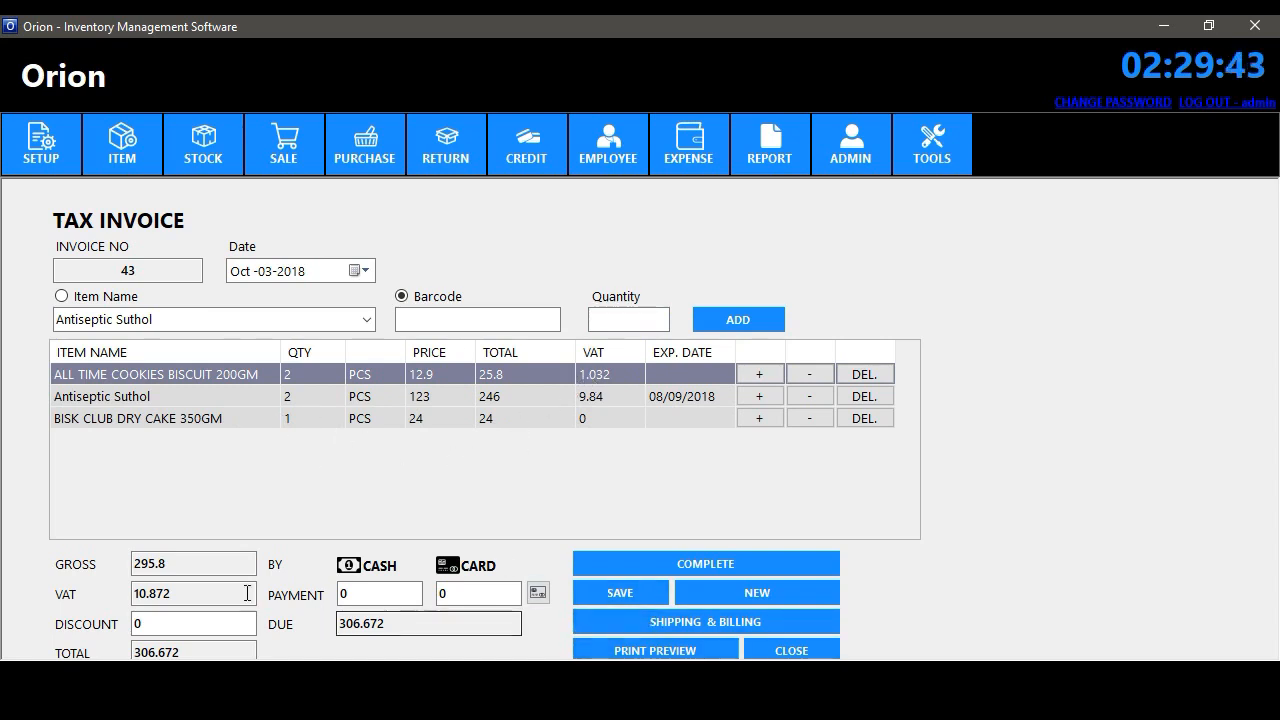
- Enter the 10.872 discount, 95.8 cash and 200 card payment
{"action": "left_click", "coordinate": [170, 622]}
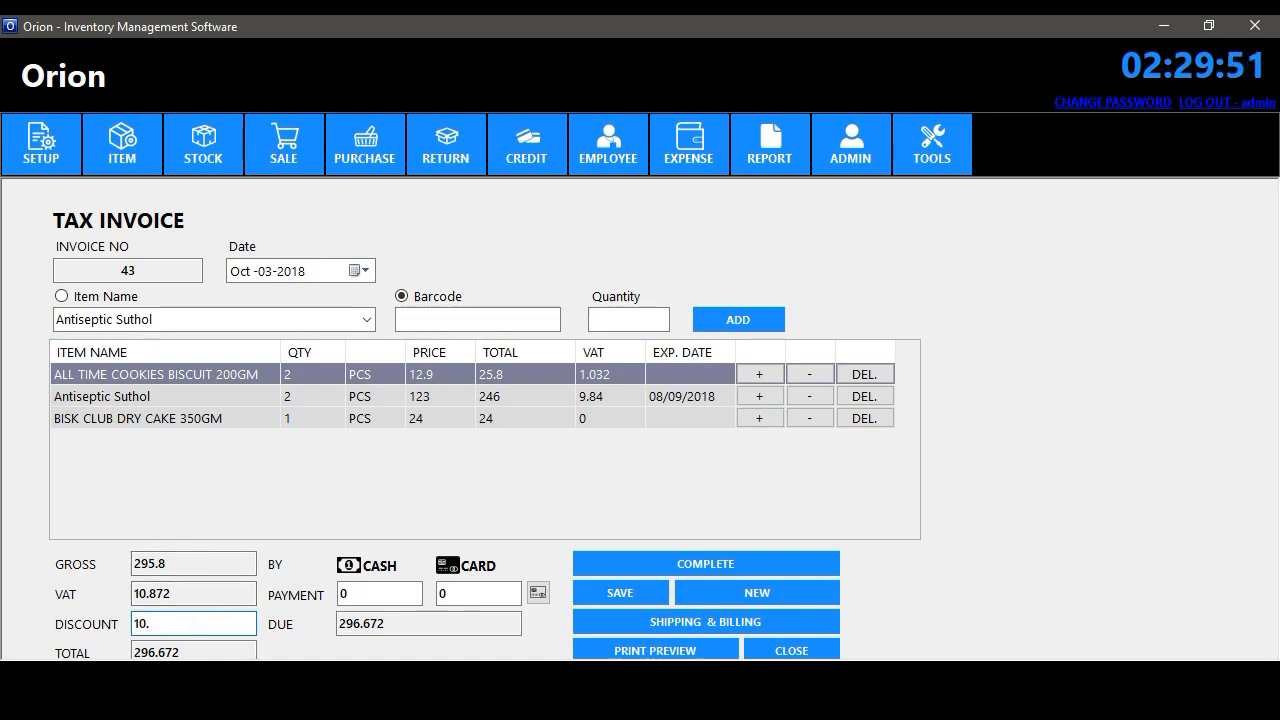
{"action": "left_click", "coordinate": [376, 594]}
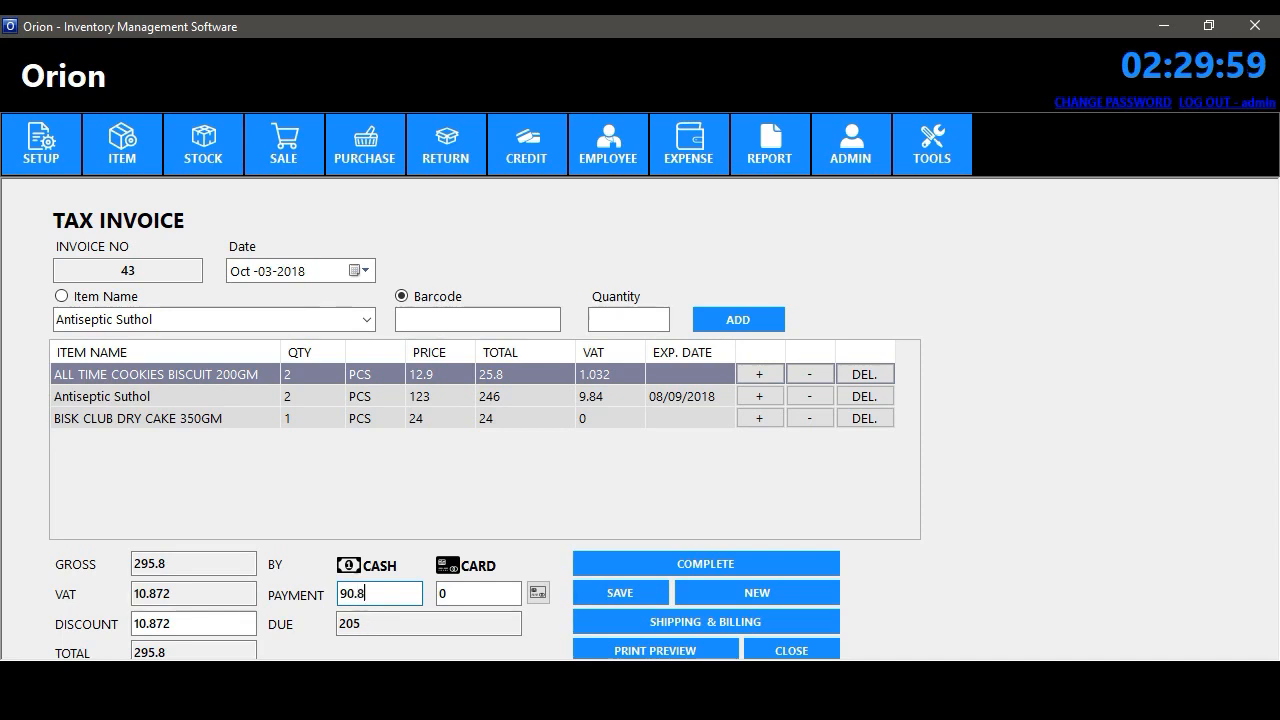
{"action": "key", "text": "Tab"}
{"action": "left_click_drag", "start_coordinate": [354, 594], "coordinate": [346, 595]}
{"action": "type", "text": "5"}
{"action": "key", "text": "Tab"}
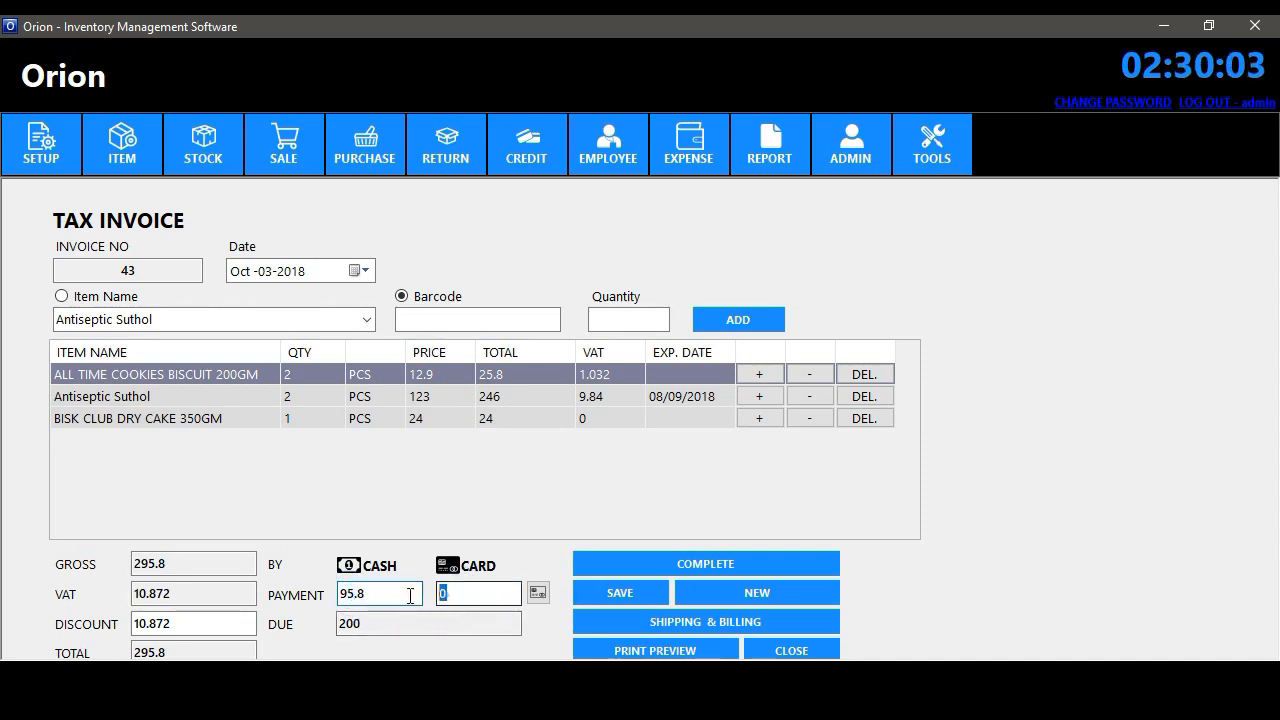
{"action": "type", "text": "200"}
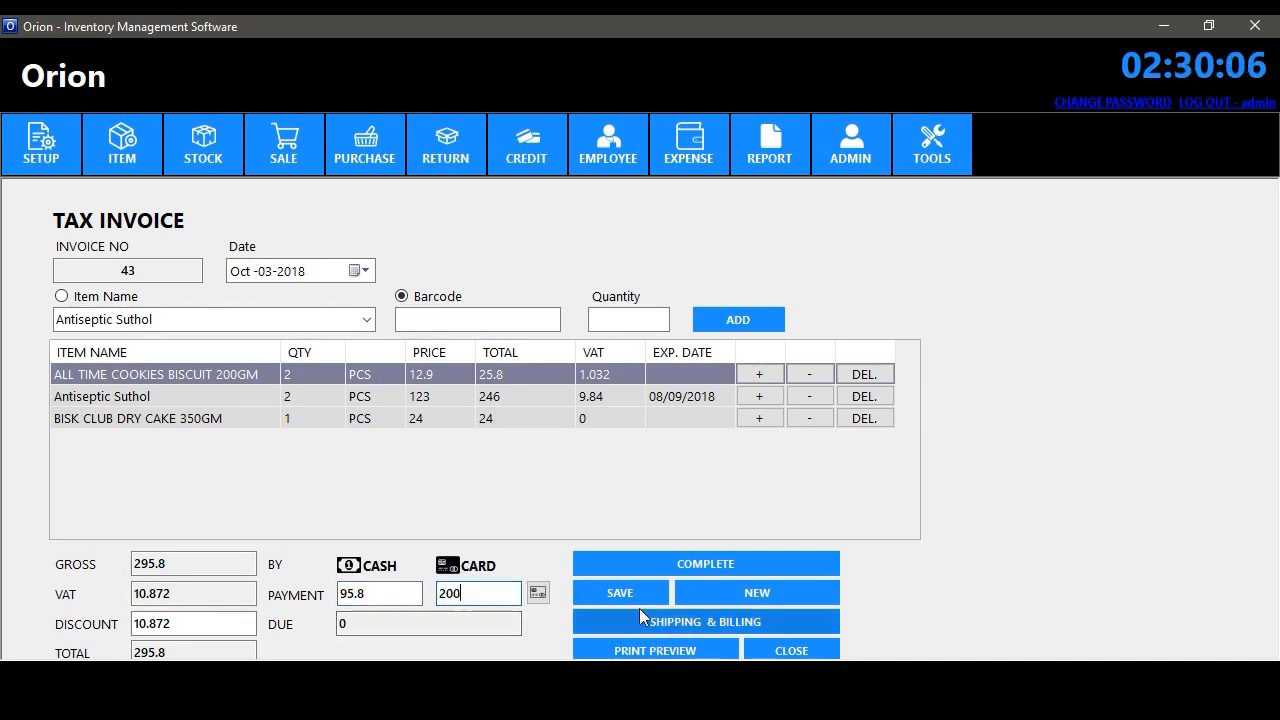
- Choose the billing customer in Shipping & Billing and save the details
{"action": "left_click", "coordinate": [661, 618]}
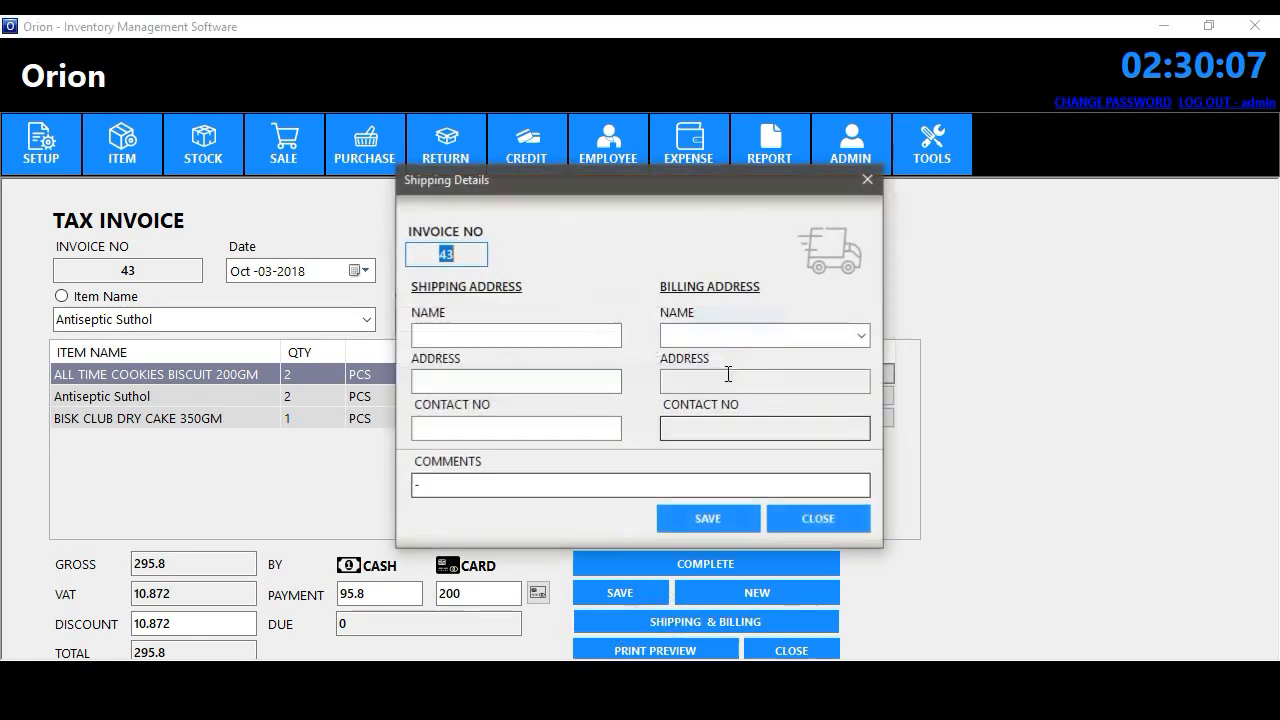
{"action": "left_click", "coordinate": [863, 342]}
{"action": "left_click", "coordinate": [845, 361]}
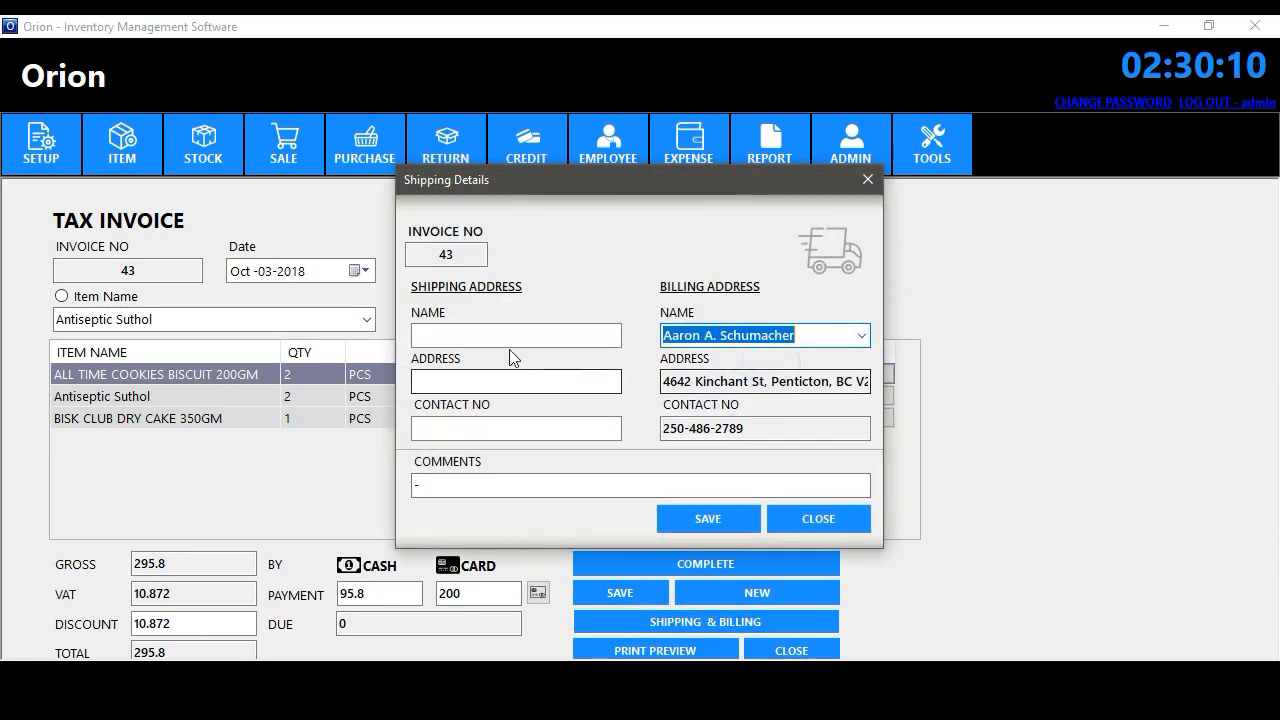
{"action": "left_click", "coordinate": [489, 334]}
{"action": "left_click", "coordinate": [471, 378]}
{"action": "left_click", "coordinate": [477, 424]}
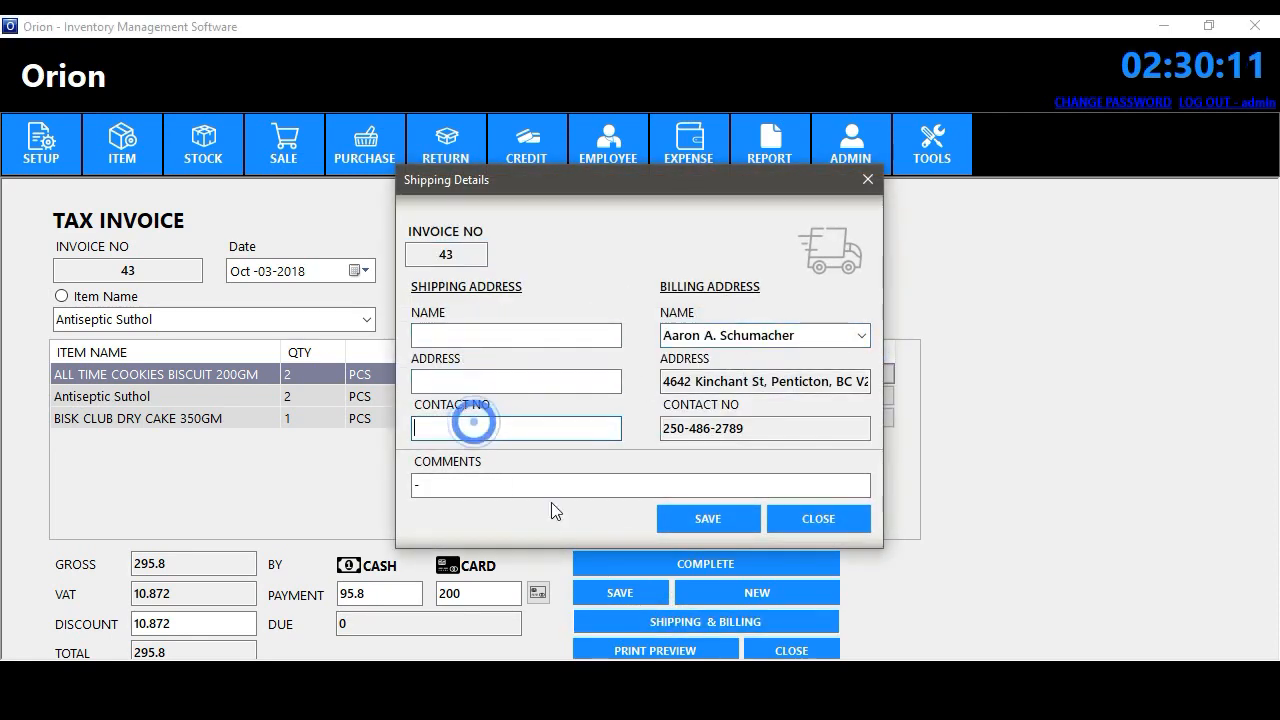
{"action": "left_click", "coordinate": [706, 520]}
{"action": "left_click", "coordinate": [785, 405]}
{"action": "left_click", "coordinate": [820, 518]}
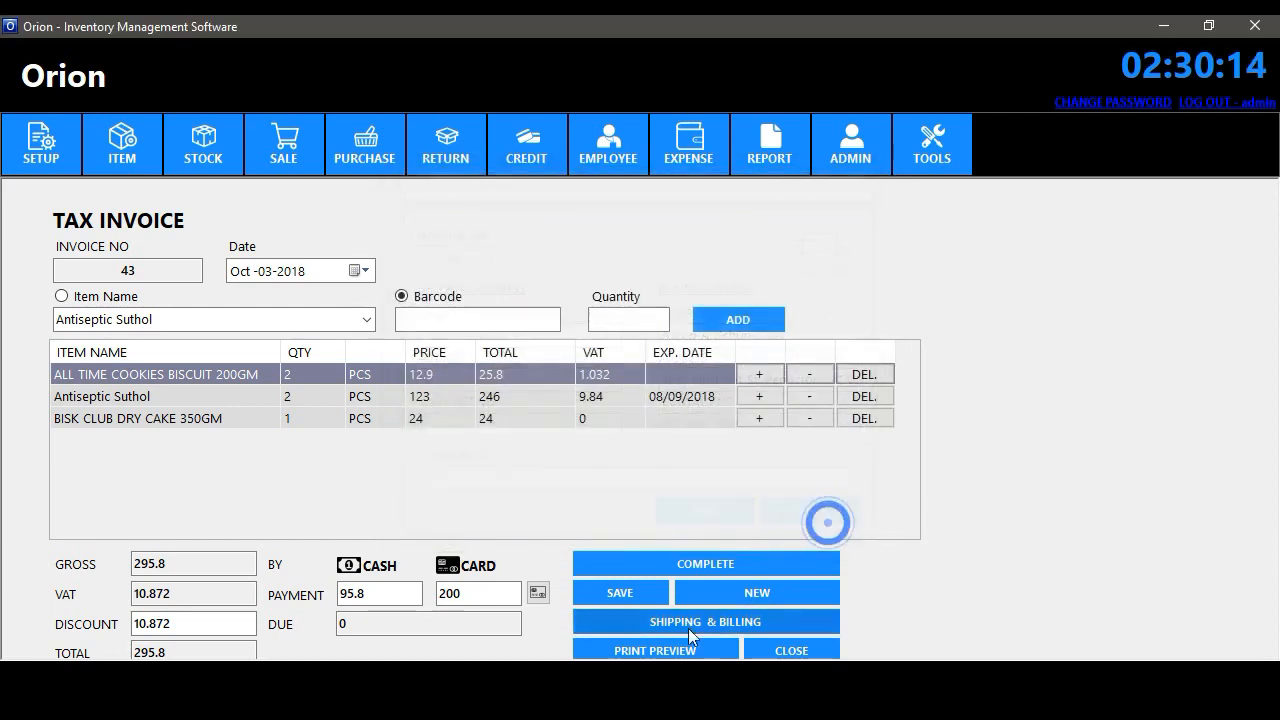
- Preview invoice 43 at 295.80, then complete it and close the sales form
{"action": "left_click", "coordinate": [680, 648]}
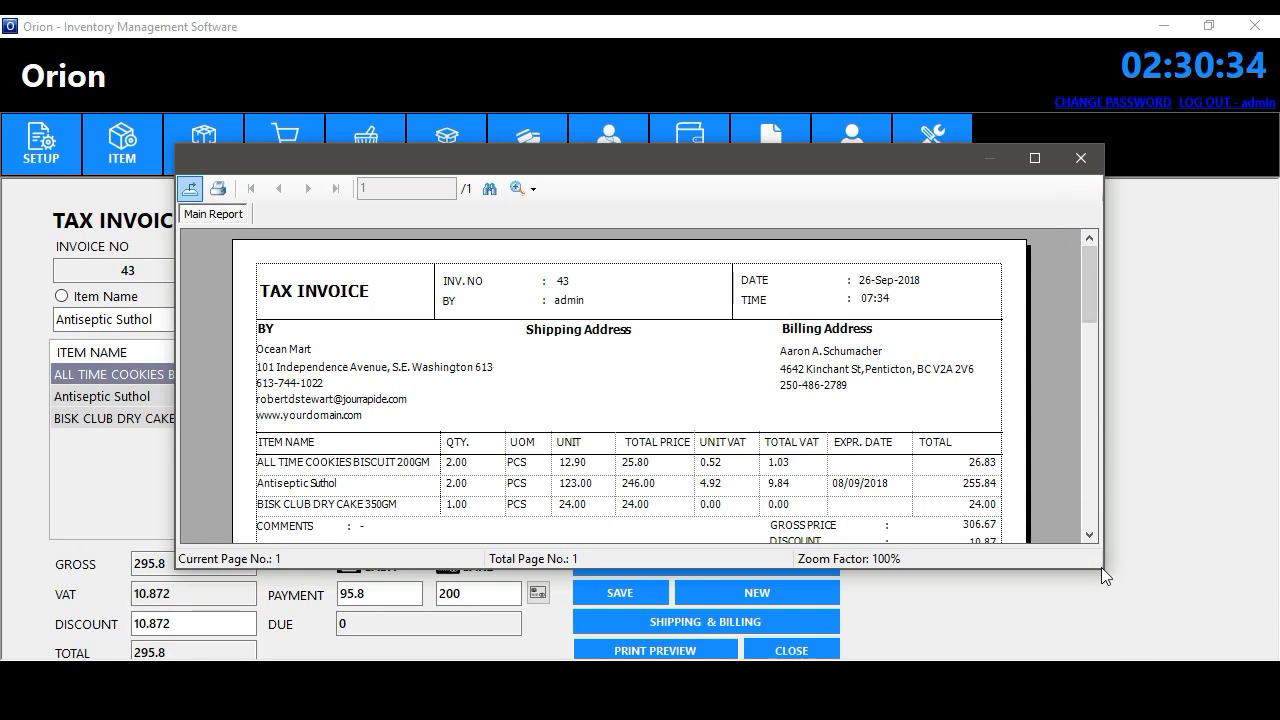
{"action": "left_click_drag", "start_coordinate": [1101, 567], "coordinate": [1133, 632]}
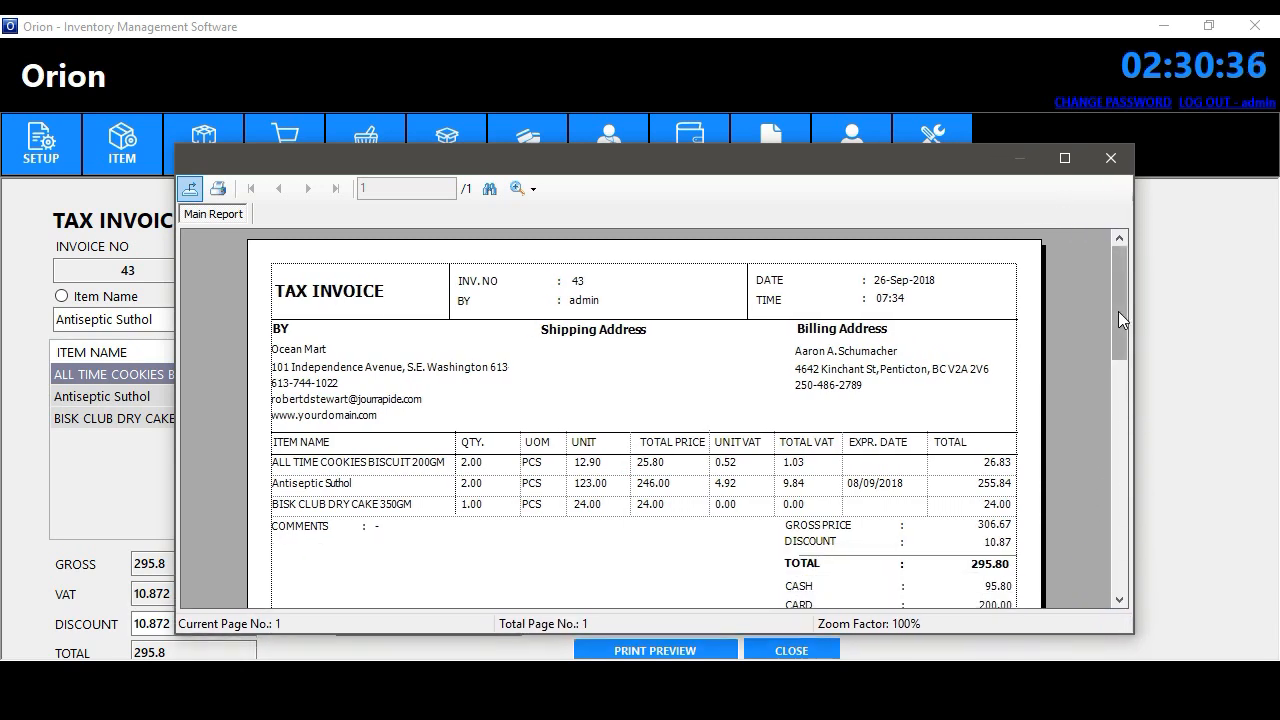
{"action": "mouse_move", "coordinate": [1119, 314]}
{"action": "left_mouse_down"}
{"action": "mouse_move", "coordinate": [1125, 394]}
{"action": "mouse_move", "coordinate": [1119, 305]}
{"action": "left_mouse_up"}
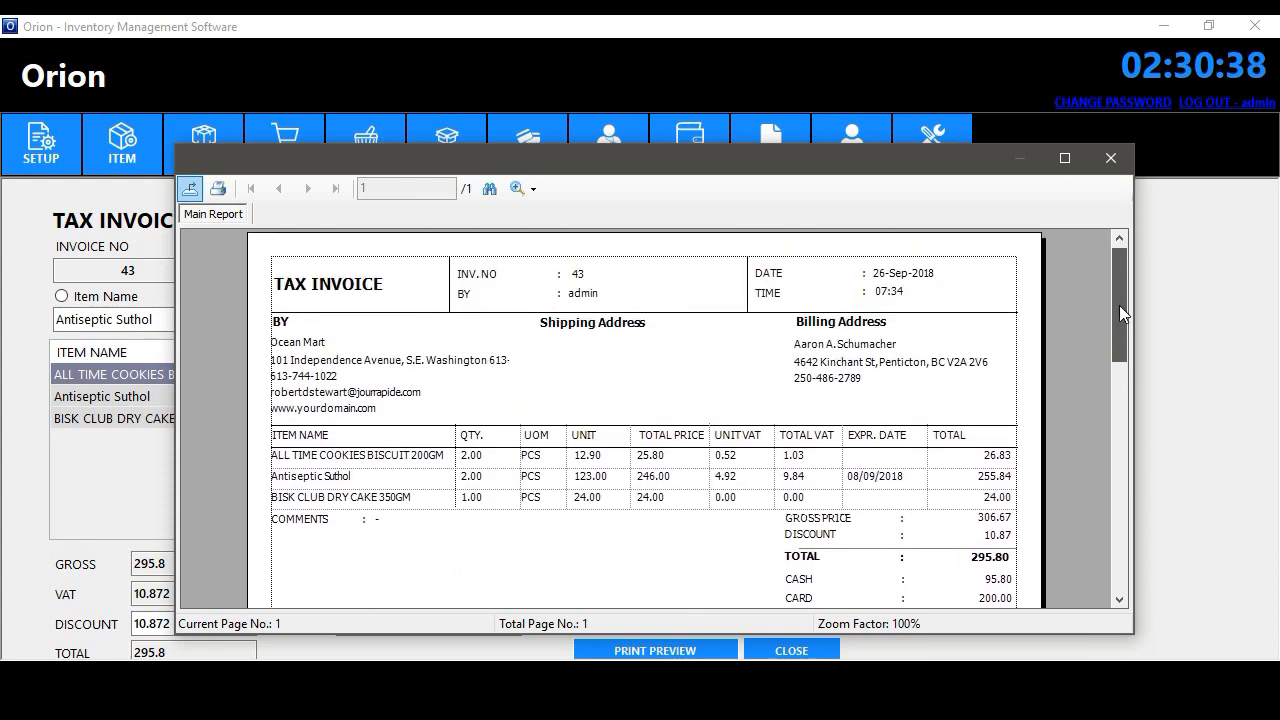
{"action": "left_click", "coordinate": [1112, 162]}
{"action": "left_click", "coordinate": [718, 561]}
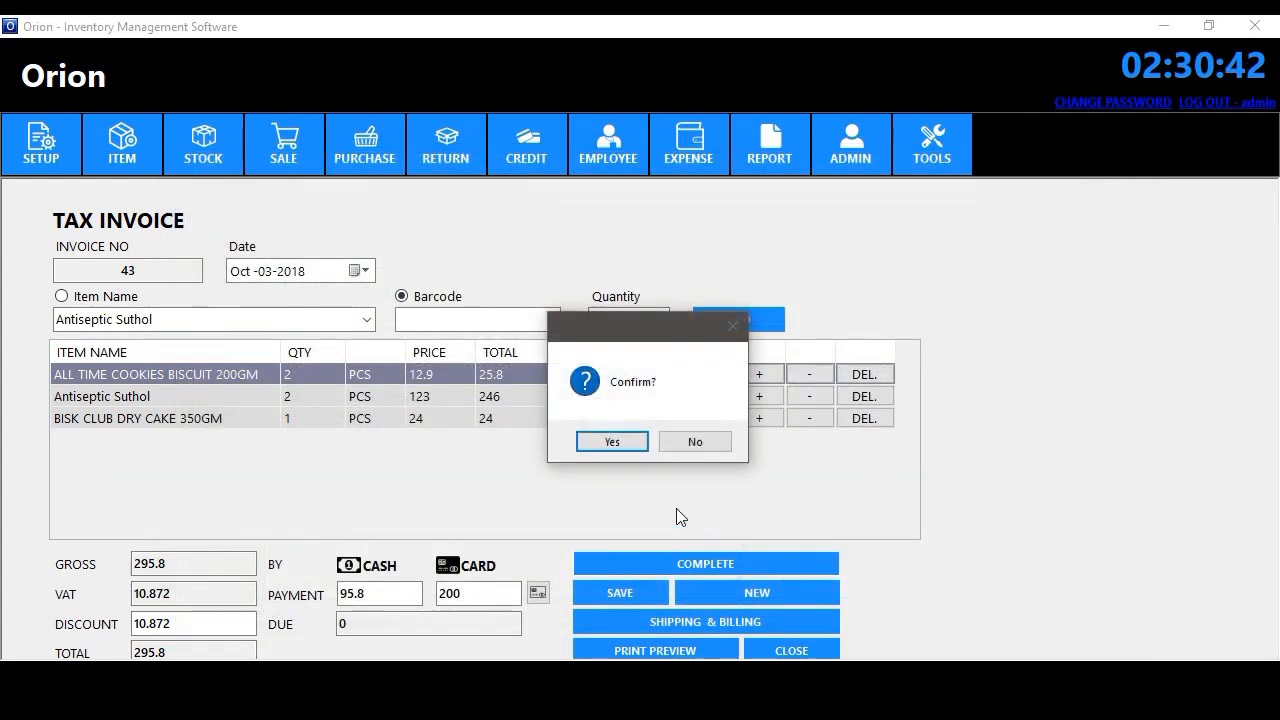
{"action": "left_click", "coordinate": [625, 446]}
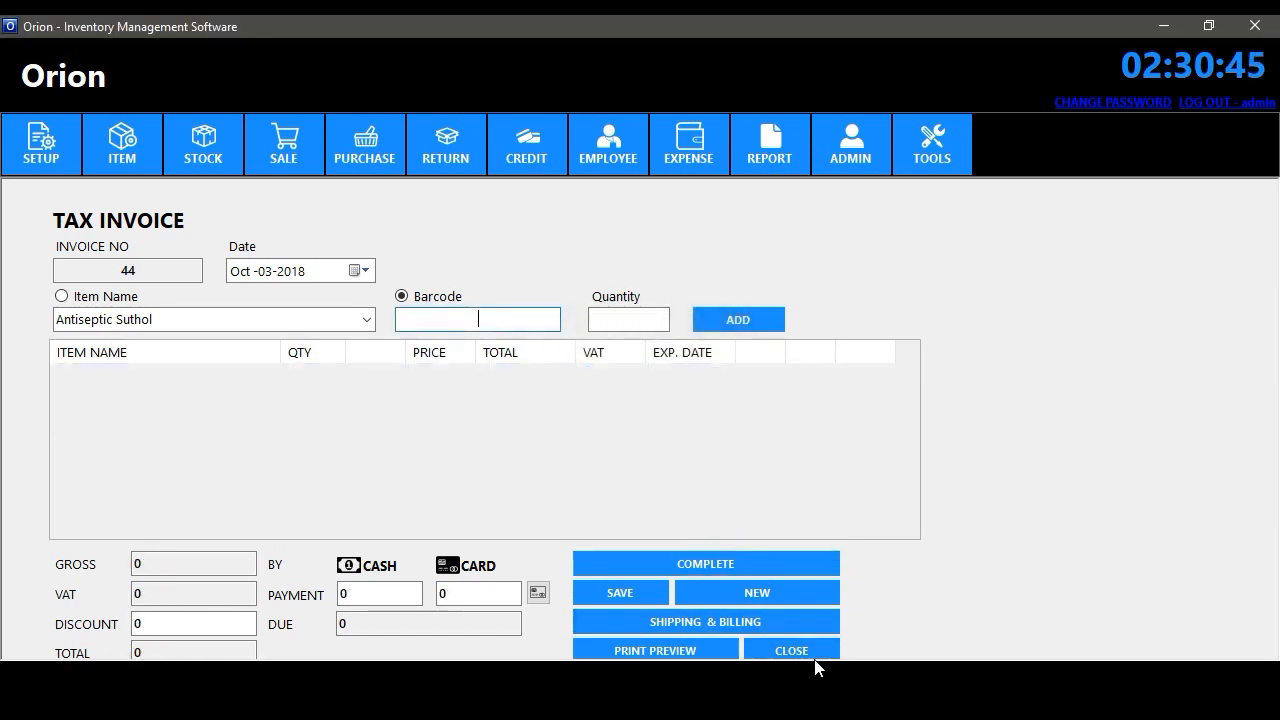
{"action": "left_click", "coordinate": [814, 655]}
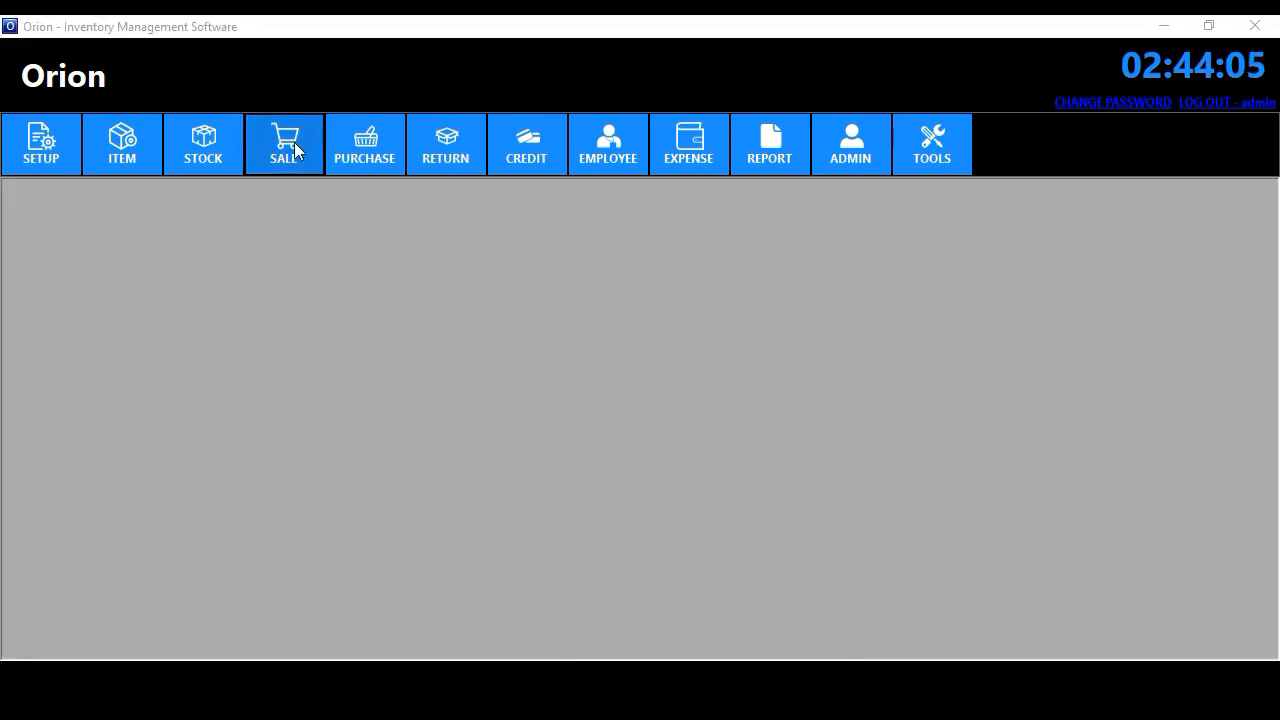
{"action": "left_click", "coordinate": [288, 140]}
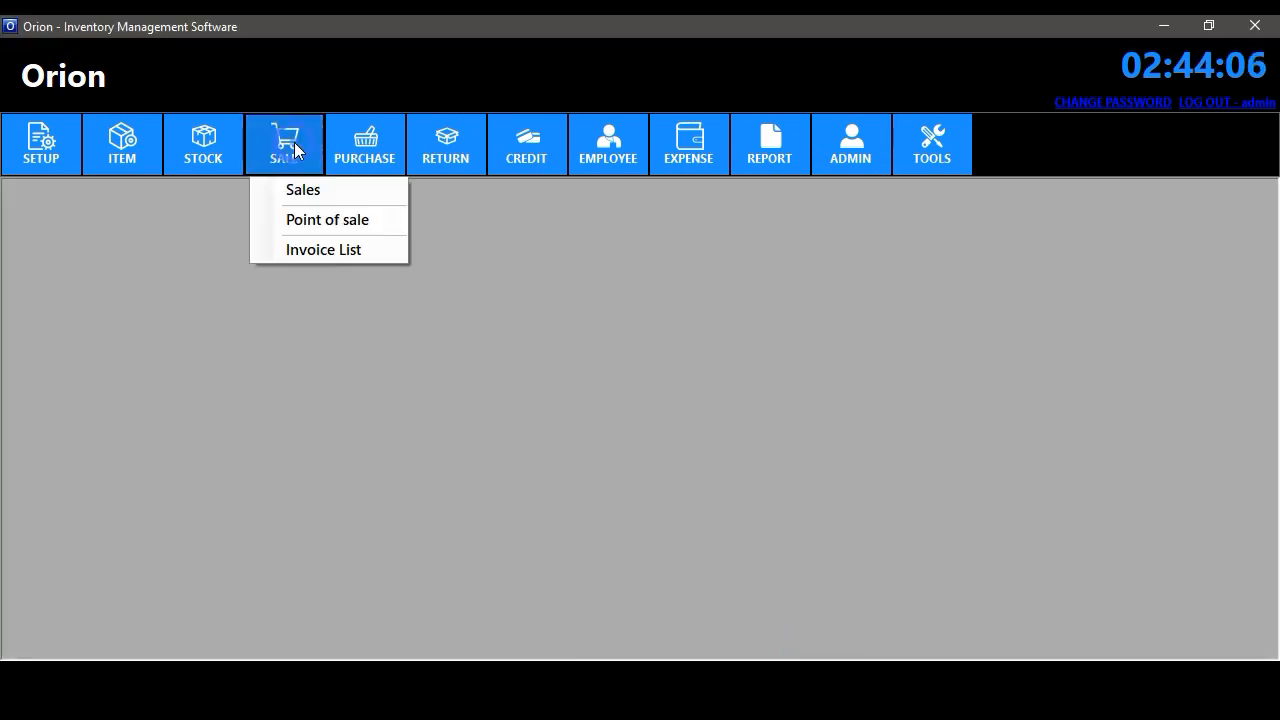
{"action": "left_click", "coordinate": [327, 220]}
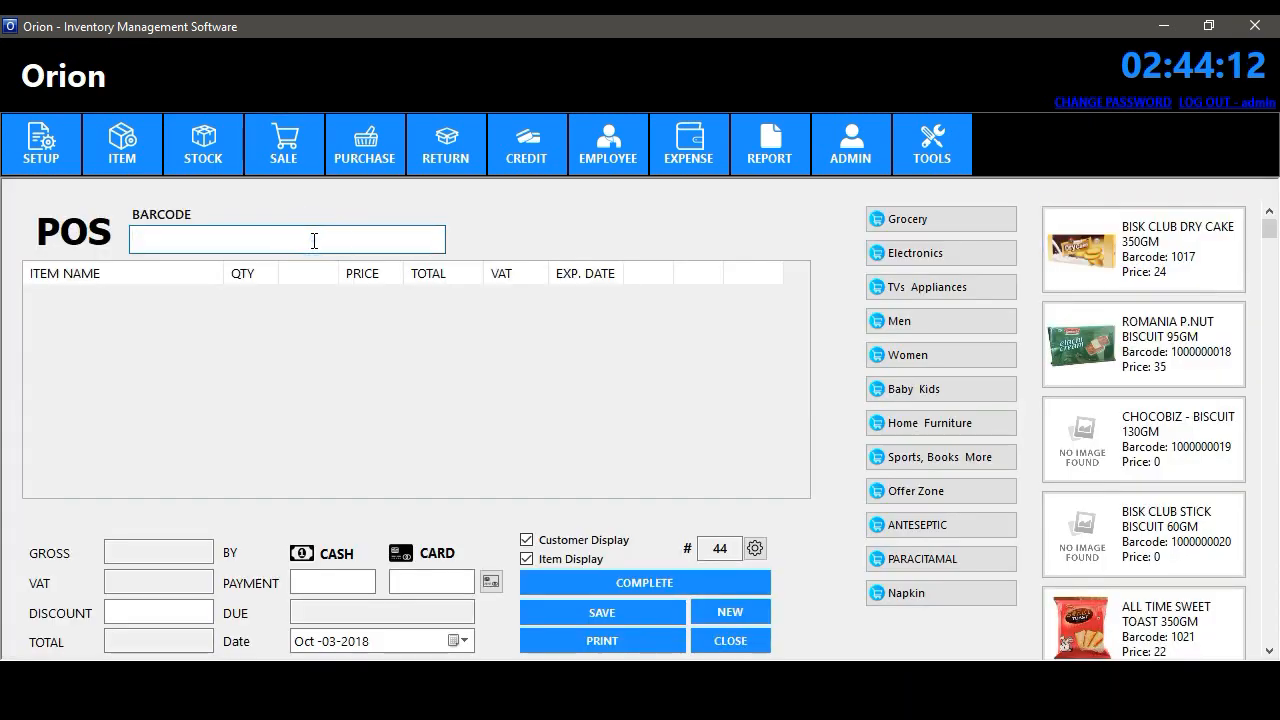
{"action": "type", "text": "89012770"}
{"action": "key", "text": "Return"}
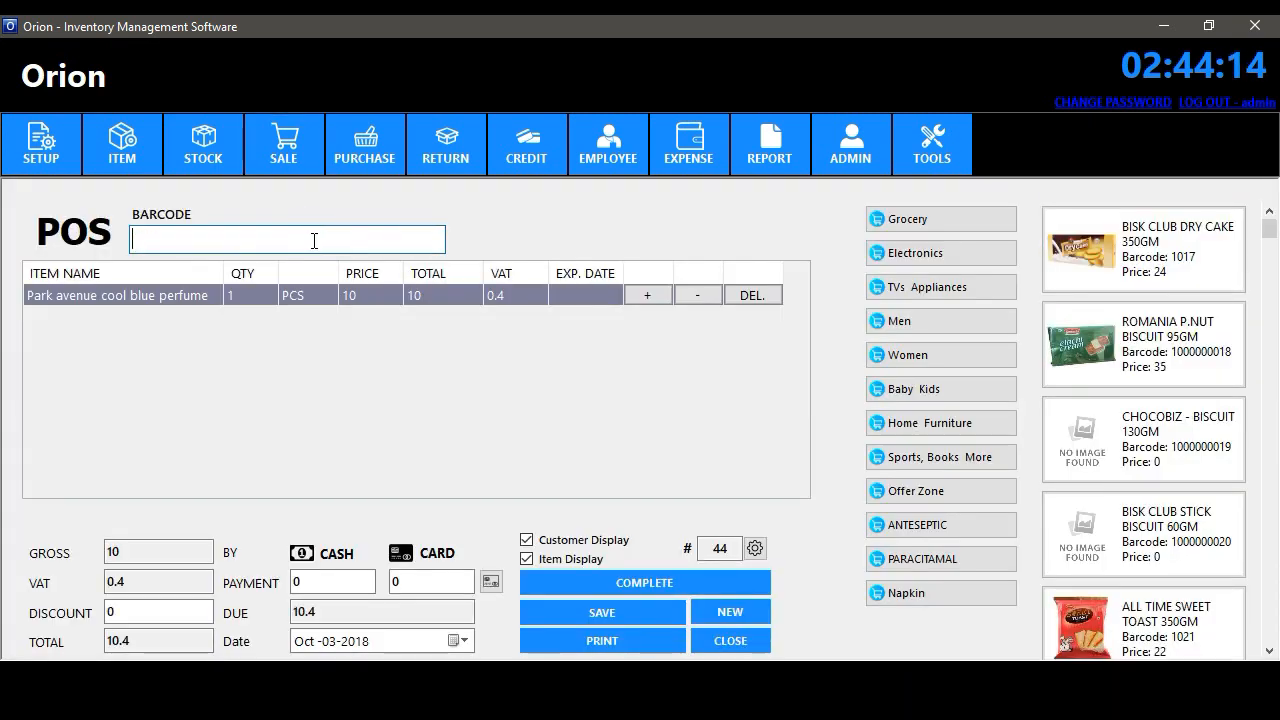
{"action": "type", "text": "8904006302460"}
{"action": "key", "text": "Return"}
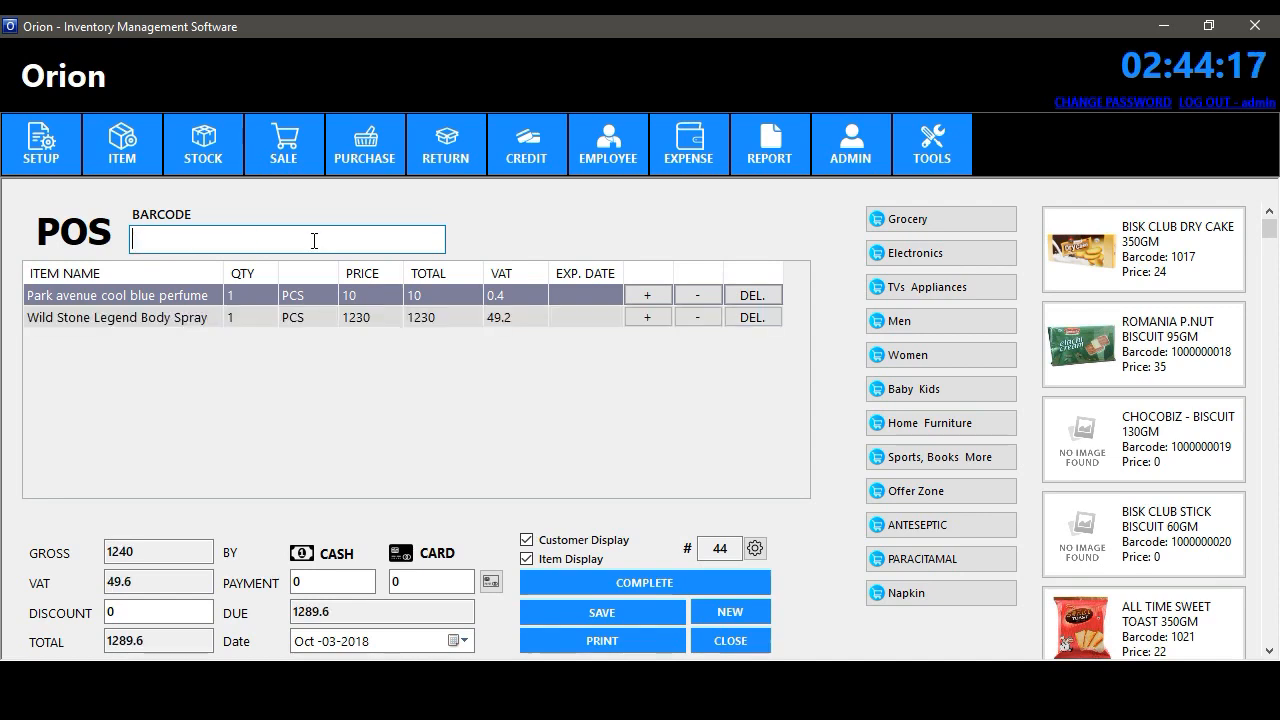
{"action": "left_click", "coordinate": [955, 564]}
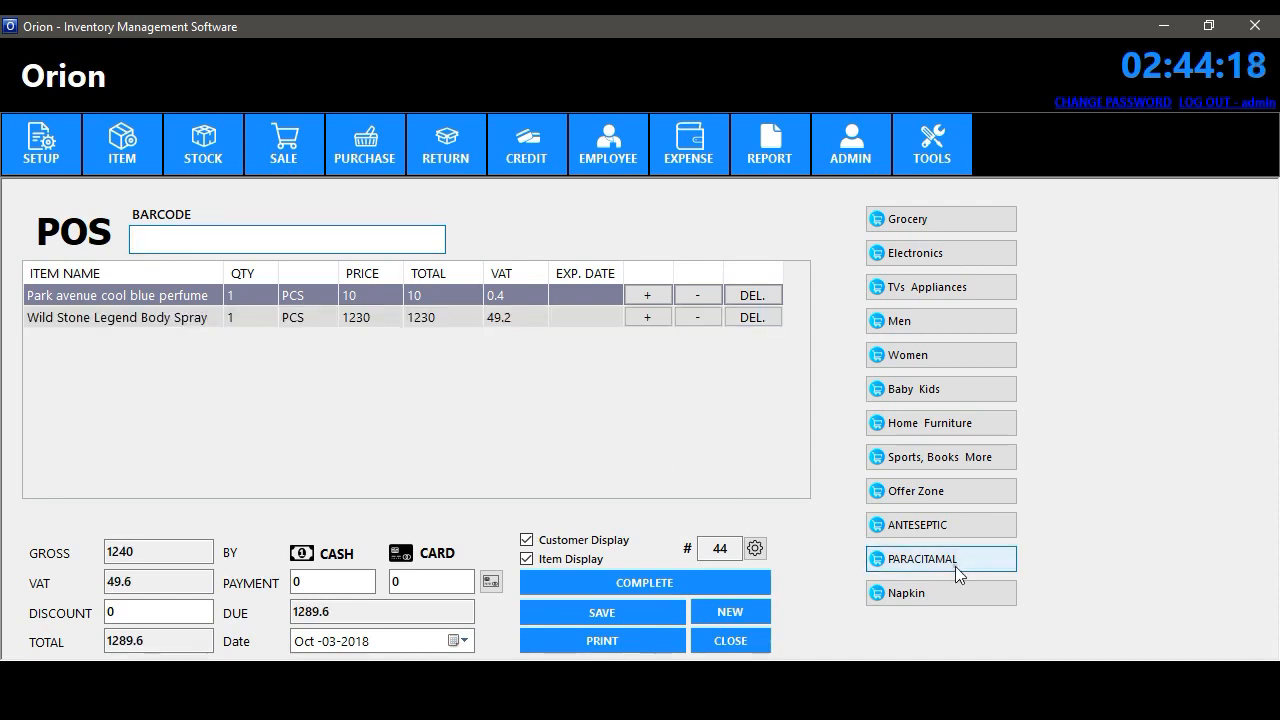
{"action": "left_click", "coordinate": [1125, 252]}
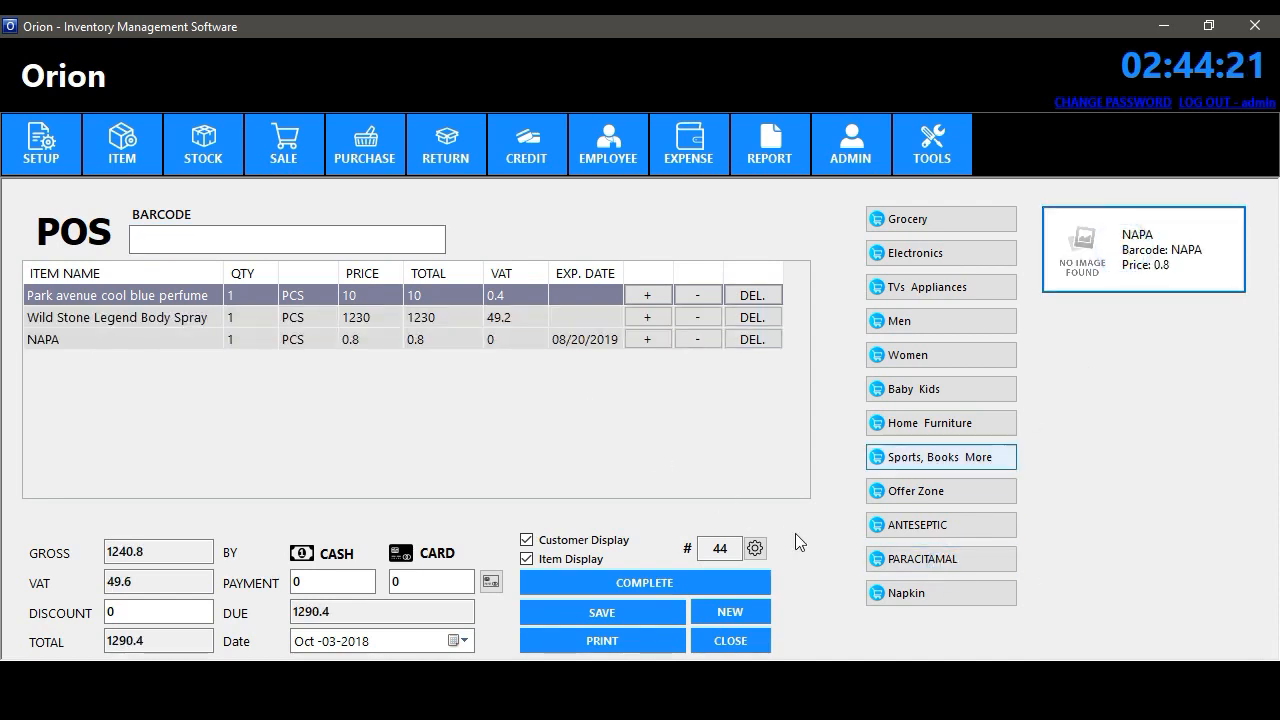
- Keep COM15 as the display port, then complete the 1290.4 sale with 1300 cash
{"action": "left_click", "coordinate": [754, 549]}
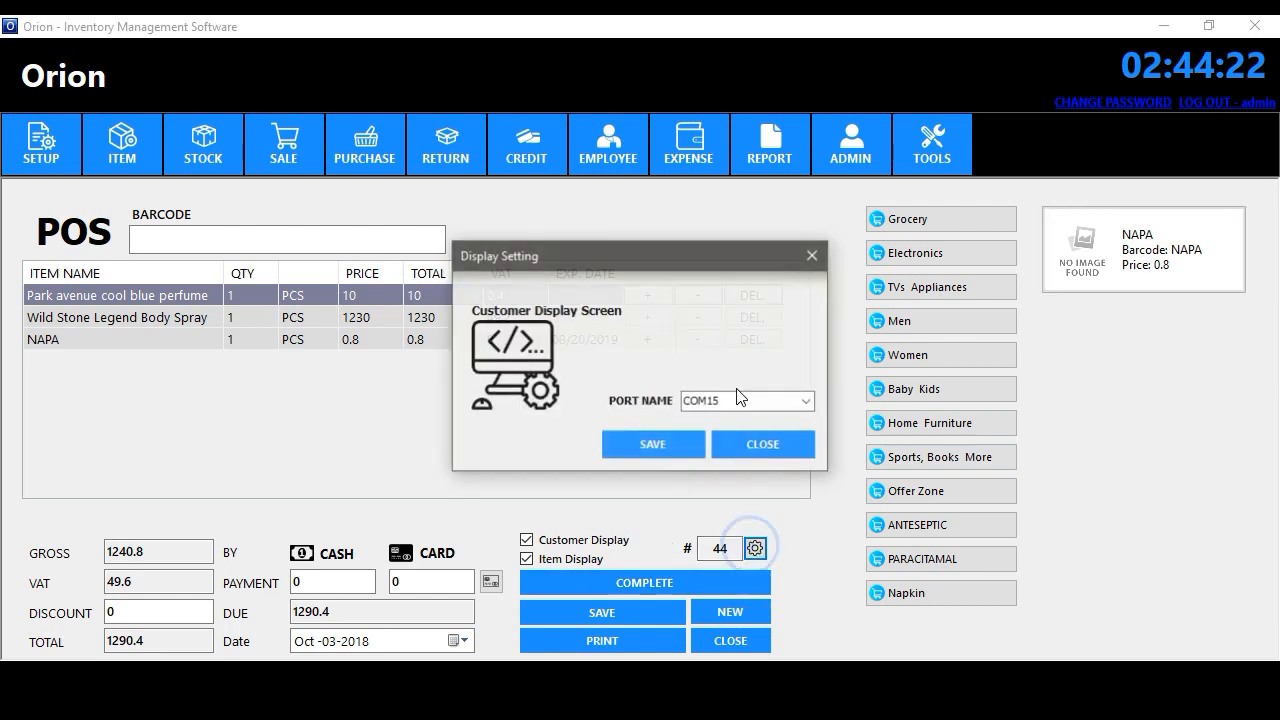
{"action": "left_click", "coordinate": [807, 400]}
{"action": "left_click", "coordinate": [807, 400]}
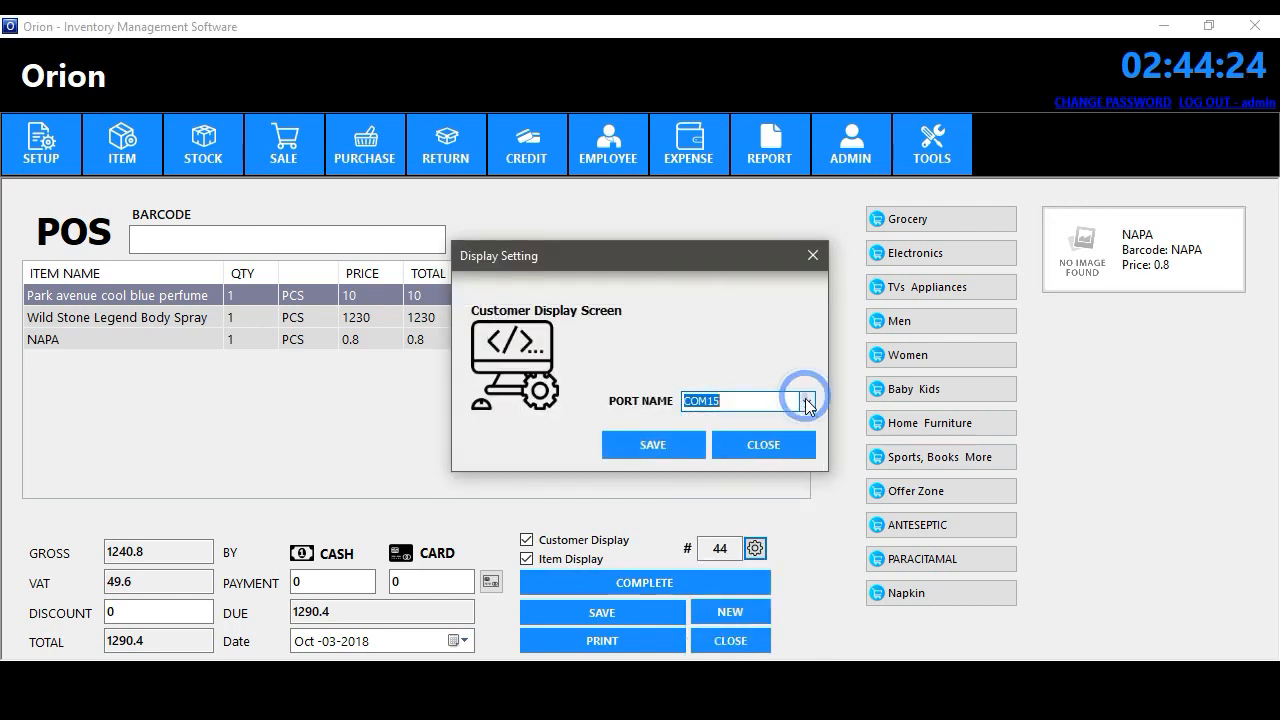
{"action": "left_click", "coordinate": [764, 446]}
{"action": "left_click", "coordinate": [370, 582]}
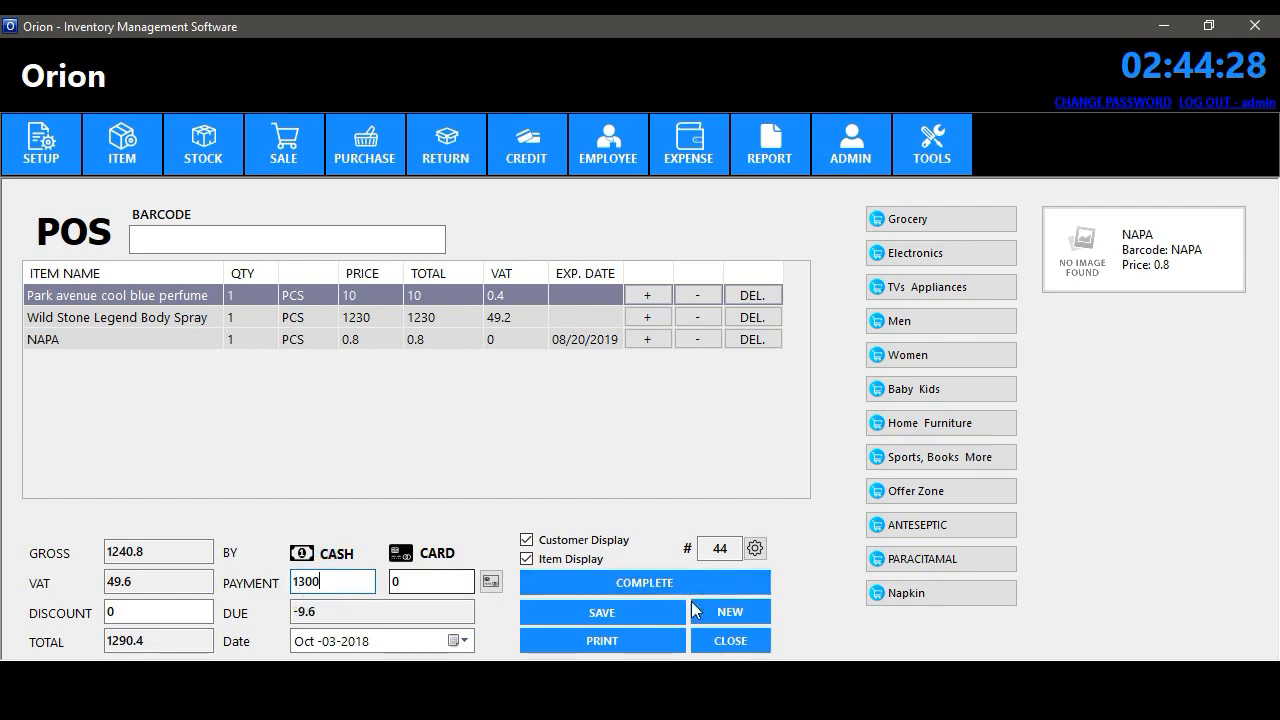
{"action": "left_click", "coordinate": [642, 582]}
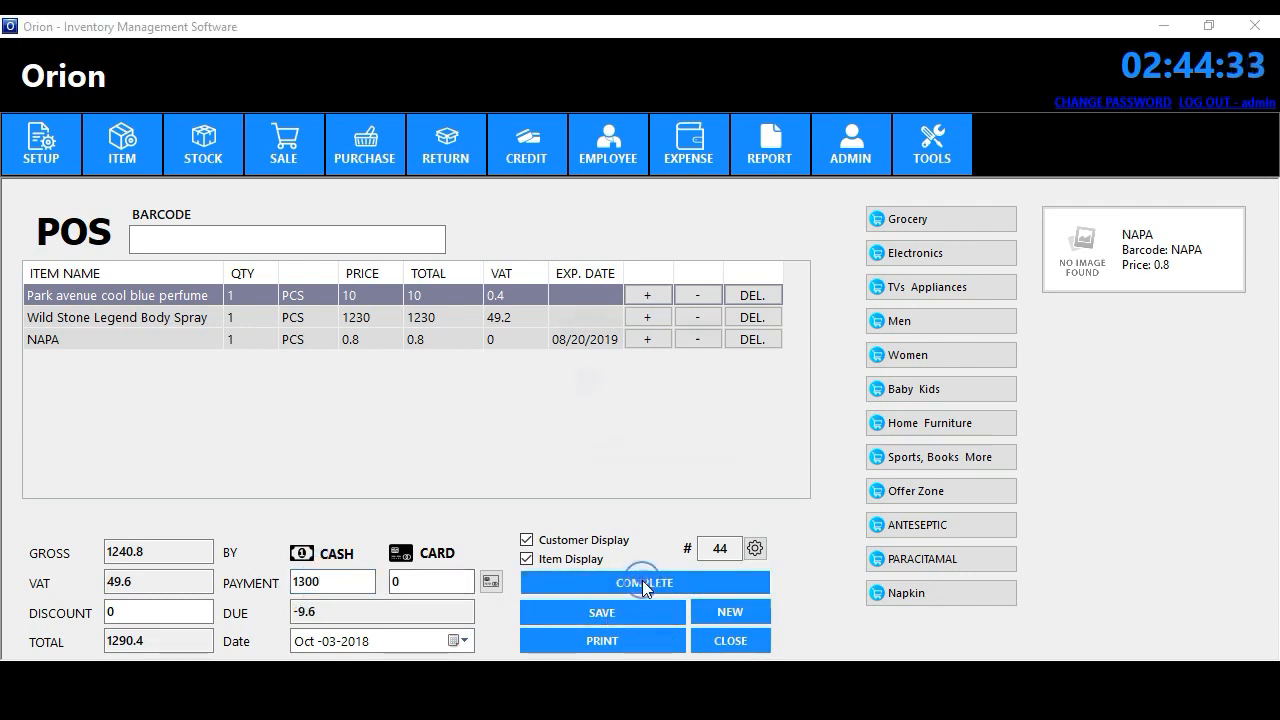
{"action": "left_click", "coordinate": [636, 446]}
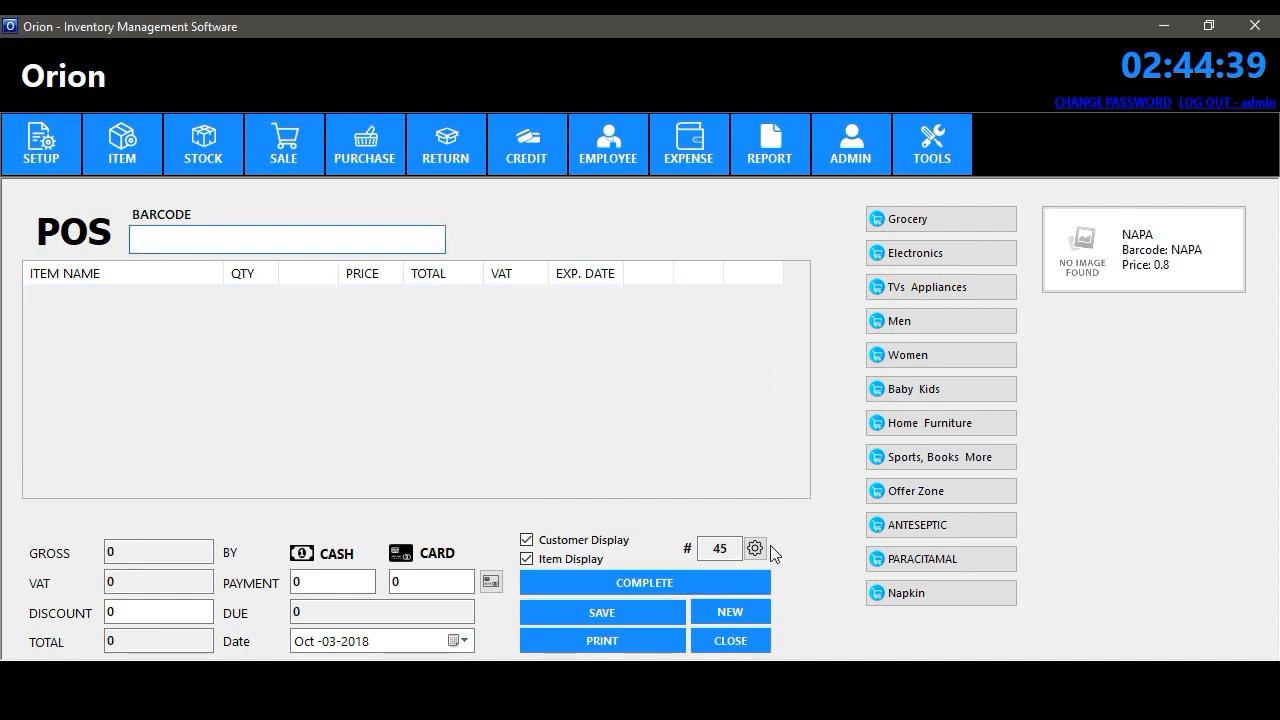
- Close POS, show the Sales Invoice List and open invoice 45
{"action": "left_click", "coordinate": [740, 645]}
{"action": "left_click", "coordinate": [284, 145]}
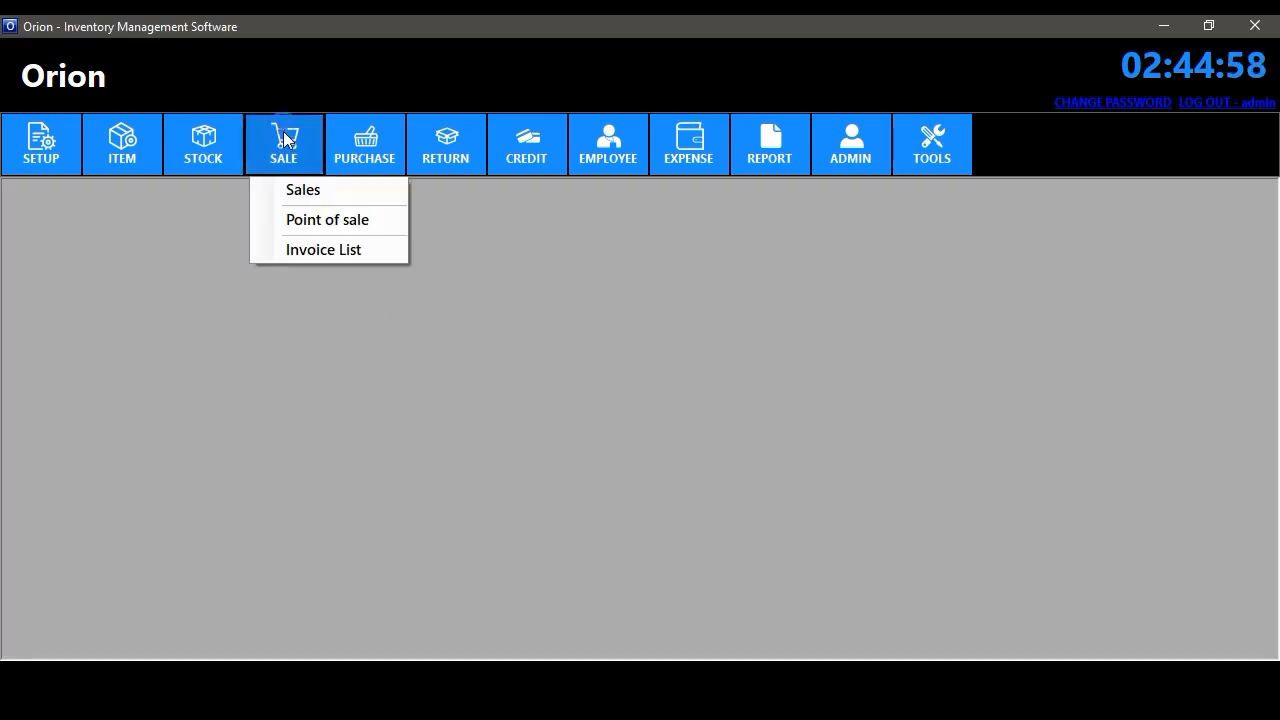
{"action": "left_click", "coordinate": [347, 249]}
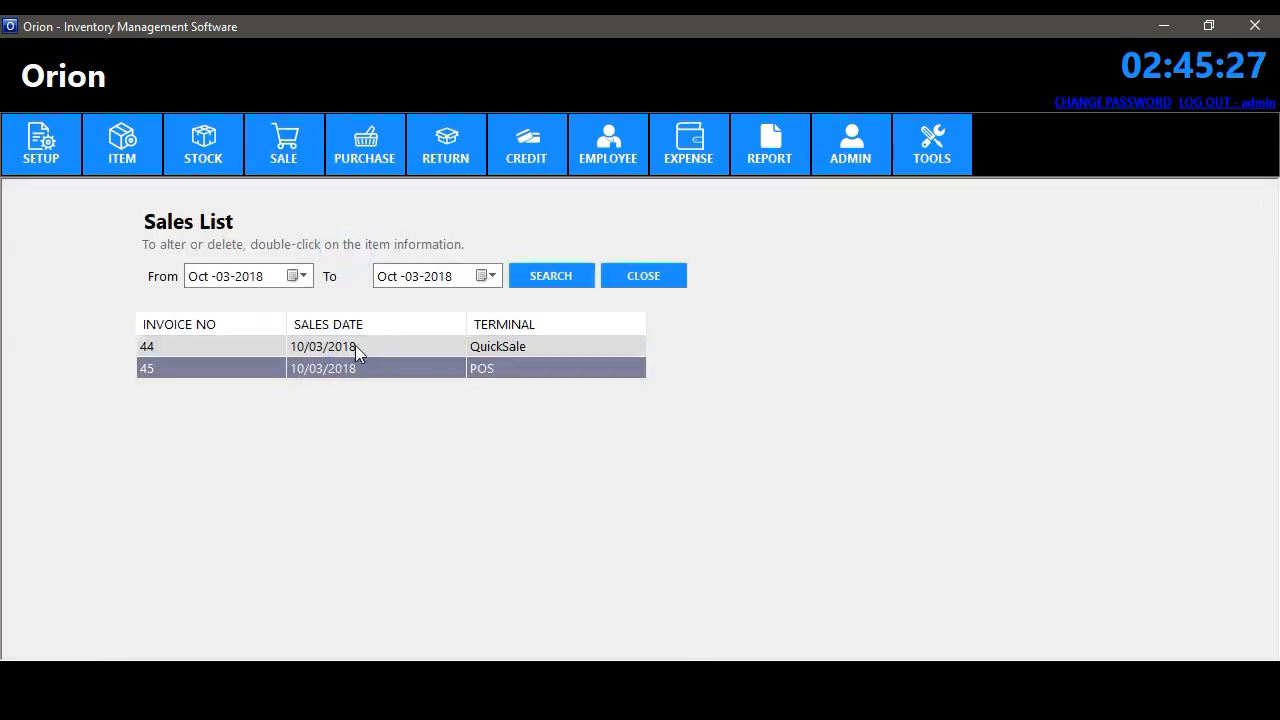
{"action": "double_click", "coordinate": [355, 346]}
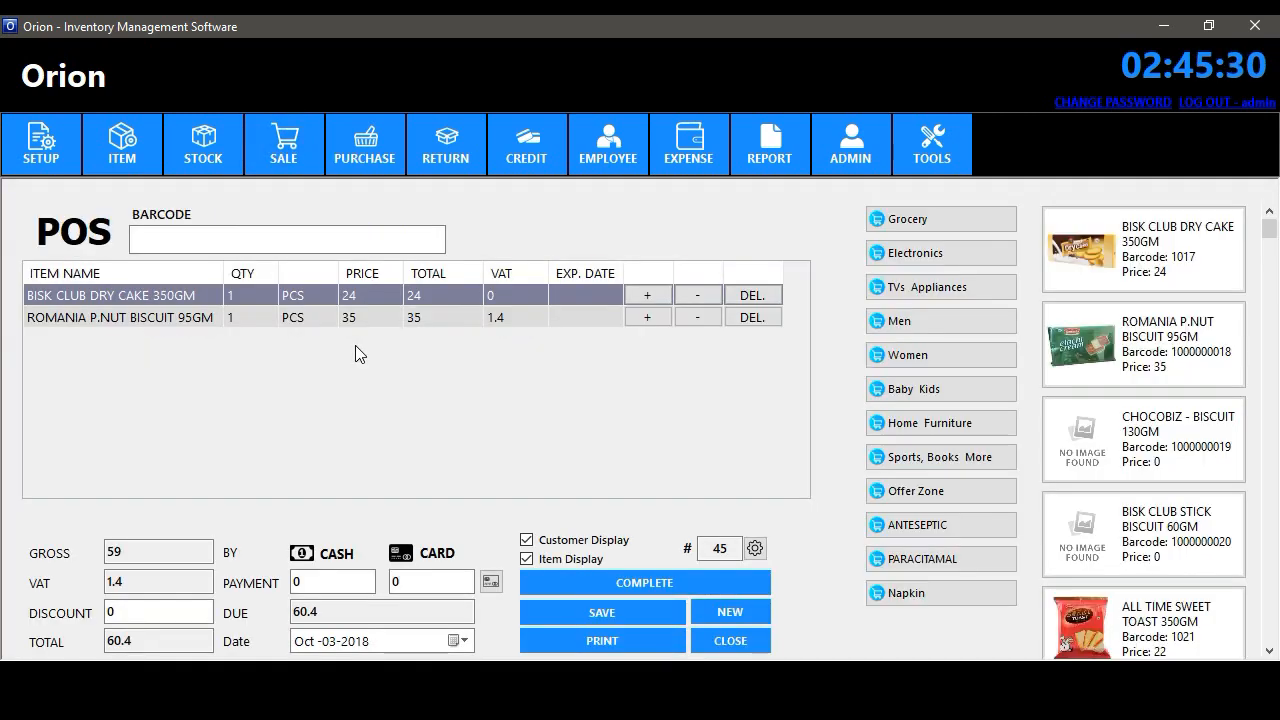
- Close invoice 45, review invoice 44, then close it and the Sales List
{"action": "left_click", "coordinate": [714, 642]}
{"action": "double_click", "coordinate": [501, 350]}
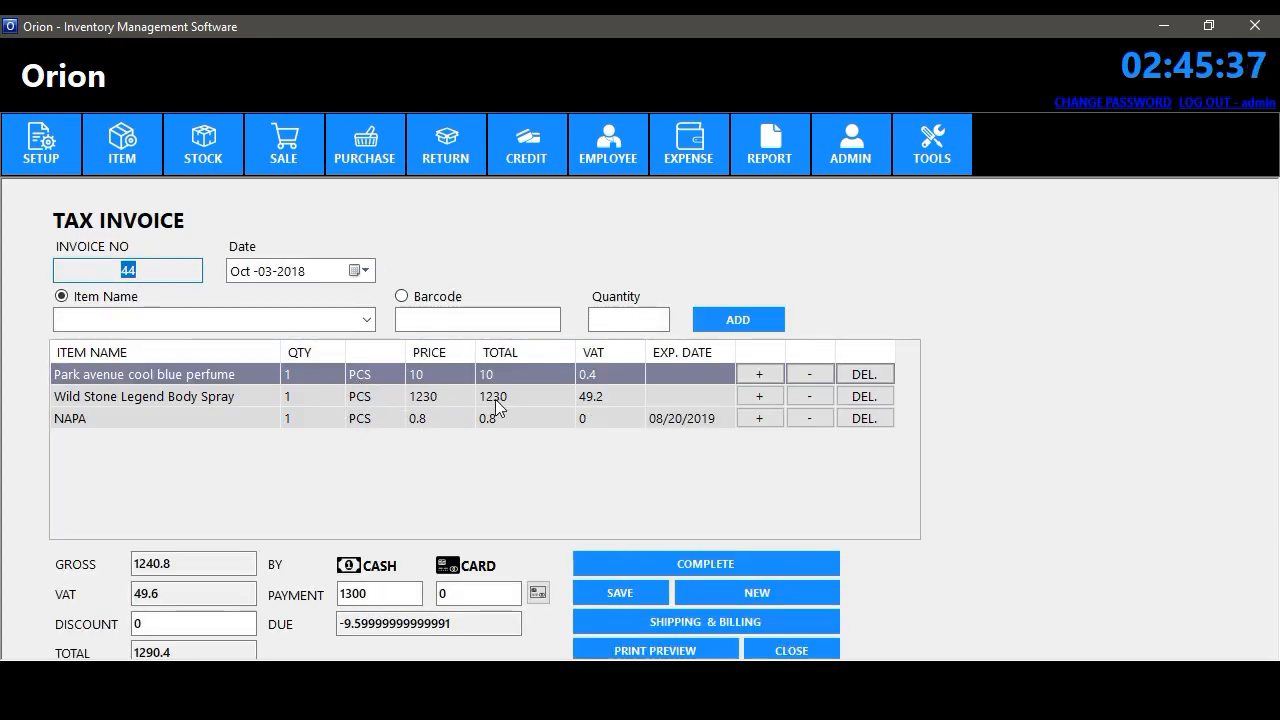
{"action": "left_click", "coordinate": [790, 650]}
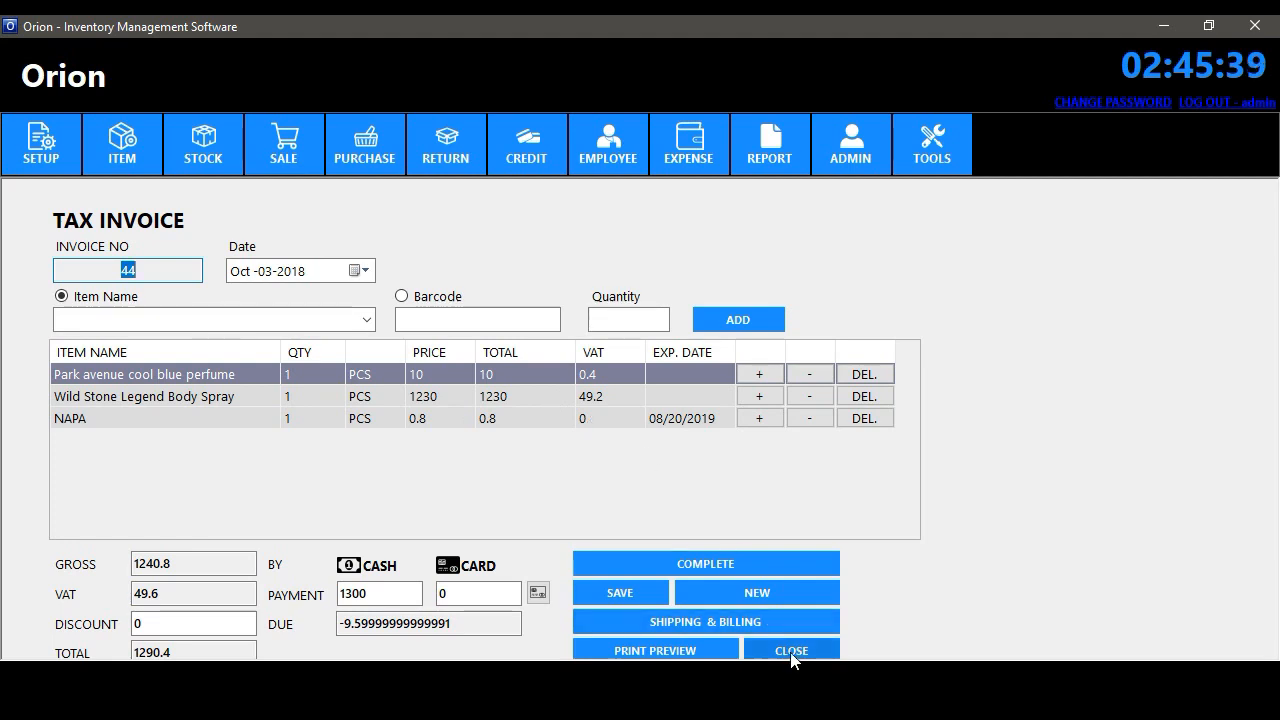
{"action": "left_click", "coordinate": [643, 276]}
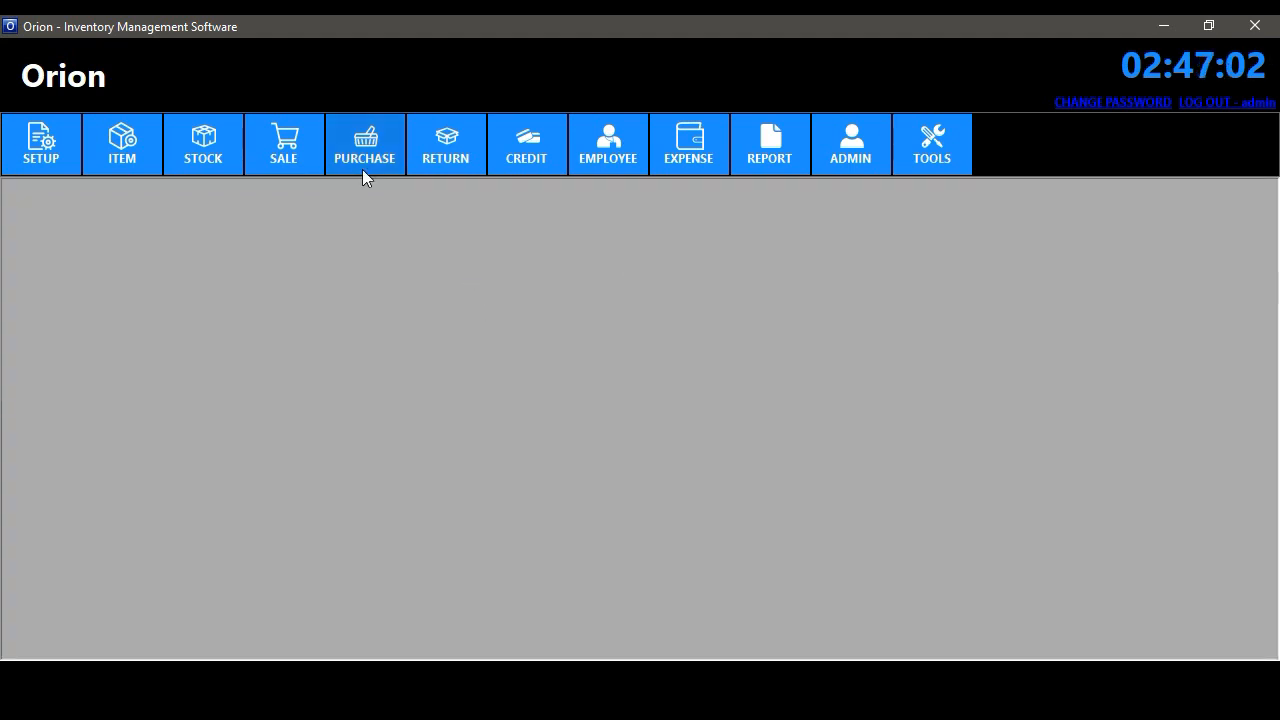
- Start a new purchase and add 10 ALL TIME COOKIES BISCUIT 200GM with total 11
{"action": "left_click", "coordinate": [363, 168]}
{"action": "left_click", "coordinate": [370, 190]}
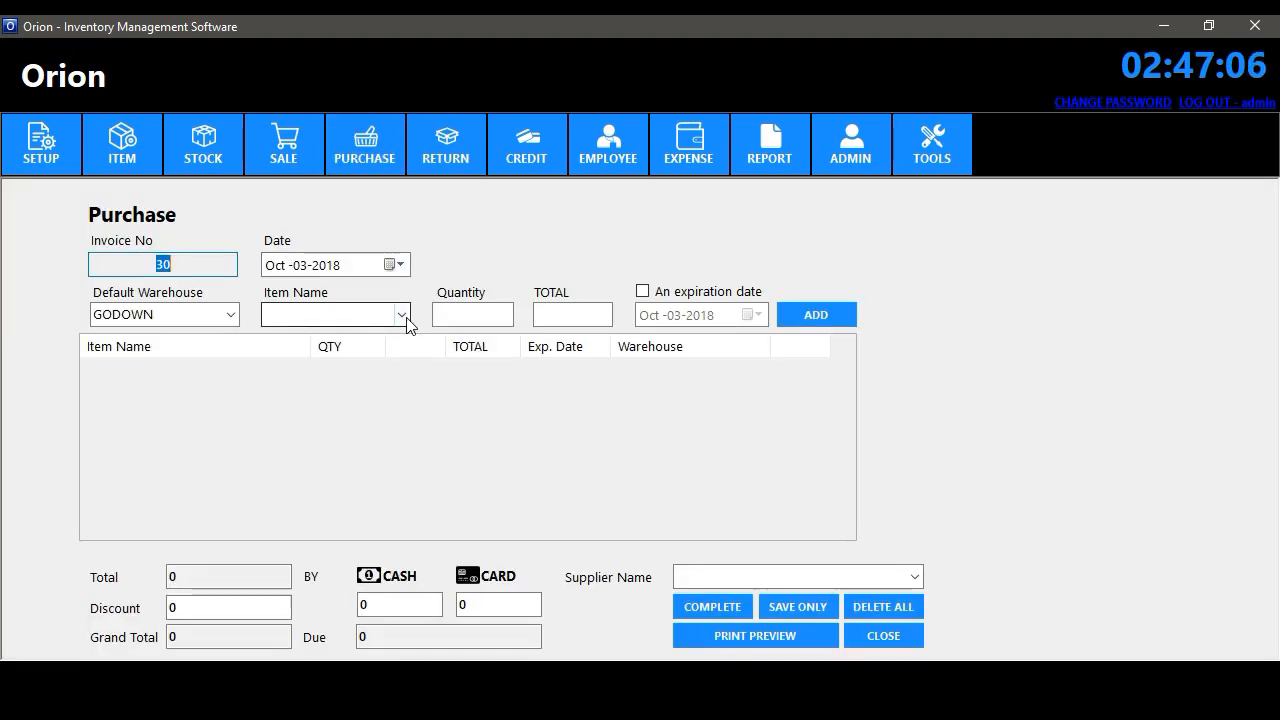
{"action": "left_click", "coordinate": [406, 317]}
{"action": "left_click", "coordinate": [357, 40]}
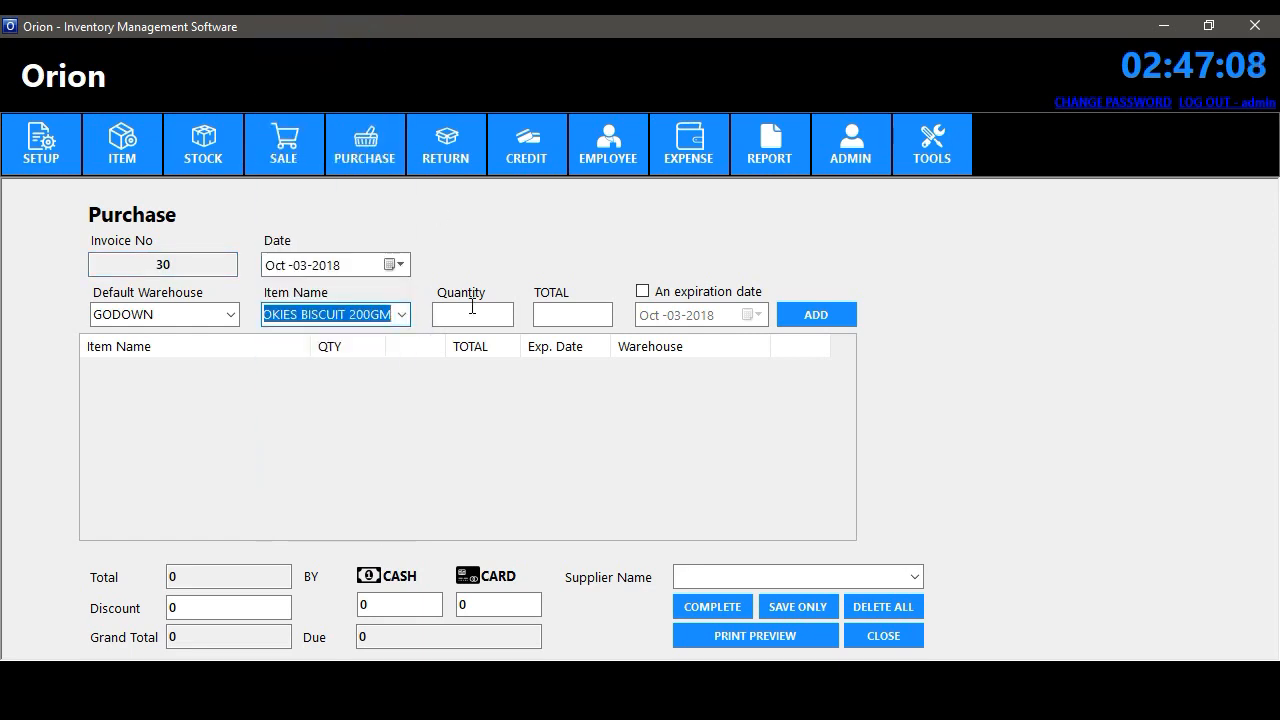
{"action": "left_click", "coordinate": [472, 312]}
{"action": "type", "text": "10"}
{"action": "key", "text": "Tab"}
{"action": "type", "text": "11"}
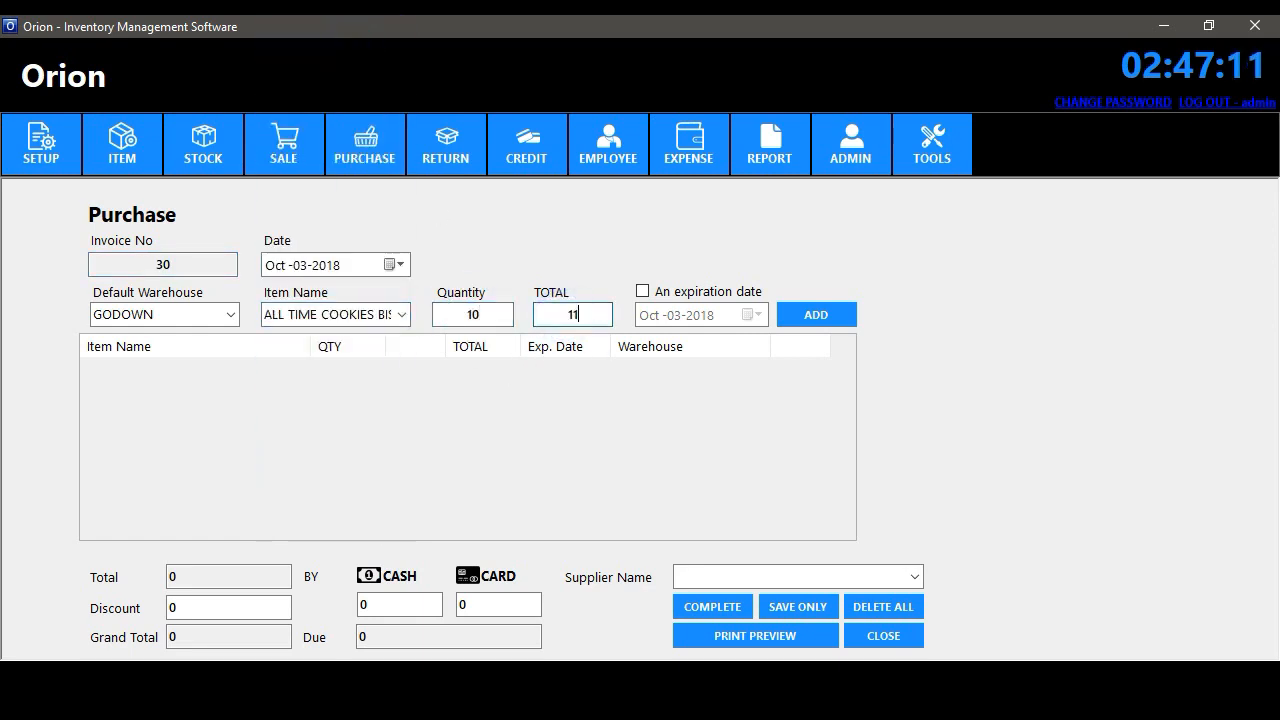
{"action": "left_click", "coordinate": [686, 296]}
{"action": "left_click", "coordinate": [748, 314]}
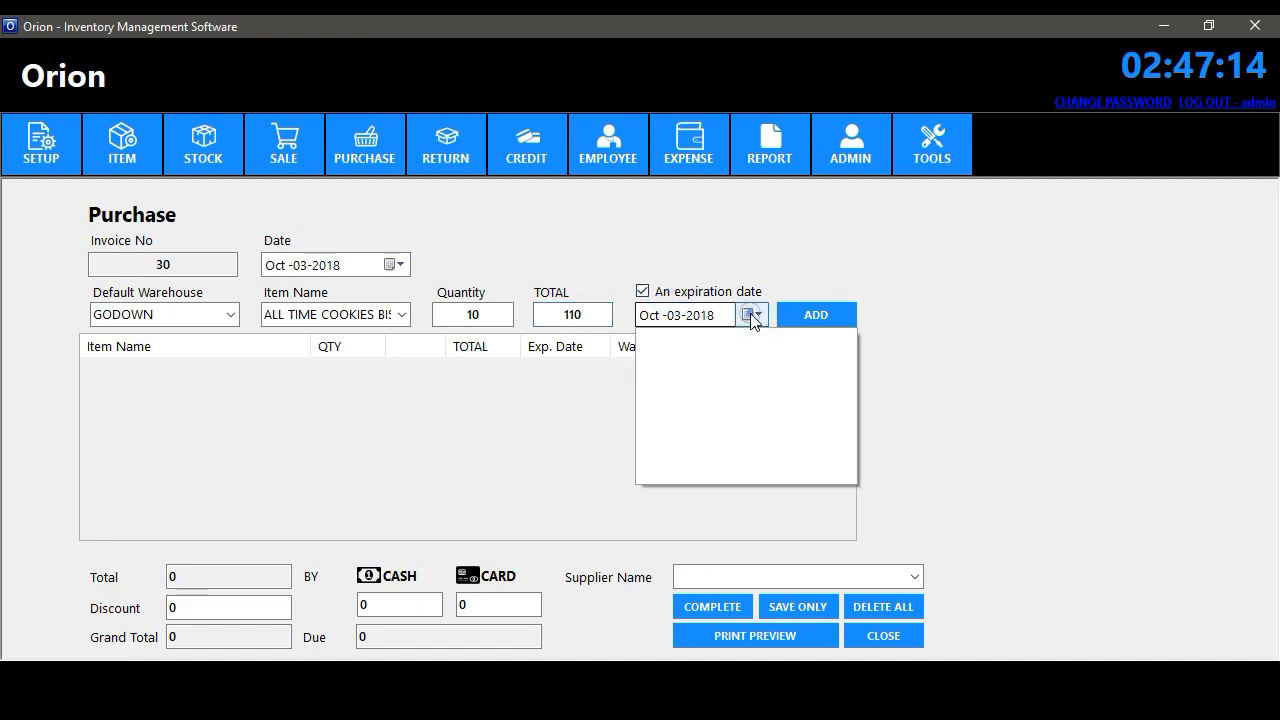
{"action": "left_click", "coordinate": [748, 314]}
{"action": "left_click", "coordinate": [825, 318]}
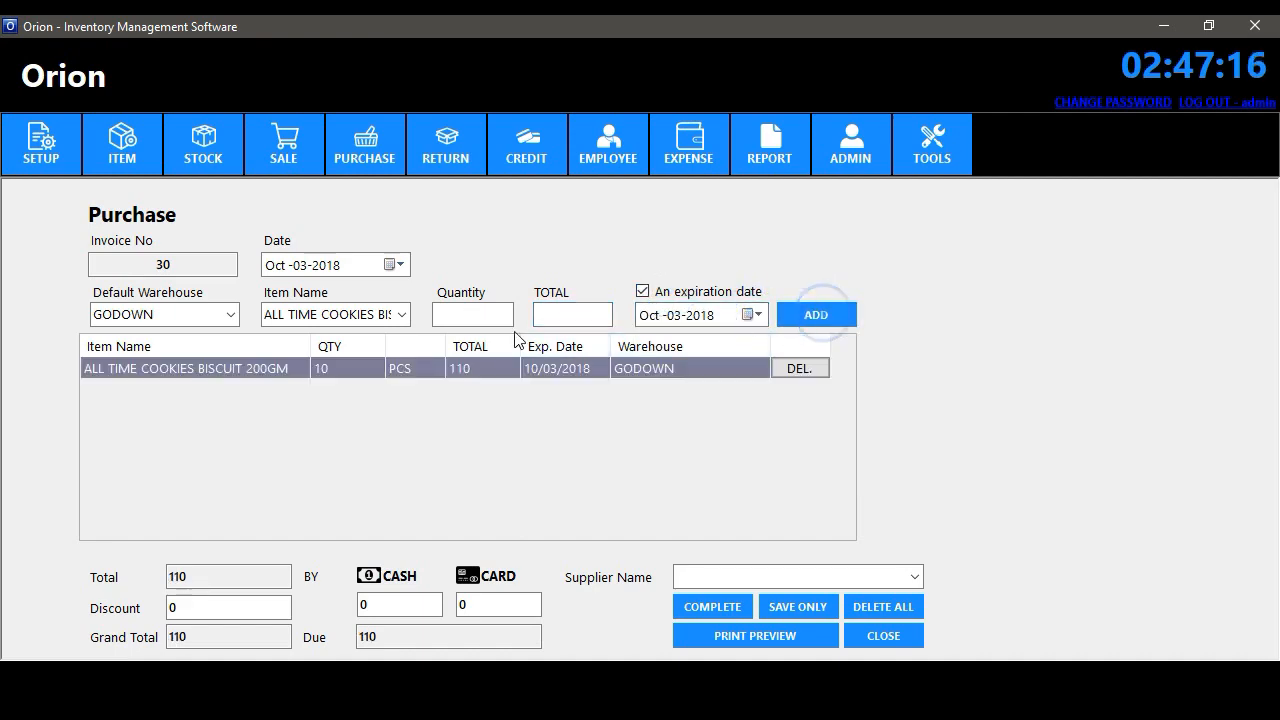
- Add 12 Atoderm Cream totalling 344, without an expiration date
{"action": "left_click", "coordinate": [400, 314]}
{"action": "left_click", "coordinate": [346, 93]}
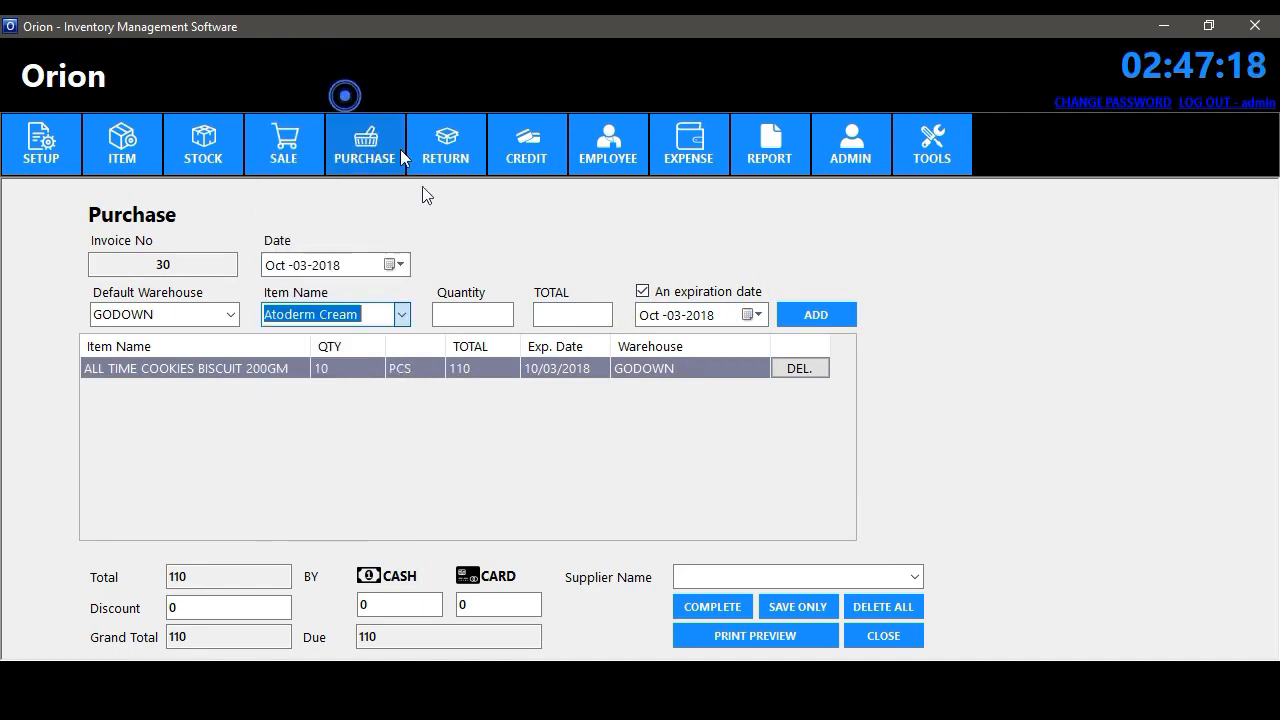
{"action": "left_click", "coordinate": [466, 314]}
{"action": "type", "text": "12"}
{"action": "key", "text": "Tab"}
{"action": "type", "text": "34"}
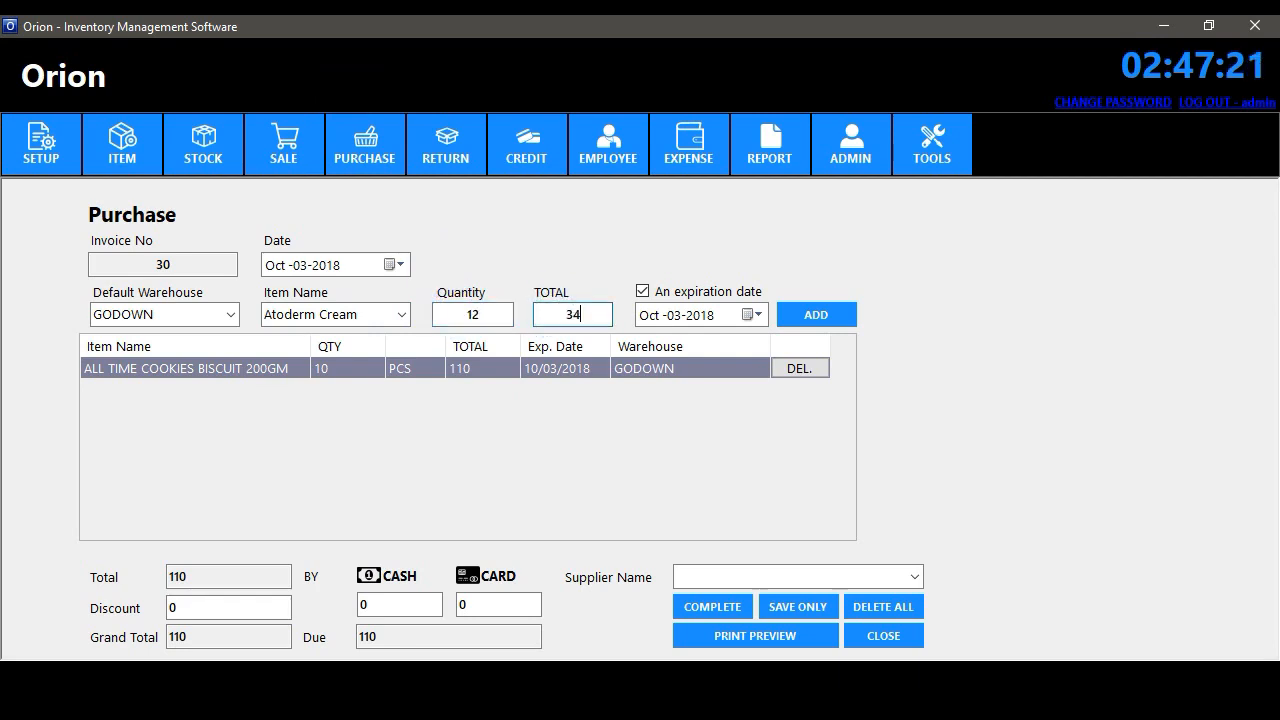
{"action": "type", "text": "4"}
{"action": "left_click", "coordinate": [672, 292]}
{"action": "left_click", "coordinate": [818, 314]}
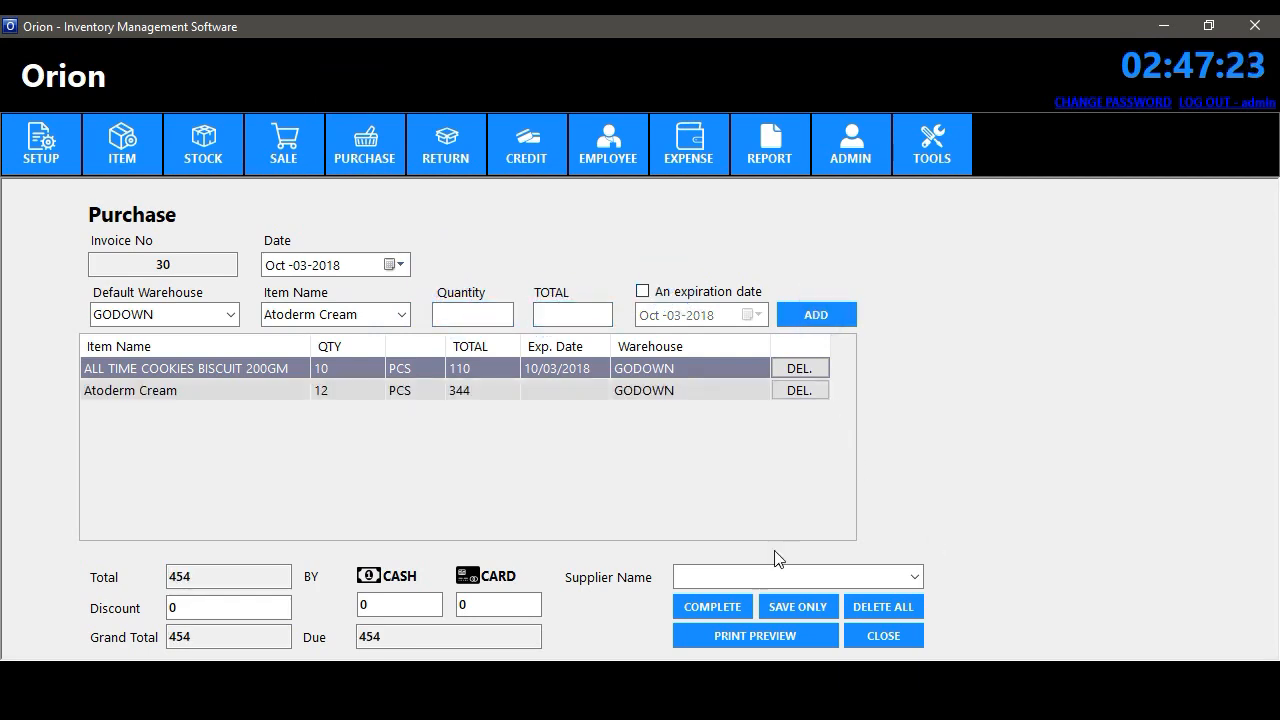
- Set Acme Corporation as supplier, preview, and save purchase invoice 30 totalling 454
{"action": "double_click", "coordinate": [363, 606]}
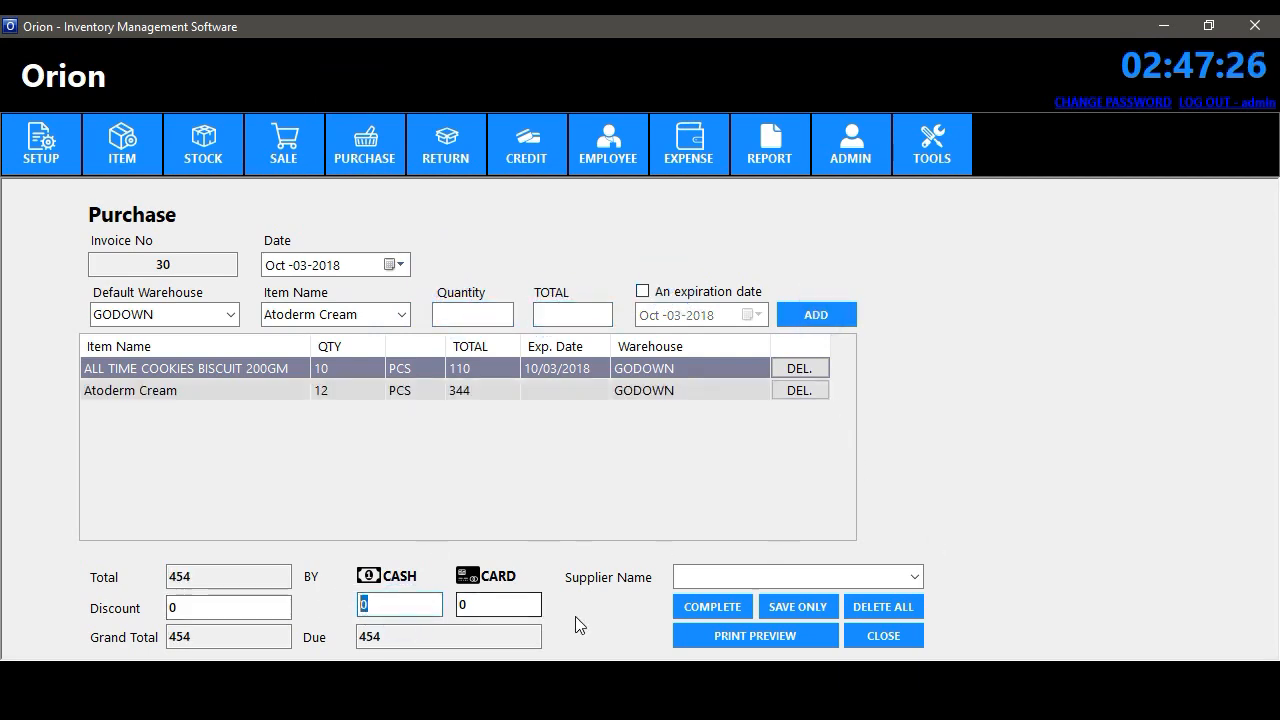
{"action": "left_click", "coordinate": [914, 576]}
{"action": "left_click", "coordinate": [800, 592]}
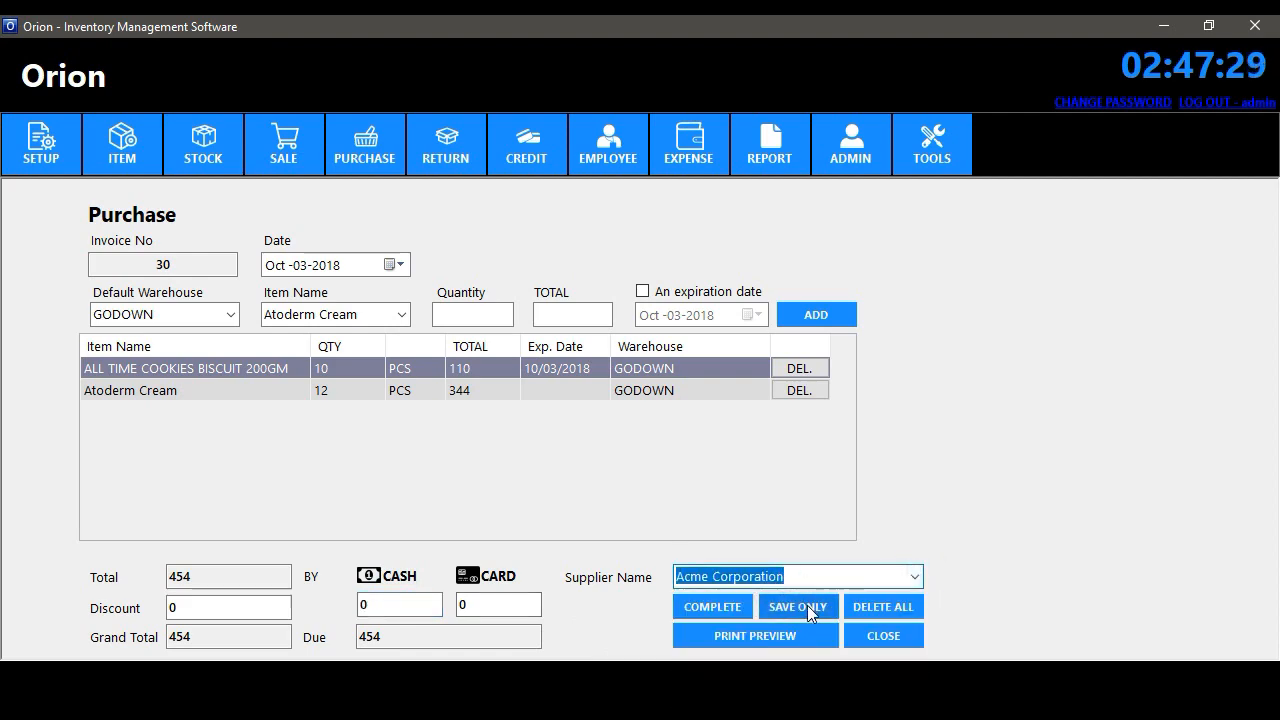
{"action": "left_click", "coordinate": [747, 640]}
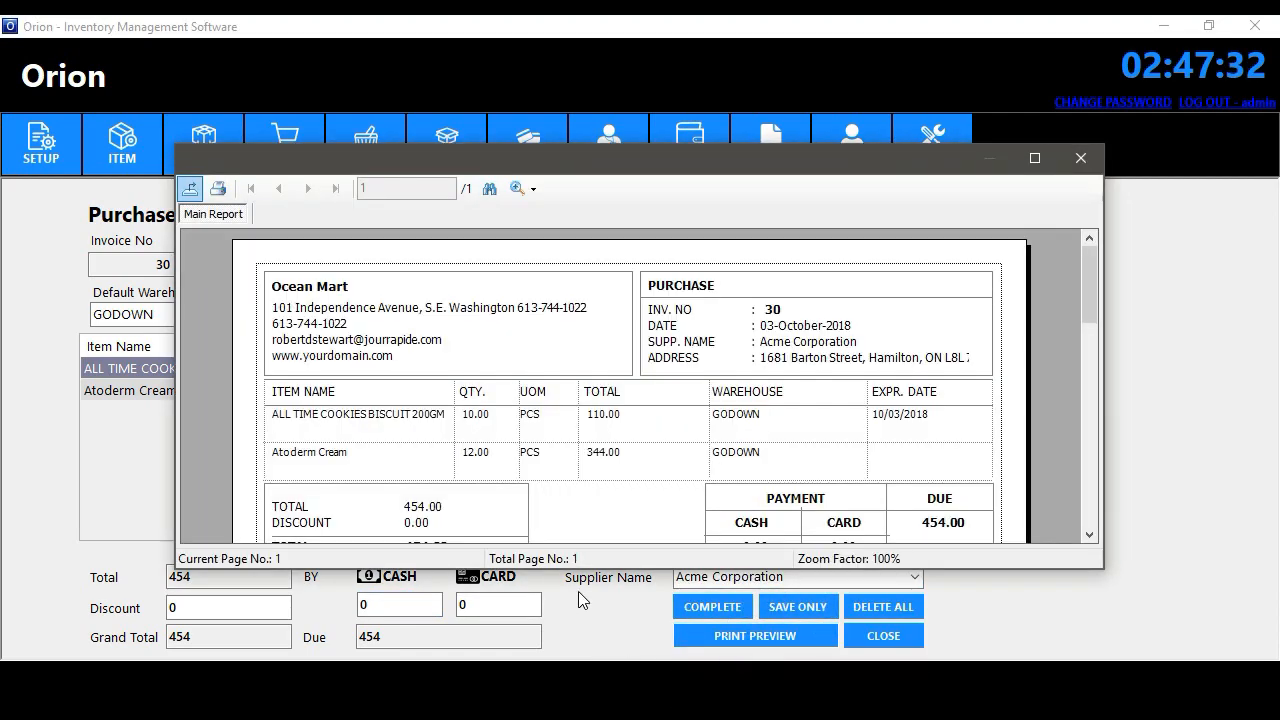
{"action": "mouse_move", "coordinate": [1085, 270]}
{"action": "left_mouse_down"}
{"action": "mouse_move", "coordinate": [1087, 315]}
{"action": "mouse_move", "coordinate": [1085, 292]}
{"action": "left_mouse_up"}
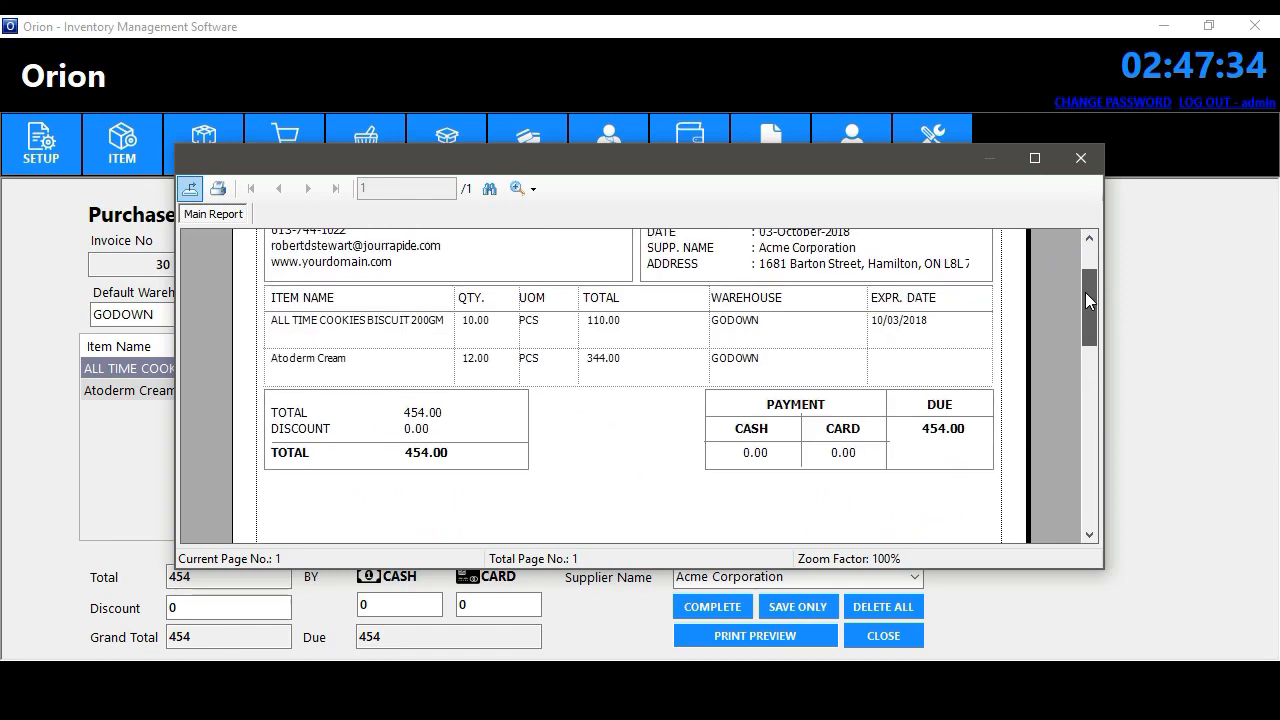
{"action": "left_click", "coordinate": [1079, 158]}
{"action": "left_click", "coordinate": [713, 605]}
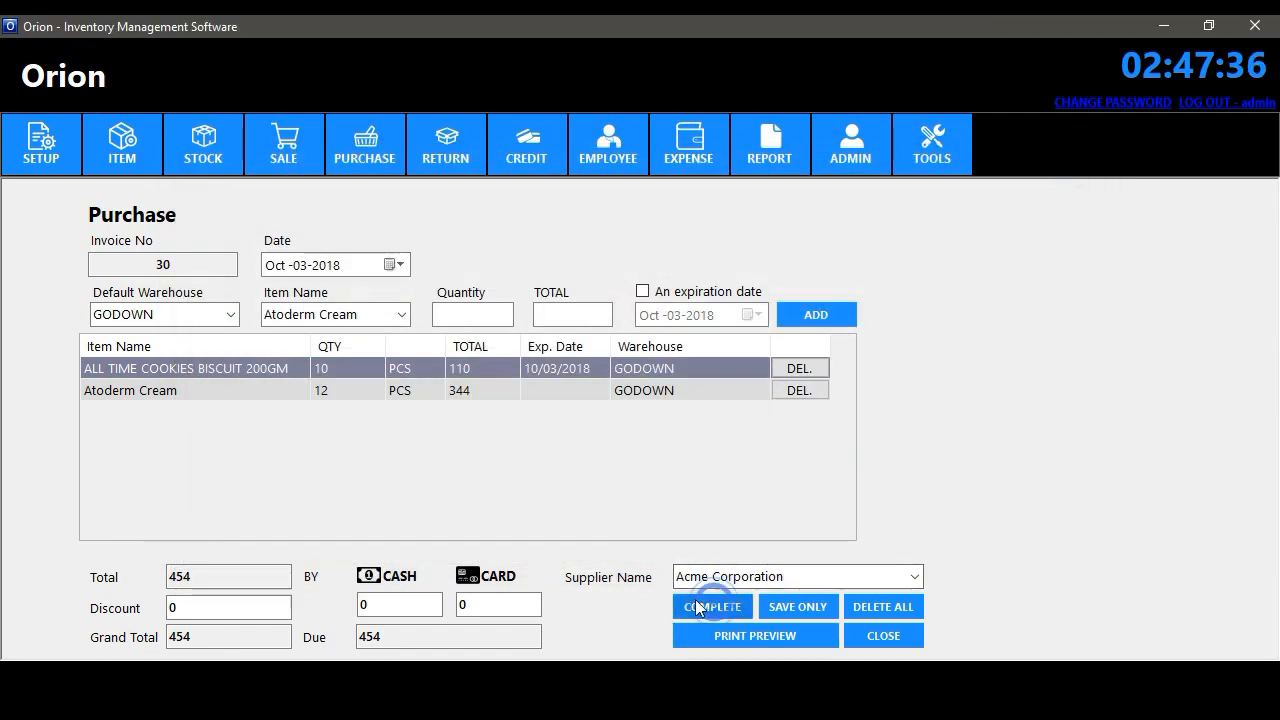
{"action": "left_click", "coordinate": [784, 406]}
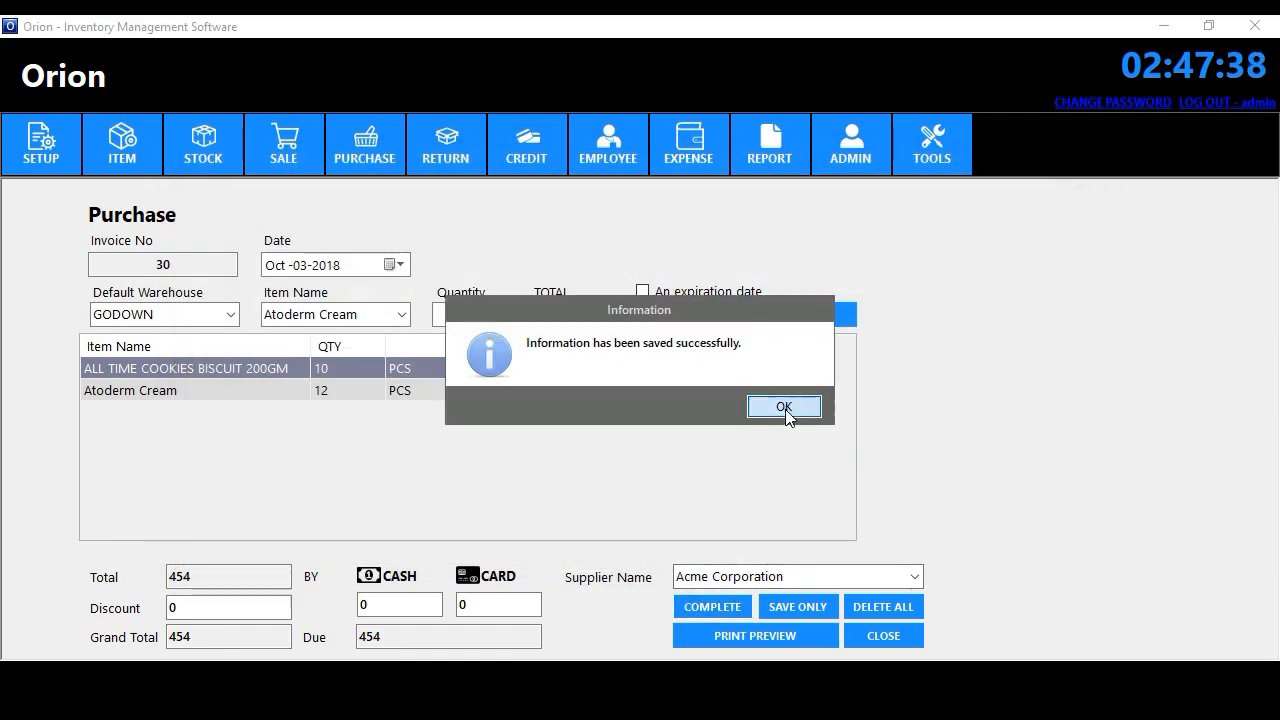
{"action": "left_click", "coordinate": [889, 636]}
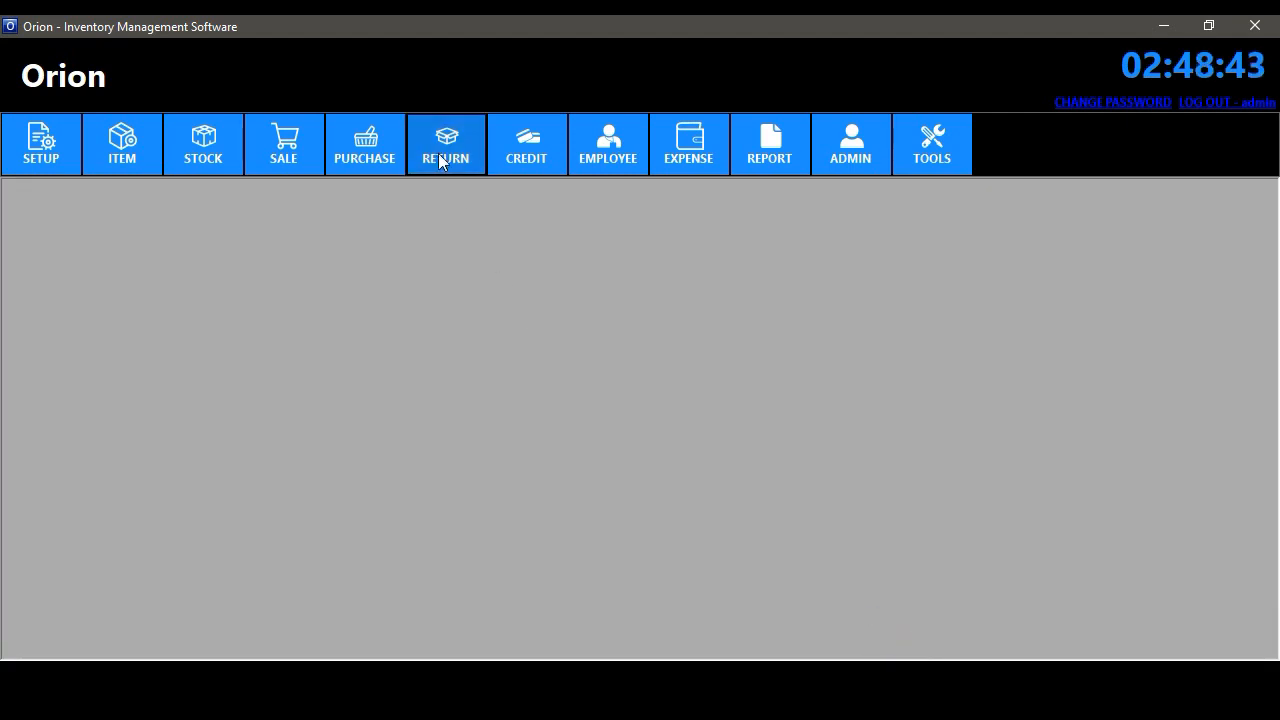
- Start a sales return on invoice 44 and move Park avenue cool blue perfume into it
{"action": "left_click", "coordinate": [438, 153]}
{"action": "left_click", "coordinate": [453, 190]}
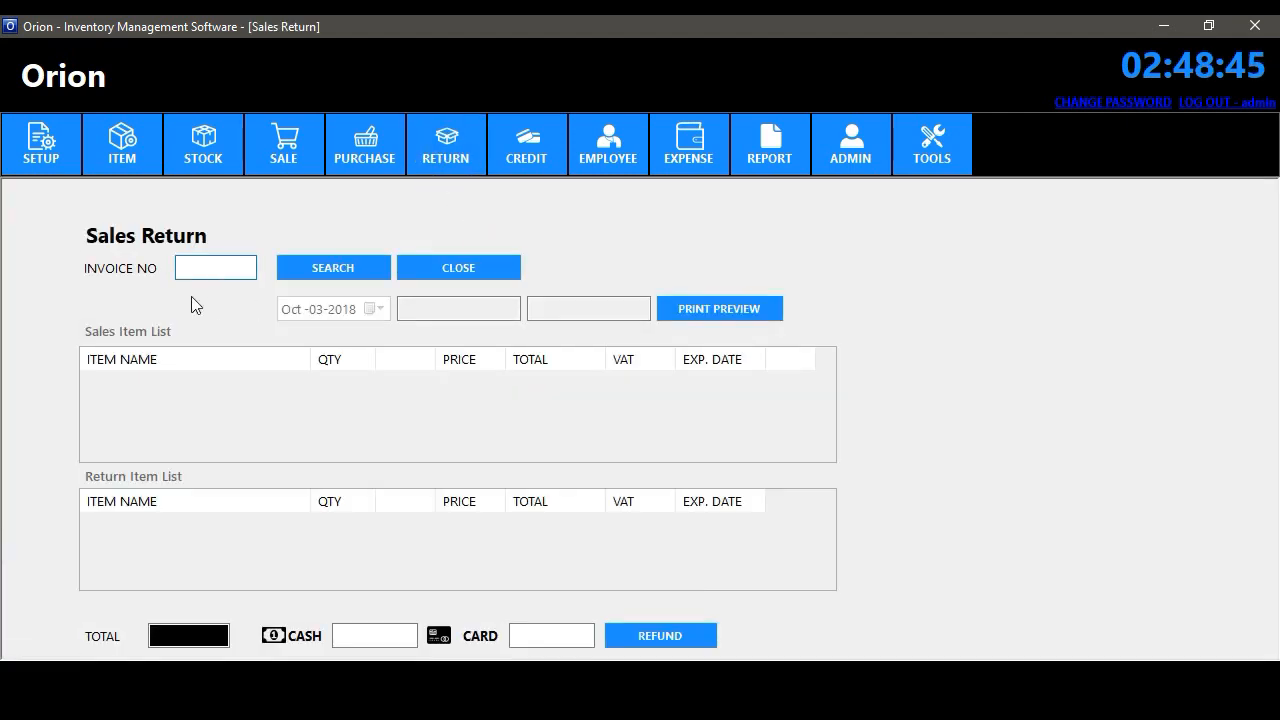
{"action": "left_click", "coordinate": [223, 264]}
{"action": "left_click", "coordinate": [360, 272]}
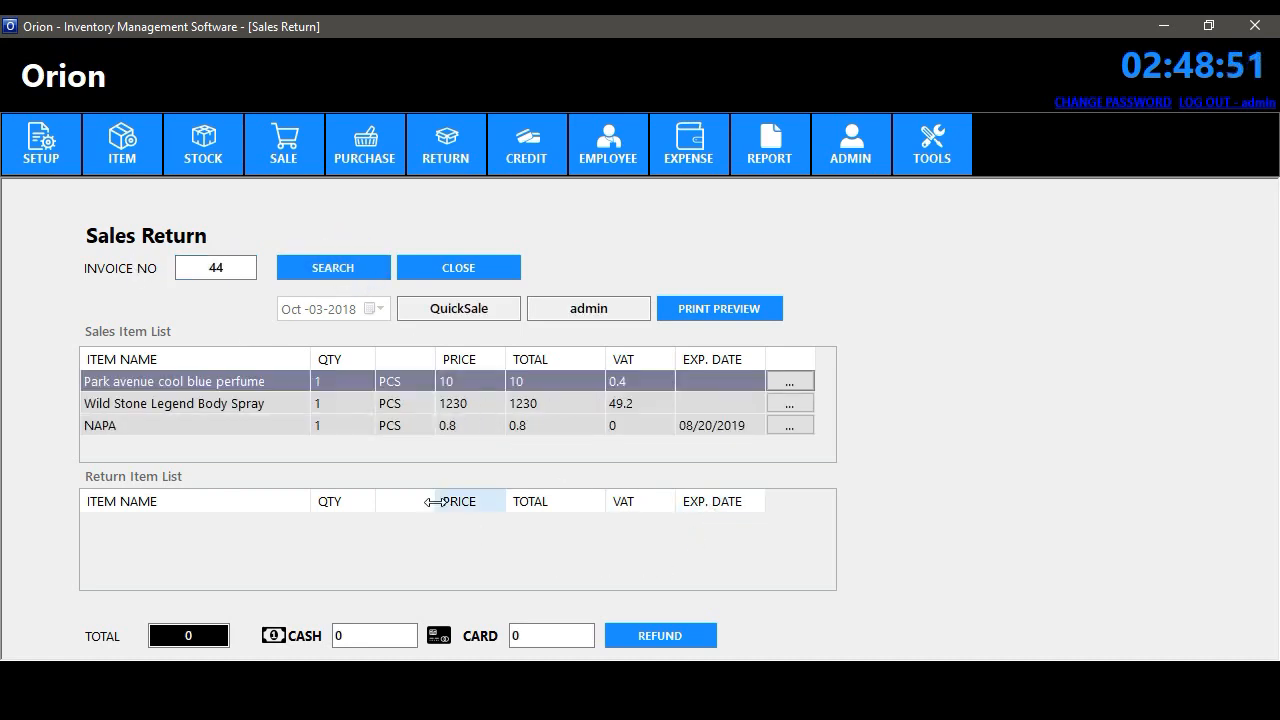
{"action": "left_click", "coordinate": [345, 425]}
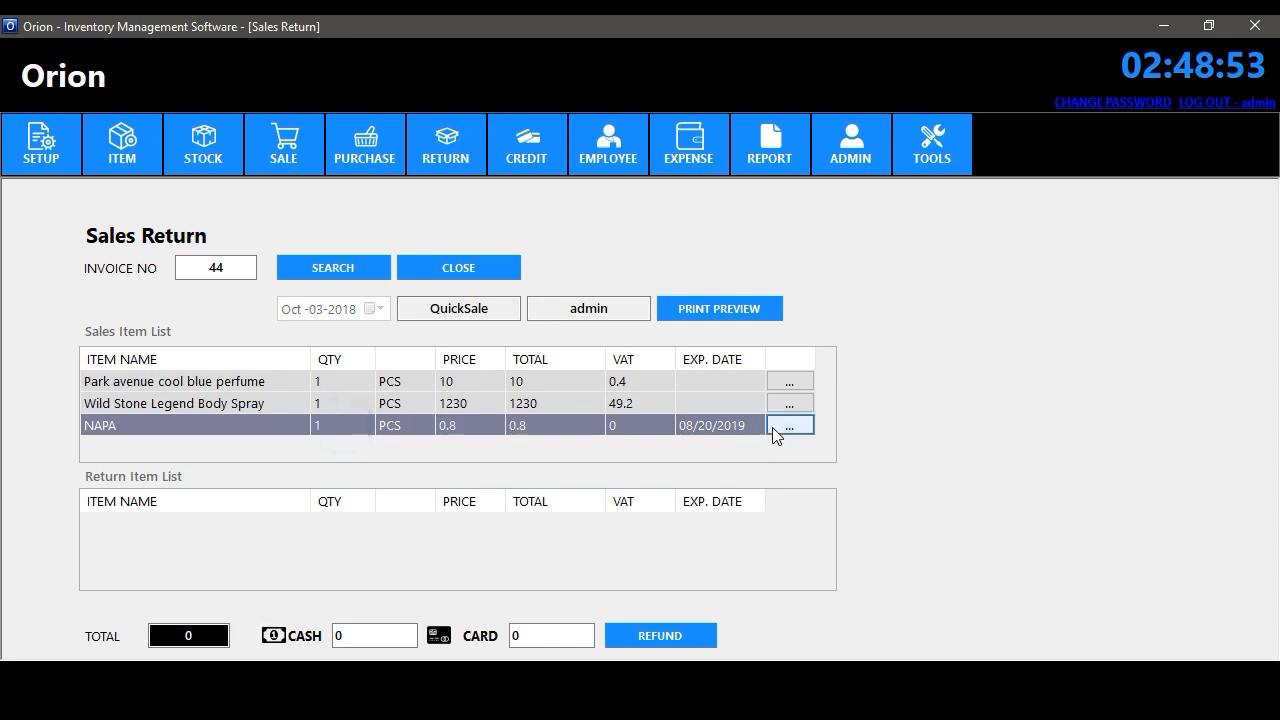
{"action": "left_click", "coordinate": [486, 404]}
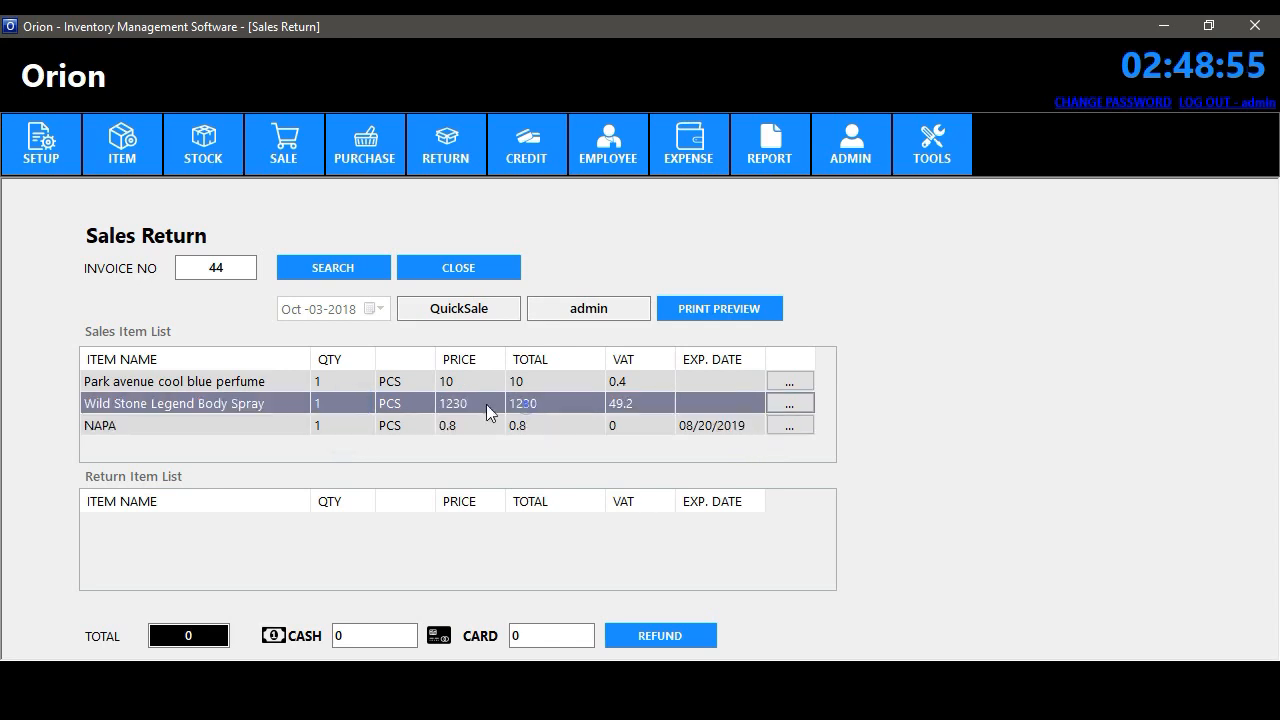
{"action": "left_click", "coordinate": [549, 381]}
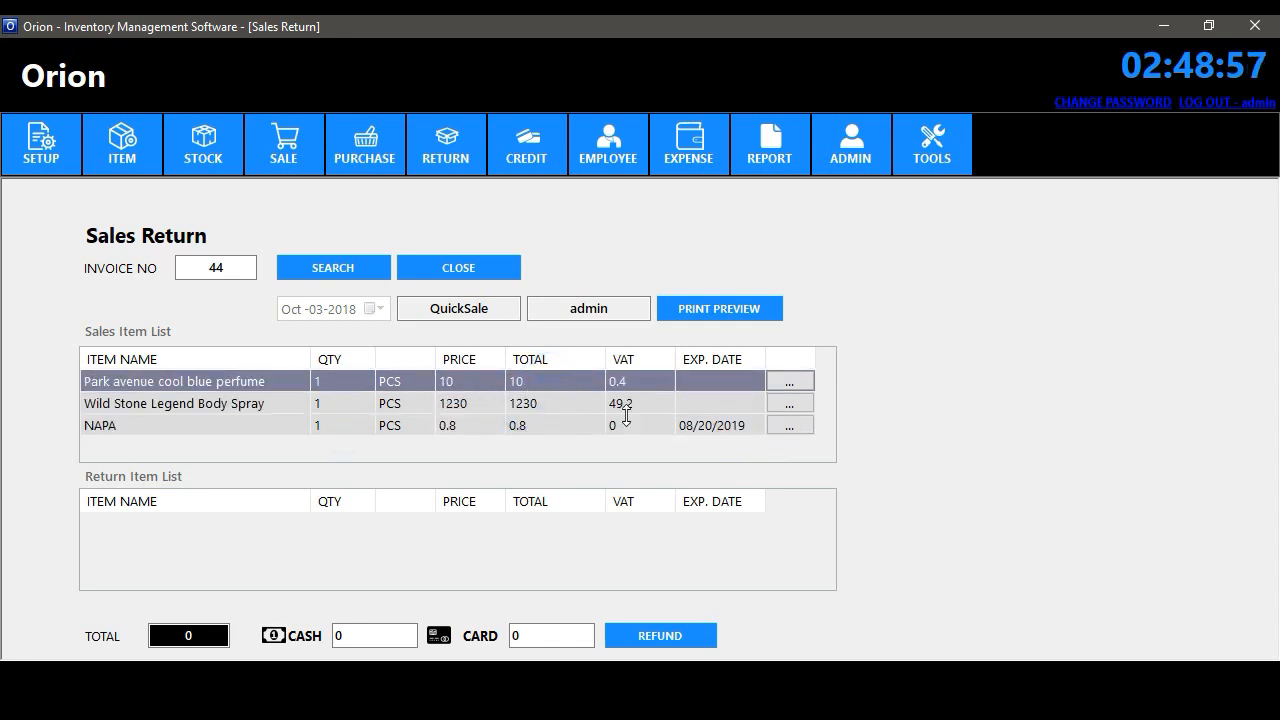
{"action": "left_click", "coordinate": [789, 381]}
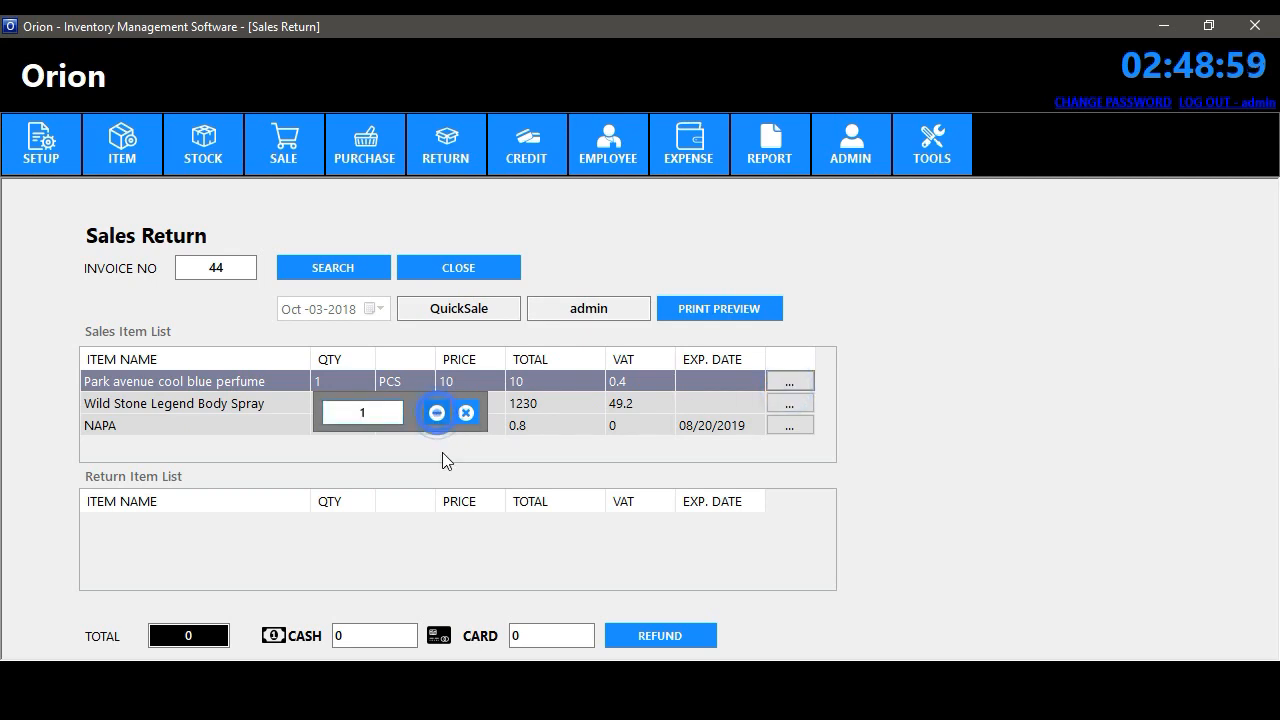
{"action": "left_click", "coordinate": [436, 412]}
{"action": "left_click", "coordinate": [790, 418]}
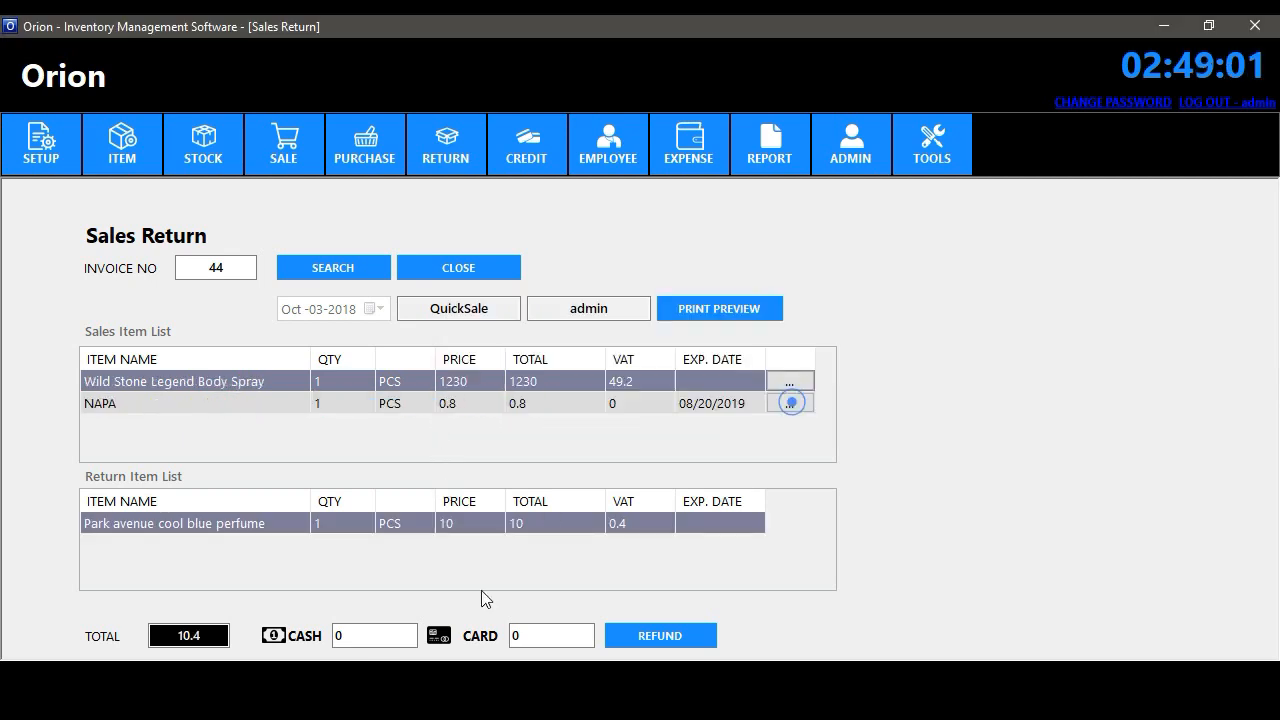
- Refund the 10.4 return with 10 cash and preview the return receipt
{"action": "left_click", "coordinate": [368, 632]}
{"action": "type", "text": "1"}
{"action": "left_click", "coordinate": [642, 631]}
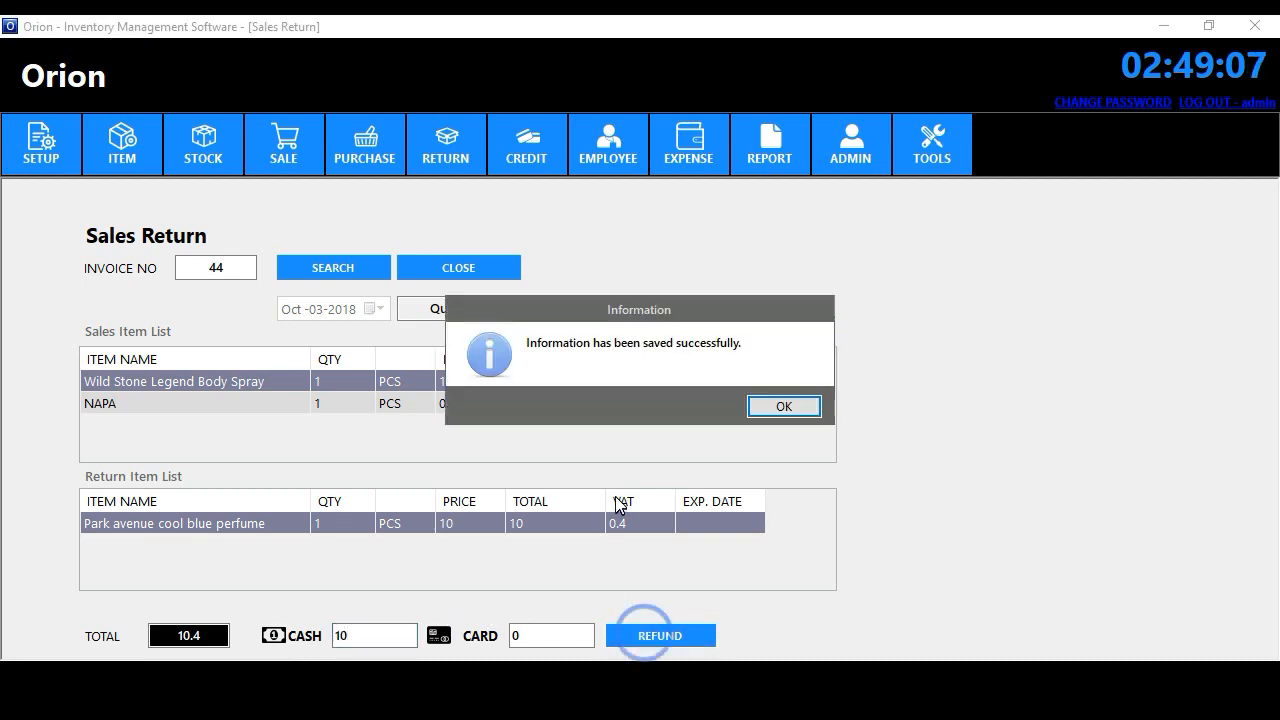
{"action": "left_click", "coordinate": [766, 404]}
{"action": "left_click", "coordinate": [729, 303]}
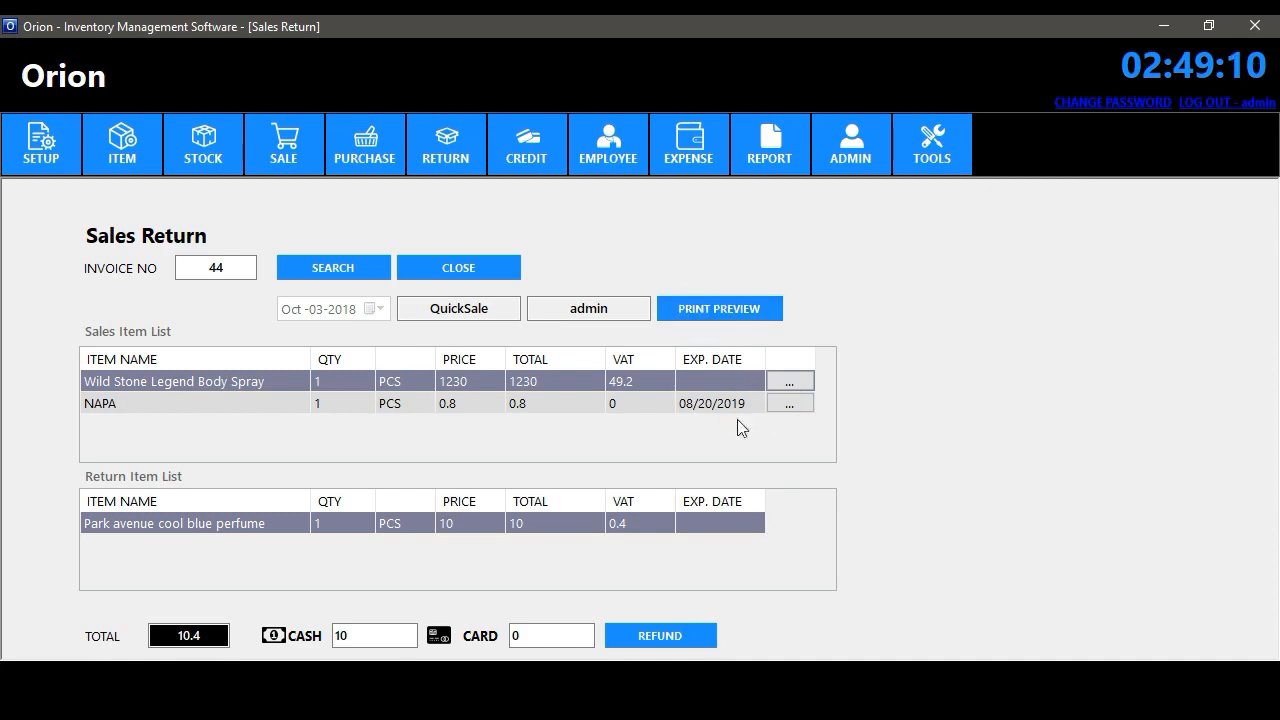
{"action": "mouse_move", "coordinate": [1090, 278]}
{"action": "left_mouse_down"}
{"action": "mouse_move", "coordinate": [1090, 316]}
{"action": "mouse_move", "coordinate": [1087, 275]}
{"action": "left_mouse_up"}
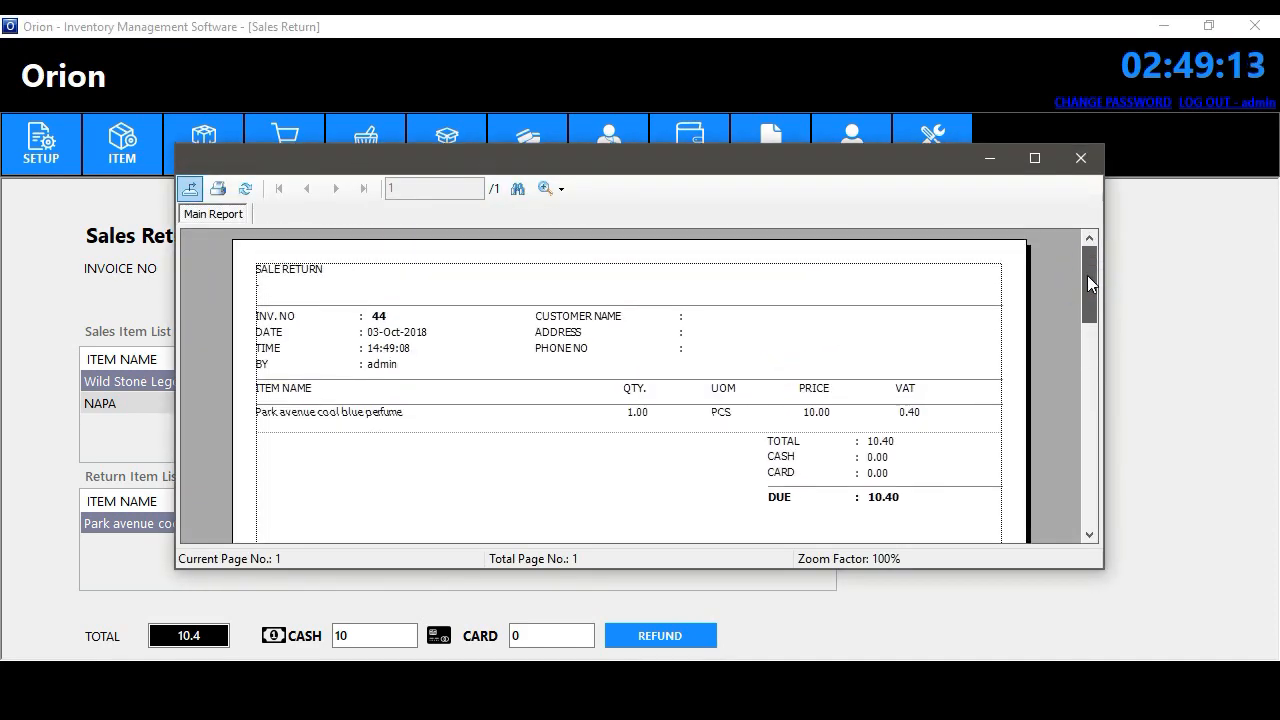
{"action": "left_click", "coordinate": [1080, 158]}
{"action": "left_click", "coordinate": [448, 172]}
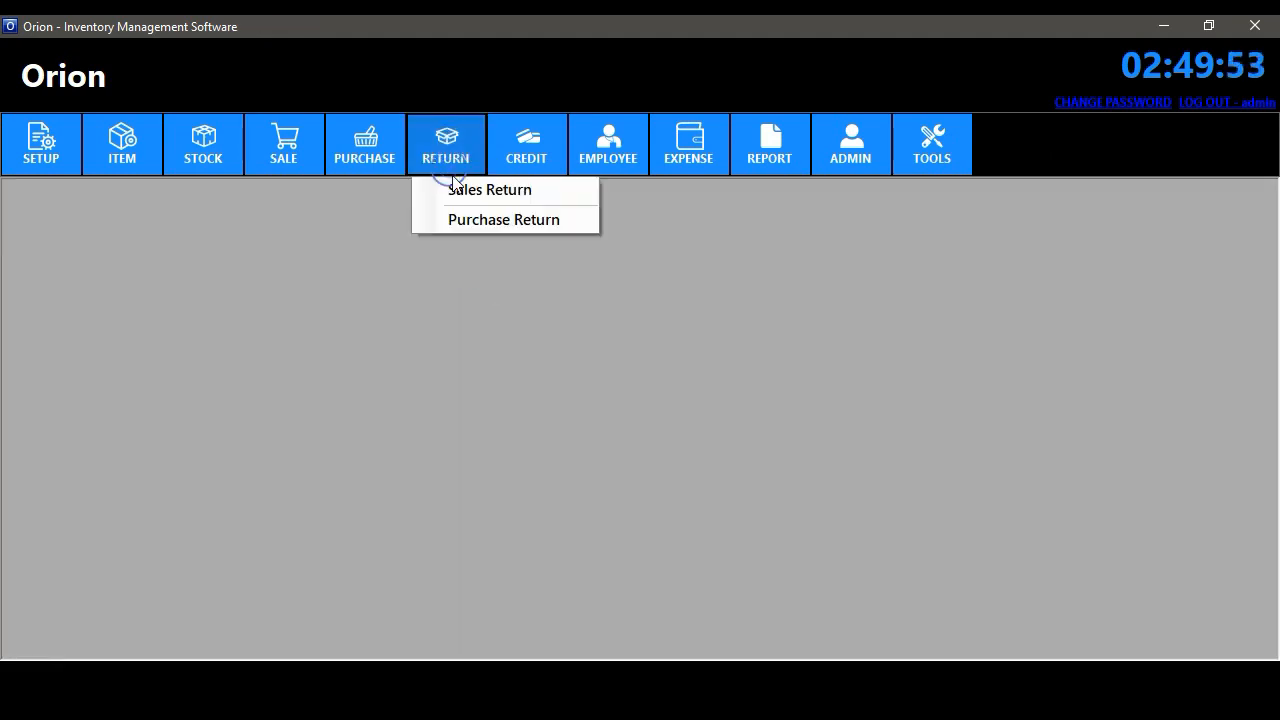
- Start a purchase return on invoice 30 for 5 PCS of ALL TIME COOKIES BISCUIT 200GM
{"action": "left_click", "coordinate": [489, 218]}
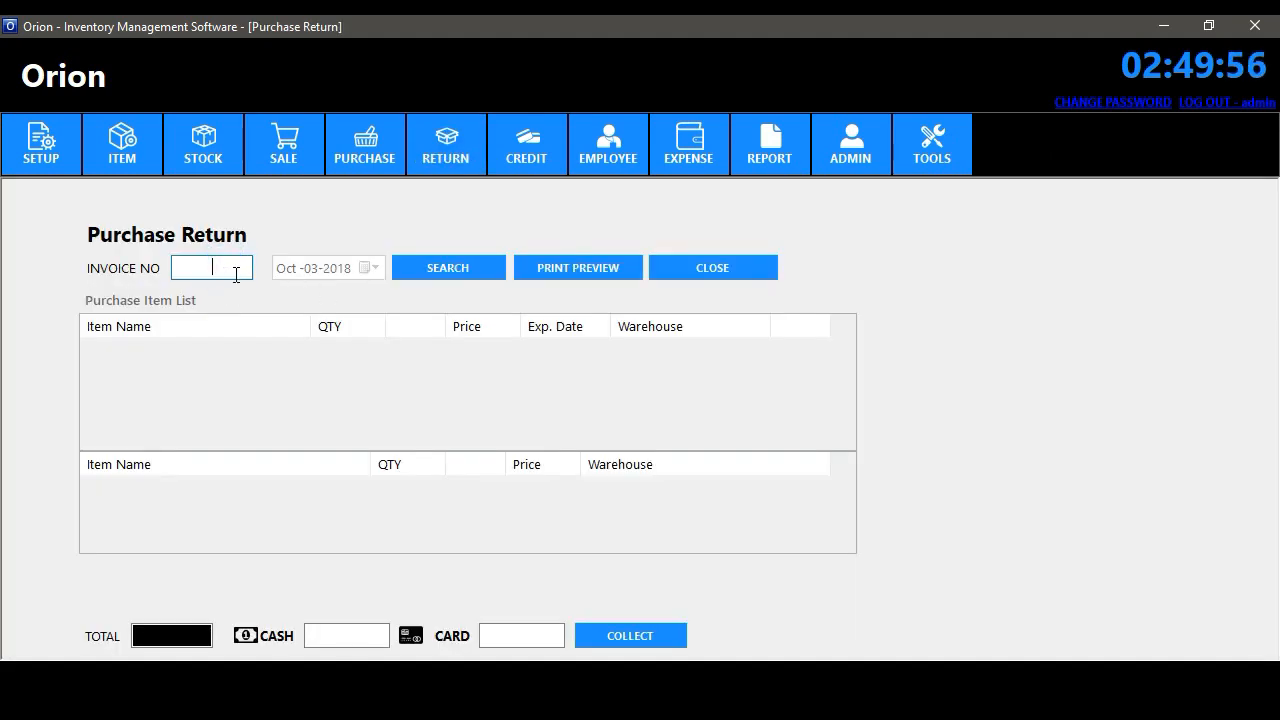
{"action": "left_click", "coordinate": [437, 263]}
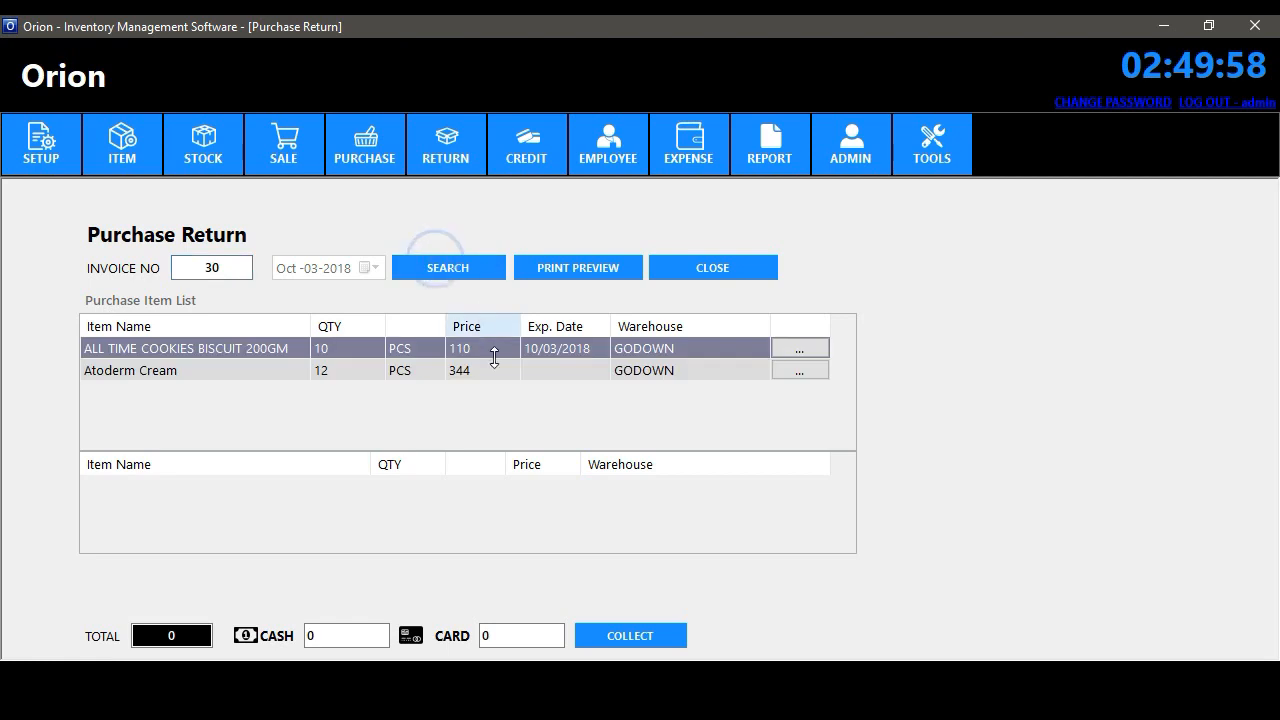
{"action": "left_click", "coordinate": [217, 371]}
{"action": "left_click", "coordinate": [246, 346]}
{"action": "left_click", "coordinate": [800, 348]}
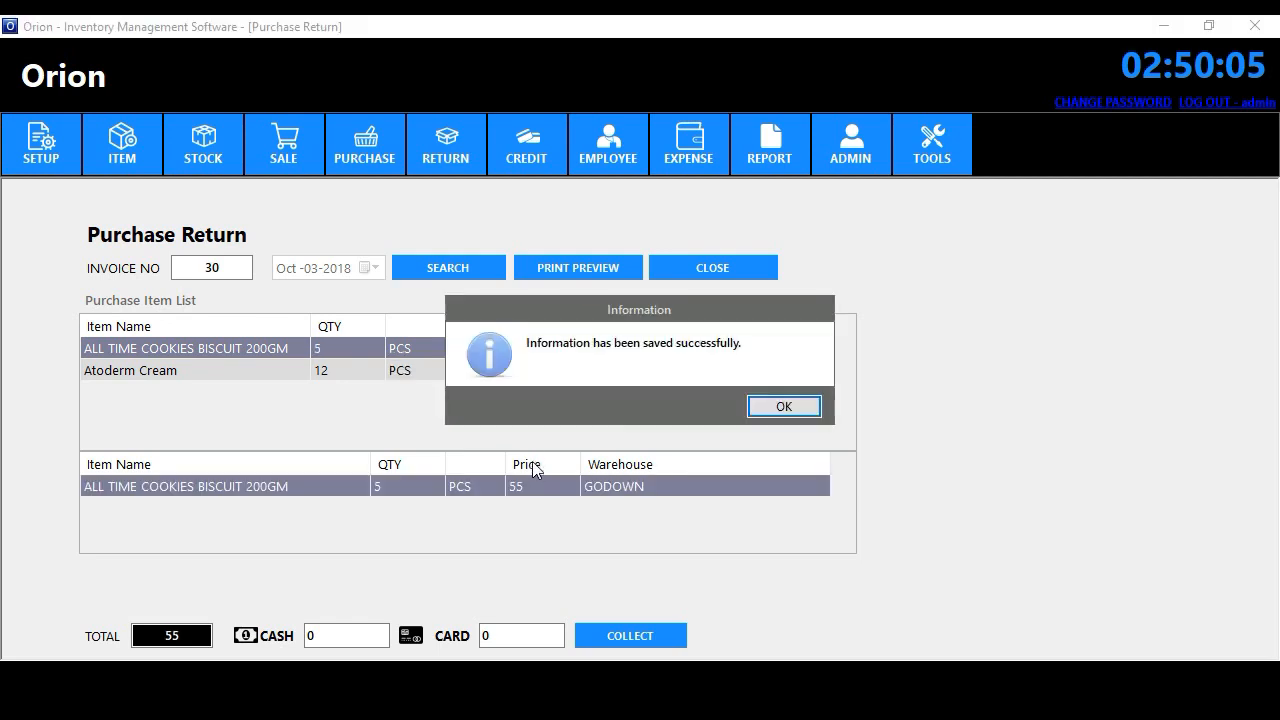
{"action": "left_click", "coordinate": [788, 405]}
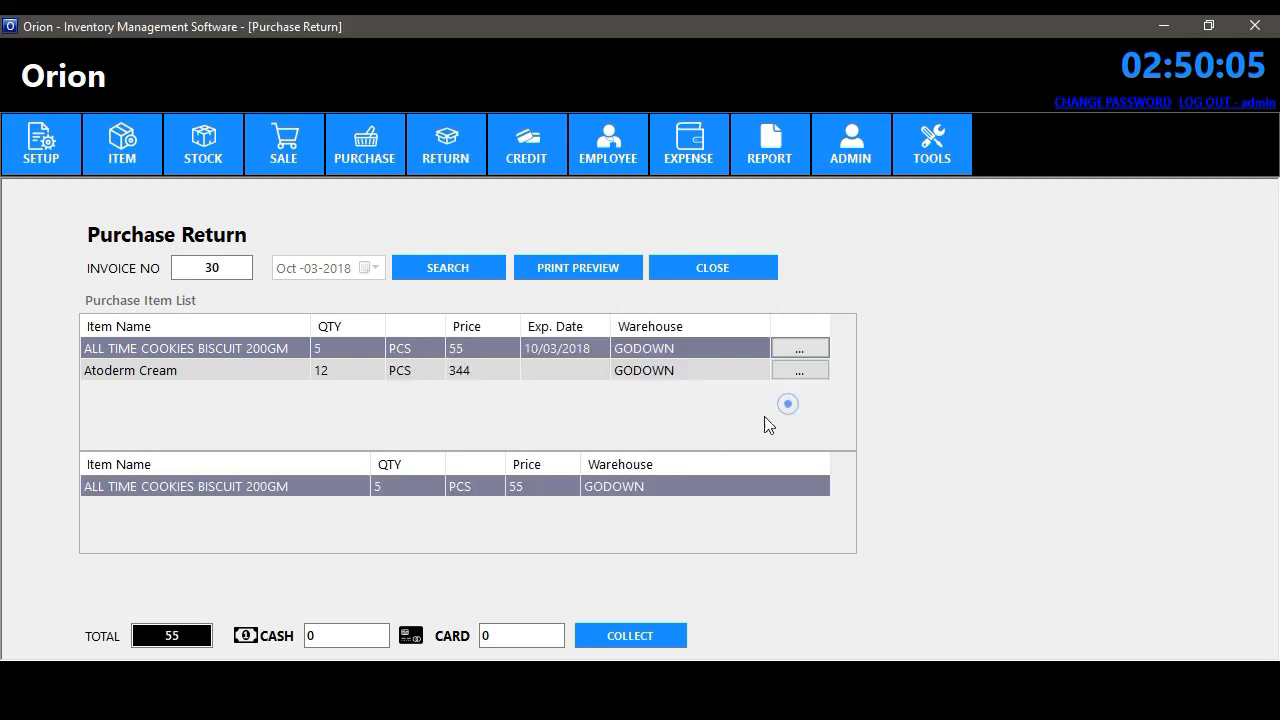
- Collect 55 in cash, preview the return receipt, and close the form
{"action": "left_click", "coordinate": [351, 631]}
{"action": "type", "text": "55"}
{"action": "left_click", "coordinate": [615, 634]}
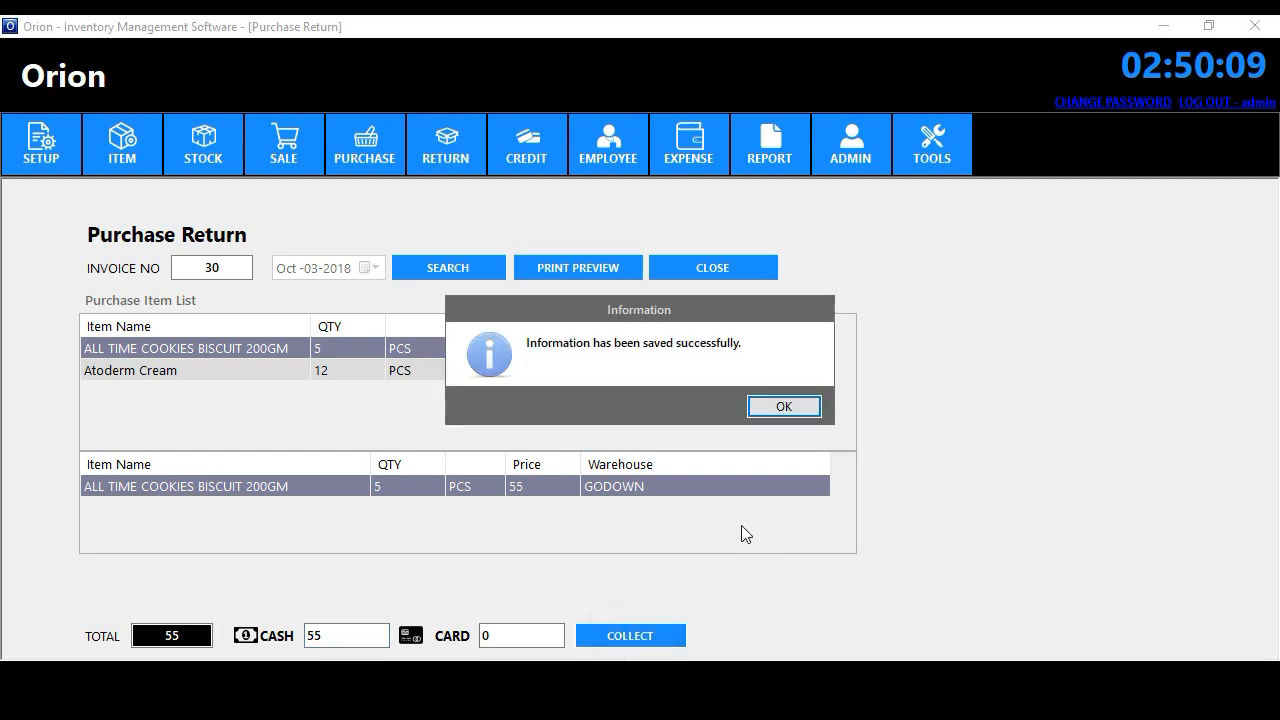
{"action": "left_click", "coordinate": [784, 406]}
{"action": "left_click", "coordinate": [578, 267]}
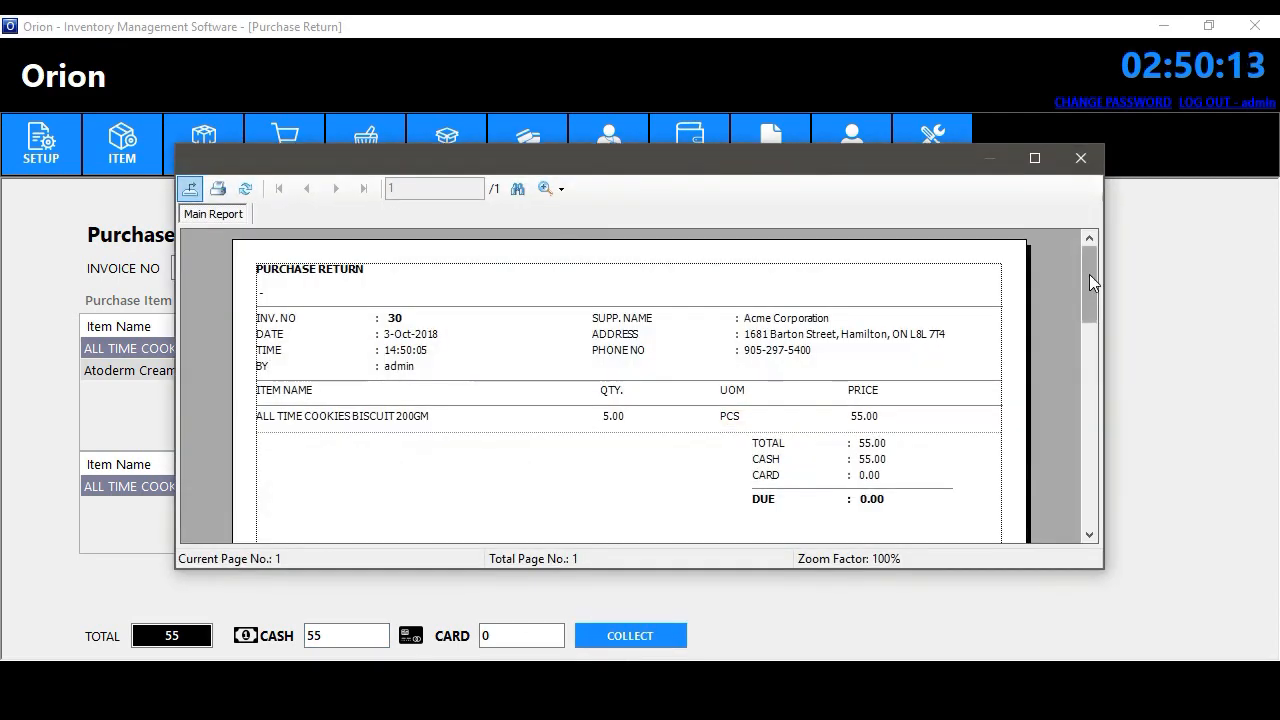
{"action": "mouse_move", "coordinate": [1089, 274]}
{"action": "left_mouse_down"}
{"action": "mouse_move", "coordinate": [1110, 381]}
{"action": "mouse_move", "coordinate": [1106, 262]}
{"action": "left_mouse_up"}
{"action": "scroll", "coordinate": [1097, 270], "scroll_direction": "down", "scroll_amount": 5}
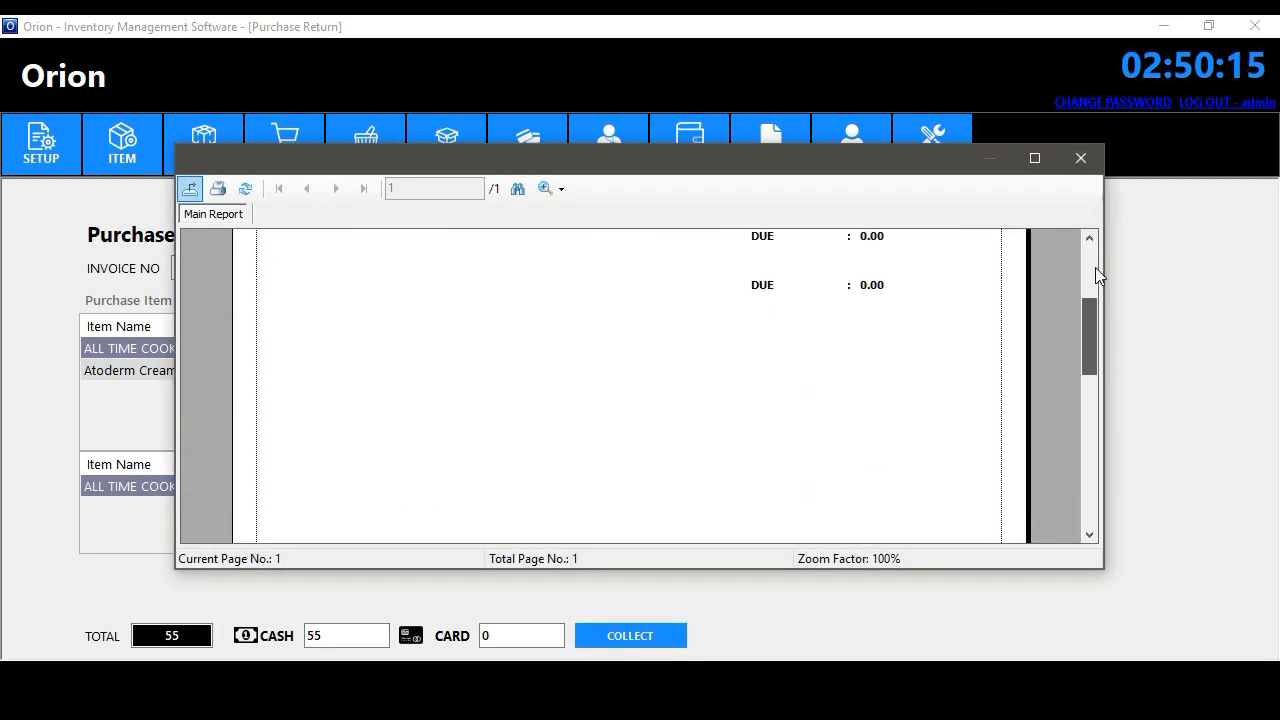
{"action": "scroll", "coordinate": [1095, 267], "scroll_direction": "up", "scroll_amount": 1}
{"action": "left_click", "coordinate": [1080, 157]}
{"action": "left_click", "coordinate": [712, 268]}
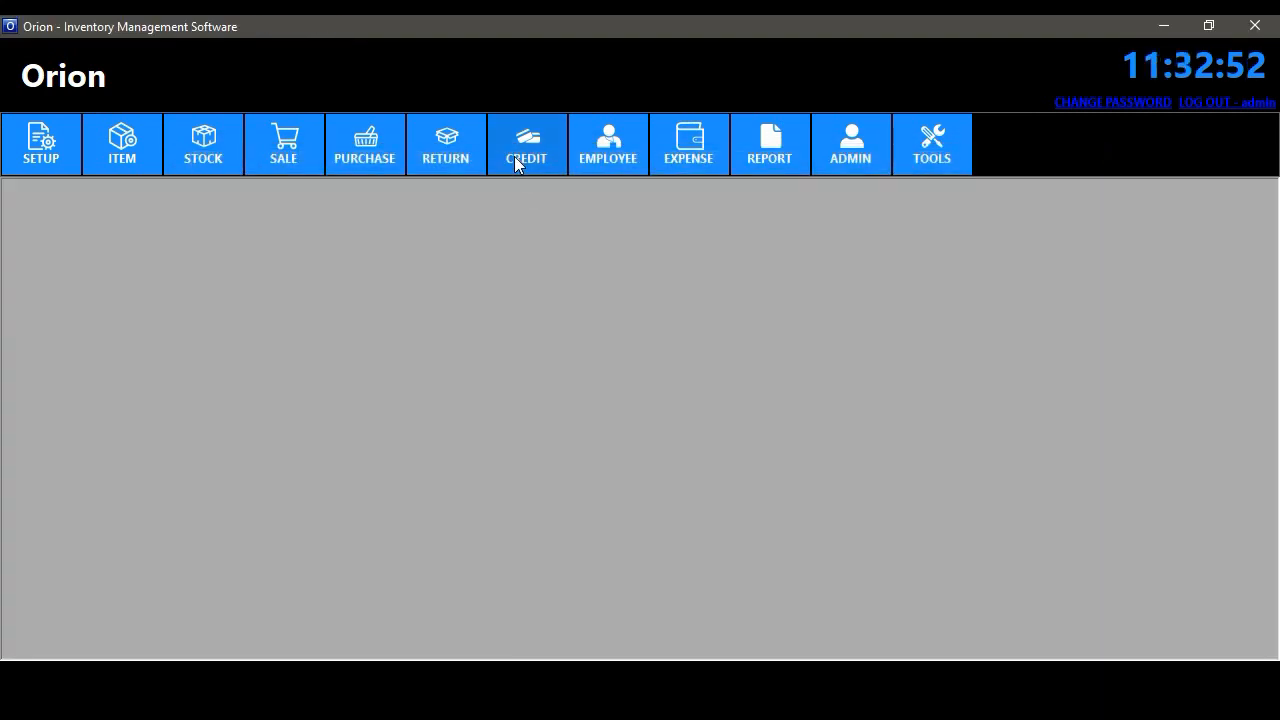
- In Credit Collection, look up invoice 36, showing 4191.64 total due
{"action": "left_click", "coordinate": [514, 157]}
{"action": "left_click", "coordinate": [528, 192]}
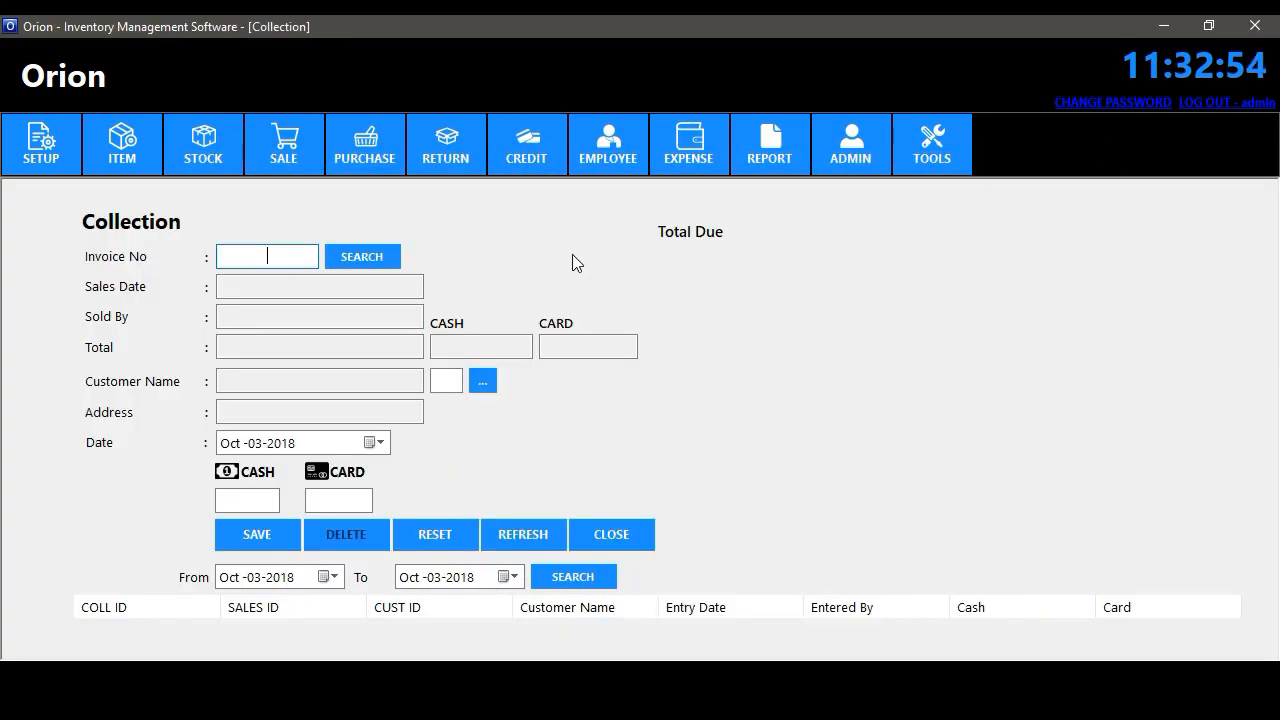
{"action": "left_click", "coordinate": [282, 256]}
{"action": "left_click", "coordinate": [349, 257]}
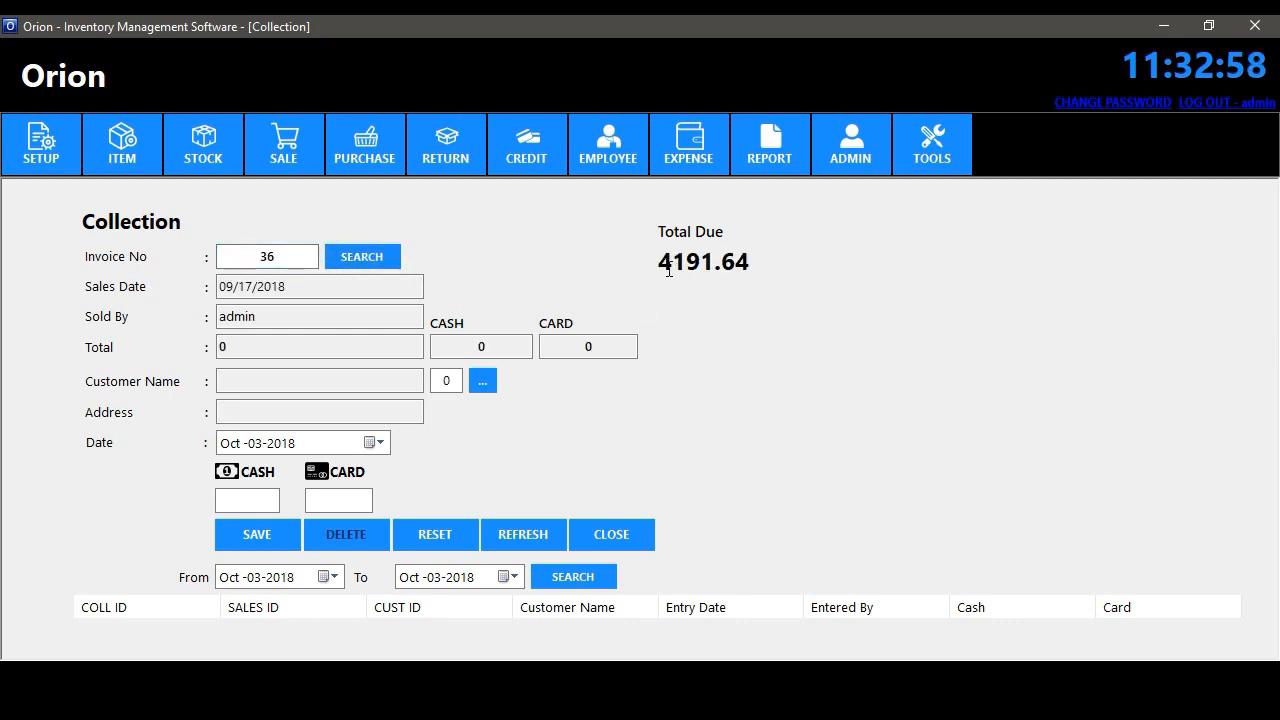
{"action": "left_click_drag", "start_coordinate": [669, 270], "coordinate": [757, 263]}
{"action": "left_click", "coordinate": [766, 263]}
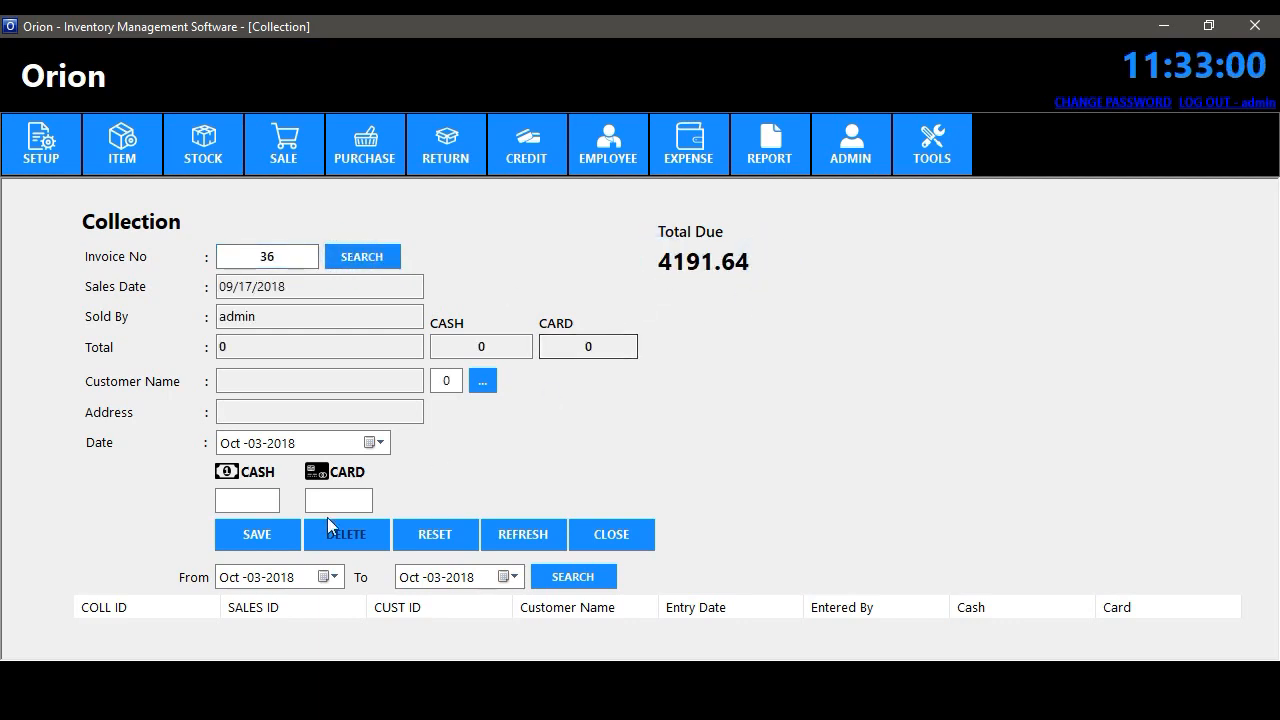
- Save a 4000 cash collection against invoice 36 as collection ID 4
{"action": "left_click", "coordinate": [255, 500]}
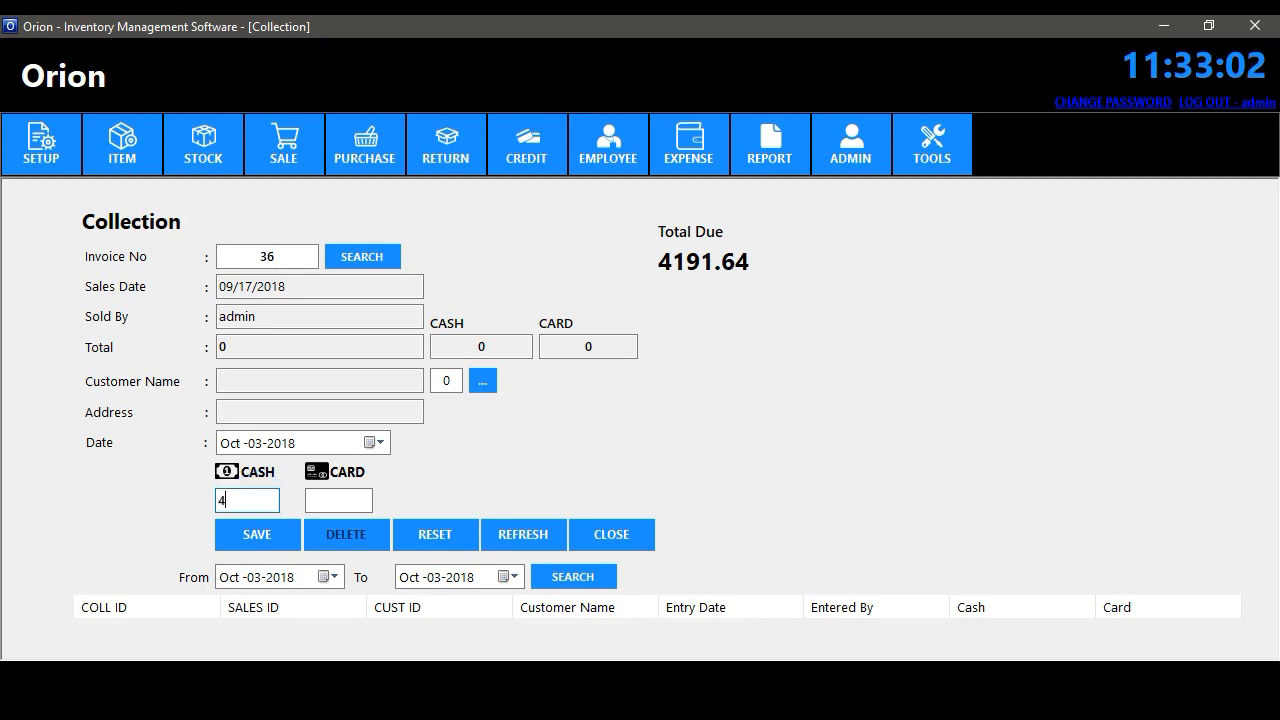
{"action": "left_click", "coordinate": [335, 502]}
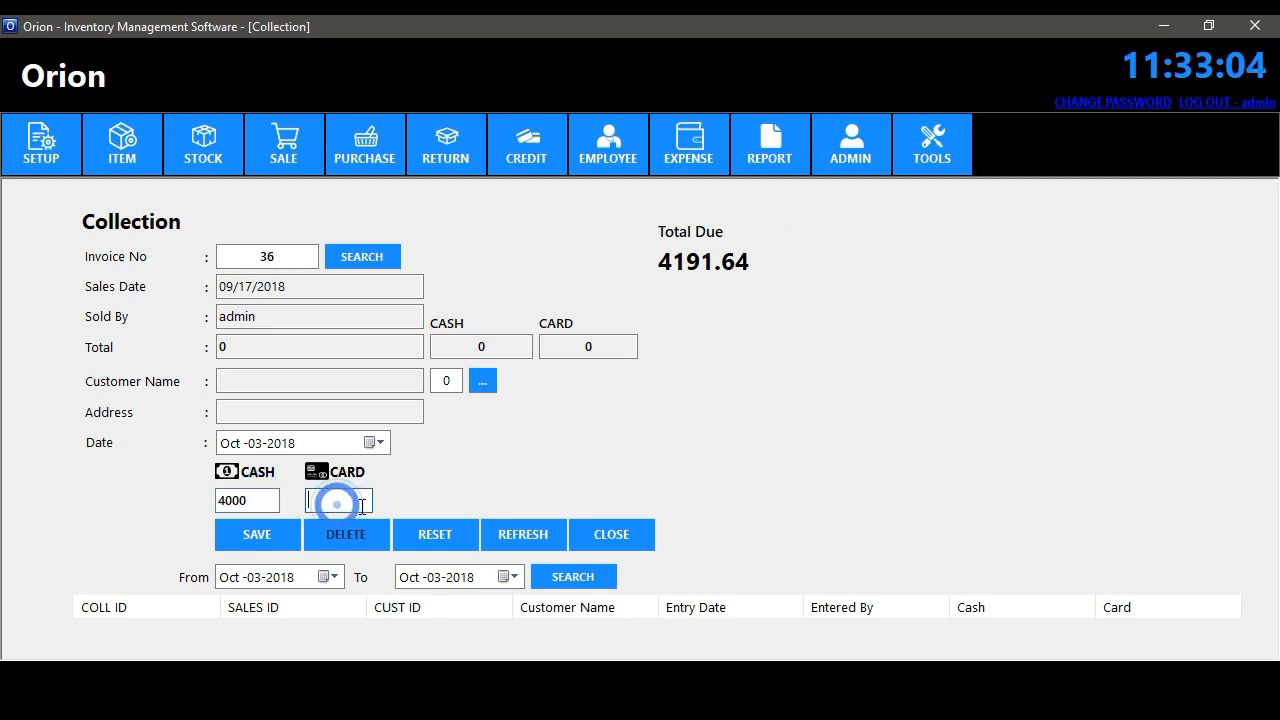
{"action": "left_click", "coordinate": [254, 536]}
{"action": "left_click", "coordinate": [787, 407]}
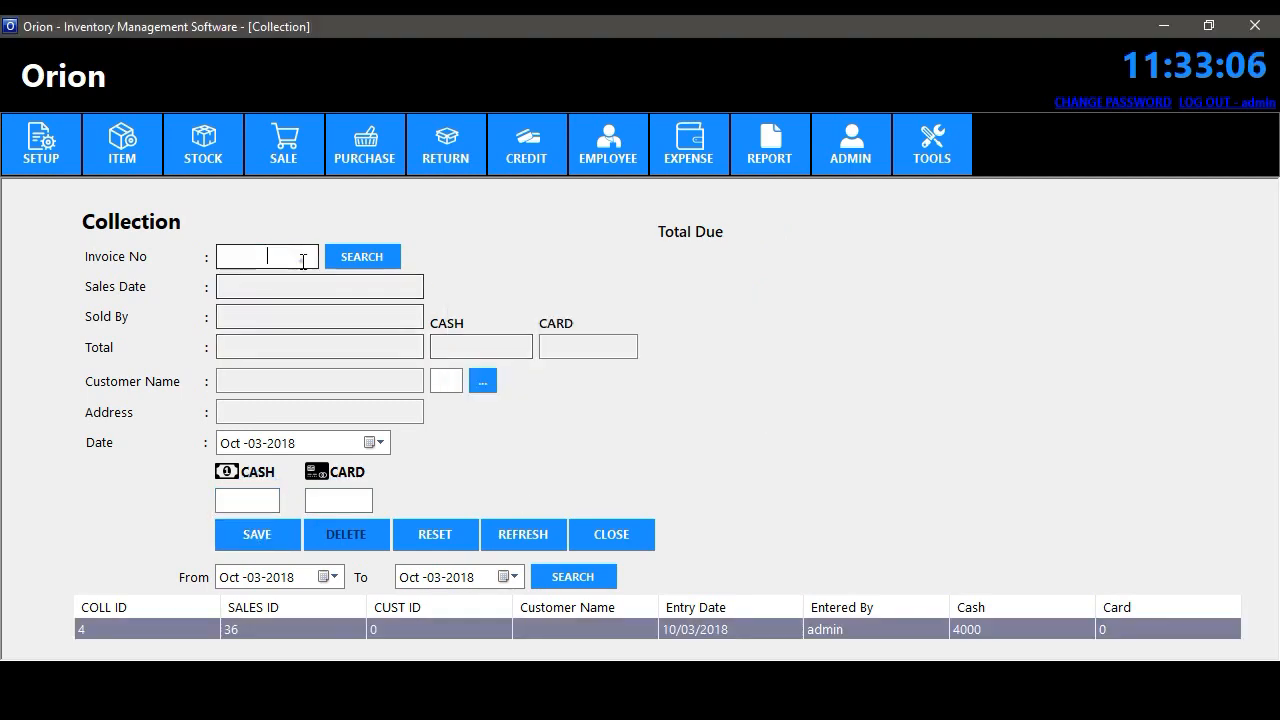
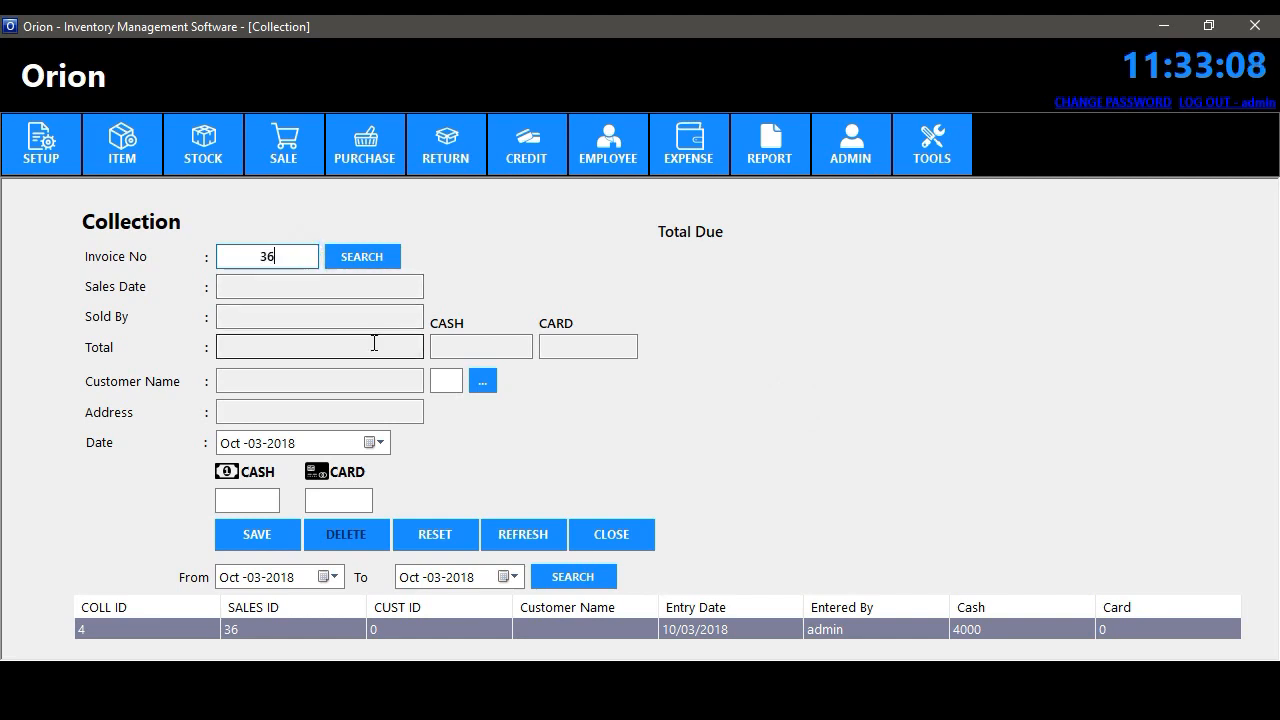
- Re-check invoice 36 in the Collection form, then clear the form
{"action": "left_click", "coordinate": [368, 258]}
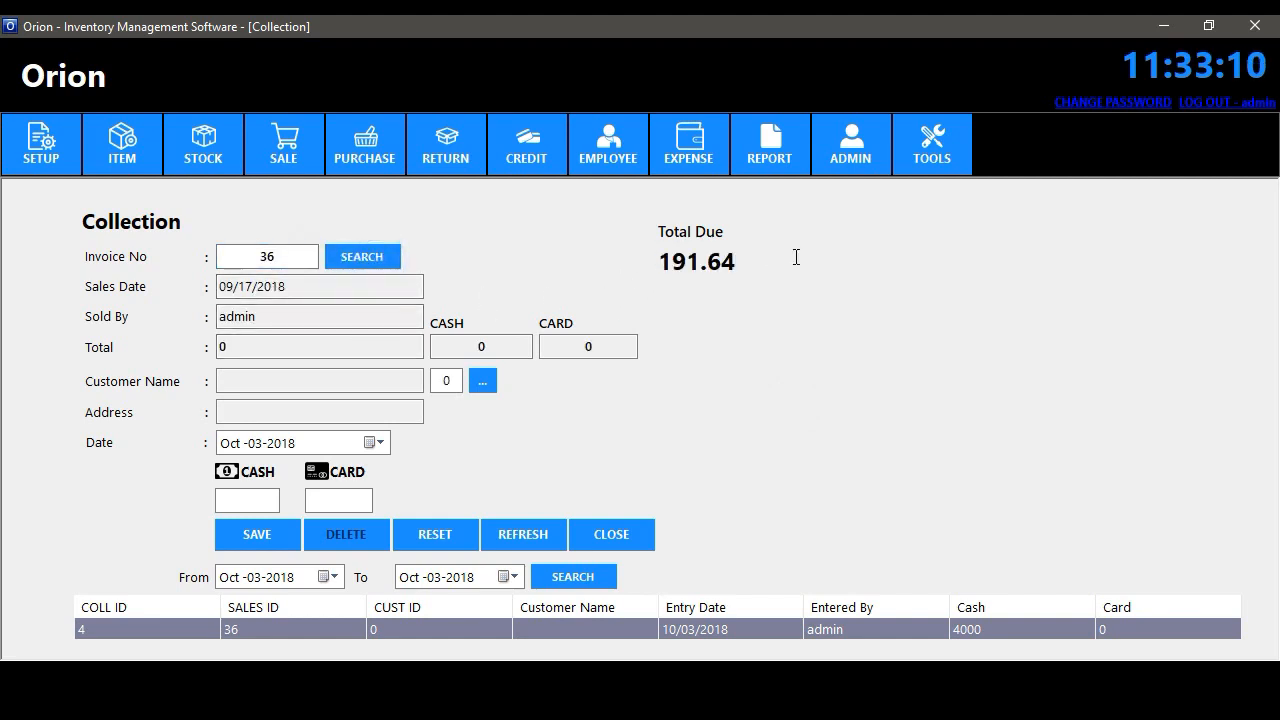
{"action": "double_click", "coordinate": [262, 256]}
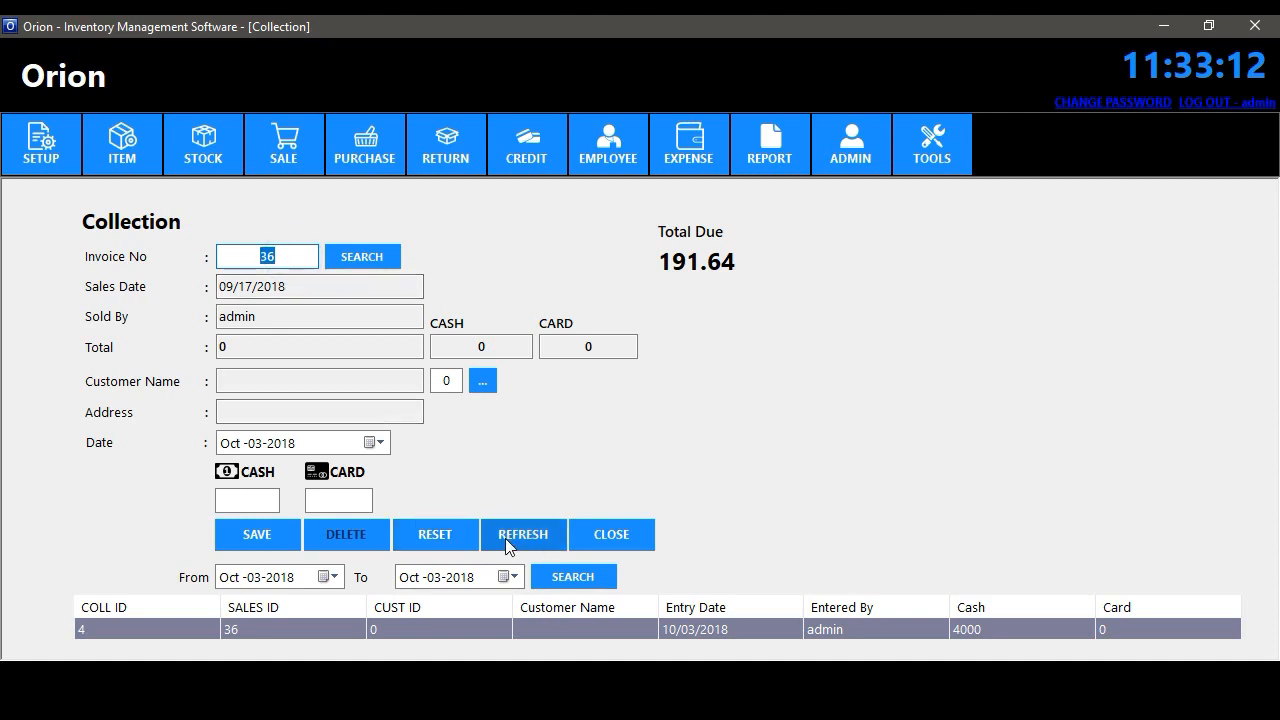
{"action": "left_click", "coordinate": [505, 538]}
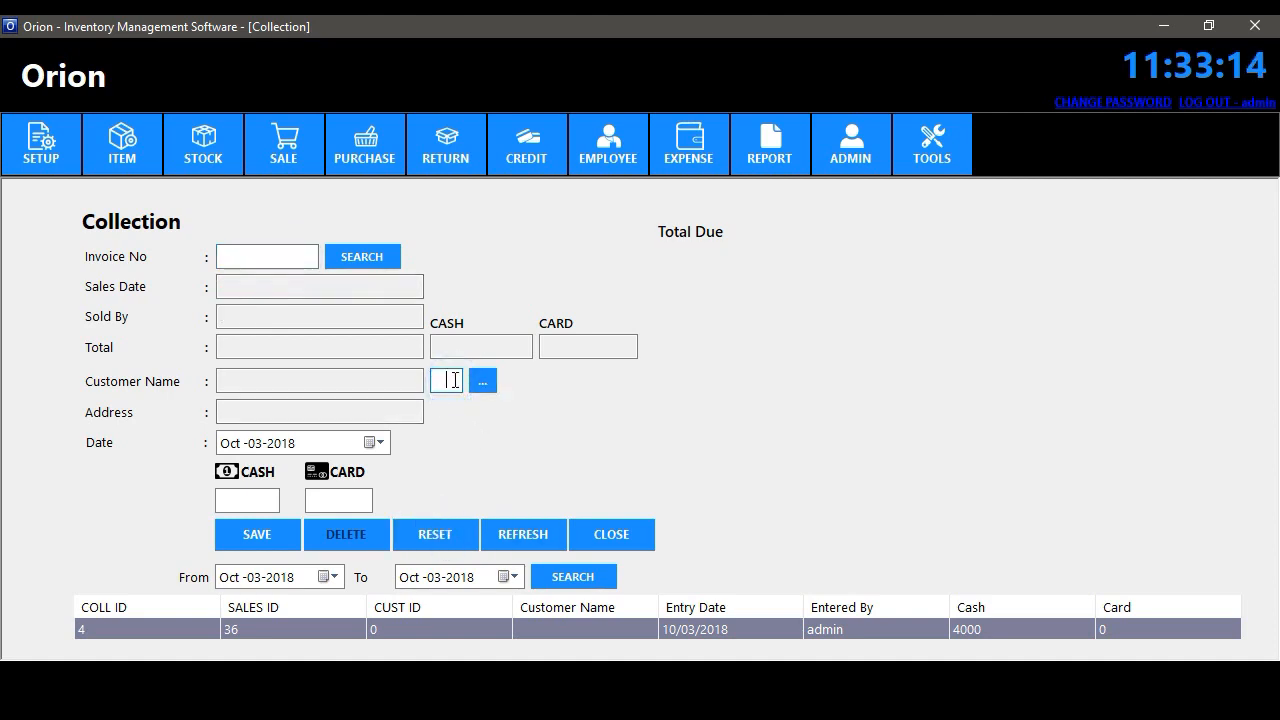
- Load customer 2 and save a 16643.02 cash collection matching its total due
{"action": "left_click", "coordinate": [461, 380]}
{"action": "type", "text": "2"}
{"action": "left_click", "coordinate": [476, 381]}
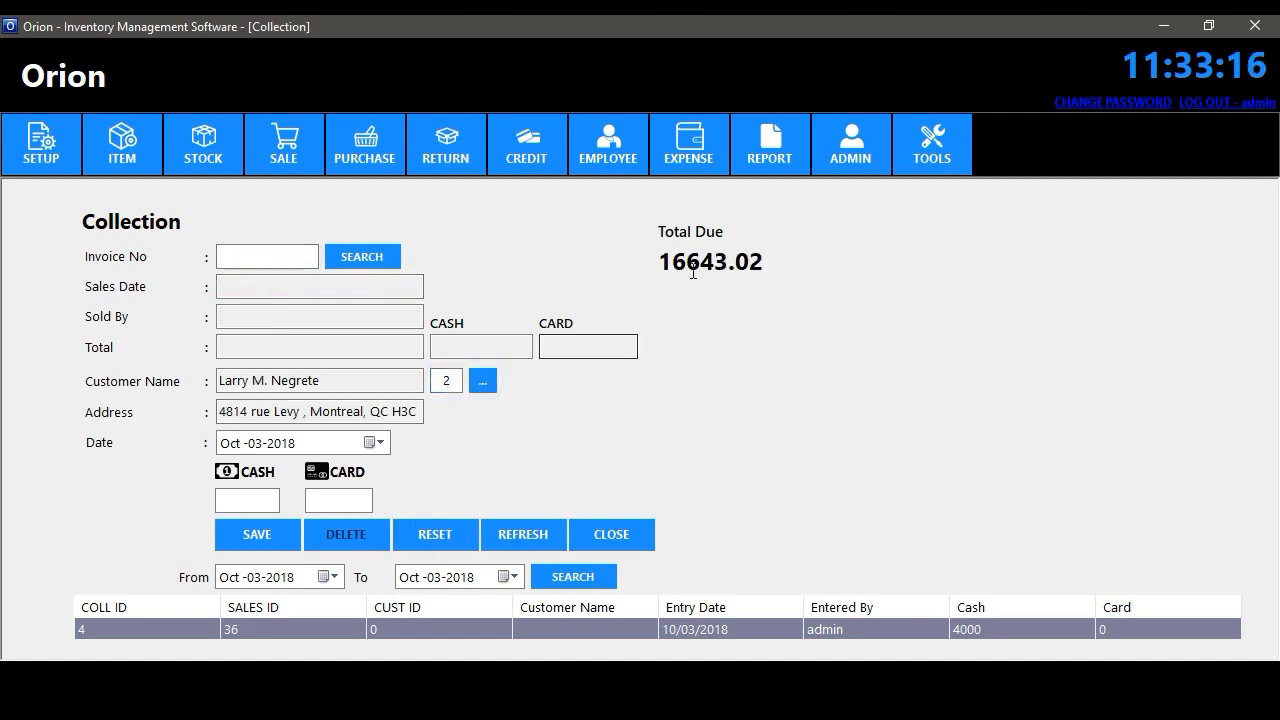
{"action": "left_click_drag", "start_coordinate": [661, 261], "coordinate": [790, 267]}
{"action": "key", "text": "ctrl+c"}
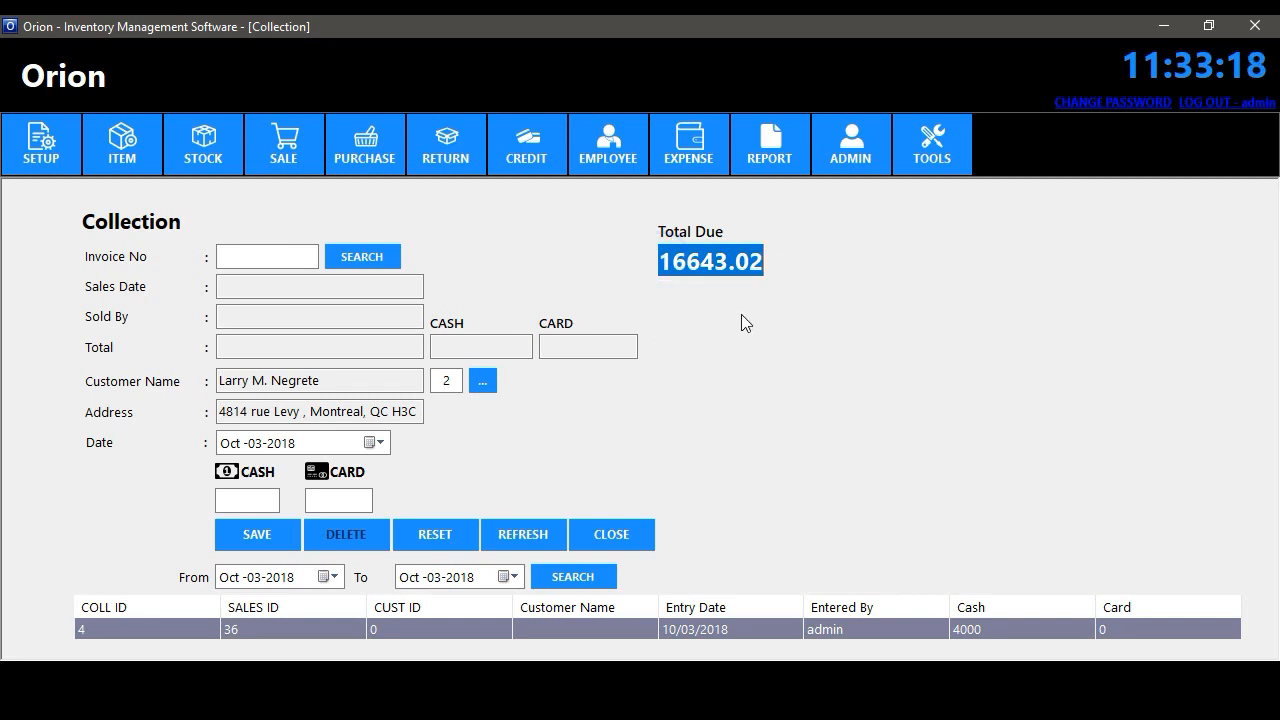
{"action": "left_click", "coordinate": [262, 500]}
{"action": "key", "text": "ctrl+v"}
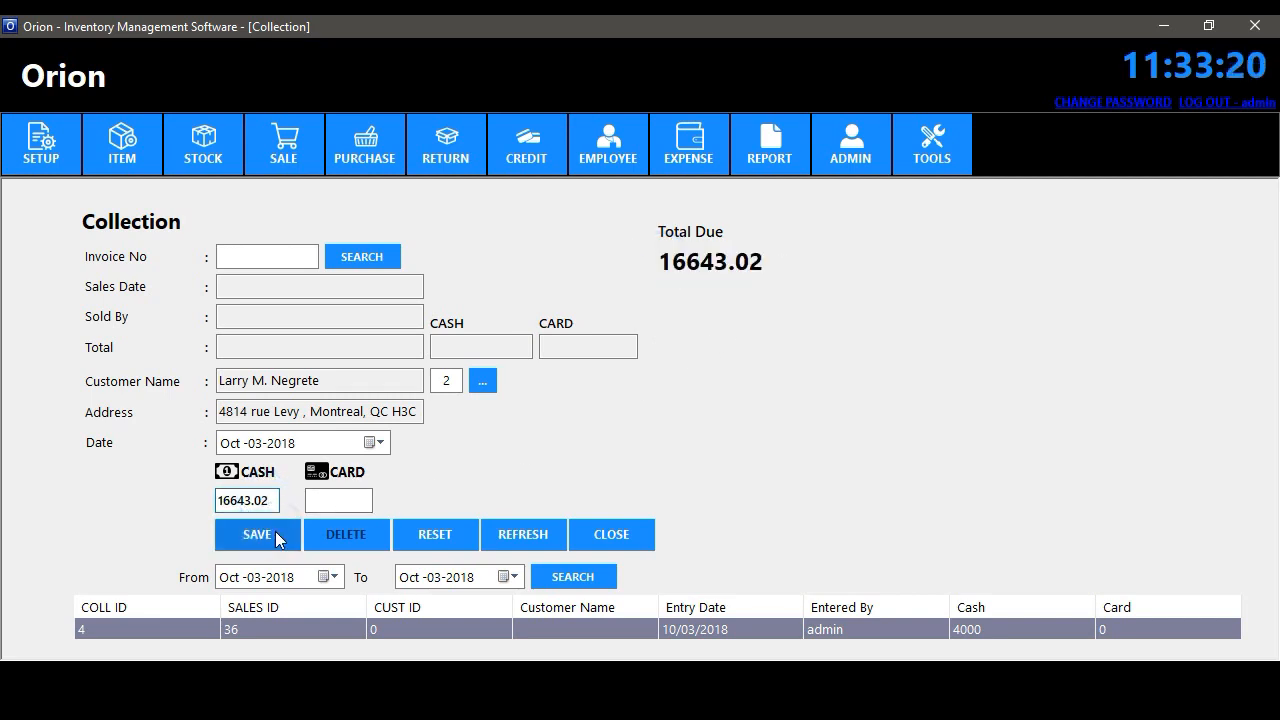
{"action": "left_click", "coordinate": [275, 531]}
{"action": "left_click", "coordinate": [771, 405]}
- Confirm customer 2's balance is now 0 and close the Collection form
{"action": "left_click", "coordinate": [448, 381]}
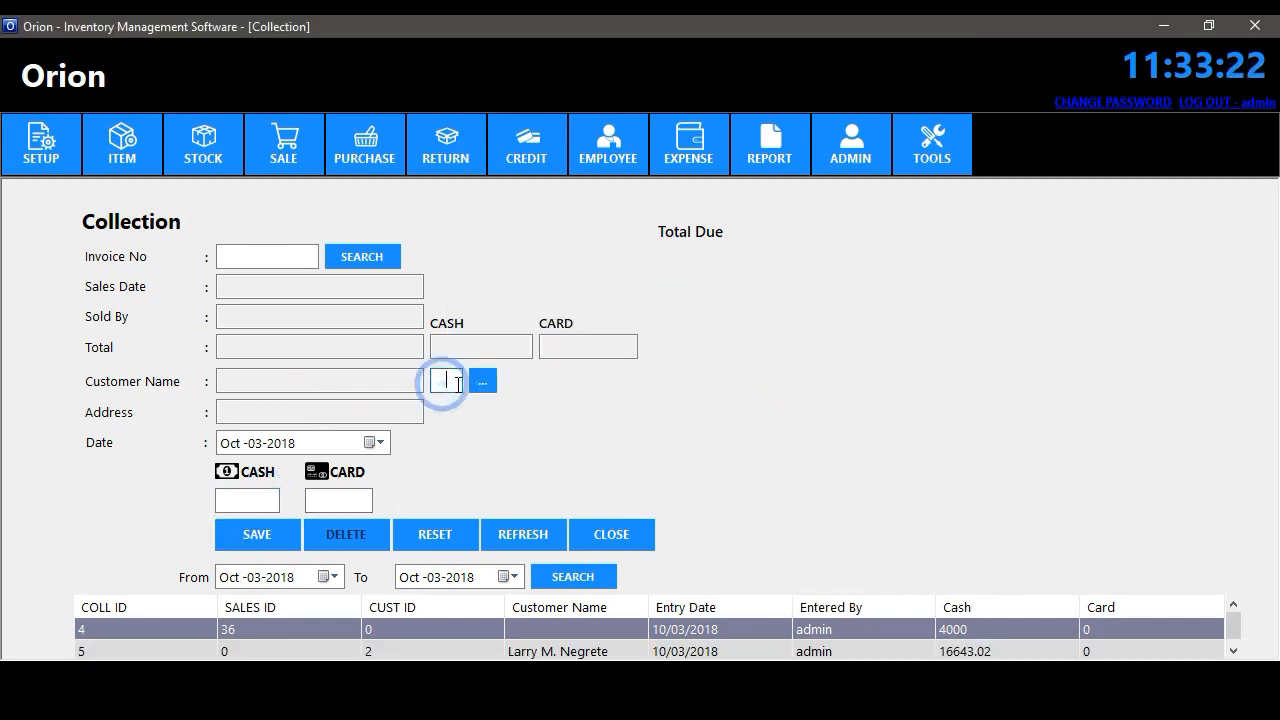
{"action": "type", "text": "2"}
{"action": "left_click", "coordinate": [481, 381]}
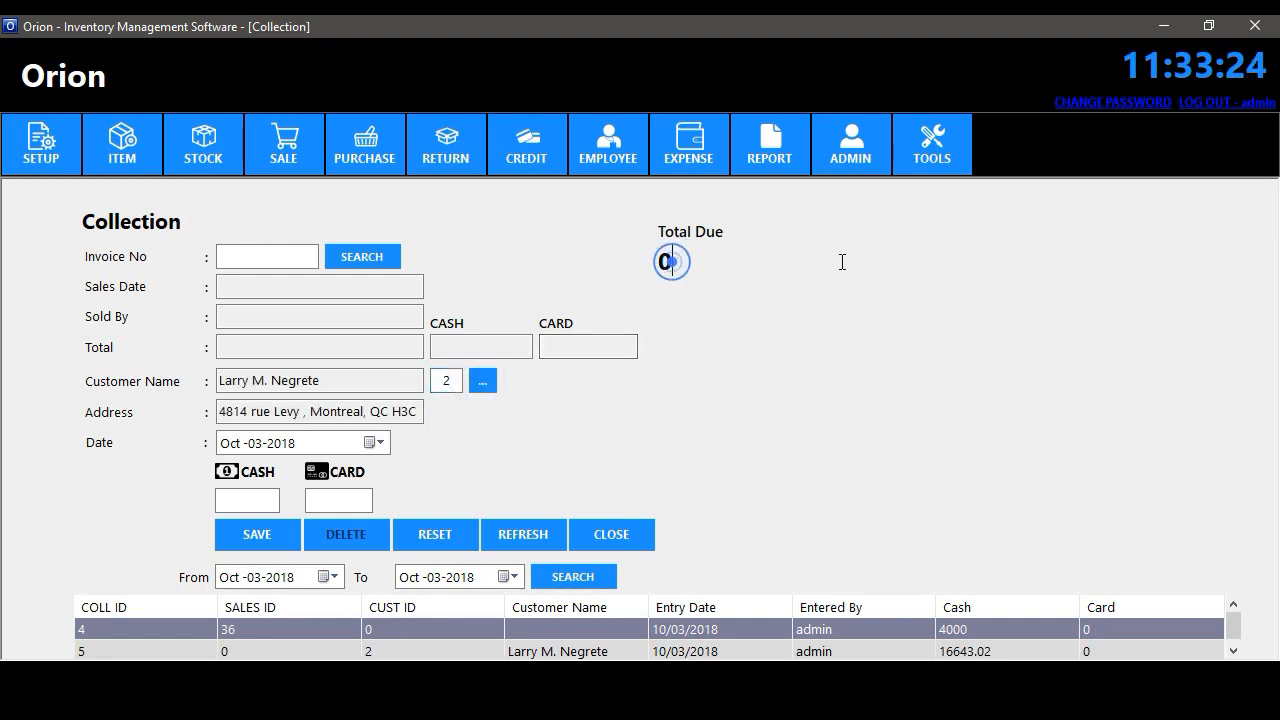
{"action": "left_click", "coordinate": [603, 534]}
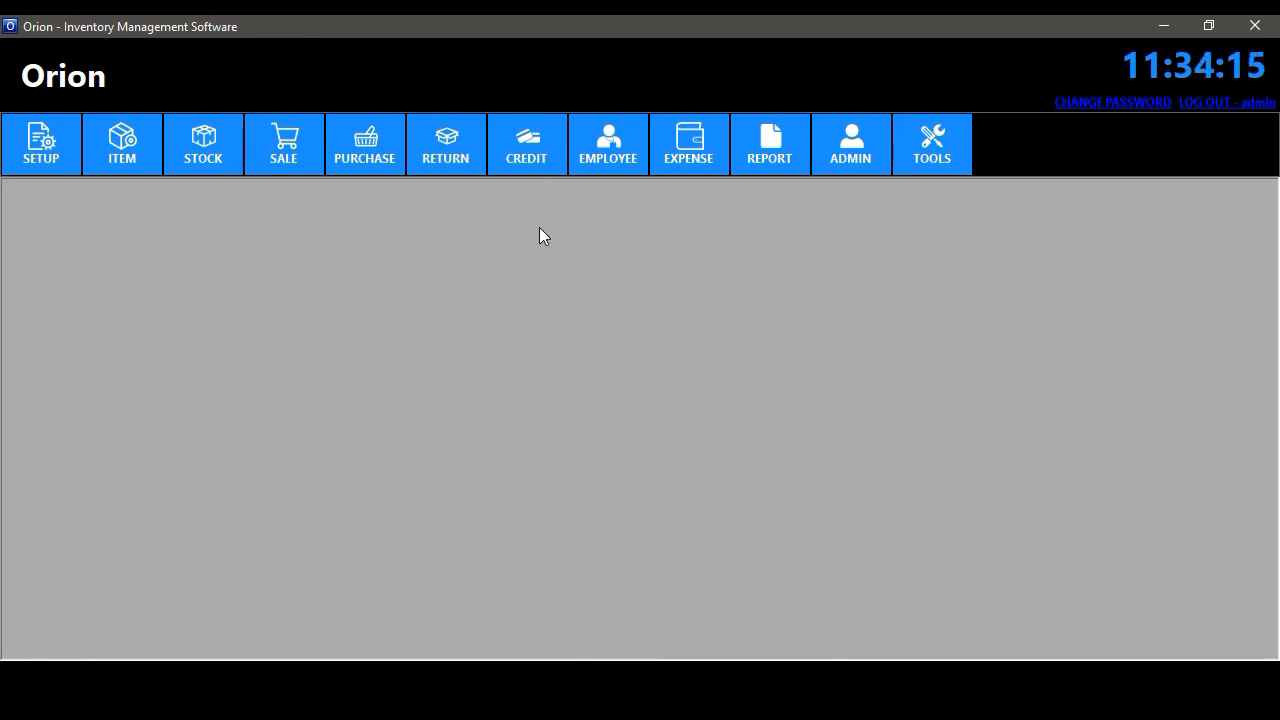
- Open the supplier Payment form and look up purchase 30
{"action": "left_click", "coordinate": [526, 145]}
{"action": "left_click", "coordinate": [551, 217]}
{"action": "left_click", "coordinate": [284, 254]}
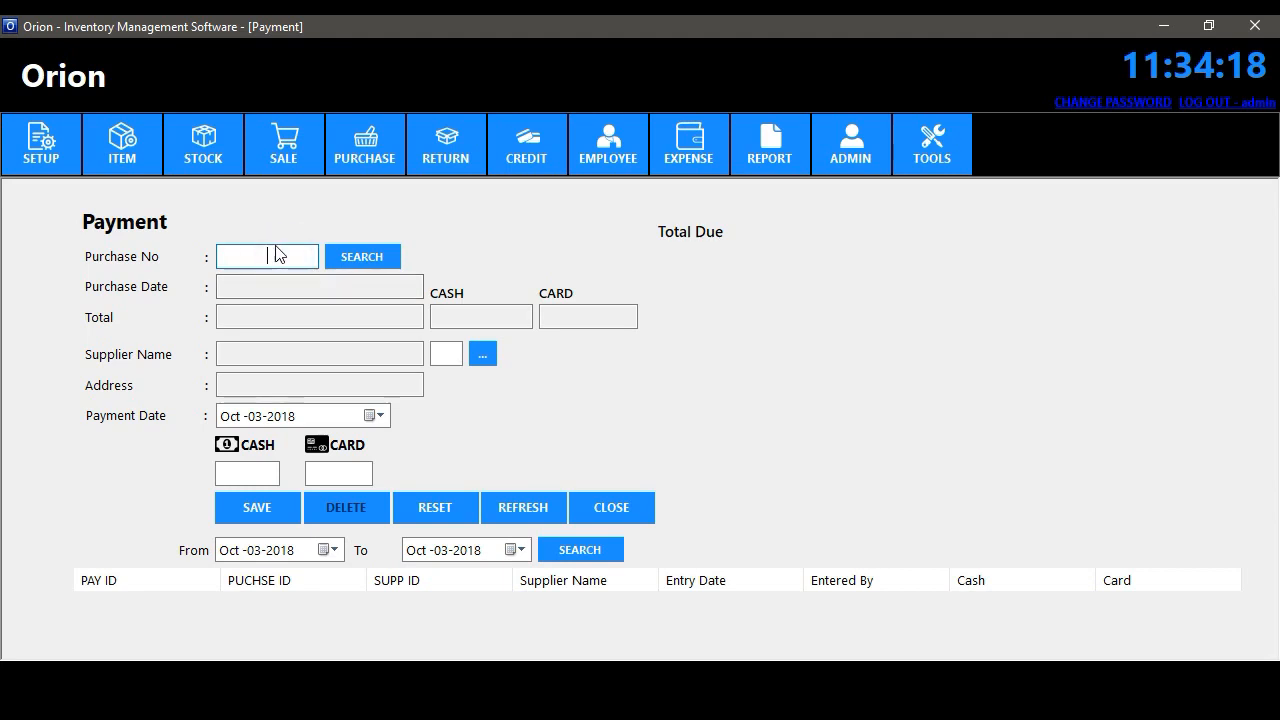
{"action": "type", "text": "30"}
{"action": "left_click", "coordinate": [372, 258]}
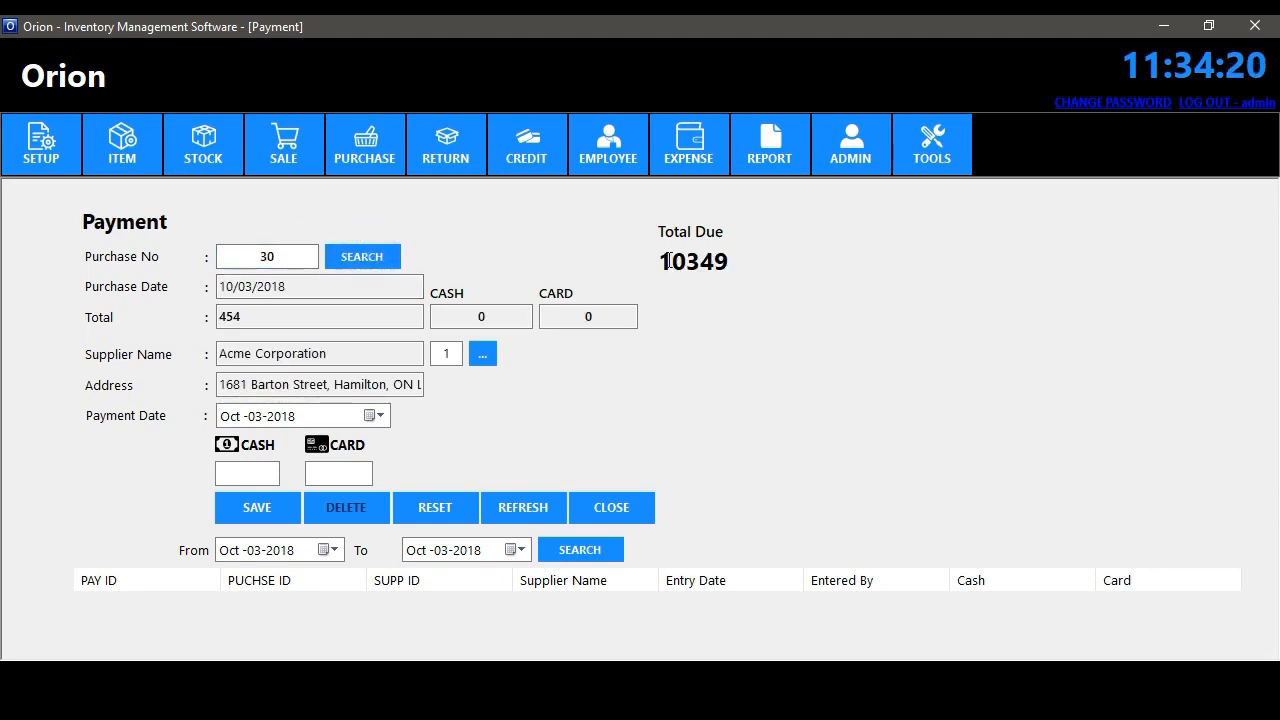
- Load supplier 1 (total due 10349) and save a 10000 card payment
{"action": "left_click", "coordinate": [440, 508]}
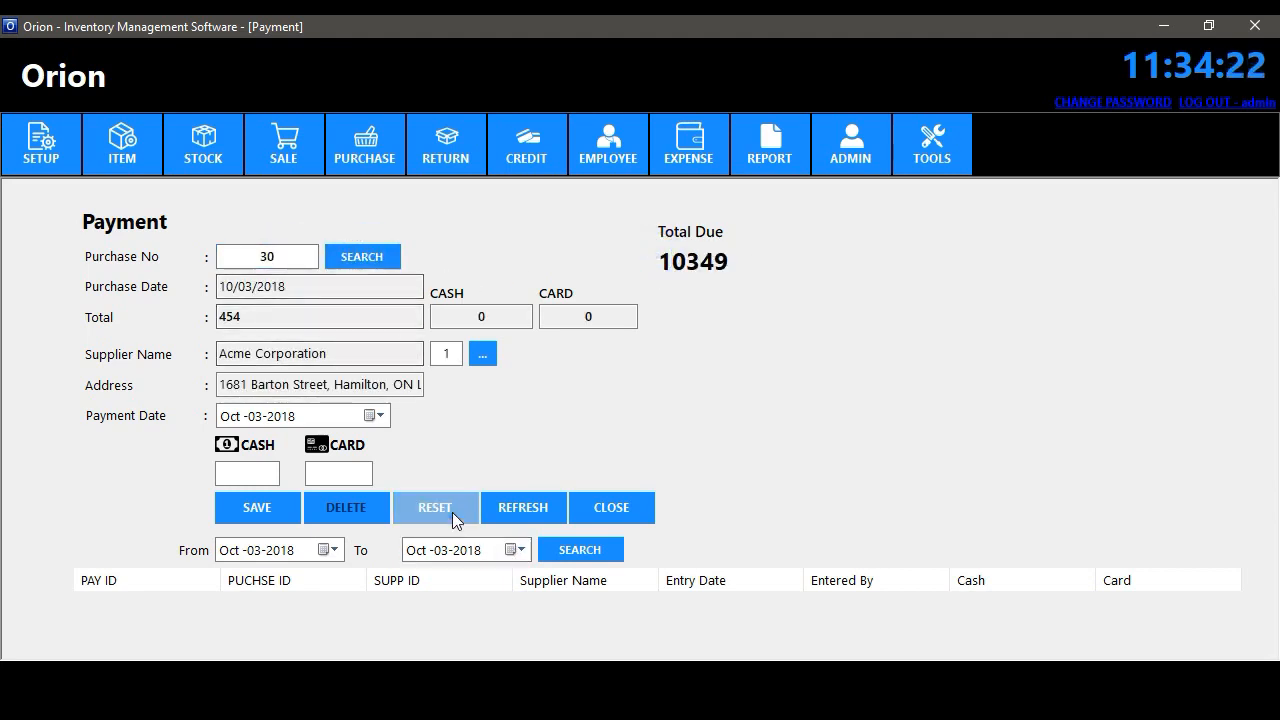
{"action": "left_click", "coordinate": [450, 354]}
{"action": "type", "text": "1"}
{"action": "left_click", "coordinate": [483, 354]}
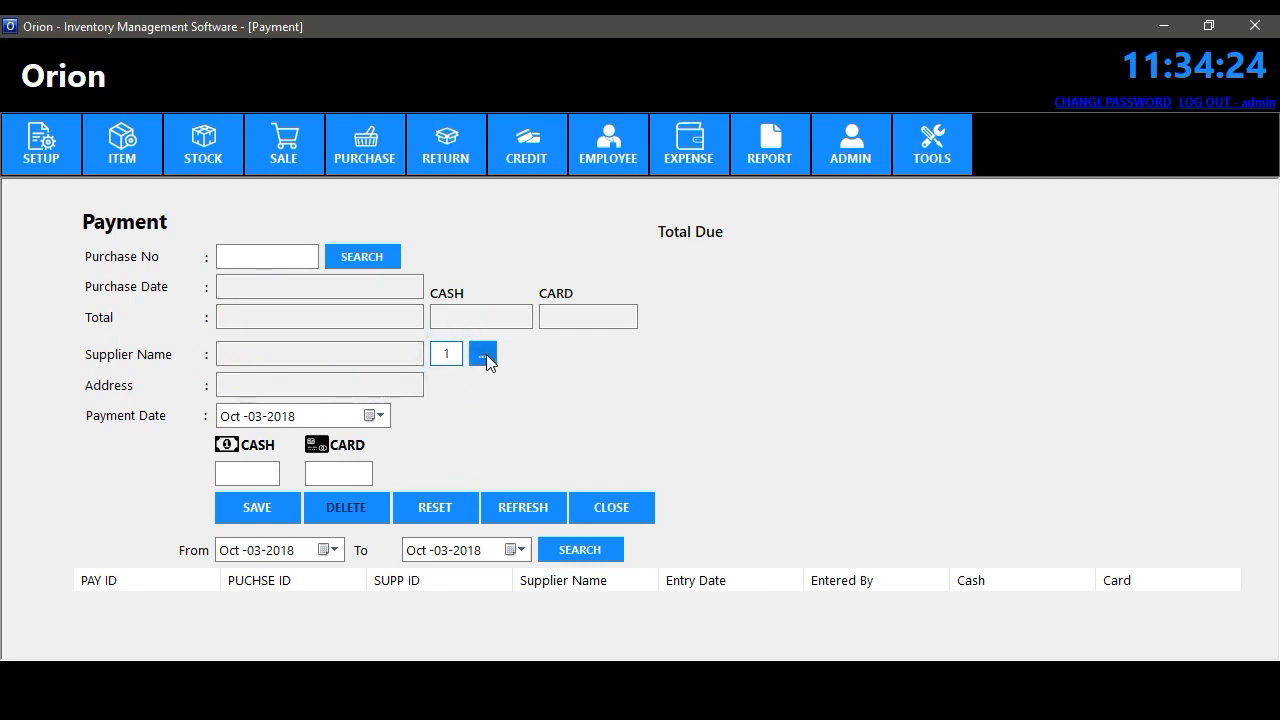
{"action": "double_click", "coordinate": [727, 262]}
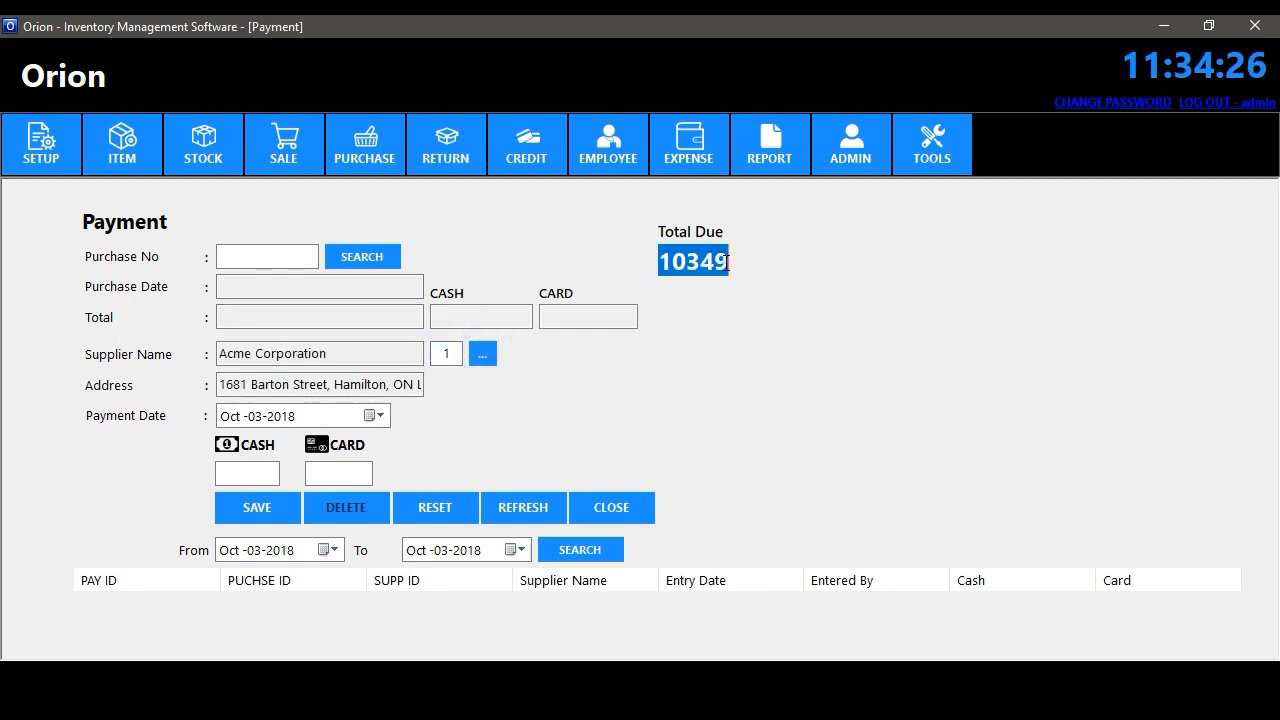
{"action": "left_click", "coordinate": [697, 266]}
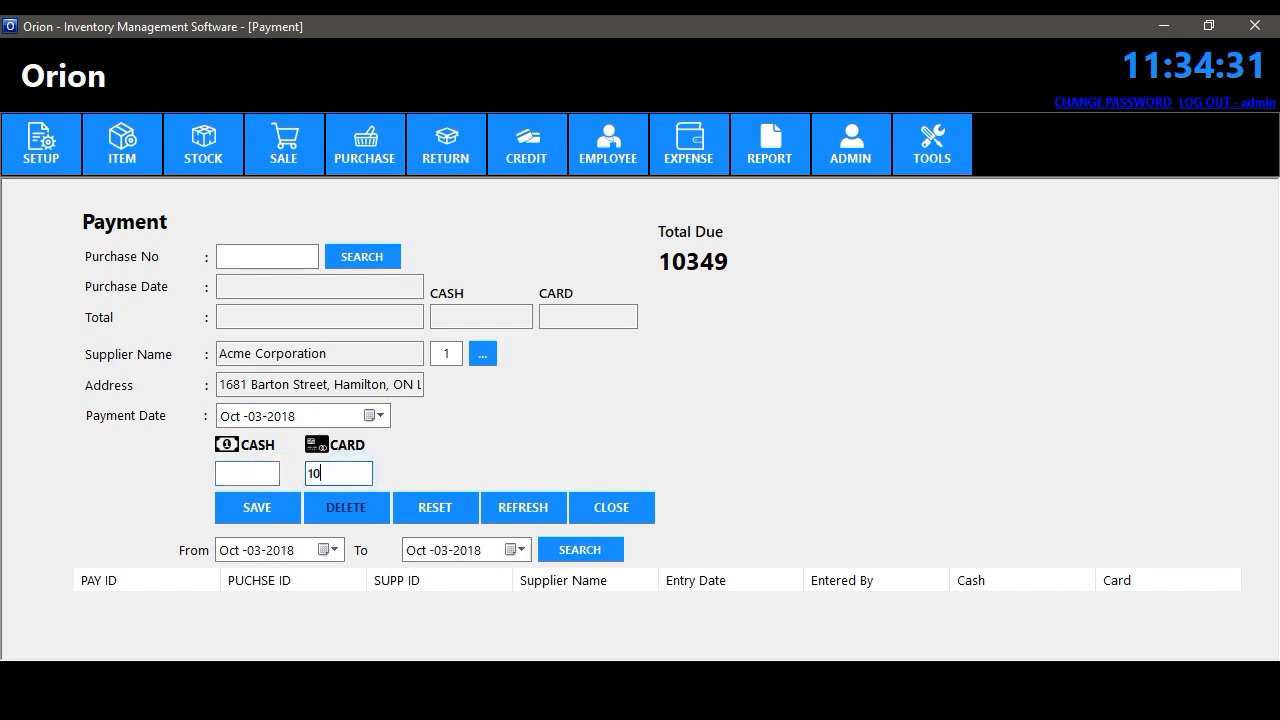
{"action": "type", "text": "10000"}
{"action": "left_click", "coordinate": [271, 501]}
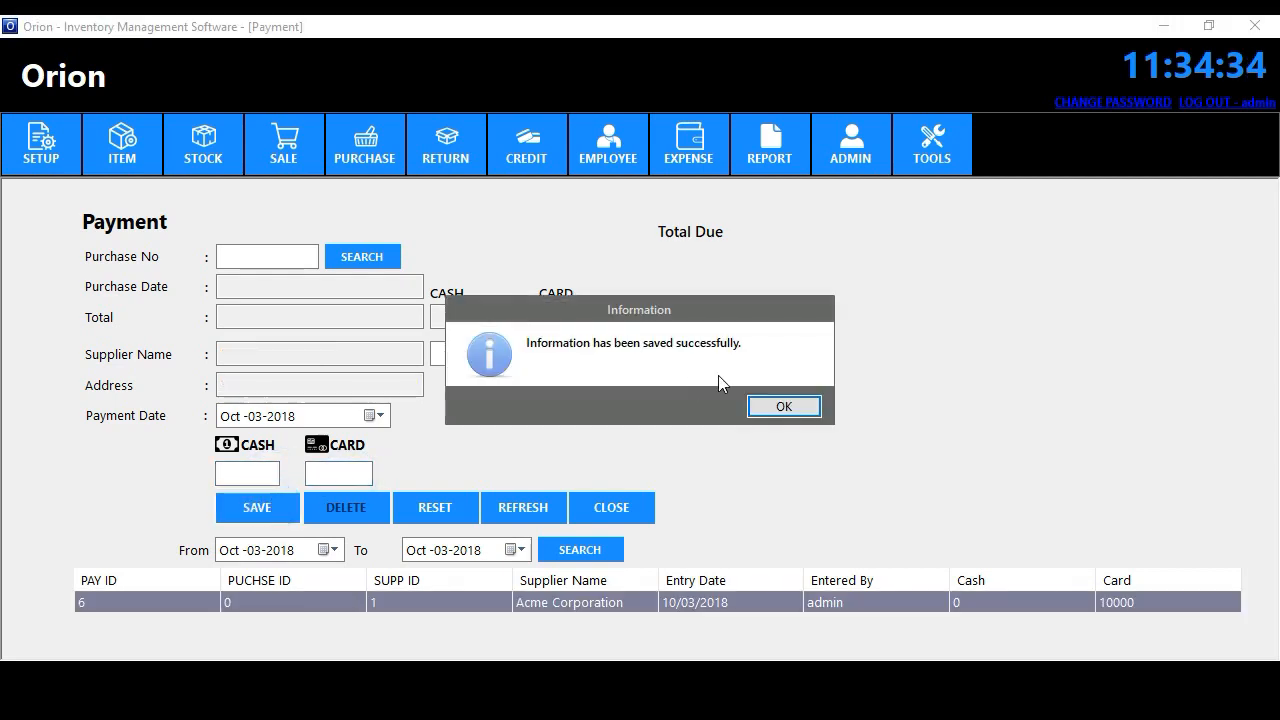
{"action": "left_click", "coordinate": [785, 407]}
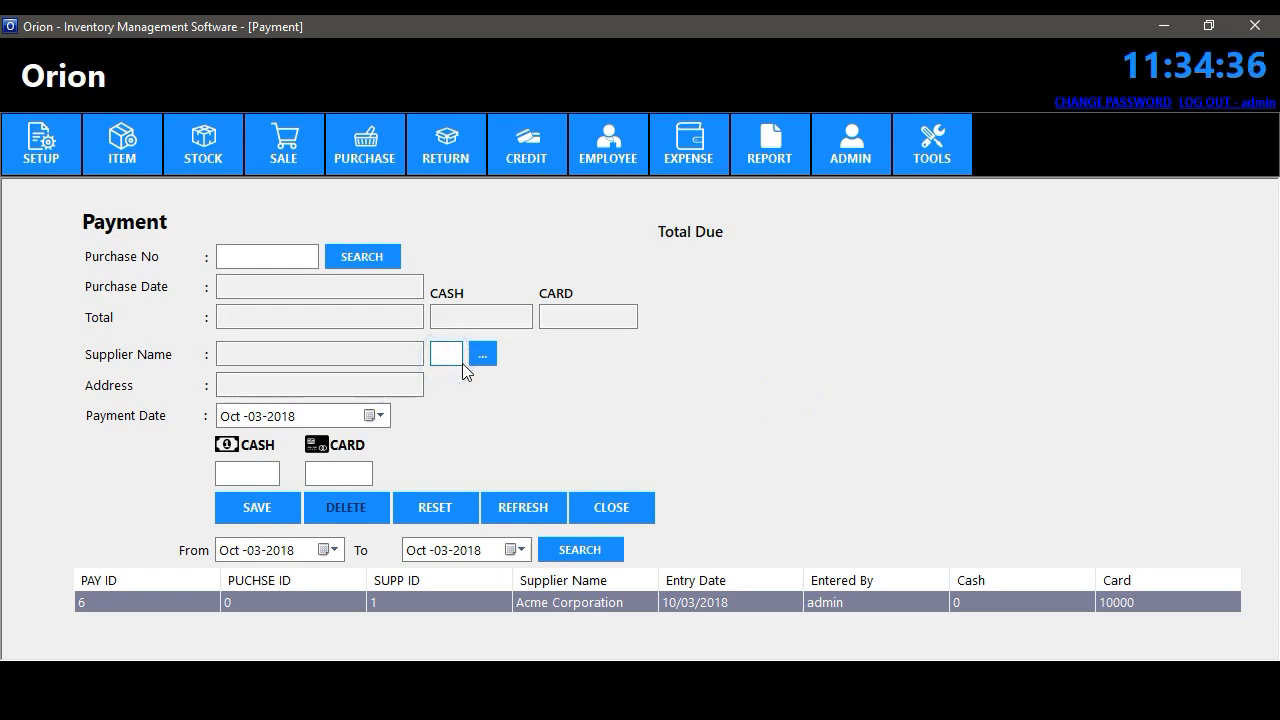
- Reload supplier 1's remaining due, then clear the form and look up purchase 30
{"action": "type", "text": "1"}
{"action": "left_click", "coordinate": [481, 355]}
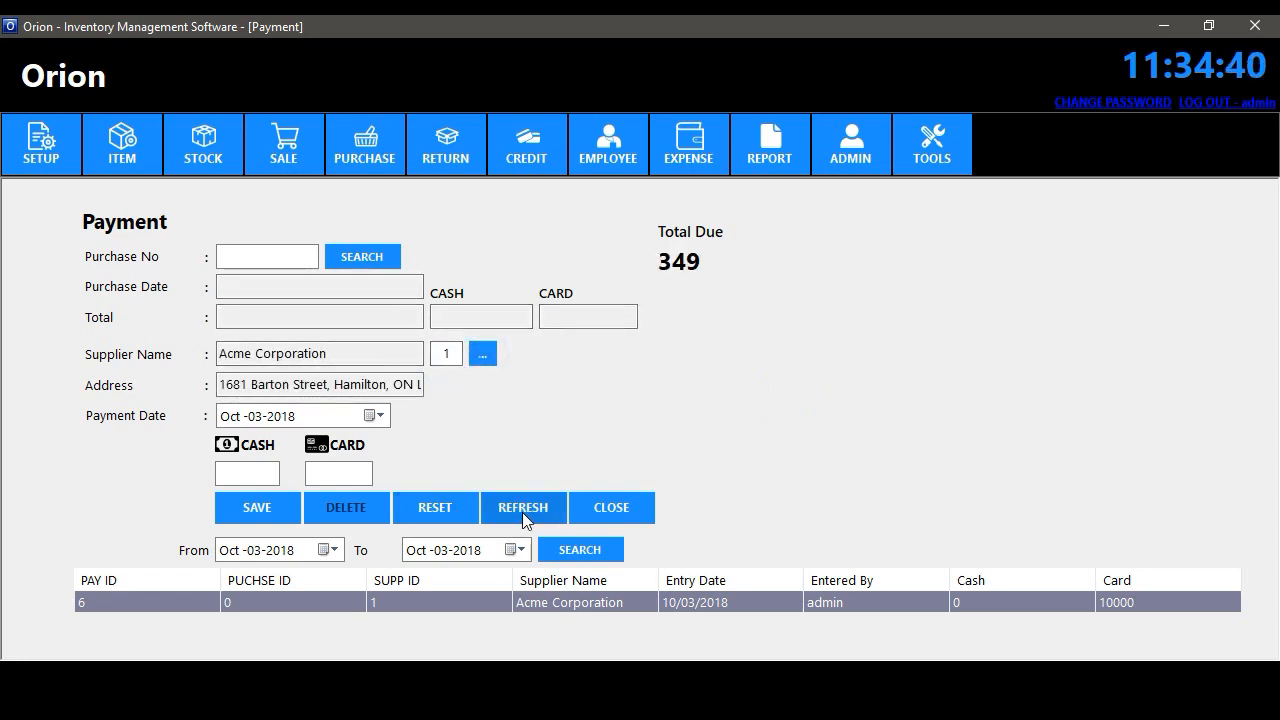
{"action": "left_click", "coordinate": [458, 512]}
{"action": "left_click", "coordinate": [290, 264]}
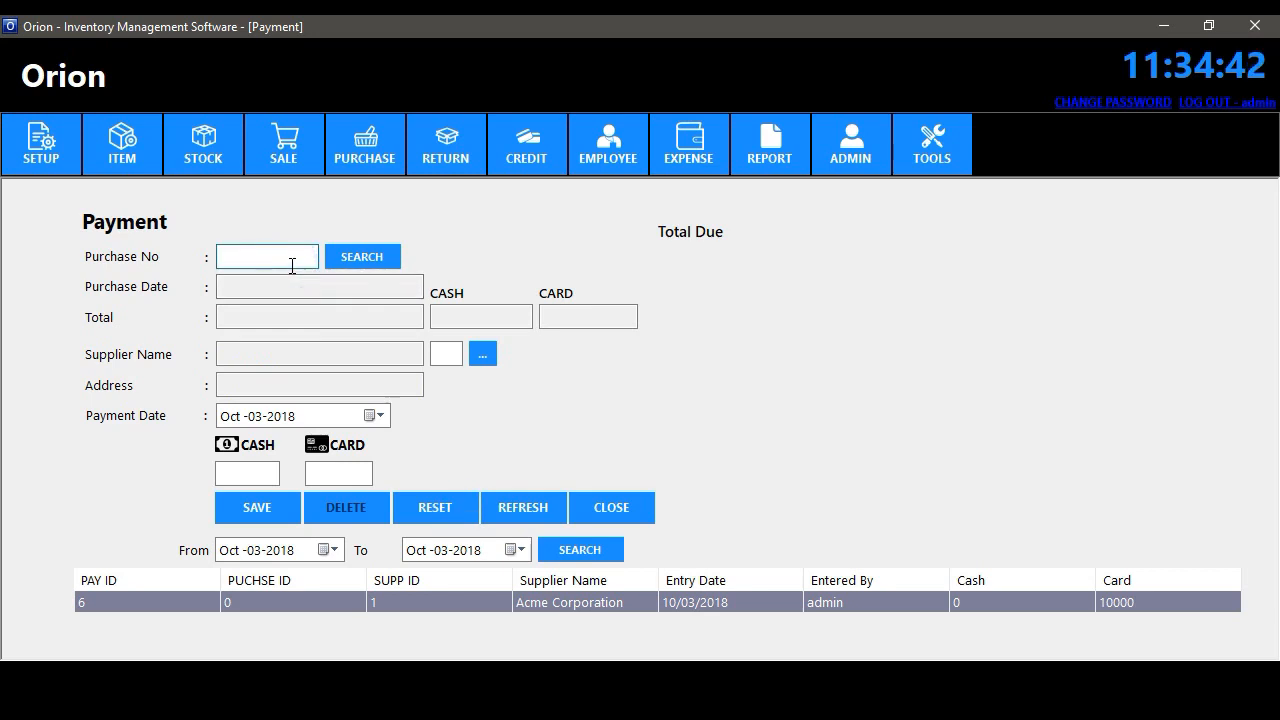
{"action": "type", "text": "30"}
{"action": "left_click", "coordinate": [357, 256]}
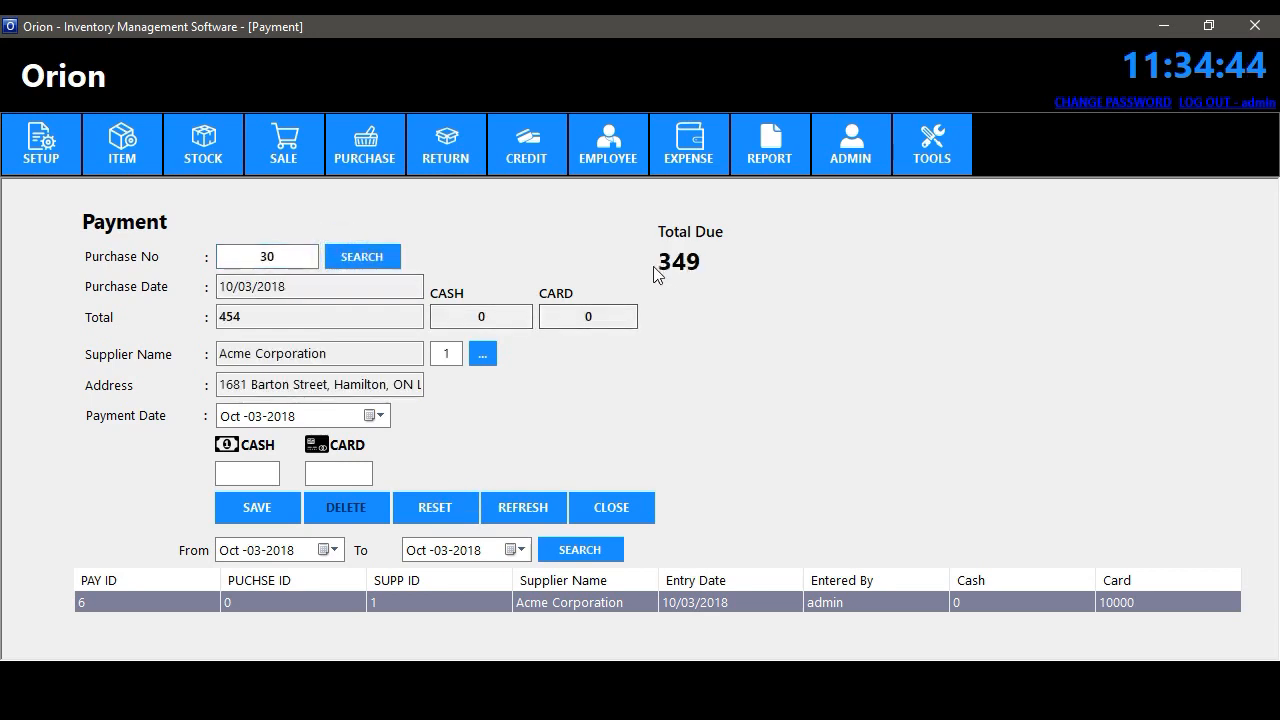
- Save a 349 cash payment equal to purchase 30's total due
{"action": "left_click", "coordinate": [652, 262]}
{"action": "double_click", "coordinate": [659, 262]}
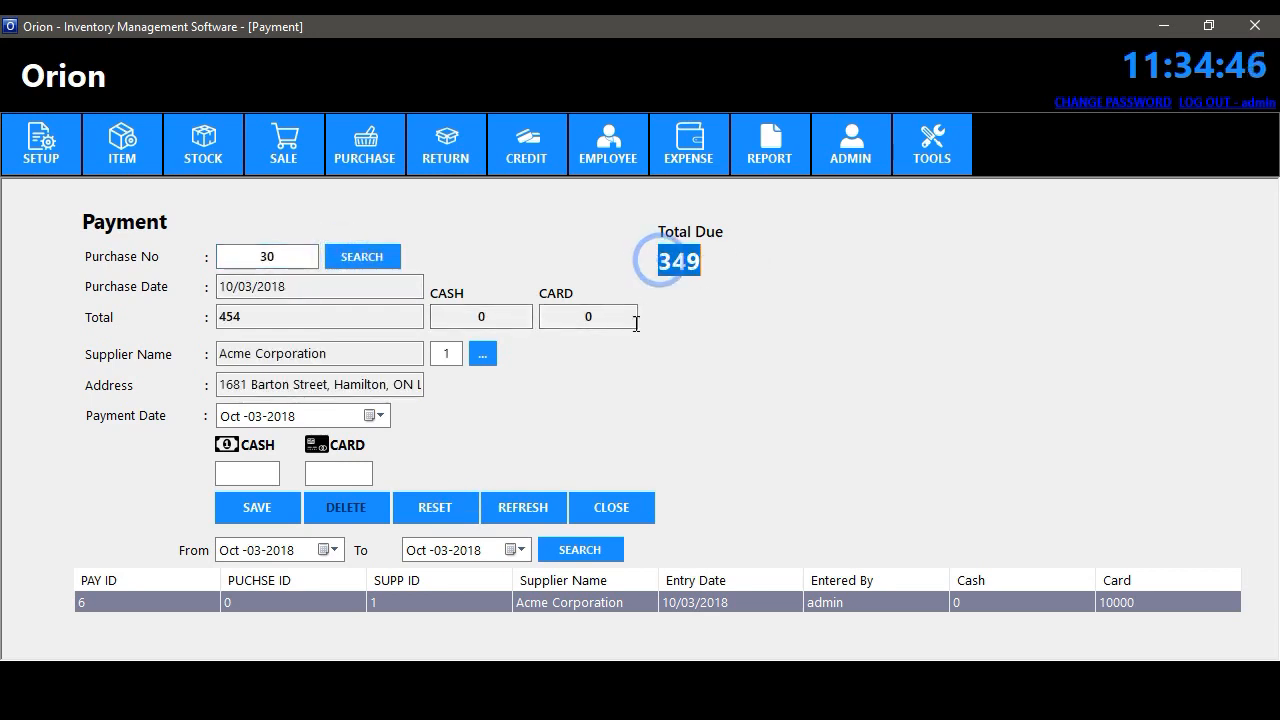
{"action": "left_click", "coordinate": [268, 478]}
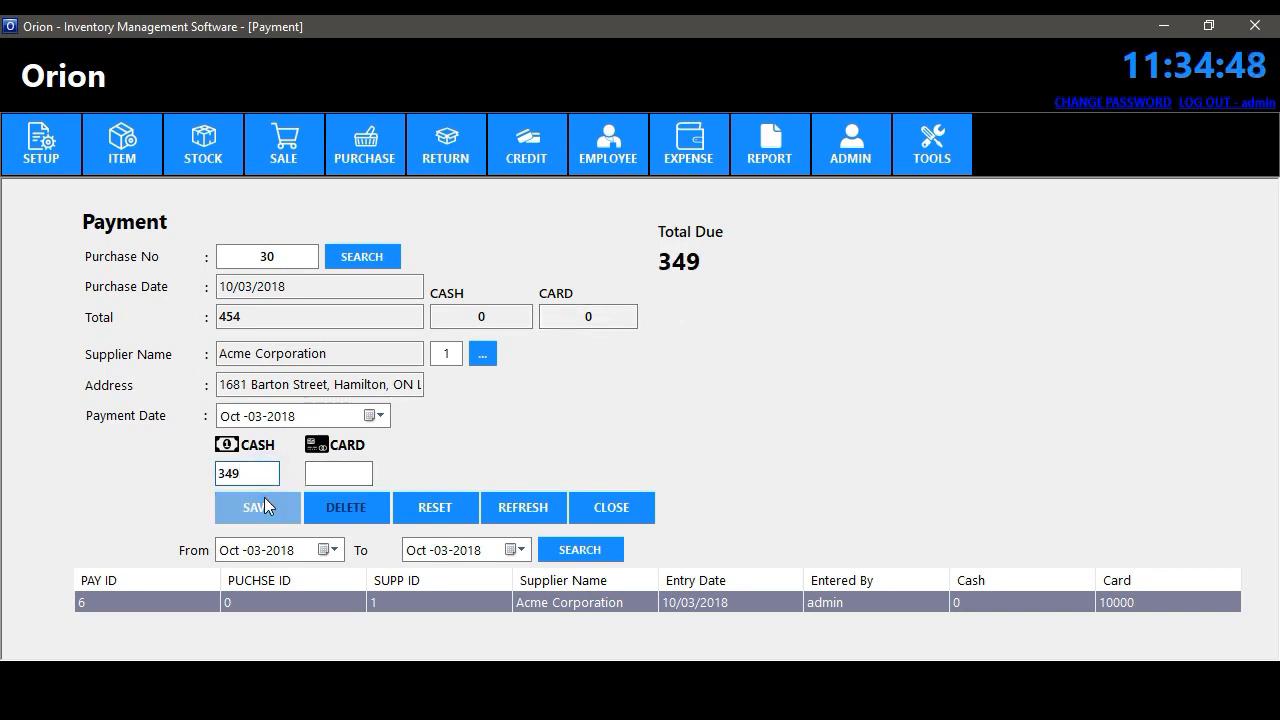
{"action": "left_click", "coordinate": [264, 497]}
{"action": "left_click", "coordinate": [797, 402]}
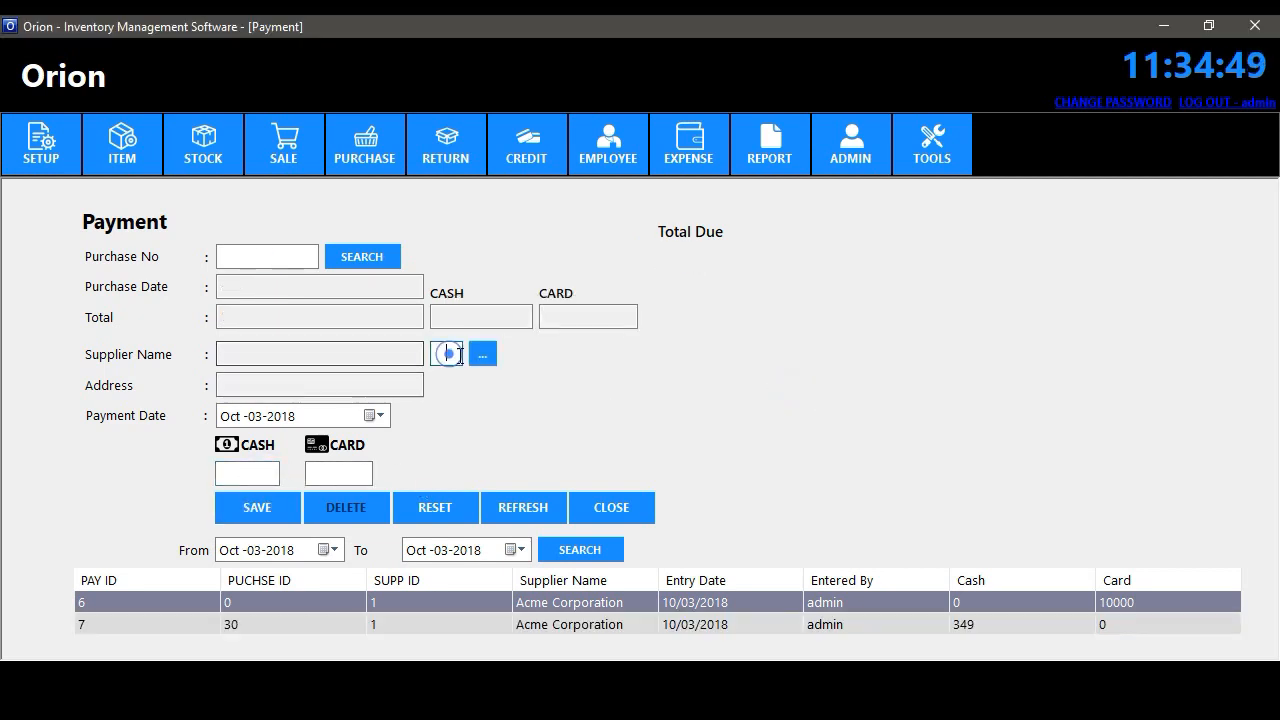
- Recheck the supplier's balance and purchase 30, then close the Payment form
{"action": "left_click", "coordinate": [460, 355]}
{"action": "left_click", "coordinate": [481, 358]}
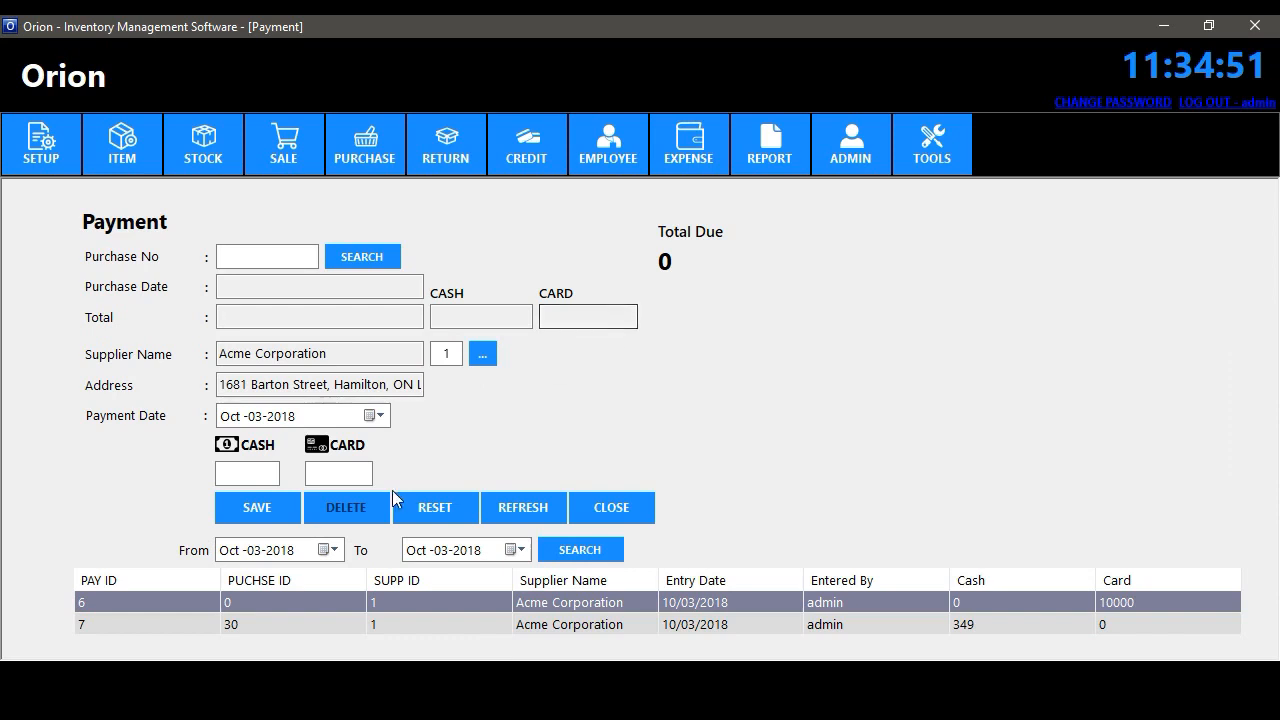
{"action": "left_click", "coordinate": [466, 505]}
{"action": "left_click", "coordinate": [267, 254]}
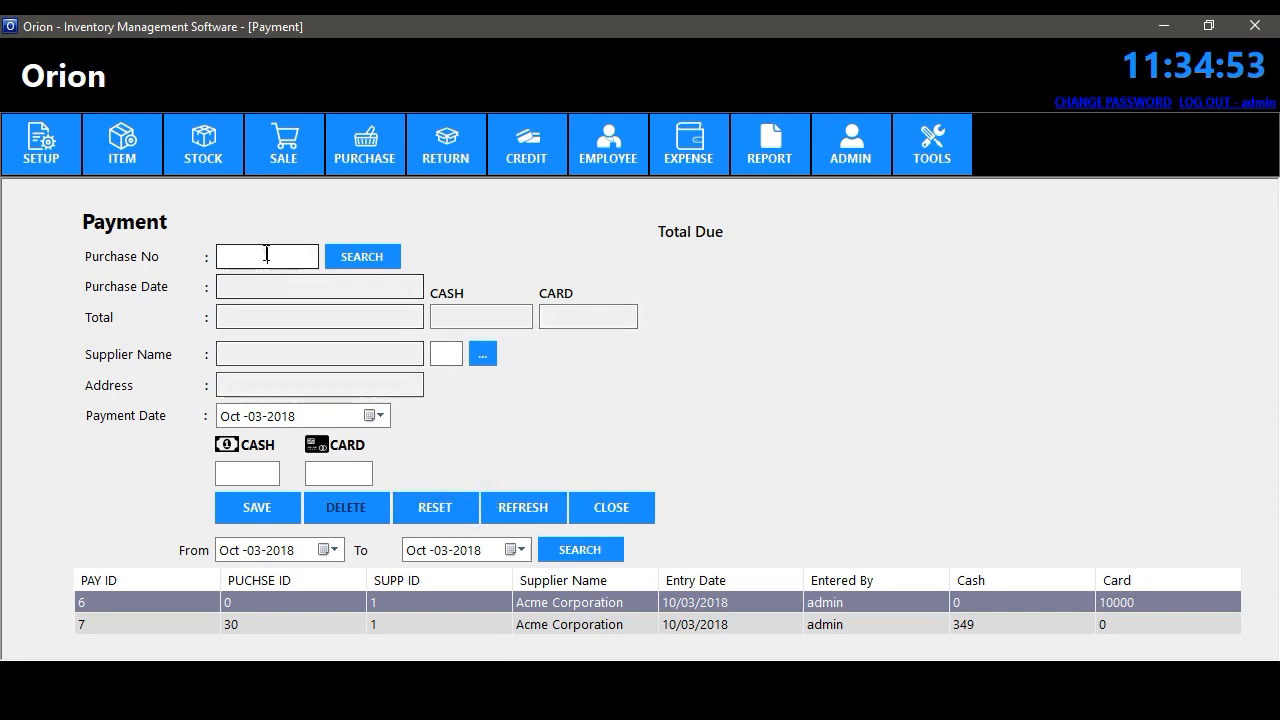
{"action": "type", "text": "30"}
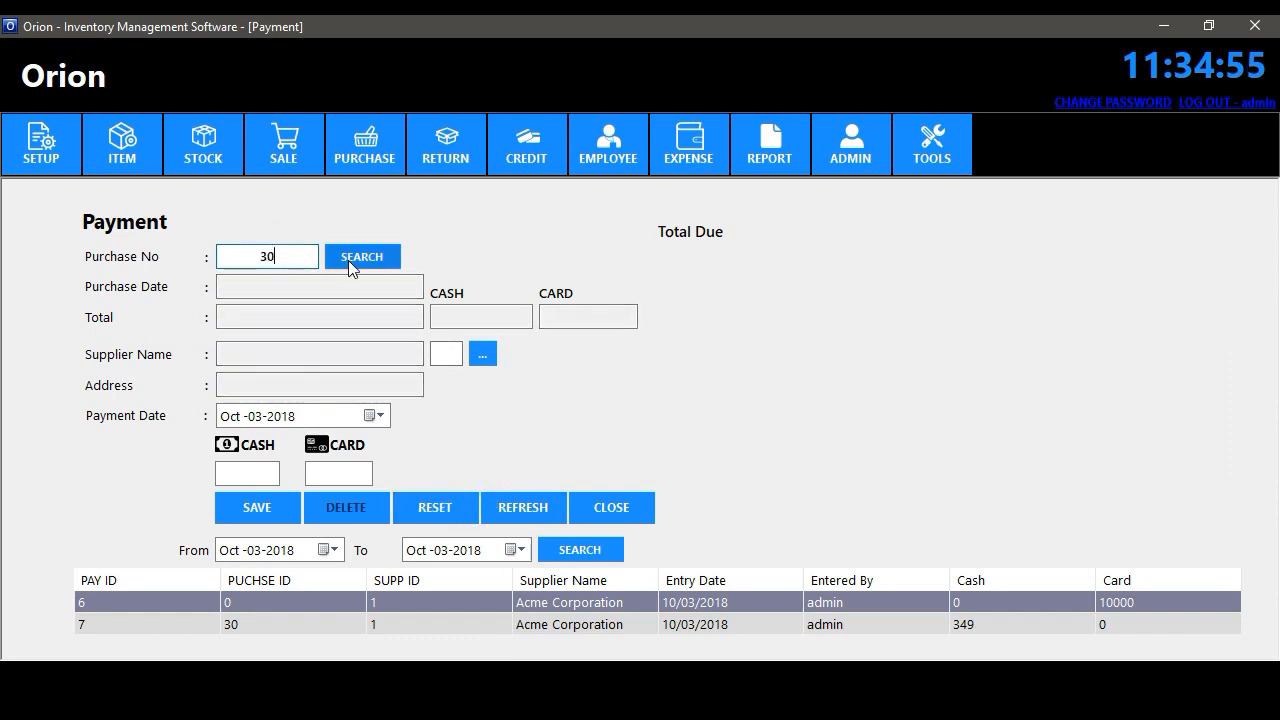
{"action": "left_click", "coordinate": [368, 256]}
{"action": "left_click", "coordinate": [612, 506]}
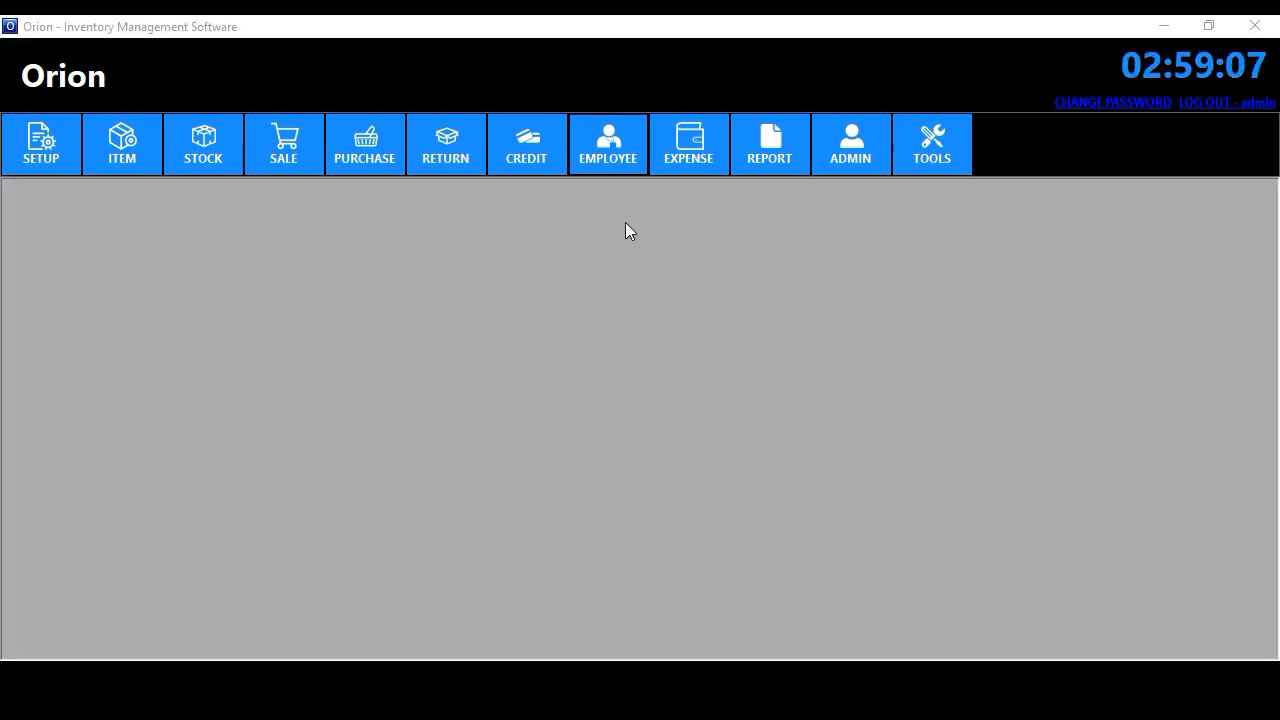
- Open employee records and save the new employee with a chosen photo
{"action": "left_click", "coordinate": [608, 148]}
{"action": "left_click", "coordinate": [623, 191]}
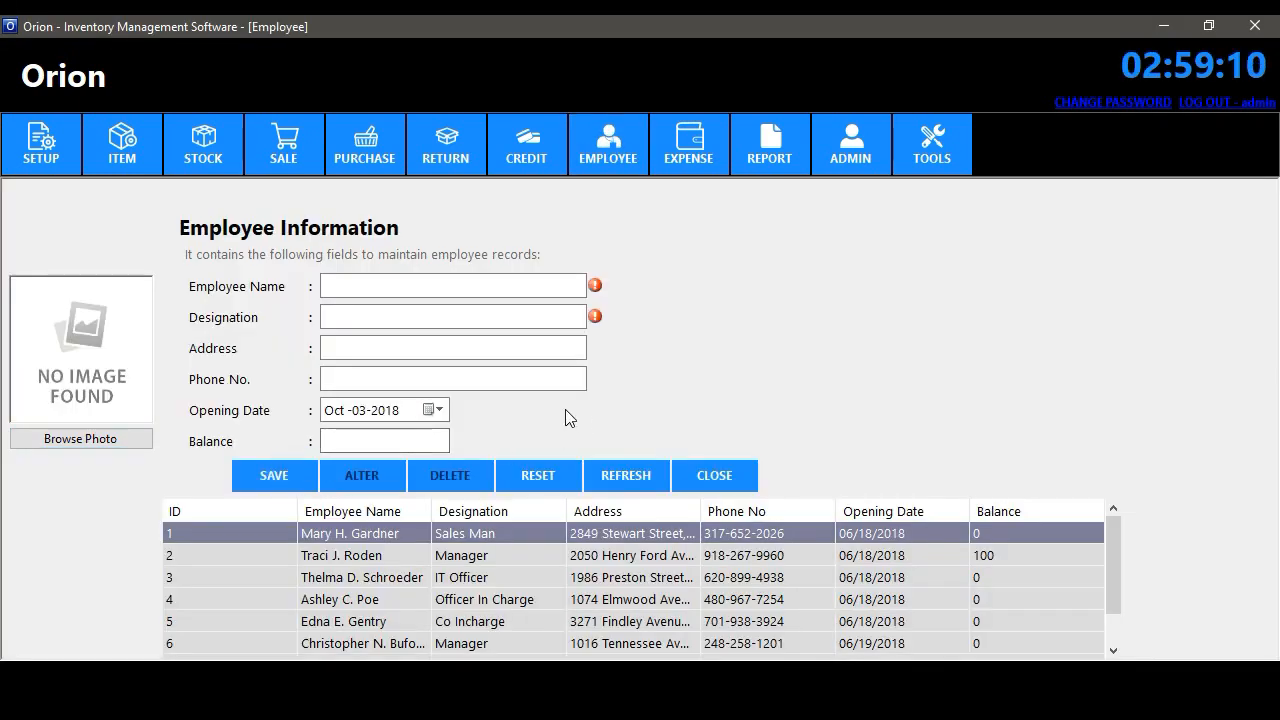
{"action": "left_click", "coordinate": [363, 288]}
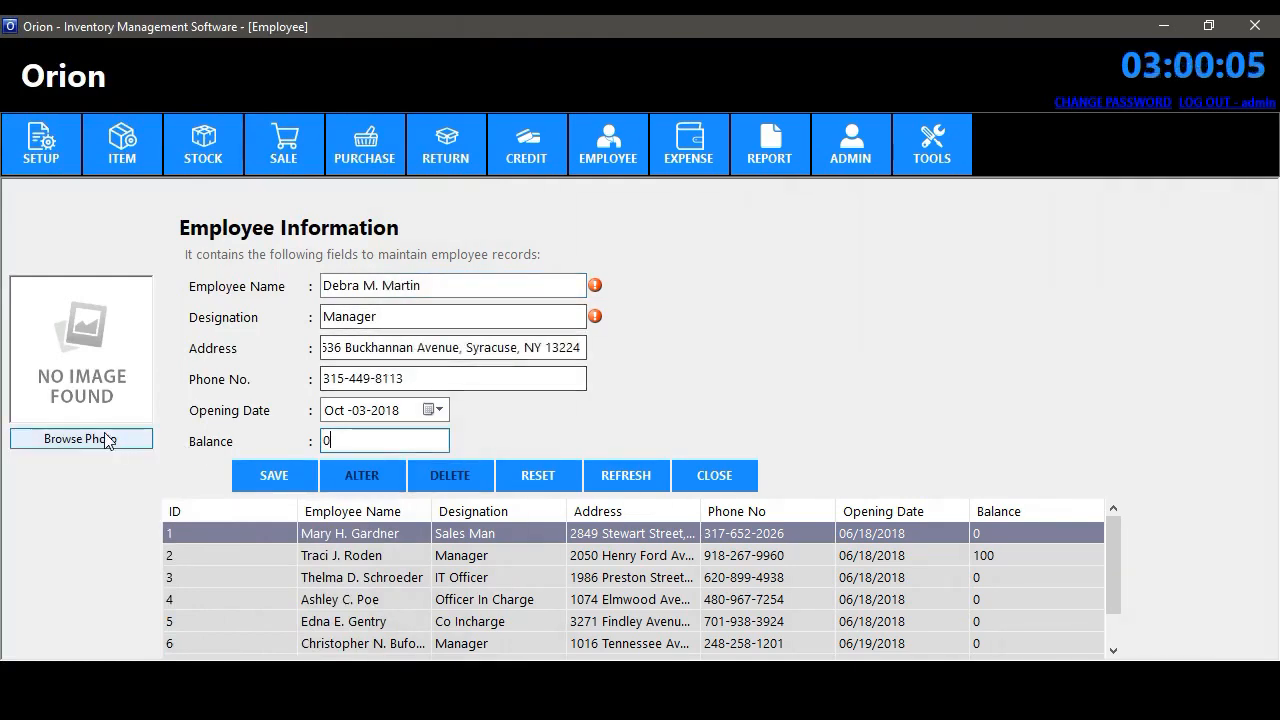
{"action": "left_click", "coordinate": [100, 437]}
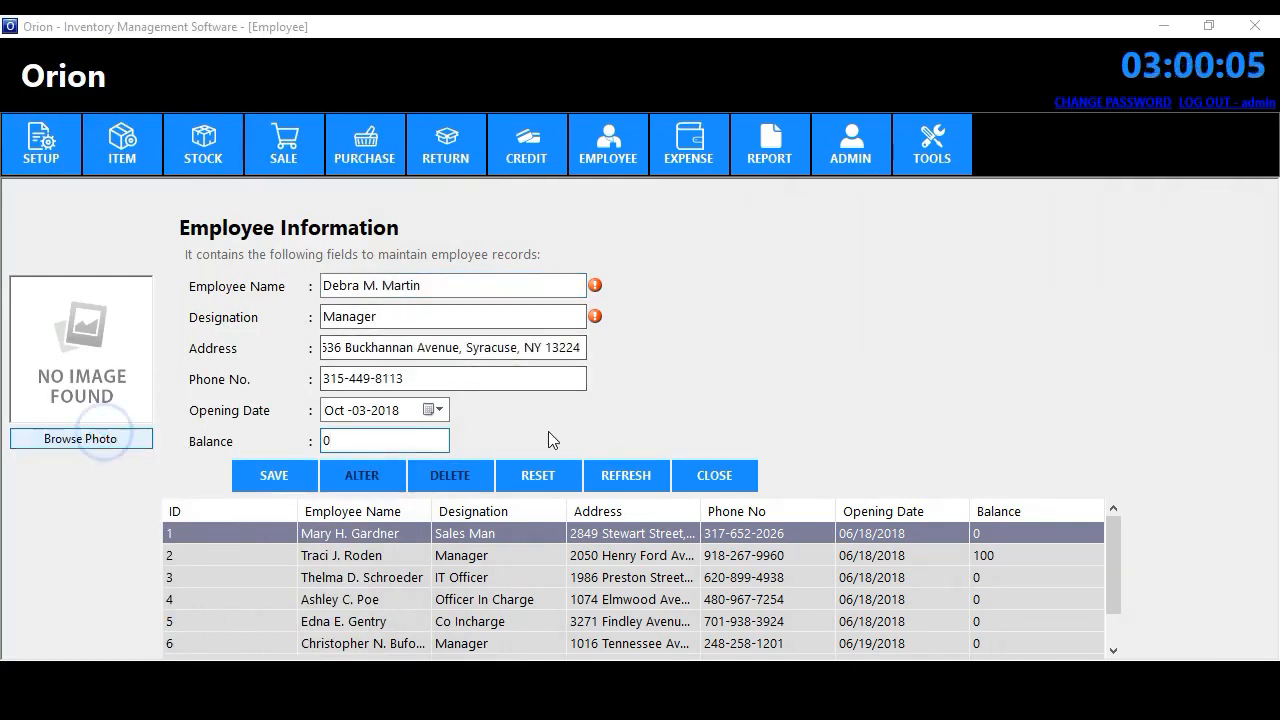
{"action": "left_click", "coordinate": [808, 205]}
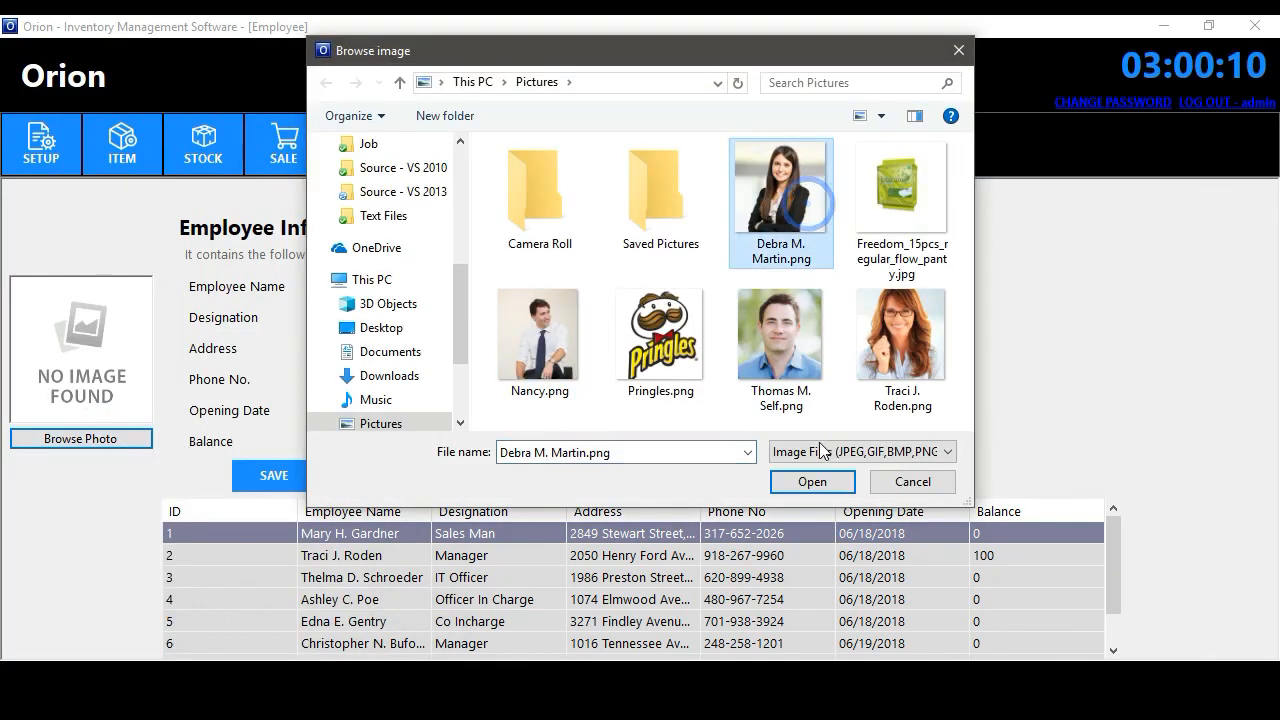
{"action": "left_click", "coordinate": [810, 481]}
{"action": "left_click", "coordinate": [272, 475]}
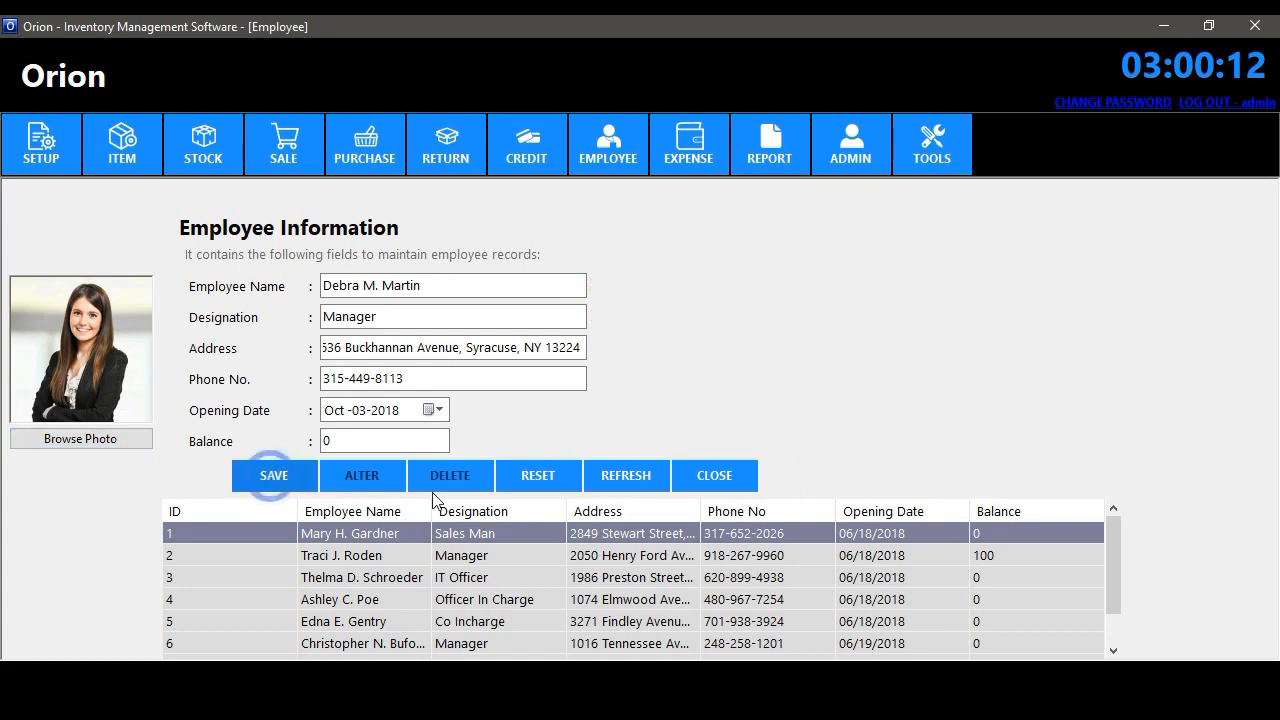
{"action": "left_click", "coordinate": [790, 406]}
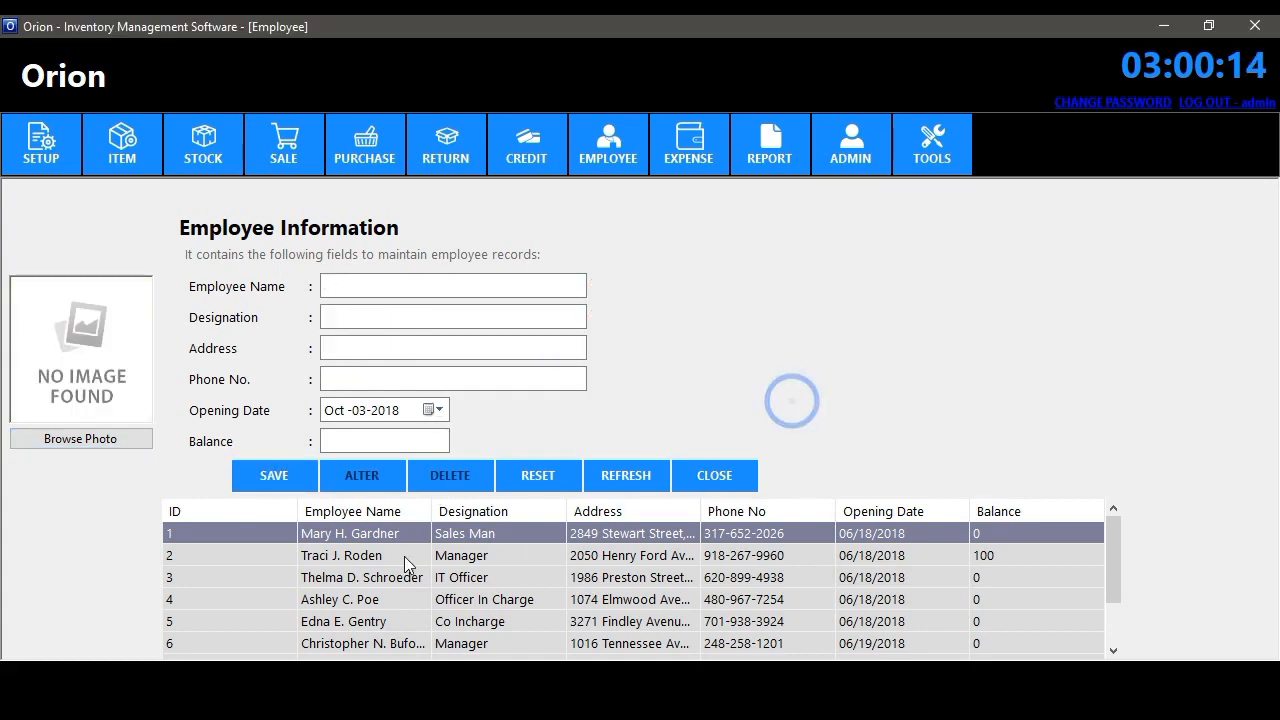
- Add a photo to the second employee's record, update it, and close the form
{"action": "left_click", "coordinate": [338, 556]}
{"action": "left_click", "coordinate": [113, 440]}
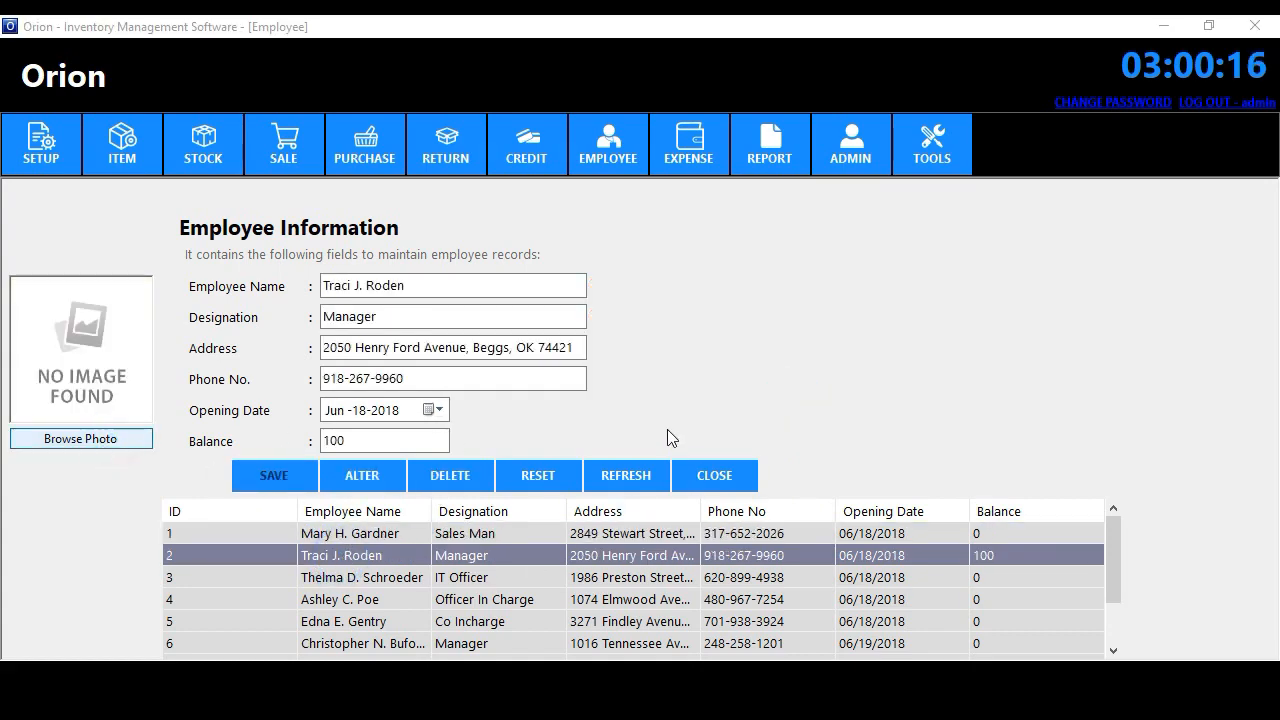
{"action": "left_click", "coordinate": [922, 338]}
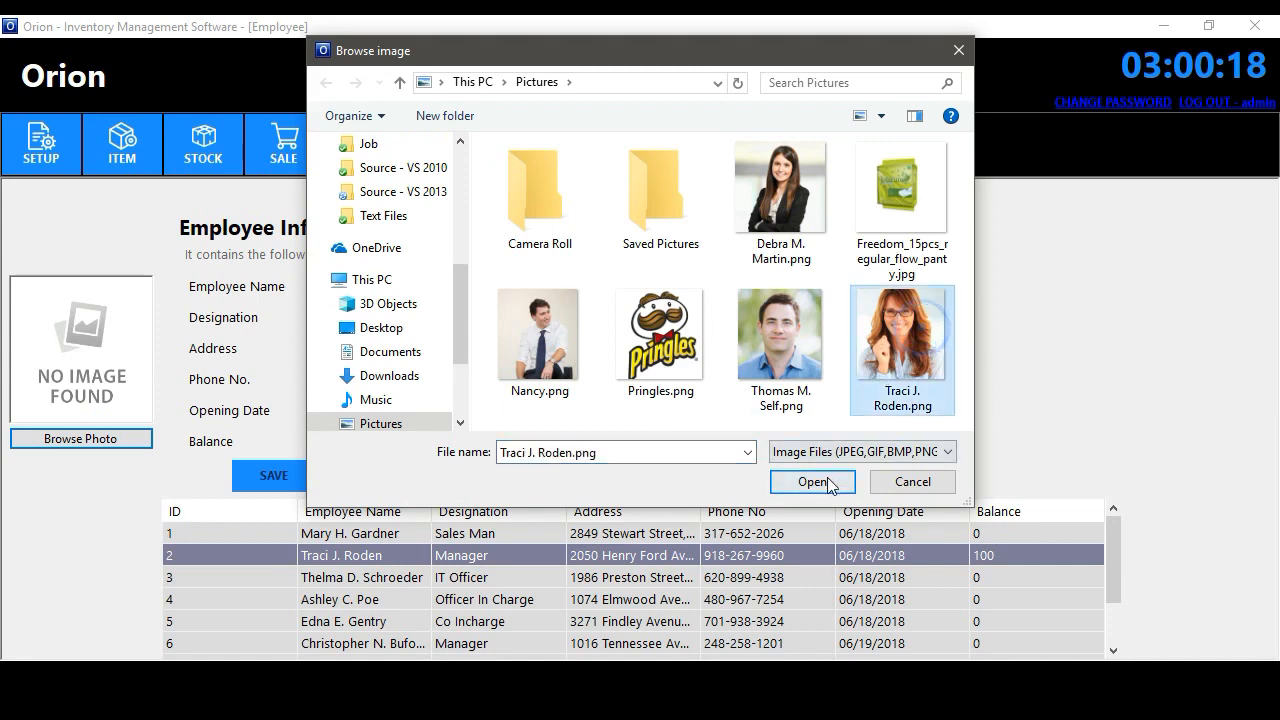
{"action": "left_click", "coordinate": [812, 481]}
{"action": "left_click", "coordinate": [362, 476]}
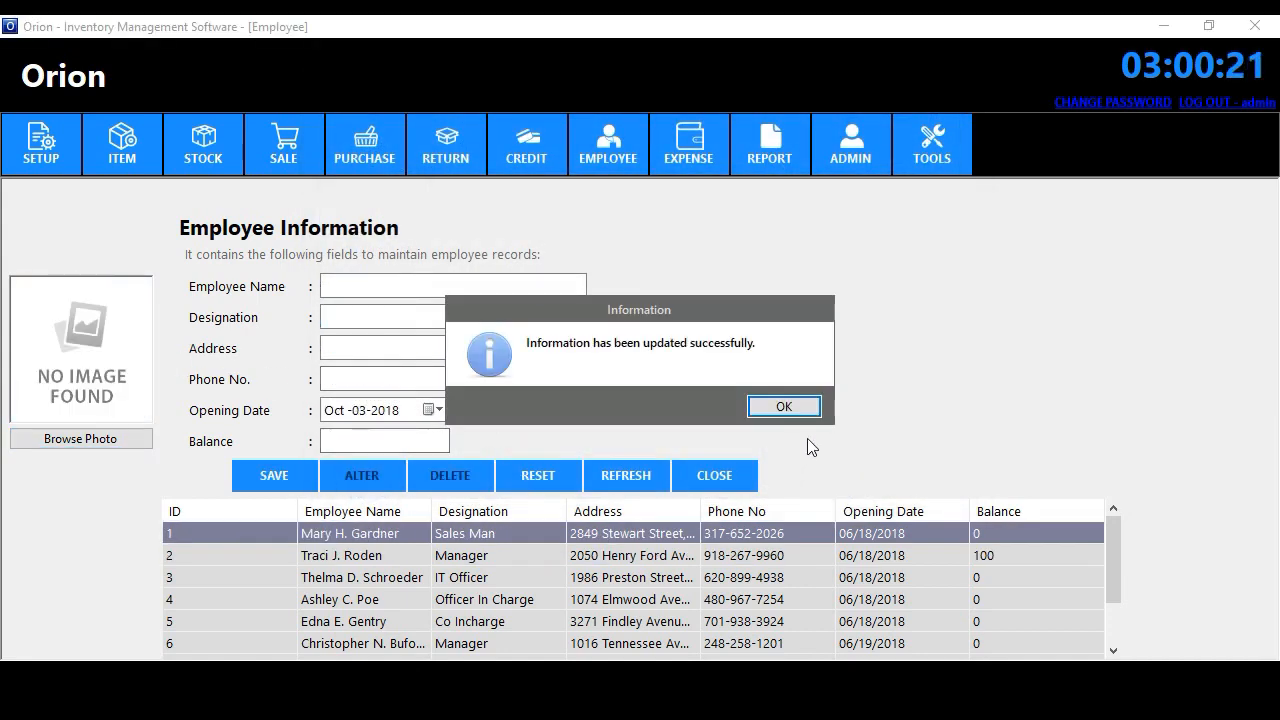
{"action": "left_click", "coordinate": [790, 410]}
{"action": "left_click", "coordinate": [714, 476]}
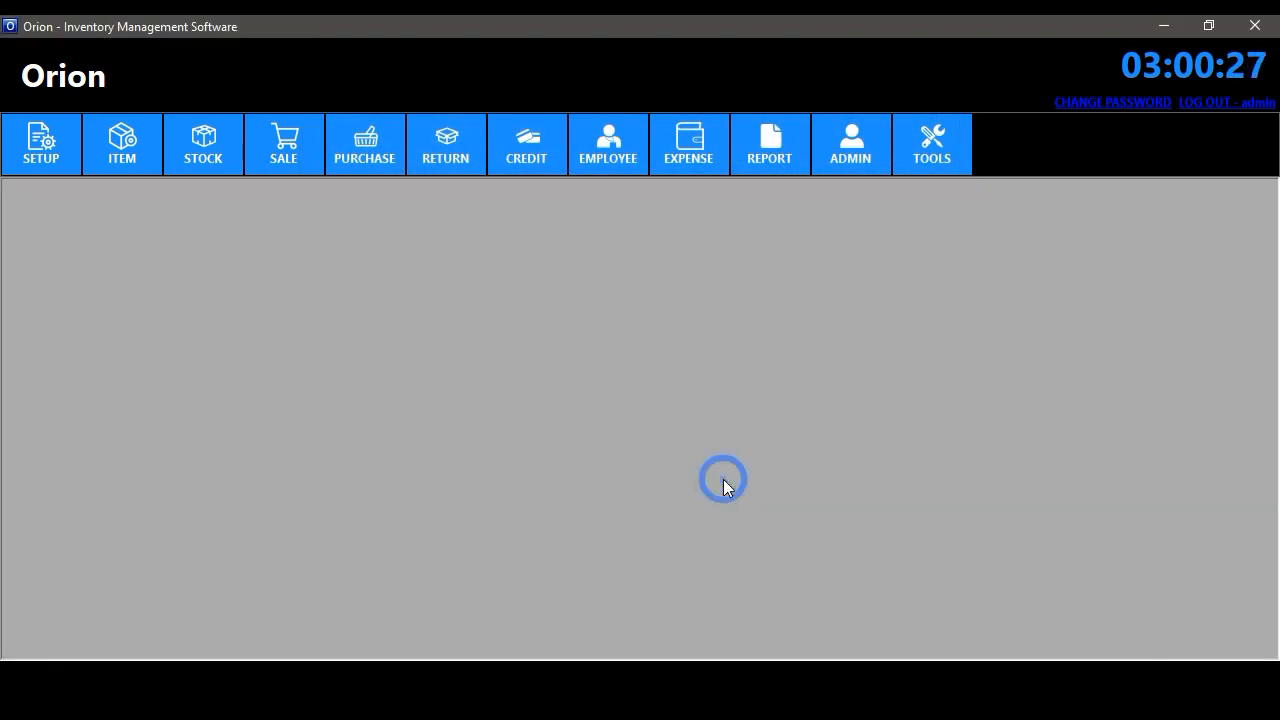
- Mark the first four employees present for Oct-03-2018 with a remark and save
{"action": "left_click", "coordinate": [625, 152]}
{"action": "left_click", "coordinate": [646, 218]}
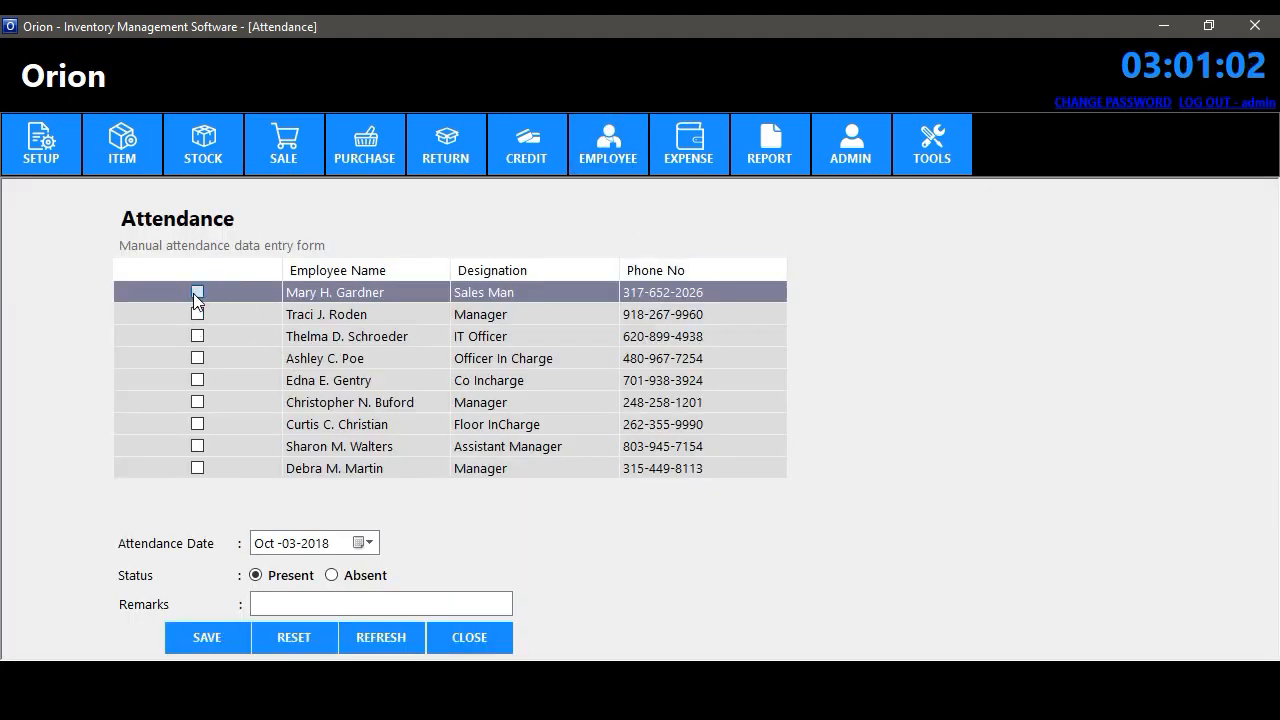
{"action": "left_click", "coordinate": [198, 314]}
{"action": "left_click", "coordinate": [198, 336]}
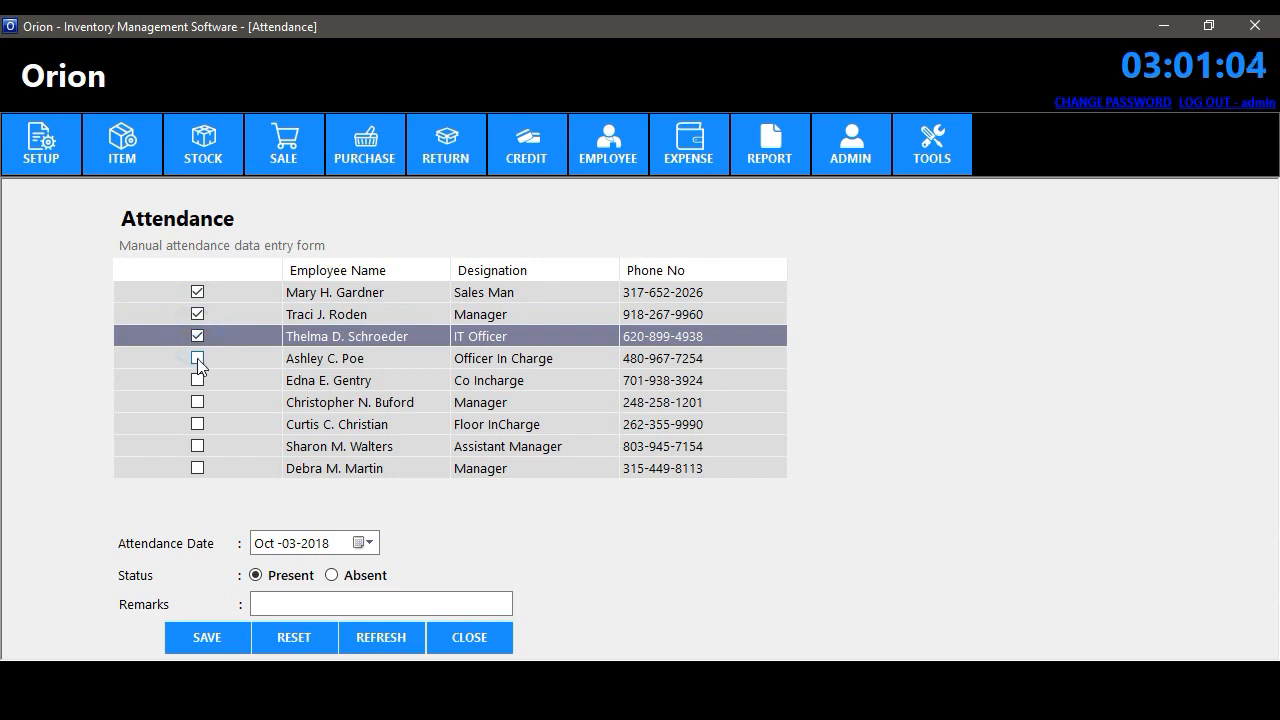
{"action": "left_click", "coordinate": [198, 358]}
{"action": "left_click", "coordinate": [288, 600]}
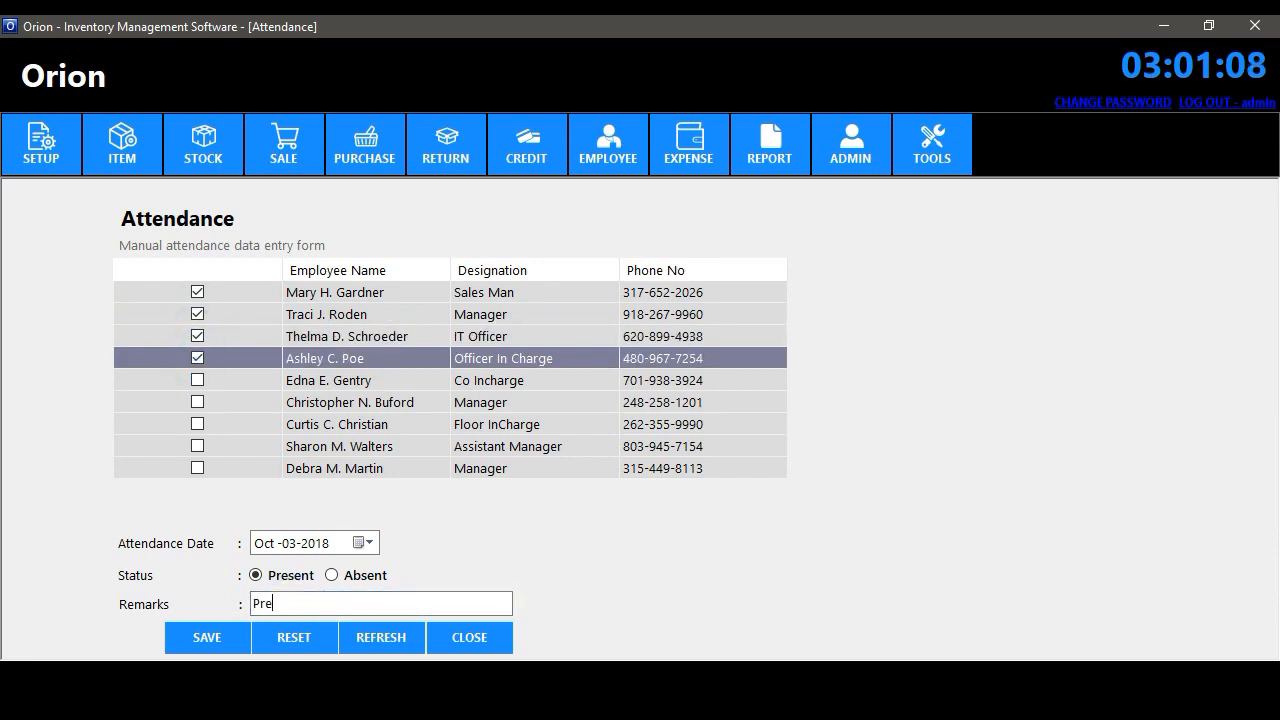
{"action": "left_click", "coordinate": [222, 639]}
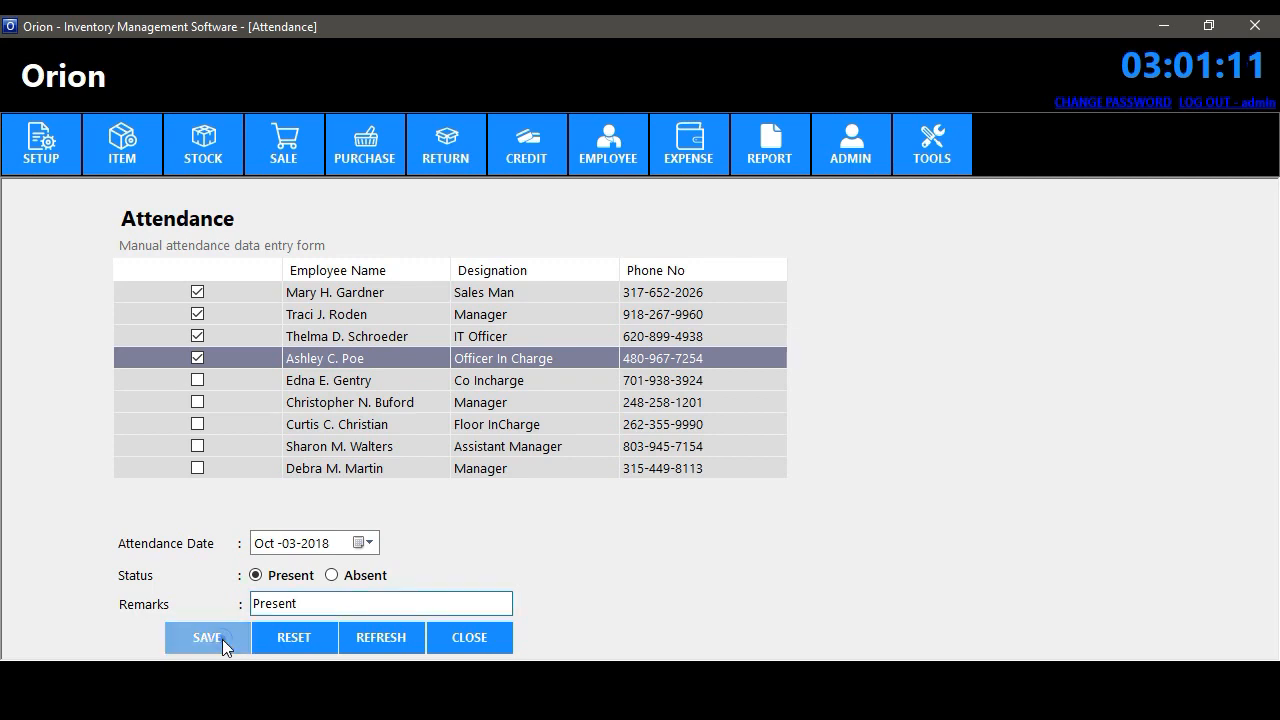
- Mark the last three employees absent with remark 'absent', save, and close the form
{"action": "left_click", "coordinate": [197, 469]}
{"action": "left_click", "coordinate": [197, 424]}
{"action": "left_click", "coordinate": [198, 446]}
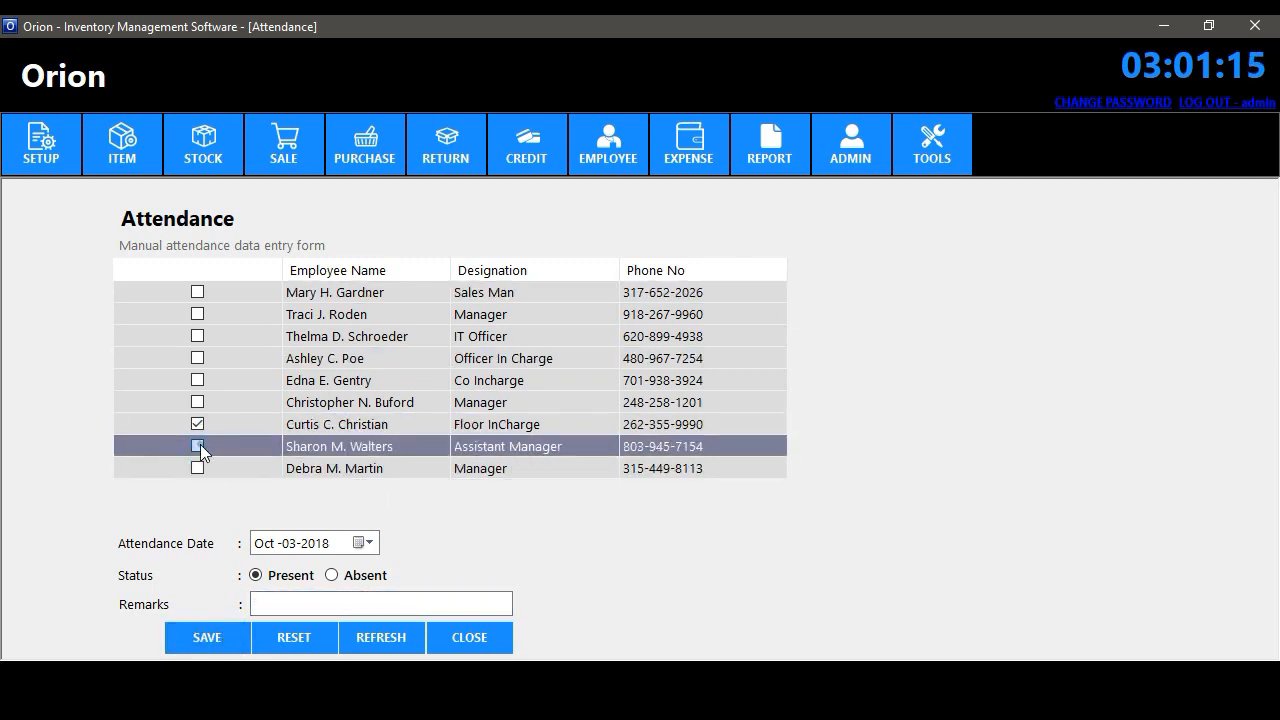
{"action": "left_click", "coordinate": [197, 467]}
{"action": "left_click", "coordinate": [359, 601]}
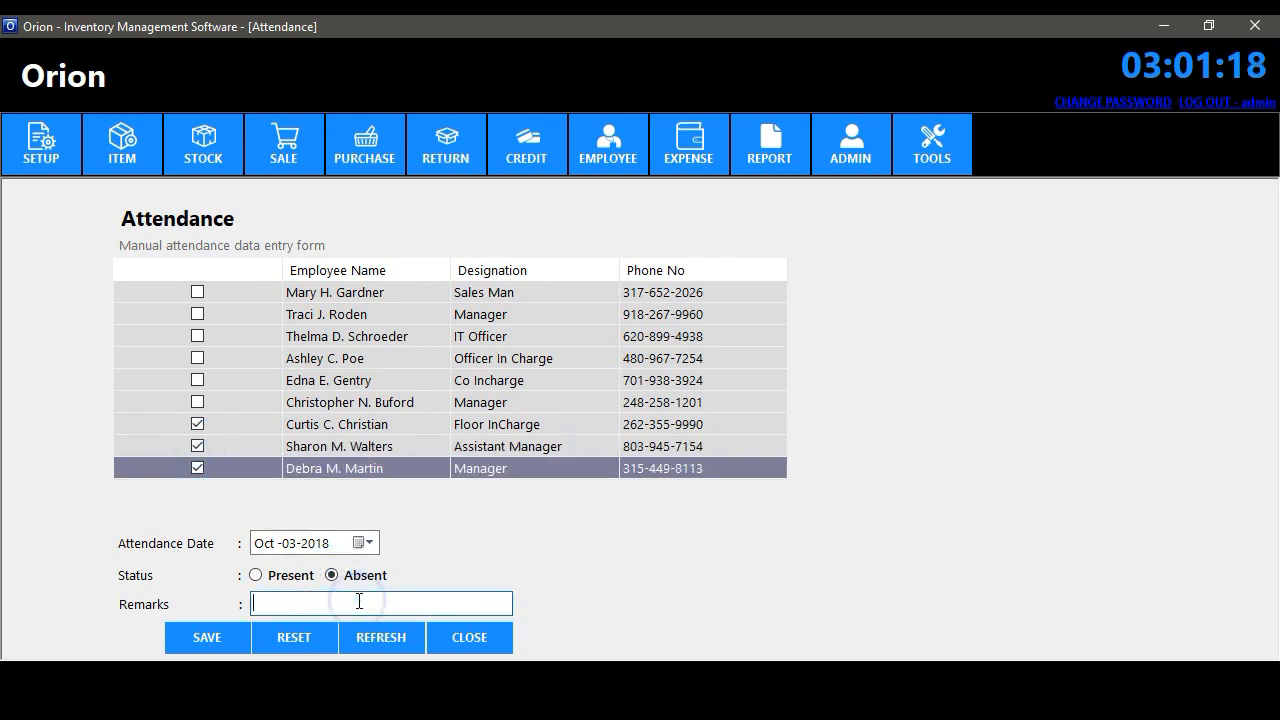
{"action": "left_click", "coordinate": [211, 637]}
{"action": "left_click", "coordinate": [499, 637]}
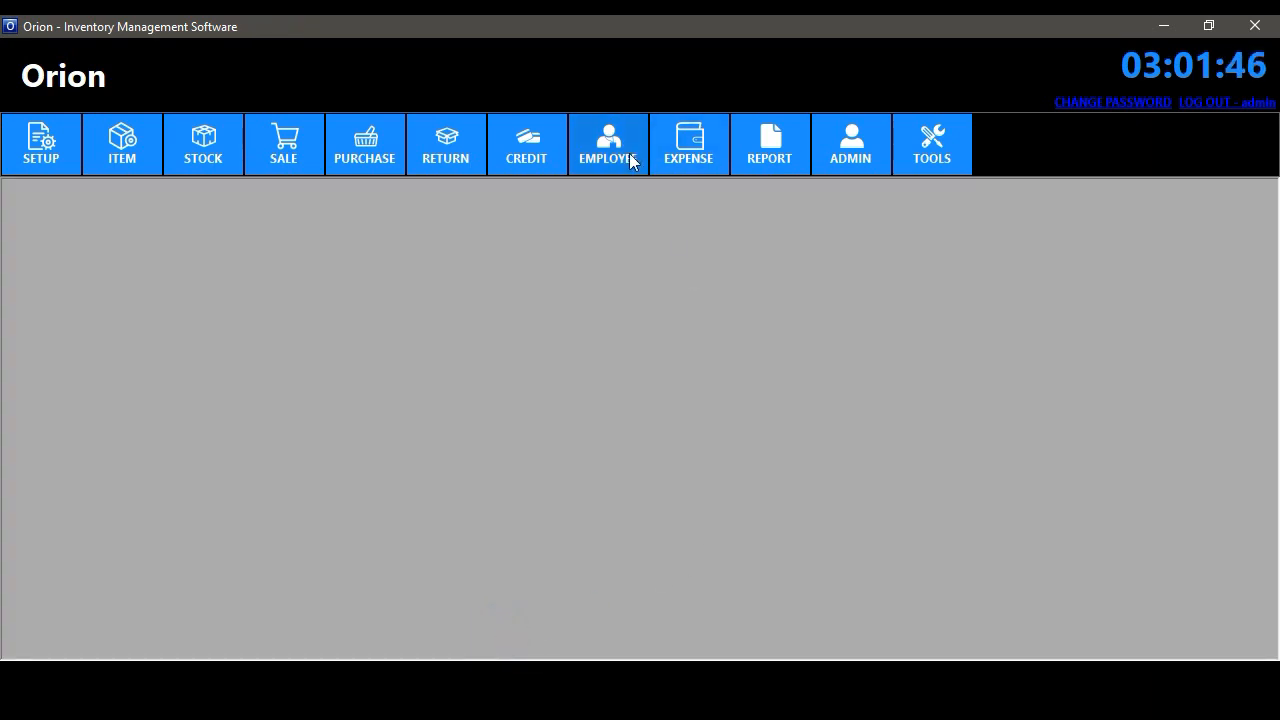
- Save a 1000 'Oct salary paid' employee payment for the chosen employee
{"action": "left_click", "coordinate": [624, 160]}
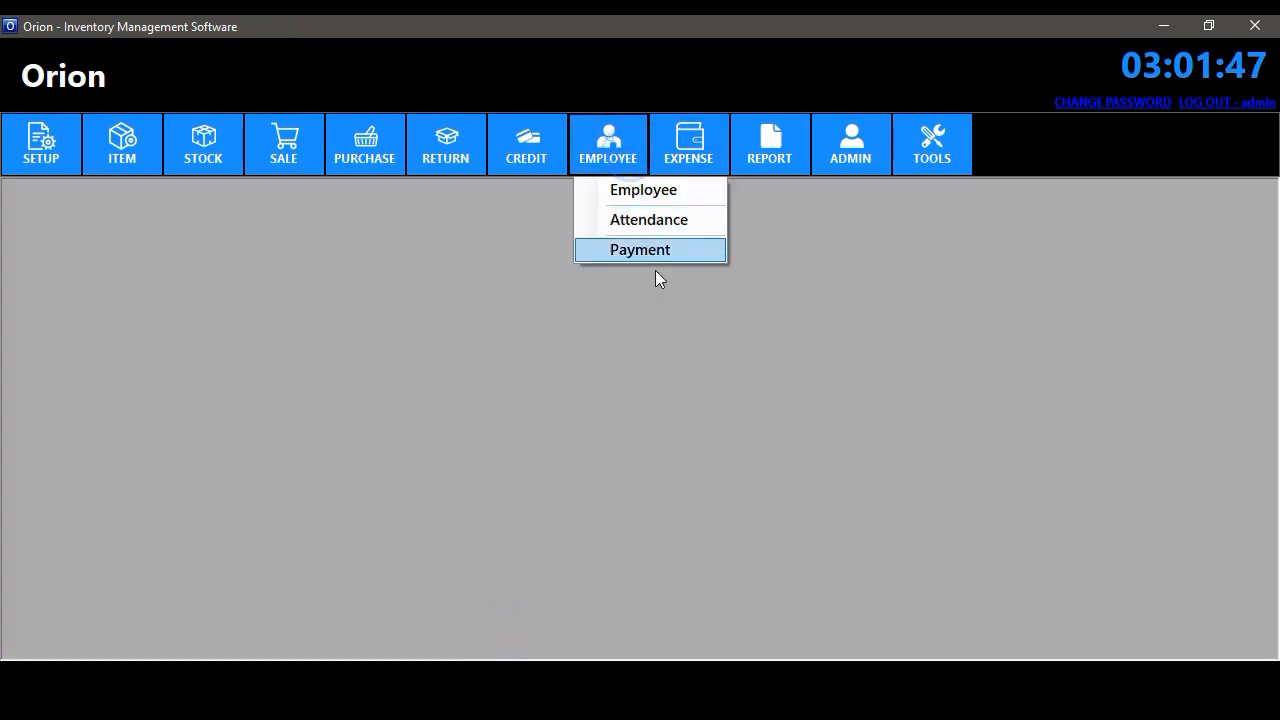
{"action": "left_click", "coordinate": [659, 257]}
{"action": "left_click", "coordinate": [568, 294]}
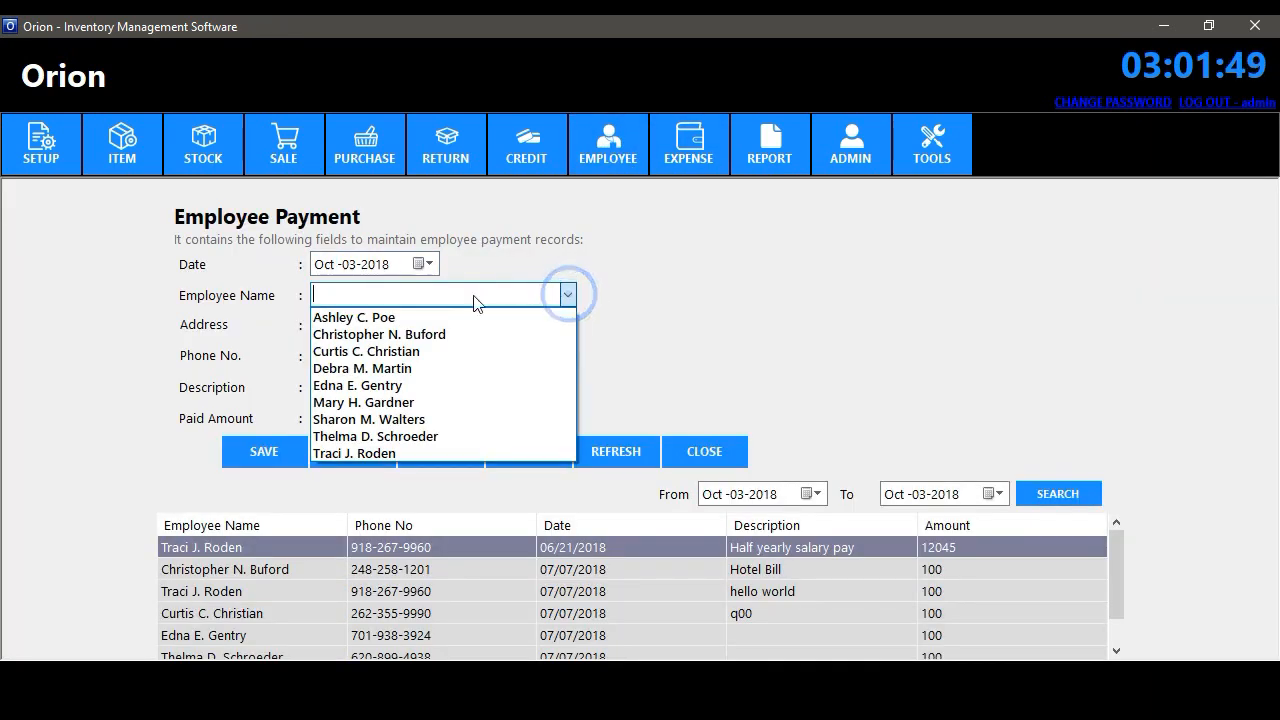
{"action": "left_click", "coordinate": [388, 387]}
{"action": "left_click", "coordinate": [414, 382]}
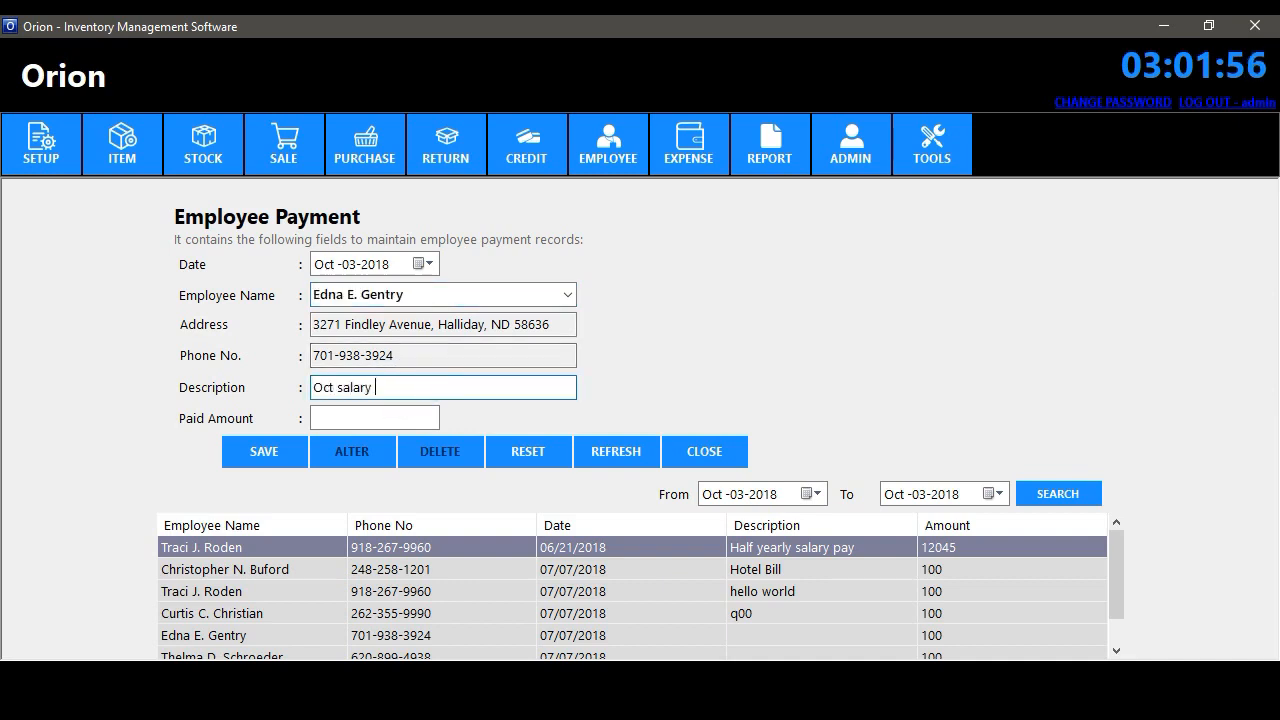
{"action": "left_click", "coordinate": [389, 417]}
{"action": "type", "text": "1000"}
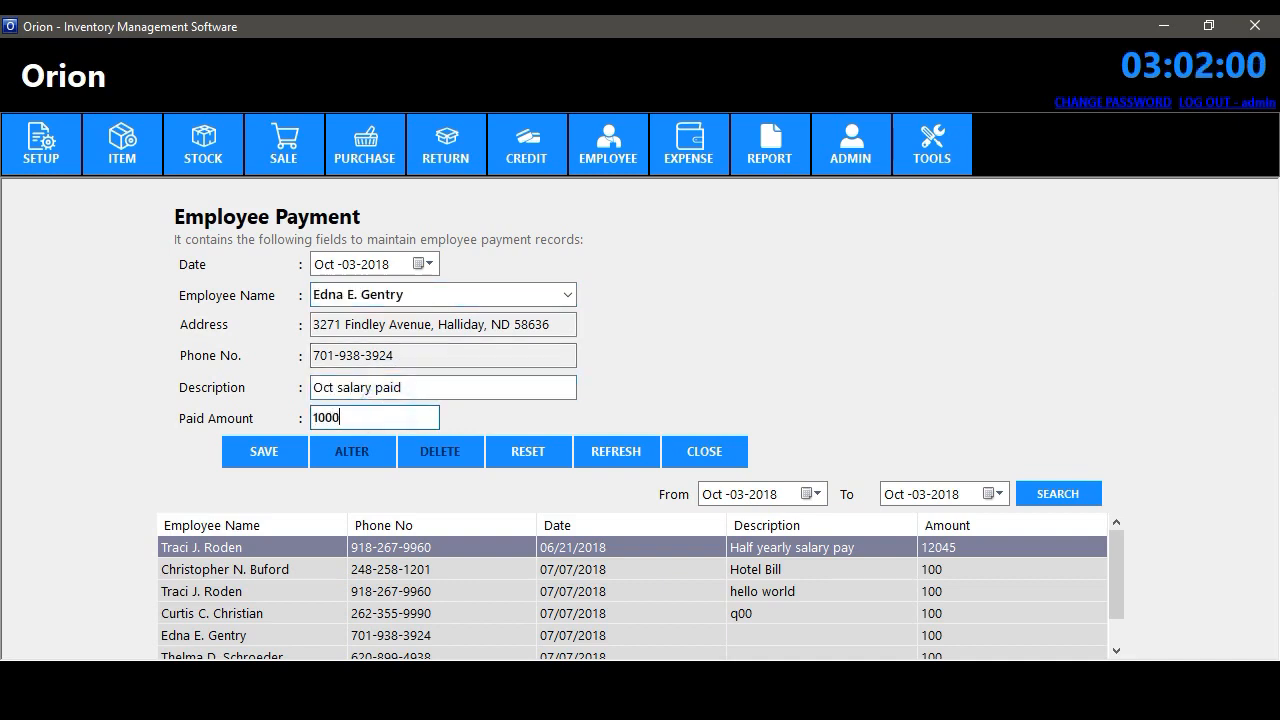
{"action": "left_click", "coordinate": [270, 452]}
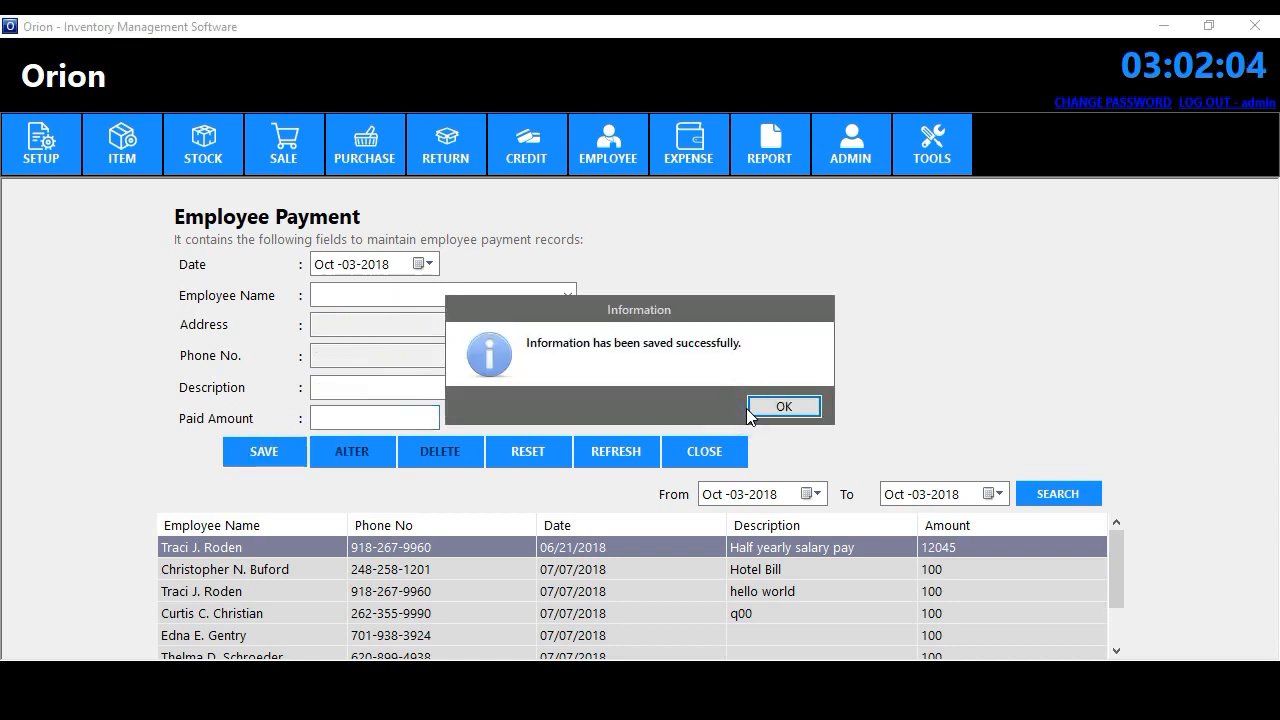
{"action": "left_click", "coordinate": [783, 406]}
- Find the Oct-03-2018 payment and change its amount to 1500
{"action": "left_click_drag", "start_coordinate": [1117, 548], "coordinate": [1120, 612]}
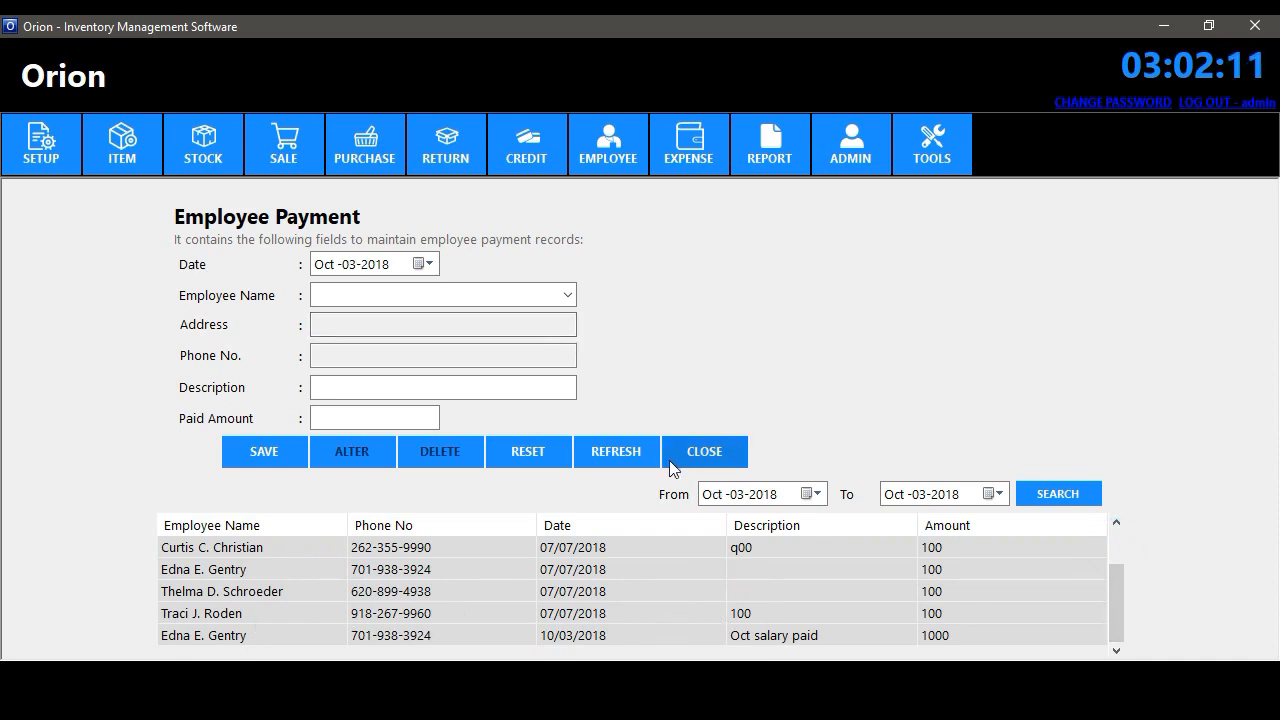
{"action": "left_click", "coordinate": [1052, 496]}
{"action": "left_click", "coordinate": [779, 547]}
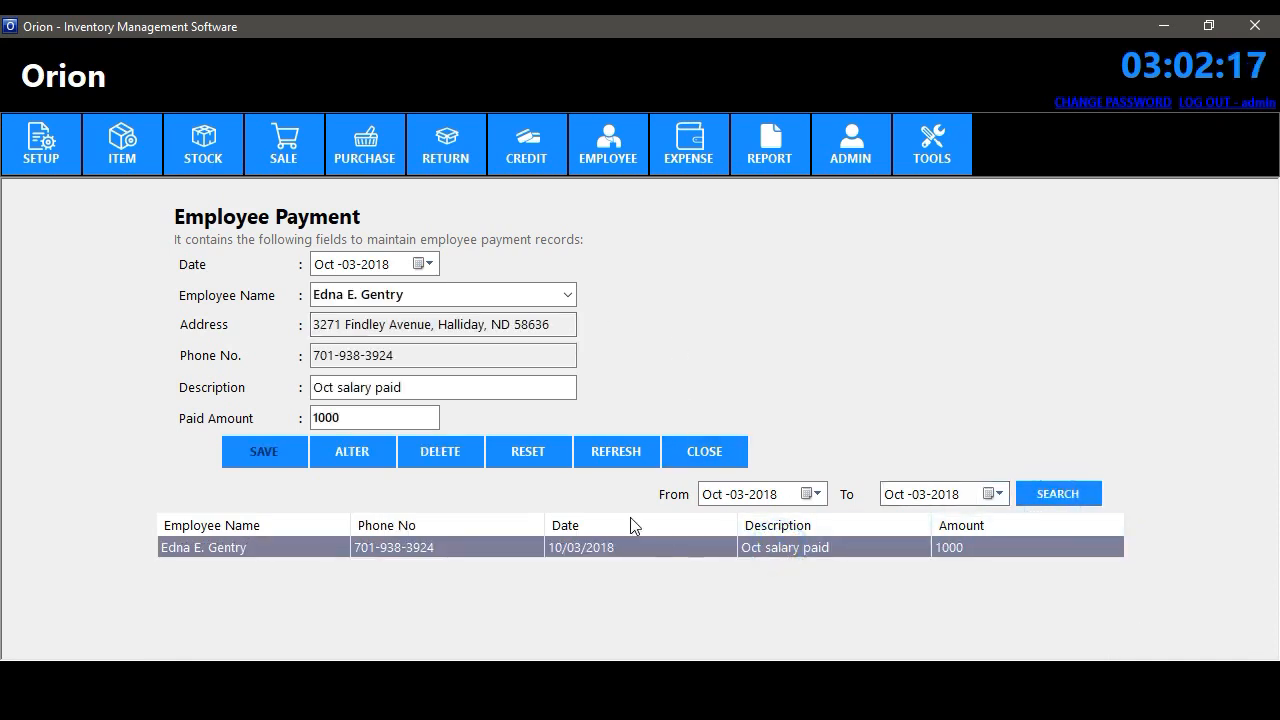
{"action": "left_click_drag", "start_coordinate": [379, 422], "coordinate": [313, 424]}
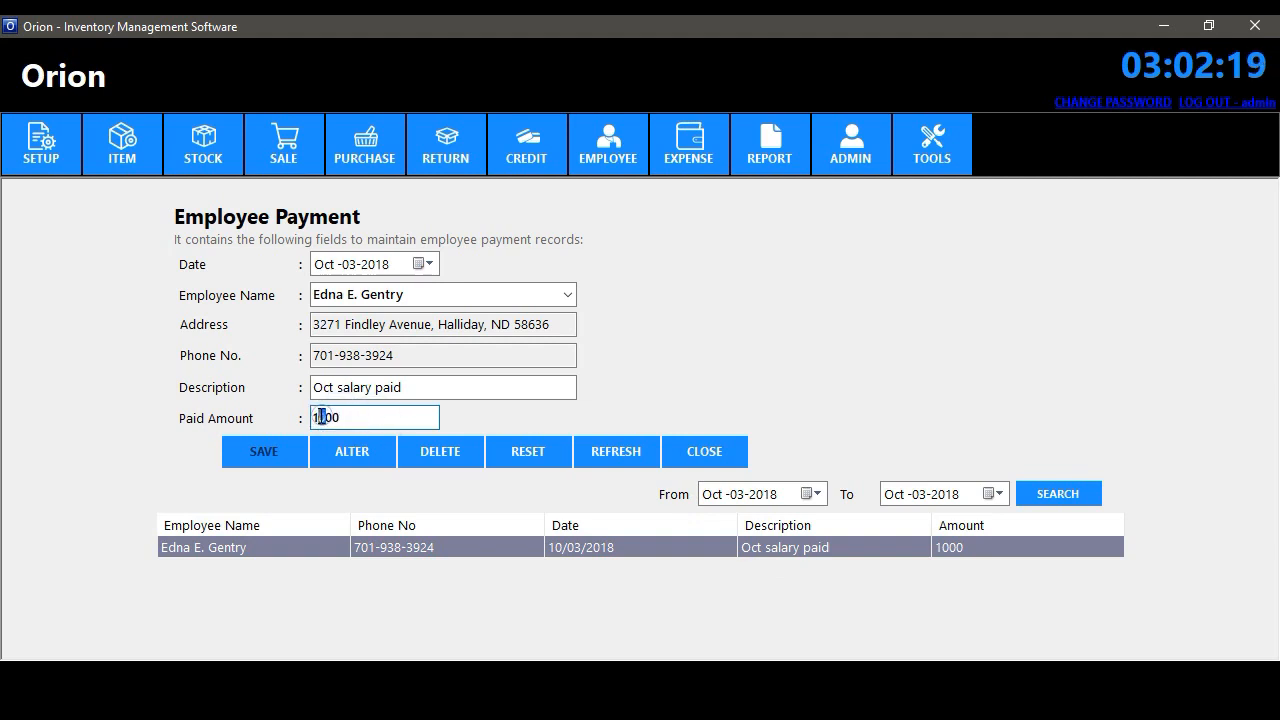
{"action": "type", "text": "5"}
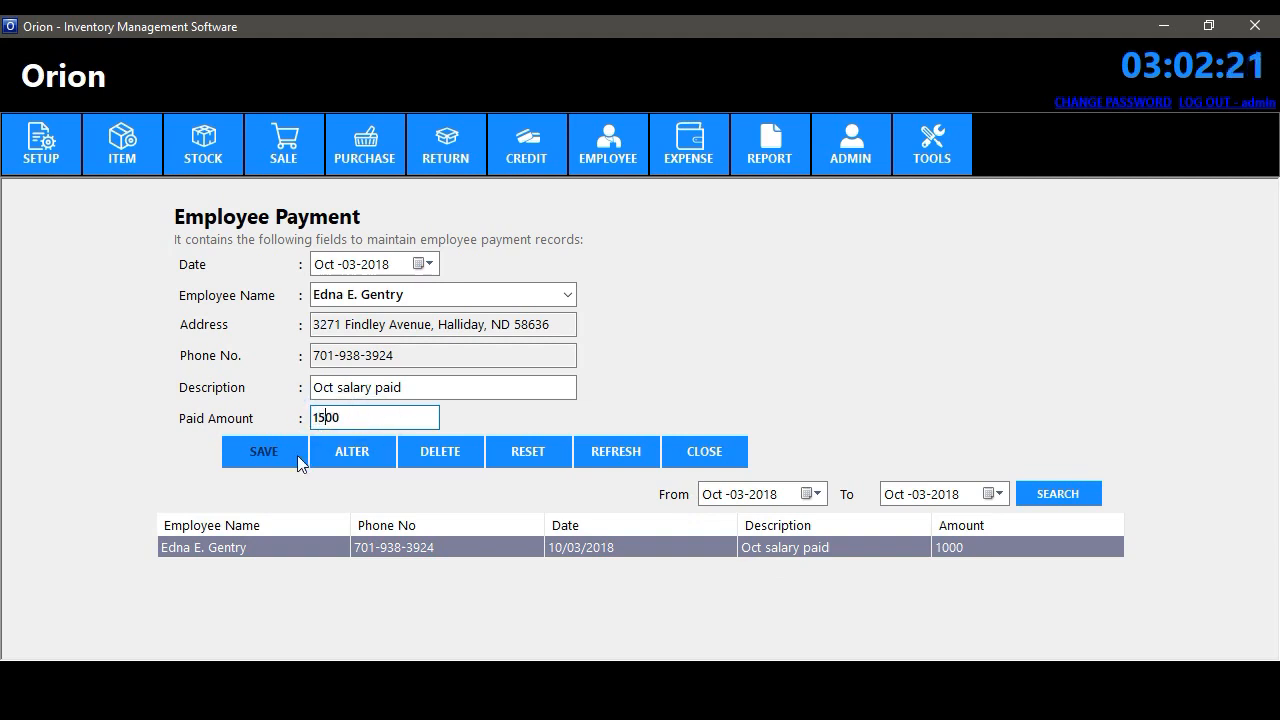
{"action": "left_click", "coordinate": [347, 455]}
{"action": "left_click", "coordinate": [775, 404]}
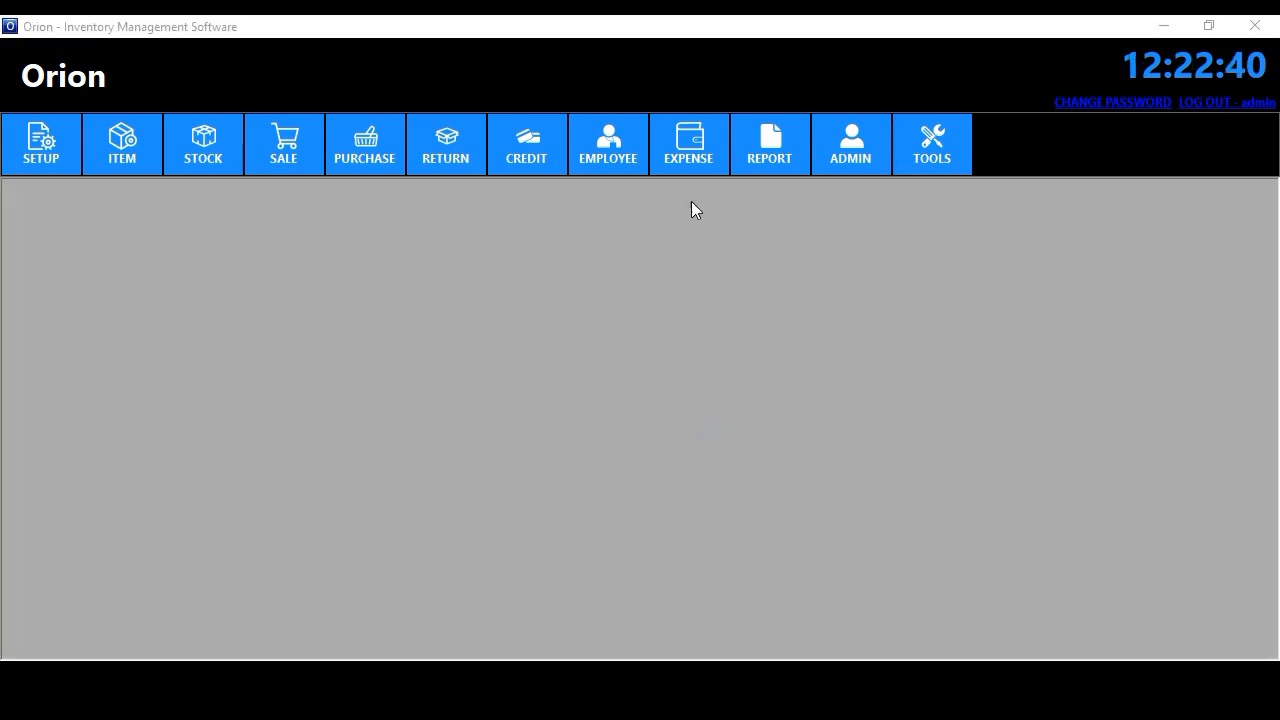
- View the Stationery and Printing account in expenditure account management
{"action": "left_click", "coordinate": [688, 145]}
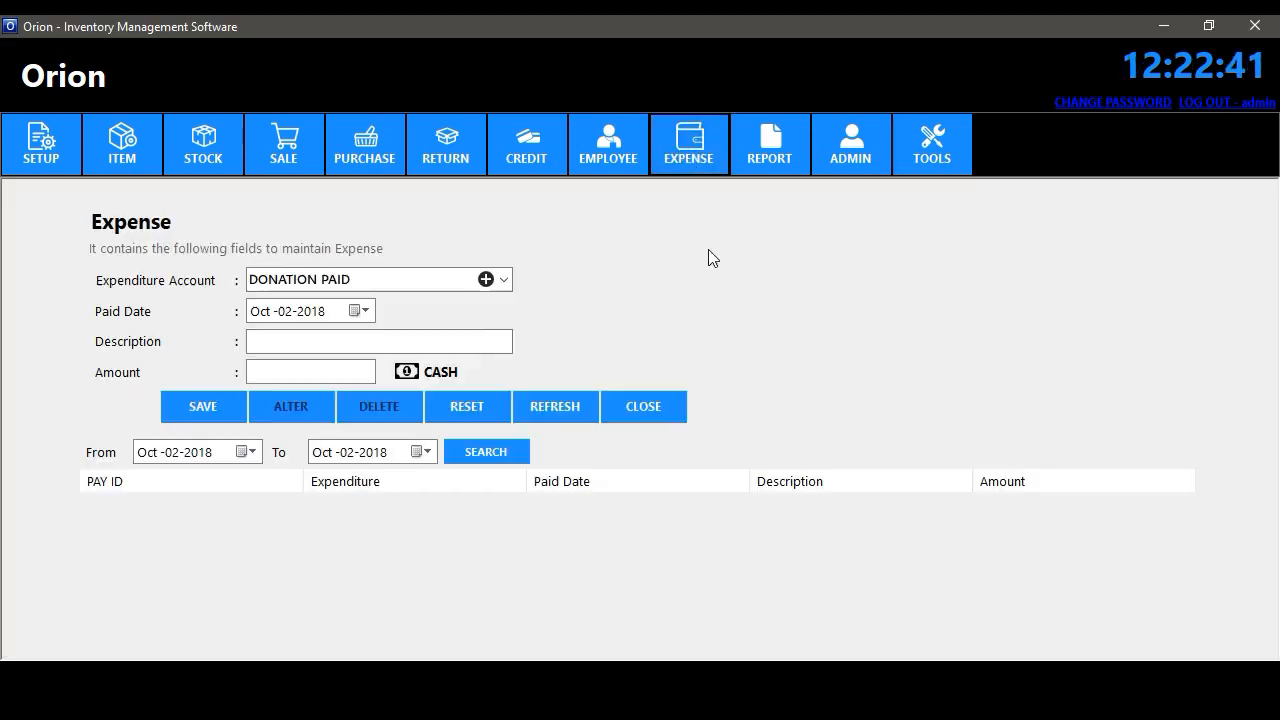
{"action": "left_click", "coordinate": [505, 280]}
{"action": "left_click", "coordinate": [621, 300]}
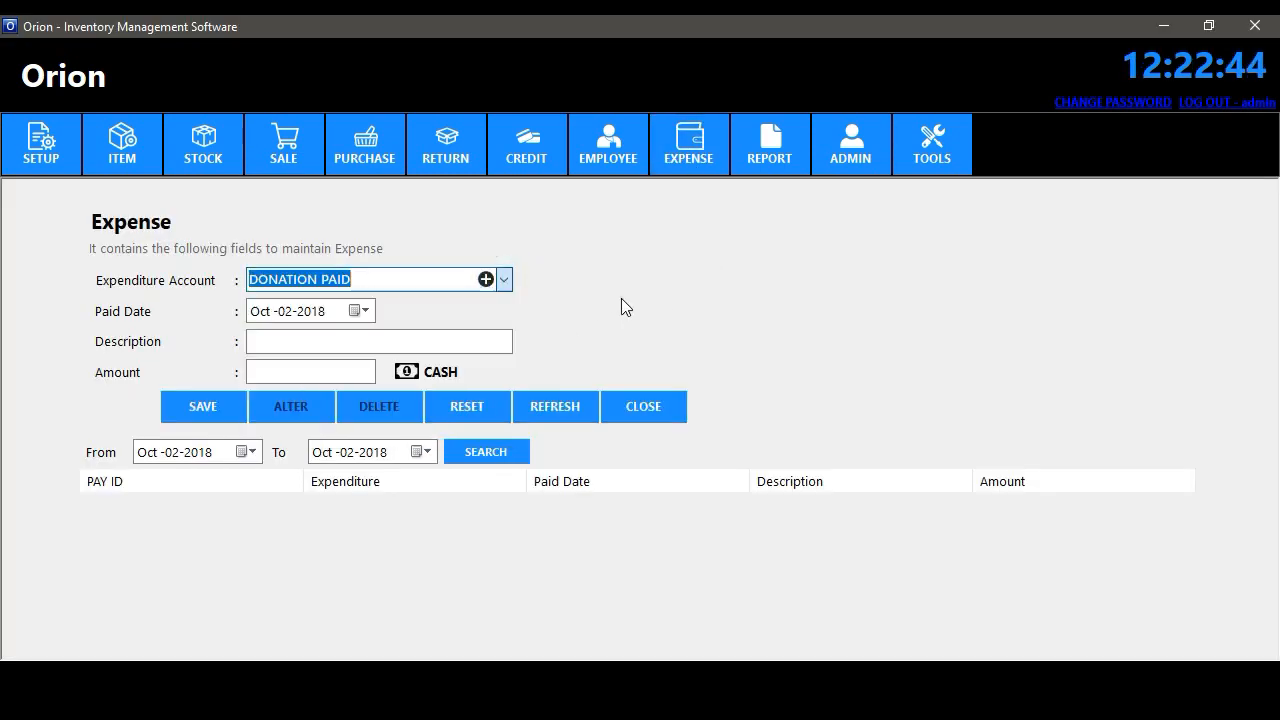
{"action": "left_click", "coordinate": [485, 279]}
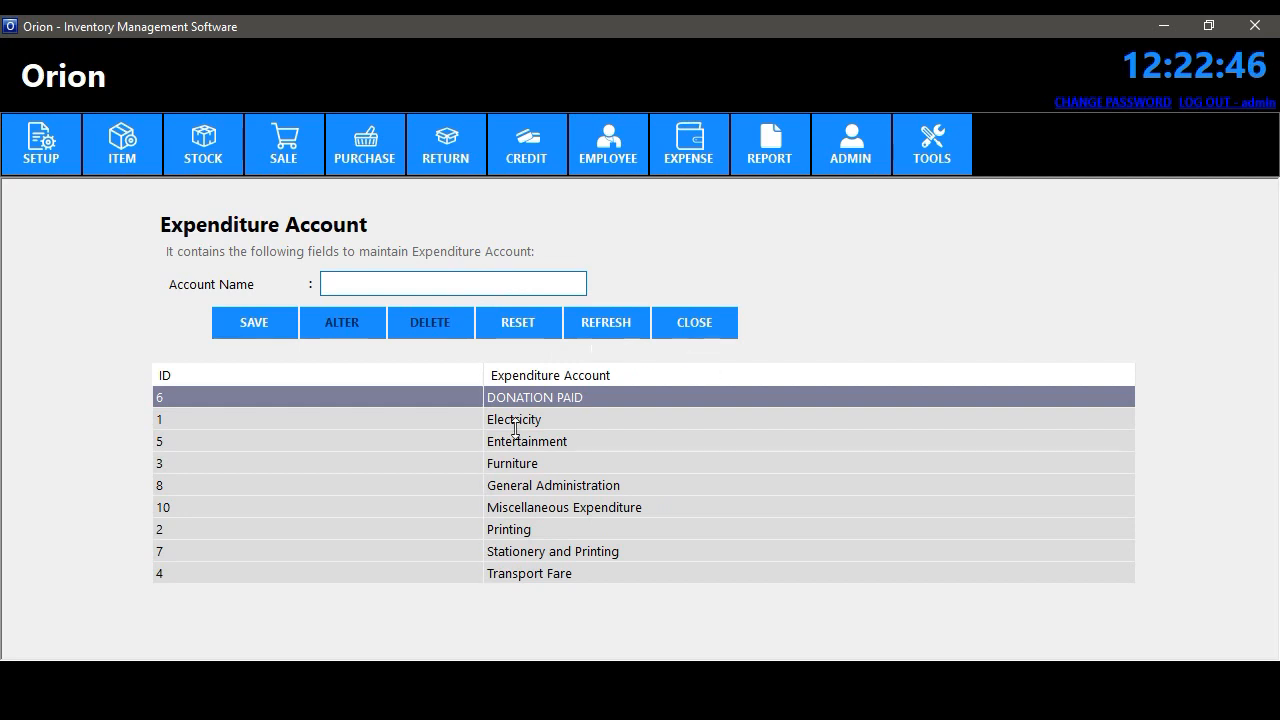
{"action": "left_click", "coordinate": [535, 557]}
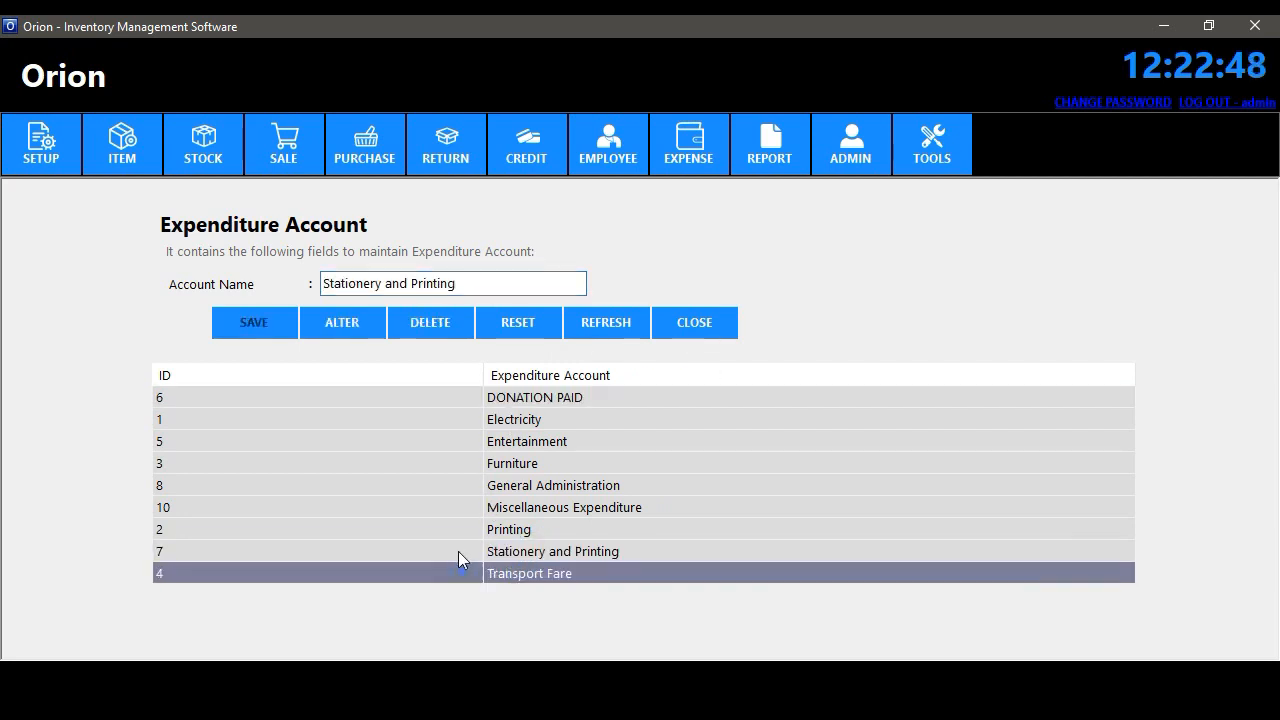
{"action": "left_click", "coordinate": [690, 326]}
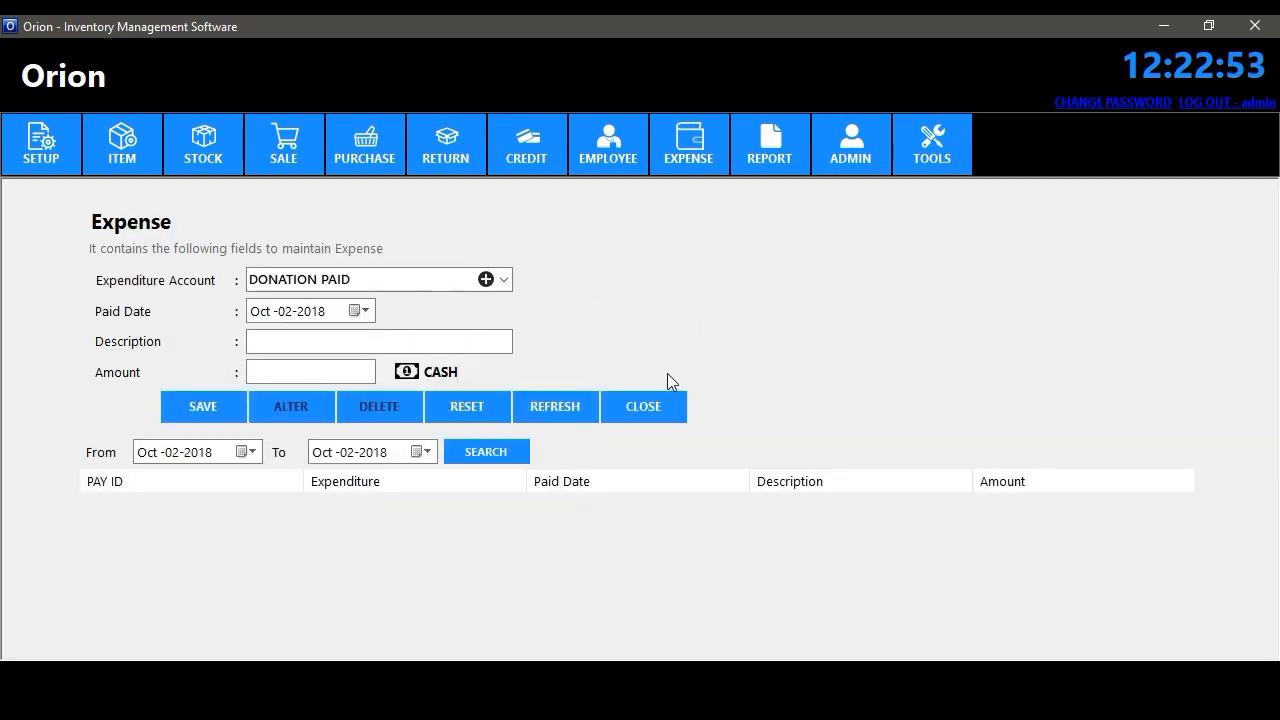
- Save a DONATION PAID expense described 'donation' for 50
{"action": "left_click", "coordinate": [506, 283]}
{"action": "left_click", "coordinate": [506, 282]}
{"action": "left_click", "coordinate": [340, 343]}
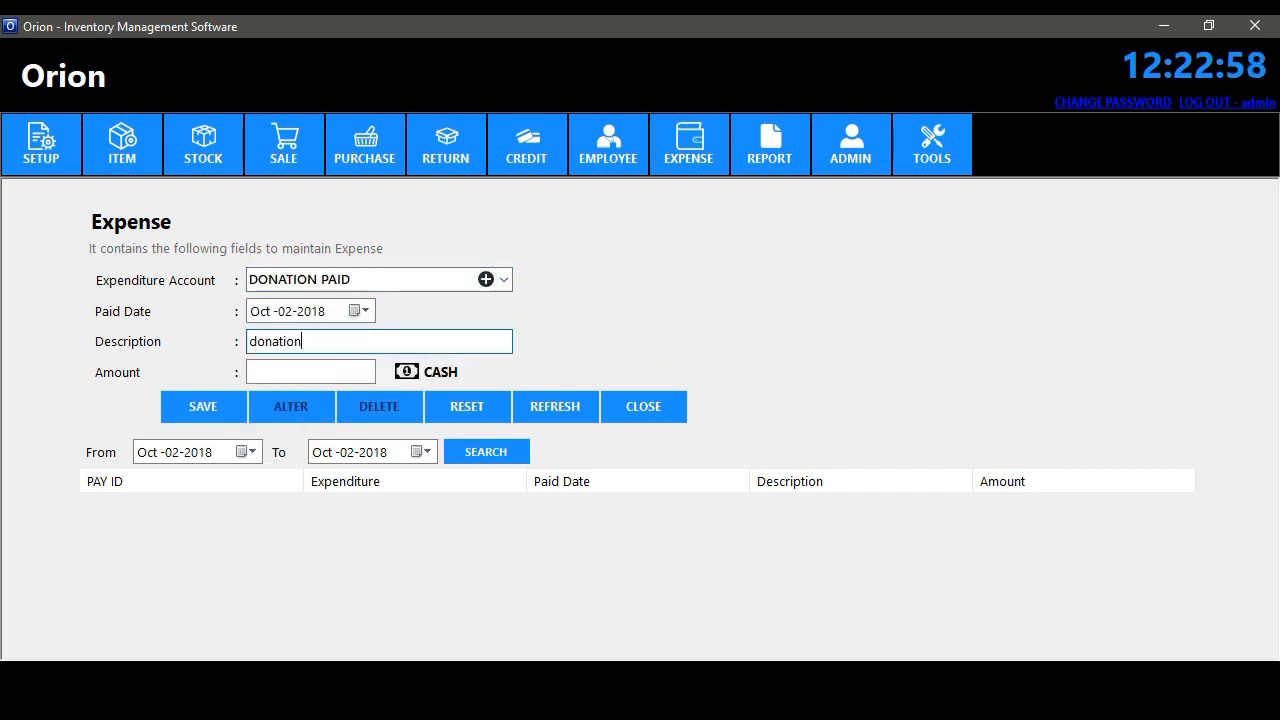
{"action": "left_click", "coordinate": [331, 374]}
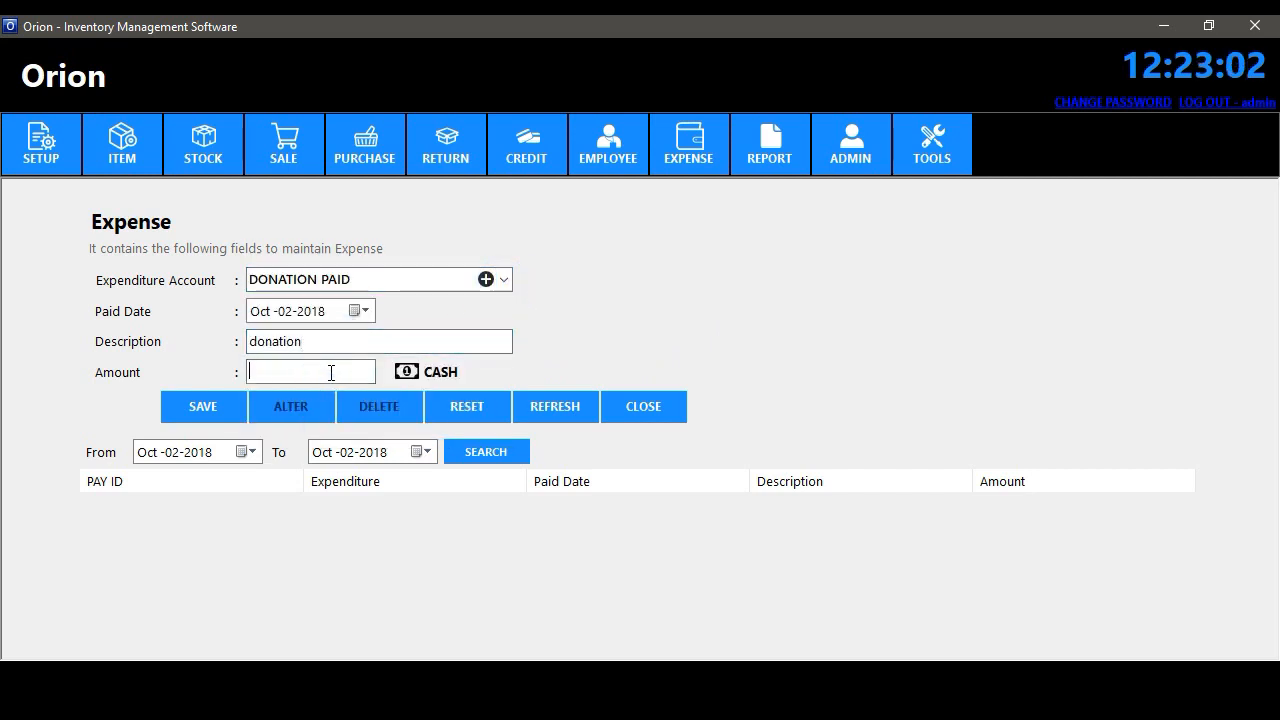
{"action": "left_click", "coordinate": [215, 406]}
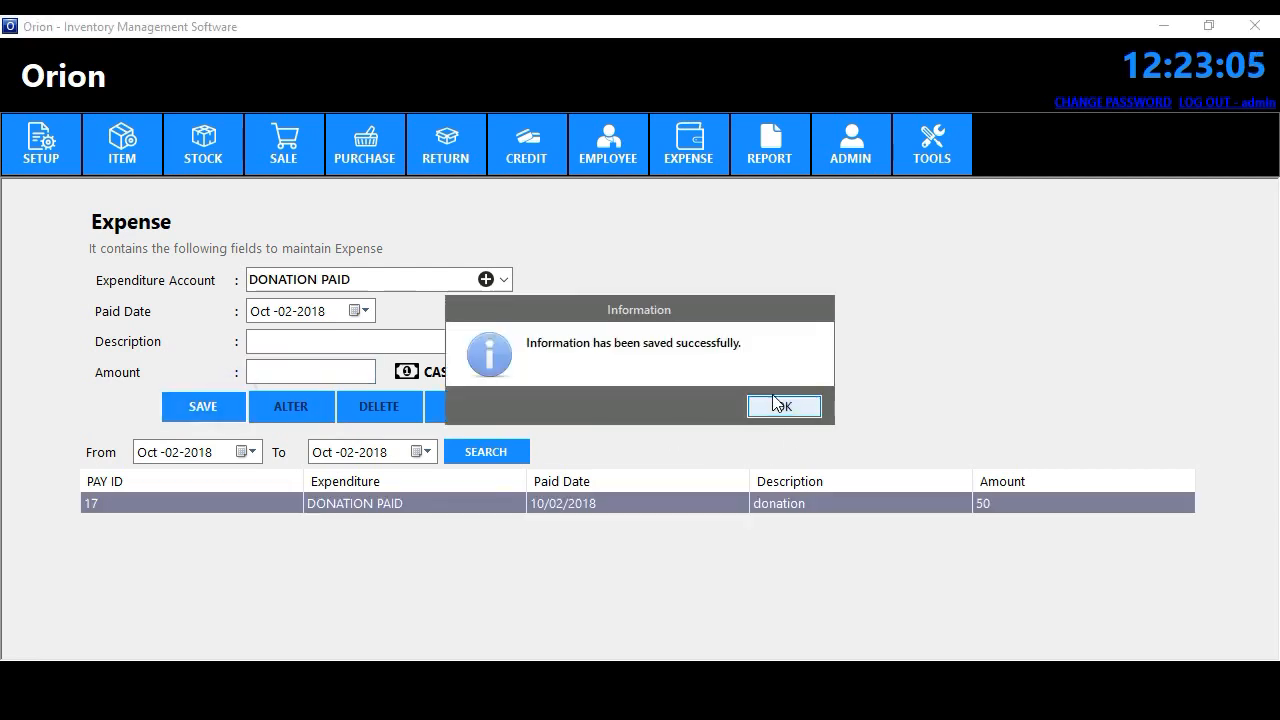
{"action": "left_click", "coordinate": [782, 406]}
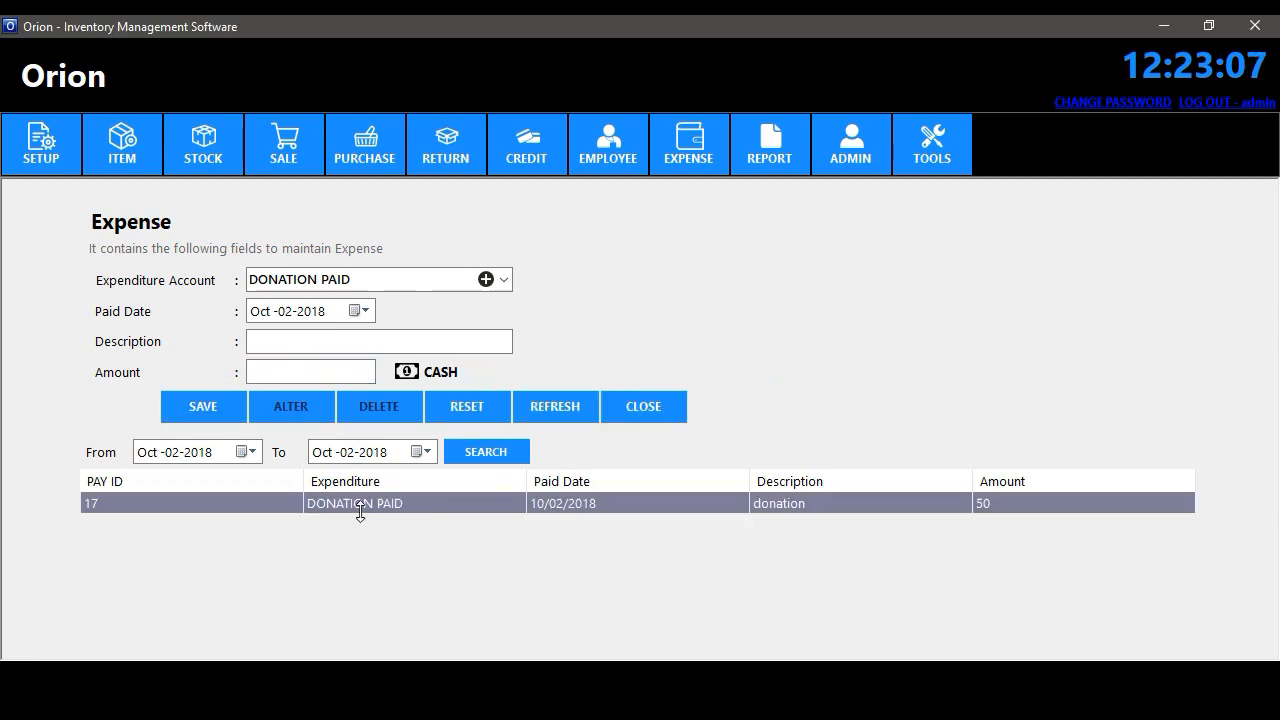
- Correct the donation expense amount to 150 and close the Expense form
{"action": "left_click", "coordinate": [254, 370]}
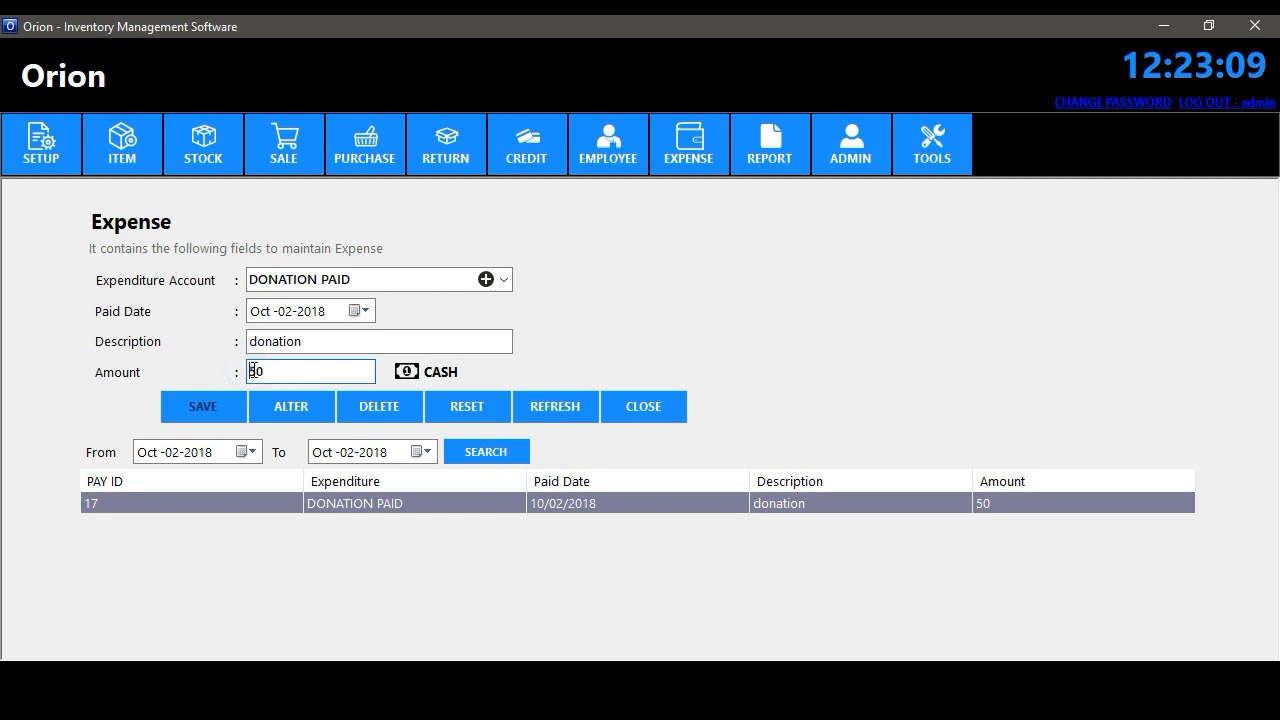
{"action": "left_click", "coordinate": [289, 411]}
{"action": "left_click", "coordinate": [763, 404]}
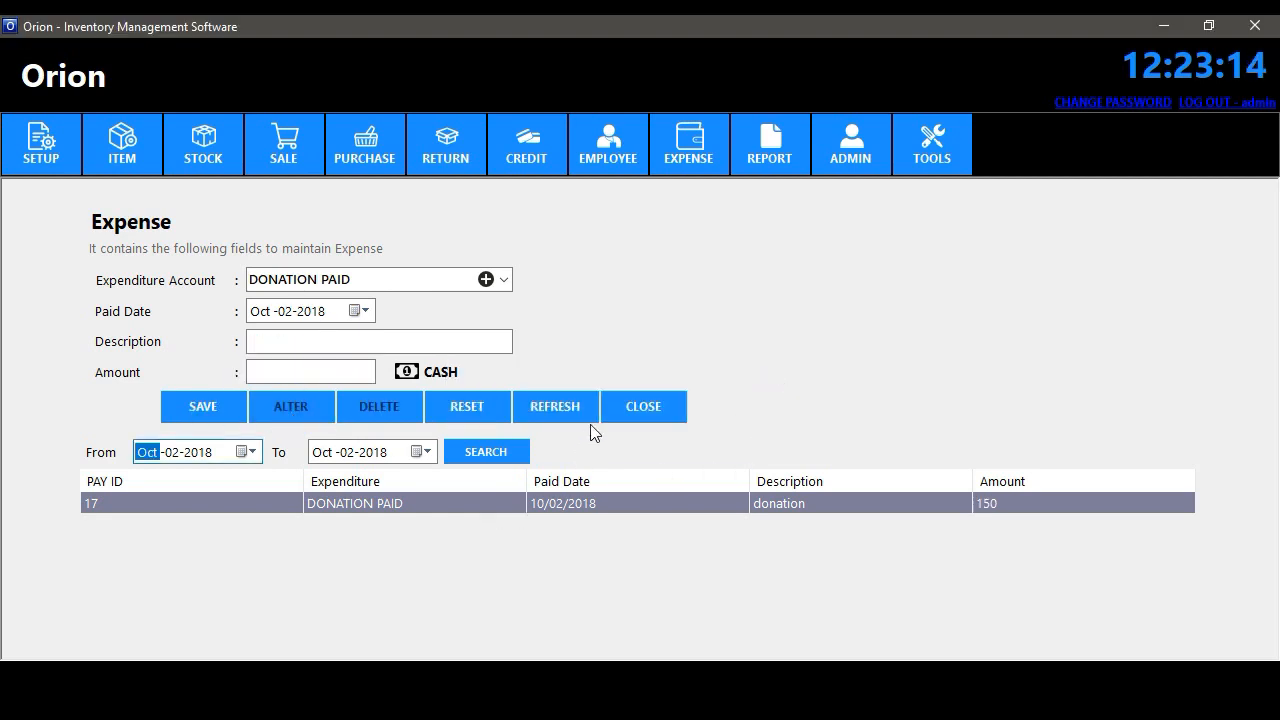
{"action": "left_click", "coordinate": [635, 406]}
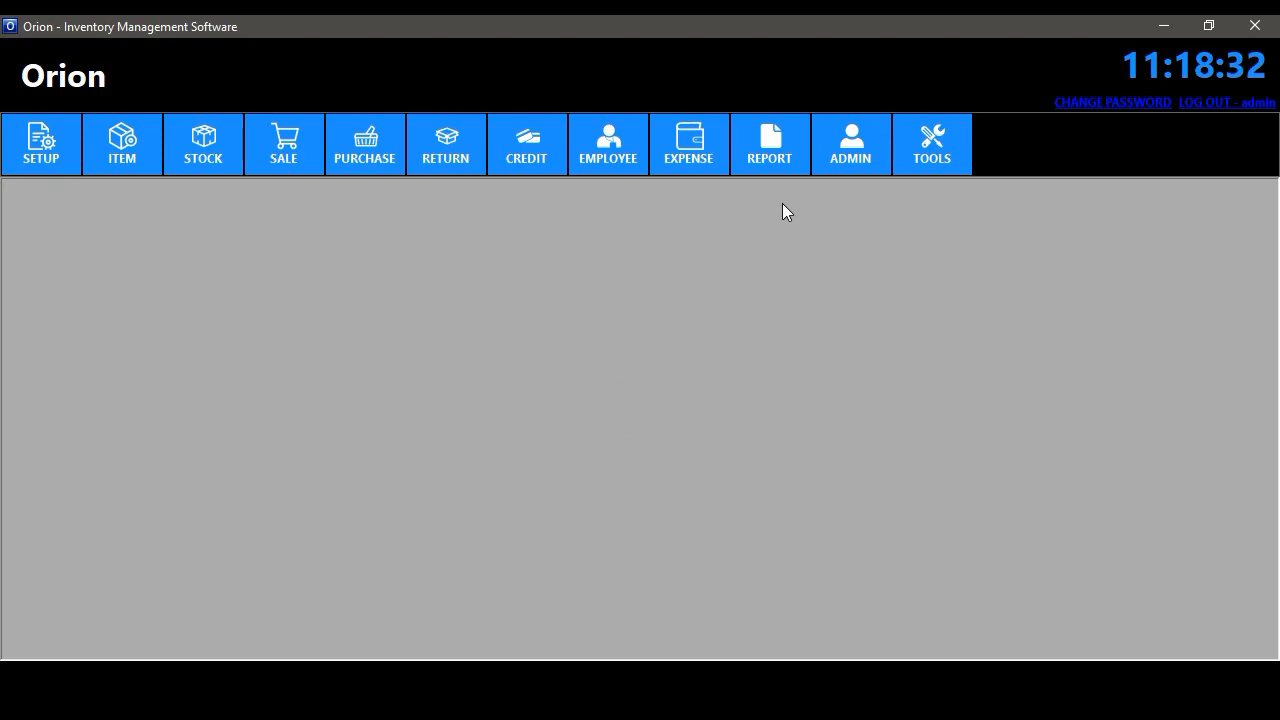
{"action": "left_click", "coordinate": [776, 170]}
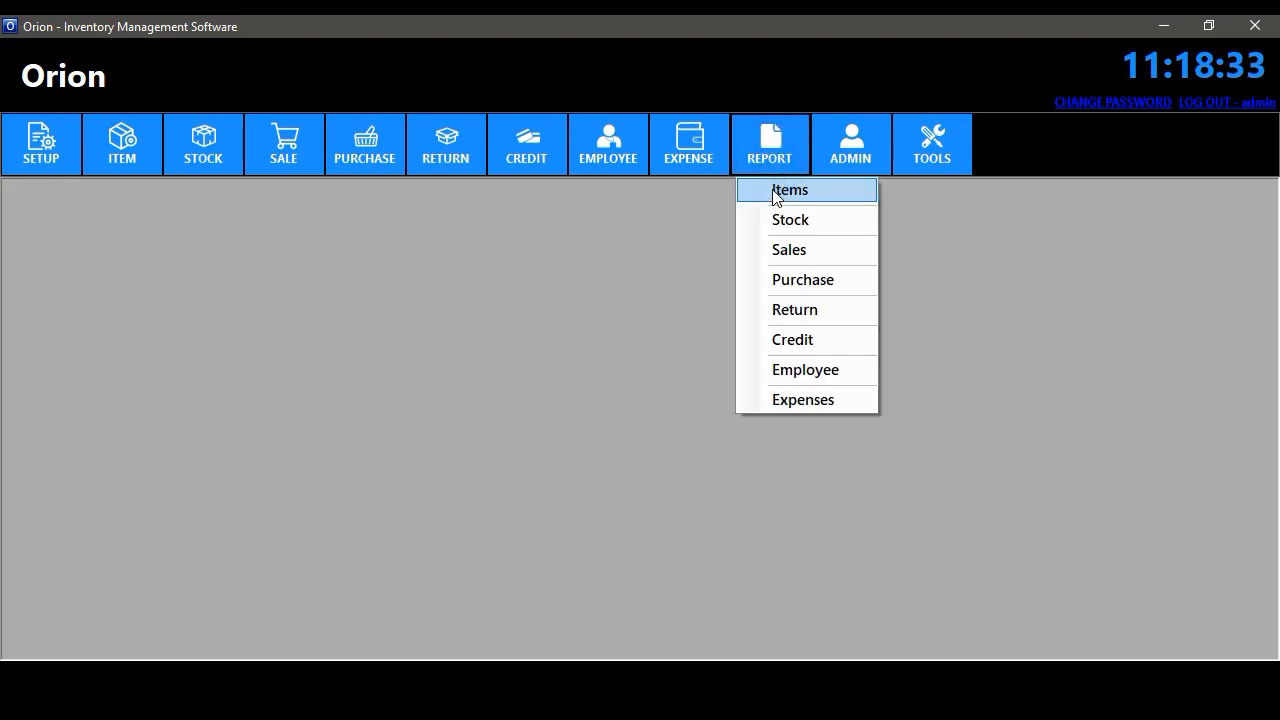
- Open the item report, page through it, and cancel a PDF export
{"action": "left_click", "coordinate": [776, 192]}
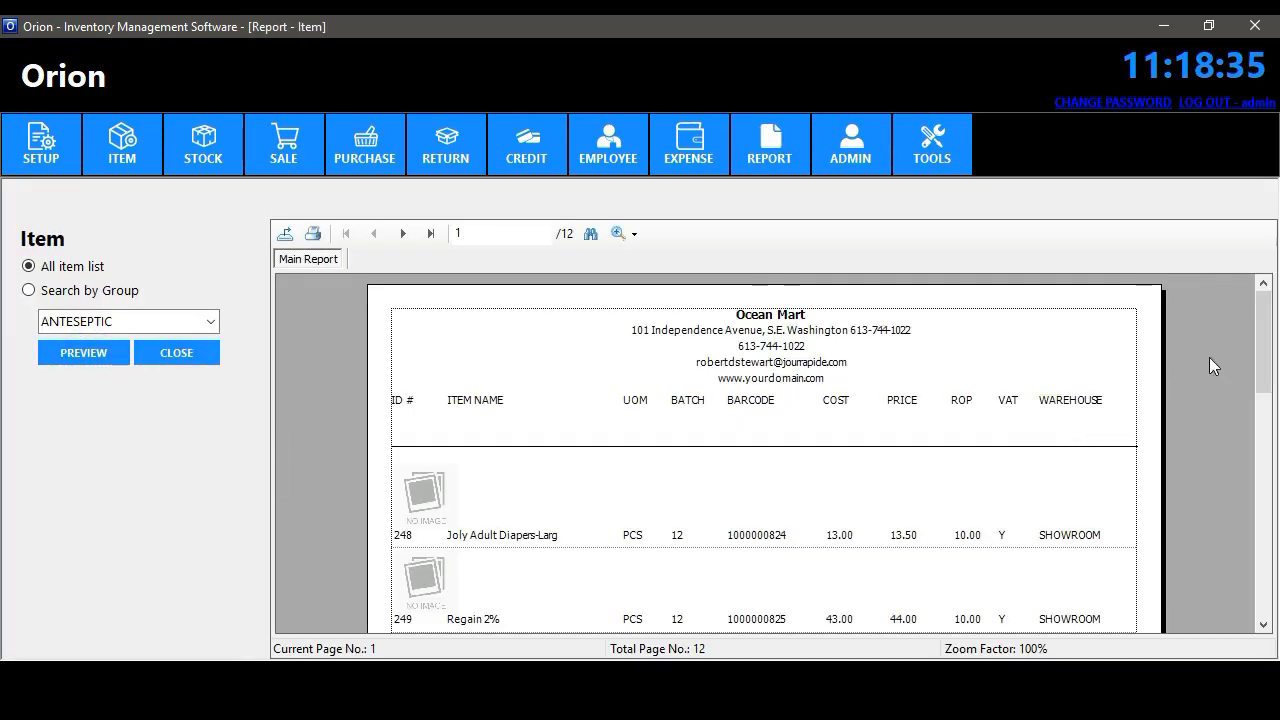
{"action": "left_click_drag", "start_coordinate": [1264, 342], "coordinate": [1261, 565]}
{"action": "left_click", "coordinate": [402, 233]}
{"action": "left_click", "coordinate": [402, 233]}
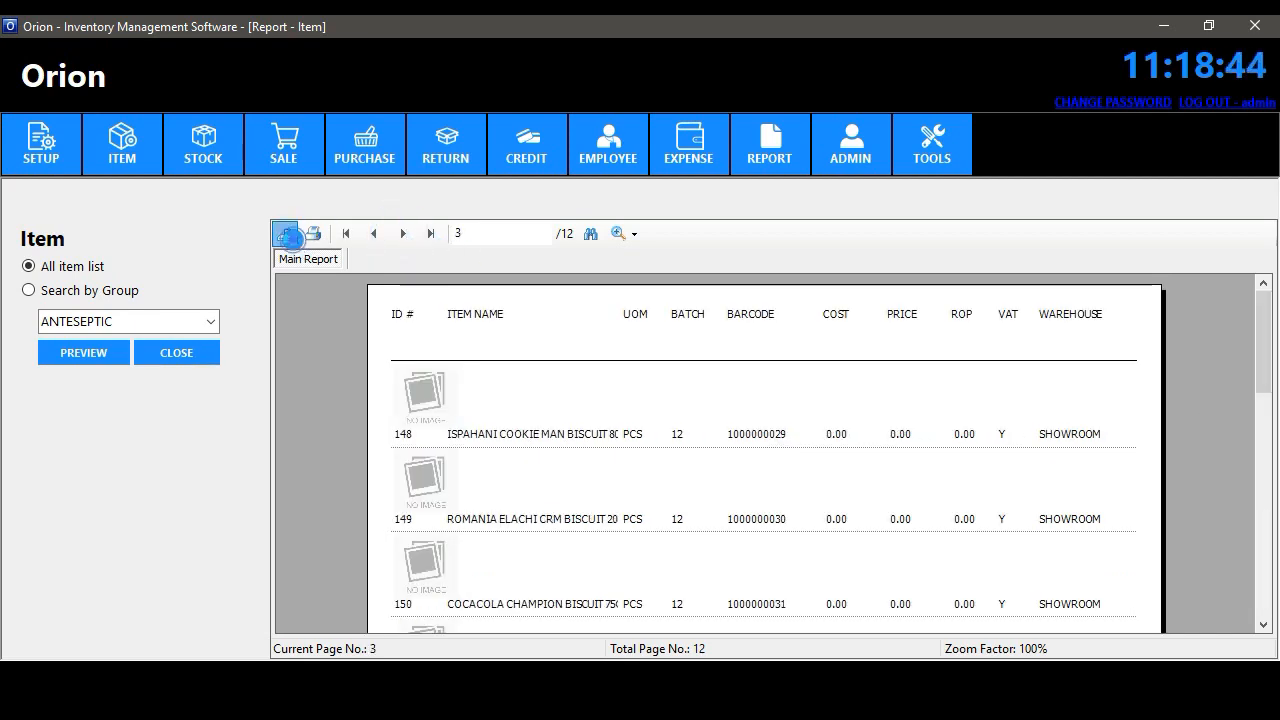
{"action": "left_click", "coordinate": [285, 233]}
{"action": "left_click", "coordinate": [654, 430]}
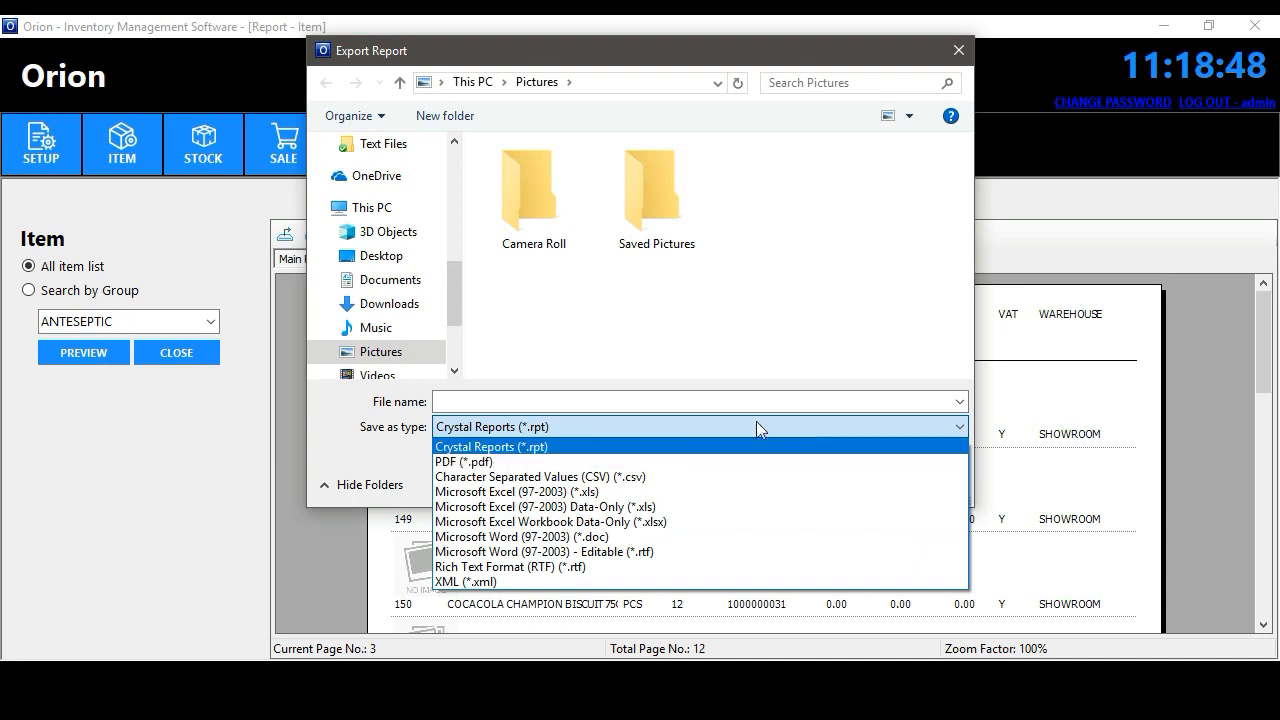
{"action": "left_click", "coordinate": [650, 462]}
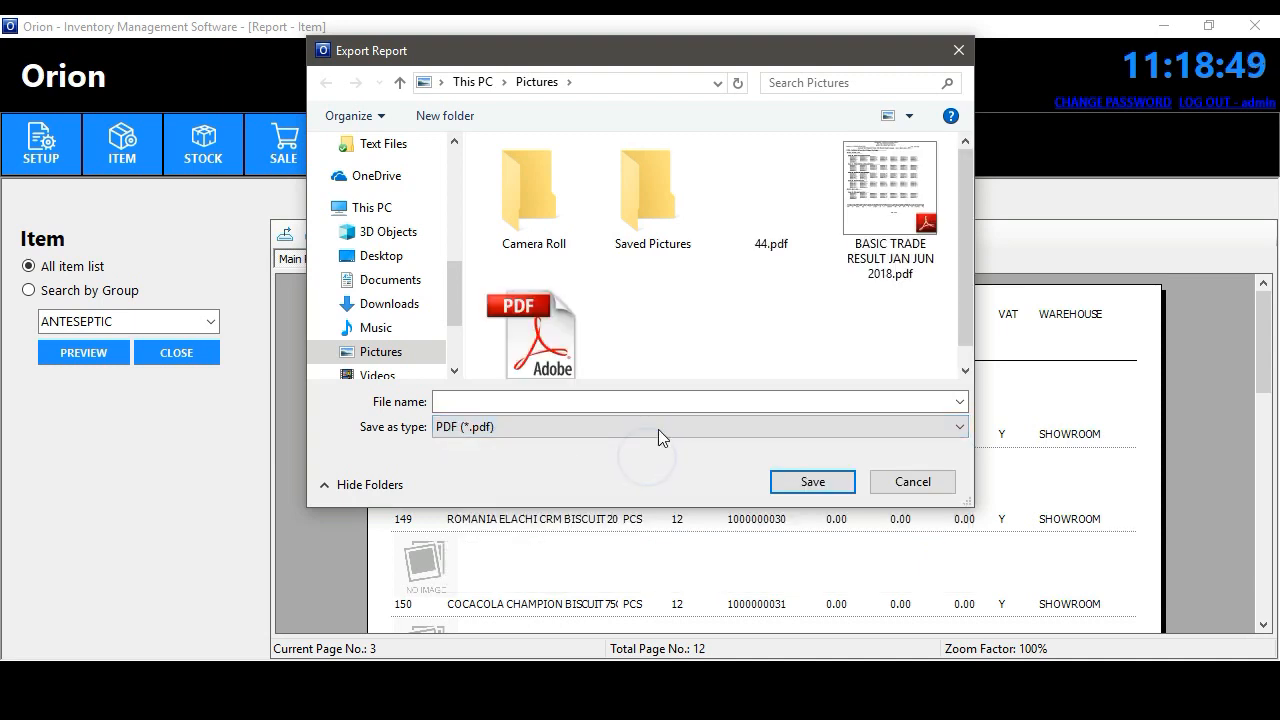
{"action": "left_click", "coordinate": [912, 480]}
- Preview the item report filtered to the ANTESEPTIC group, then close it
{"action": "left_click", "coordinate": [86, 290]}
{"action": "left_click", "coordinate": [84, 352]}
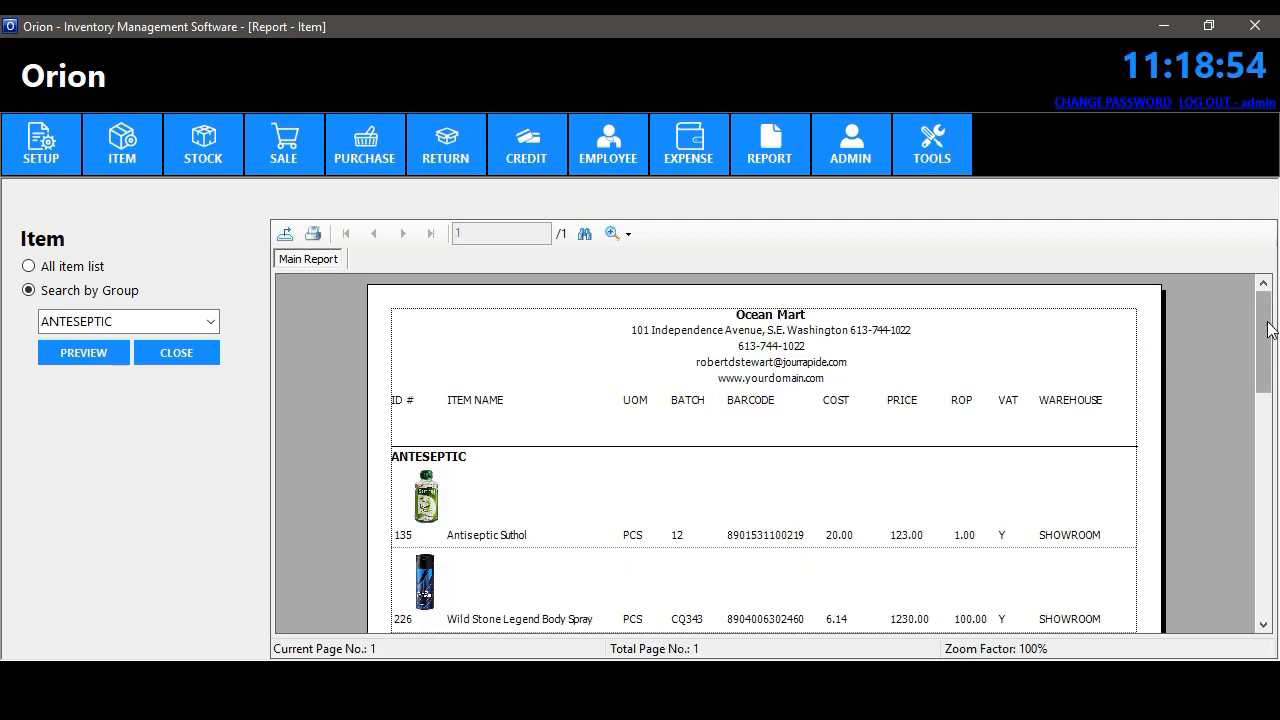
{"action": "mouse_move", "coordinate": [1267, 323]}
{"action": "left_mouse_down"}
{"action": "mouse_move", "coordinate": [1270, 418]}
{"action": "mouse_move", "coordinate": [1260, 311]}
{"action": "left_mouse_up"}
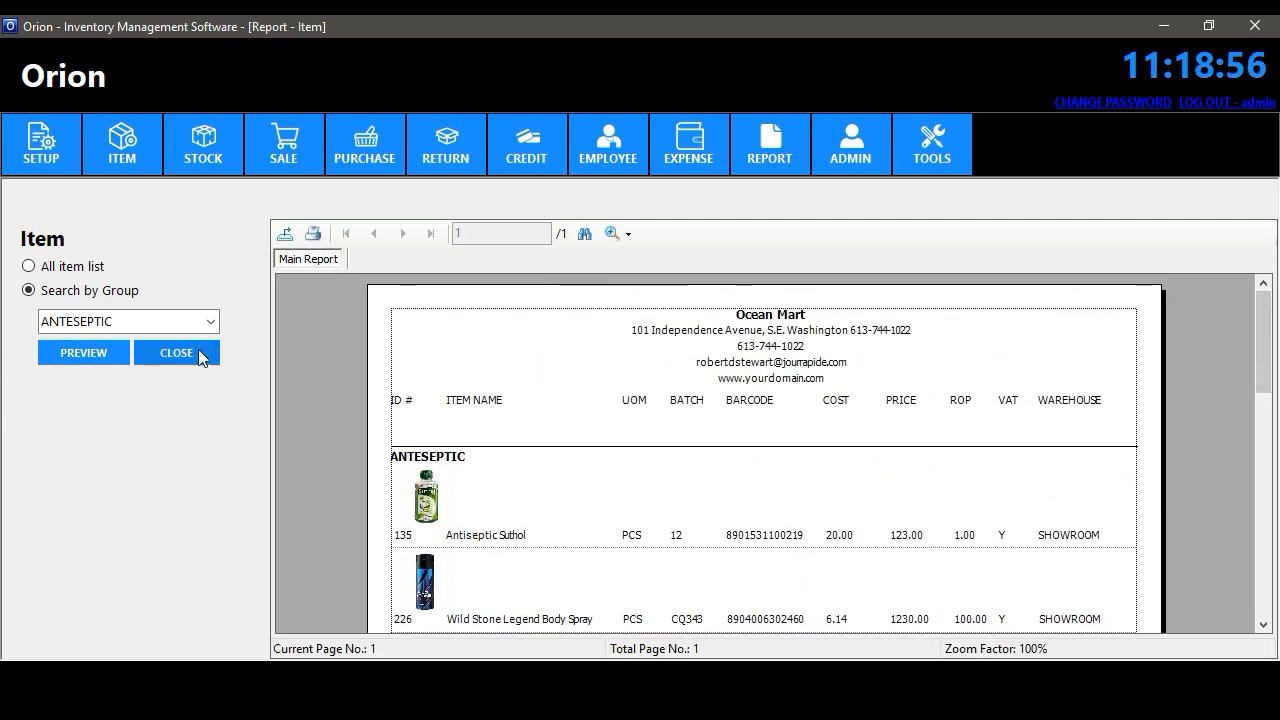
{"action": "left_click", "coordinate": [198, 352]}
- Preview the stock report for all items, jumping to its last page
{"action": "left_click", "coordinate": [769, 148]}
{"action": "left_click", "coordinate": [788, 218]}
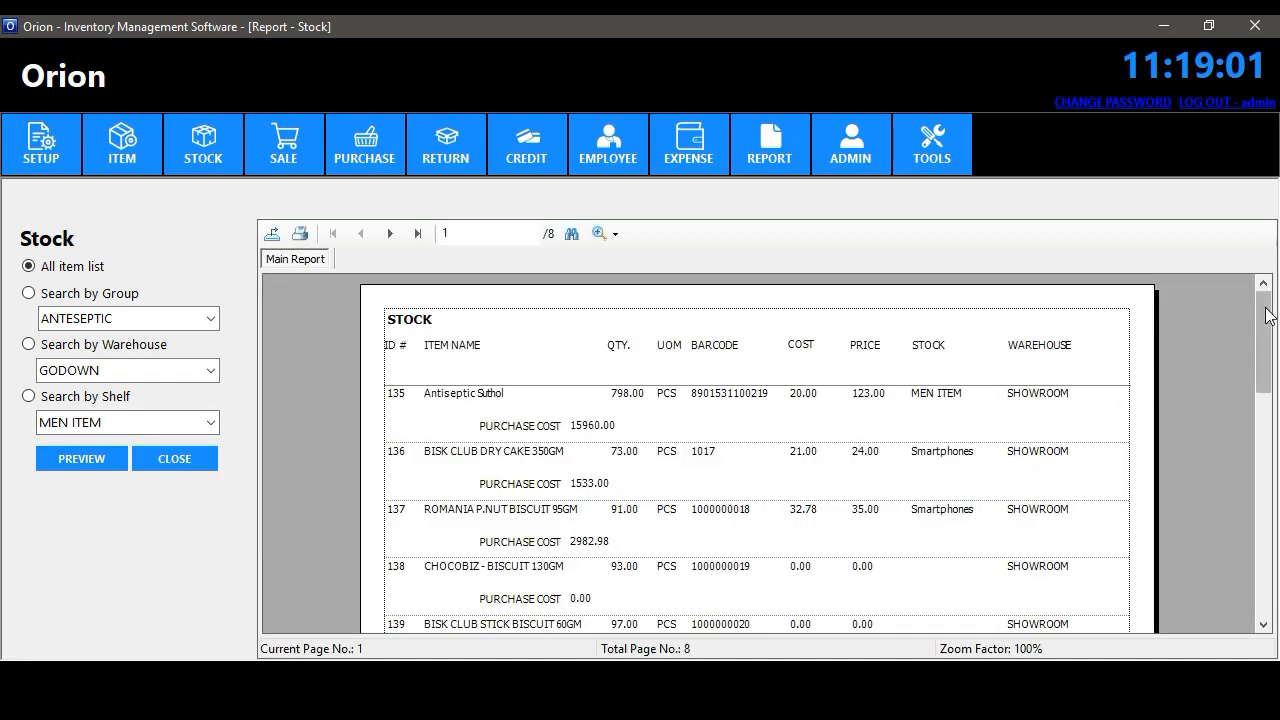
{"action": "left_click_drag", "start_coordinate": [1268, 316], "coordinate": [1245, 340]}
{"action": "left_click", "coordinate": [417, 233]}
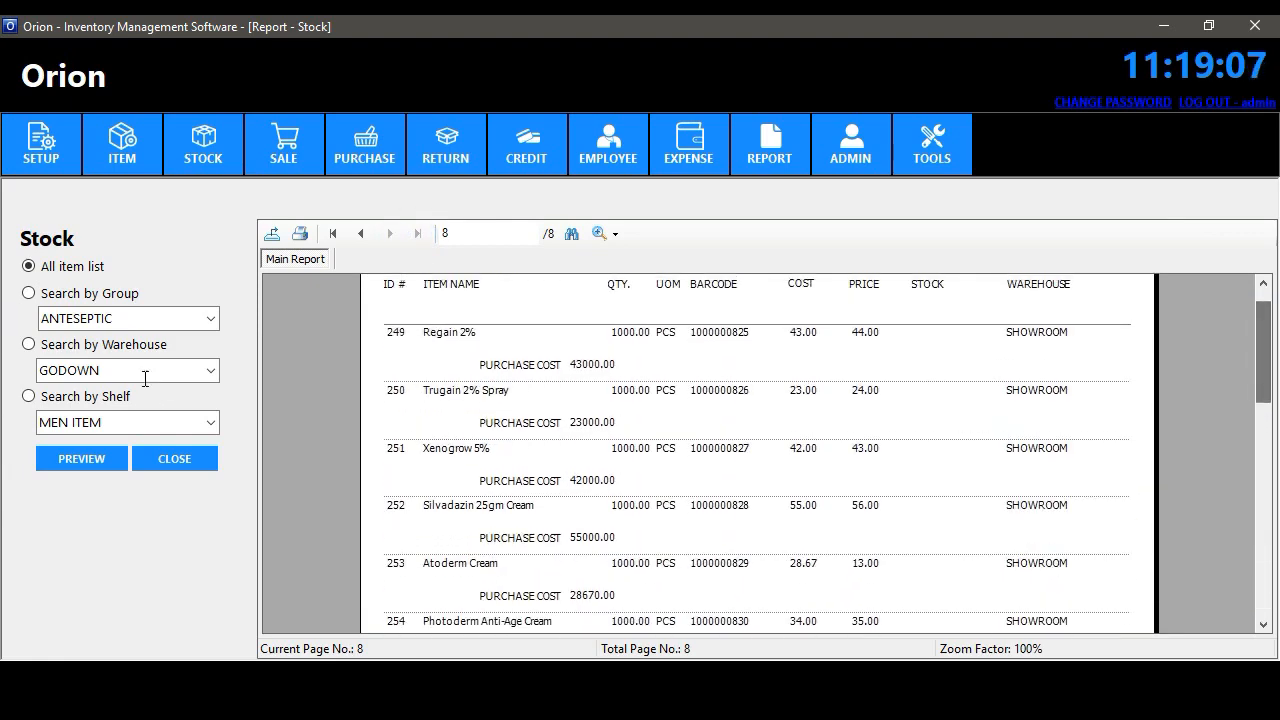
- Preview stock for the GODOWN warehouse (13146.66 total), then by shelf
{"action": "left_click", "coordinate": [100, 344]}
{"action": "left_click", "coordinate": [98, 452]}
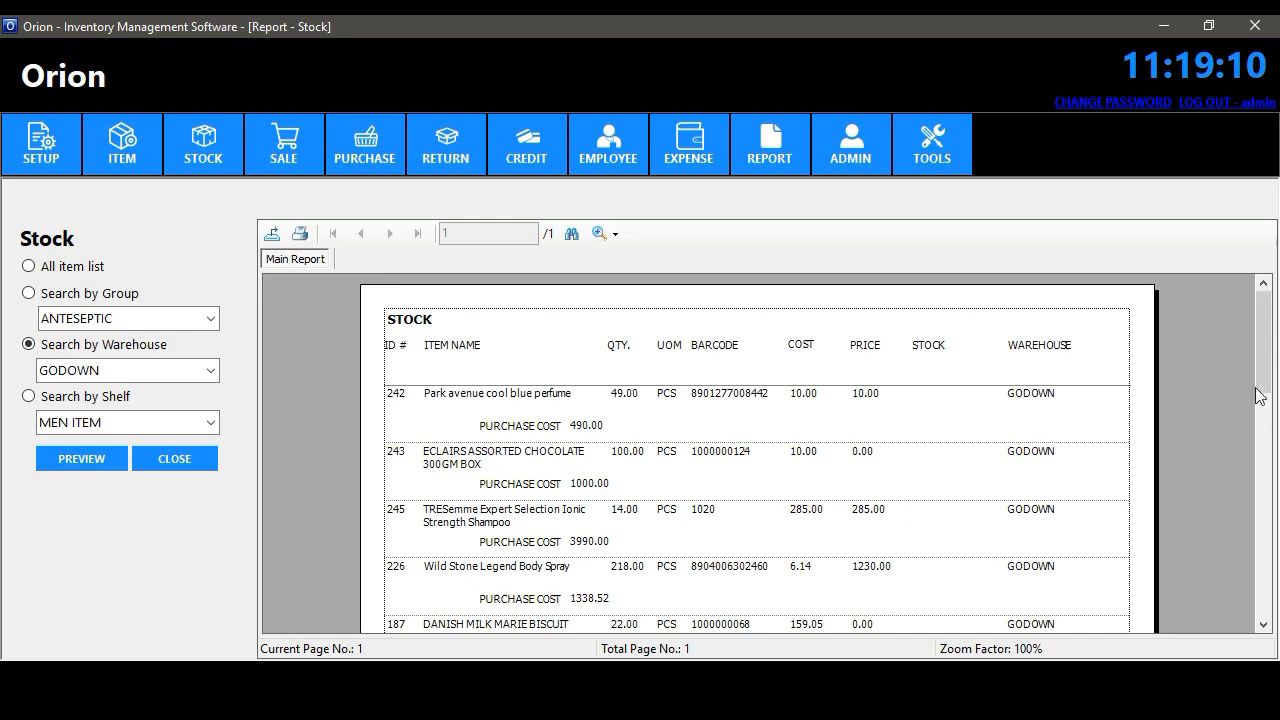
{"action": "left_click_drag", "start_coordinate": [1261, 397], "coordinate": [1264, 326]}
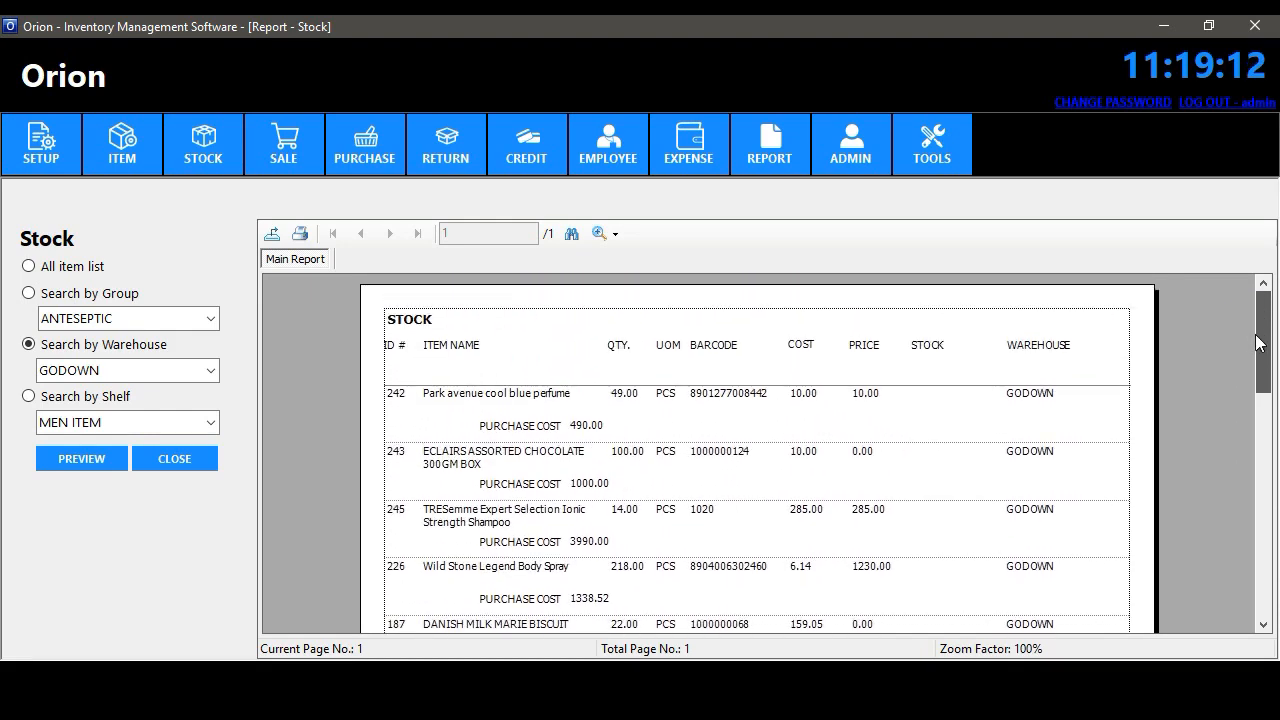
{"action": "left_click", "coordinate": [71, 398]}
{"action": "left_click", "coordinate": [82, 458]}
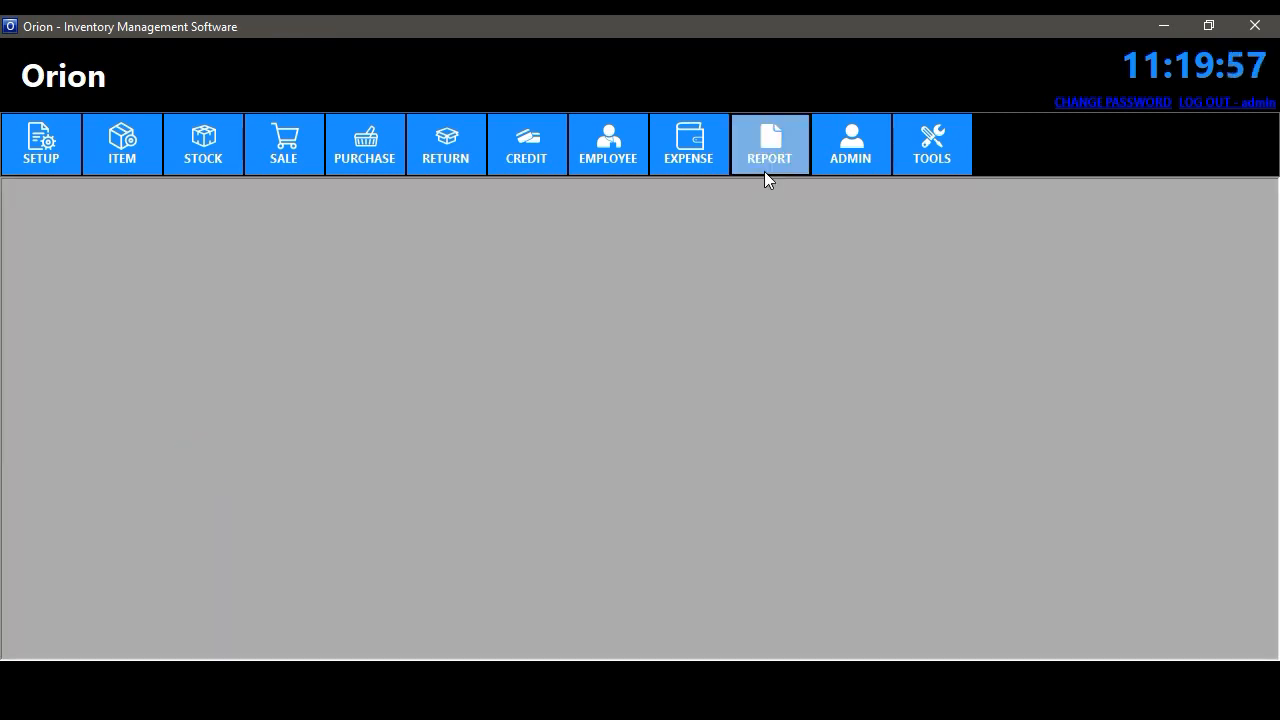
- Open the Sale report and preview point-of-sale sales from Aug 1, 2018, jumping to the last page
{"action": "left_click", "coordinate": [766, 168]}
{"action": "left_click", "coordinate": [789, 250]}
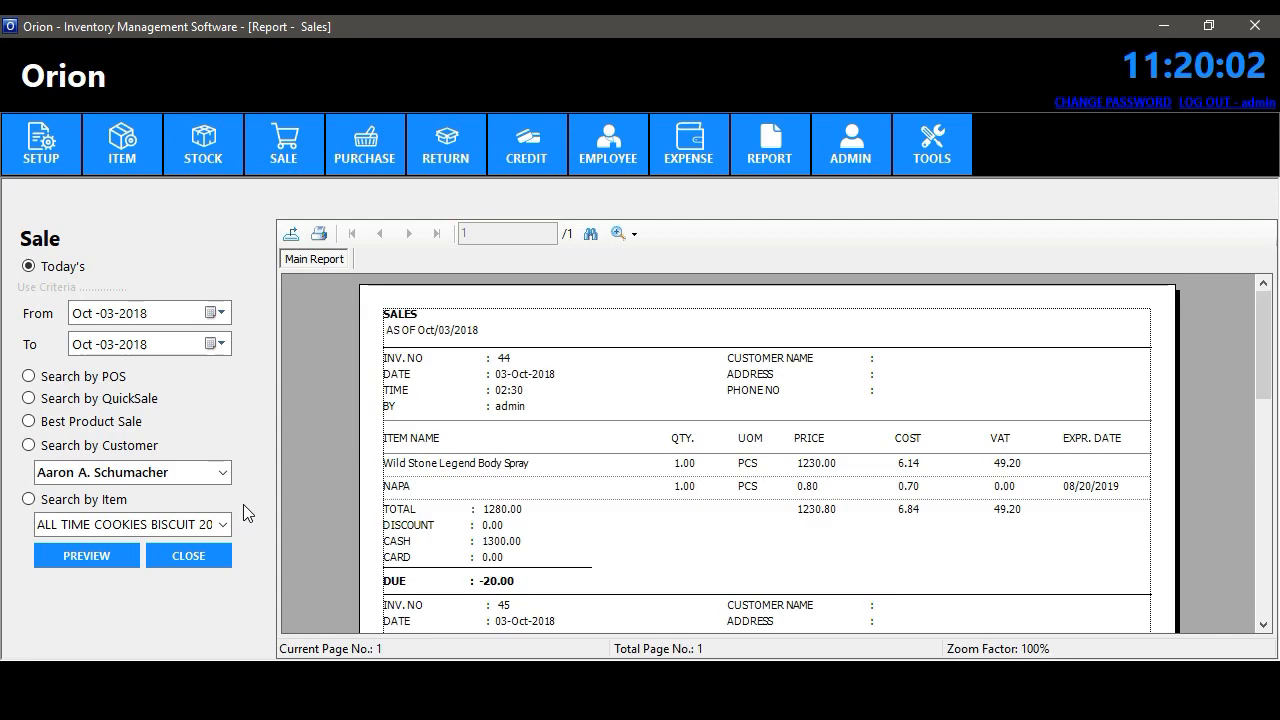
{"action": "mouse_move", "coordinate": [1262, 330]}
{"action": "left_mouse_down"}
{"action": "mouse_move", "coordinate": [1262, 548]}
{"action": "mouse_move", "coordinate": [1262, 330]}
{"action": "left_mouse_up"}
{"action": "left_click", "coordinate": [220, 314]}
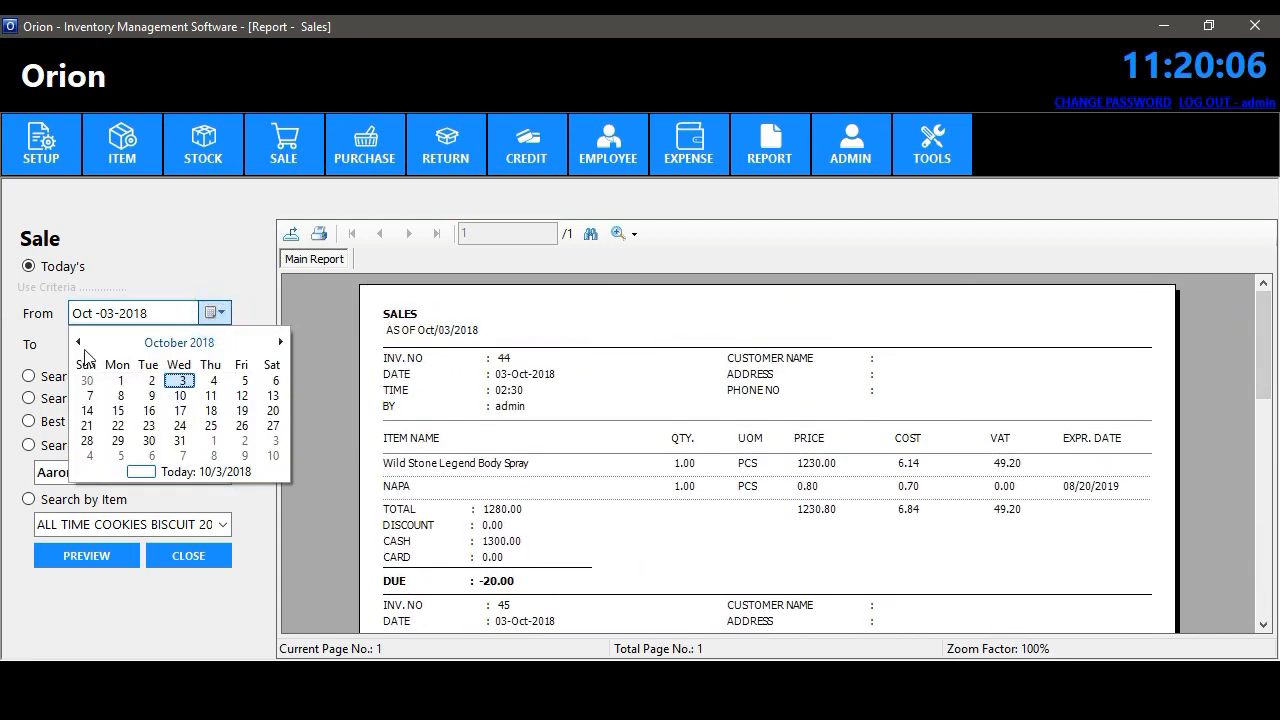
{"action": "left_click", "coordinate": [78, 342]}
{"action": "left_click", "coordinate": [78, 342]}
{"action": "left_click", "coordinate": [179, 380]}
{"action": "left_click", "coordinate": [29, 376]}
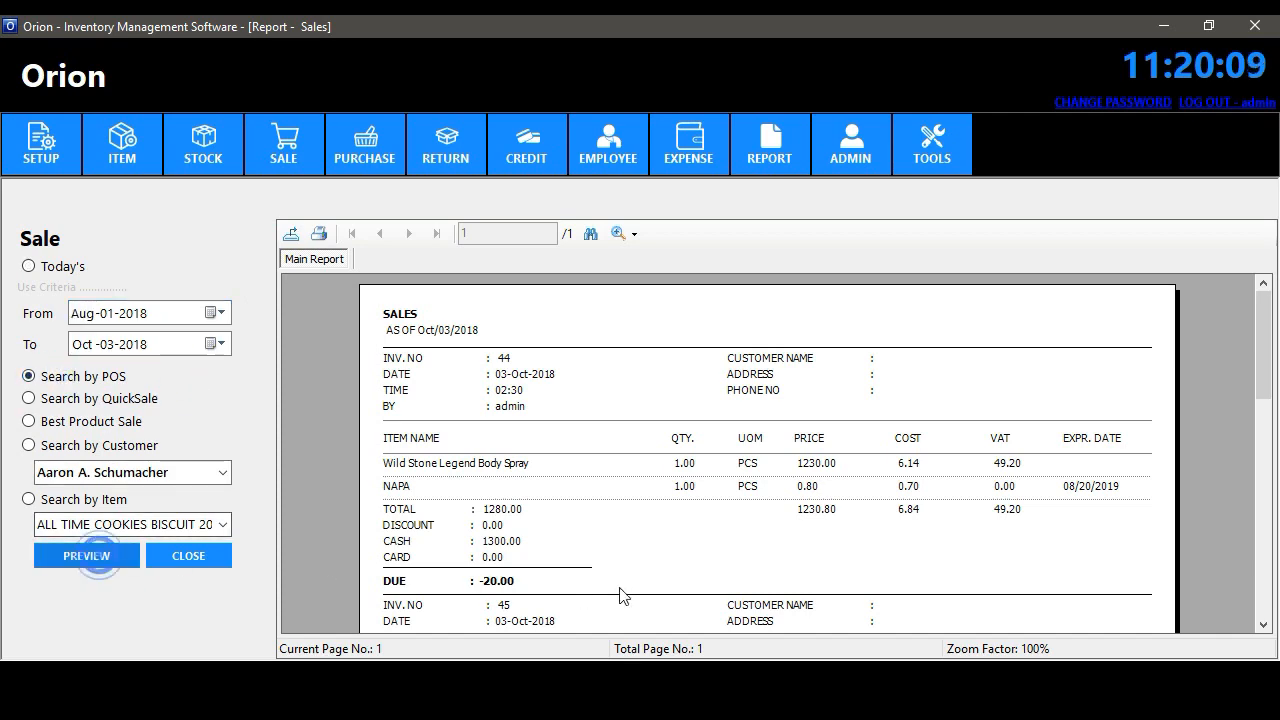
{"action": "left_click", "coordinate": [87, 555]}
{"action": "scroll", "coordinate": [1270, 328], "scroll_direction": "down", "scroll_amount": 10}
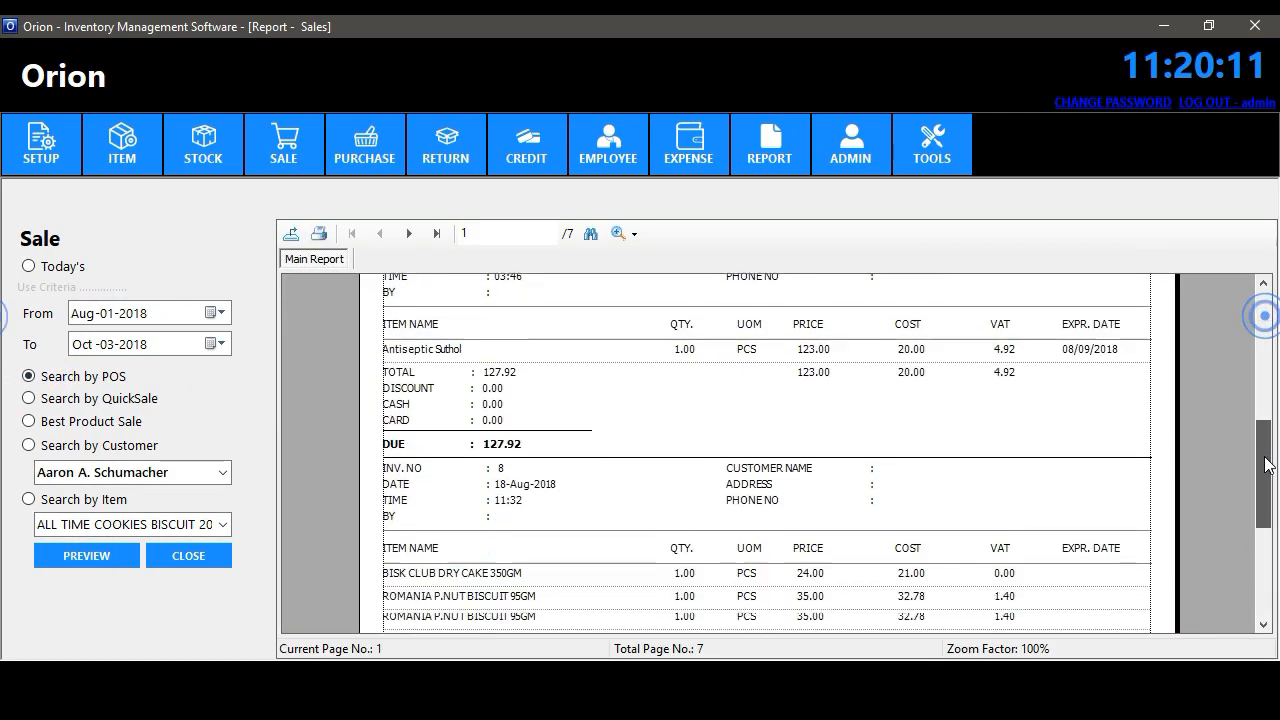
{"action": "left_click", "coordinate": [437, 234]}
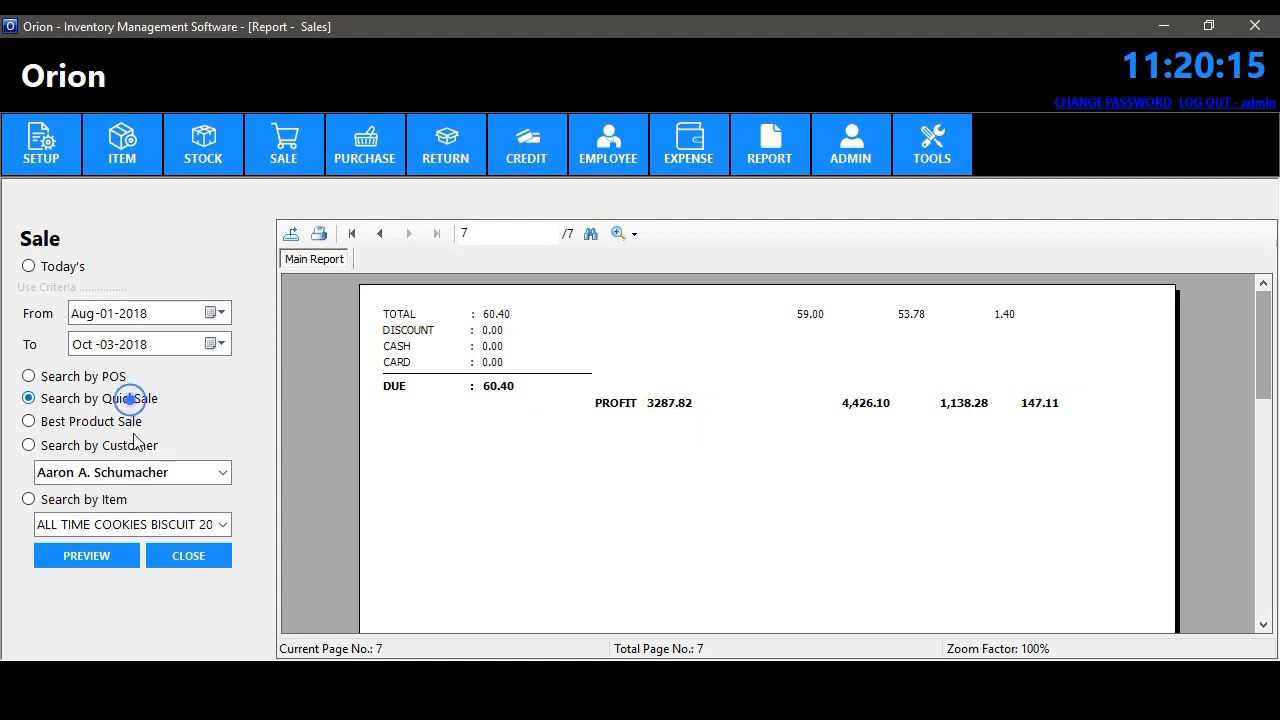
- Preview the Quick Sale report and jump to its last page
{"action": "left_click", "coordinate": [118, 555]}
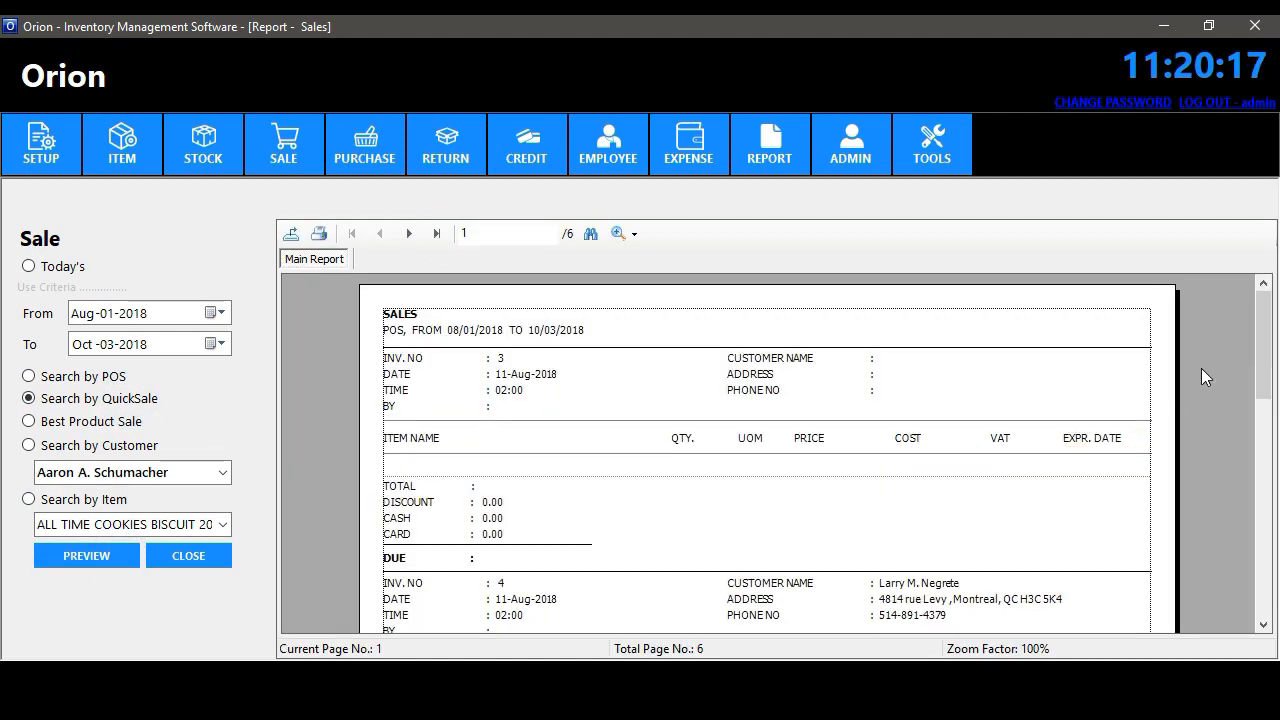
{"action": "scroll", "coordinate": [1201, 377], "scroll_direction": "down", "scroll_amount": 5}
{"action": "left_click", "coordinate": [436, 234]}
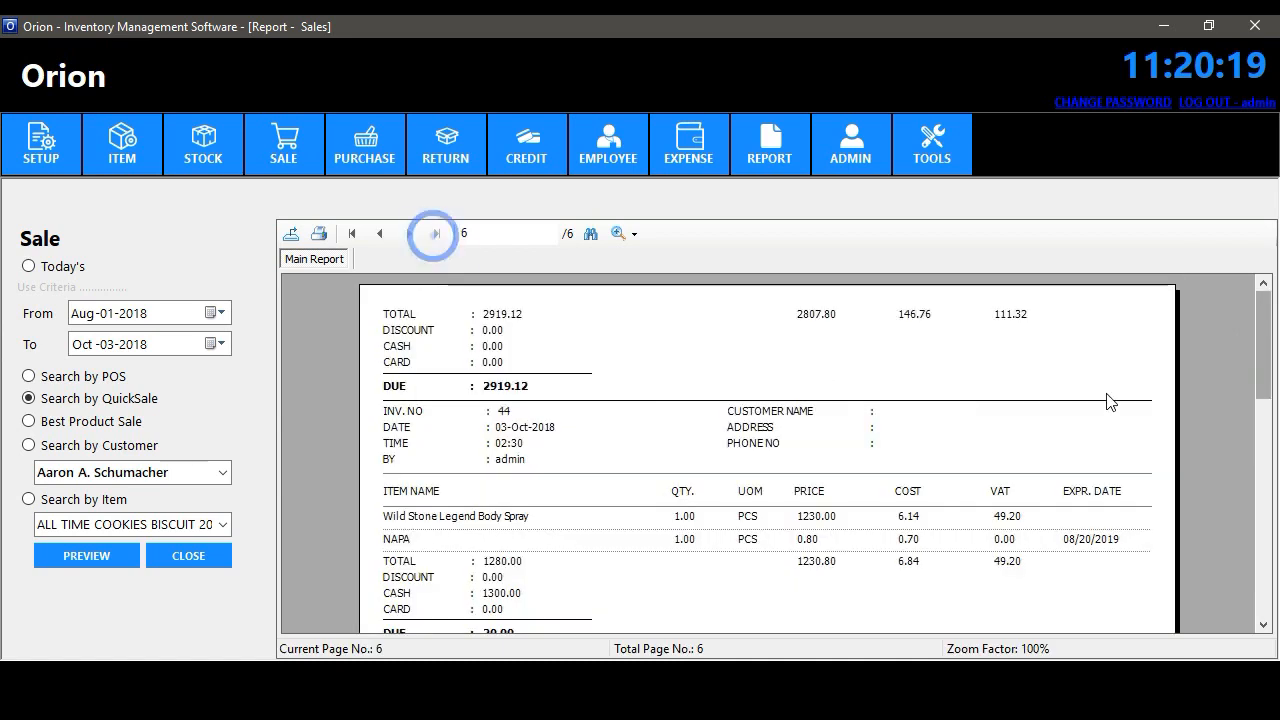
{"action": "left_click_drag", "start_coordinate": [1263, 341], "coordinate": [1217, 423]}
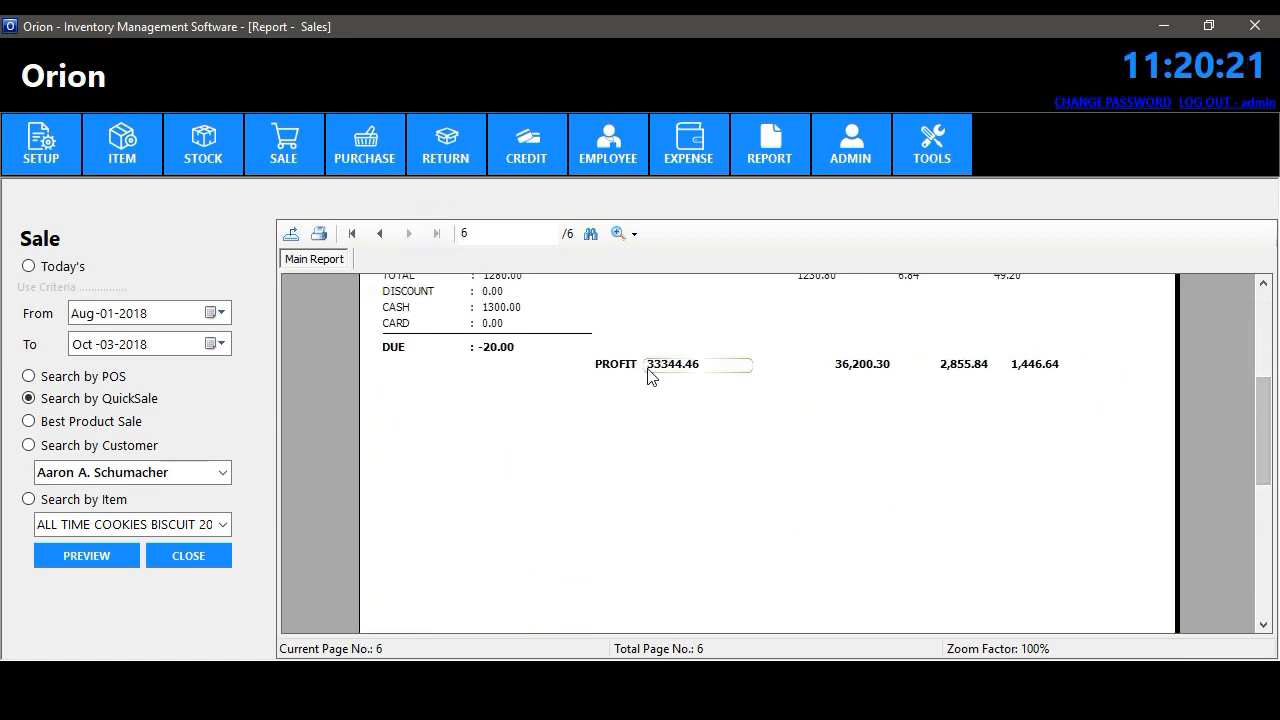
- Preview the Best Product Sale report with the start date set to today, Oct 3, 2018
{"action": "left_click", "coordinate": [104, 551]}
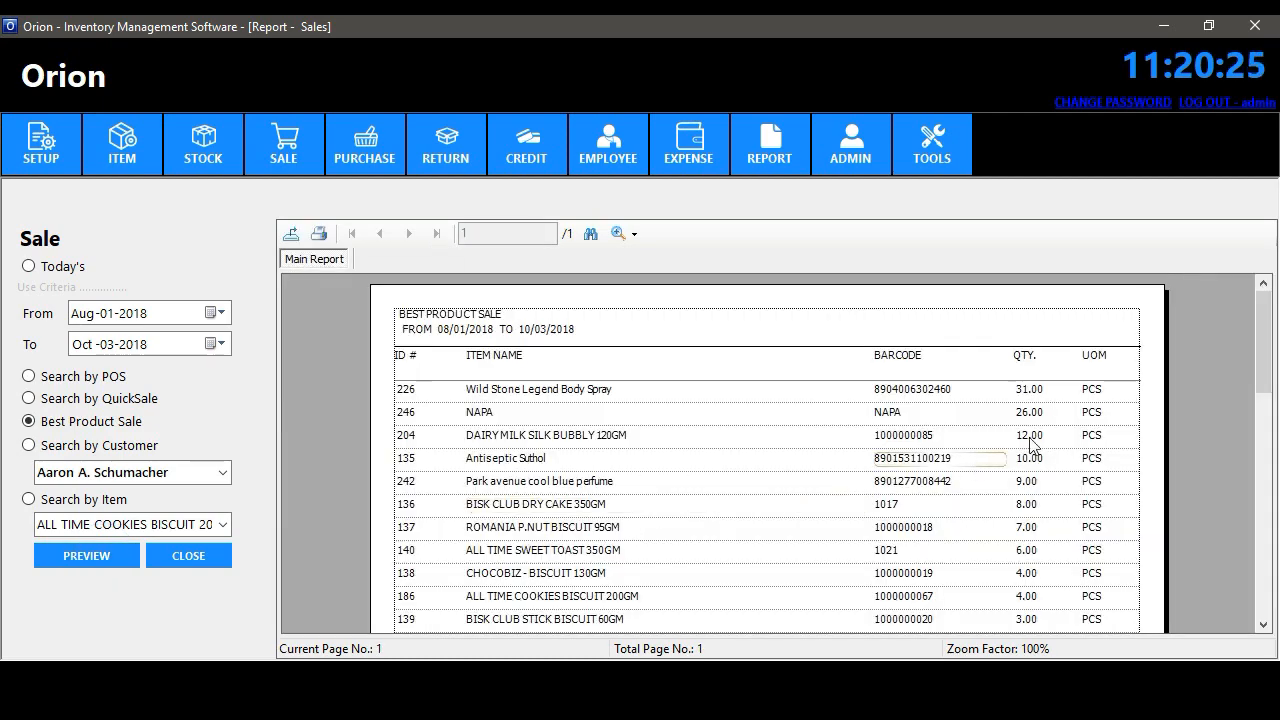
{"action": "left_click_drag", "start_coordinate": [1258, 325], "coordinate": [1258, 380]}
{"action": "left_click", "coordinate": [217, 313]}
{"action": "left_click", "coordinate": [224, 474]}
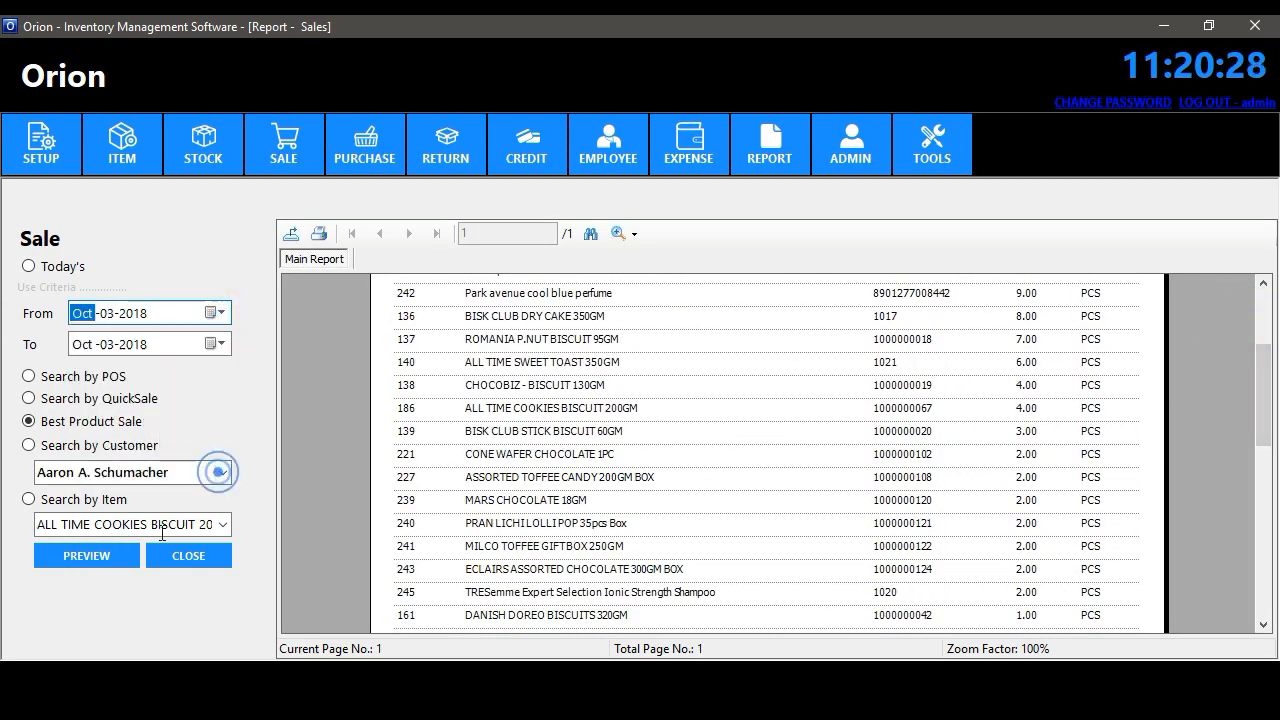
{"action": "left_click", "coordinate": [100, 555]}
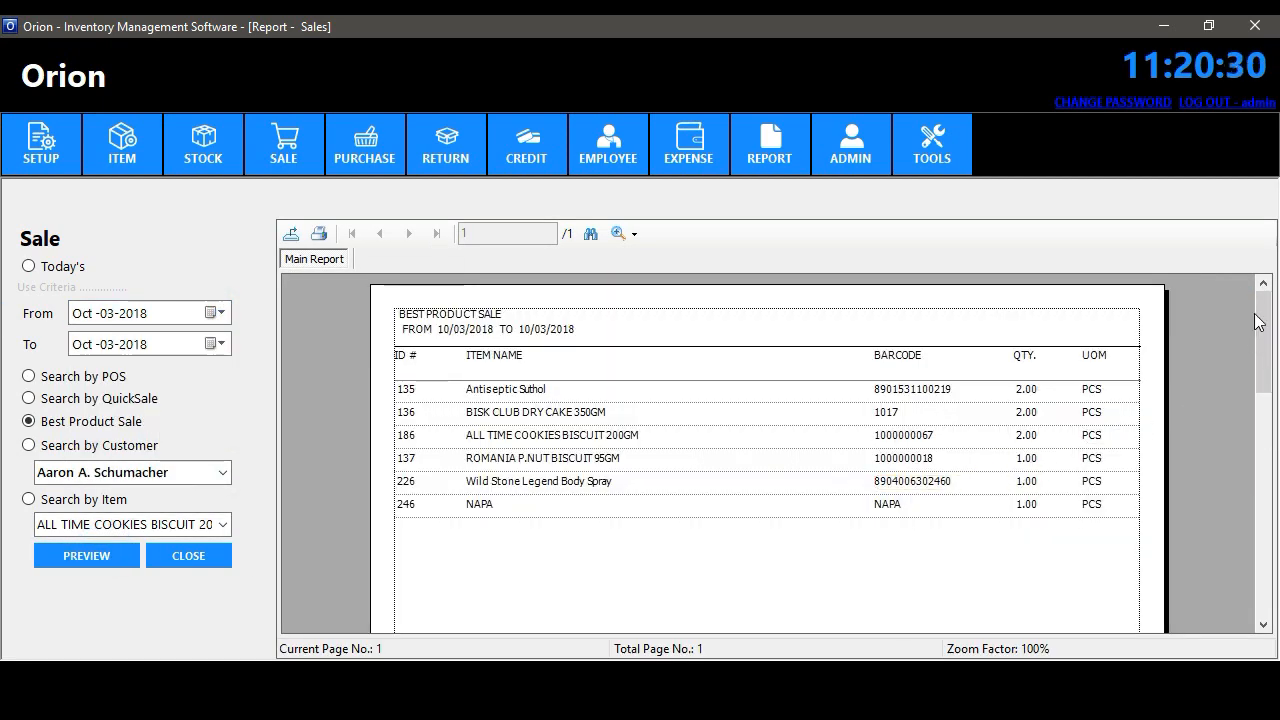
{"action": "mouse_move", "coordinate": [1258, 322]}
{"action": "left_mouse_down"}
{"action": "mouse_move", "coordinate": [1264, 352]}
{"action": "mouse_move", "coordinate": [1260, 316]}
{"action": "left_mouse_up"}
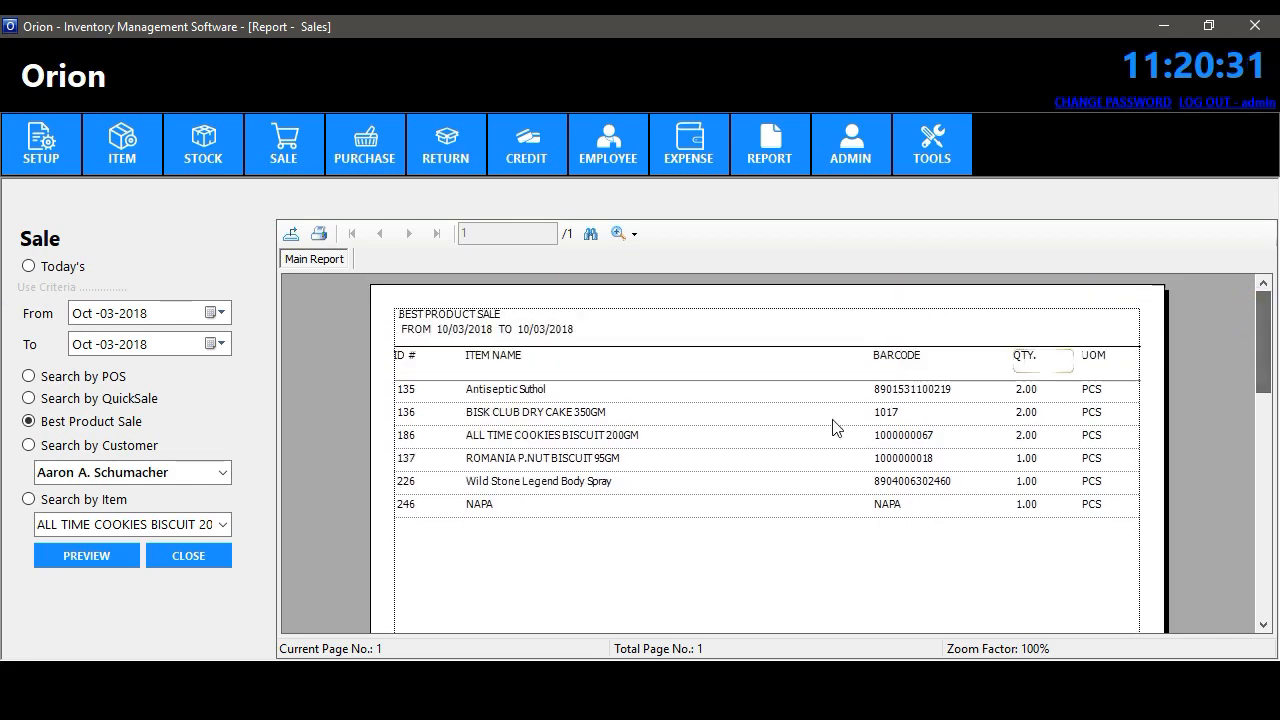
- Preview sales by item for Wild Stone Legend Body Spray, then close the Sale report
{"action": "left_click", "coordinate": [121, 446]}
{"action": "left_click", "coordinate": [100, 498]}
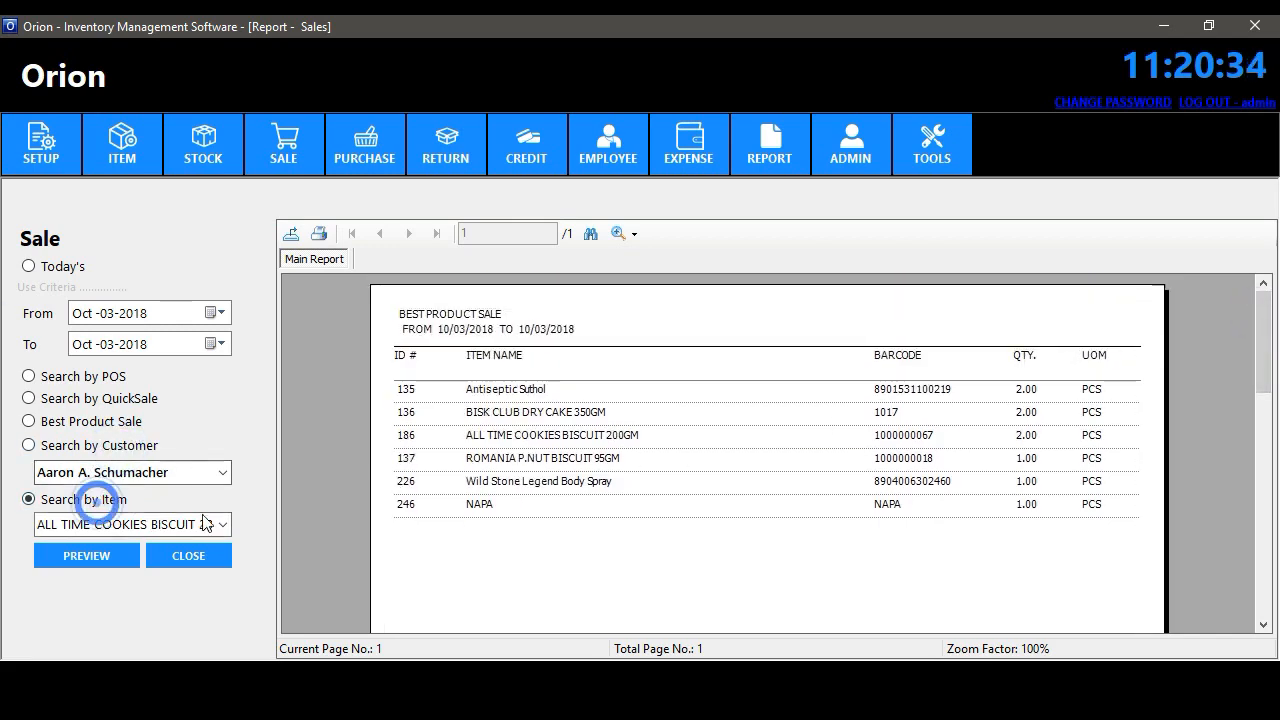
{"action": "left_click", "coordinate": [222, 524]}
{"action": "left_click_drag", "start_coordinate": [222, 122], "coordinate": [200, 425]}
{"action": "left_click", "coordinate": [114, 501]}
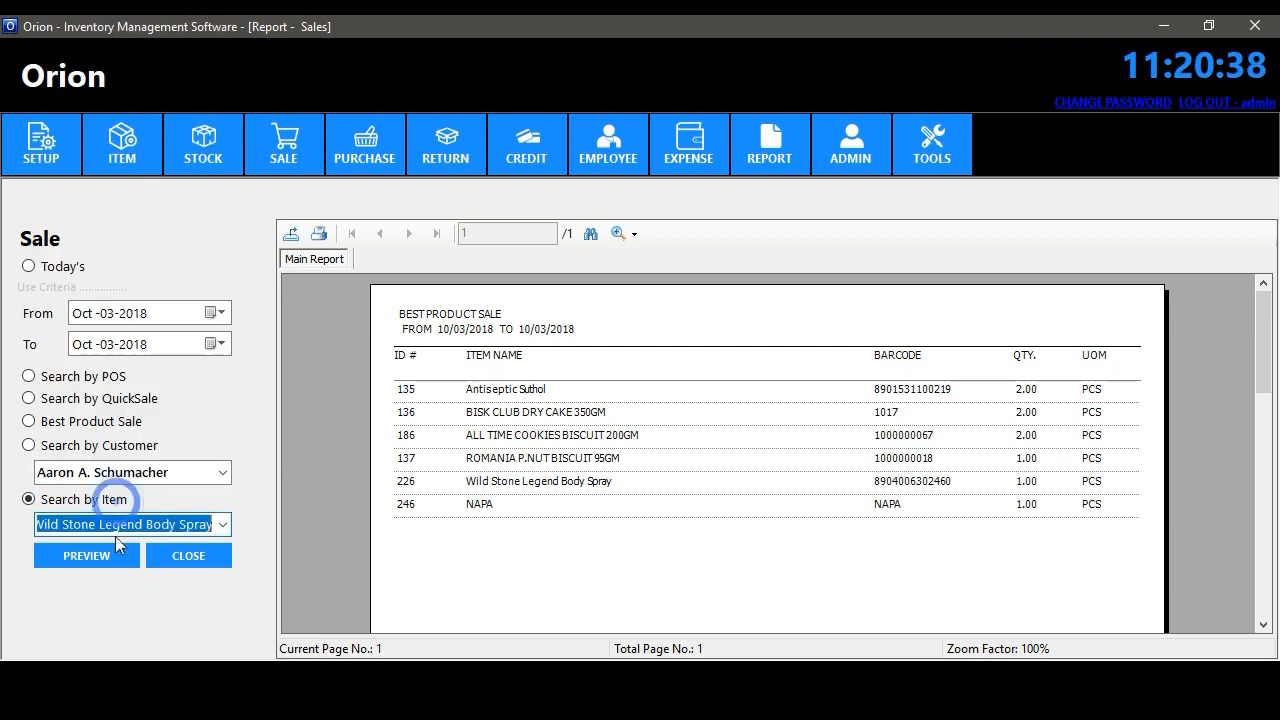
{"action": "left_click", "coordinate": [107, 552]}
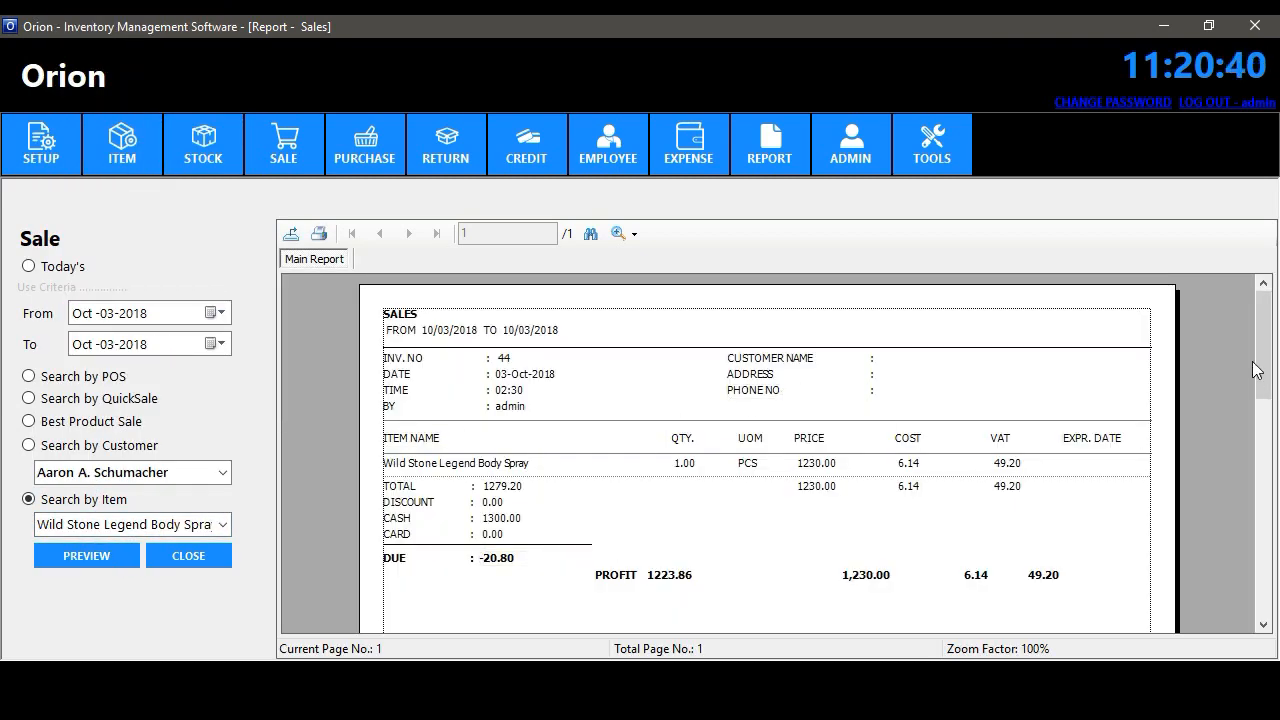
{"action": "scroll", "coordinate": [1262, 338], "scroll_direction": "down", "scroll_amount": 1}
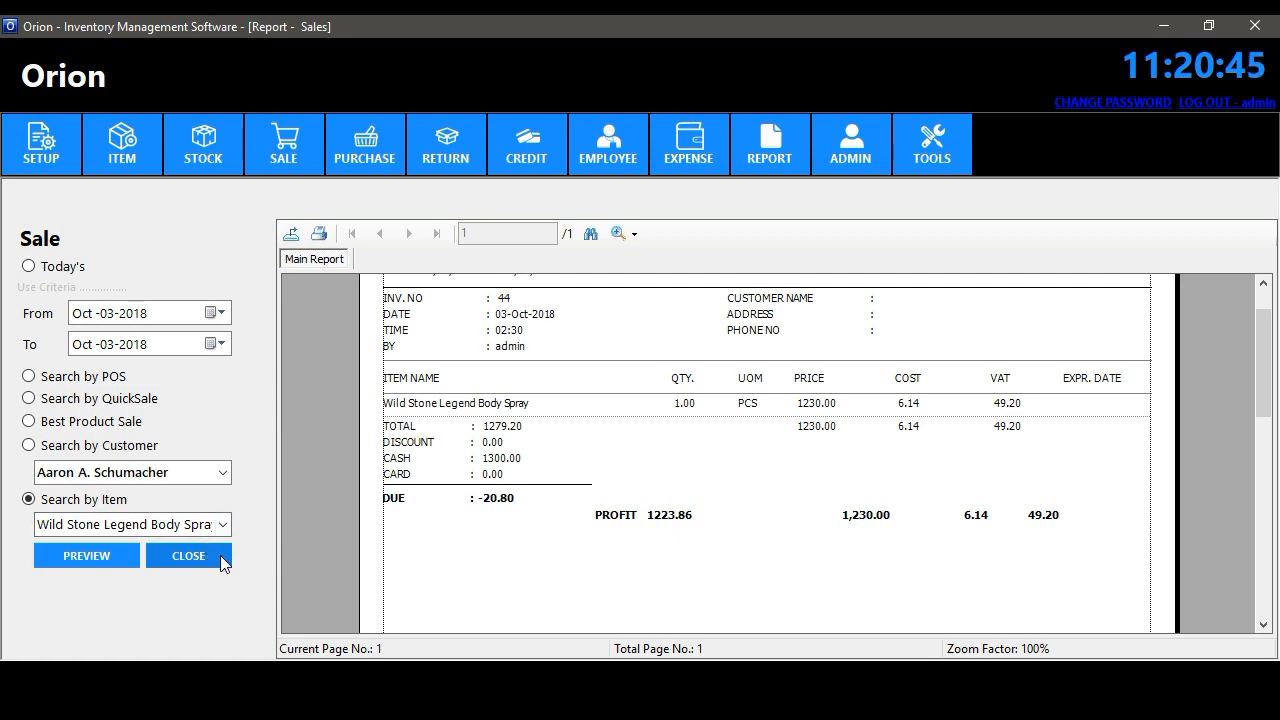
{"action": "left_click", "coordinate": [188, 556]}
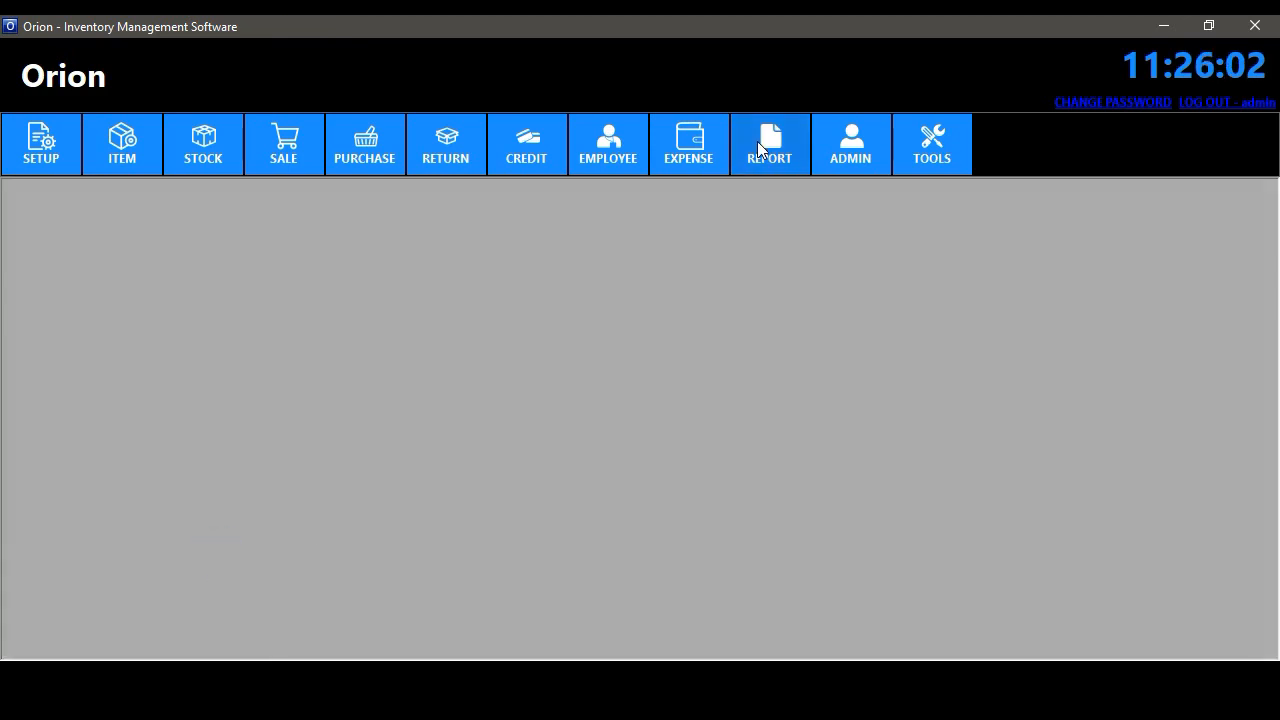
{"action": "left_click", "coordinate": [762, 143]}
- Open the Purchase report and preview purchases by date from Oct 1 to Oct 3, 2018
{"action": "left_click", "coordinate": [797, 283]}
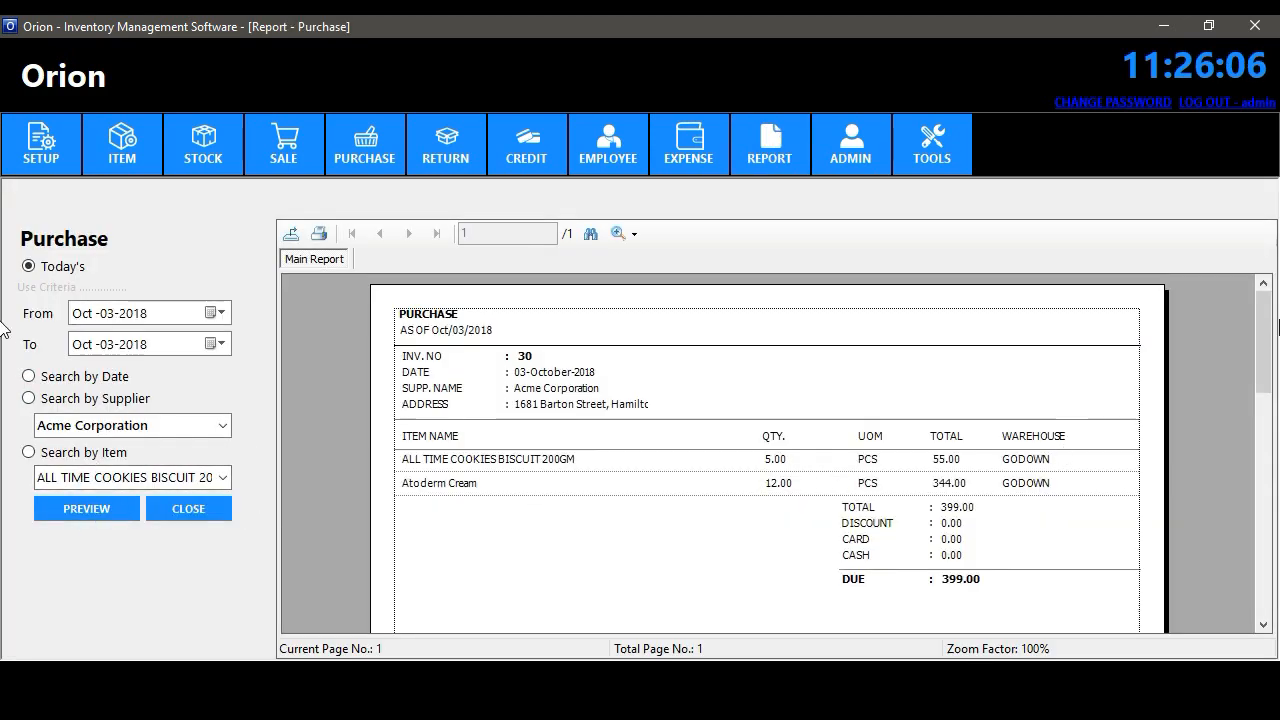
{"action": "left_click_drag", "start_coordinate": [1266, 310], "coordinate": [1266, 304]}
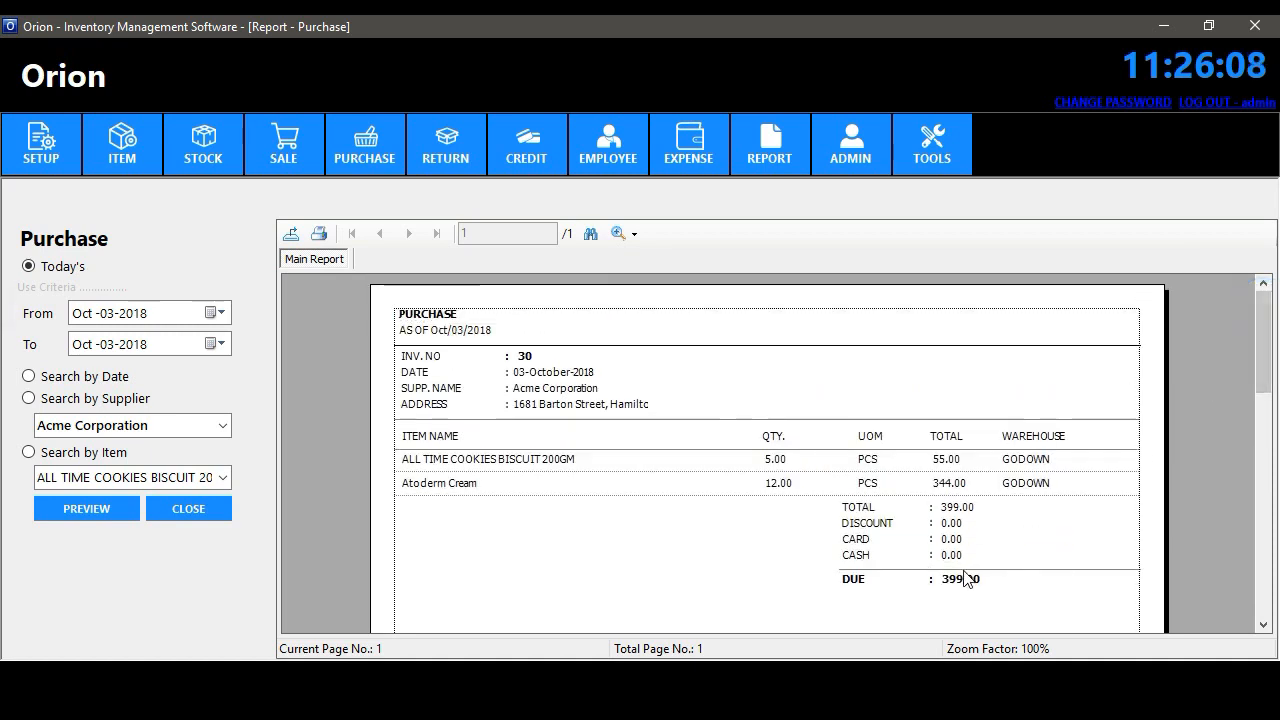
{"action": "left_click", "coordinate": [220, 313]}
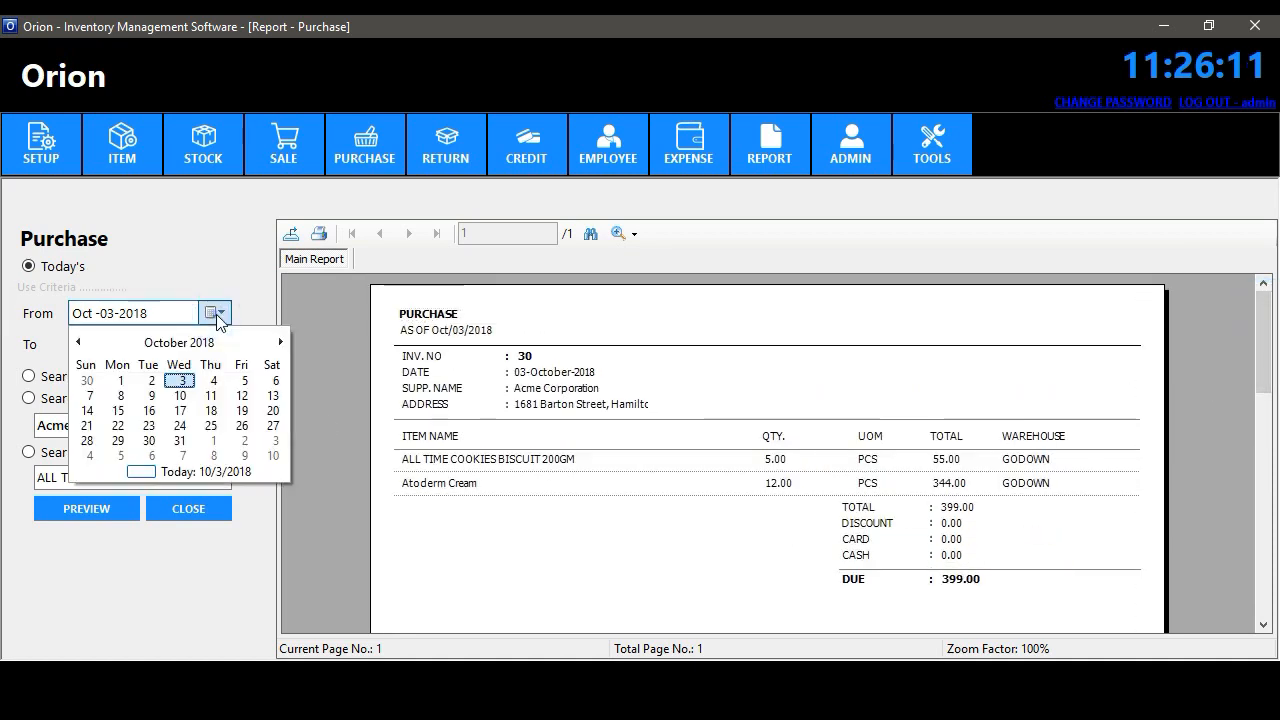
{"action": "left_click", "coordinate": [85, 376]}
{"action": "left_click", "coordinate": [222, 312]}
{"action": "left_click", "coordinate": [120, 380]}
{"action": "left_click", "coordinate": [100, 508]}
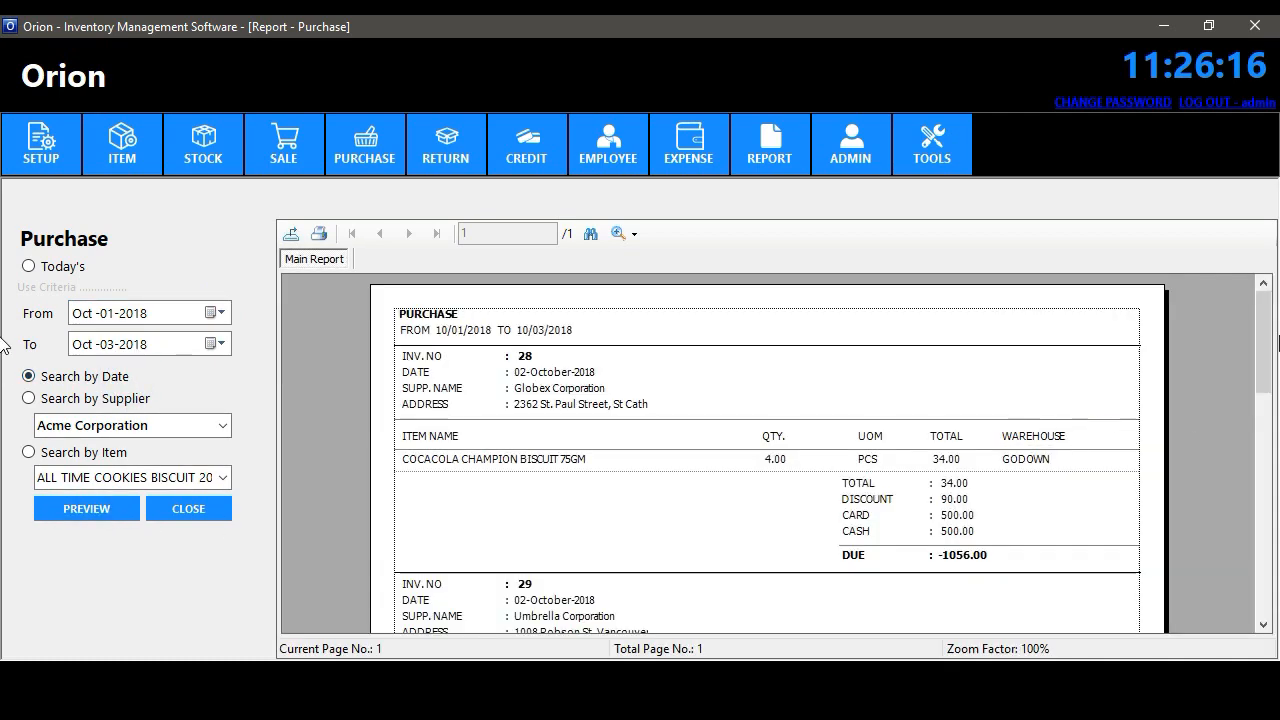
- Filter the purchases by item ALL TIME COOKIES BISCUIT 200GM and preview again
{"action": "left_click_drag", "start_coordinate": [1265, 332], "coordinate": [1240, 308]}
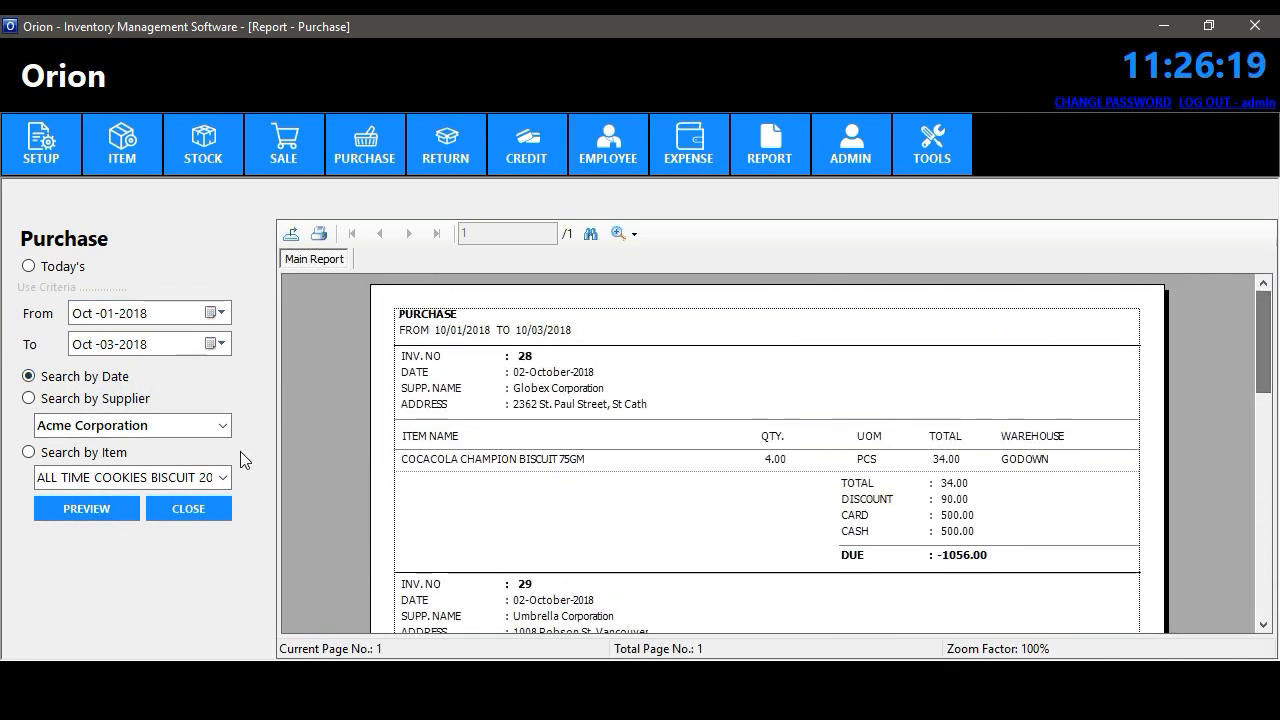
{"action": "left_click", "coordinate": [90, 398]}
{"action": "left_click", "coordinate": [93, 504]}
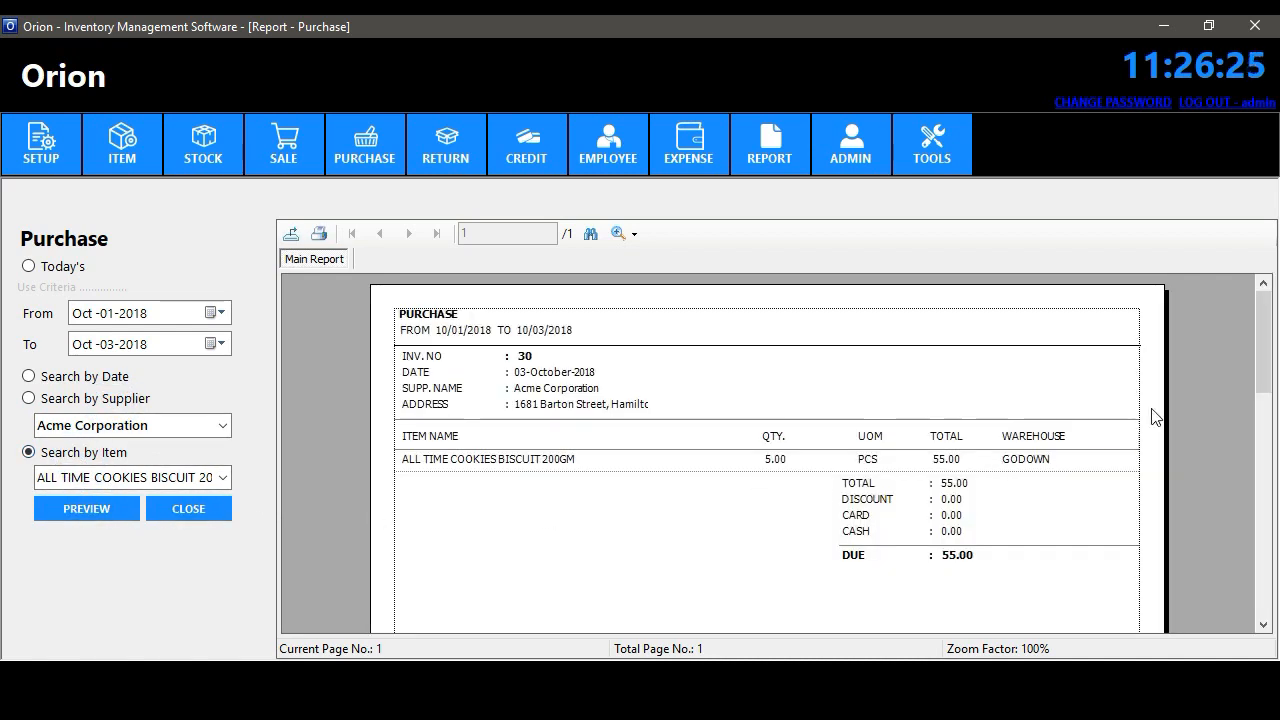
- Close the Purchase report, open the Return report and preview today's returns
{"action": "left_click", "coordinate": [208, 513]}
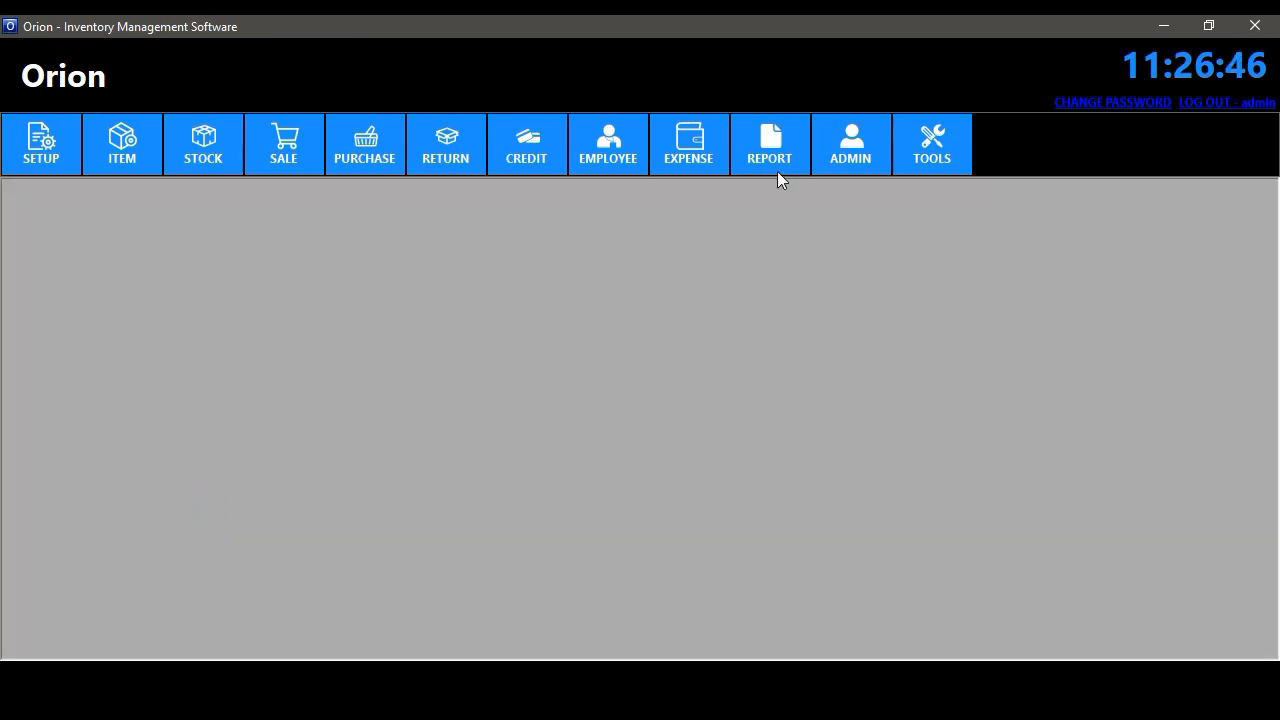
{"action": "left_click", "coordinate": [777, 168]}
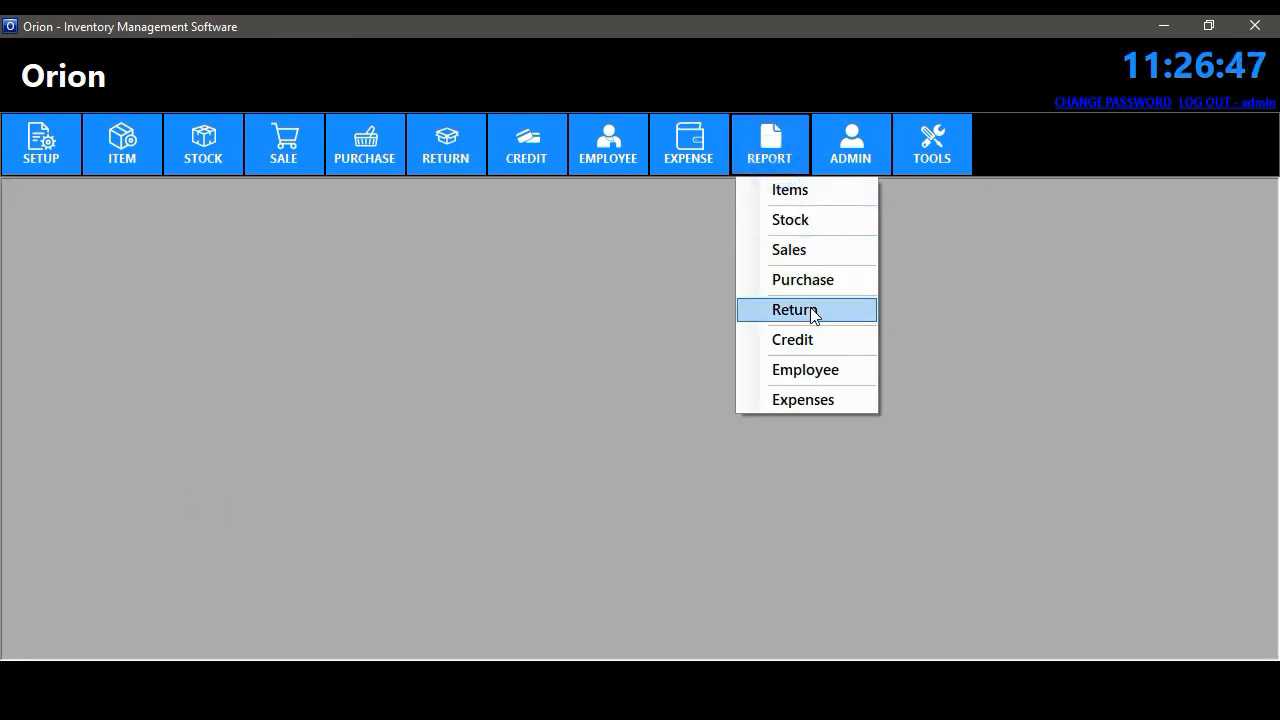
{"action": "left_click", "coordinate": [811, 315]}
{"action": "left_click", "coordinate": [139, 527]}
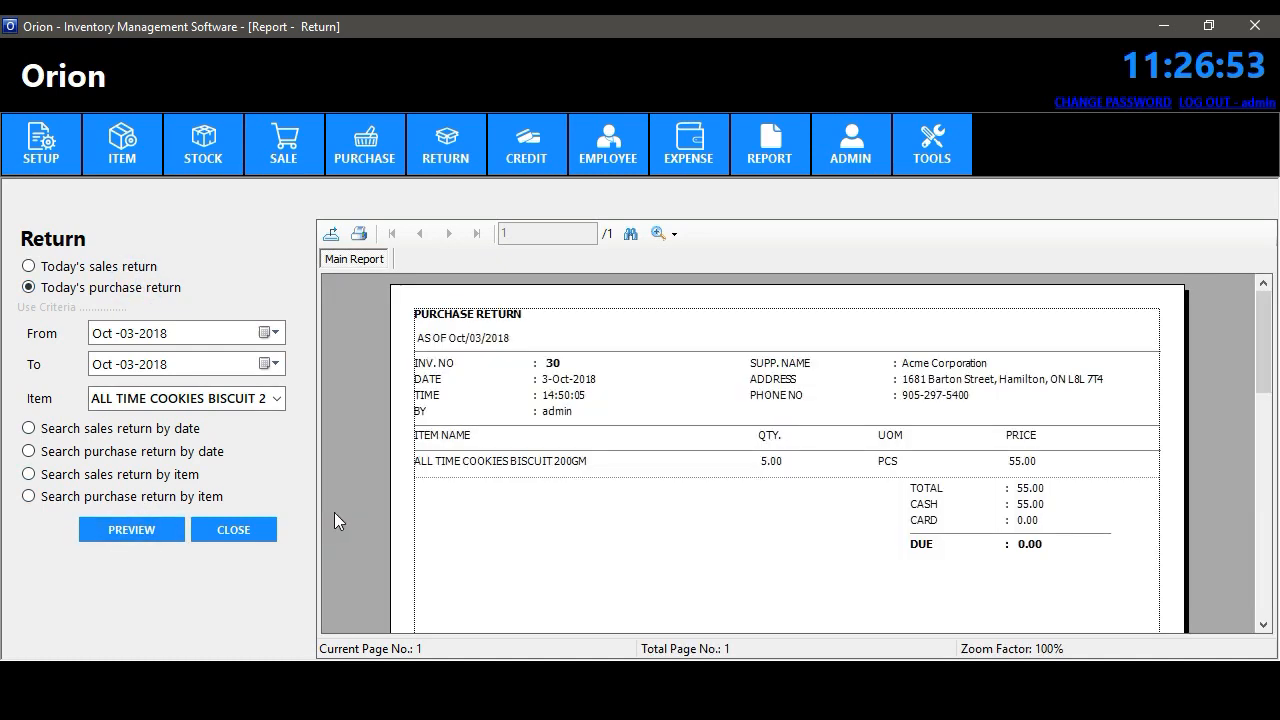
- Preview sales returns, then purchase returns, by date from Oct 1, 2018, and close the report
{"action": "left_click", "coordinate": [29, 429]}
{"action": "left_click", "coordinate": [270, 333]}
{"action": "left_click", "coordinate": [137, 405]}
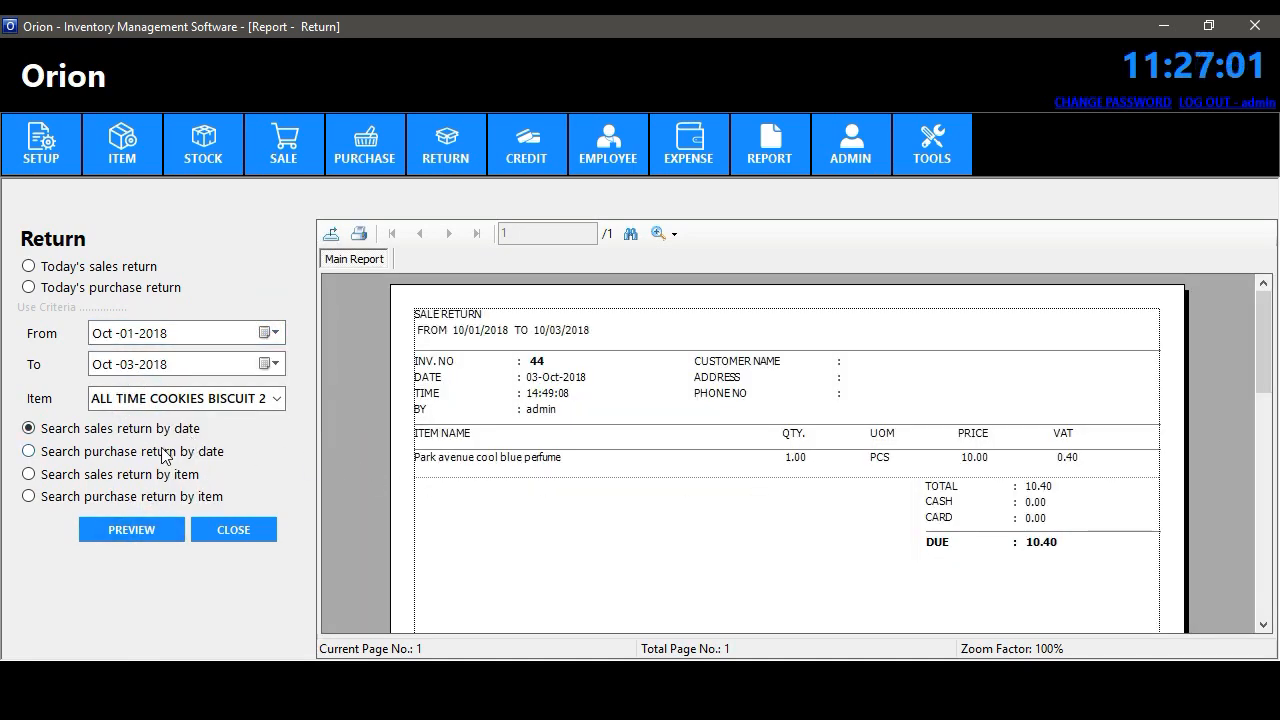
{"action": "left_click", "coordinate": [165, 456]}
{"action": "left_click", "coordinate": [168, 536]}
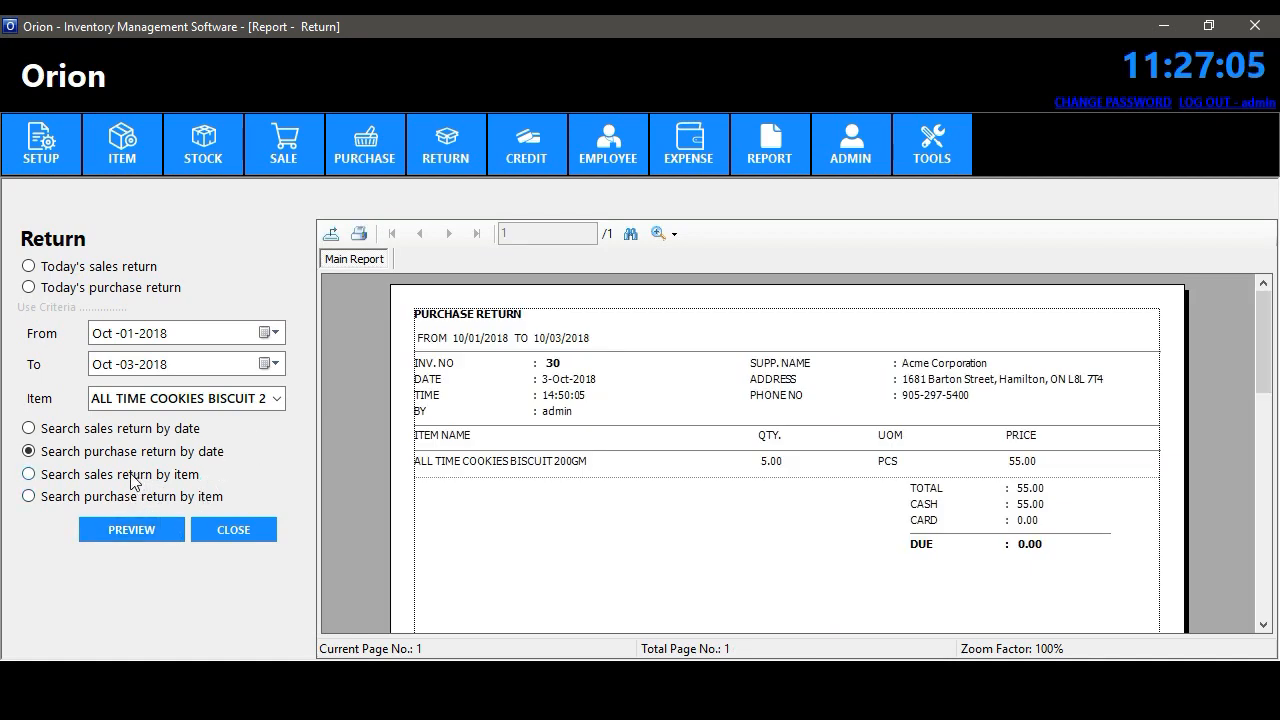
{"action": "left_click", "coordinate": [245, 529]}
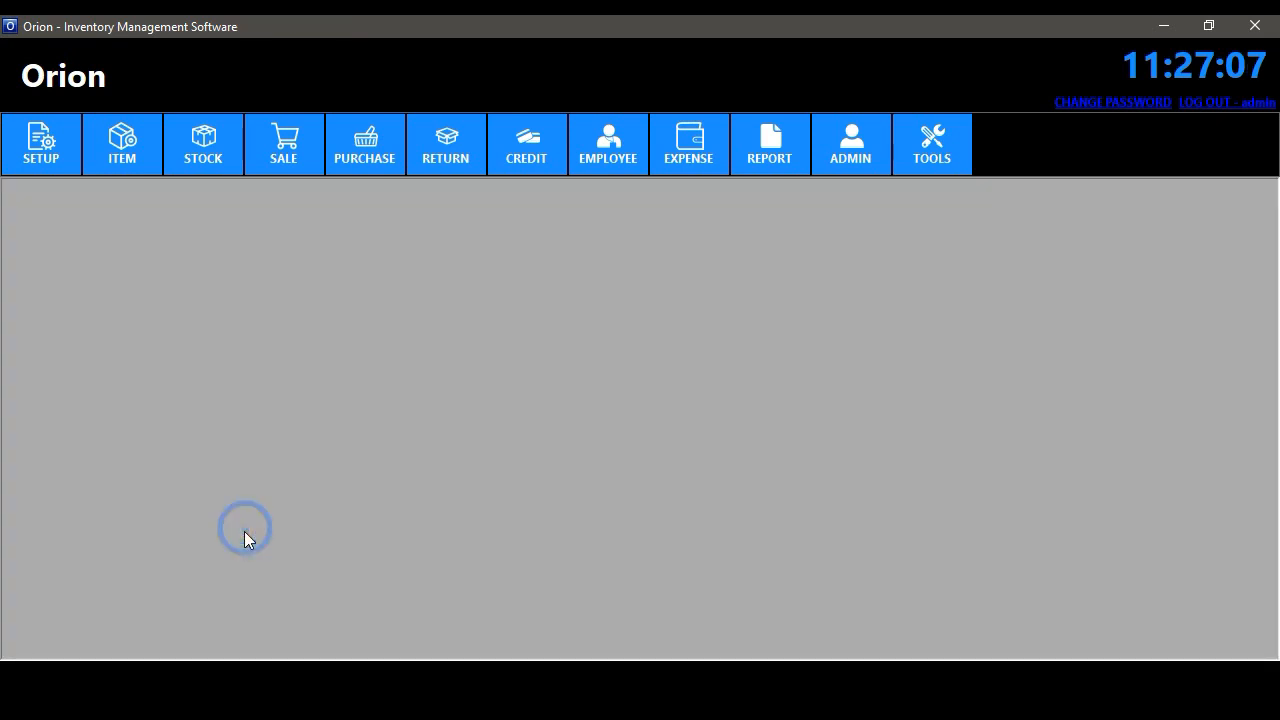
- Open the Credit report and preview collections by date from Sep 1, 2018
{"action": "left_click", "coordinate": [760, 164]}
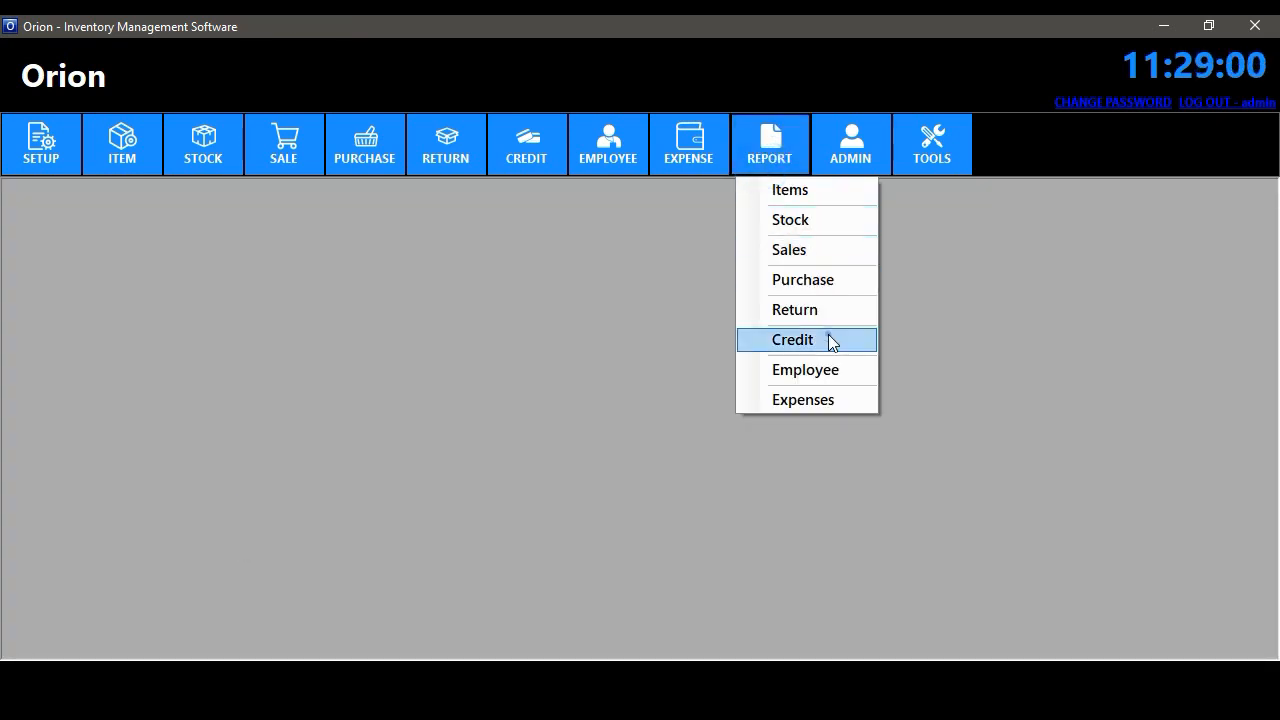
{"action": "left_click", "coordinate": [828, 342]}
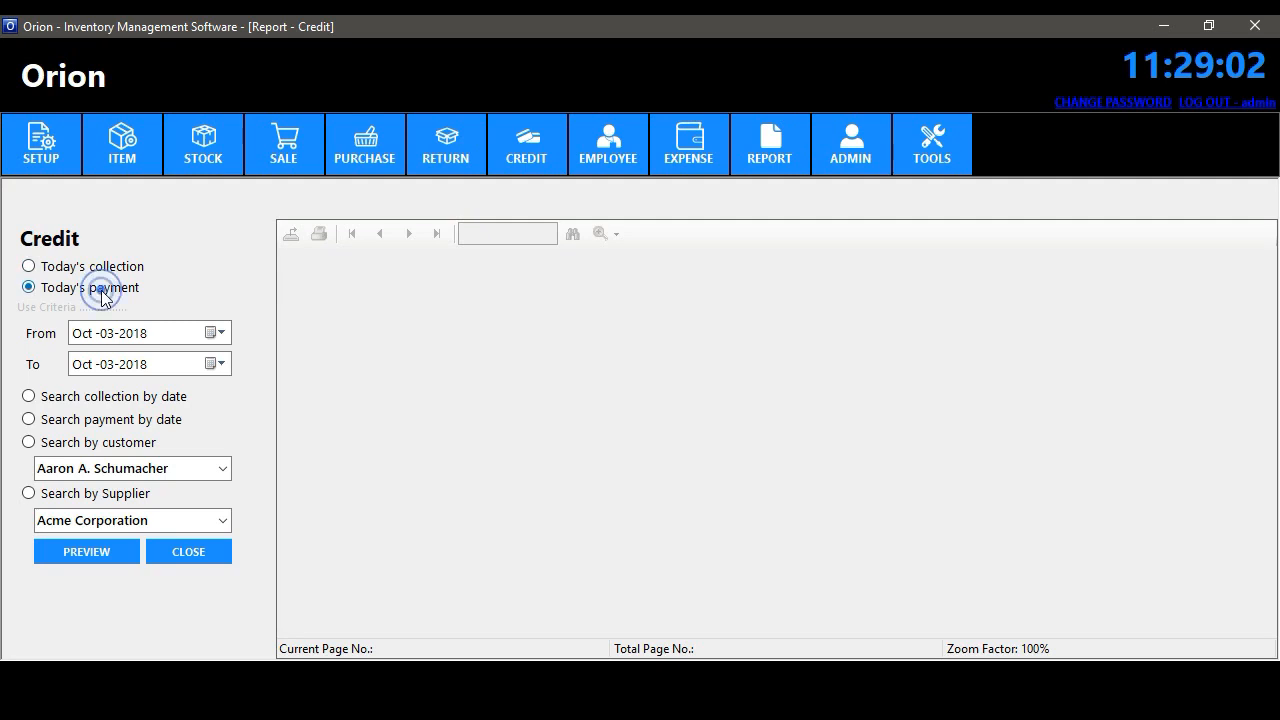
{"action": "left_click", "coordinate": [143, 403]}
{"action": "left_click", "coordinate": [214, 333]}
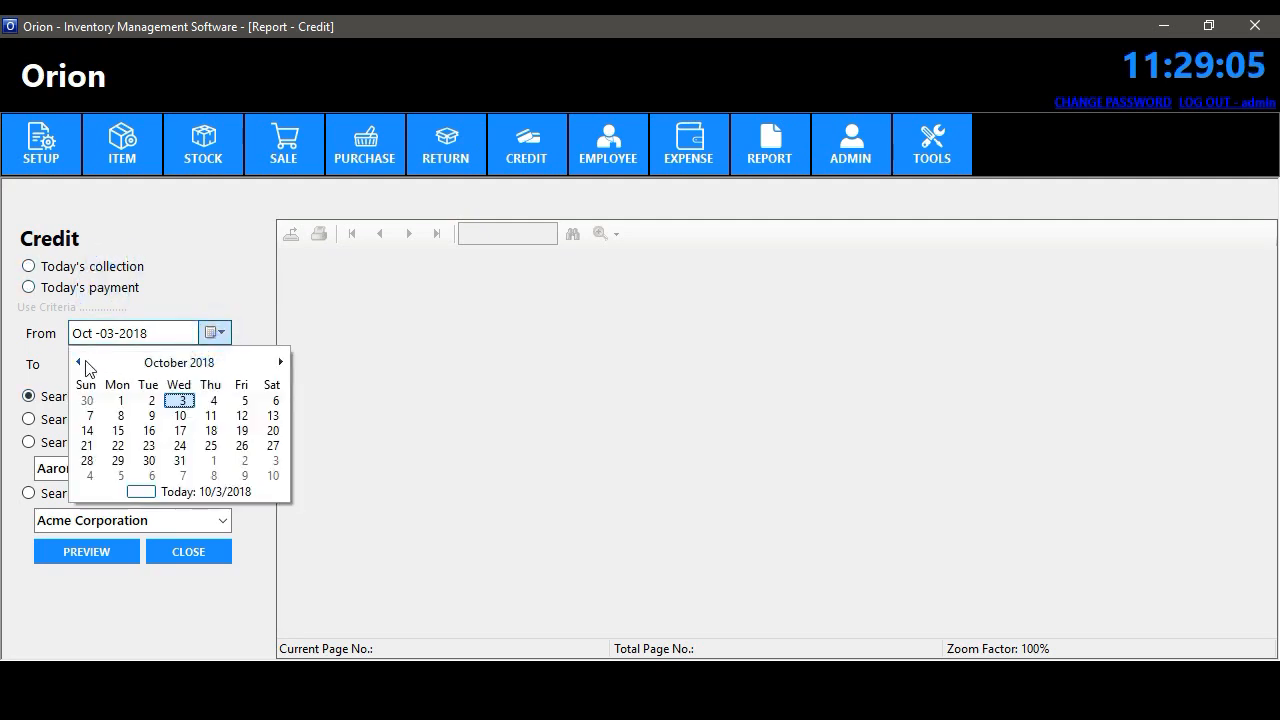
{"action": "left_click", "coordinate": [80, 360]}
{"action": "left_click", "coordinate": [271, 400]}
{"action": "left_click", "coordinate": [131, 546]}
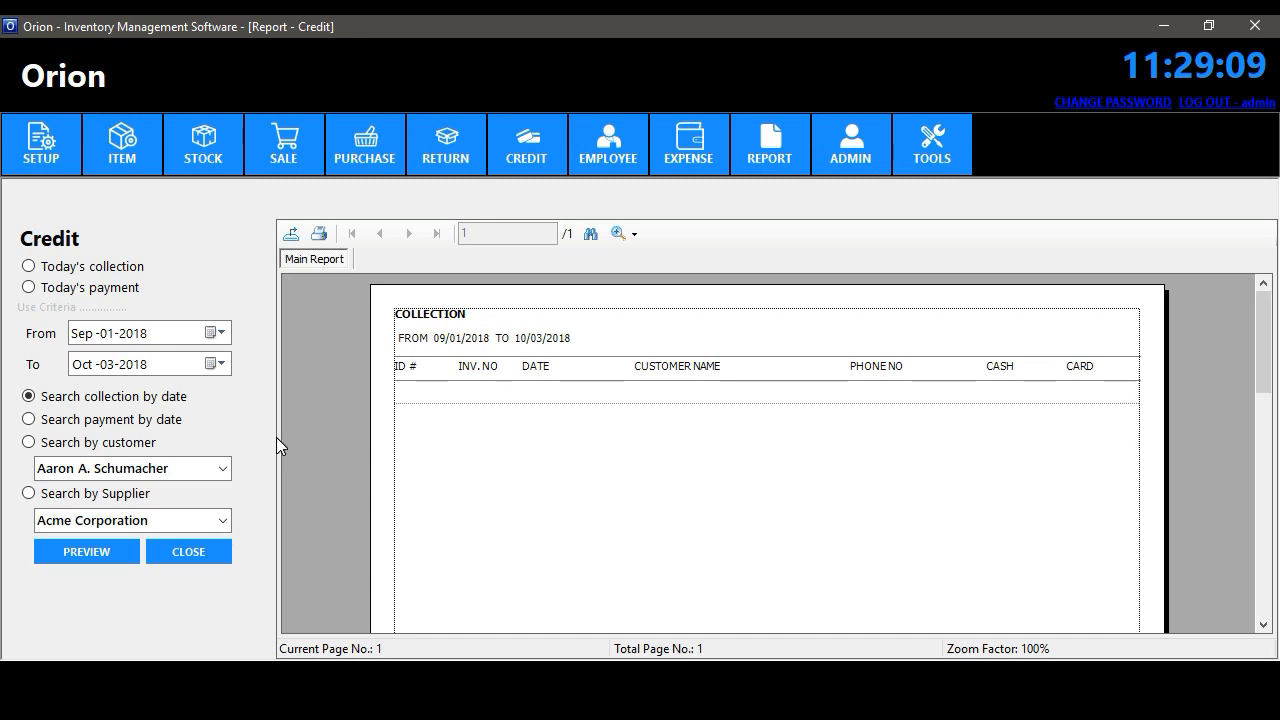
- Move the start date back to Jul 1, 2018 and preview collections, then payments, by date
{"action": "left_click", "coordinate": [214, 333]}
{"action": "left_click", "coordinate": [80, 362]}
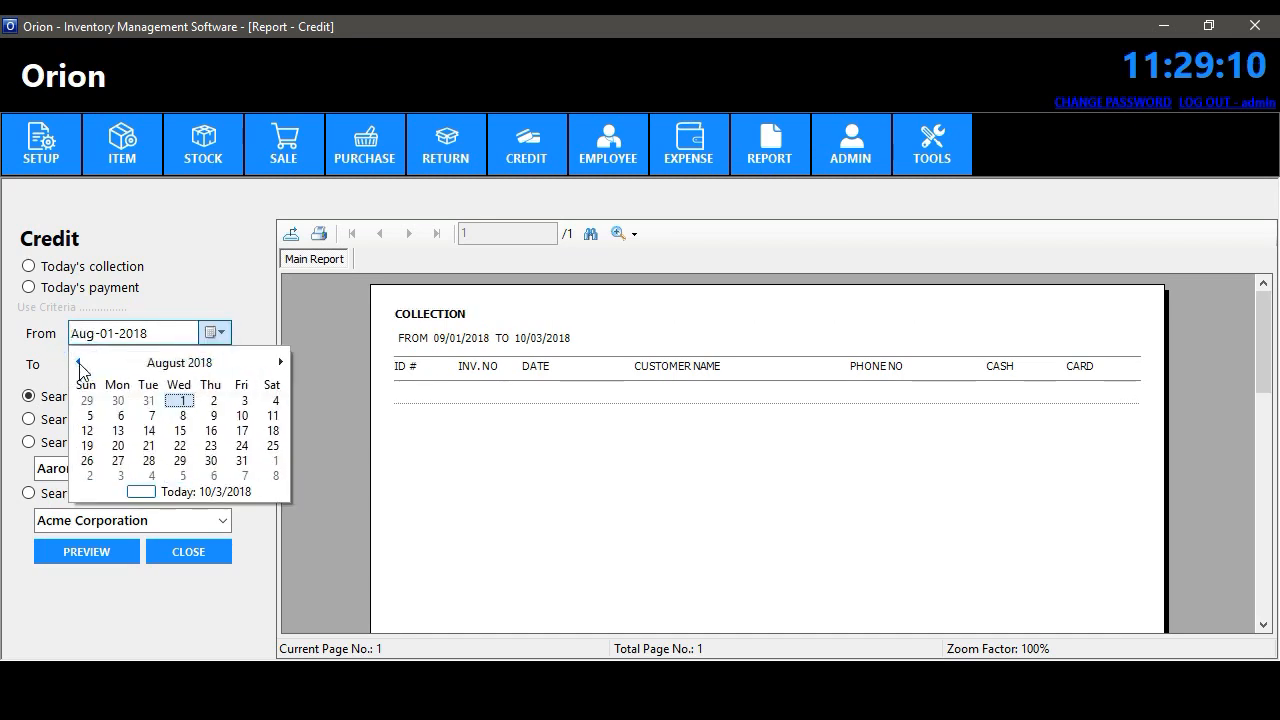
{"action": "left_click", "coordinate": [80, 362]}
{"action": "left_click", "coordinate": [88, 411]}
{"action": "left_click", "coordinate": [97, 549]}
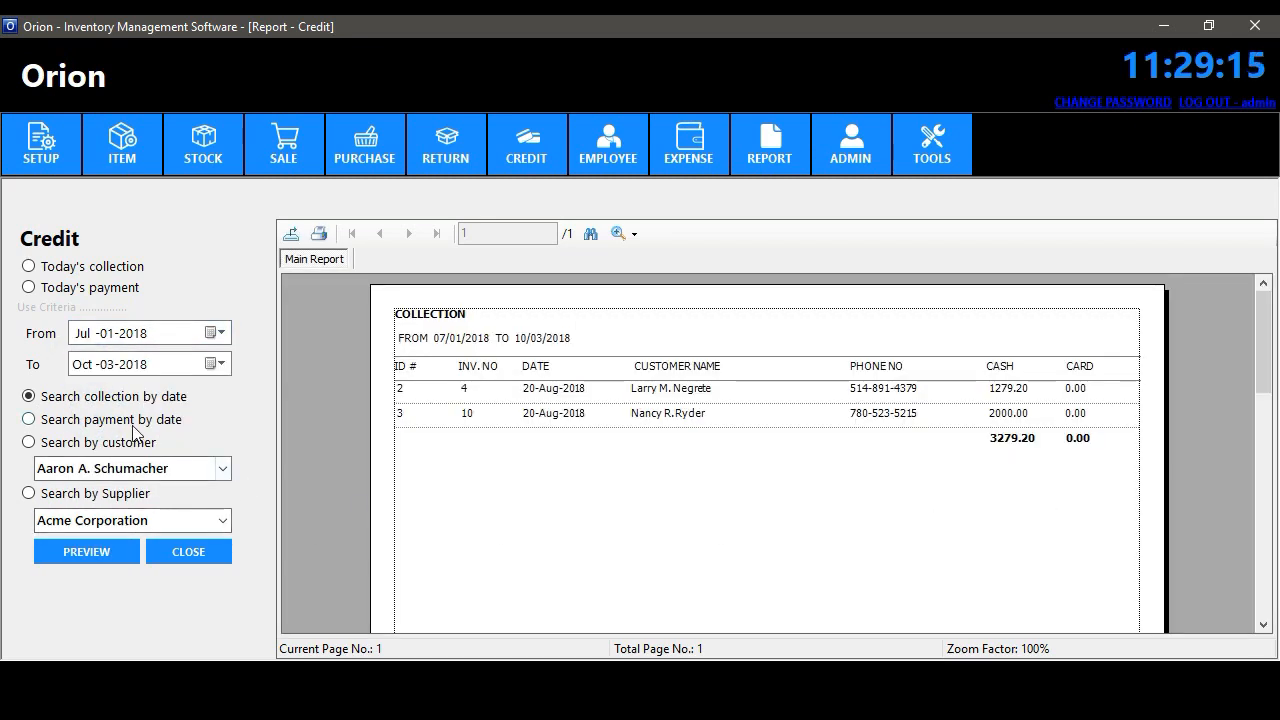
{"action": "left_click", "coordinate": [129, 420]}
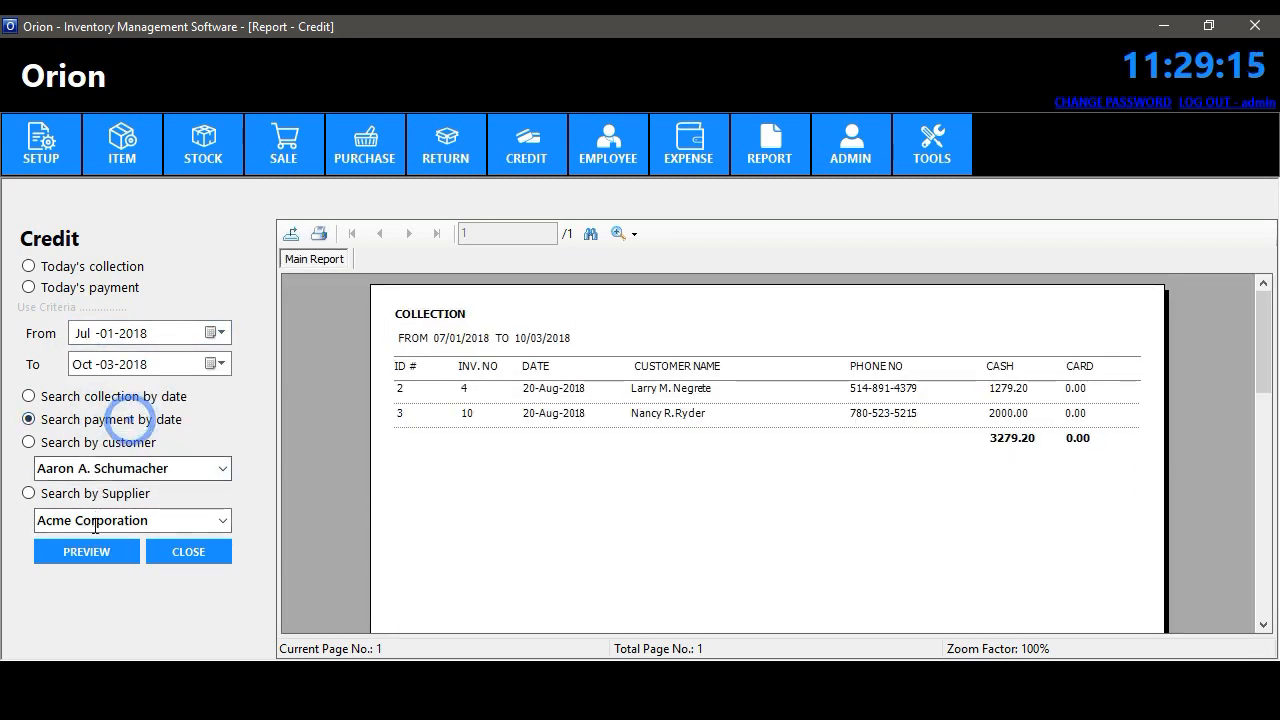
{"action": "left_click", "coordinate": [95, 551]}
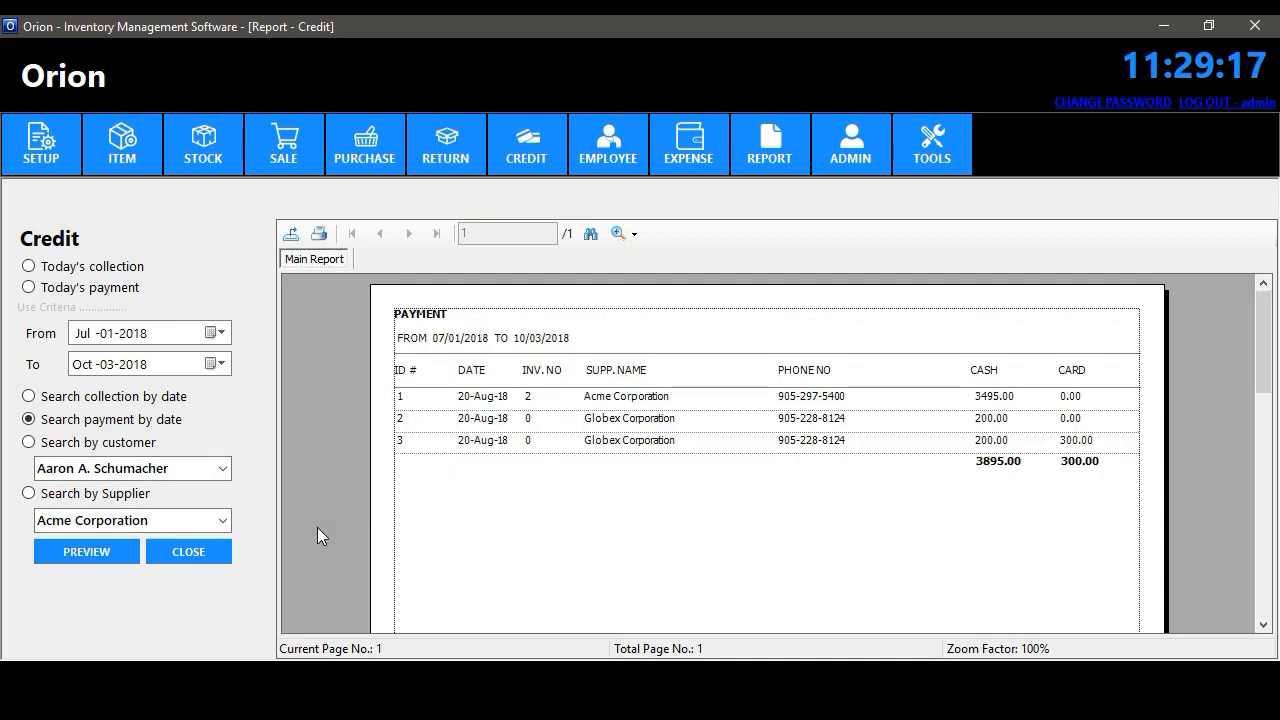
- Preview collections for a chosen customer, switch to payments by supplier, then close the Credit report
{"action": "left_click", "coordinate": [97, 442]}
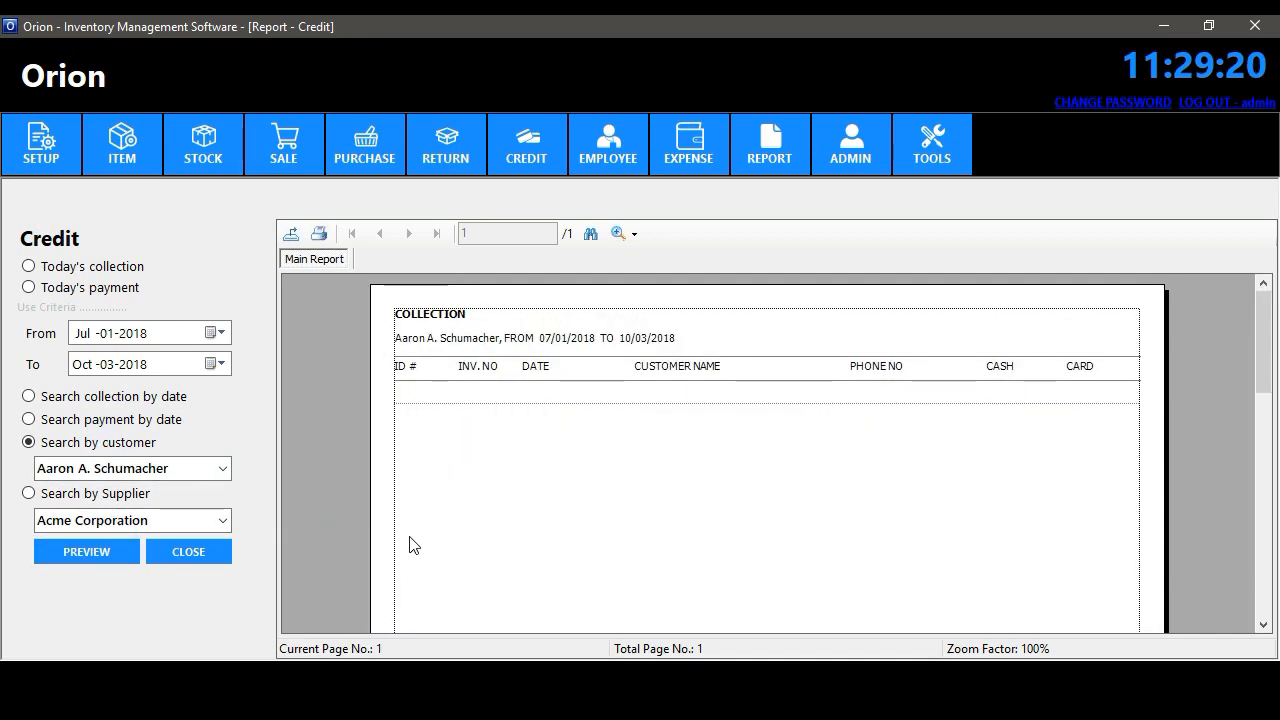
{"action": "left_click", "coordinate": [222, 468]}
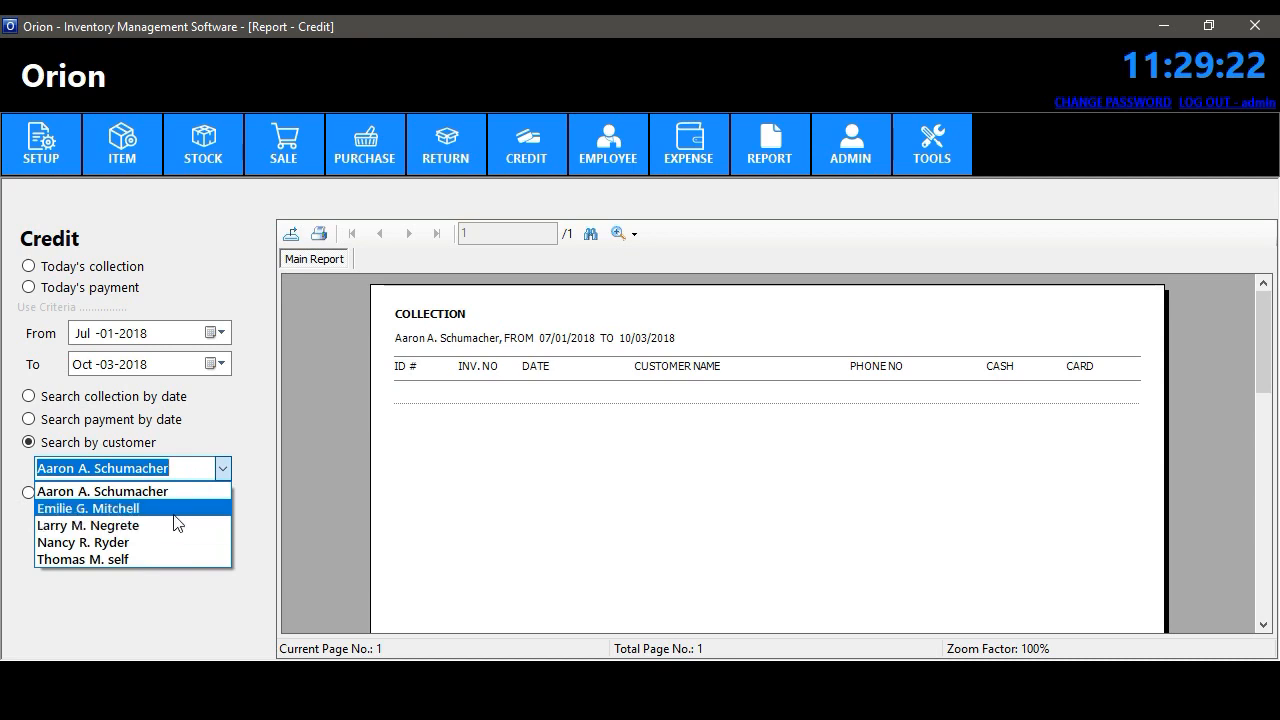
{"action": "left_click", "coordinate": [173, 509]}
{"action": "left_click", "coordinate": [121, 553]}
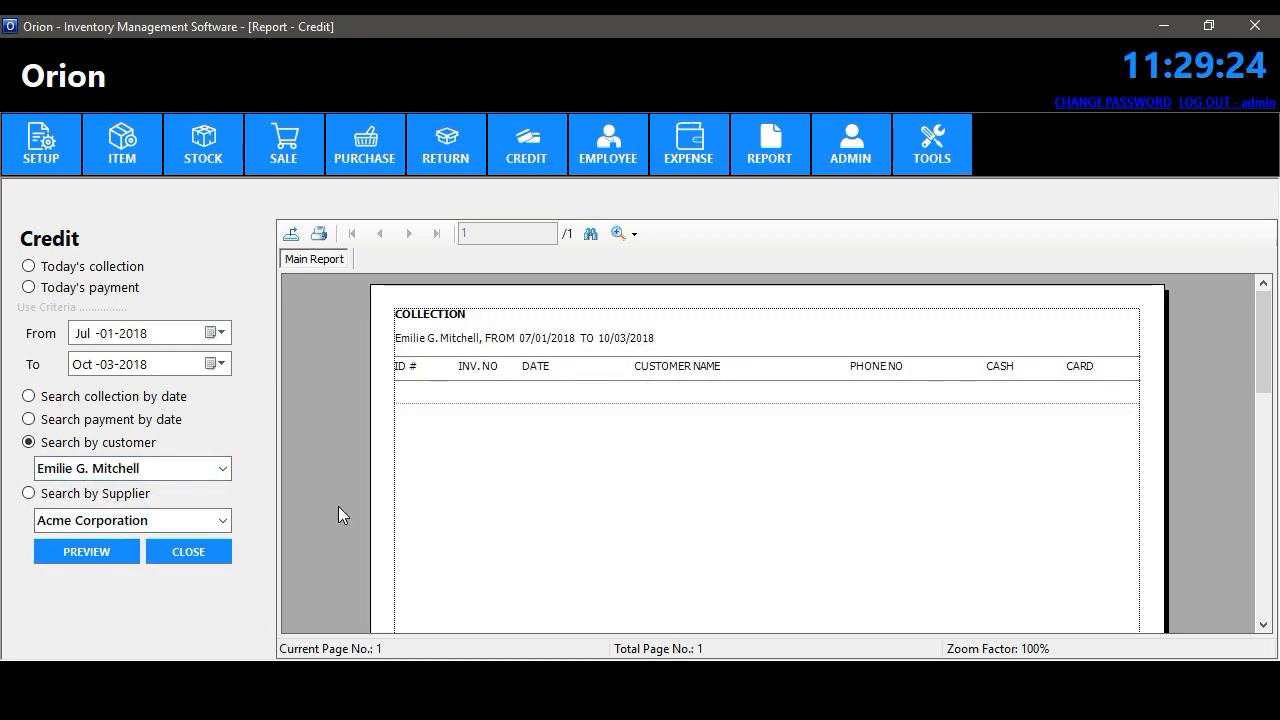
{"action": "left_click", "coordinate": [100, 493]}
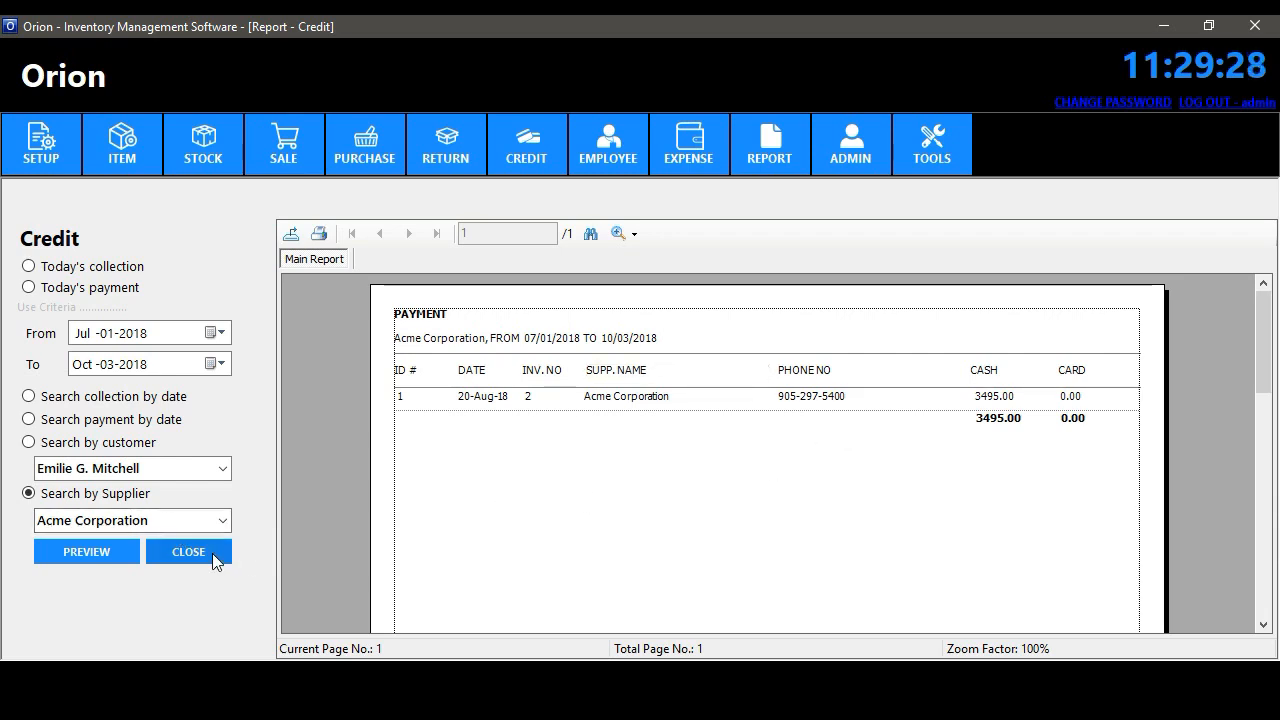
{"action": "left_click", "coordinate": [212, 553]}
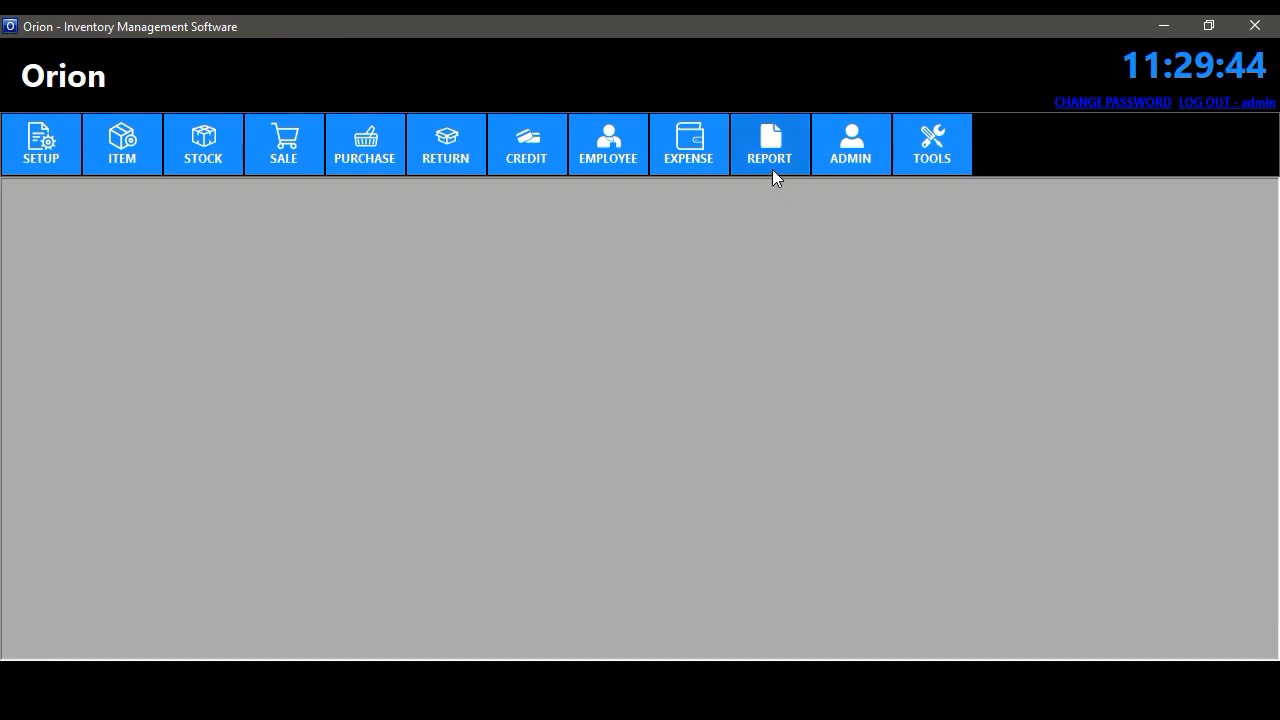
- Open the Employee report and preview the employee attendance list
{"action": "left_click", "coordinate": [772, 165]}
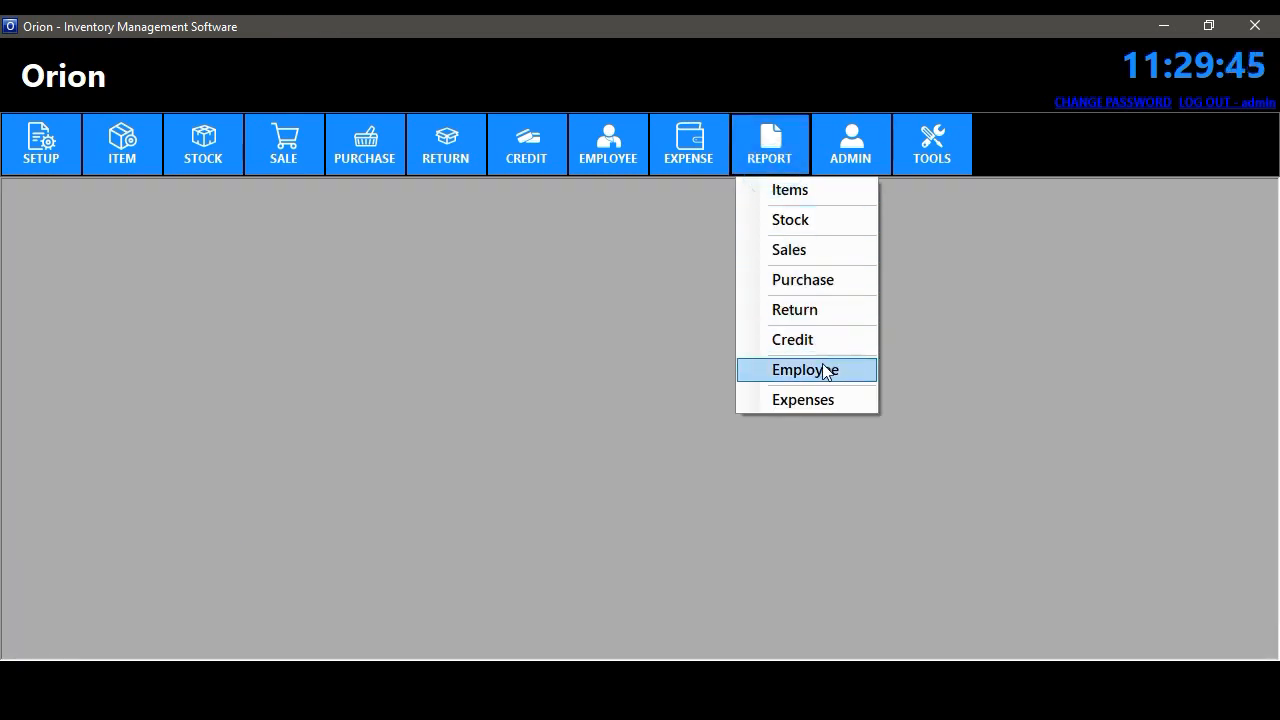
{"action": "left_click", "coordinate": [826, 372]}
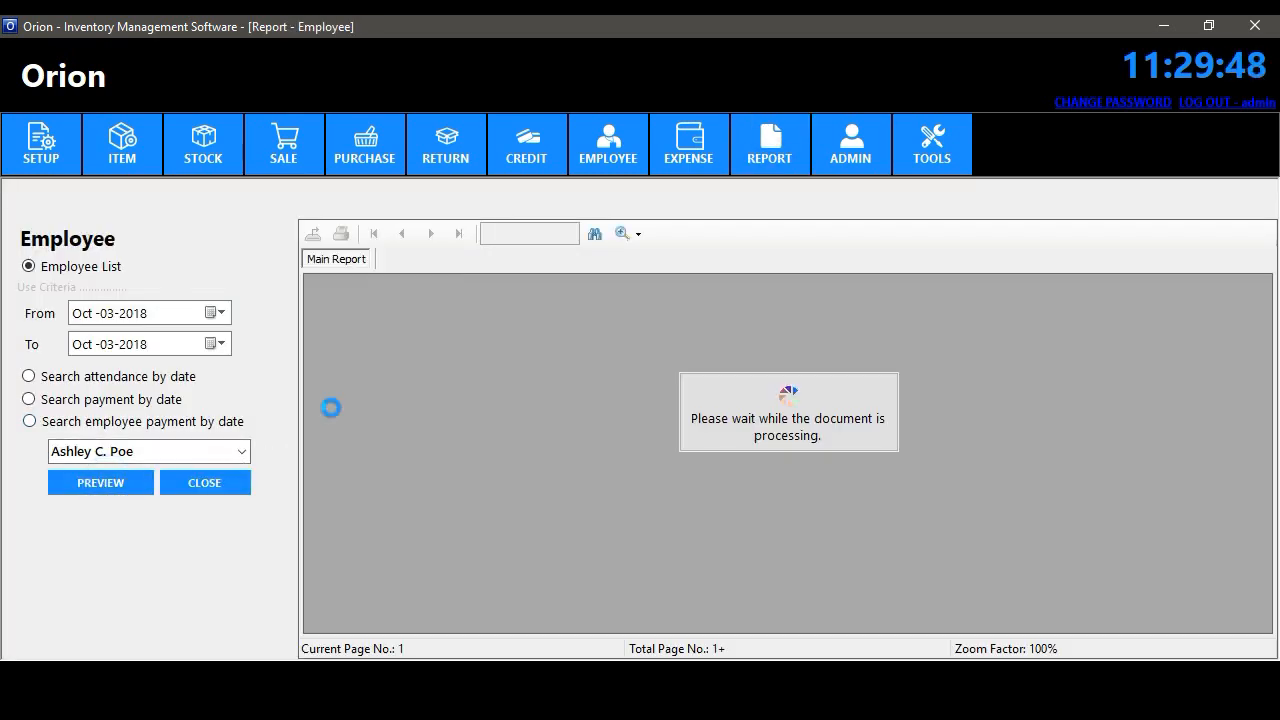
{"action": "scroll", "coordinate": [1250, 340], "scroll_direction": "down", "scroll_amount": 10}
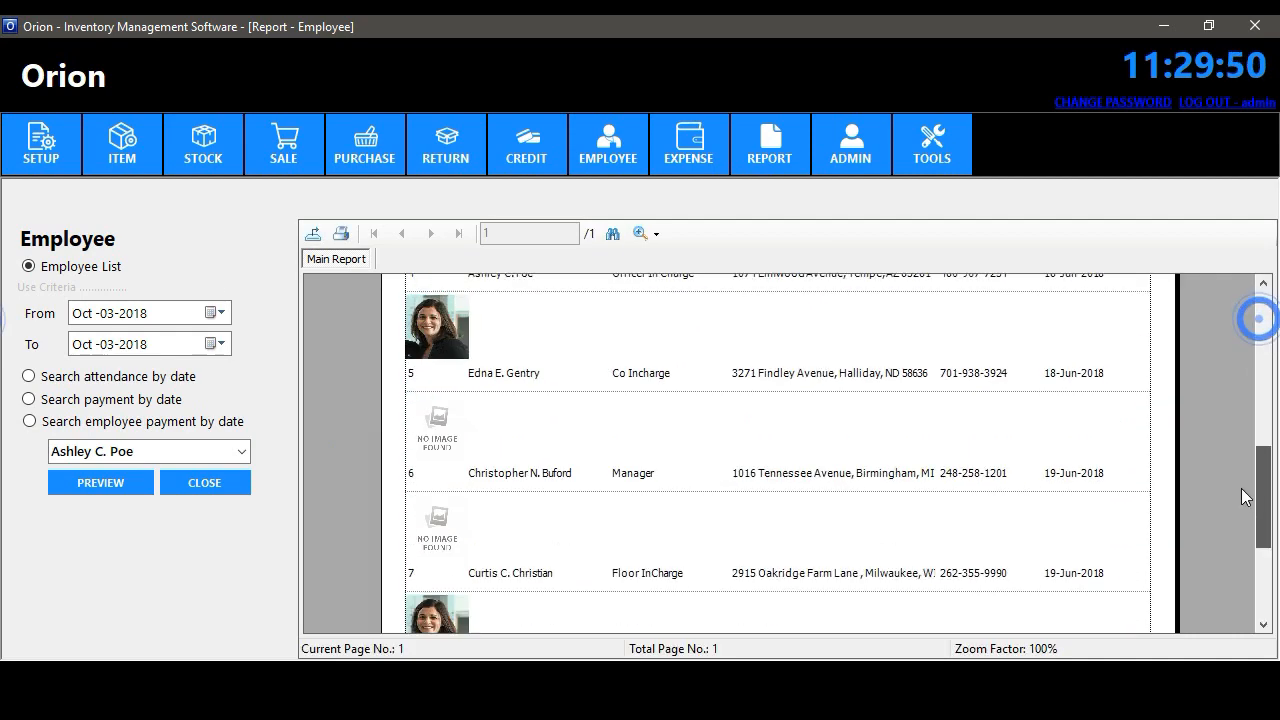
{"action": "left_click_drag", "start_coordinate": [1248, 578], "coordinate": [1244, 300]}
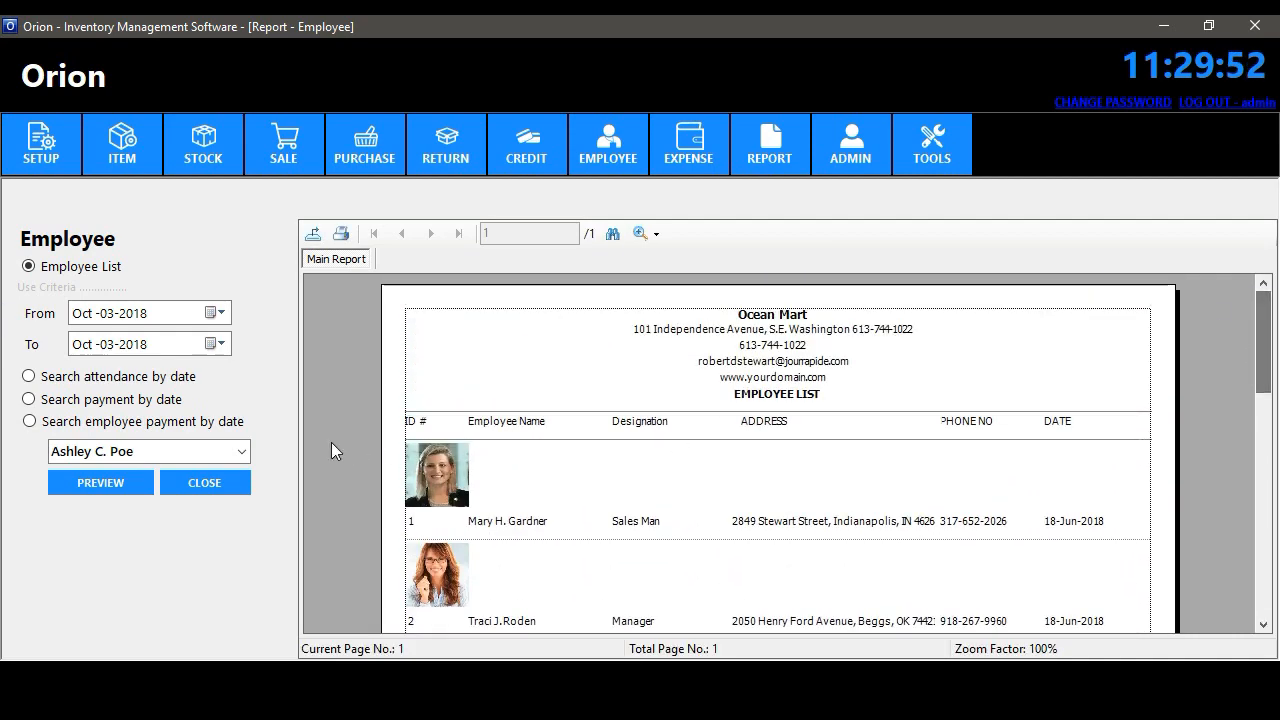
{"action": "left_click", "coordinate": [147, 488]}
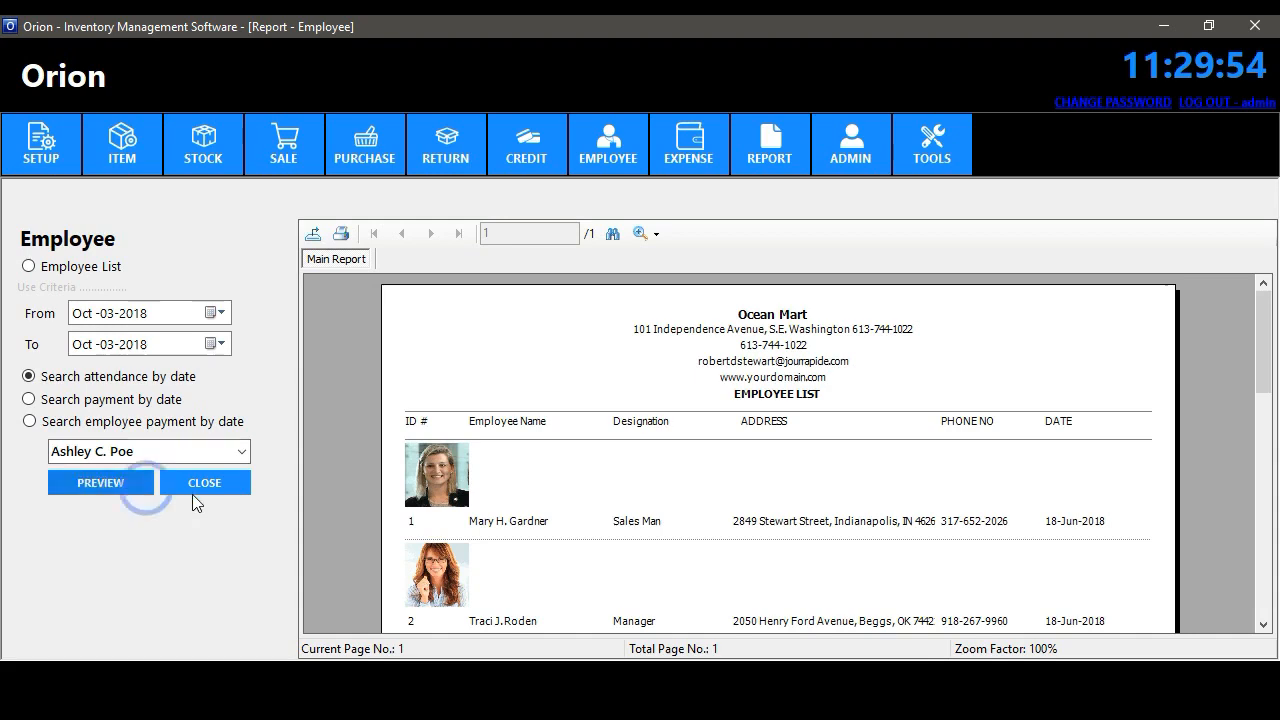
- Preview attendance from Oct 1, then salary payments by date from Sep 1, 2018
{"action": "left_click", "coordinate": [221, 313]}
{"action": "left_click", "coordinate": [117, 379]}
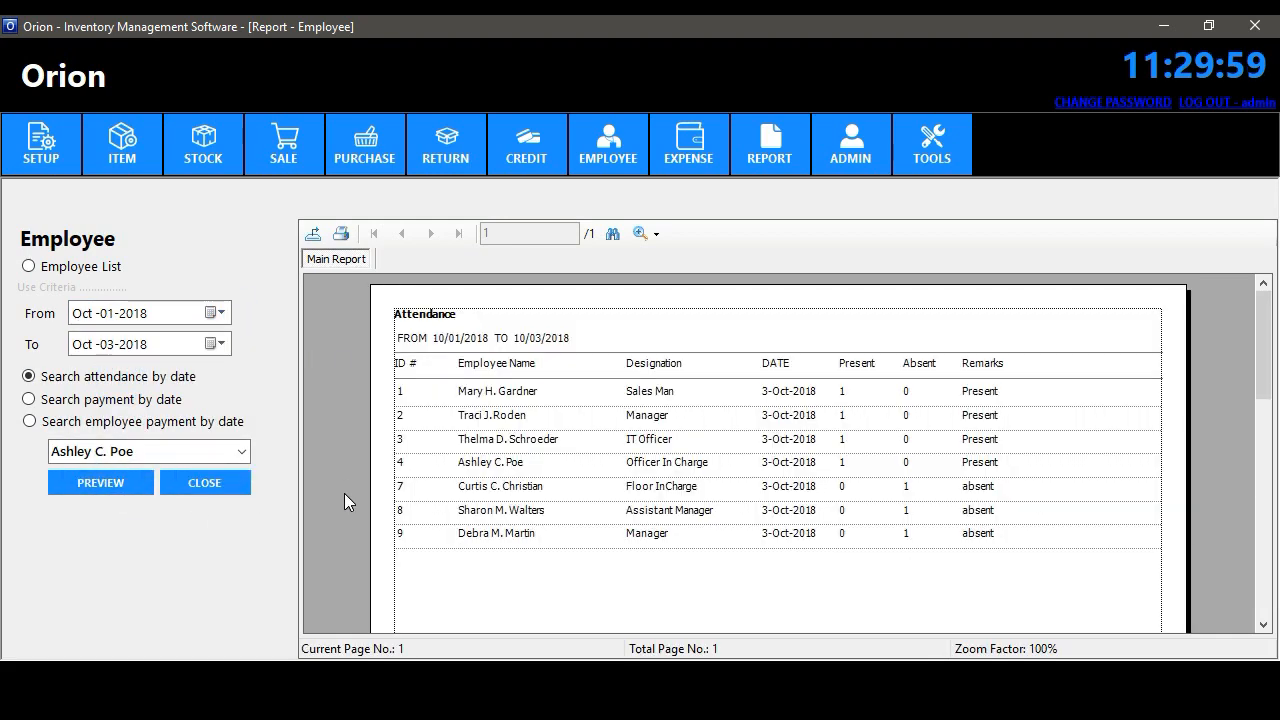
{"action": "left_click", "coordinate": [70, 399]}
{"action": "left_click", "coordinate": [111, 482]}
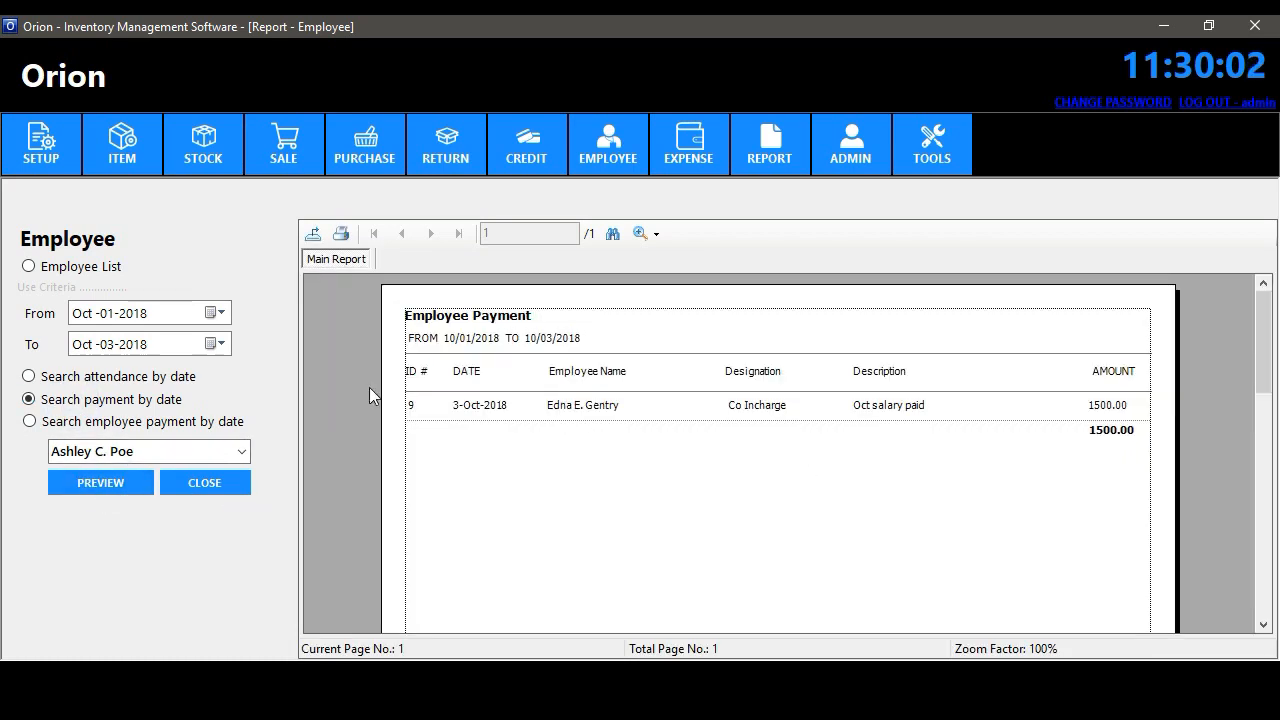
{"action": "left_click", "coordinate": [220, 312]}
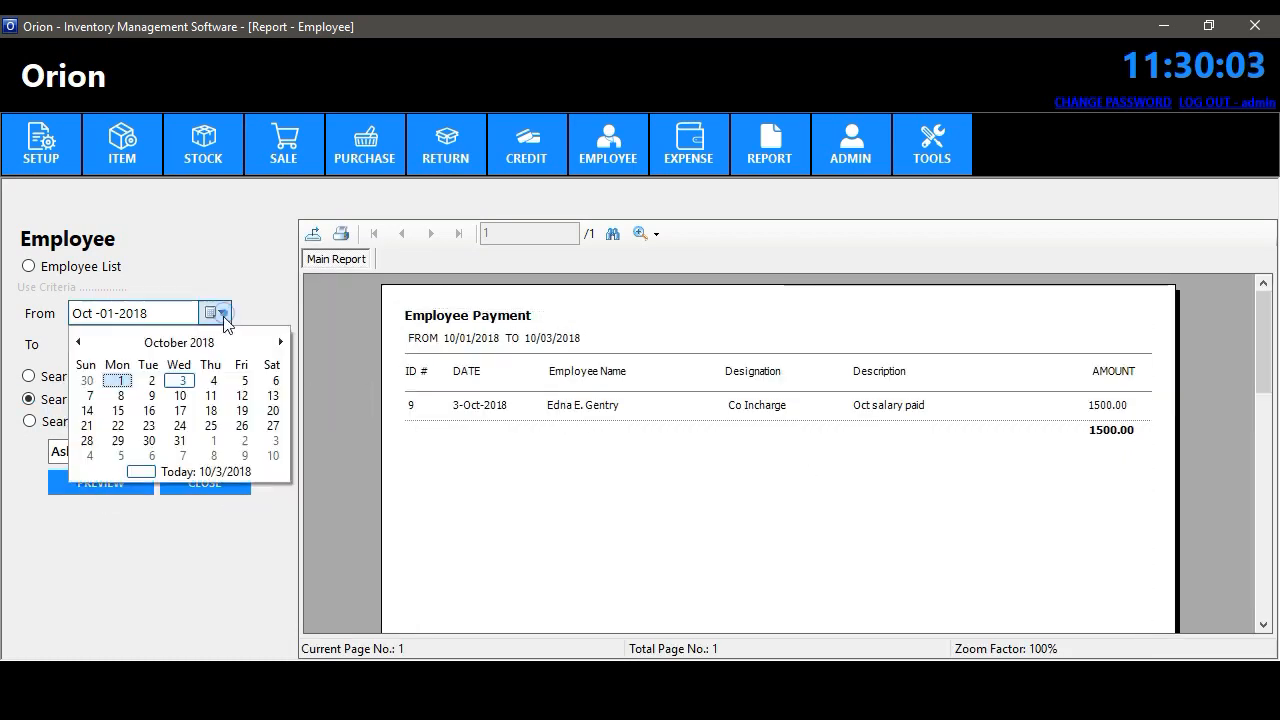
{"action": "left_click", "coordinate": [78, 337]}
{"action": "left_click", "coordinate": [263, 375]}
{"action": "left_click", "coordinate": [112, 480]}
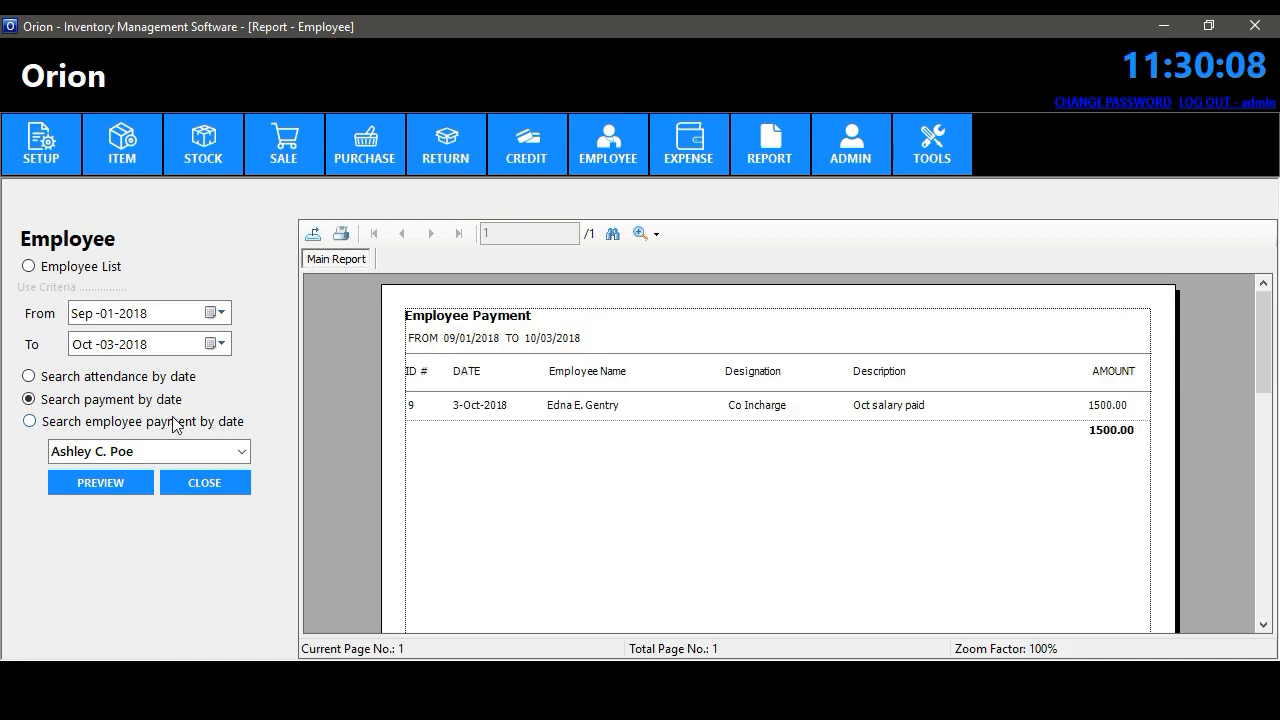
- Preview salary payments for a single chosen employee, then close the Employee report
{"action": "left_click", "coordinate": [175, 423]}
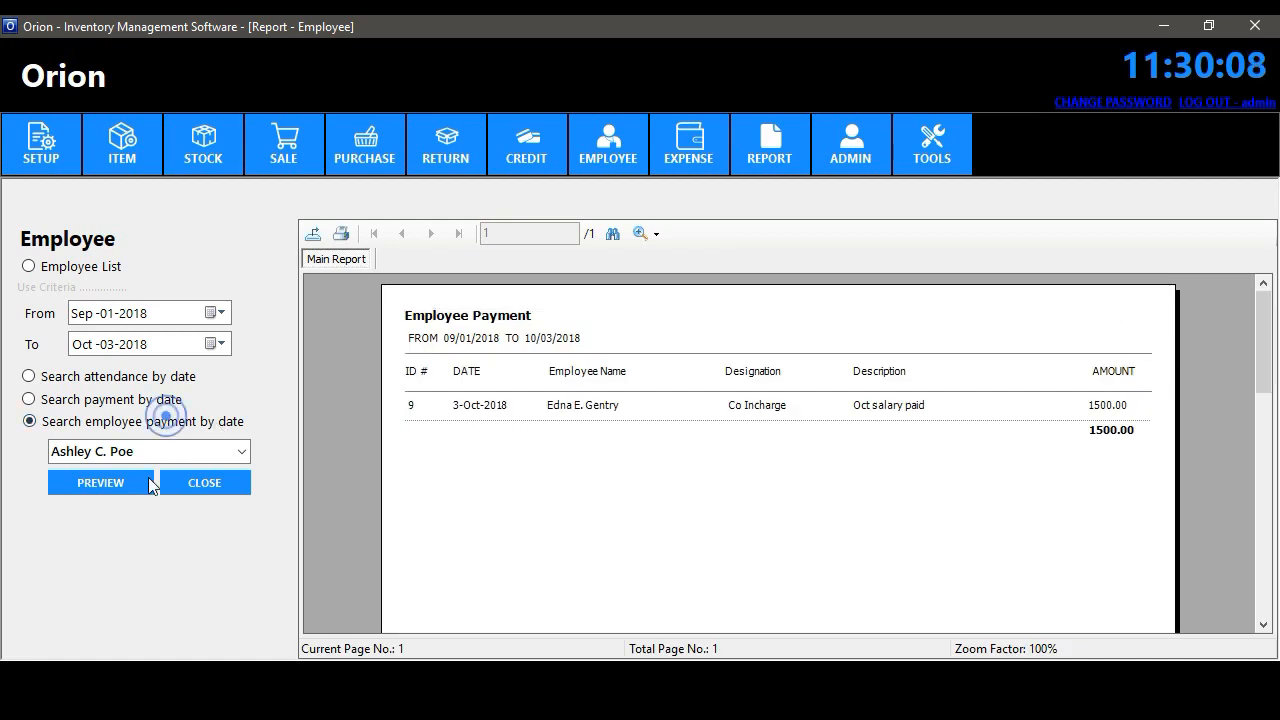
{"action": "left_click", "coordinate": [118, 484]}
{"action": "left_click", "coordinate": [233, 451]}
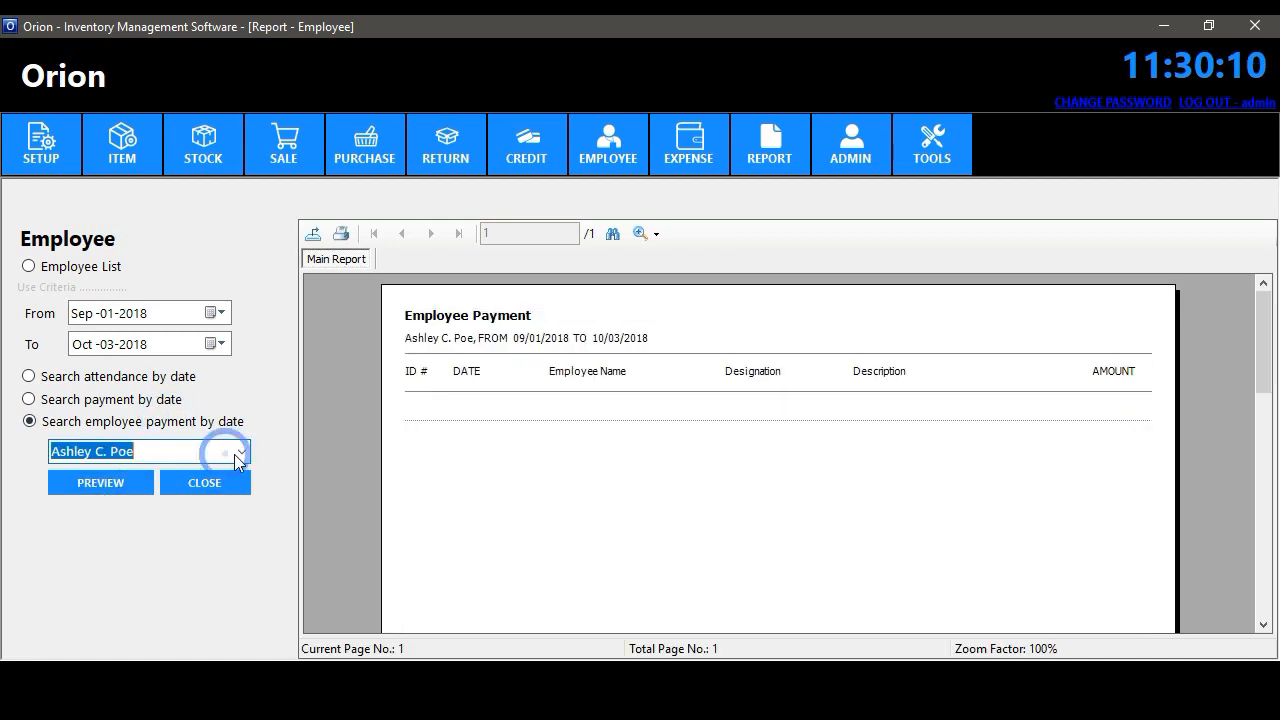
{"action": "left_click", "coordinate": [240, 451]}
{"action": "left_click", "coordinate": [139, 543]}
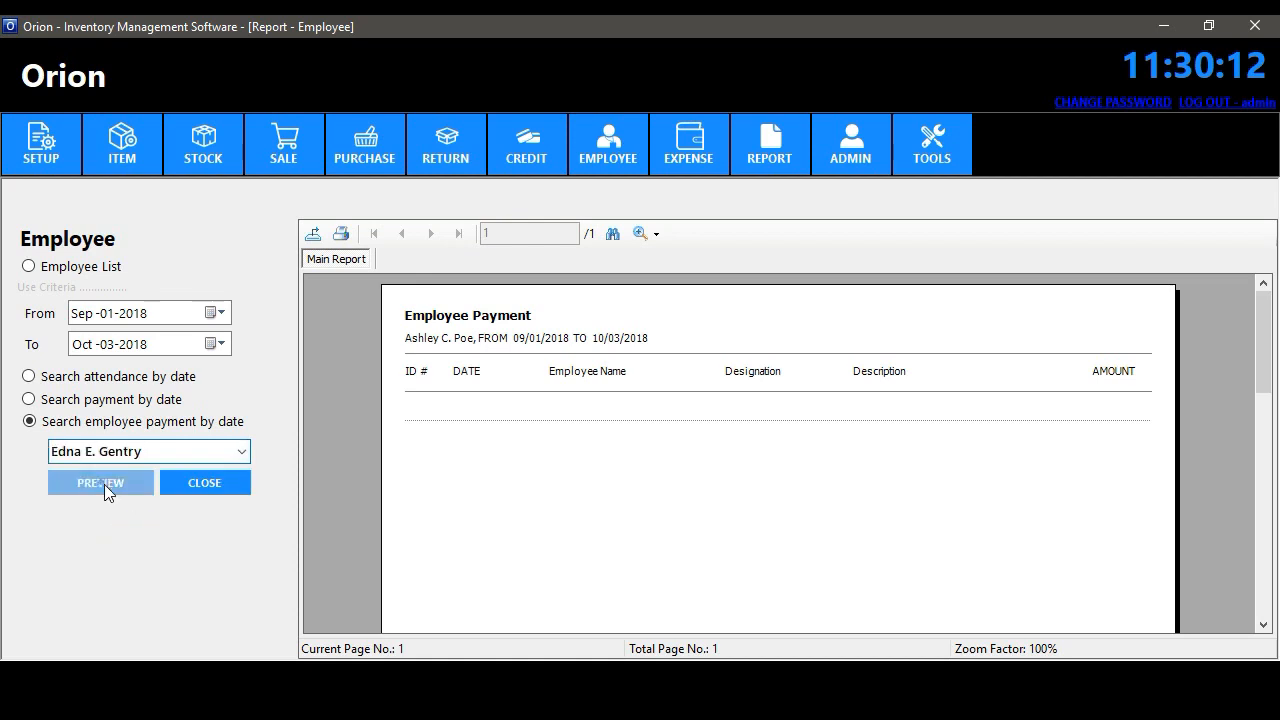
{"action": "left_click", "coordinate": [104, 484]}
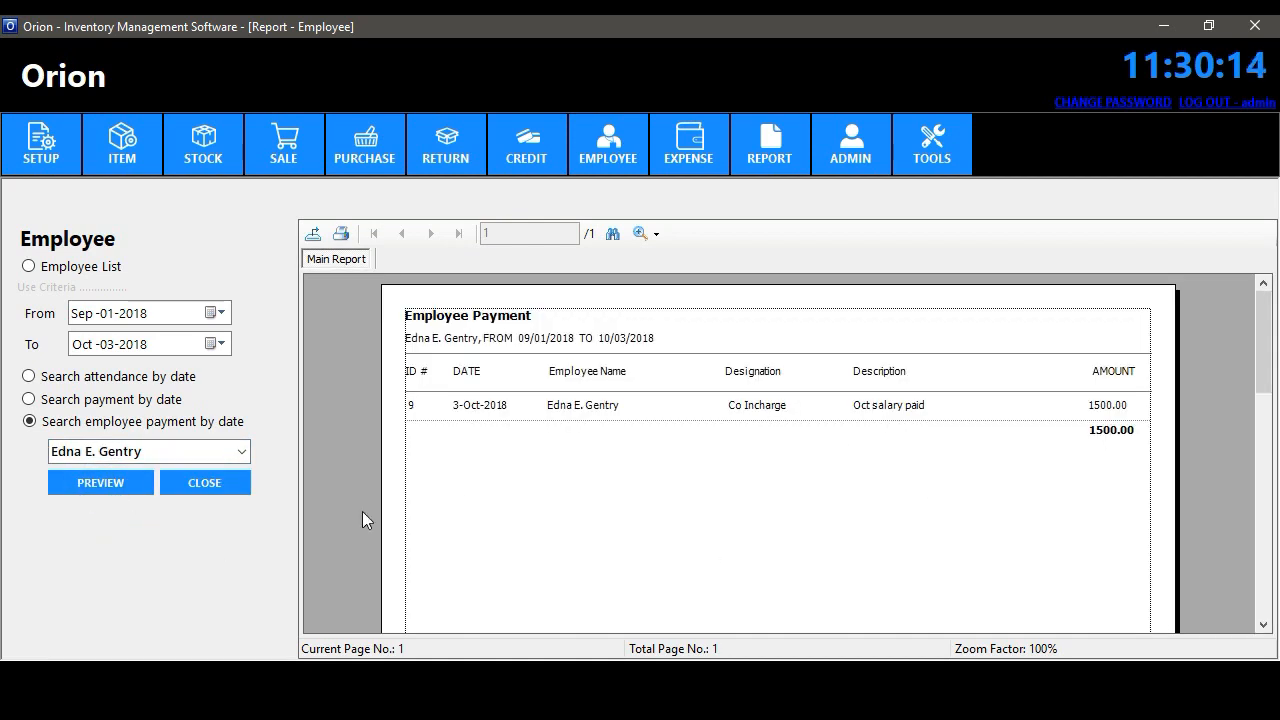
{"action": "left_click", "coordinate": [243, 486]}
{"action": "left_click", "coordinate": [767, 150]}
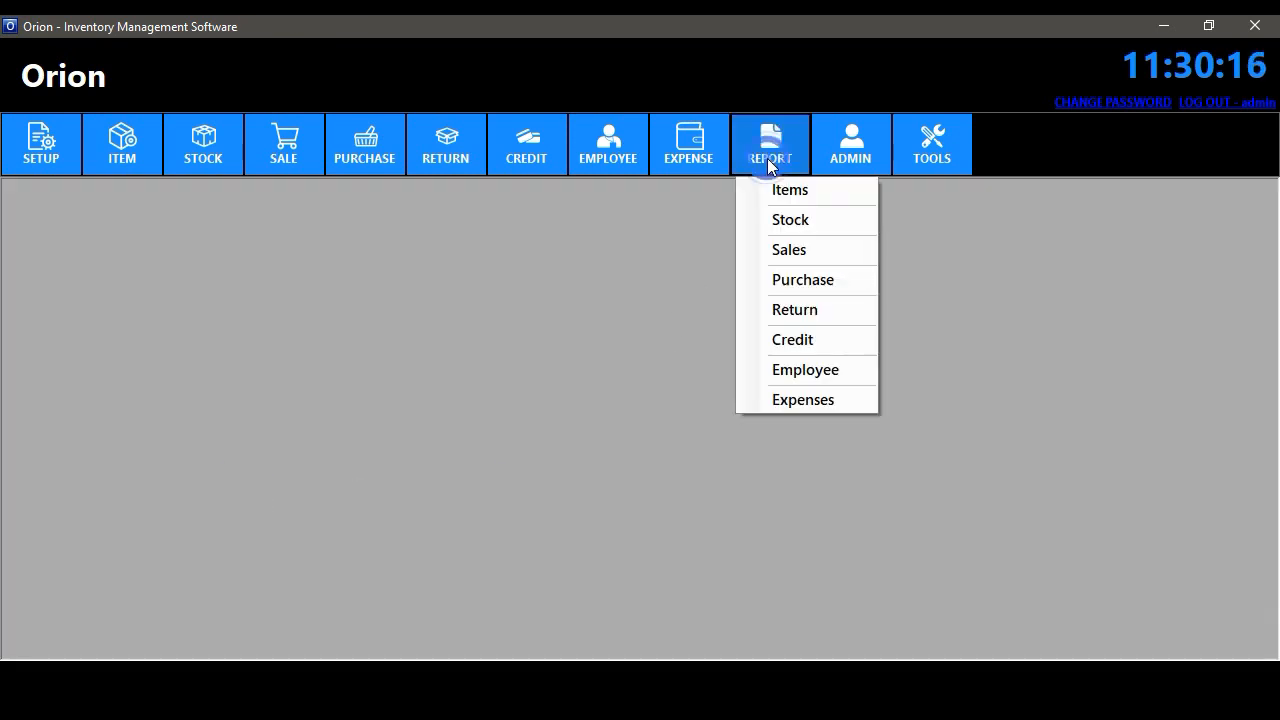
- Open the Expenses report and preview expenses by date from Oct 1, 2018
{"action": "left_click", "coordinate": [818, 398]}
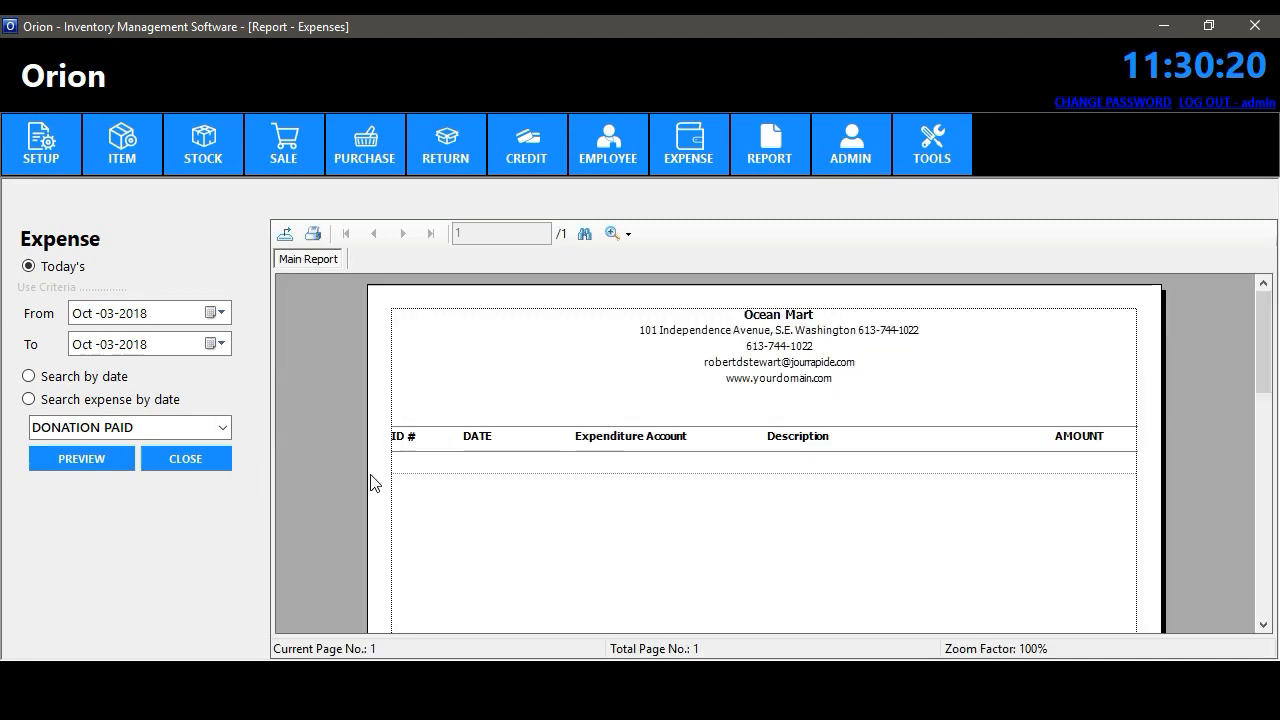
{"action": "left_click", "coordinate": [220, 313]}
{"action": "left_click", "coordinate": [119, 376]}
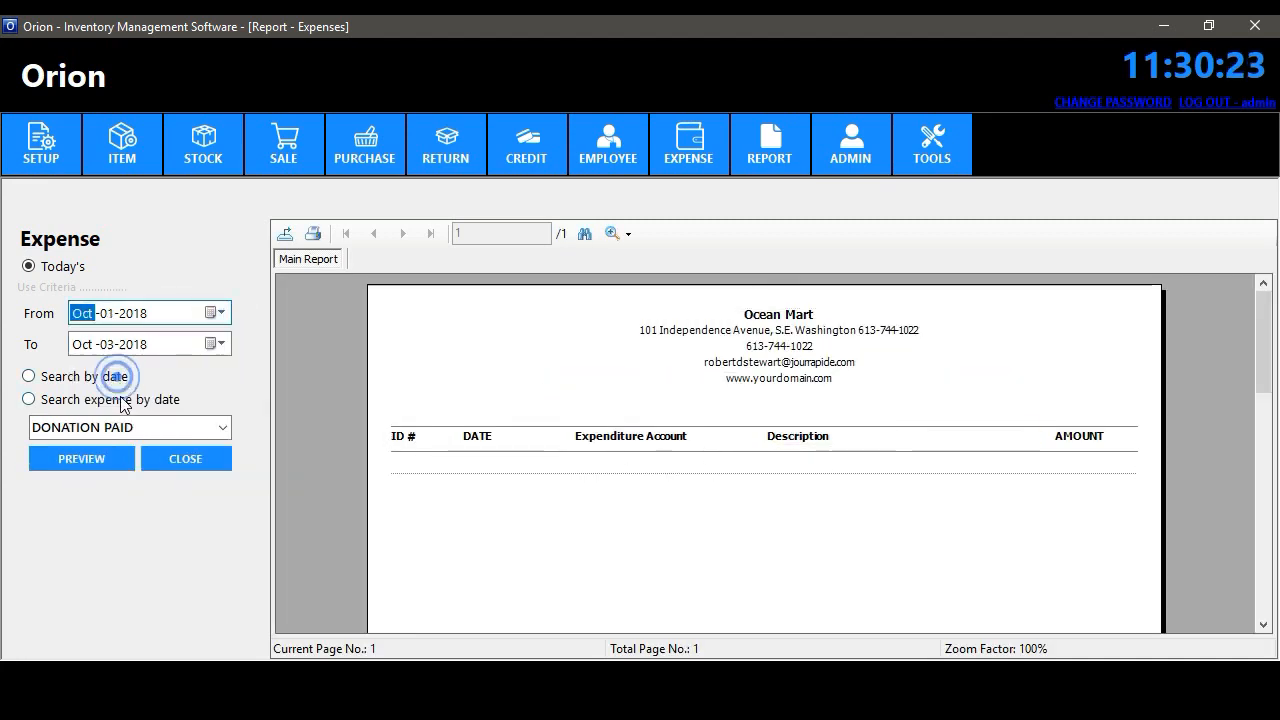
{"action": "left_click", "coordinate": [100, 377]}
{"action": "left_click", "coordinate": [80, 450]}
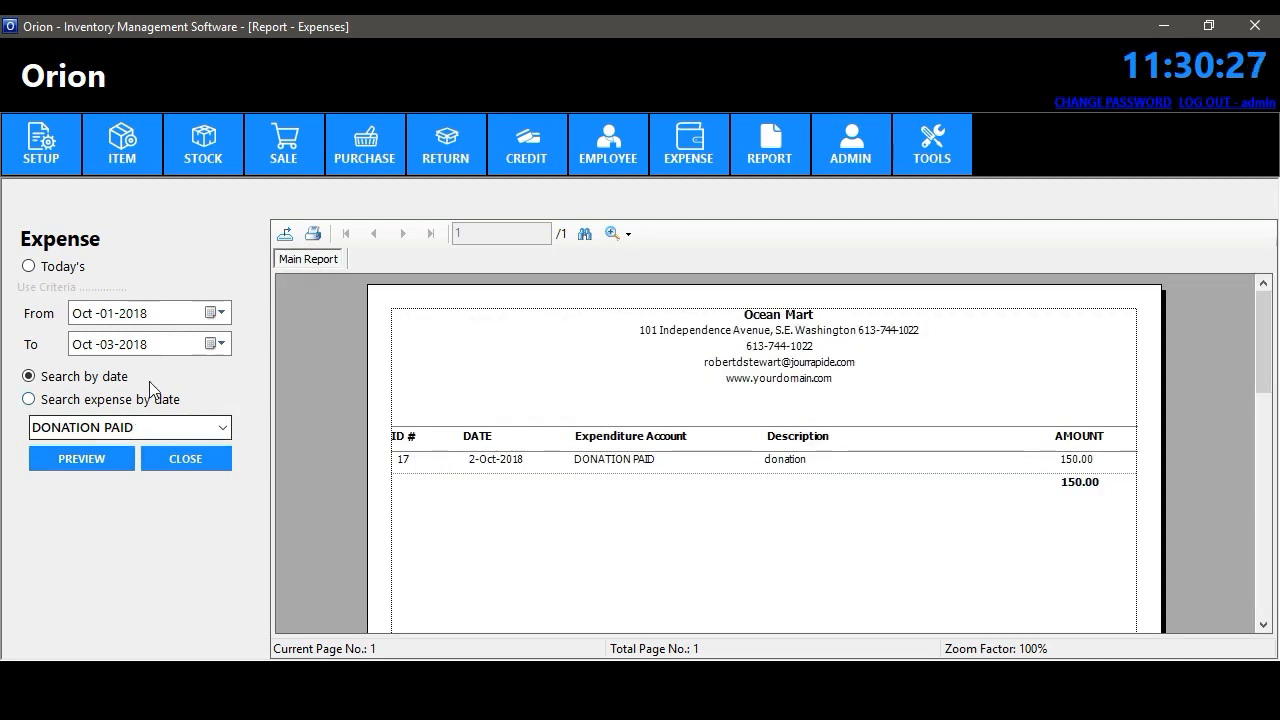
- Preview DONATION PAID expenses from Sep 1, 2018 by type and date, then close the form
{"action": "left_click", "coordinate": [218, 312]}
{"action": "left_click", "coordinate": [79, 343]}
{"action": "left_click", "coordinate": [273, 379]}
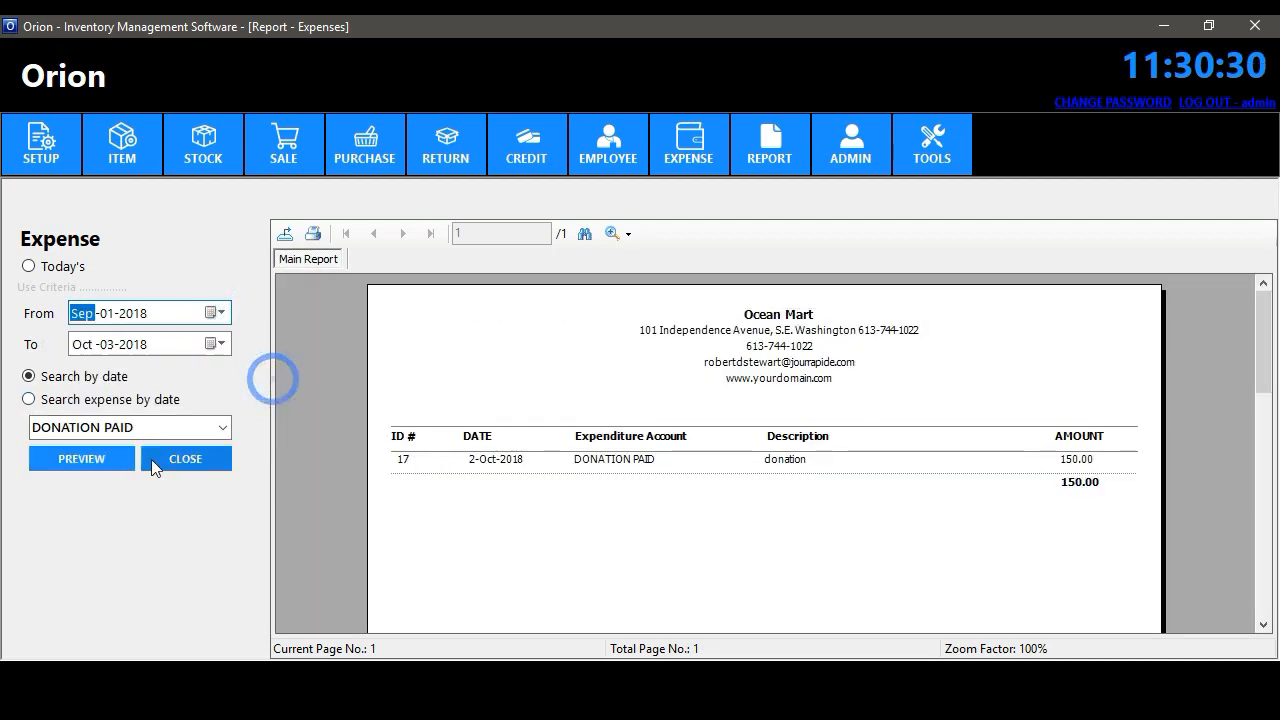
{"action": "left_click", "coordinate": [100, 459]}
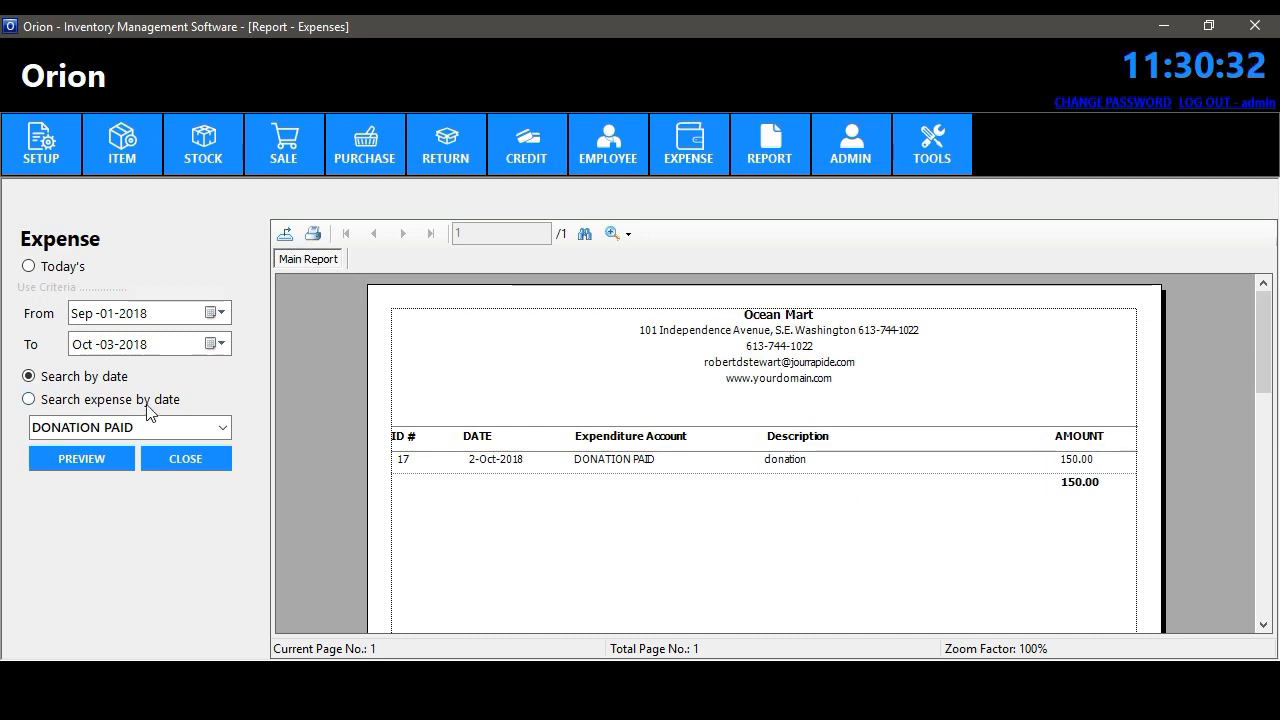
{"action": "left_click", "coordinate": [132, 400]}
{"action": "left_click", "coordinate": [100, 458]}
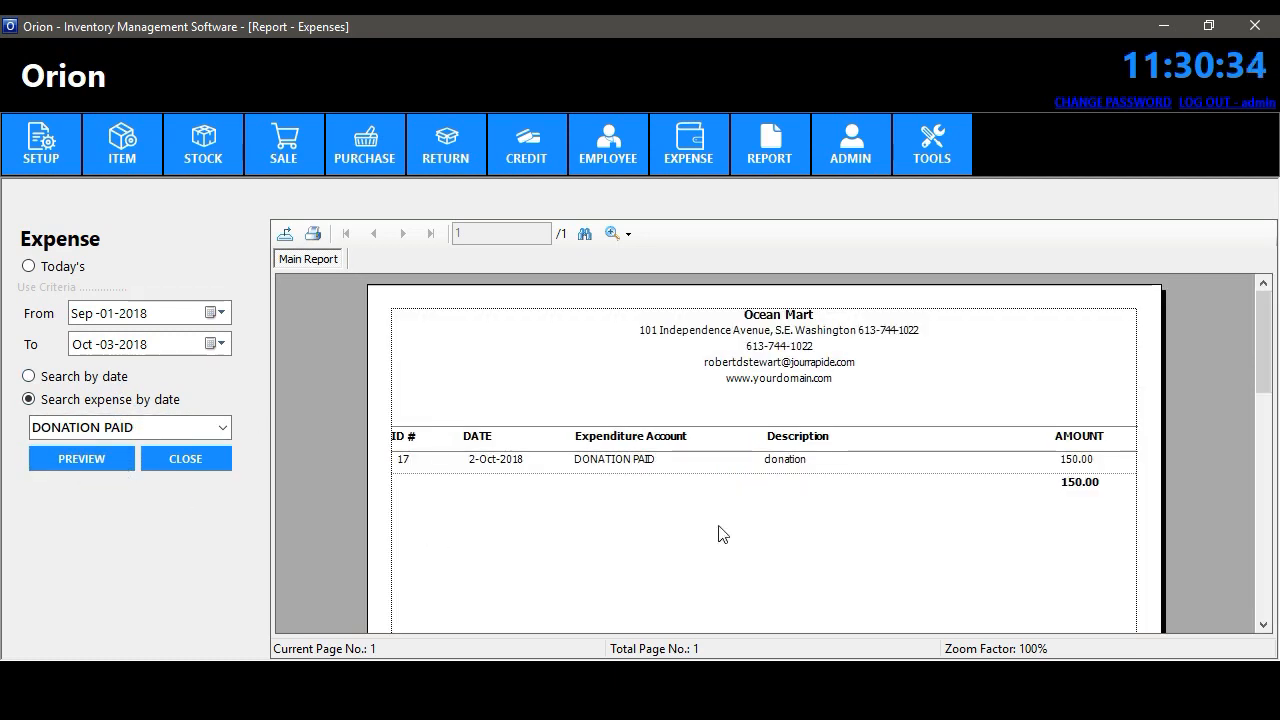
{"action": "scroll", "coordinate": [1254, 322], "scroll_direction": "down", "scroll_amount": 2}
{"action": "scroll", "coordinate": [1254, 322], "scroll_direction": "up", "scroll_amount": 2}
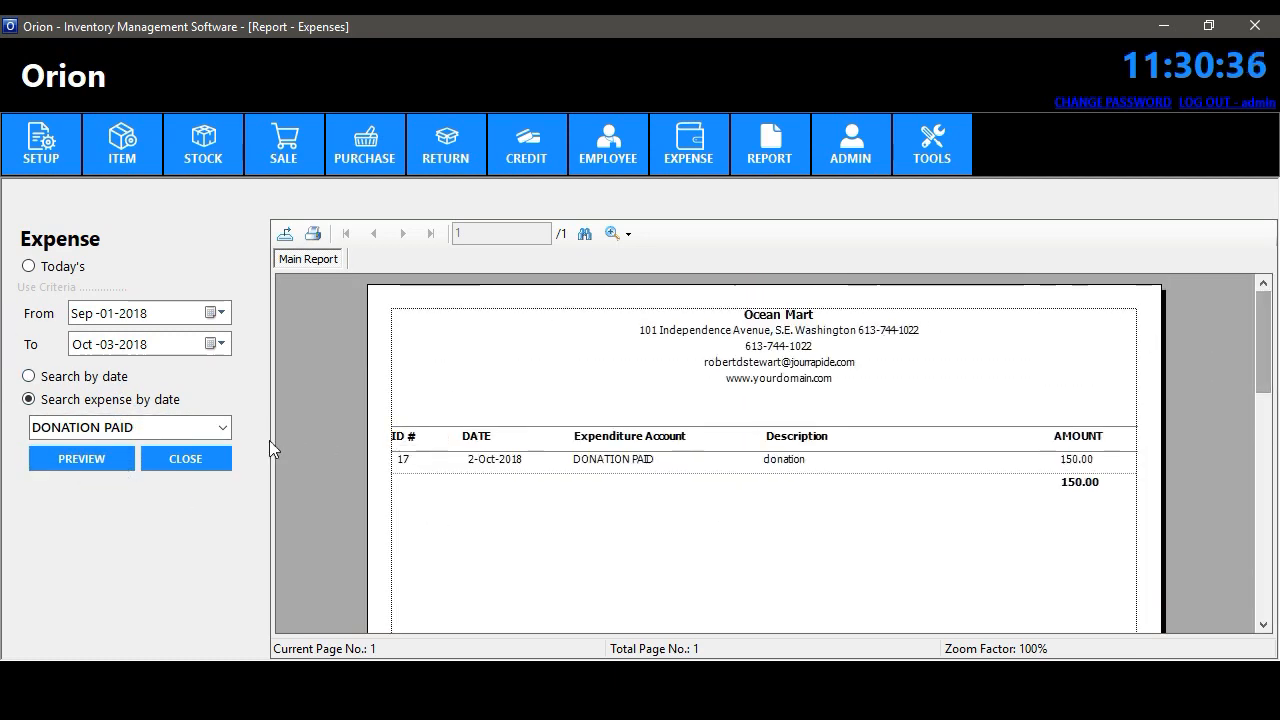
{"action": "left_click", "coordinate": [221, 455]}
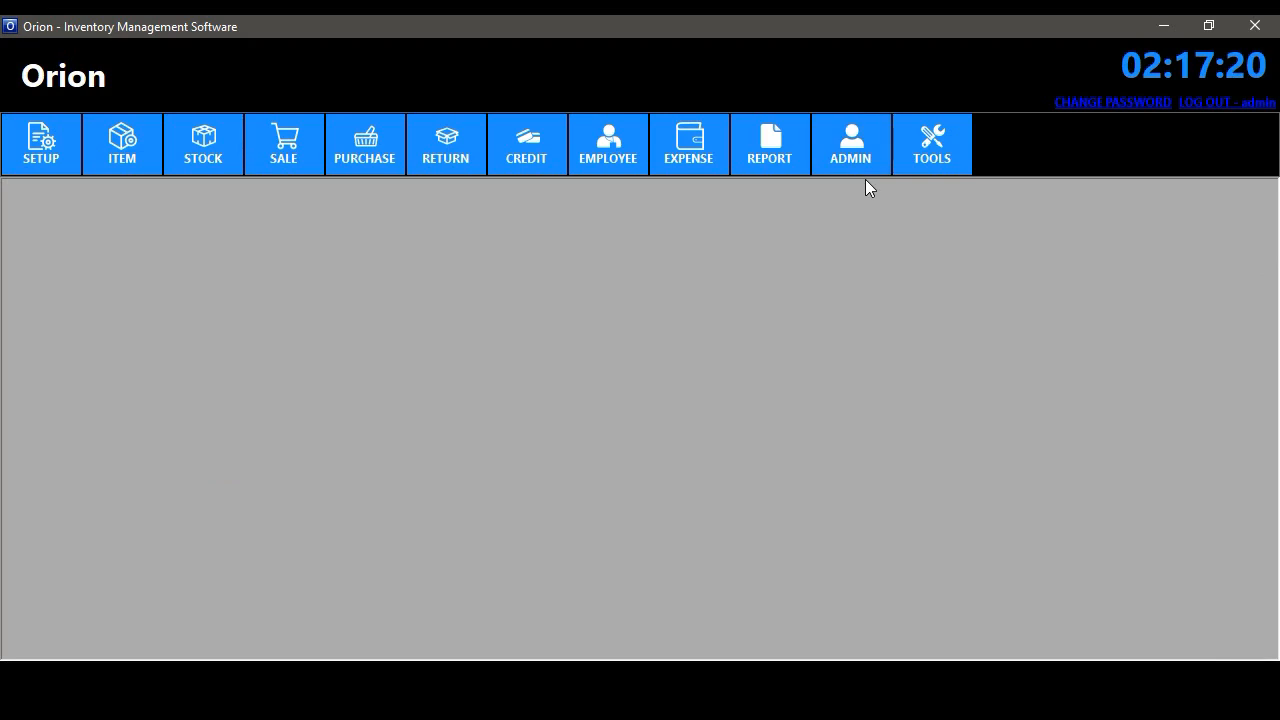
- In User Settings, enter a new user 'sales' with a full name and matching password
{"action": "left_click", "coordinate": [865, 179]}
{"action": "left_click", "coordinate": [363, 289]}
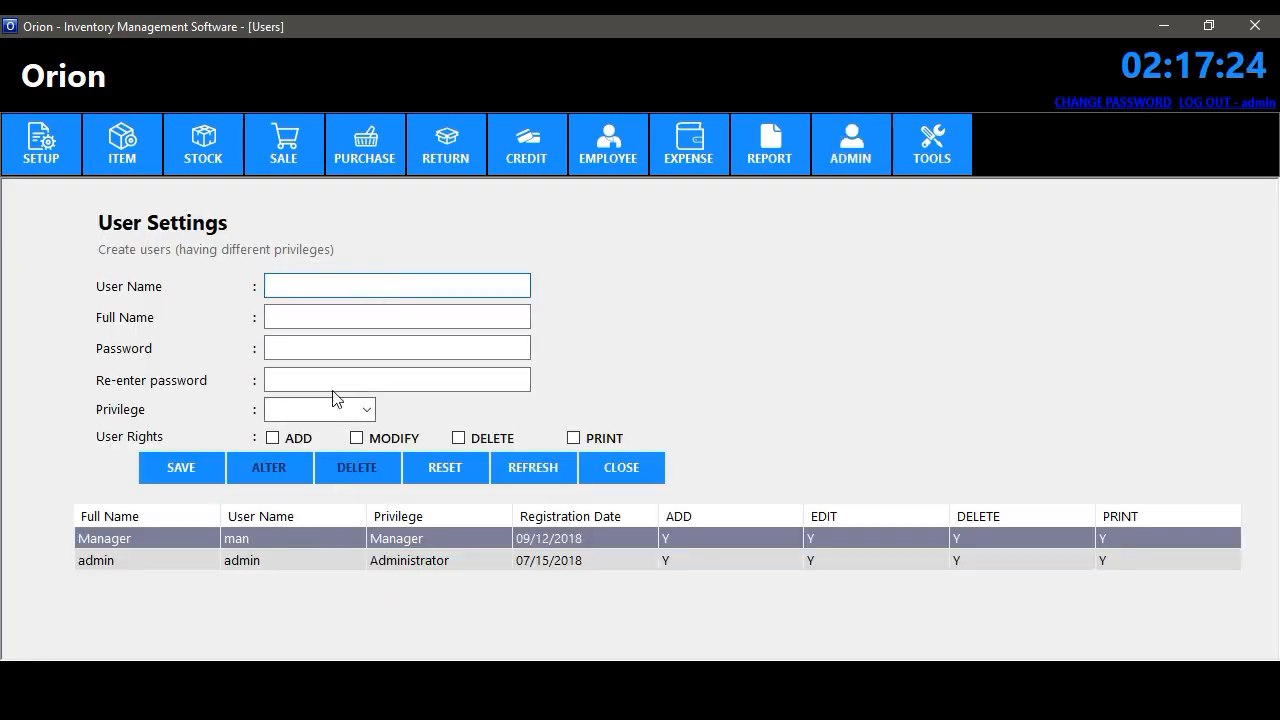
{"action": "type", "text": "sales"}
{"action": "left_click", "coordinate": [329, 324]}
{"action": "type", "text": "Jhon smith"}
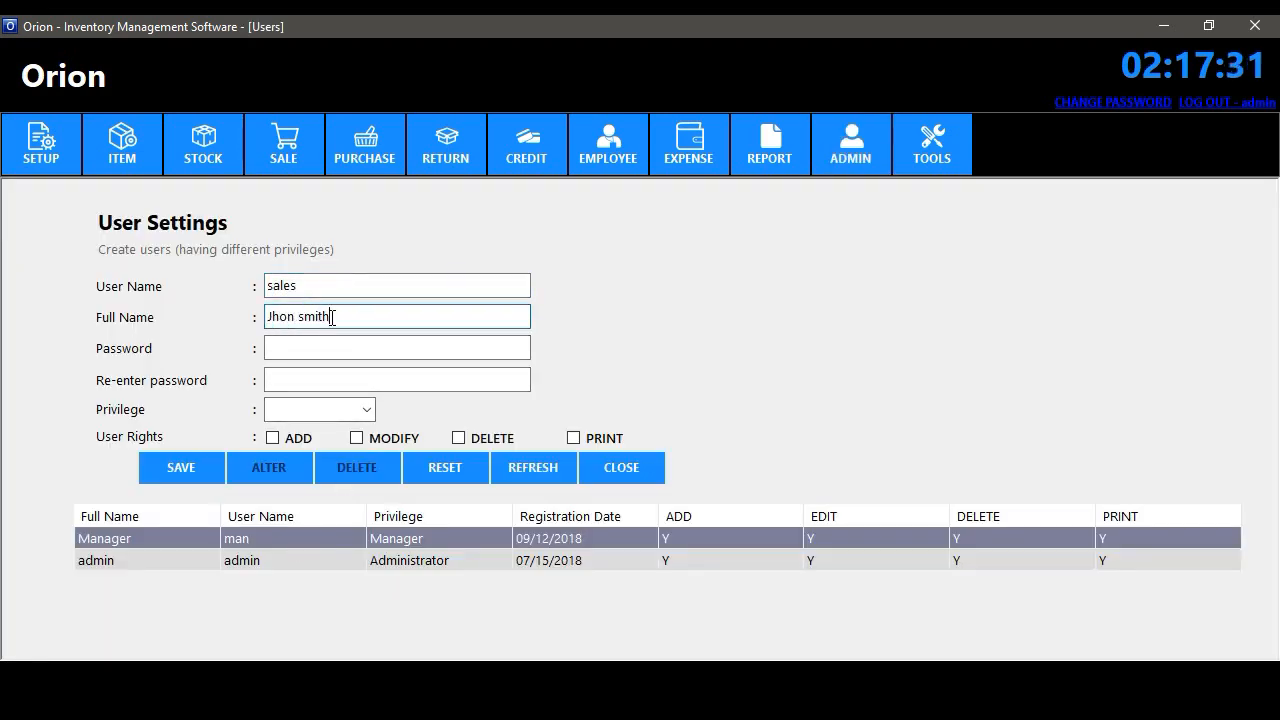
{"action": "left_click", "coordinate": [337, 349]}
{"action": "type", "text": "*****"}
{"action": "left_click", "coordinate": [323, 376]}
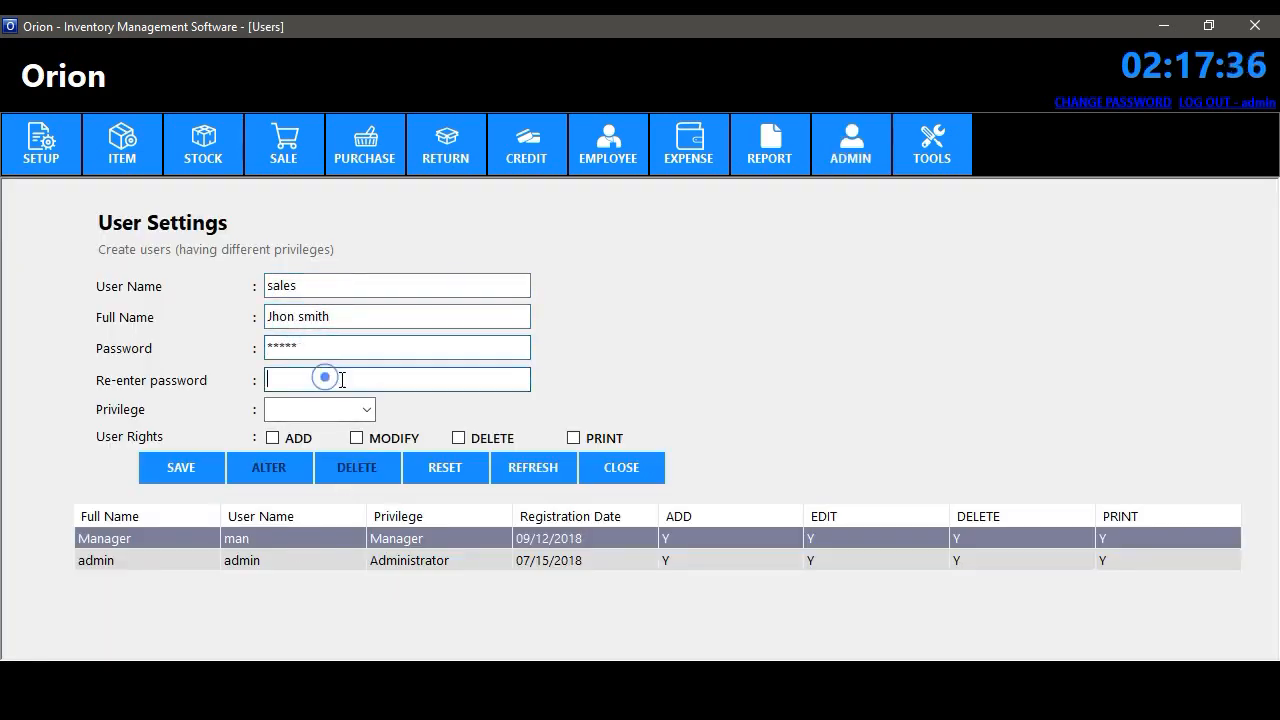
{"action": "type", "text": "*****"}
- Give the sales user the Sales privilege with add rights and save it
{"action": "left_click", "coordinate": [346, 410]}
{"action": "left_click", "coordinate": [320, 466]}
{"action": "left_click", "coordinate": [285, 440]}
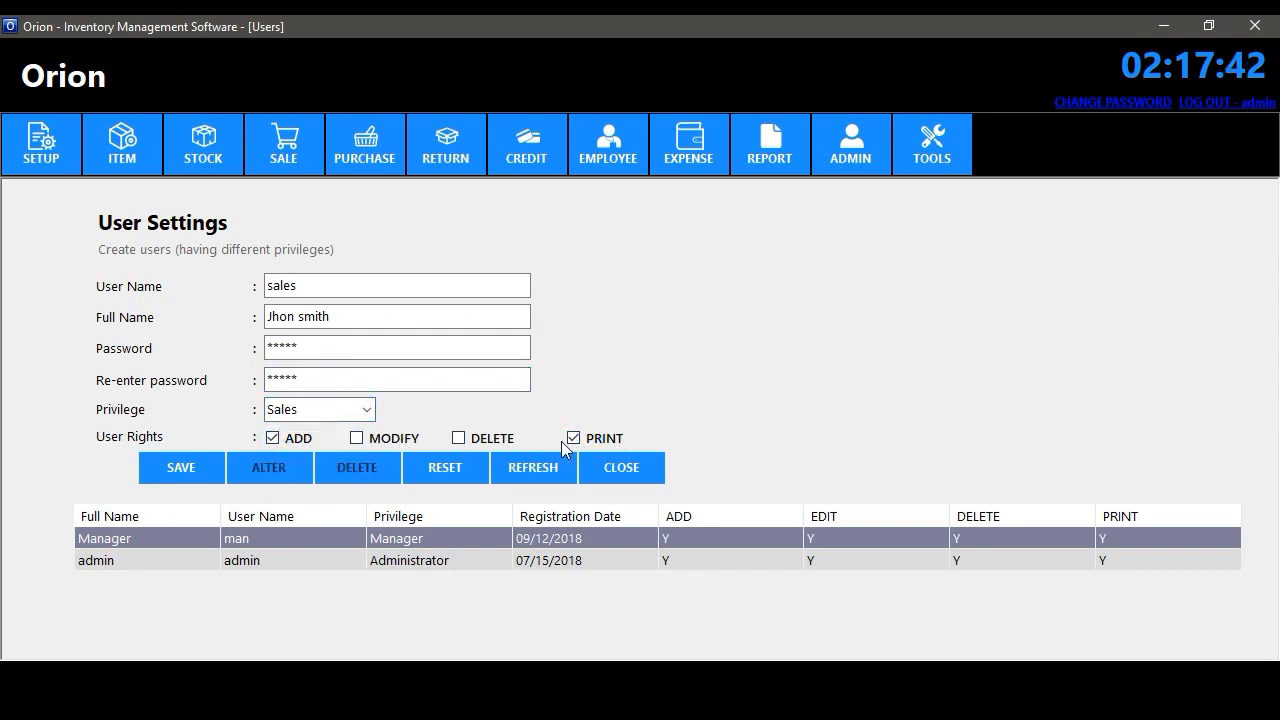
{"action": "left_click", "coordinate": [203, 467]}
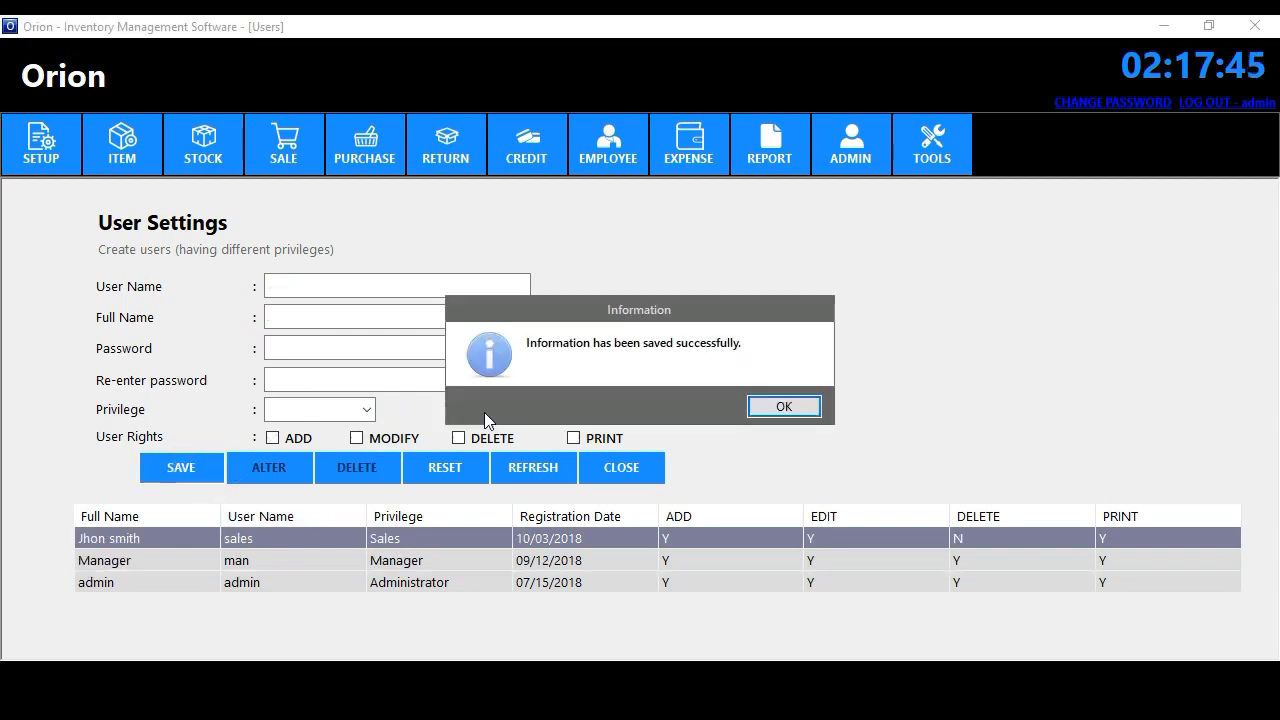
{"action": "left_click", "coordinate": [803, 410]}
- Replace the Manager user's full name with a new one and save it
{"action": "left_click", "coordinate": [439, 561]}
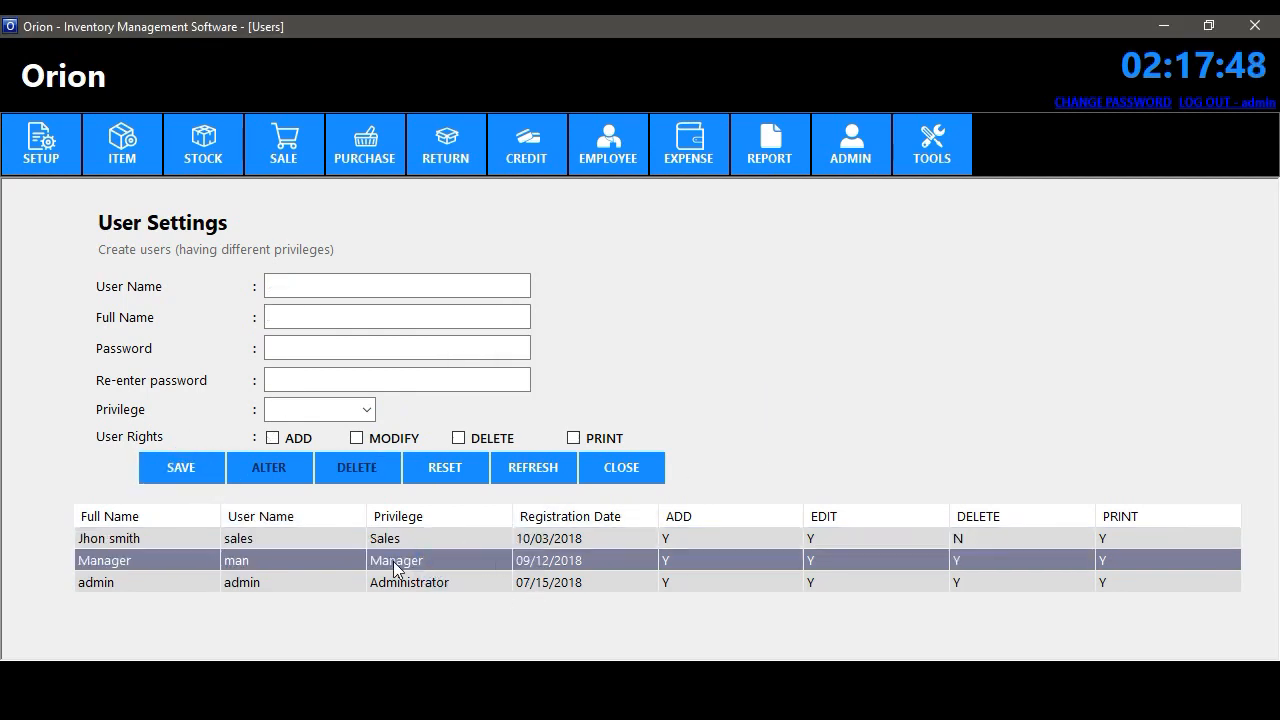
{"action": "double_click", "coordinate": [363, 316]}
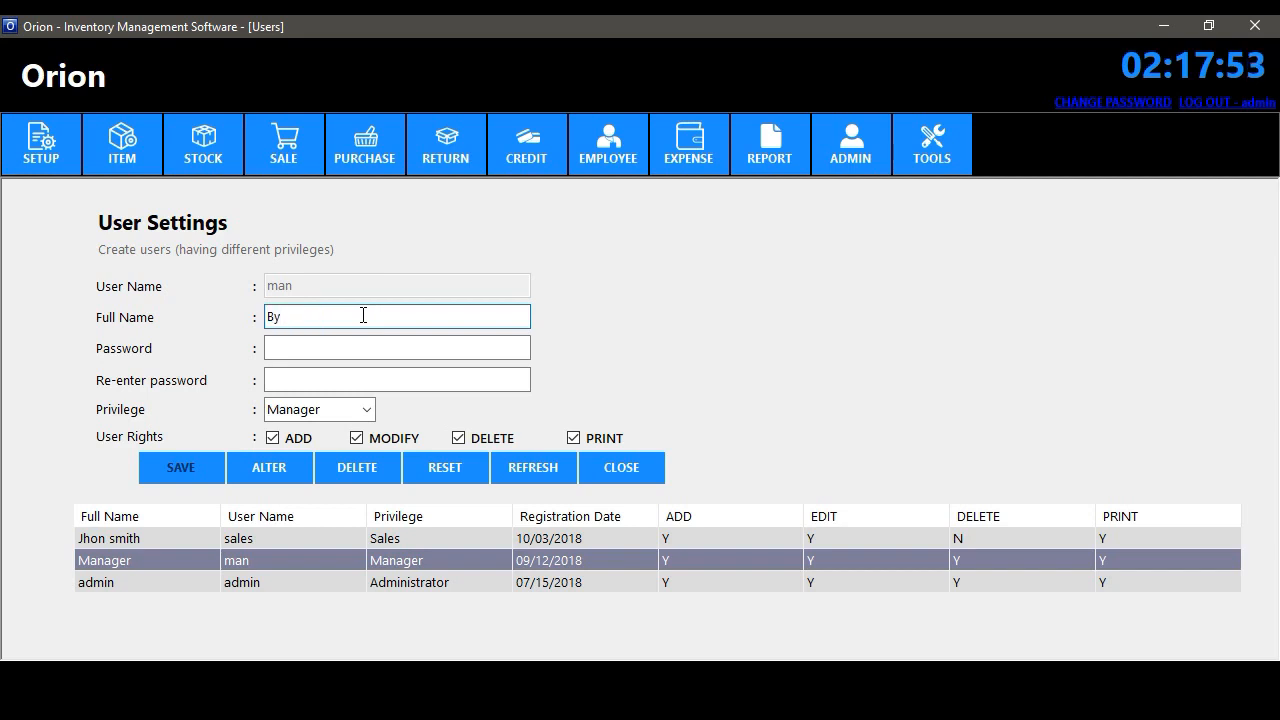
{"action": "left_click", "coordinate": [270, 467]}
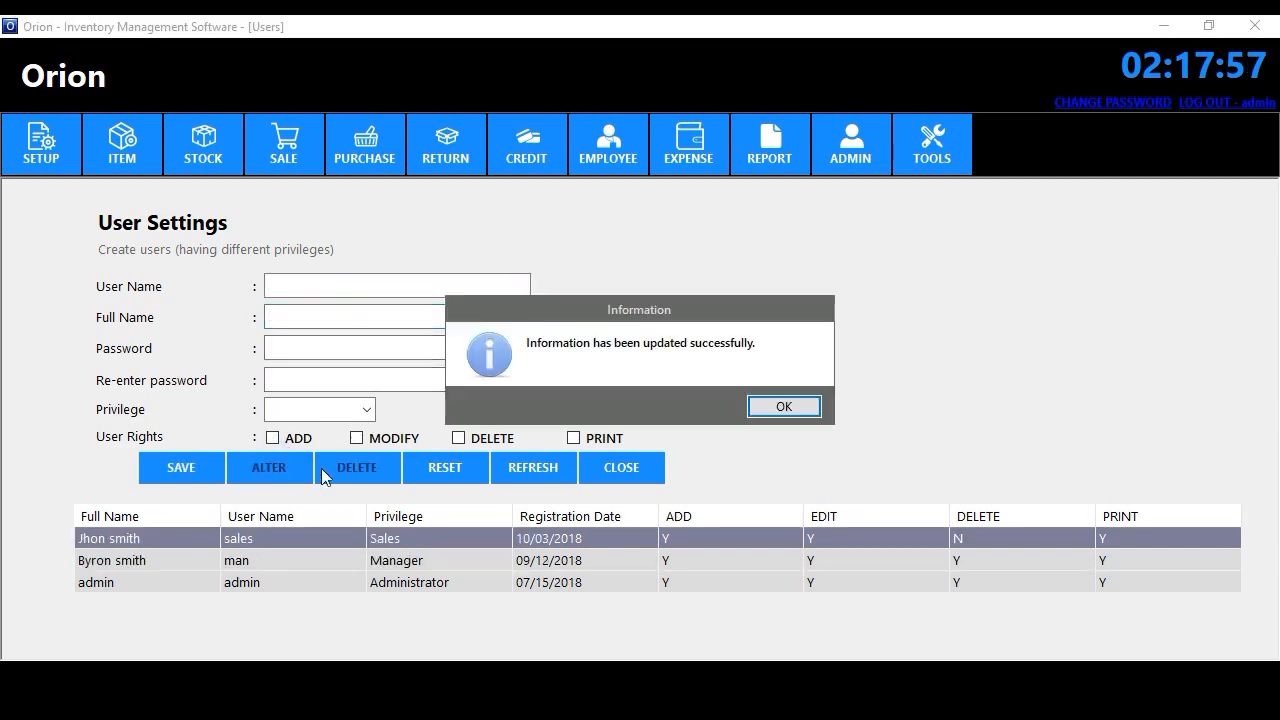
{"action": "left_click", "coordinate": [784, 407]}
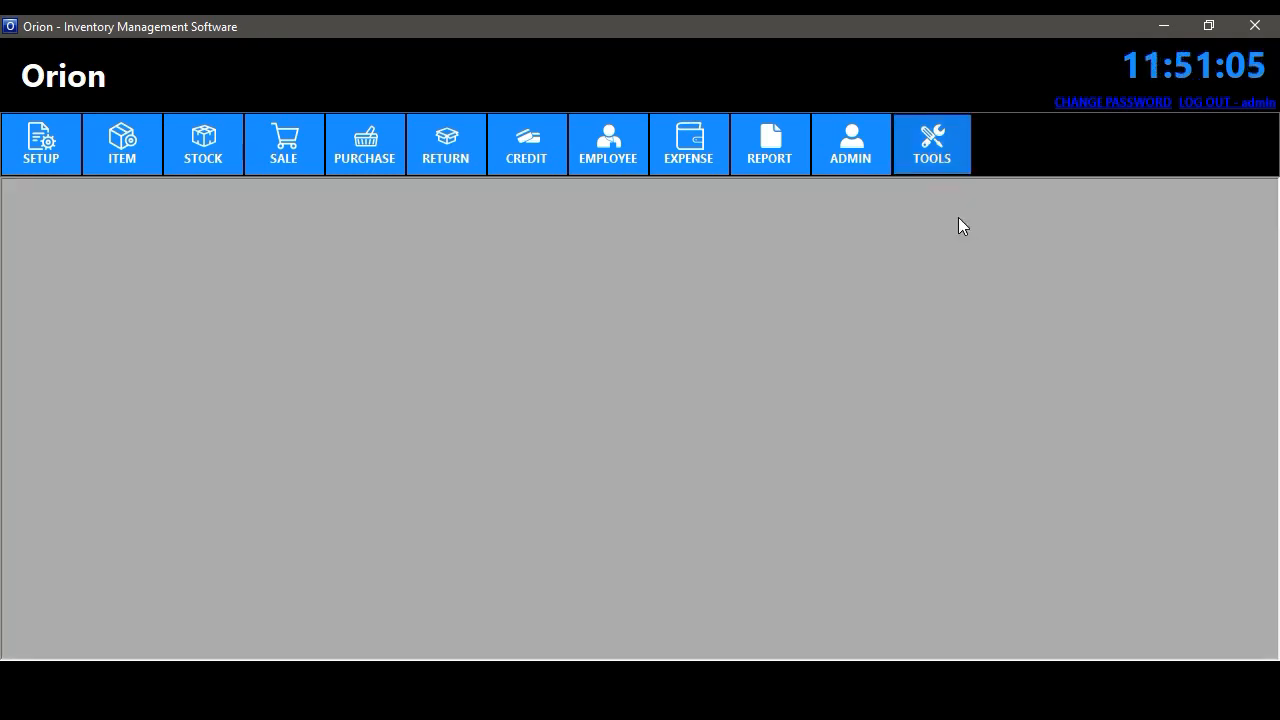
- Save Chinese (Simplified) as the default language, close the Language form and log out
{"action": "left_click", "coordinate": [932, 148]}
{"action": "left_click", "coordinate": [949, 188]}
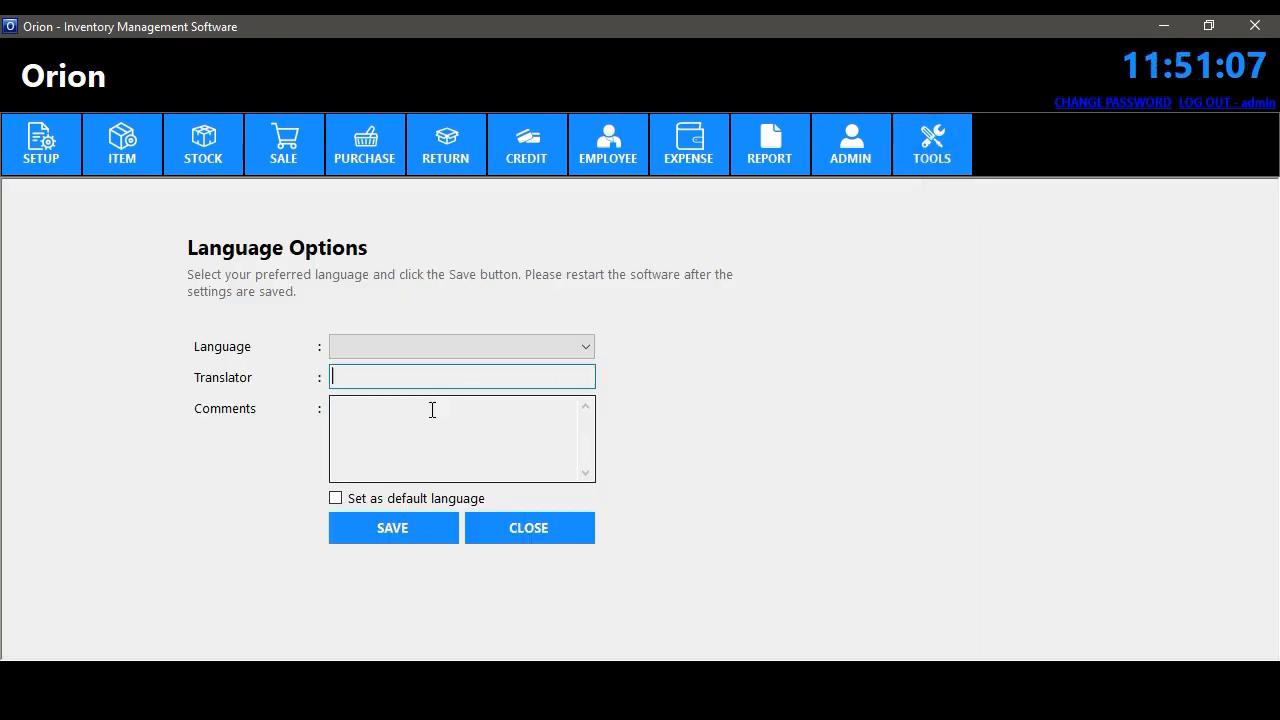
{"action": "left_click", "coordinate": [433, 350]}
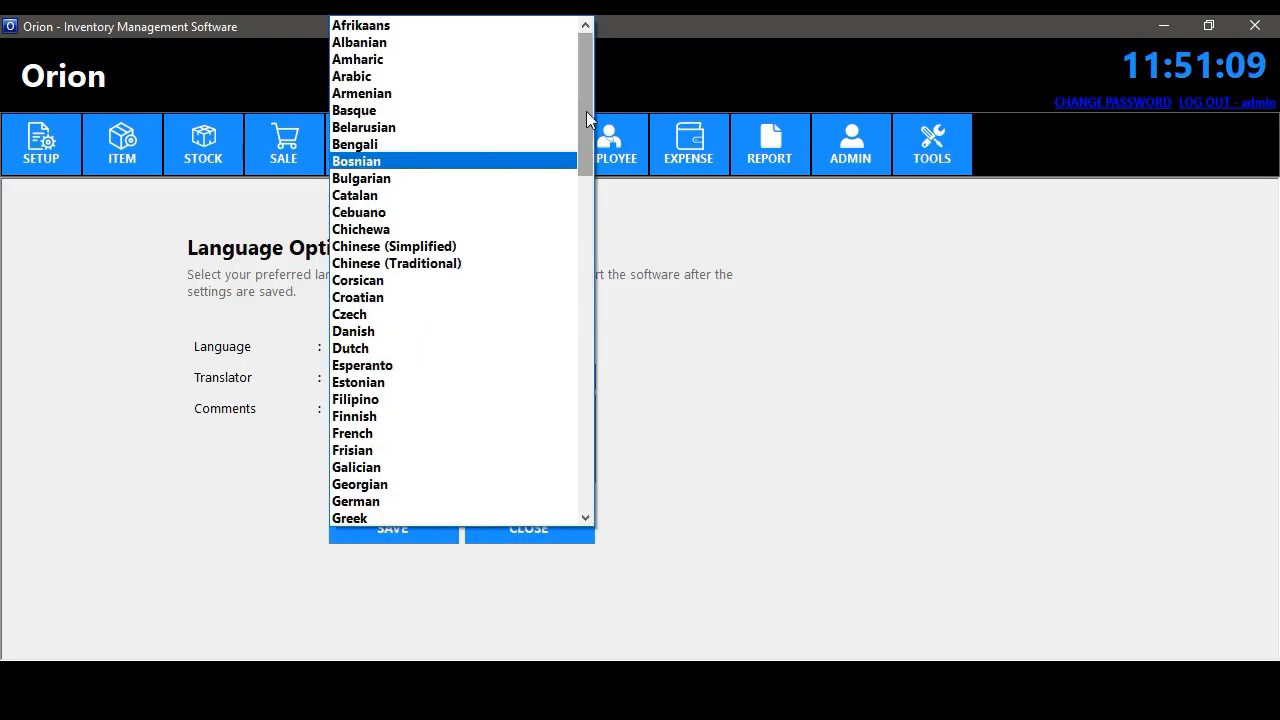
{"action": "mouse_move", "coordinate": [586, 91]}
{"action": "left_mouse_down"}
{"action": "mouse_move", "coordinate": [566, 443]}
{"action": "mouse_move", "coordinate": [604, 106]}
{"action": "left_mouse_up"}
{"action": "left_click", "coordinate": [417, 229]}
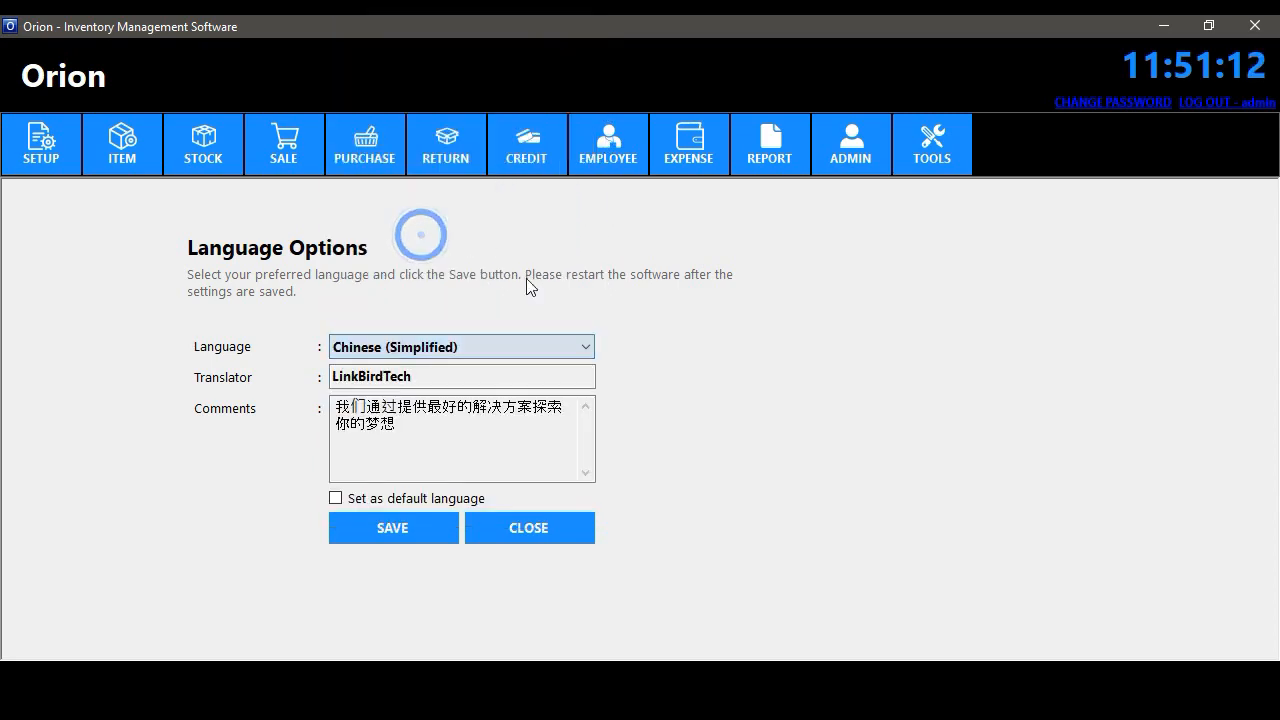
{"action": "left_click", "coordinate": [370, 497]}
{"action": "left_click", "coordinate": [372, 520]}
{"action": "left_click", "coordinate": [786, 407]}
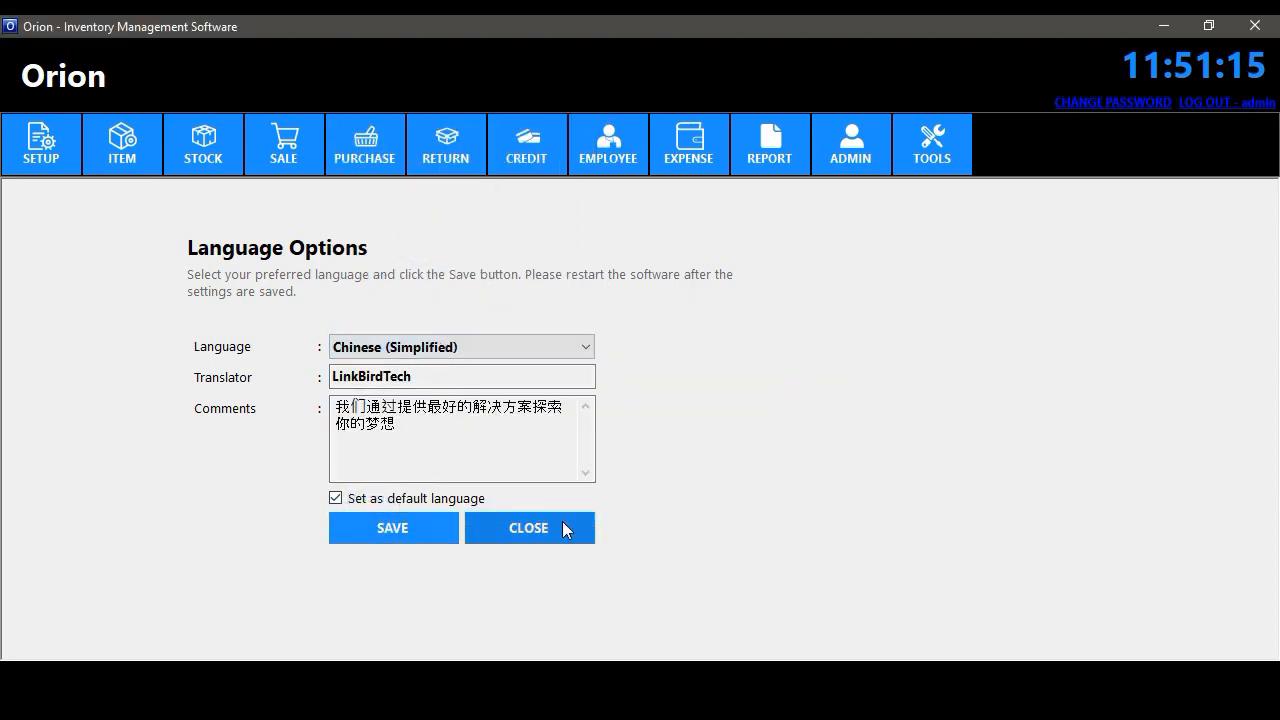
{"action": "left_click", "coordinate": [562, 523]}
{"action": "left_click", "coordinate": [1214, 104]}
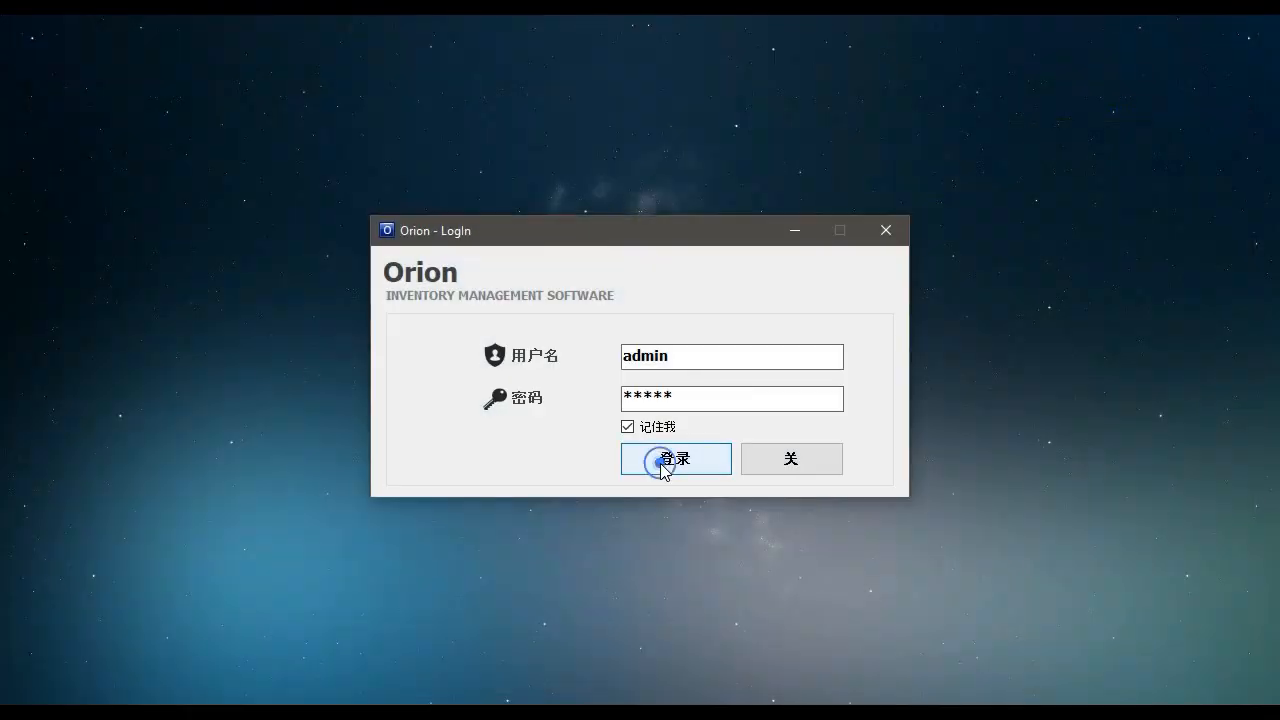
- Sign in to the Chinese interface and open, then close, the item information form
{"action": "left_click", "coordinate": [662, 462]}
{"action": "left_click", "coordinate": [122, 165]}
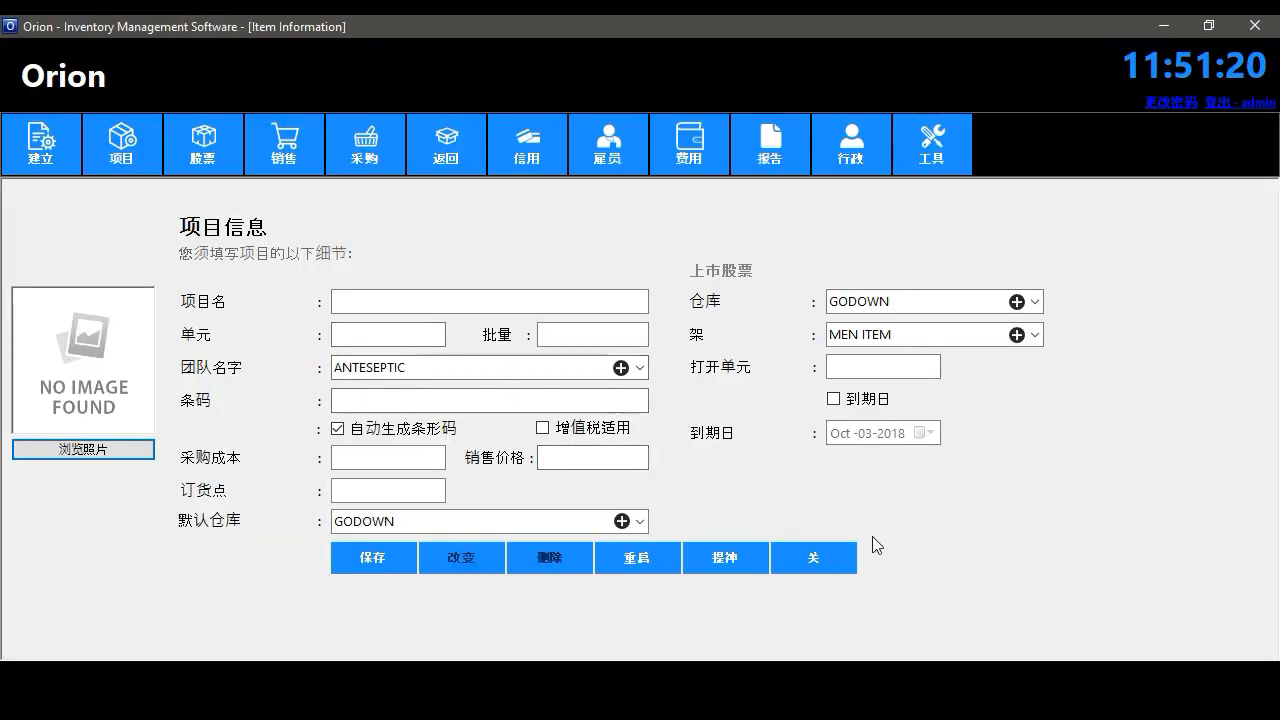
{"action": "left_click", "coordinate": [823, 562]}
- Choose Spanish in Language Options, save it, and close the form
{"action": "left_click", "coordinate": [938, 168]}
{"action": "left_click", "coordinate": [946, 186]}
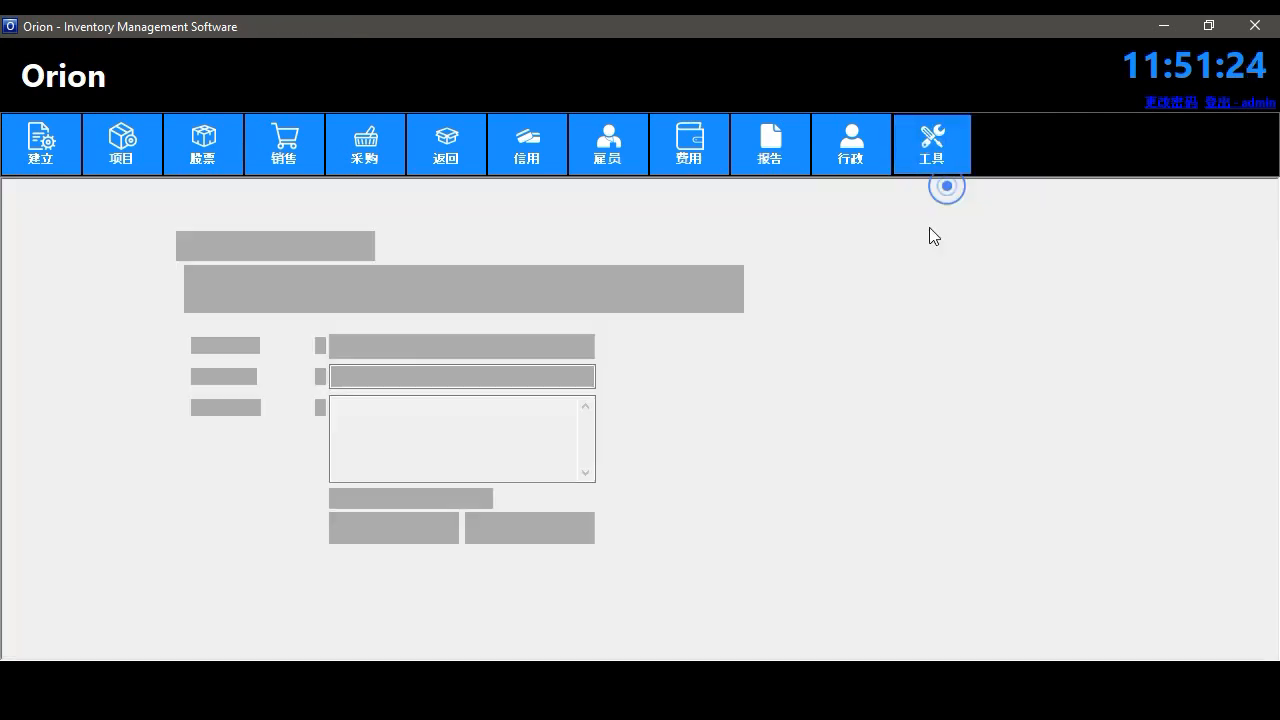
{"action": "left_click", "coordinate": [458, 347]}
{"action": "key", "text": "s"}
{"action": "key", "text": "s"}
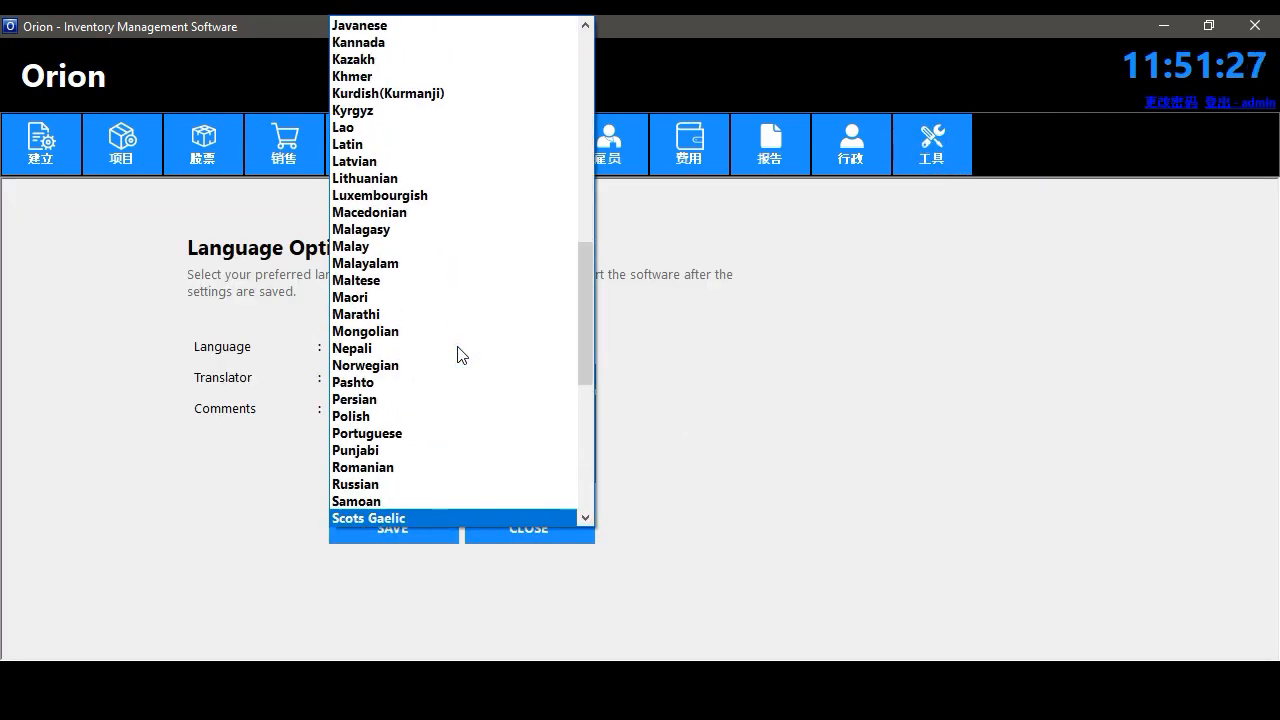
{"action": "key", "text": "s"}
{"action": "key", "text": "s"}
{"action": "key", "text": "s"}
{"action": "key", "text": "s"}
{"action": "key", "text": "s"}
{"action": "key", "text": "s"}
{"action": "key", "text": "s"}
{"action": "key", "text": "s"}
{"action": "key", "text": "s"}
{"action": "key", "text": "s"}
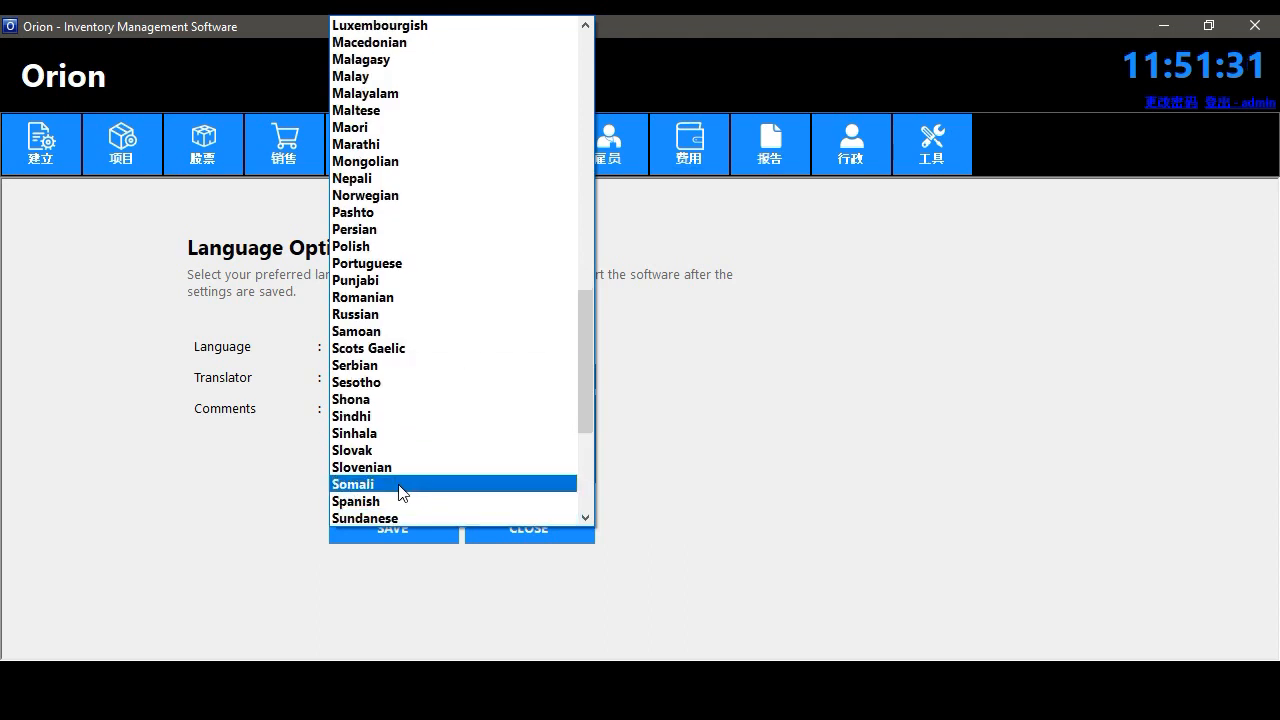
{"action": "left_click", "coordinate": [398, 500]}
{"action": "left_click", "coordinate": [394, 527]}
{"action": "left_click", "coordinate": [773, 411]}
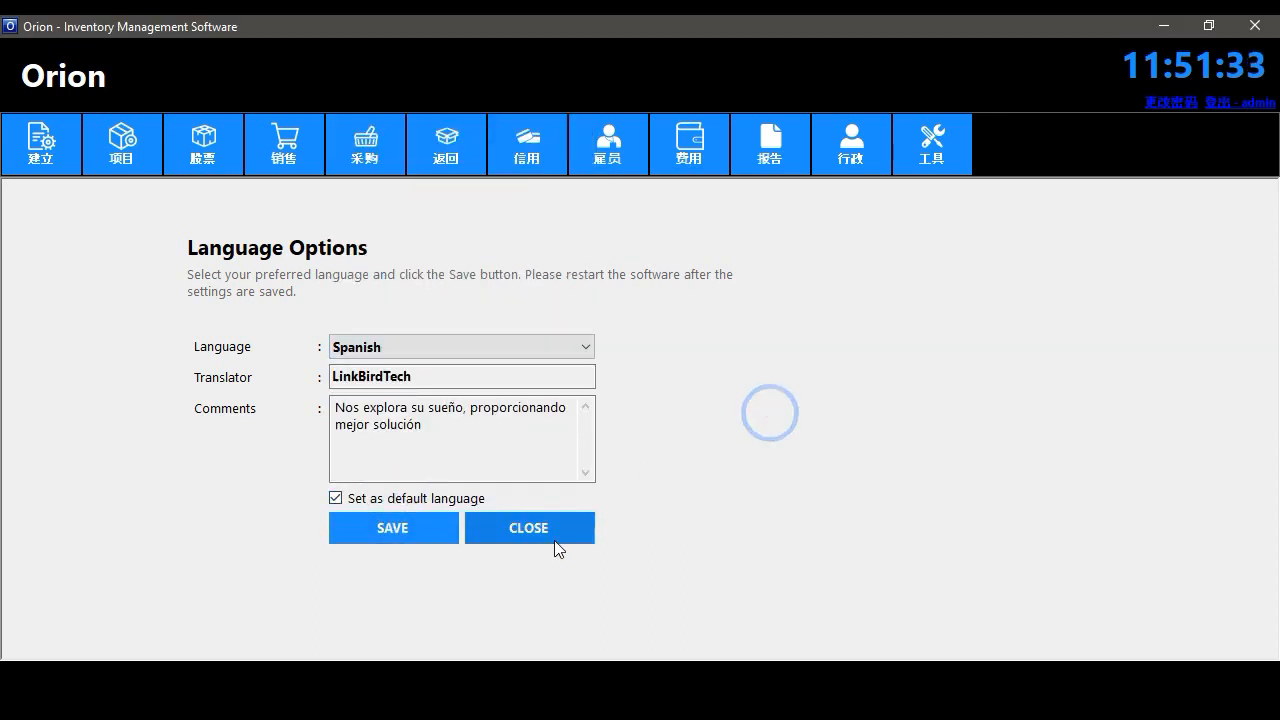
{"action": "left_click", "coordinate": [555, 541]}
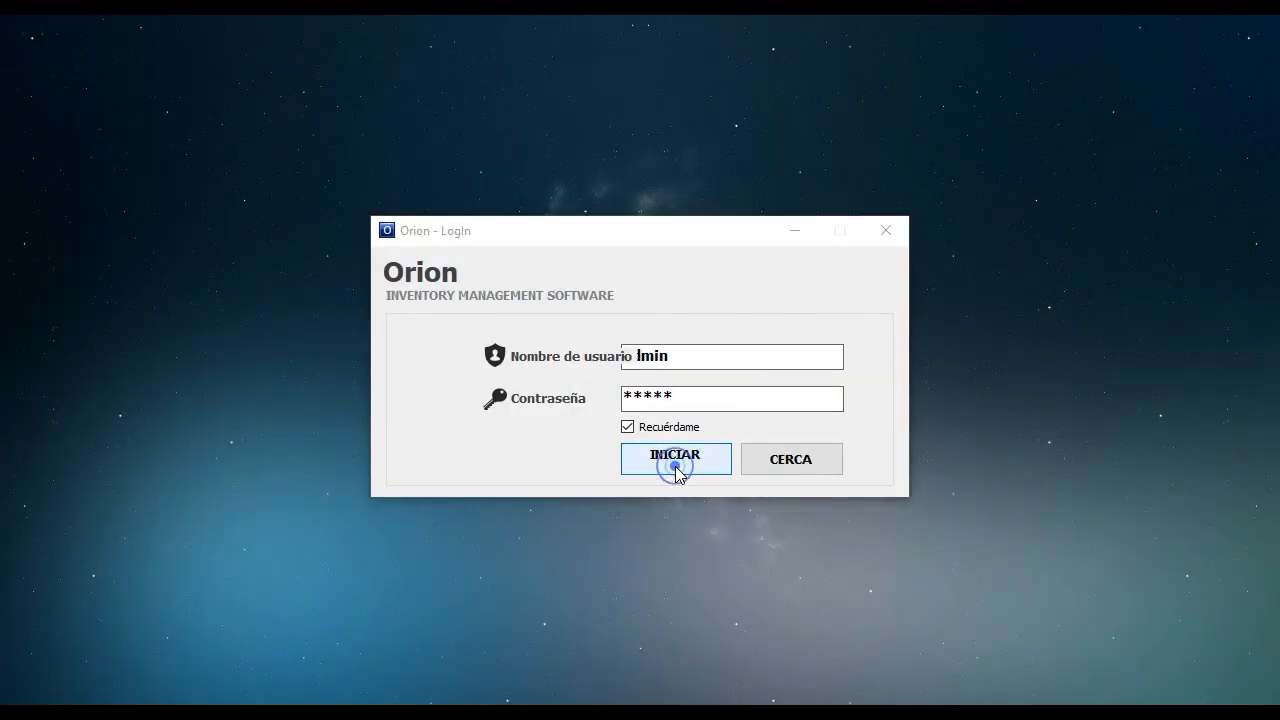
- Sign in to the Spanish interface and check the item information form
{"action": "left_click", "coordinate": [672, 460]}
{"action": "left_click", "coordinate": [116, 142]}
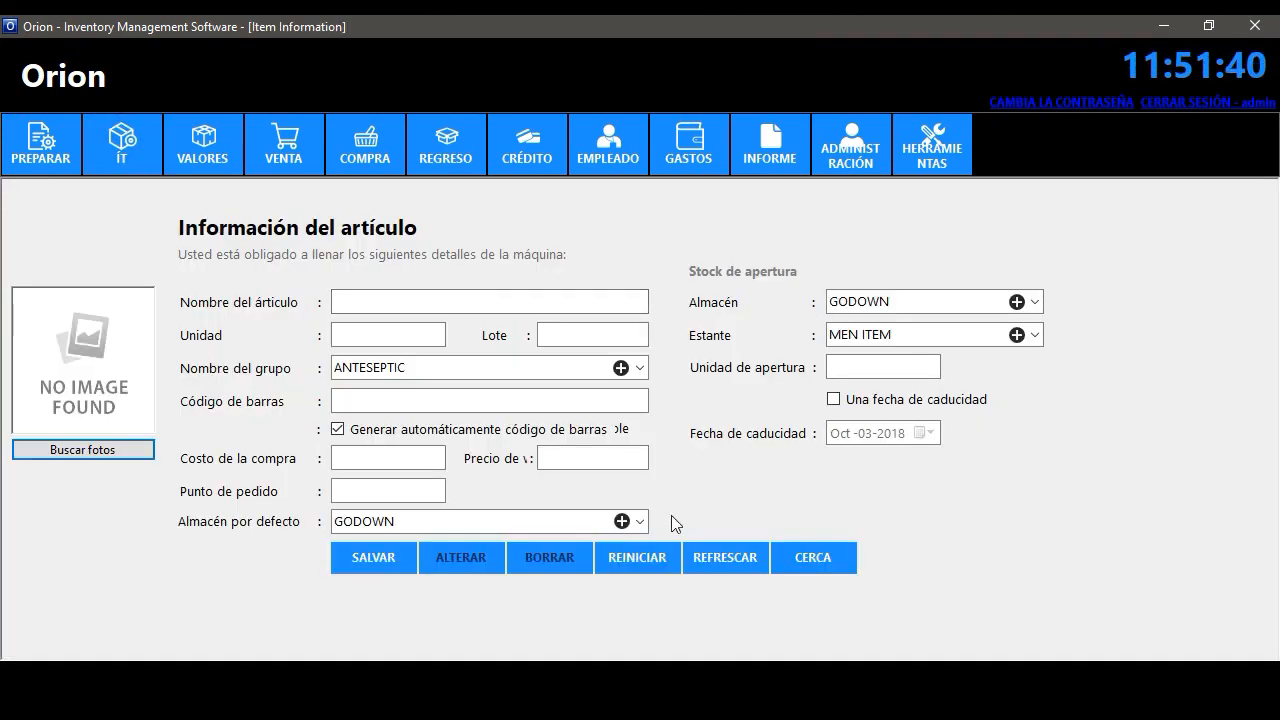
{"action": "left_click", "coordinate": [815, 556]}
- Save Hindi as the interface language, close Language Options, and log out to apply it
{"action": "left_click", "coordinate": [931, 145]}
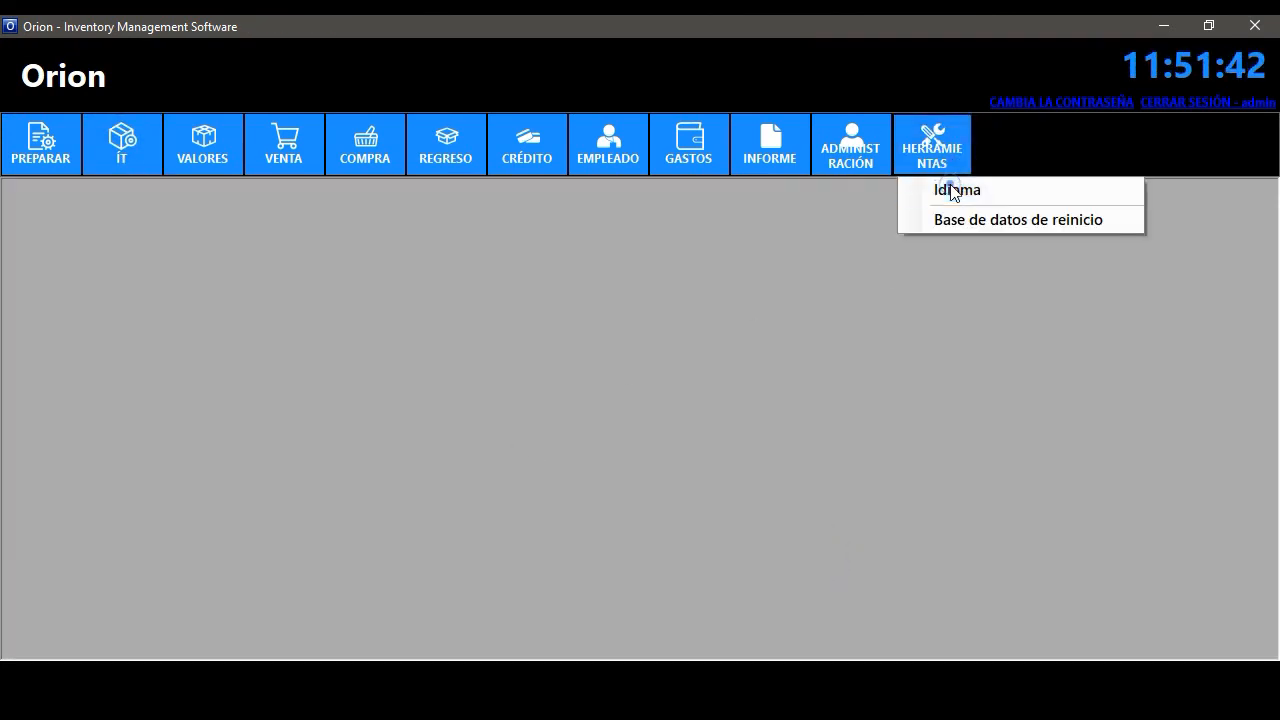
{"action": "left_click", "coordinate": [950, 192]}
{"action": "left_click", "coordinate": [449, 352]}
{"action": "key", "text": "h"}
{"action": "key", "text": "h"}
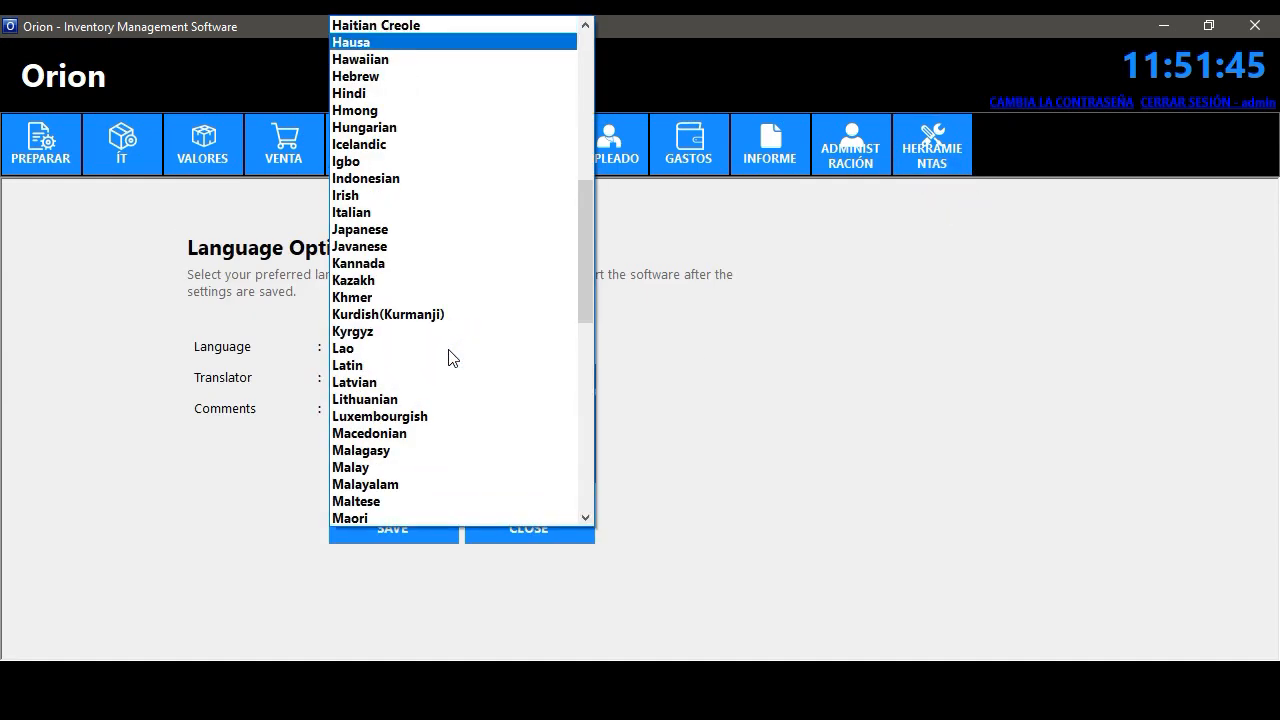
{"action": "left_click", "coordinate": [380, 92]}
{"action": "left_click", "coordinate": [420, 529]}
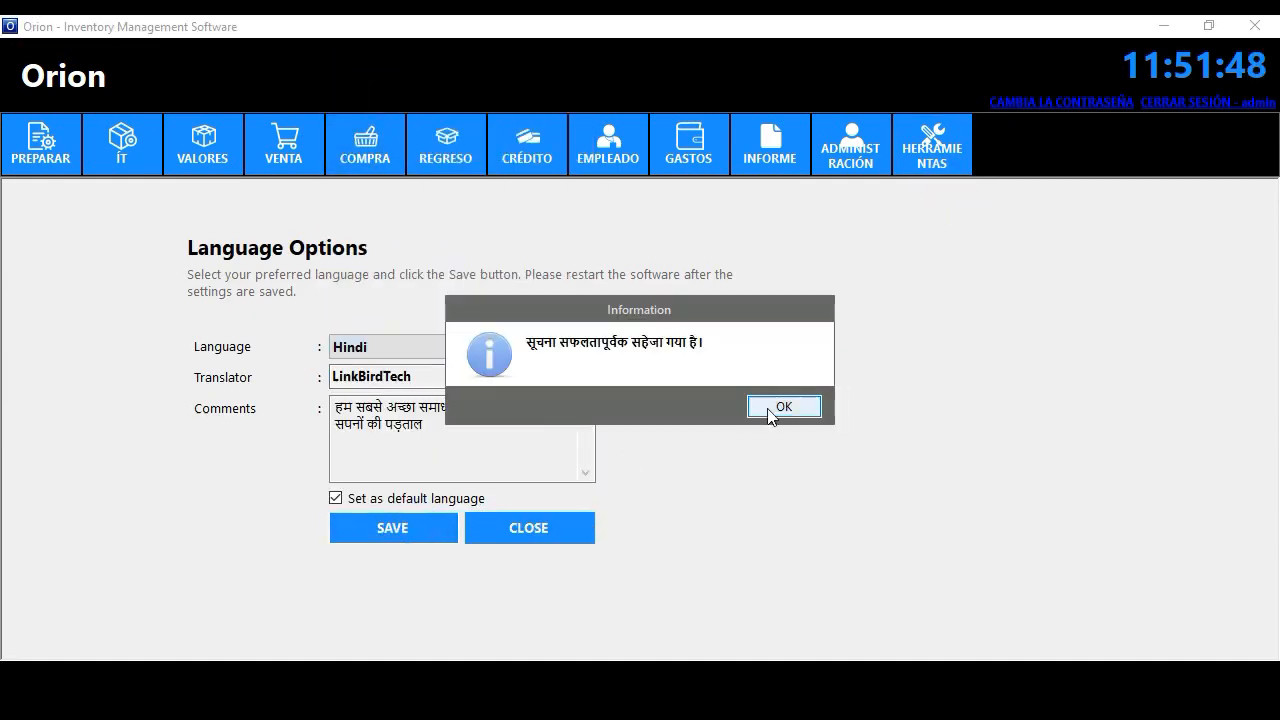
{"action": "left_click", "coordinate": [788, 410]}
{"action": "left_click", "coordinate": [540, 530]}
{"action": "left_click", "coordinate": [1229, 102]}
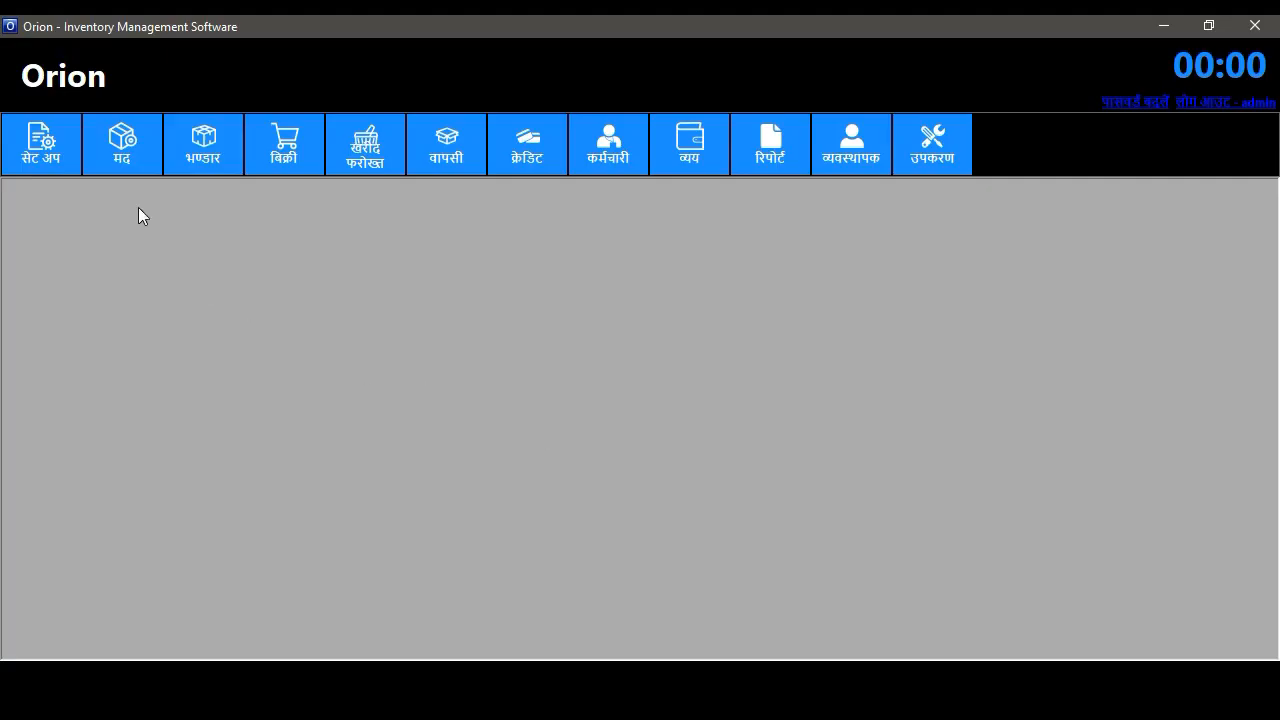
- Browse the Hindi-labelled menus and open, then close, the item information form
{"action": "left_click", "coordinate": [45, 162]}
{"action": "left_click", "coordinate": [121, 160]}
{"action": "left_click", "coordinate": [185, 163]}
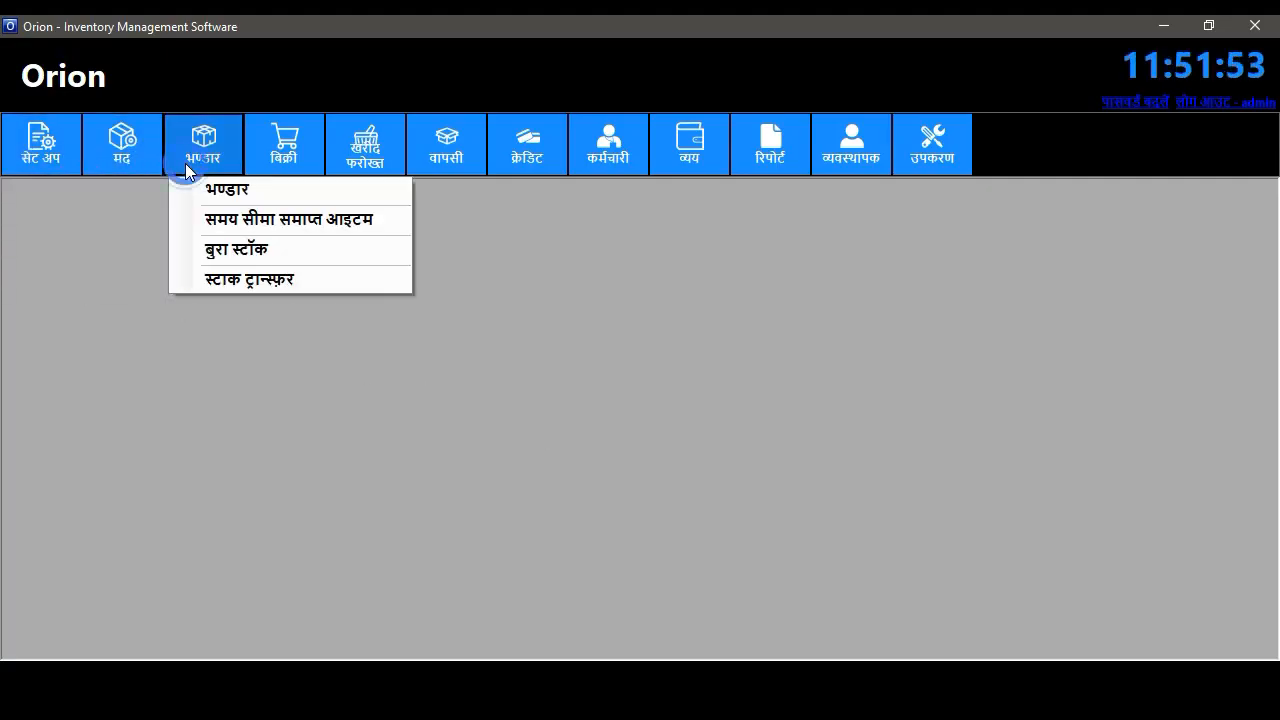
{"action": "left_click", "coordinate": [121, 160]}
{"action": "left_click", "coordinate": [180, 188]}
{"action": "left_click", "coordinate": [815, 557]}
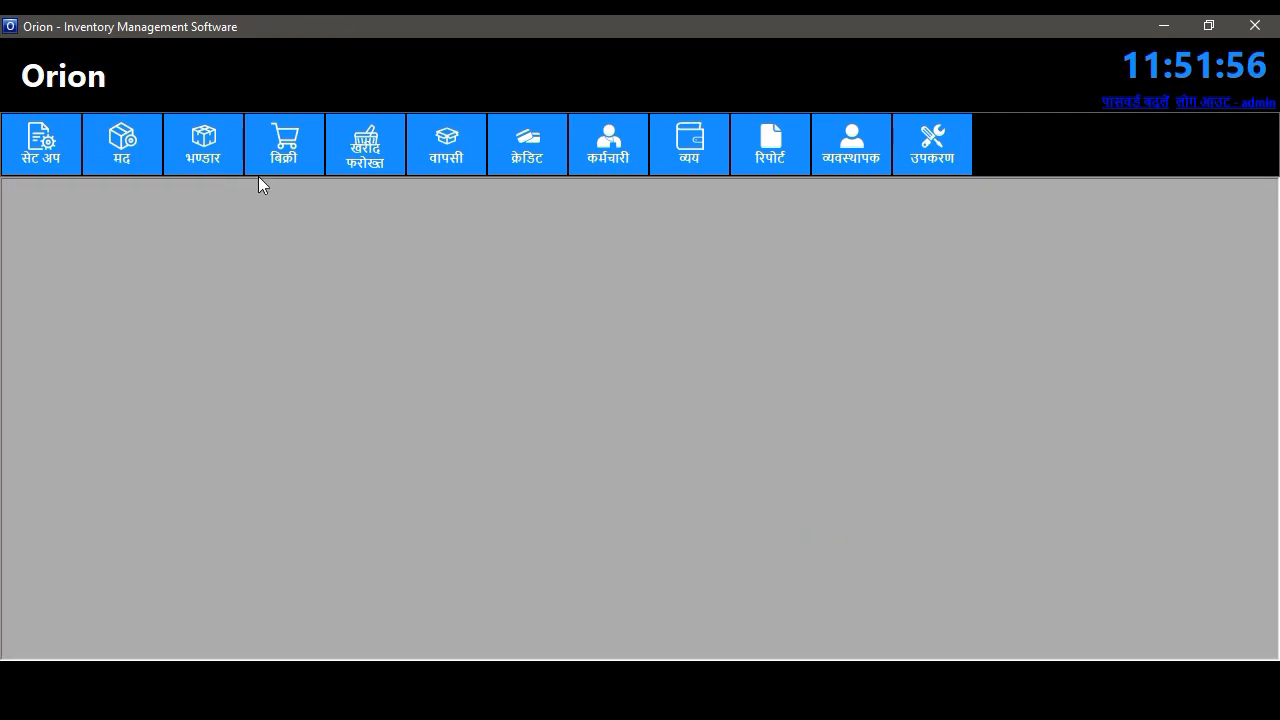
- Open and close the stock list and expense entry forms
{"action": "left_click", "coordinate": [203, 150]}
{"action": "left_click", "coordinate": [195, 188]}
{"action": "left_click", "coordinate": [822, 295]}
{"action": "left_click", "coordinate": [776, 166]}
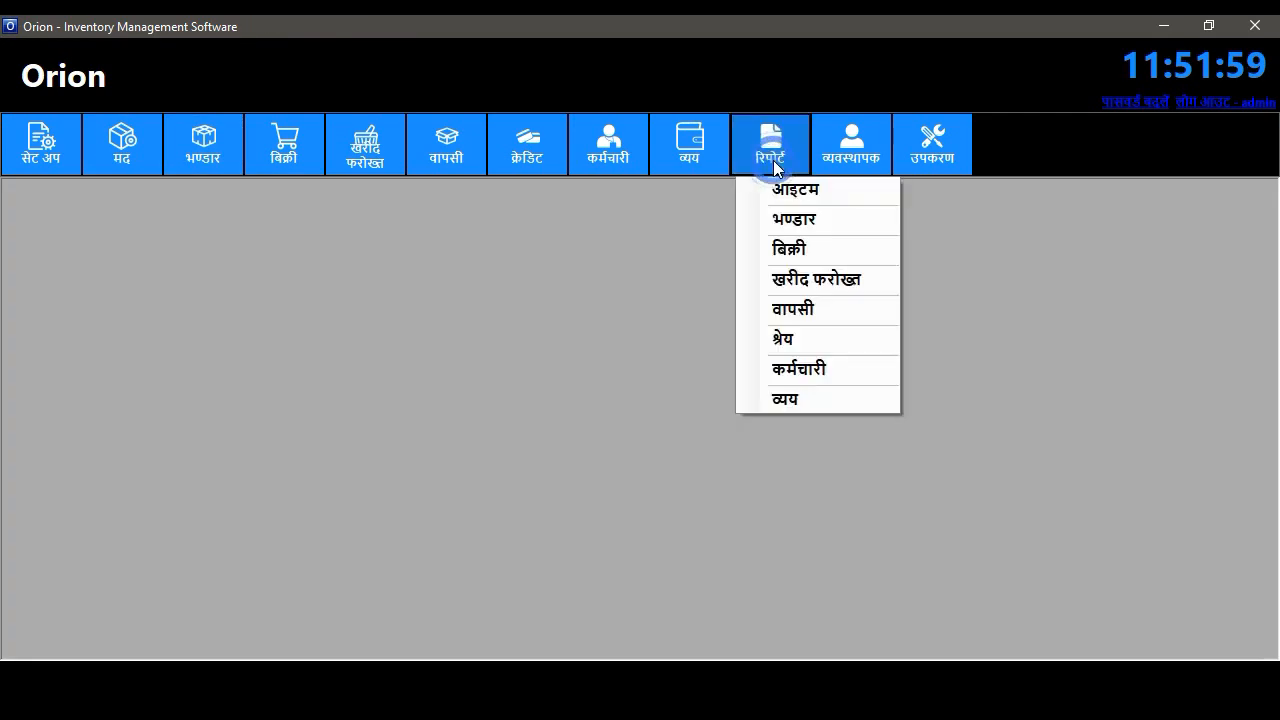
{"action": "left_click", "coordinate": [695, 158]}
{"action": "left_click", "coordinate": [695, 158]}
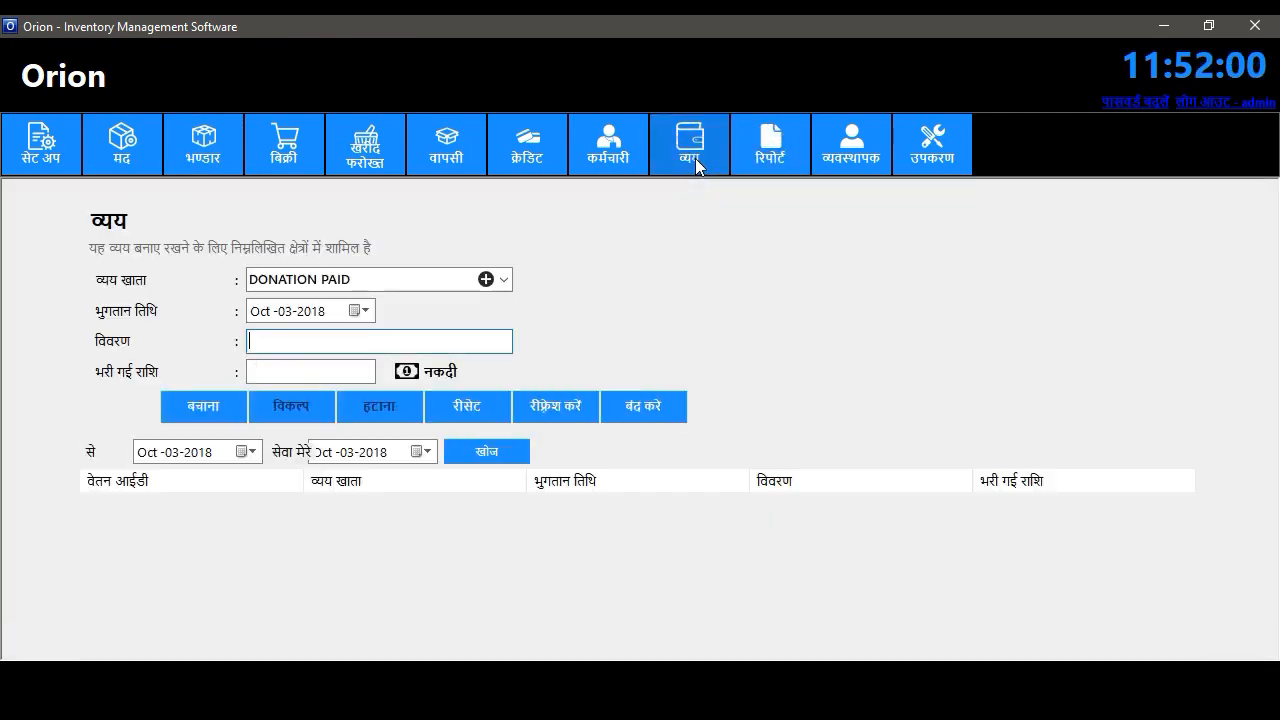
{"action": "left_click", "coordinate": [656, 413]}
- Choose Arabic in Language Options, save it, and close the form
{"action": "left_click", "coordinate": [929, 152]}
{"action": "left_click", "coordinate": [943, 189]}
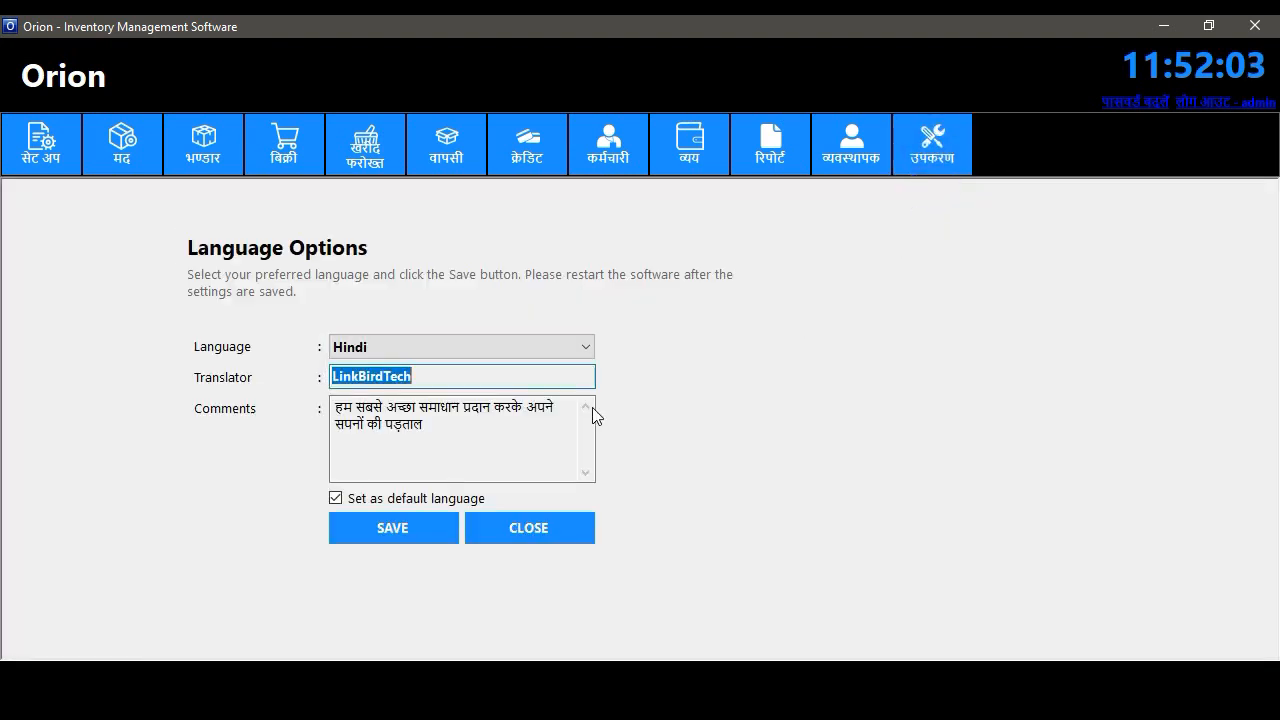
{"action": "left_click", "coordinate": [495, 337]}
{"action": "scroll", "coordinate": [449, 166], "scroll_direction": "up", "scroll_amount": 8}
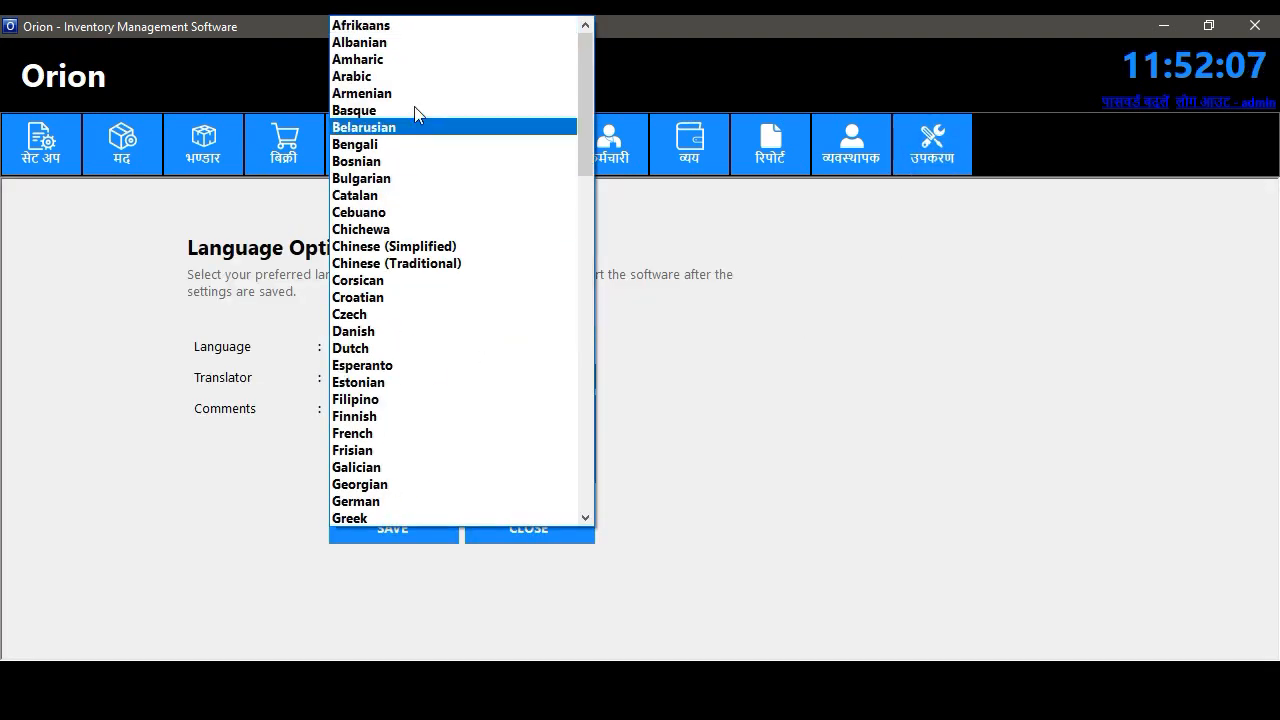
{"action": "left_click", "coordinate": [414, 84]}
{"action": "left_click", "coordinate": [413, 516]}
{"action": "left_click", "coordinate": [780, 406]}
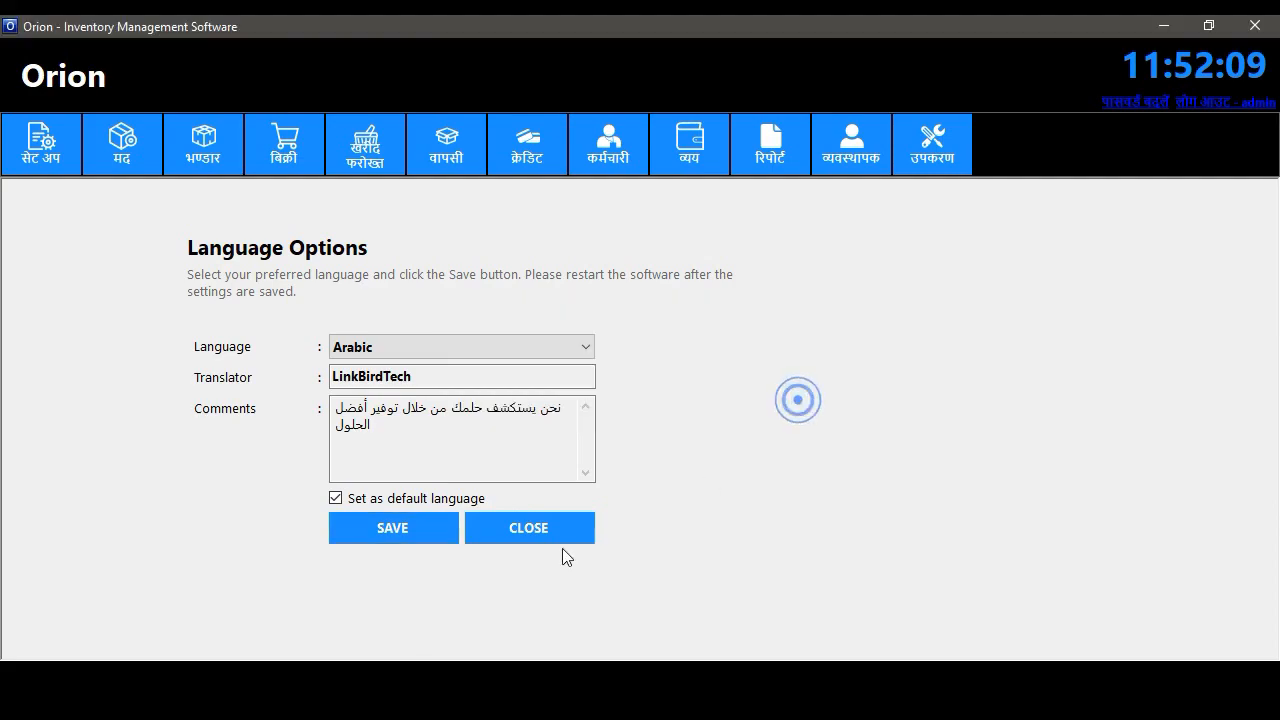
{"action": "left_click", "coordinate": [538, 529]}
- Log out and back in to the Arabic interface, then check the item information form
{"action": "left_click", "coordinate": [1197, 108]}
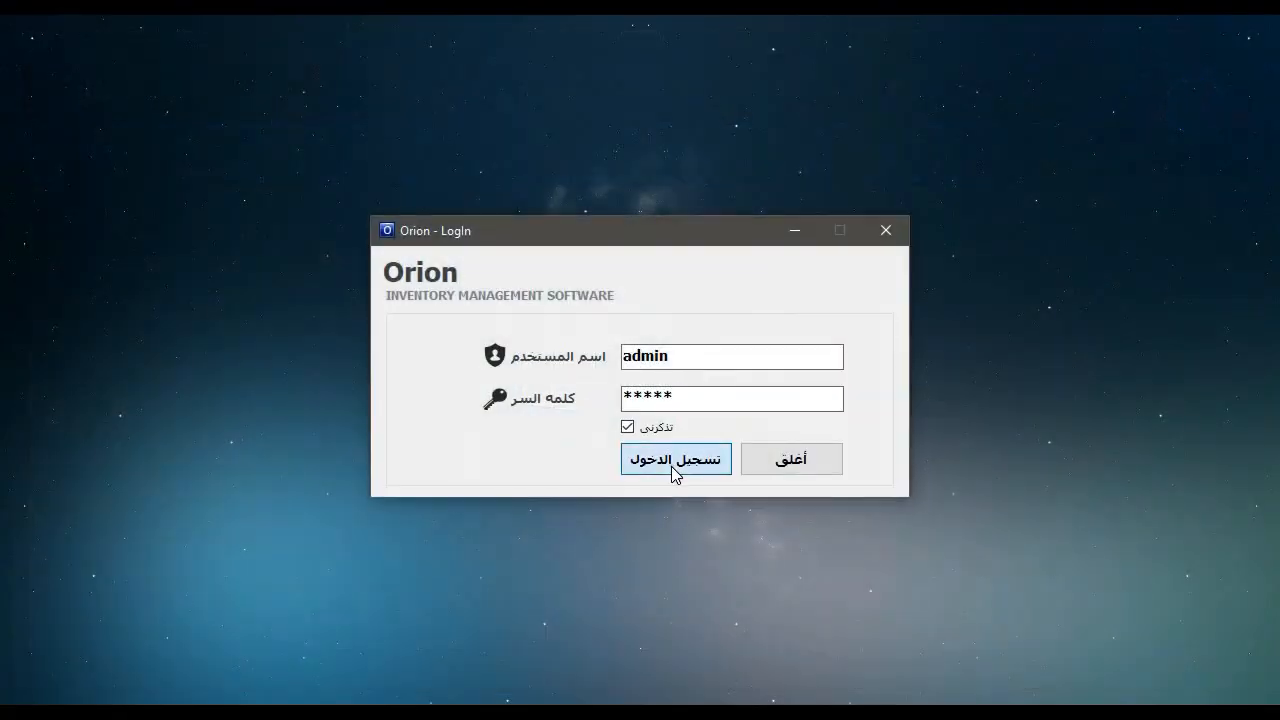
{"action": "left_click", "coordinate": [672, 462]}
{"action": "left_click", "coordinate": [142, 158]}
{"action": "left_click", "coordinate": [171, 189]}
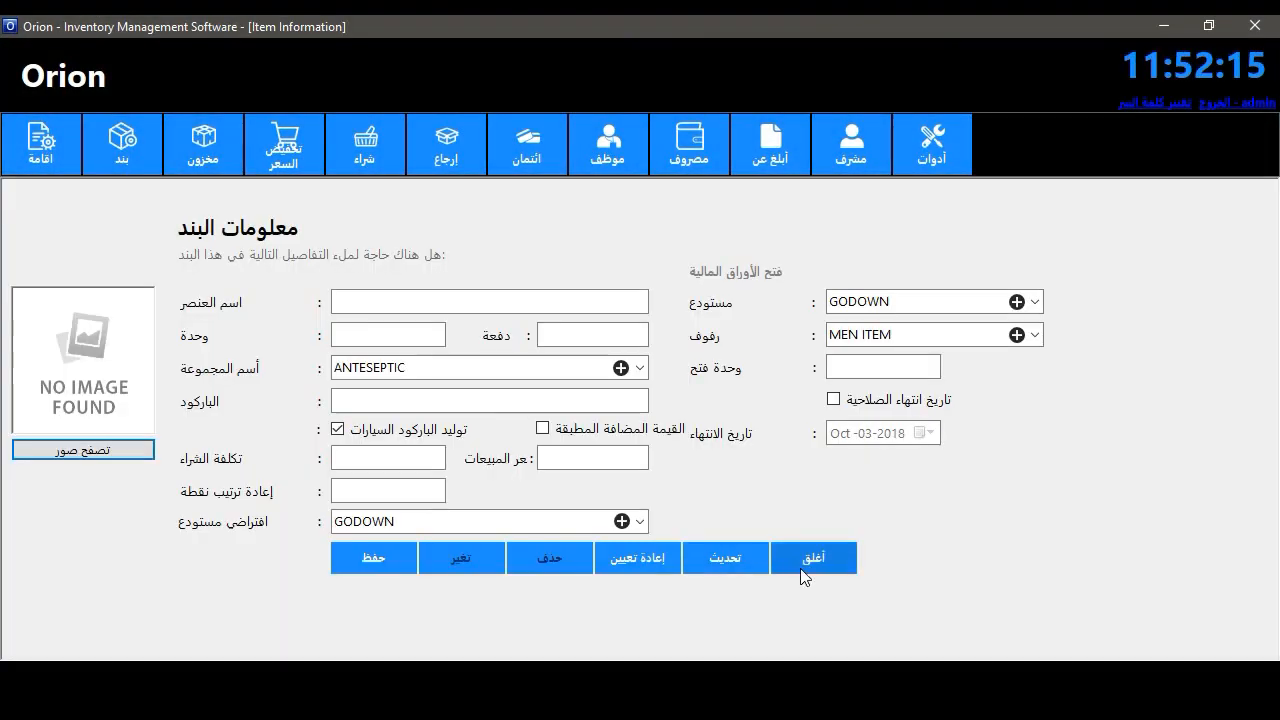
{"action": "left_click", "coordinate": [809, 563]}
- Check the expired items and user settings forms in the Arabic interface
{"action": "left_click", "coordinate": [44, 166]}
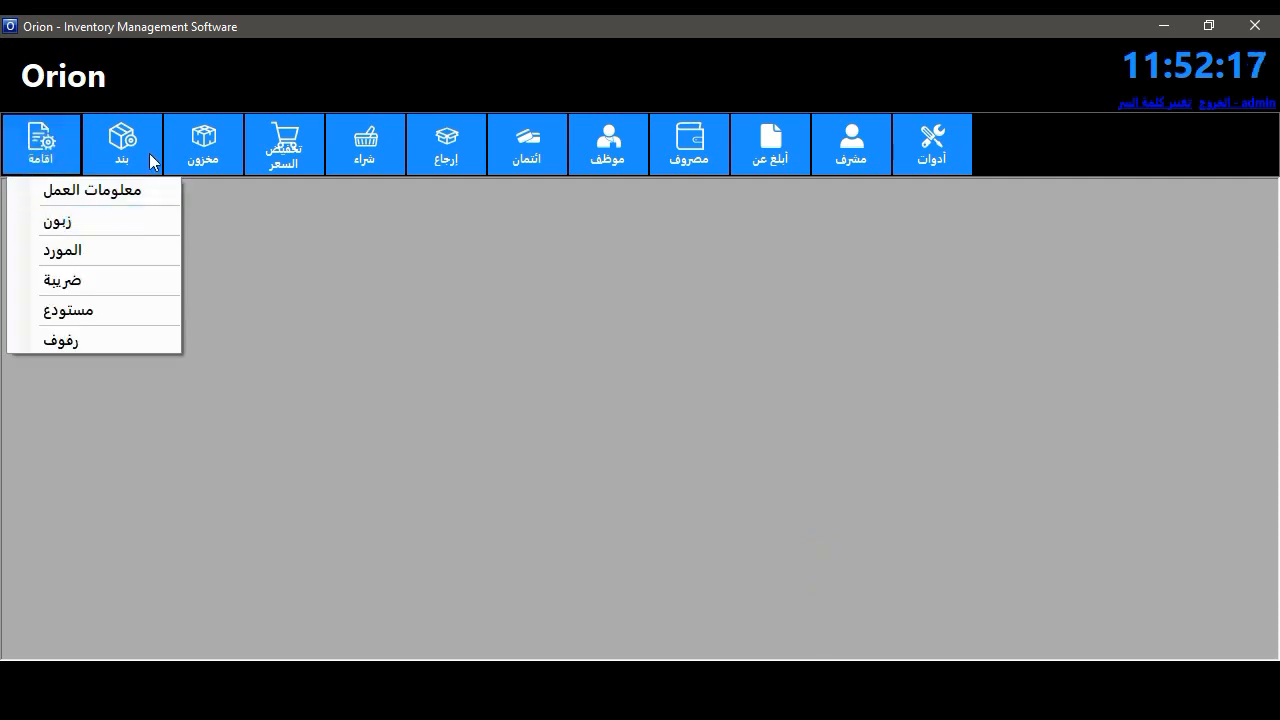
{"action": "left_click", "coordinate": [208, 152]}
{"action": "left_click", "coordinate": [240, 217]}
{"action": "left_click", "coordinate": [839, 298]}
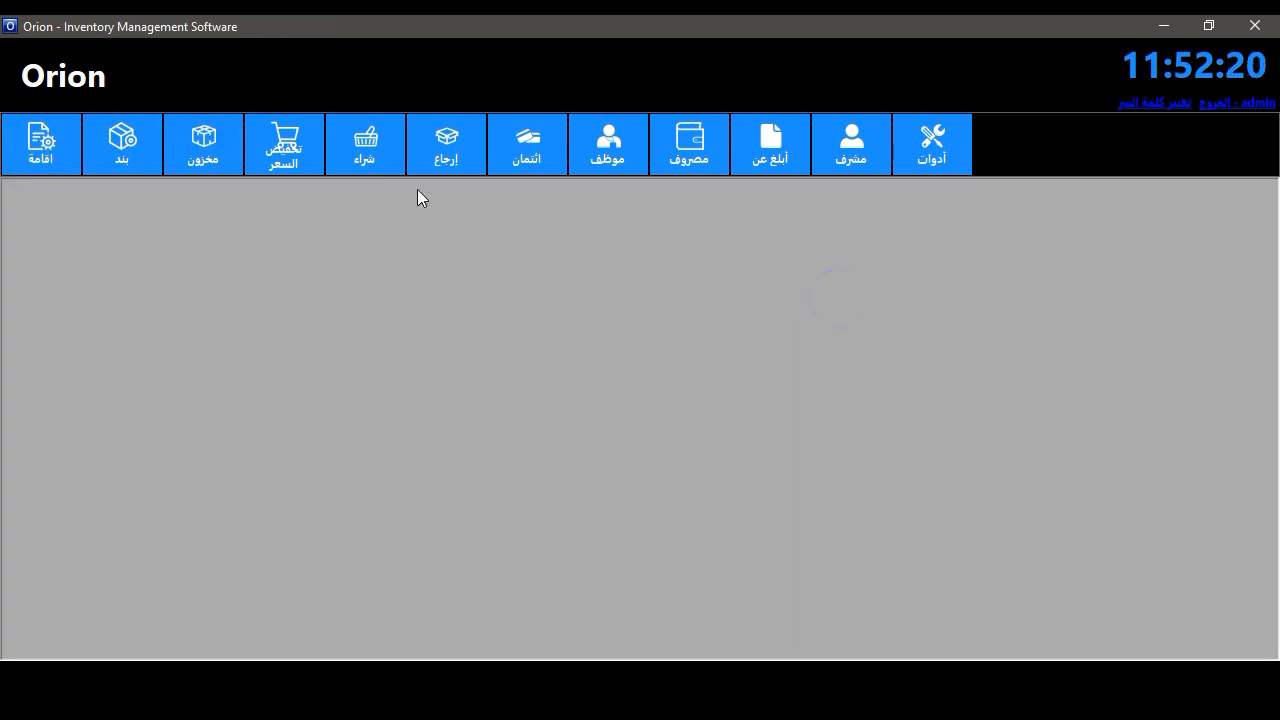
{"action": "left_click", "coordinate": [363, 162]}
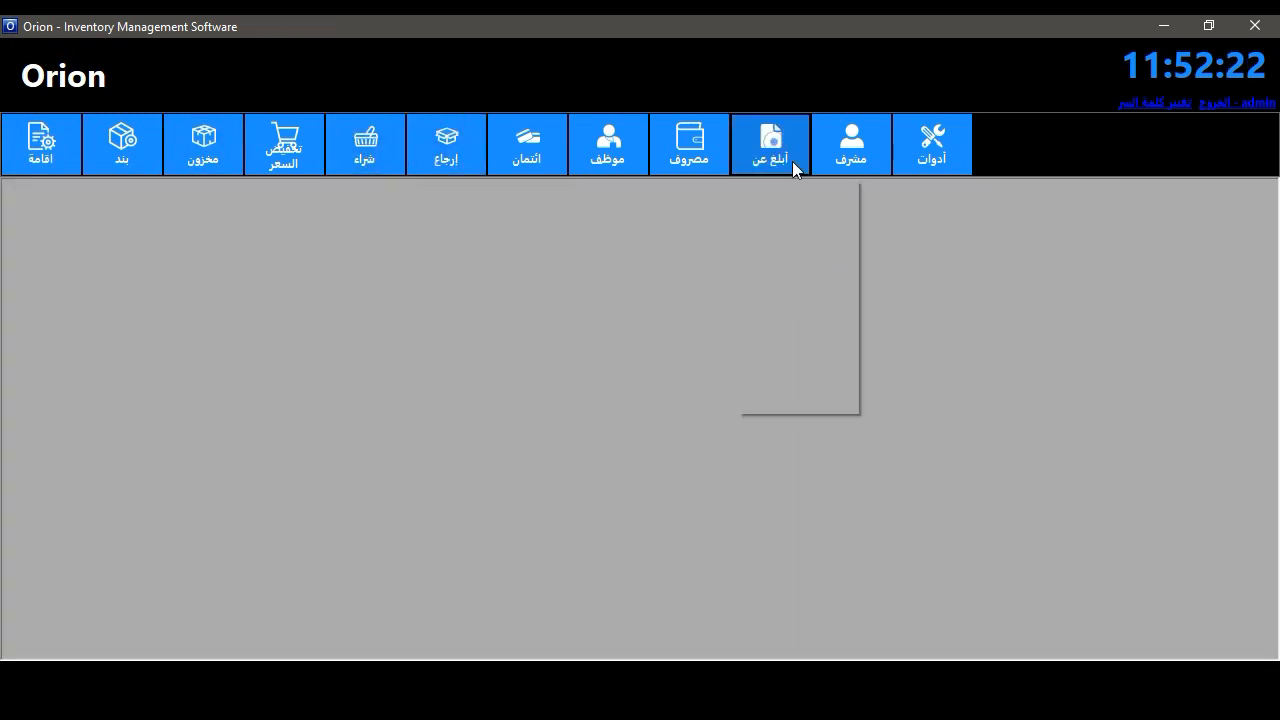
{"action": "left_click", "coordinate": [788, 163]}
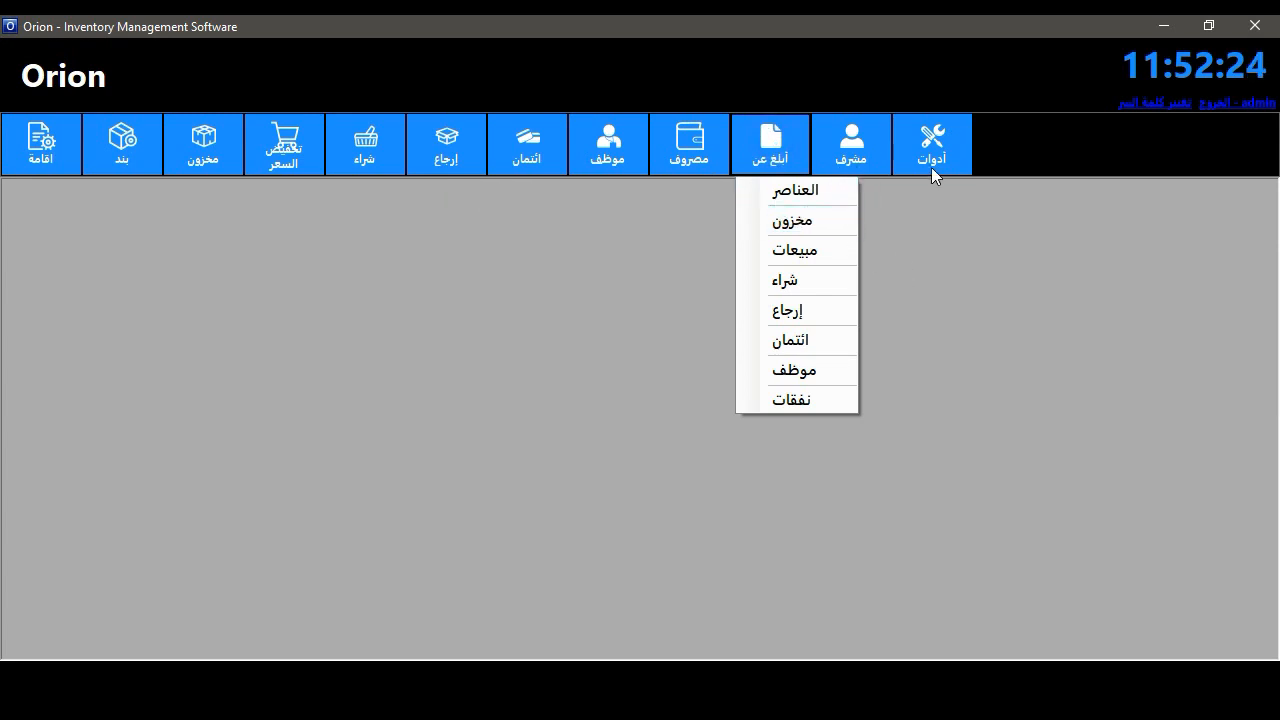
{"action": "left_click", "coordinate": [851, 148]}
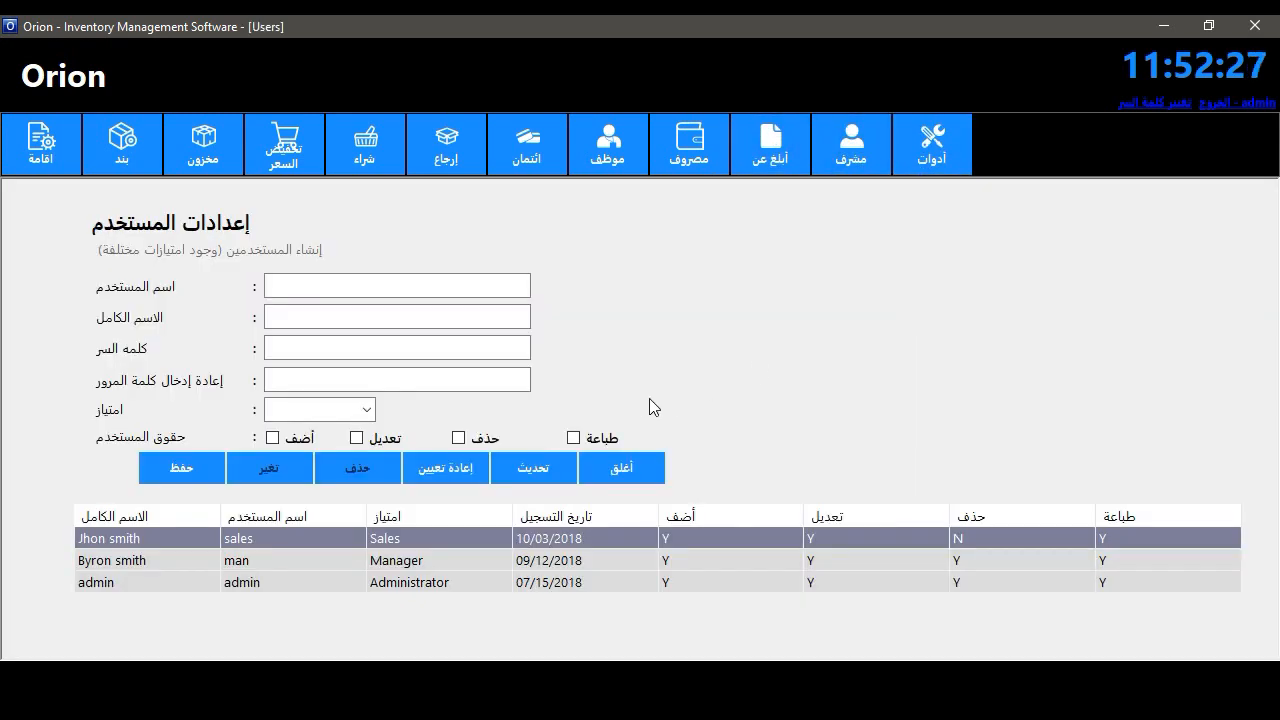
{"action": "left_click", "coordinate": [617, 463]}
{"action": "left_click", "coordinate": [851, 152]}
{"action": "left_click", "coordinate": [619, 462]}
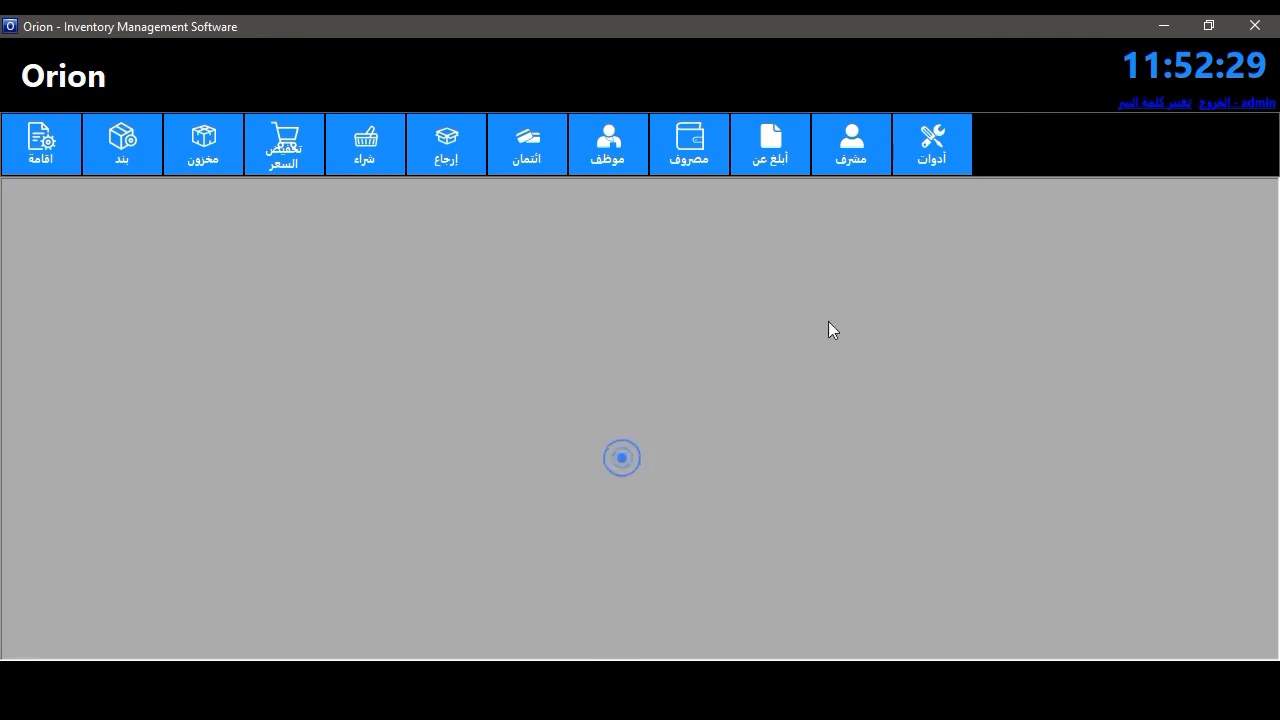
- Choose Bengali in Language Options, save it, and close the form
{"action": "left_click", "coordinate": [931, 160]}
{"action": "left_click", "coordinate": [940, 189]}
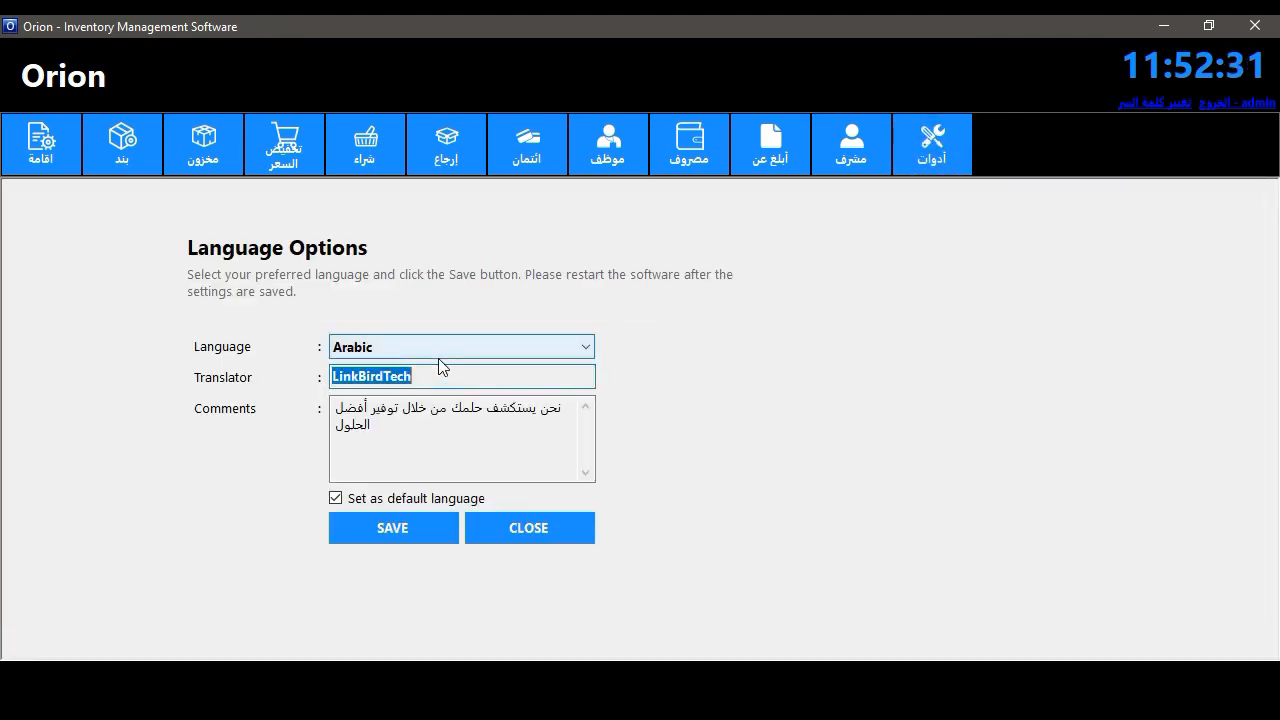
{"action": "left_click", "coordinate": [438, 350]}
{"action": "left_click", "coordinate": [406, 90]}
{"action": "left_click", "coordinate": [400, 530]}
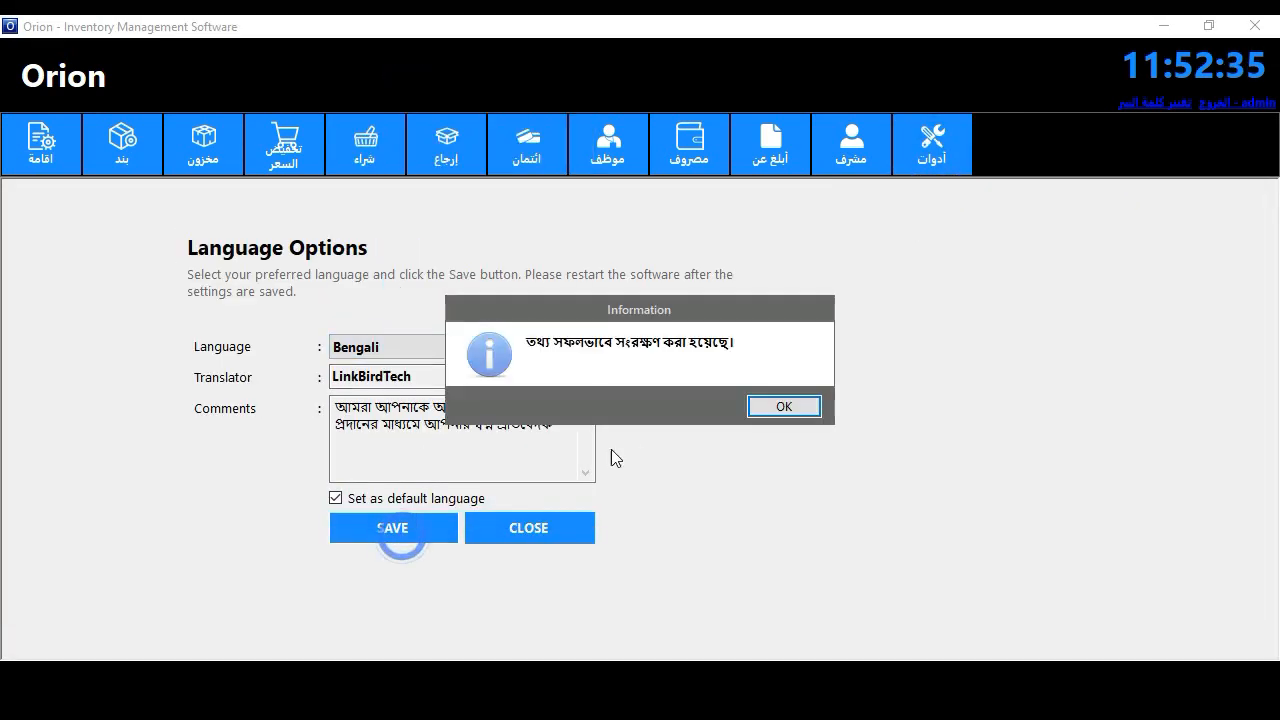
{"action": "left_click", "coordinate": [783, 406]}
{"action": "left_click", "coordinate": [556, 525]}
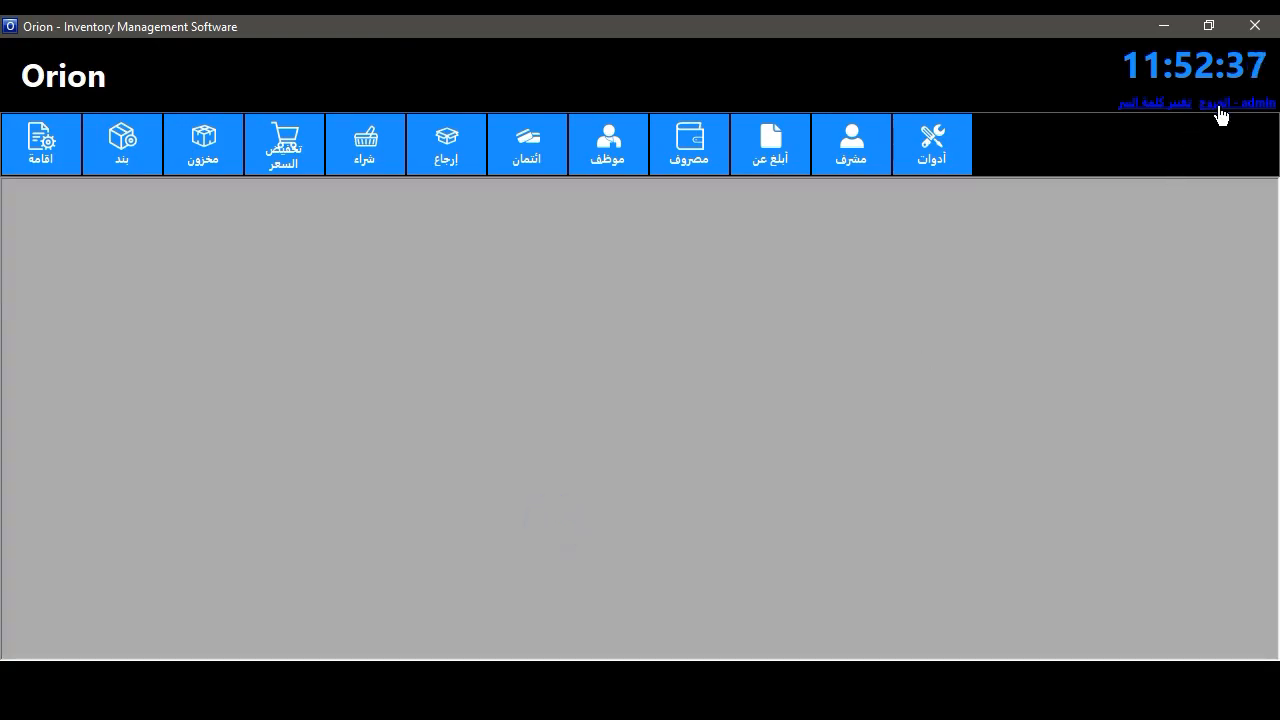
- Log out and back in with Bengali labels, view Business Information, and reopen Language Options
{"action": "left_click", "coordinate": [1219, 108]}
{"action": "left_click", "coordinate": [675, 457]}
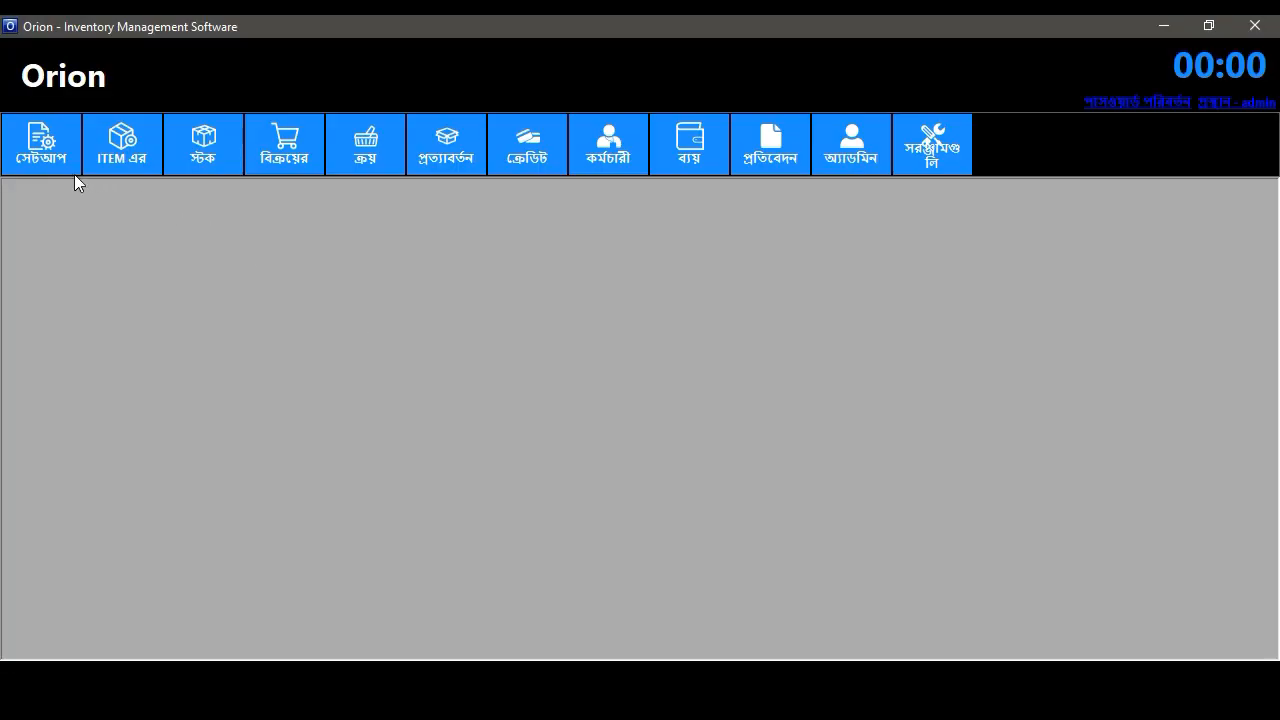
{"action": "left_click", "coordinate": [72, 162]}
{"action": "left_click", "coordinate": [74, 190]}
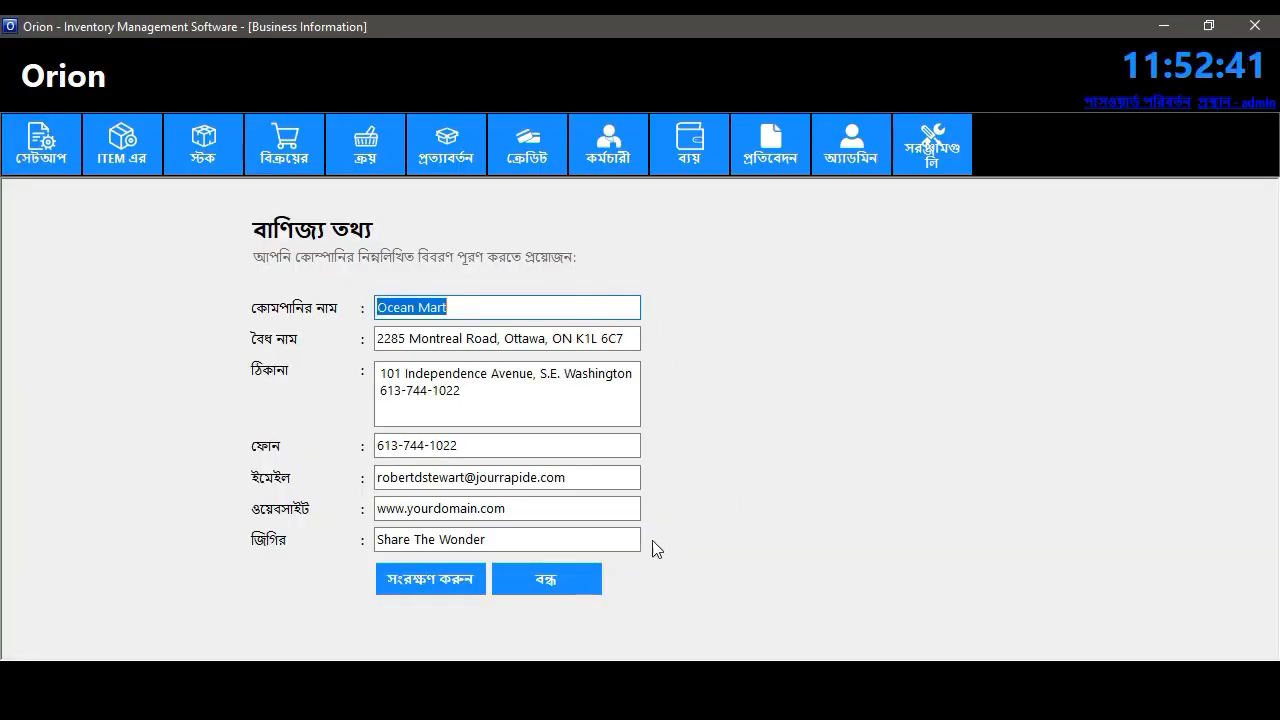
{"action": "left_click", "coordinate": [586, 588]}
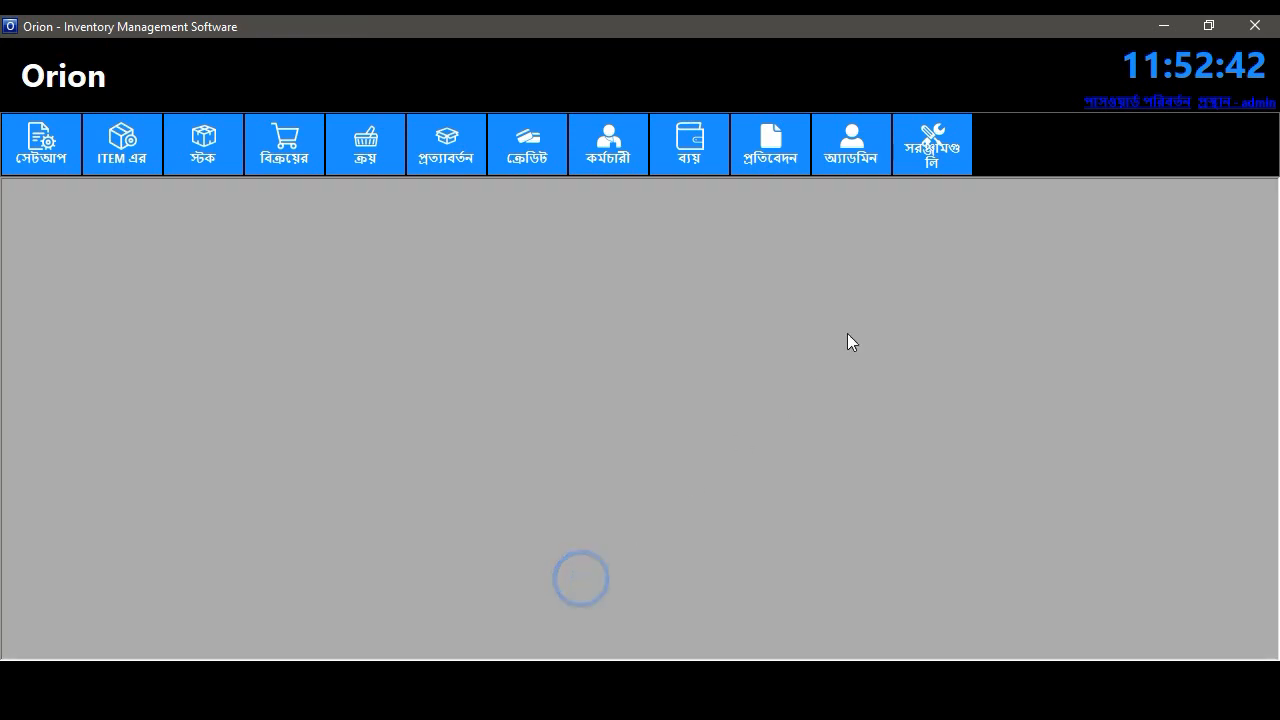
{"action": "left_click", "coordinate": [922, 150]}
{"action": "left_click", "coordinate": [938, 192]}
- Choose Spanish in Language Options, save it, and close the form
{"action": "left_click", "coordinate": [486, 347]}
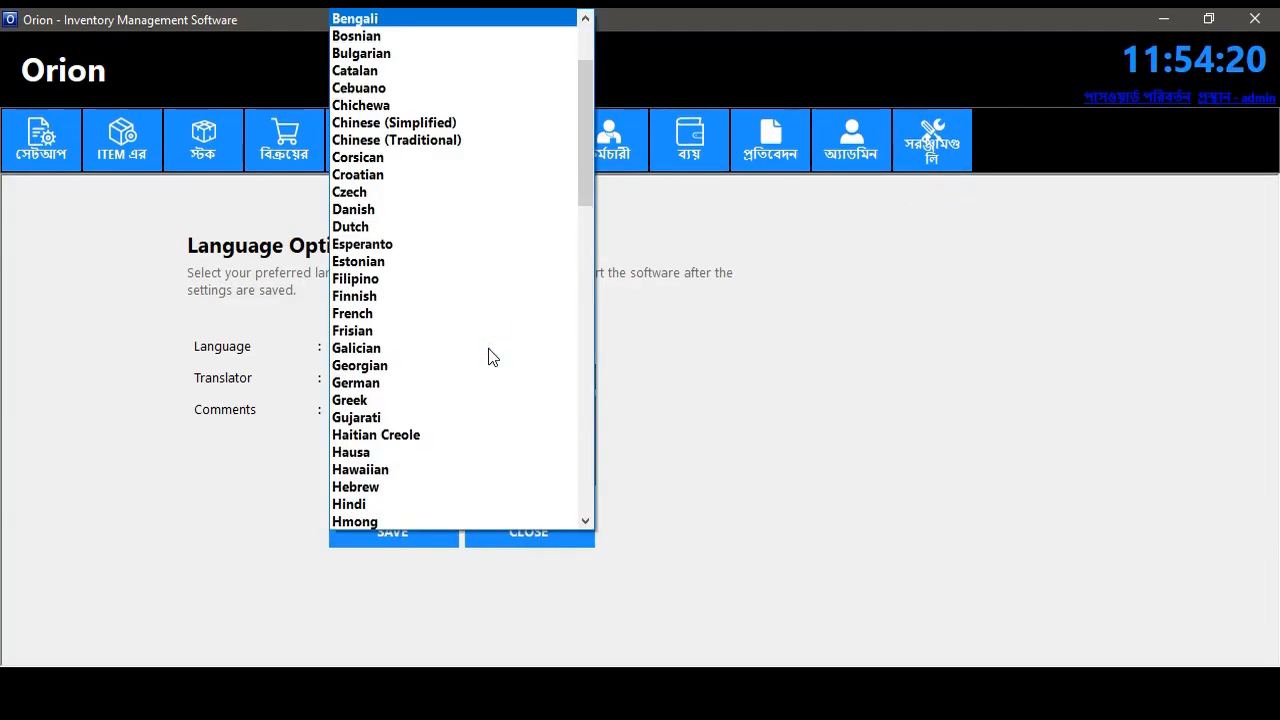
{"action": "scroll", "coordinate": [491, 357], "scroll_direction": "down", "scroll_amount": 12}
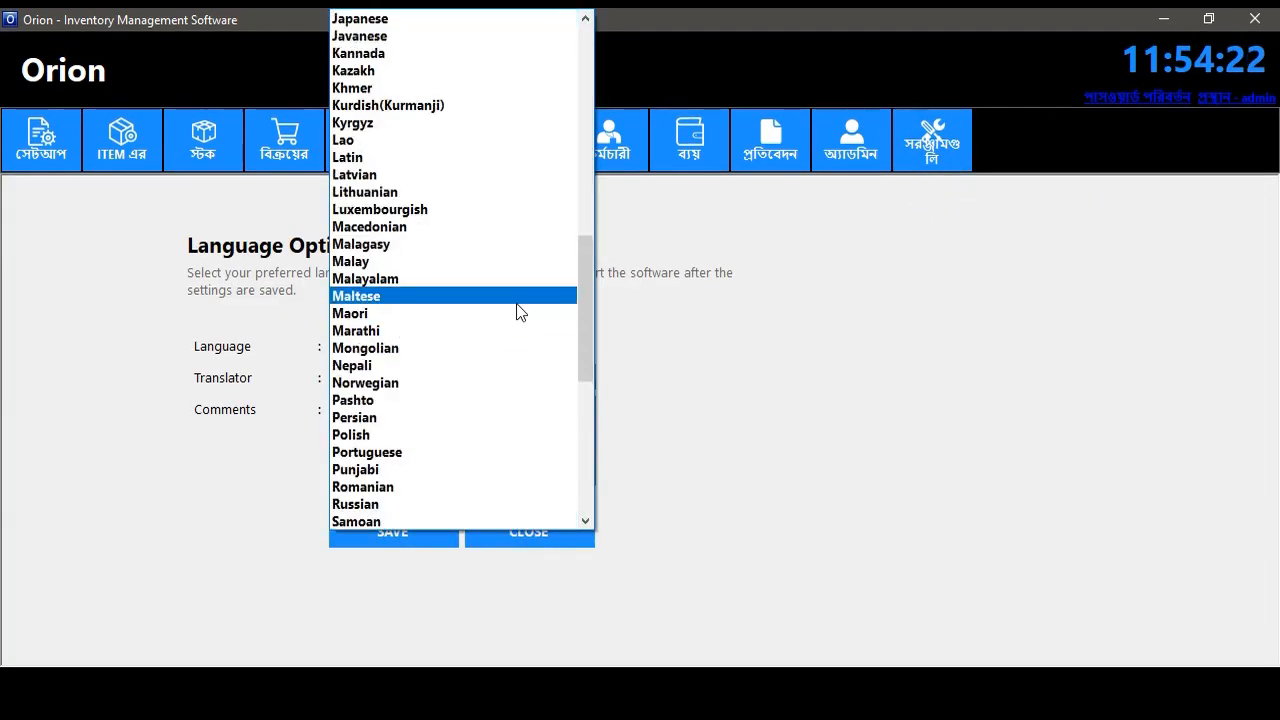
{"action": "type", "text": "sc"}
{"action": "key", "text": "s"}
{"action": "key", "text": "s"}
{"action": "key", "text": "s"}
{"action": "key", "text": "s"}
{"action": "key", "text": "s"}
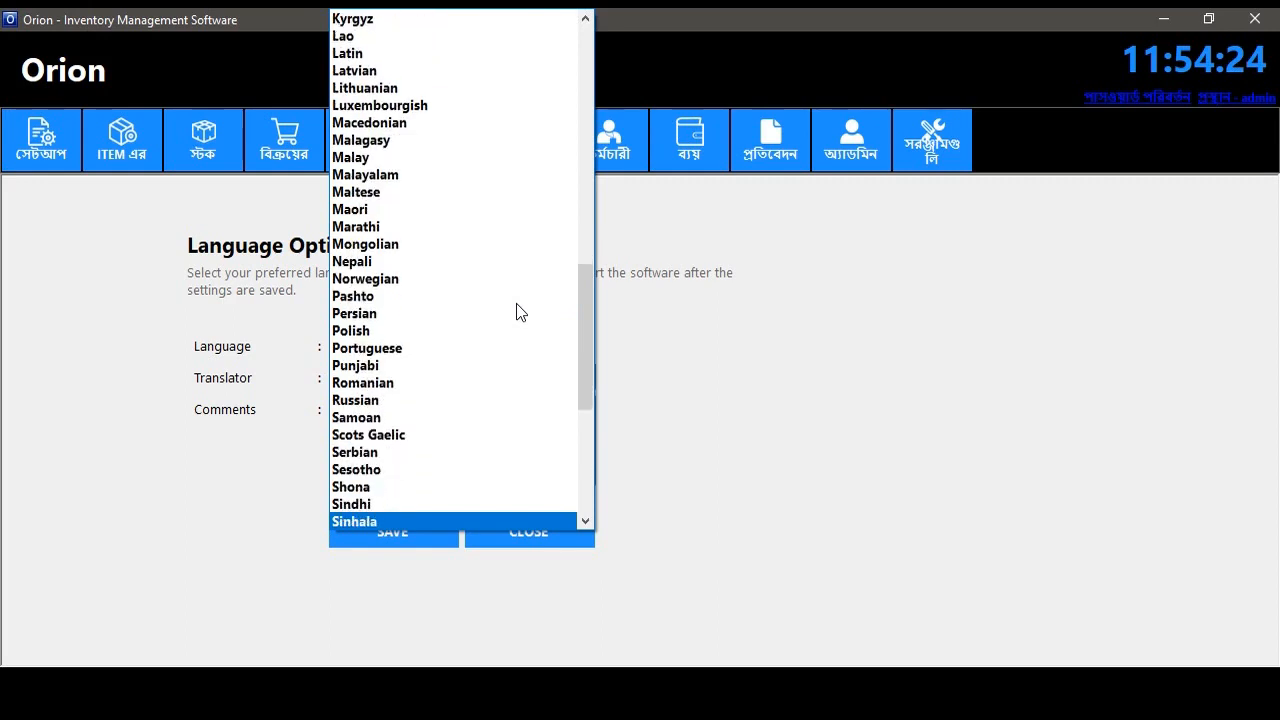
{"action": "left_click_drag", "start_coordinate": [589, 328], "coordinate": [588, 382]}
{"action": "left_click", "coordinate": [404, 401]}
{"action": "left_click", "coordinate": [389, 512]}
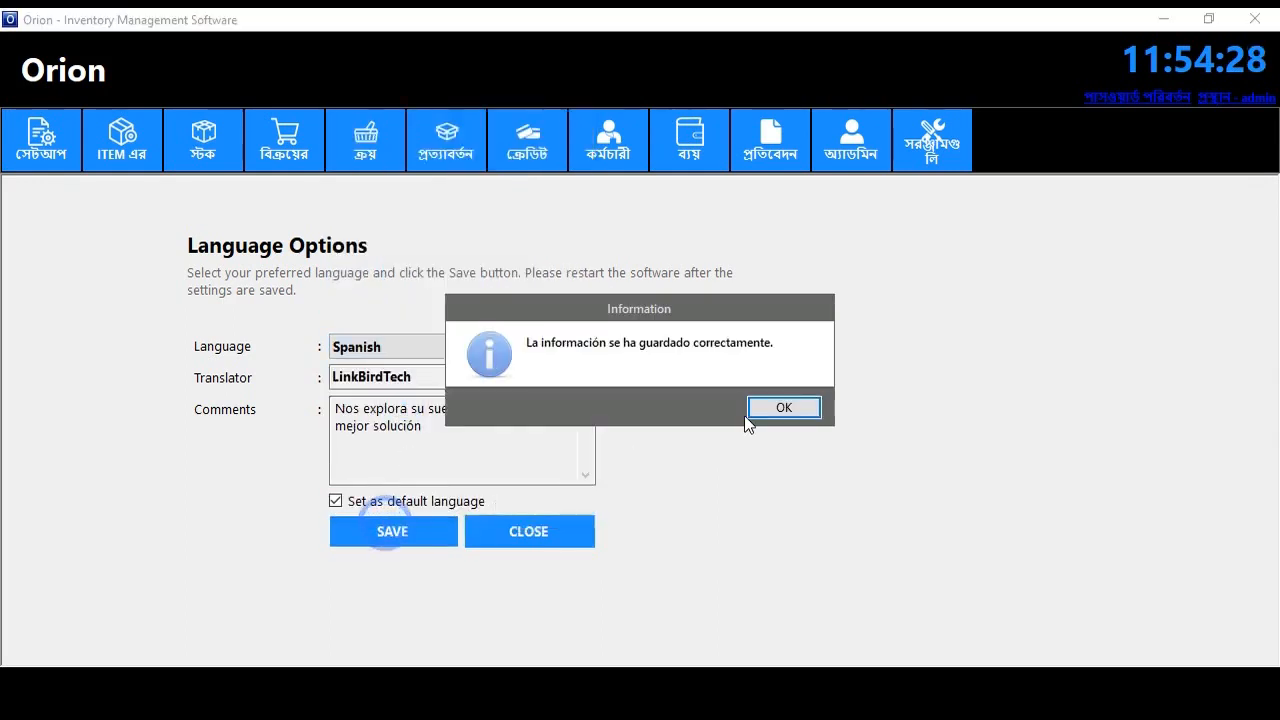
{"action": "left_click", "coordinate": [782, 398]}
{"action": "left_click", "coordinate": [535, 528]}
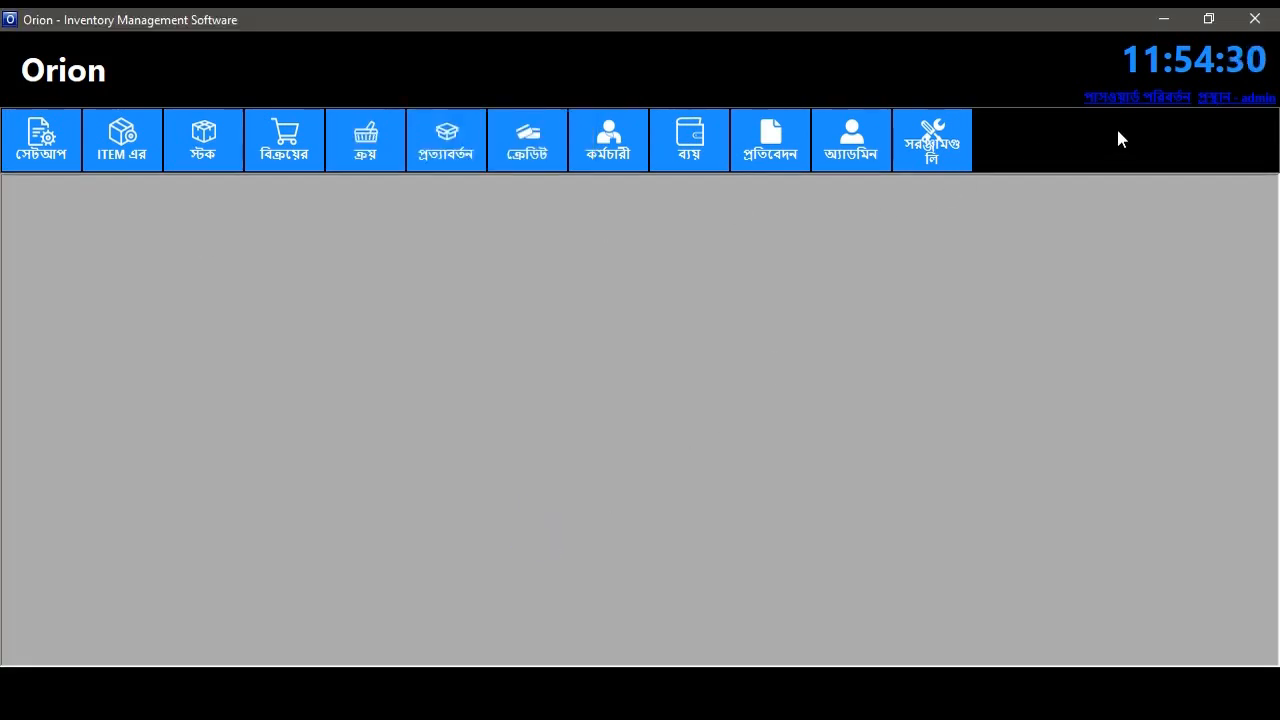
- Log out and back in to the Spanish interface, then open the item information form
{"action": "left_click", "coordinate": [1240, 104]}
{"action": "left_click", "coordinate": [672, 466]}
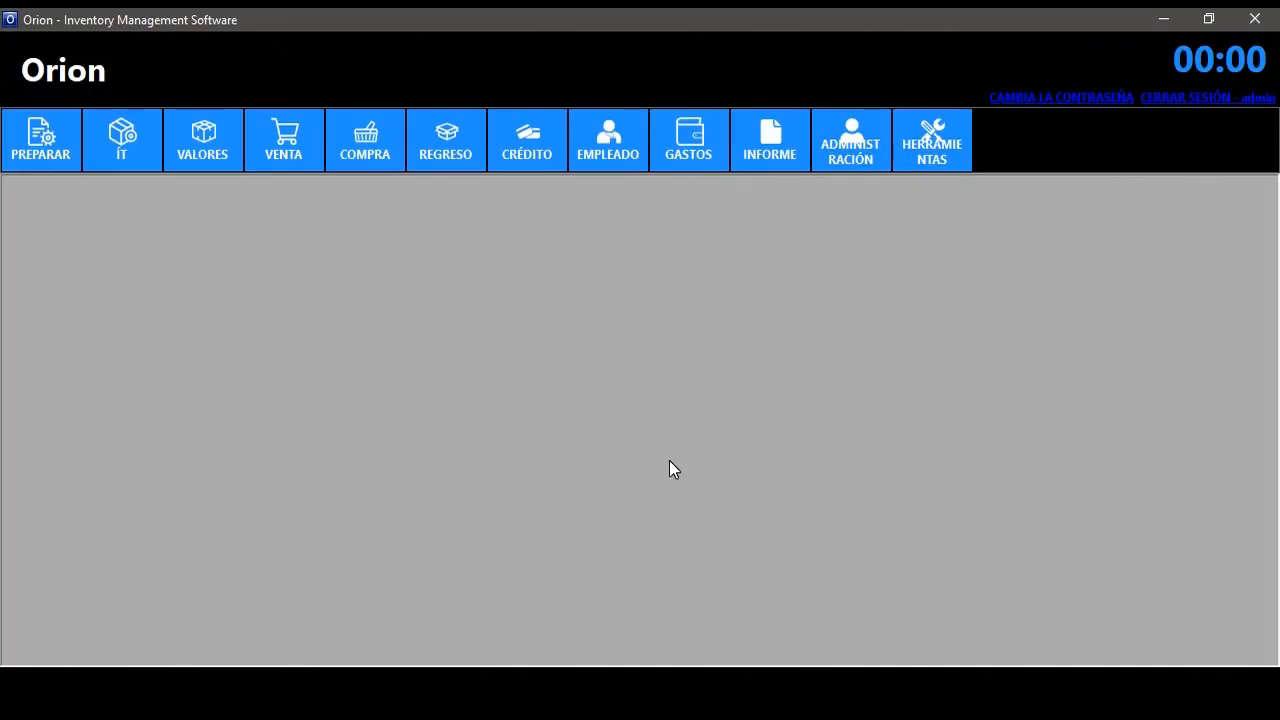
{"action": "left_click", "coordinate": [118, 140]}
{"action": "left_click", "coordinate": [134, 183]}
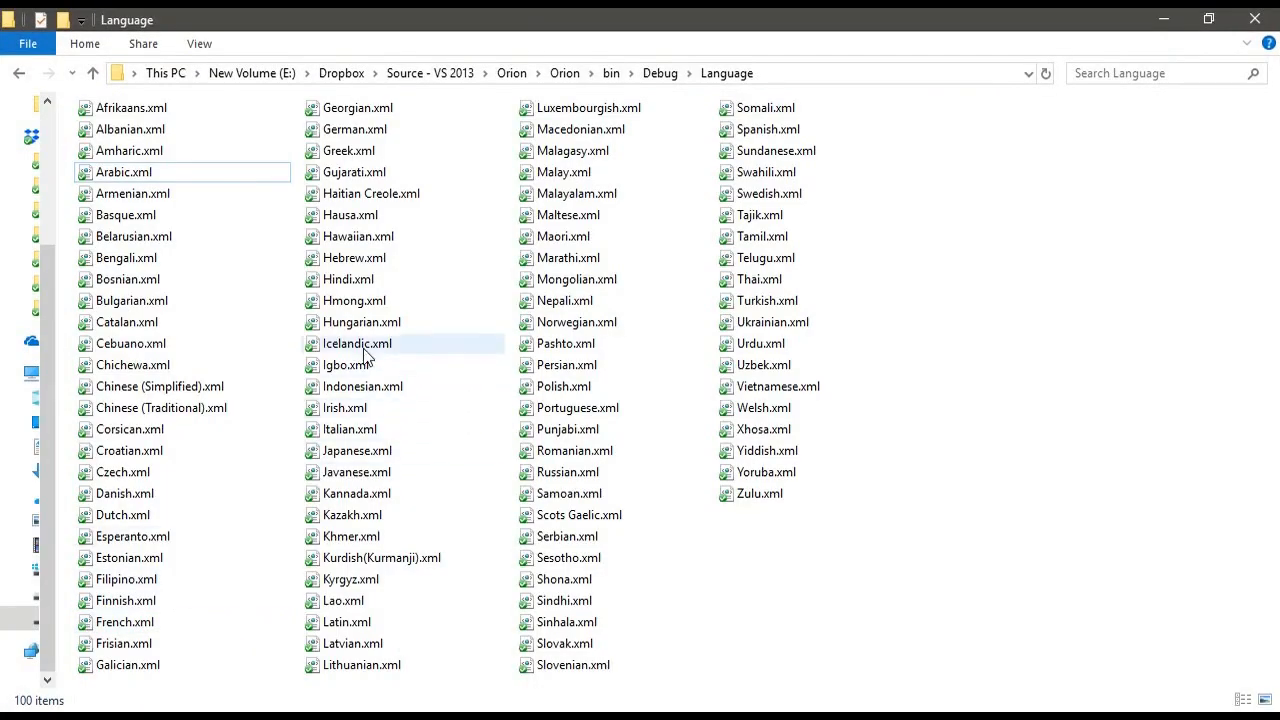
- Open Spanish.xml as editable text and close it again
{"action": "left_click", "coordinate": [569, 493]}
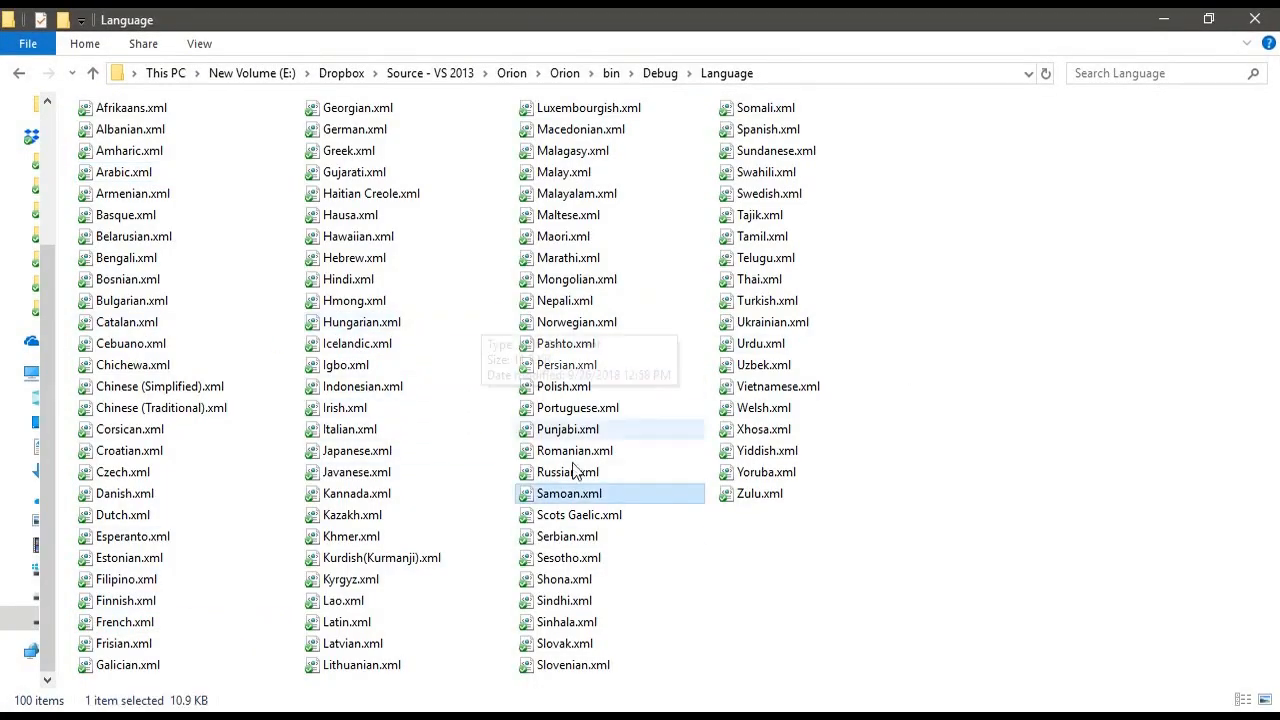
{"action": "right_click", "coordinate": [778, 128]}
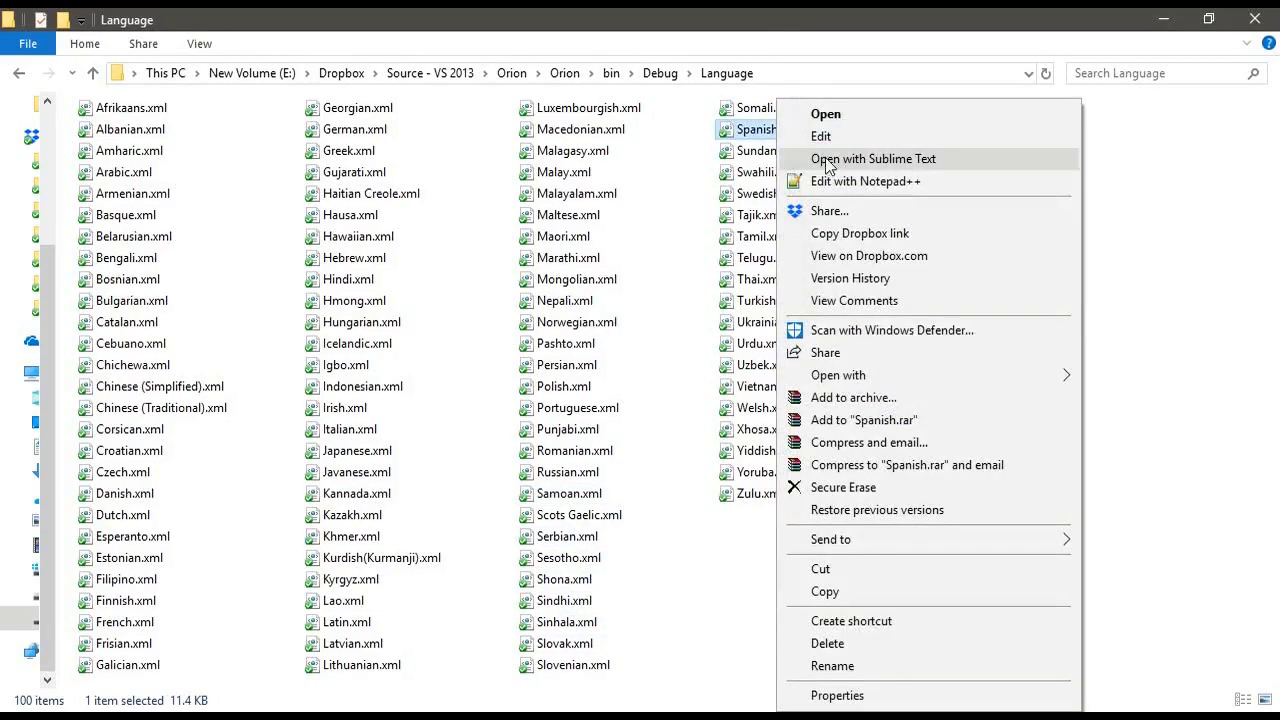
{"action": "left_click", "coordinate": [840, 176]}
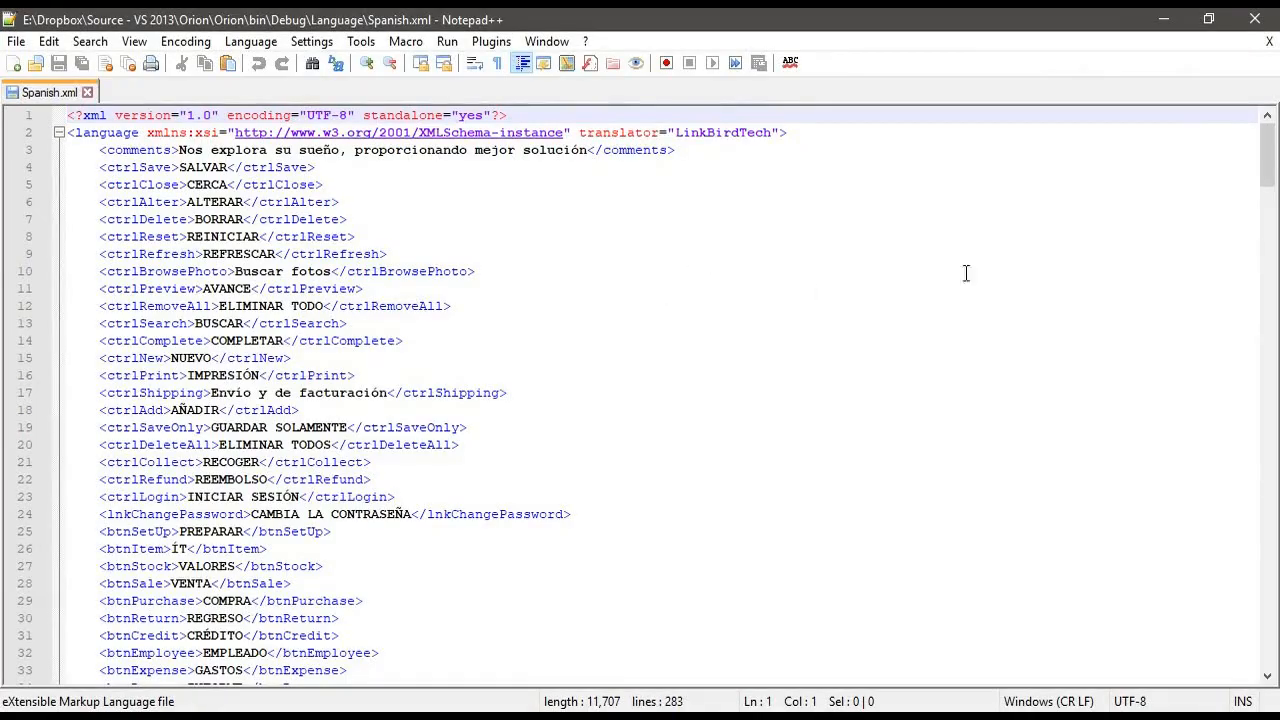
{"action": "mouse_move", "coordinate": [1267, 156]}
{"action": "left_mouse_down"}
{"action": "mouse_move", "coordinate": [1267, 298]}
{"action": "mouse_move", "coordinate": [1257, 142]}
{"action": "left_mouse_up"}
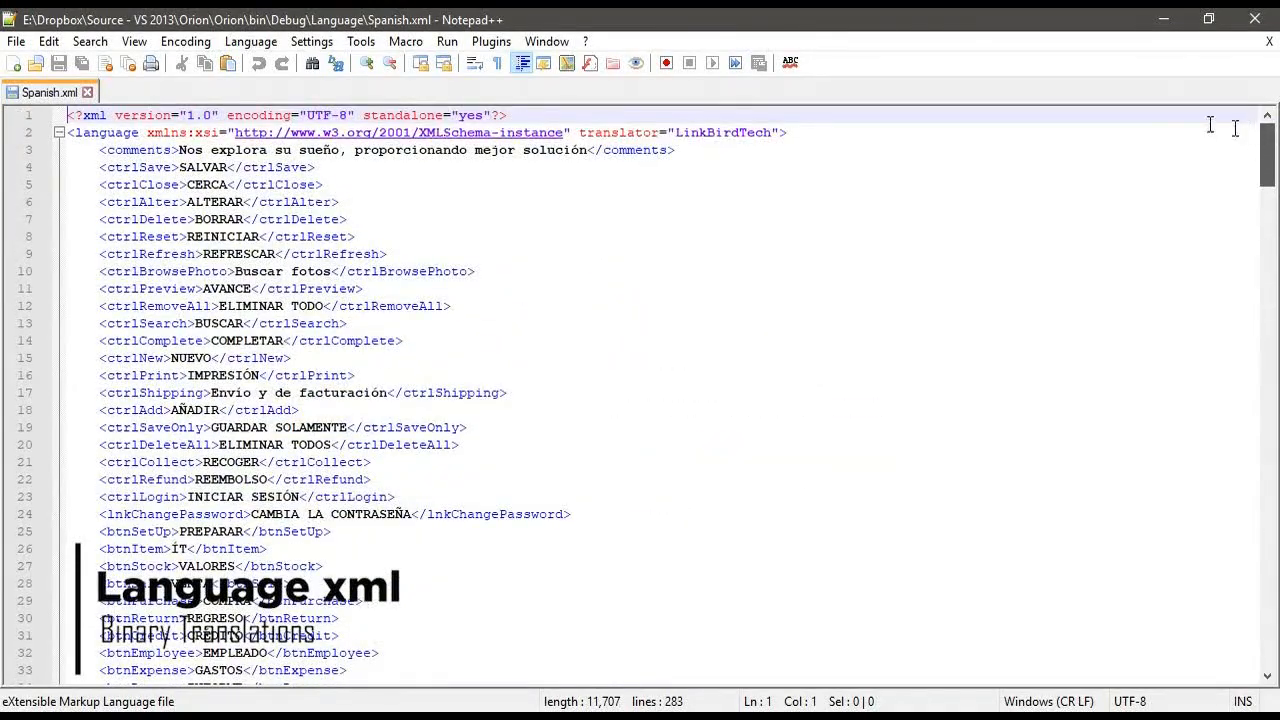
{"action": "left_click", "coordinate": [1252, 22]}
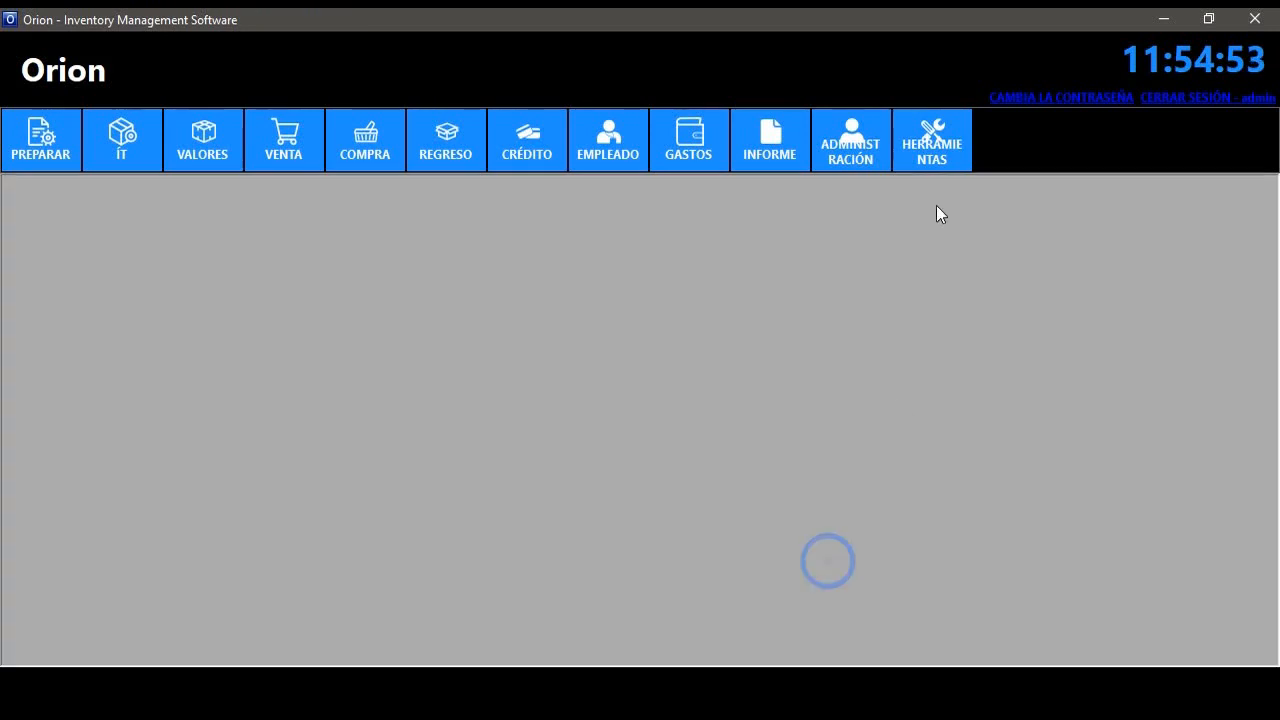
- Save the language settings again and log back in with English labels
{"action": "left_click", "coordinate": [931, 140]}
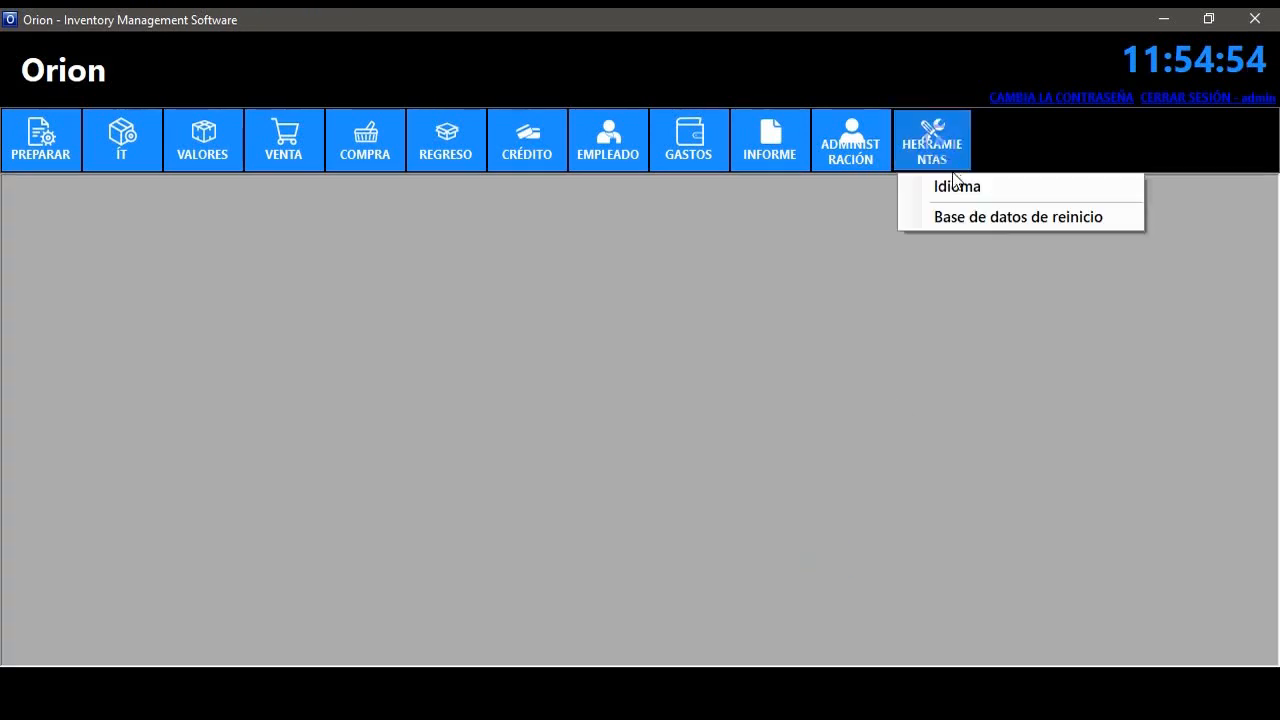
{"action": "left_click", "coordinate": [935, 188]}
{"action": "left_click", "coordinate": [378, 533]}
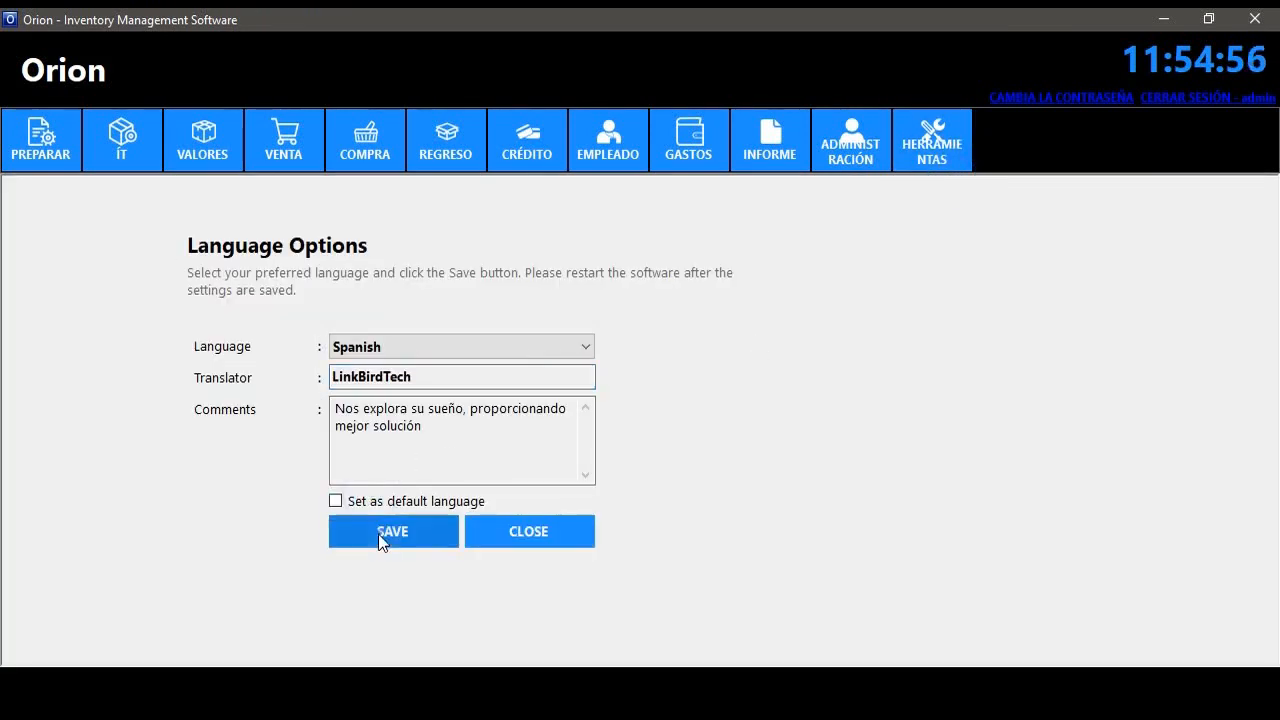
{"action": "left_click", "coordinate": [772, 407]}
{"action": "left_click", "coordinate": [568, 536]}
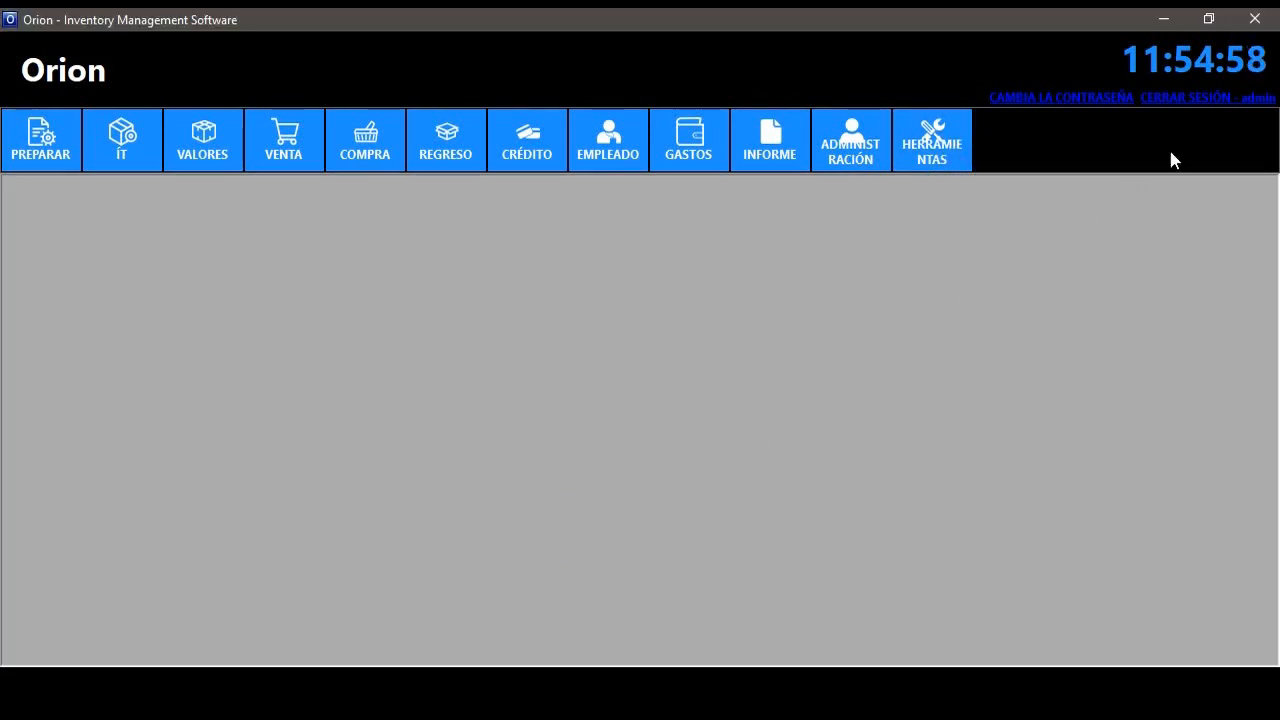
{"action": "left_click", "coordinate": [1213, 101]}
{"action": "left_click", "coordinate": [648, 466]}
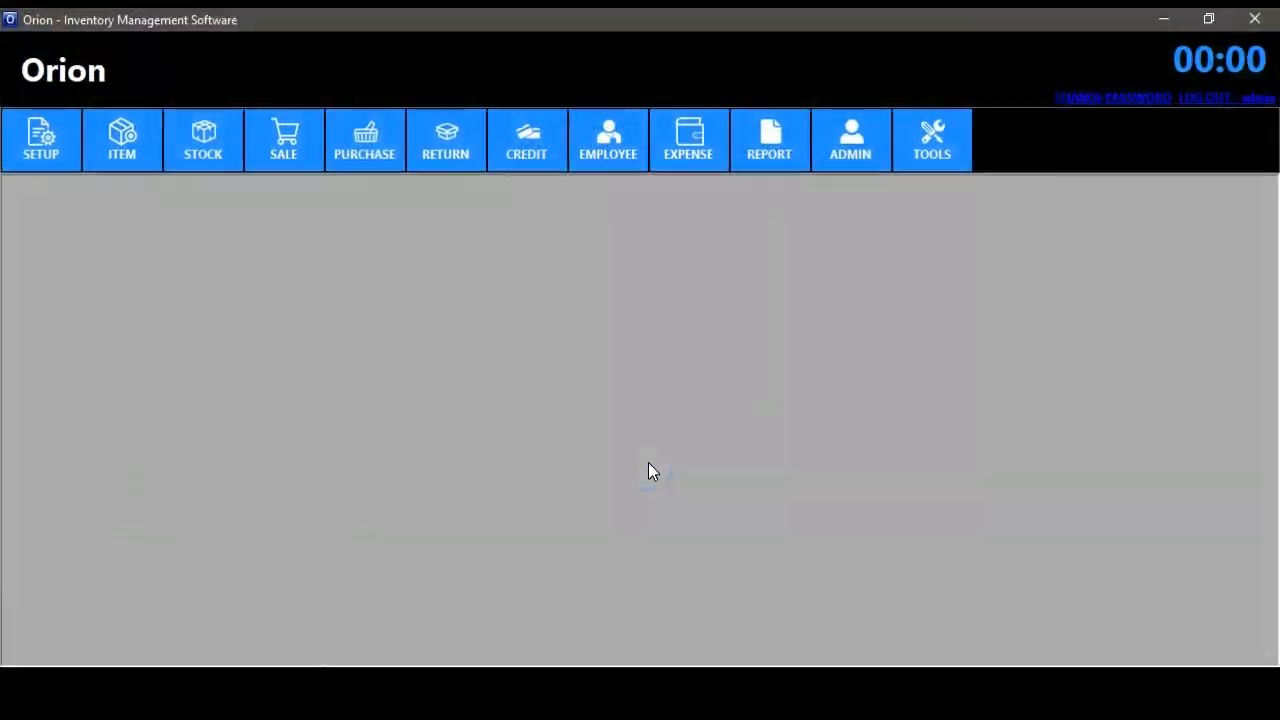
- View the Factory Data Reset screen and close it
{"action": "left_click", "coordinate": [922, 160]}
{"action": "left_click", "coordinate": [964, 224]}
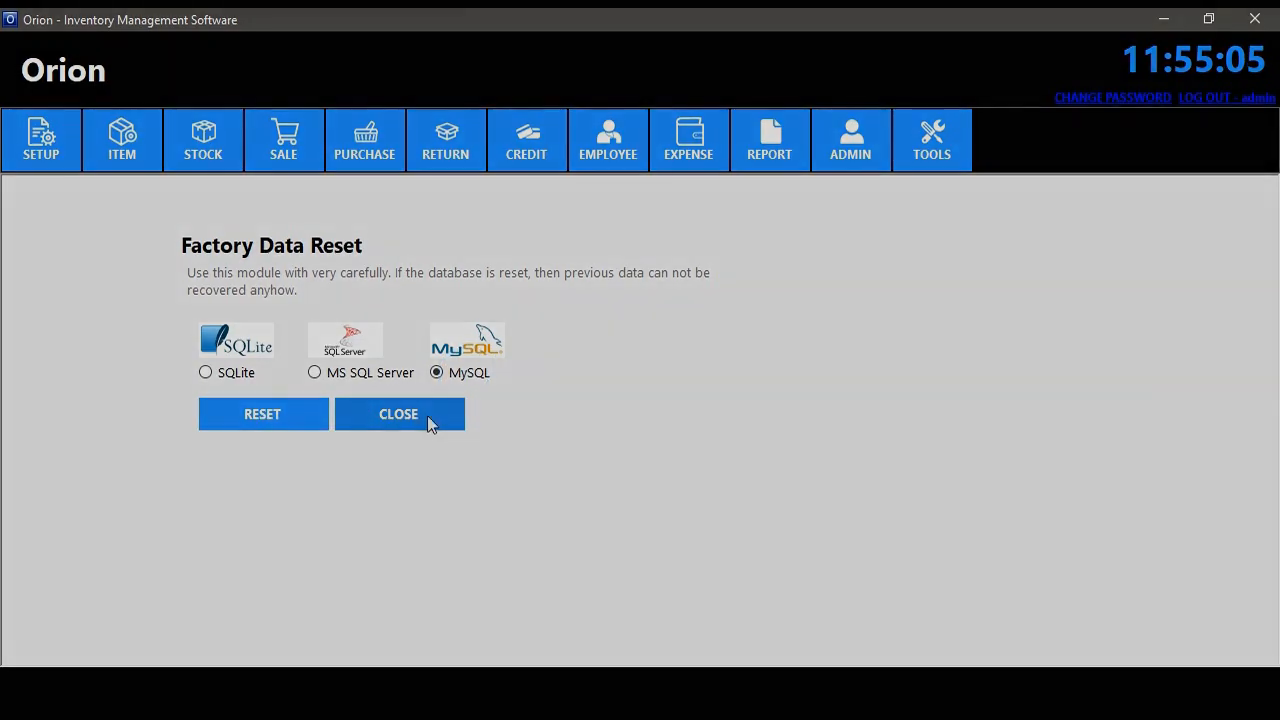
{"action": "left_click", "coordinate": [427, 415]}
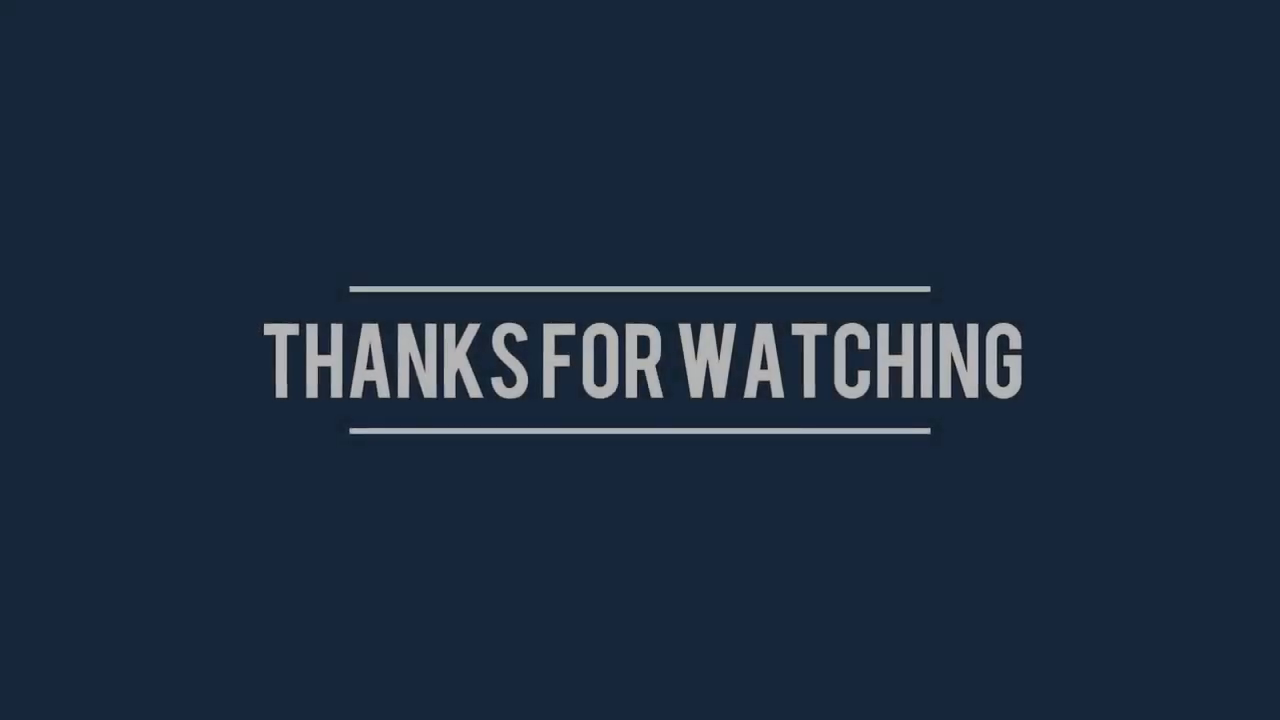